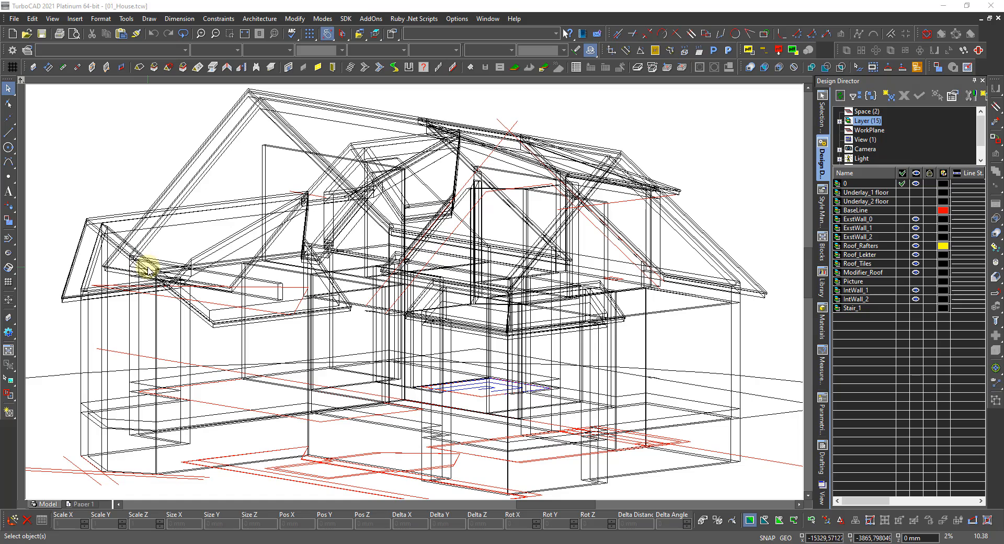
click(154, 262)
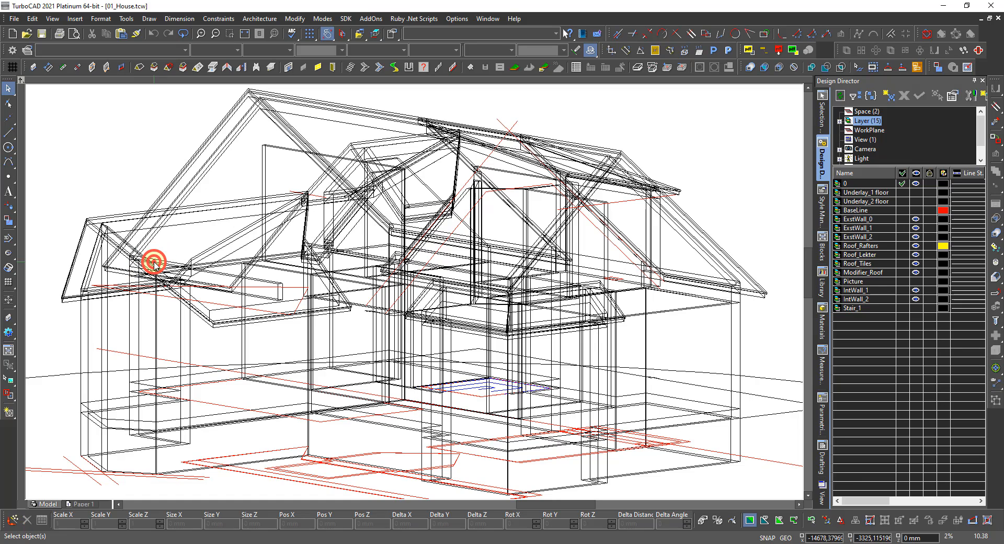
click(283, 277)
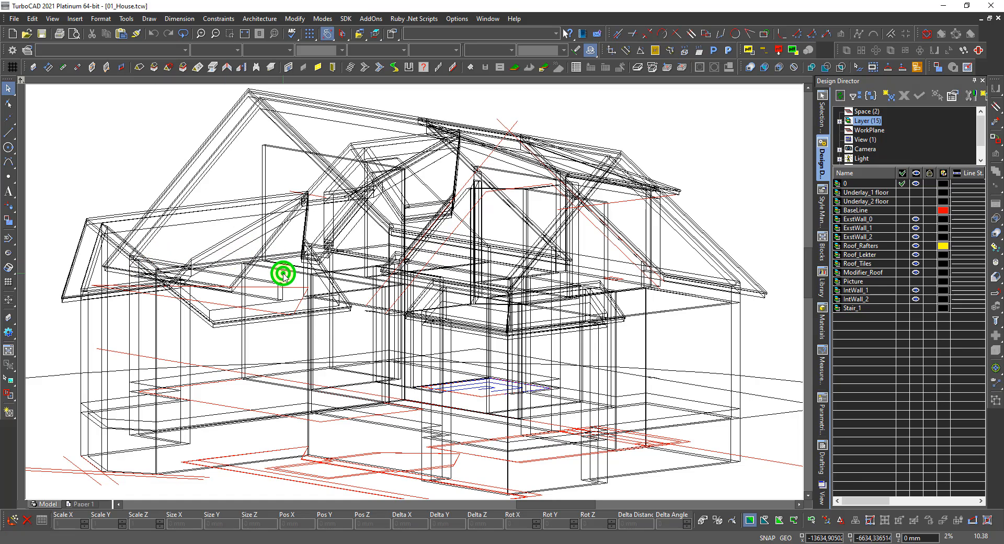
right_click(284, 278)
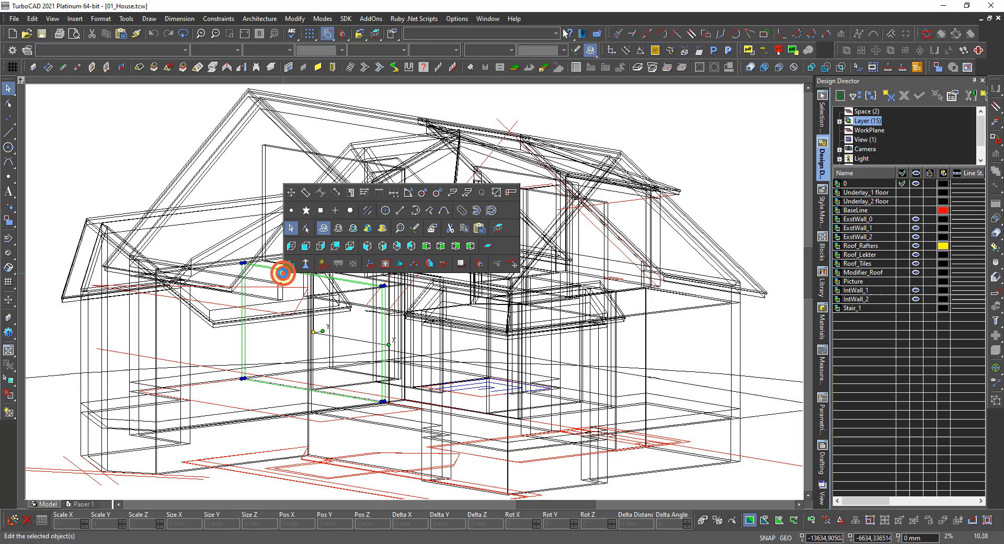
click(253, 263)
key(Escape)
Switch the house model to the Front view, framed on the junction of the outer wall and the roof eaves
right_click(281, 281)
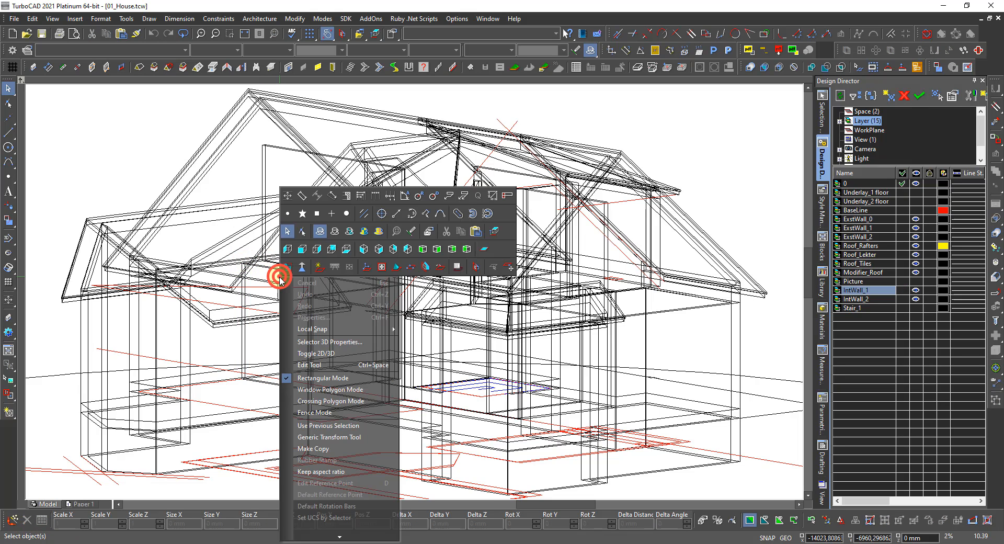
click(301, 249)
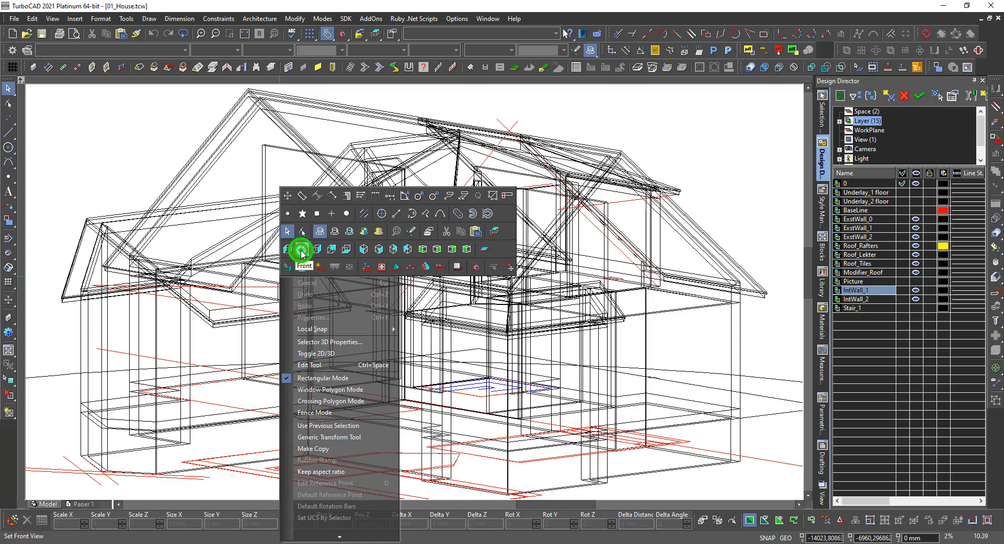
scroll(607, 297, up, 5)
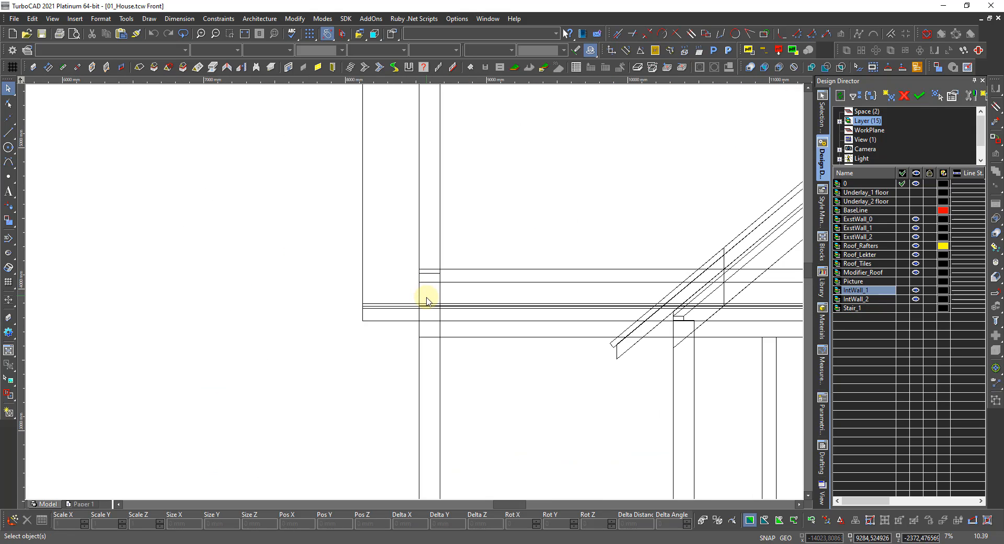
scroll(434, 304, up, 2)
scroll(429, 313, down, 2)
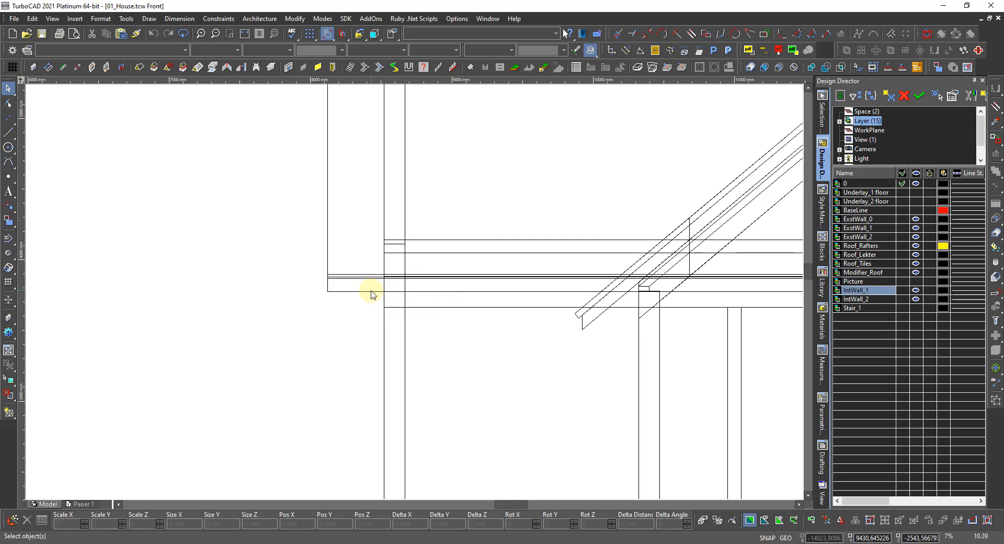
Check which layer the lowest overhanging roof slab belongs to, and hide the Roof_Lekter and Roof_Tiles layers
click(371, 292)
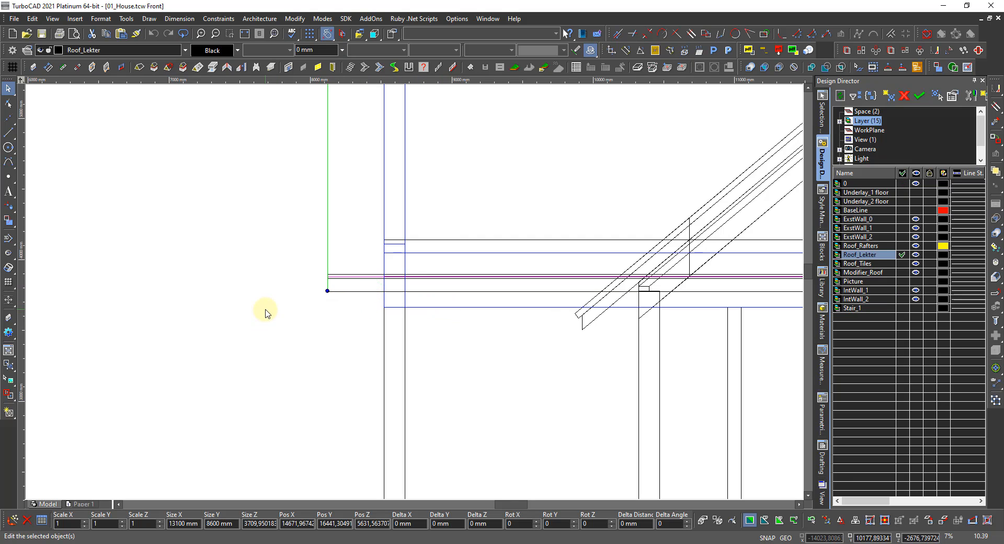
key(Escape)
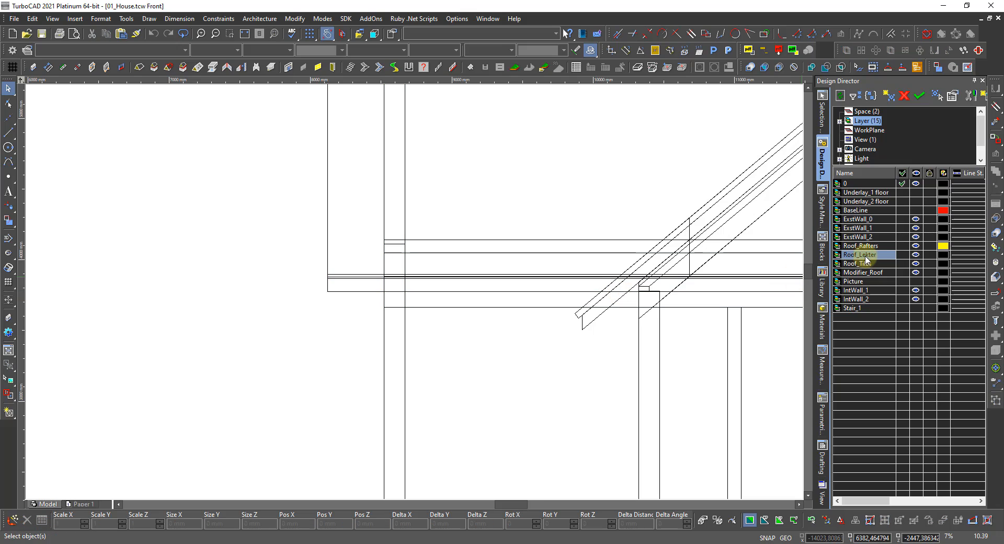
click(915, 255)
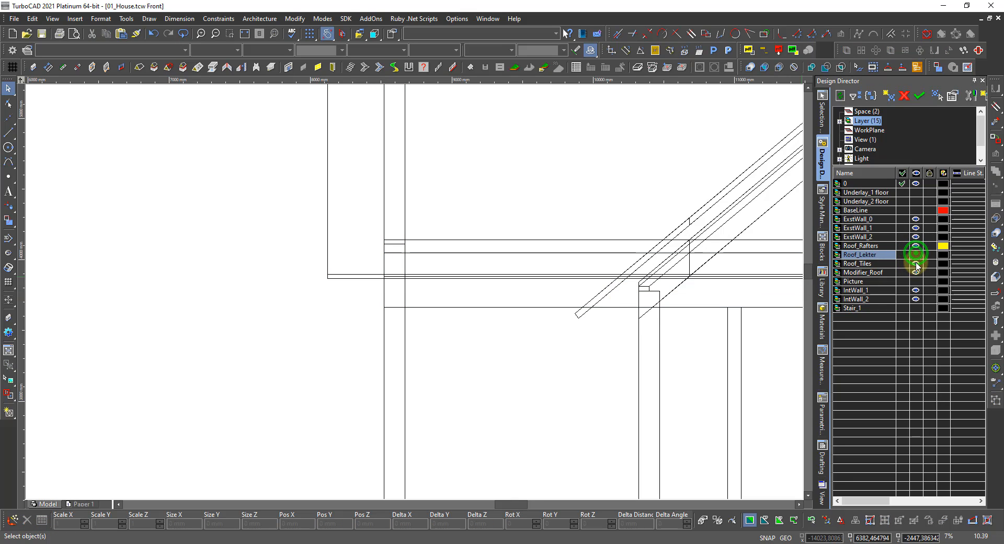
click(916, 263)
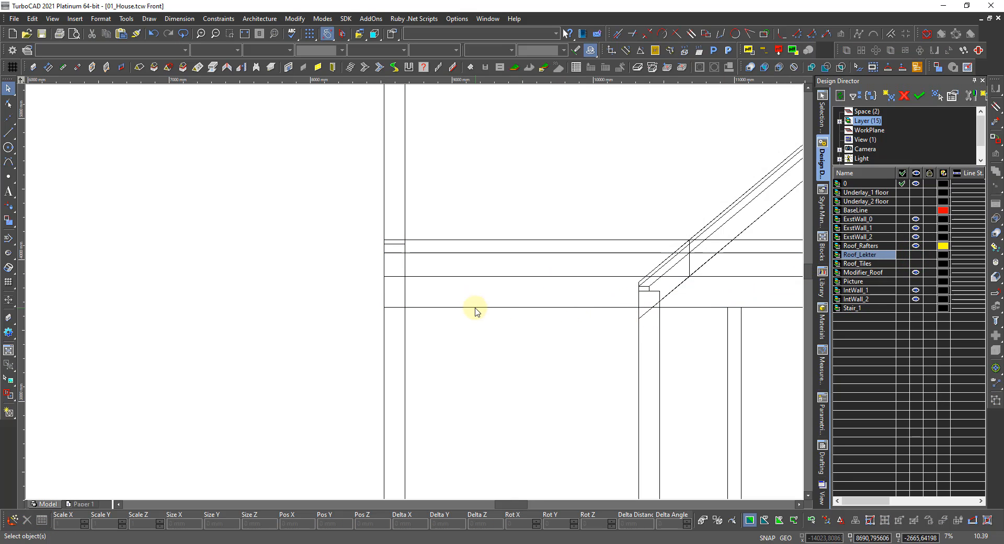
Examine the edges where wall and roof meet by selecting the Roof_Rafters slab, and clear the selection
click(476, 310)
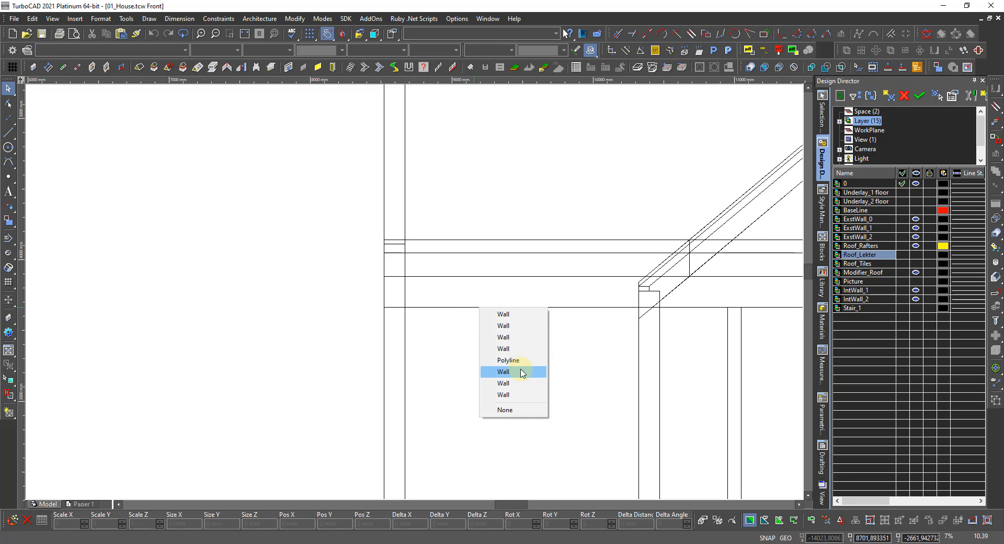
click(230, 310)
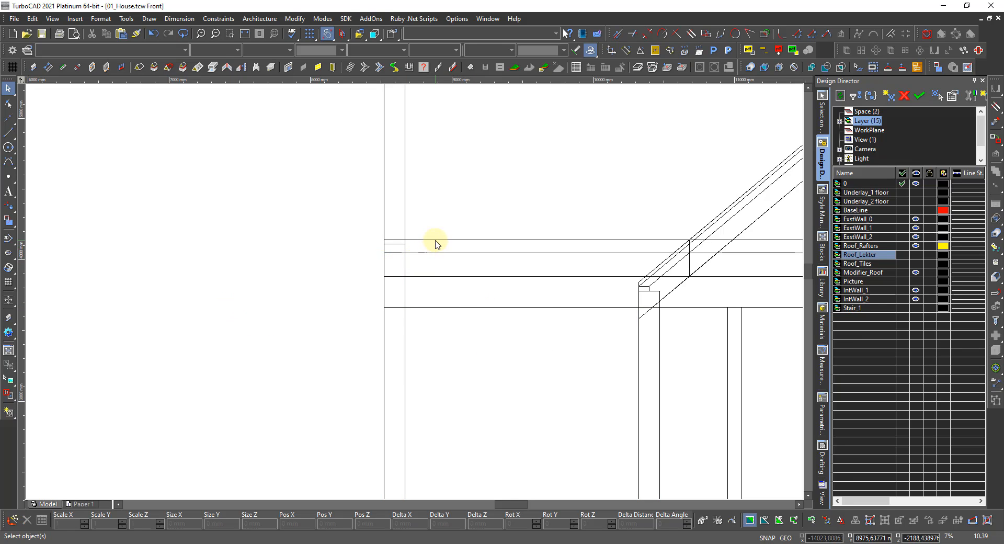
click(436, 242)
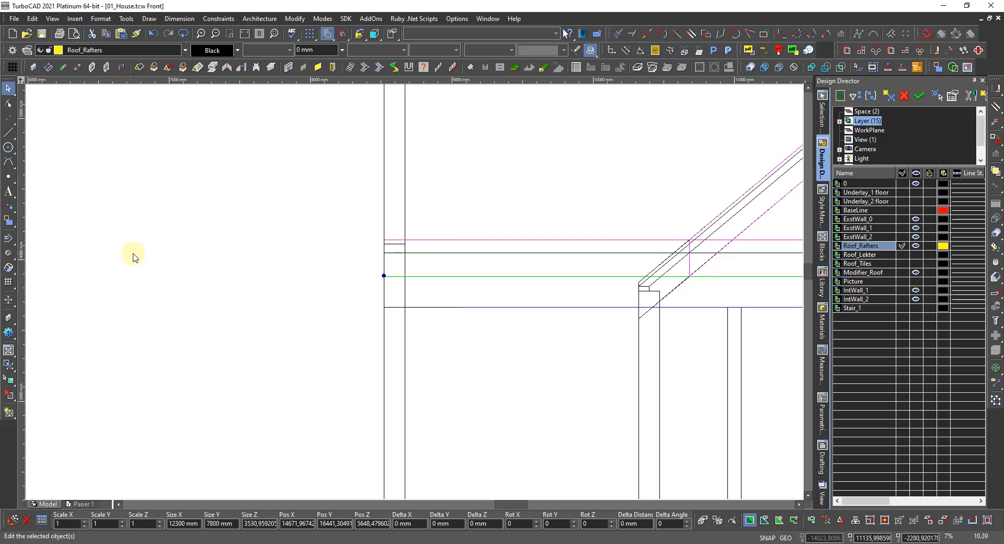
scroll(442, 283, up, 2)
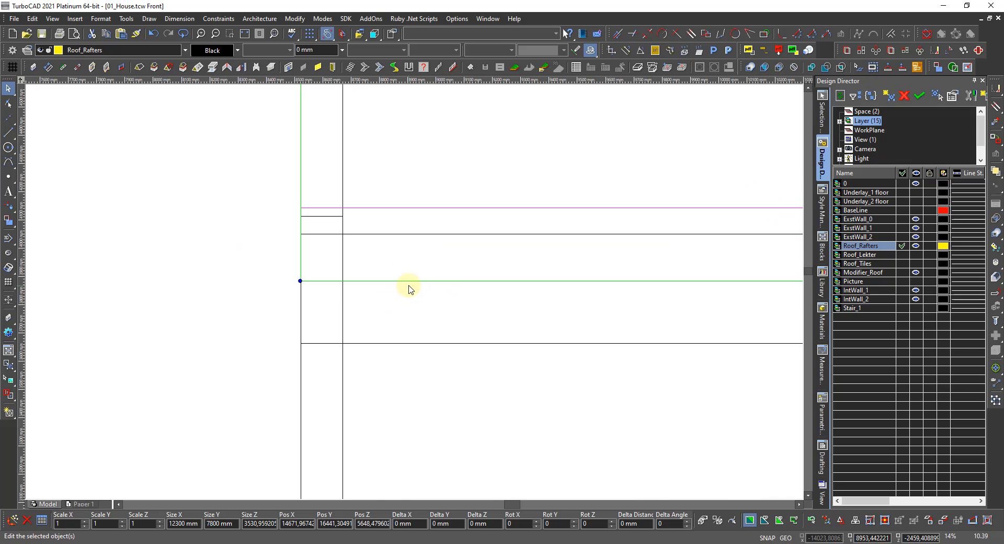
click(95, 299)
Measure the vertical distance from the rafter slab's lower edge to the horizontal line beneath it, without placing the dimension
right_click(387, 378)
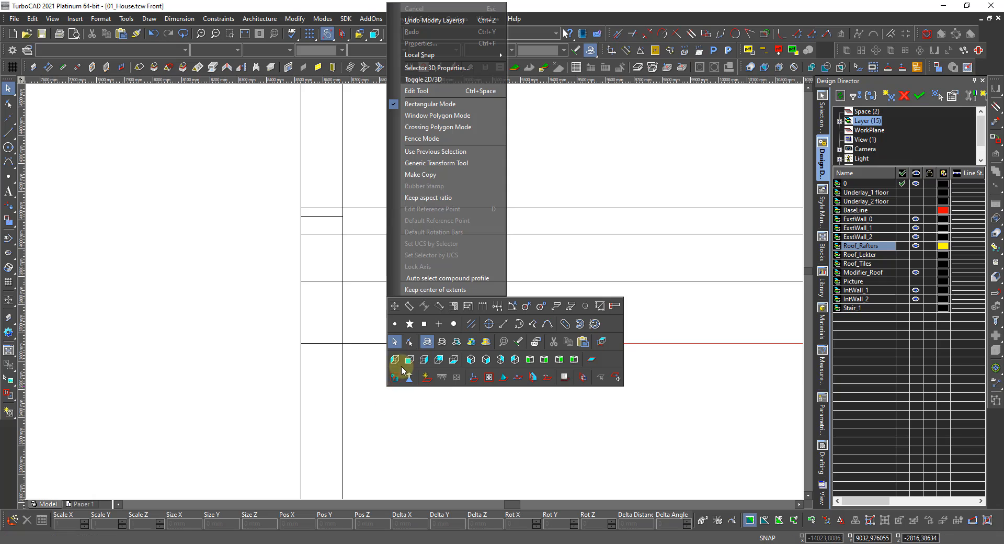
click(485, 367)
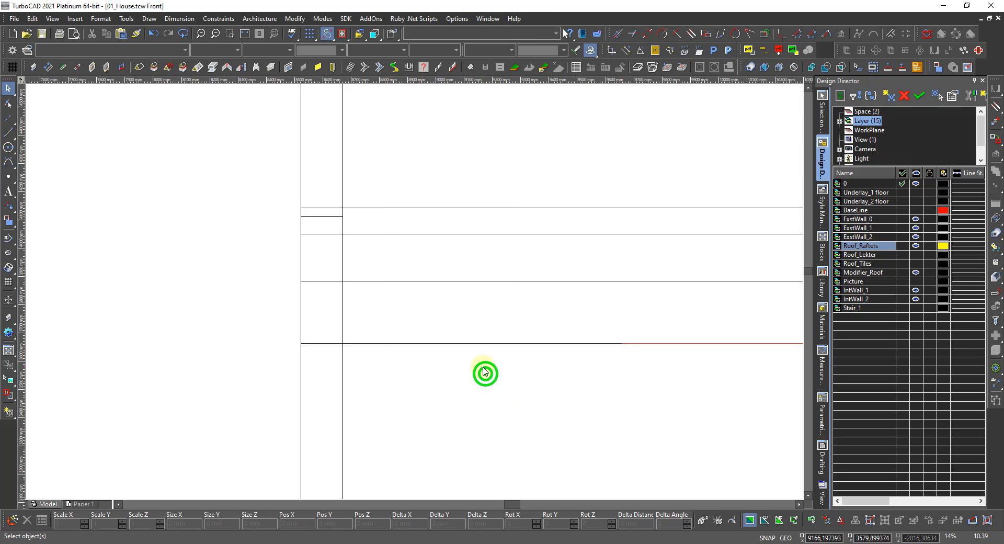
right_click(474, 378)
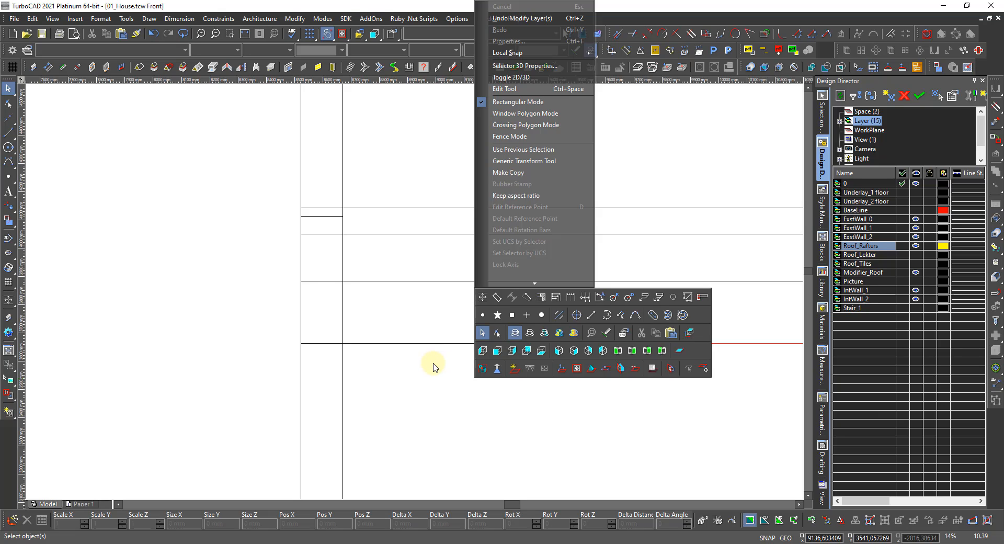
click(482, 297)
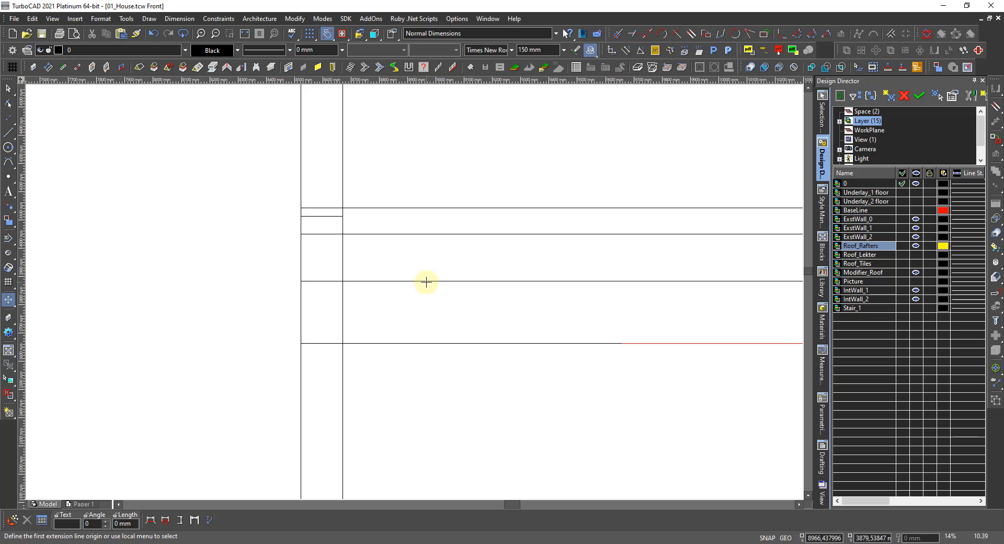
click(426, 281)
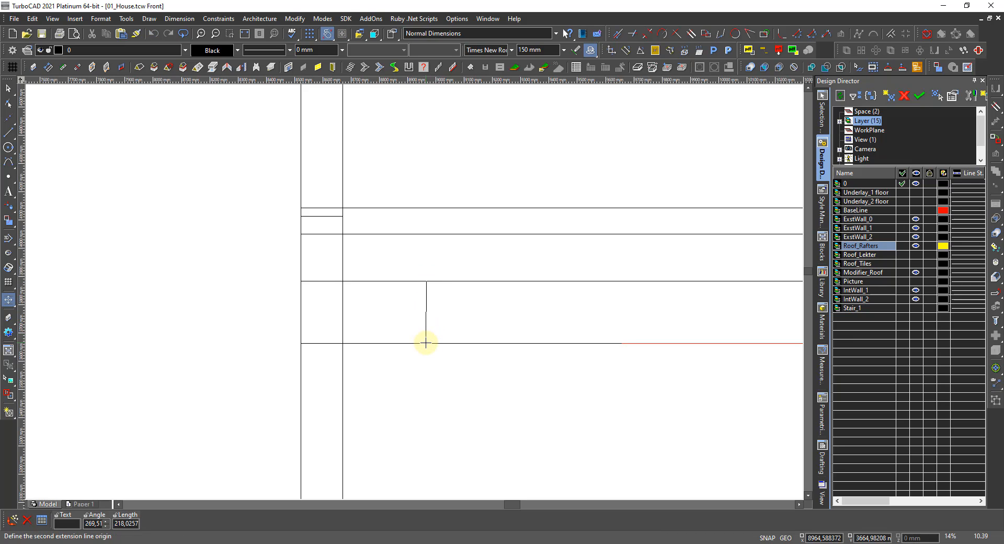
click(426, 343)
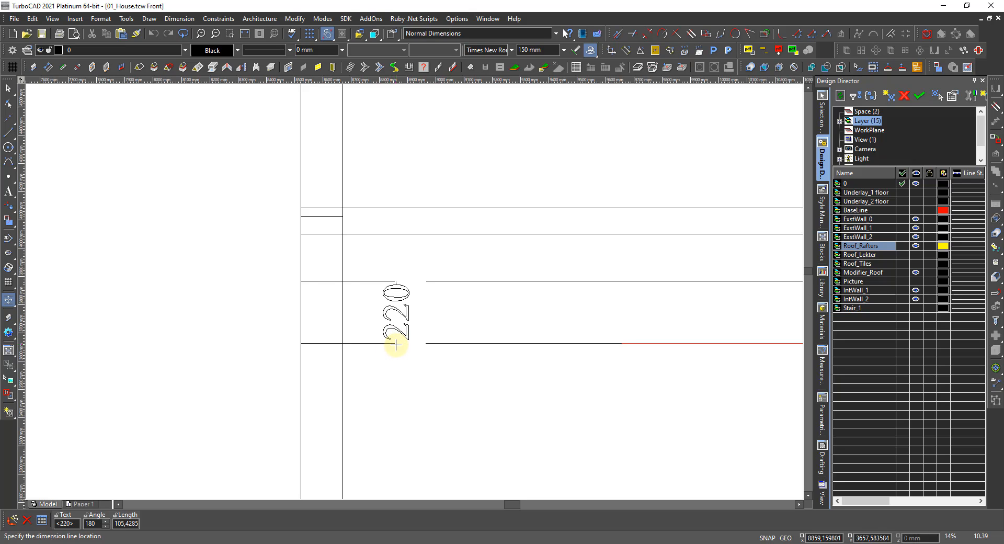
key(Escape)
Switch to the Left view, framed closely on the roof ridge where the two red base lines cross
scroll(392, 344, down, 4)
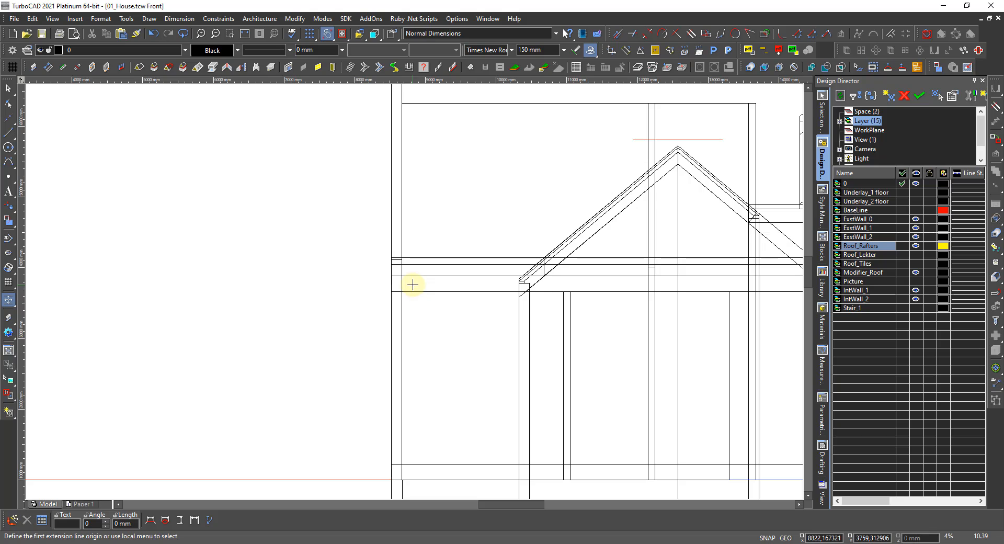
right_click(496, 237)
click(506, 205)
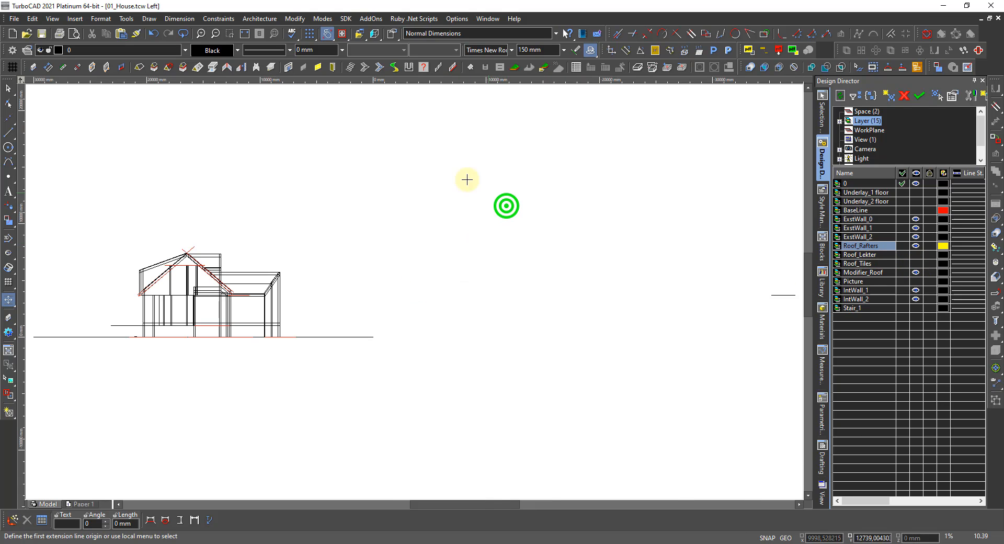
scroll(186, 256, up, 3)
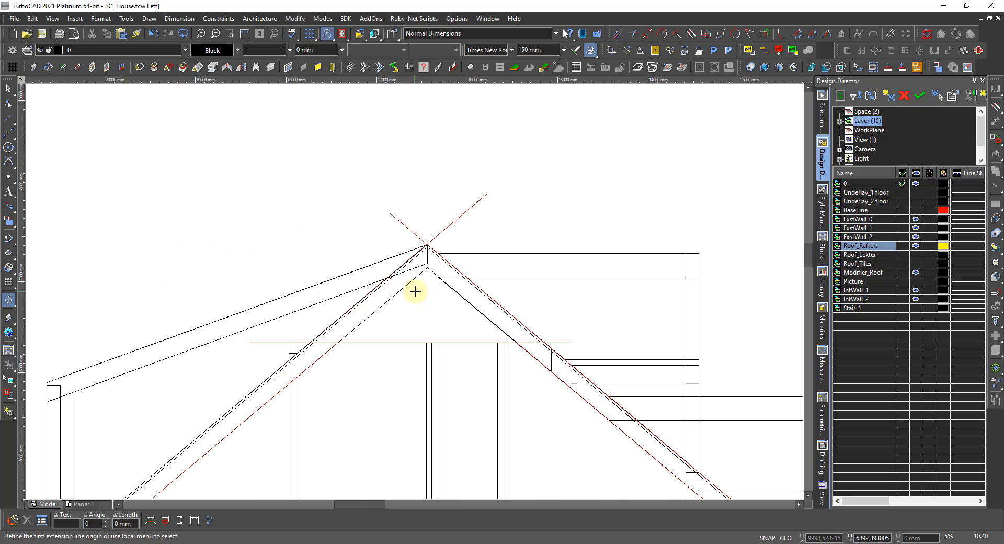
scroll(426, 247, up, 3)
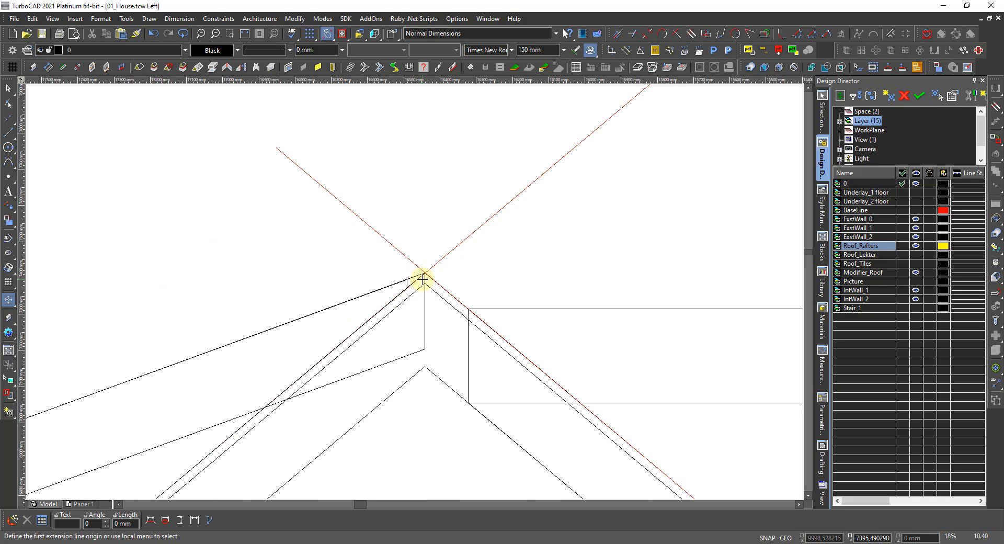
scroll(423, 281, up, 2)
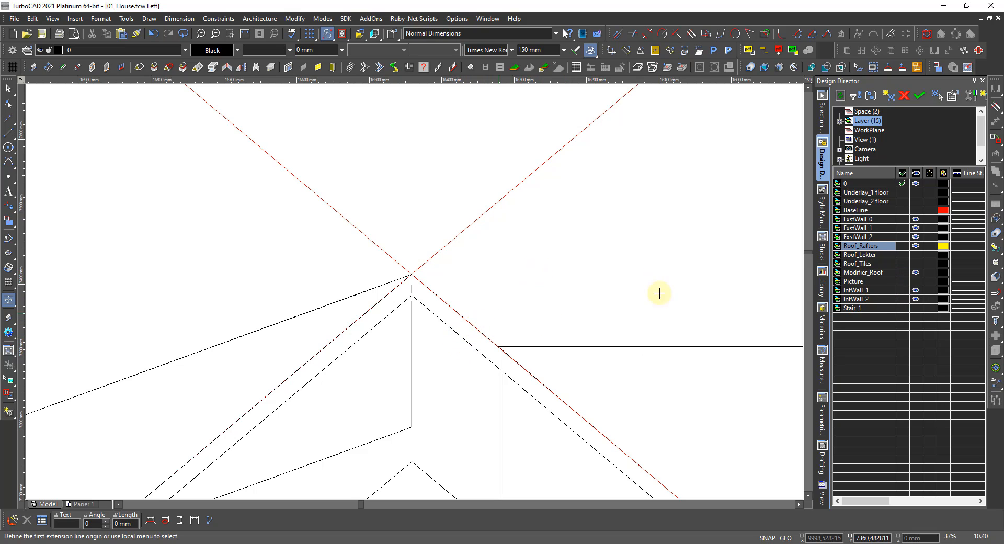
Show the Roof_Lekter layer, inspect the ridge, and leave the dimension tool
click(915, 256)
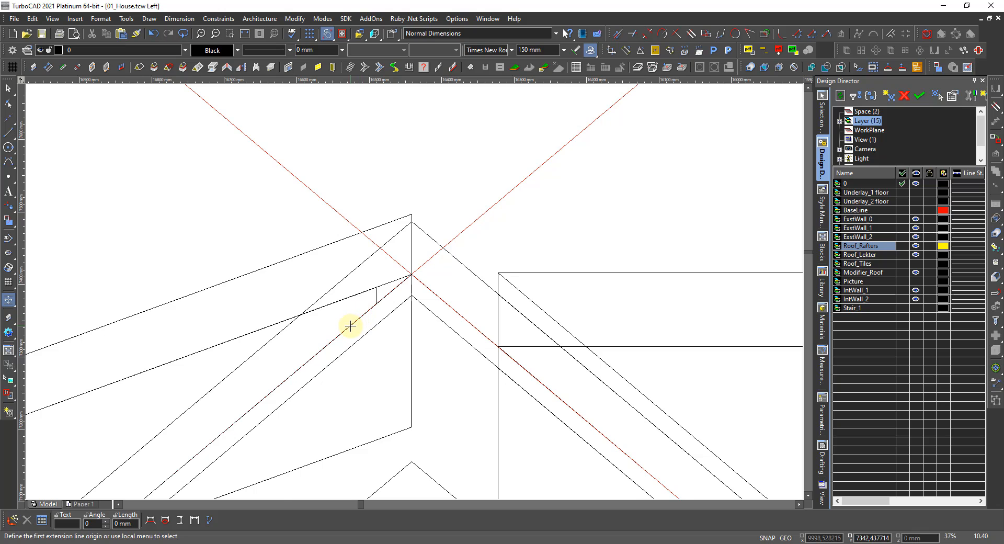
scroll(414, 292, down, 4)
scroll(419, 285, up, 2)
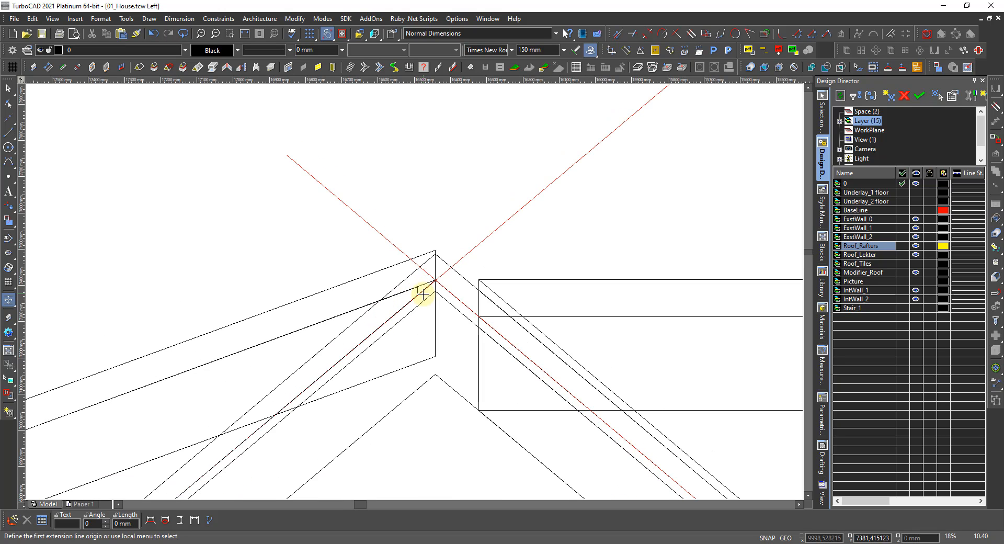
scroll(444, 293, up, 2)
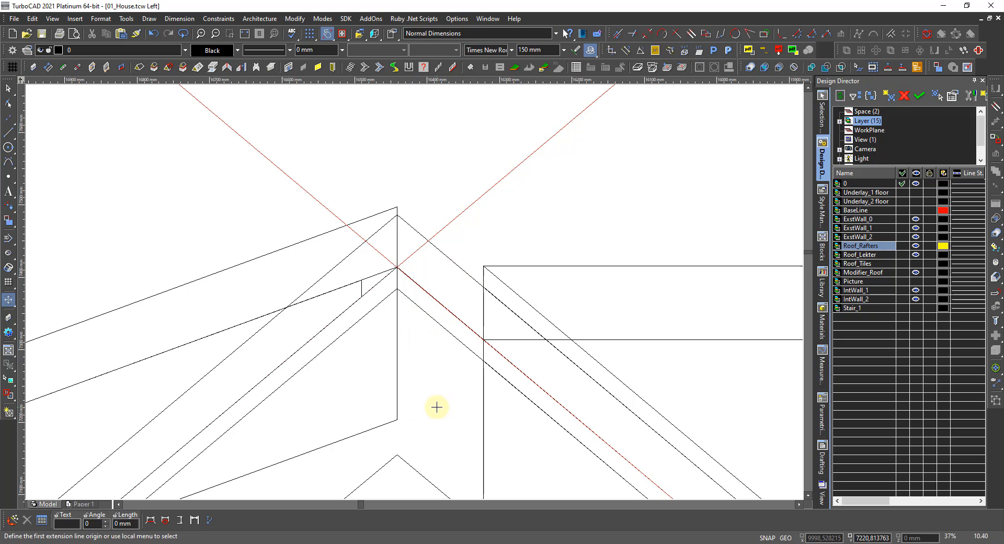
key(Escape)
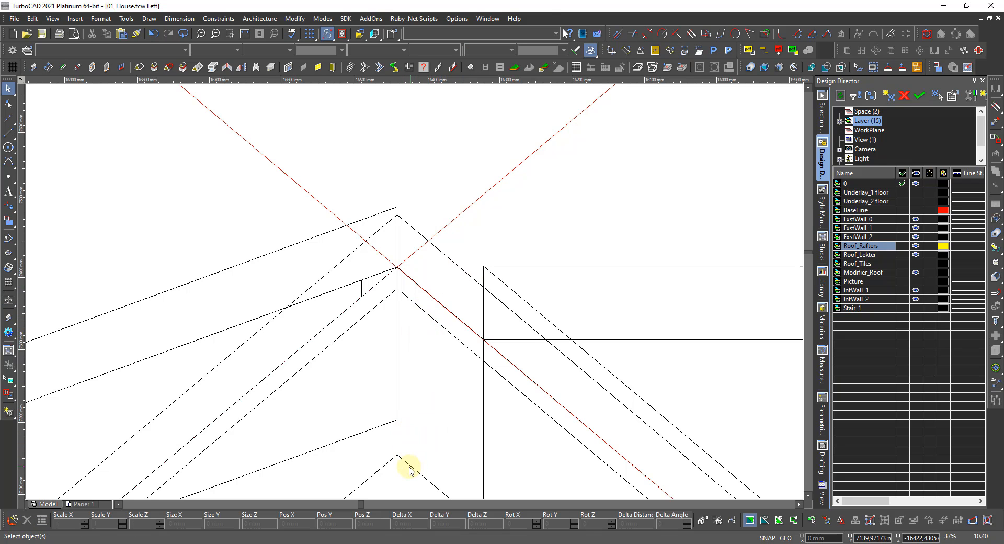
Compare the Roof_Rafters and Roof_Lekter slabs at the ridge by selecting each in turn, and clear the selection
click(410, 469)
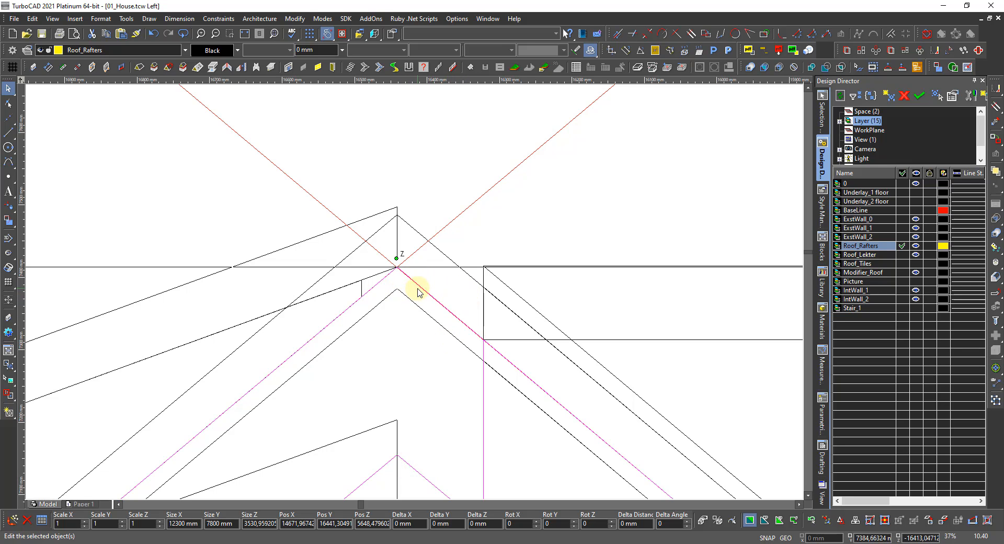
click(444, 255)
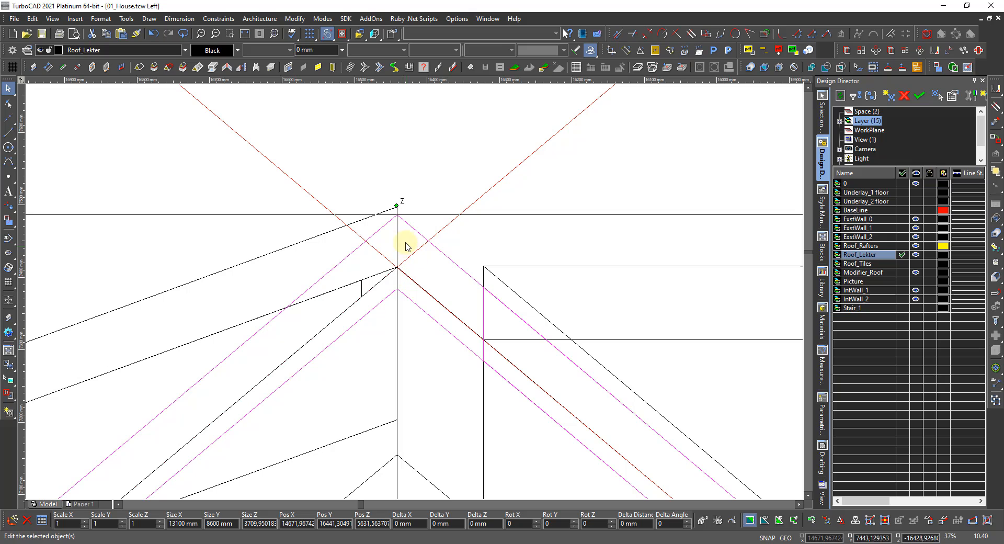
click(414, 245)
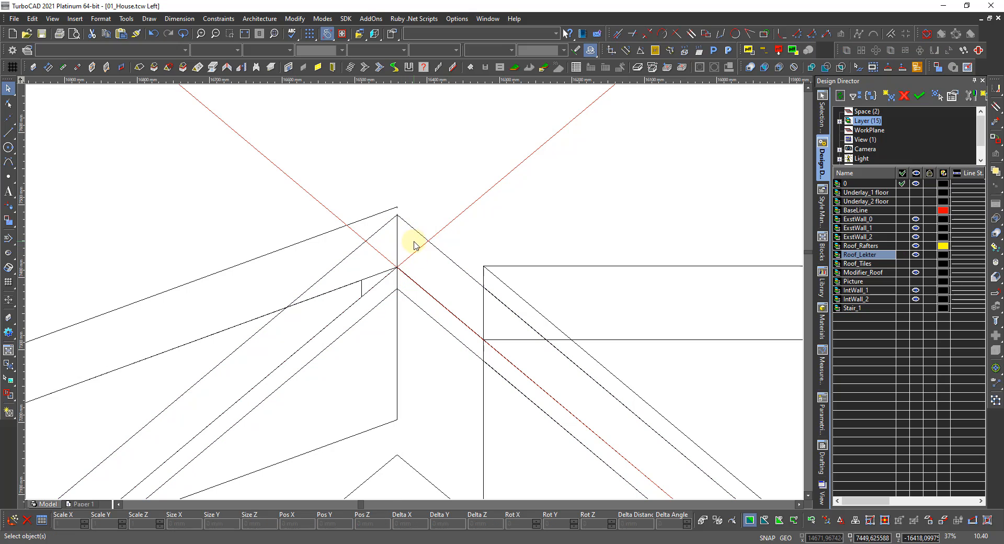
Show the Roof_Tiles layer and view the complete roof build-up of the house from the left
click(915, 264)
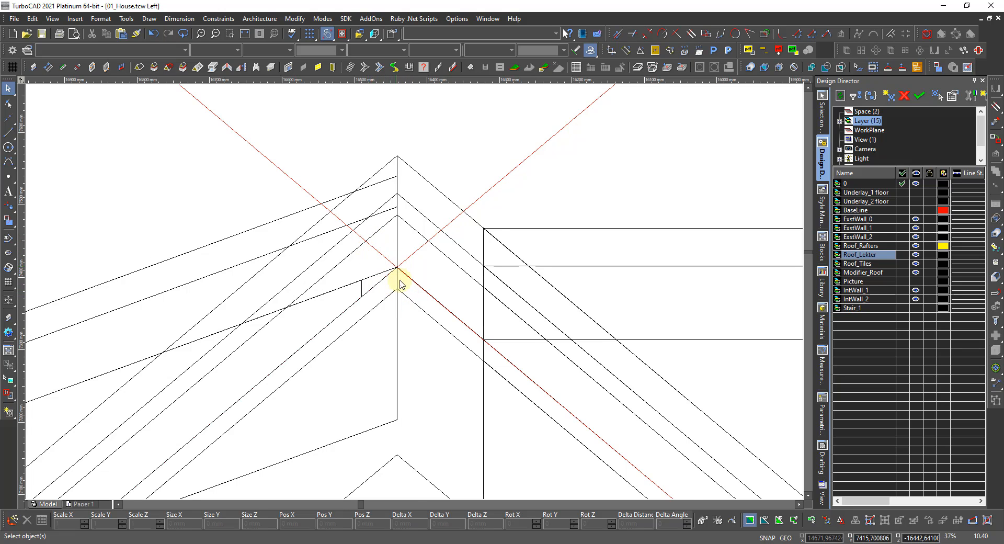
scroll(400, 284, down, 8)
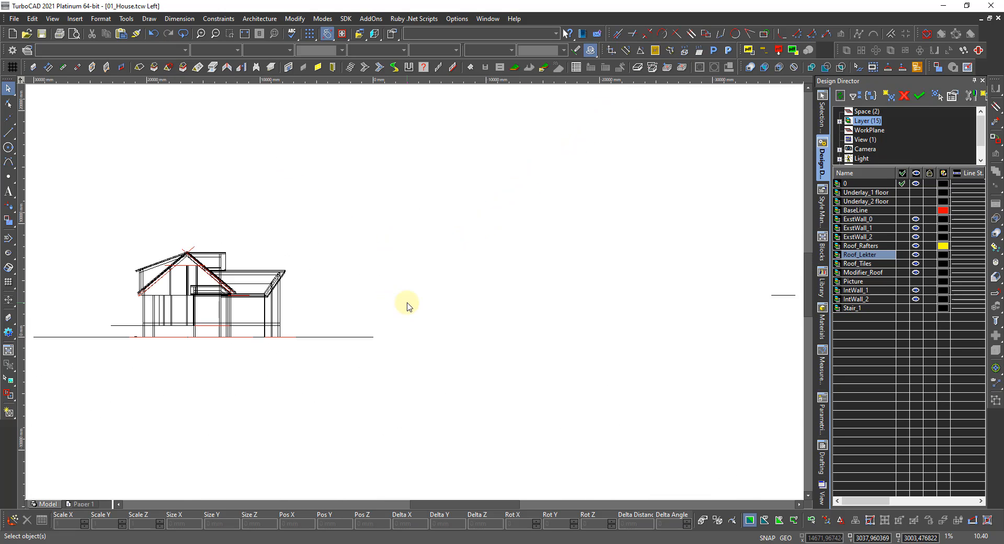
Move the Roof_Lekter slab straight up by its ridge-end corner onto the lower corner of the Roof_Tiles slab in a 3D view
shift+middle_drag(161, 269, 216, 307)
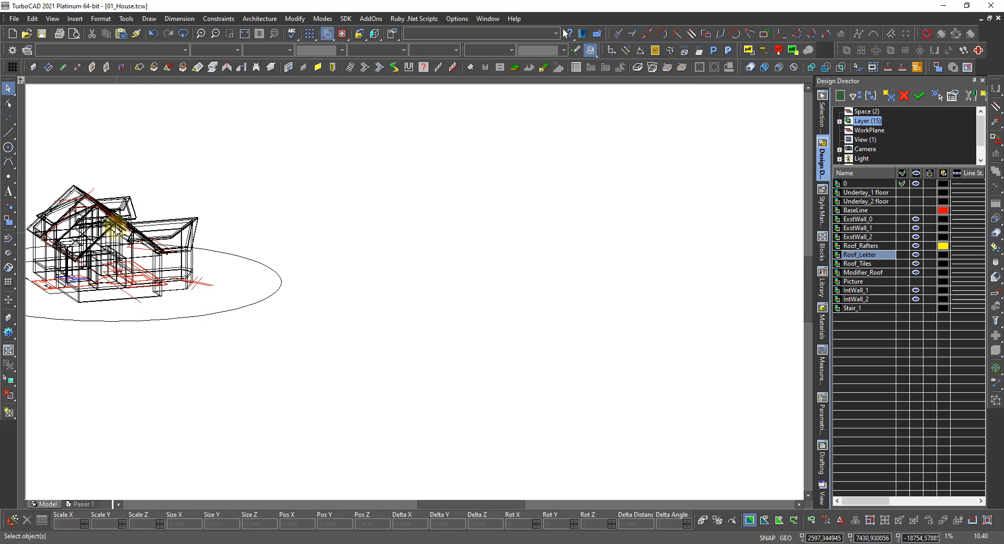
scroll(439, 283, up, 3)
scroll(413, 284, up, 2)
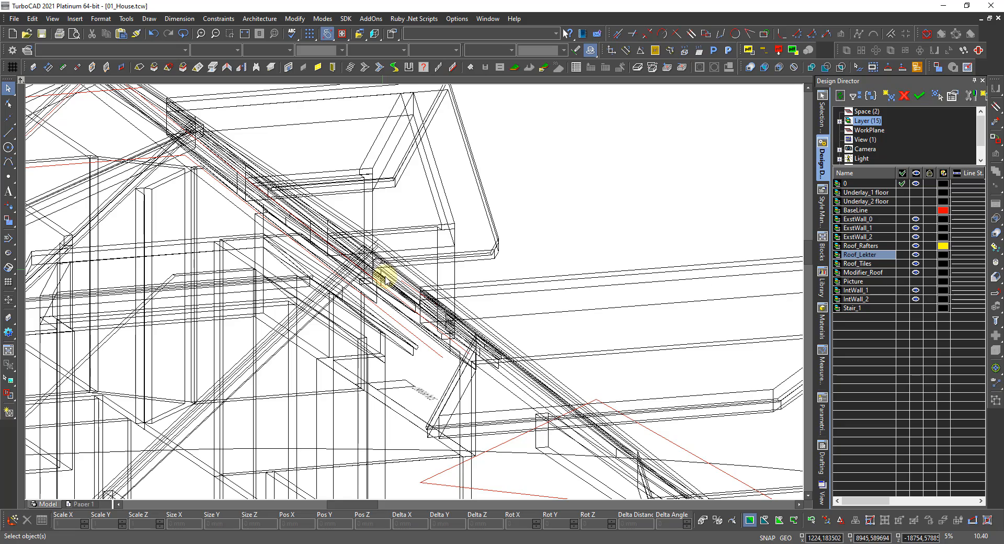
scroll(437, 287, up, 3)
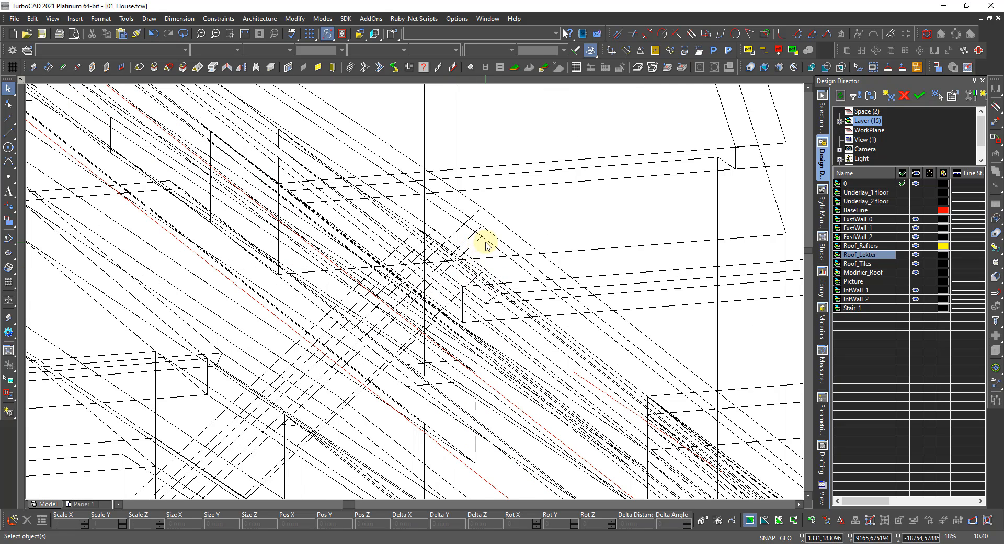
scroll(482, 241, up, 2)
click(415, 288)
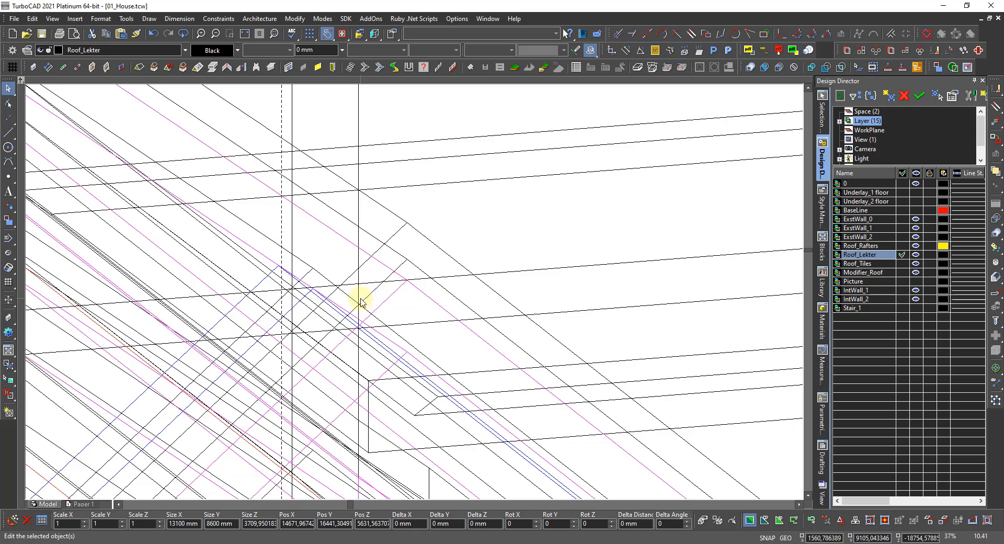
drag(375, 315, 409, 284)
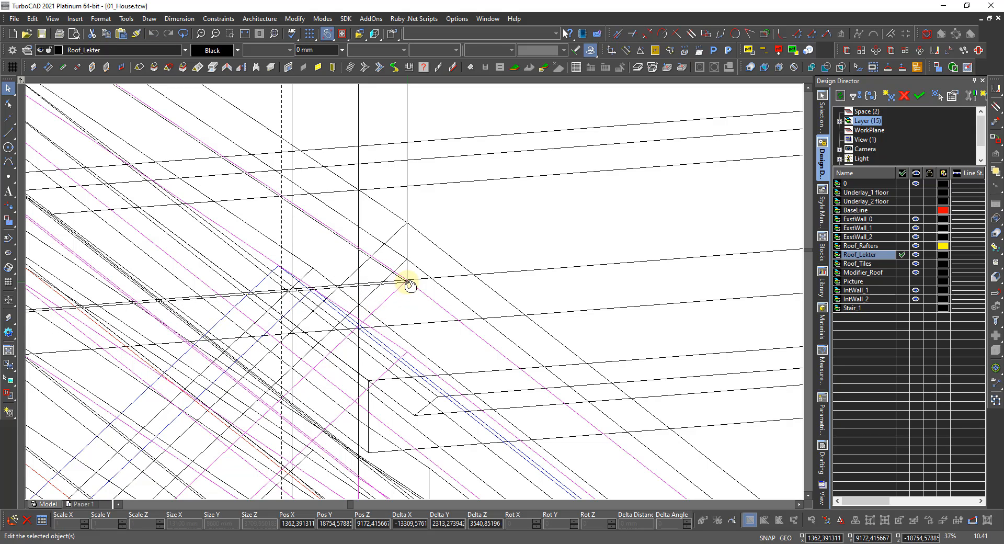
click(407, 282)
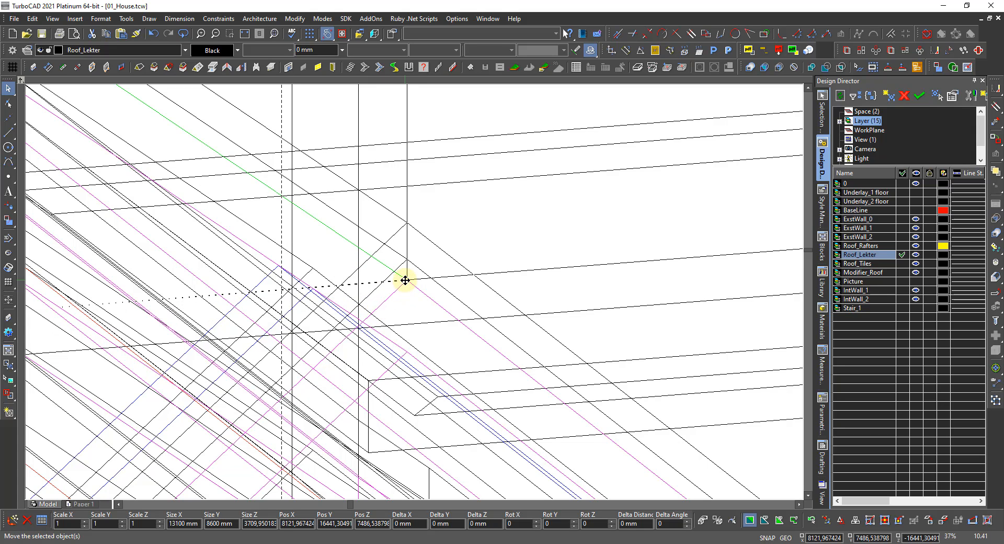
click(405, 280)
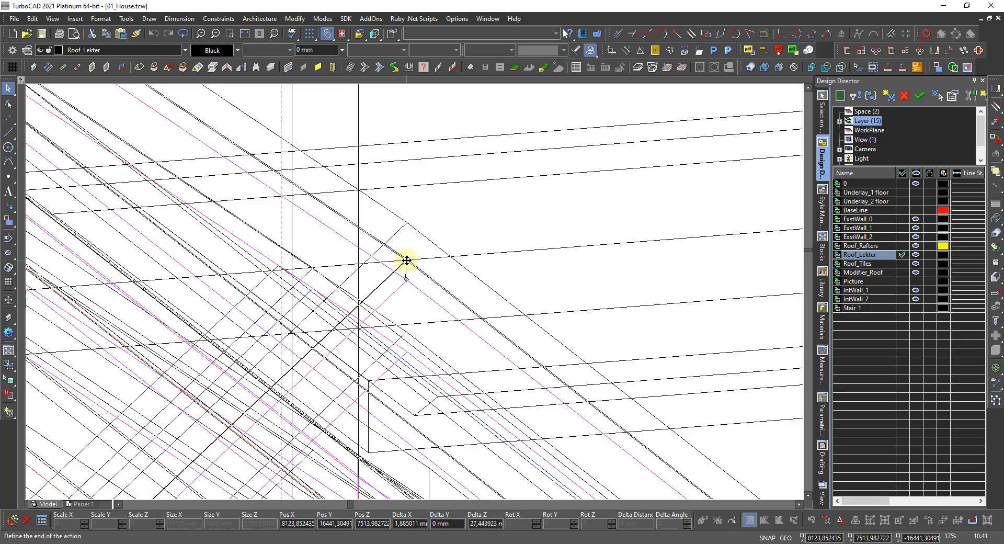
click(407, 260)
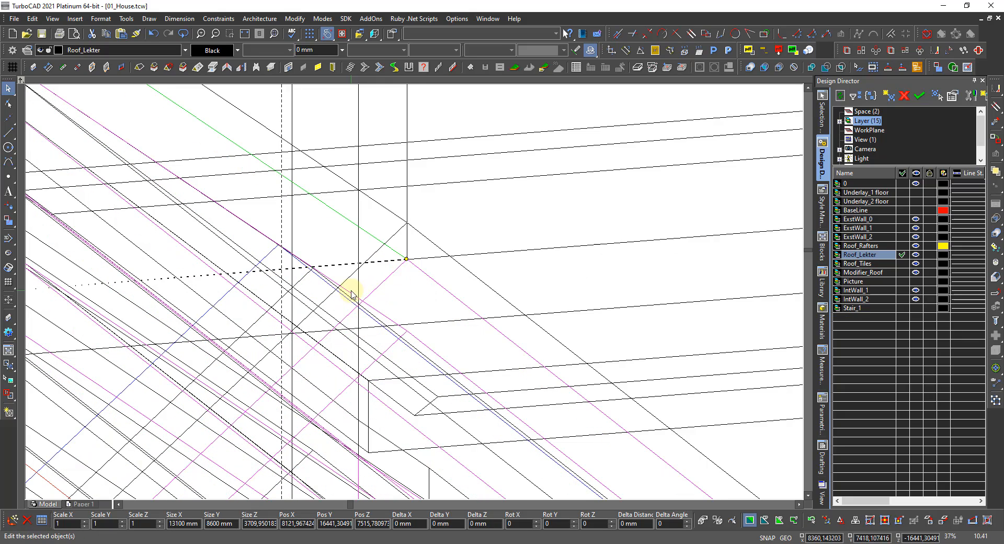
key(Escape)
Check the stacking of the Roof_Rafters, Roof_Lekter and Roof_Tiles slabs at the ridge in the Left view by selecting each in turn
right_click(395, 360)
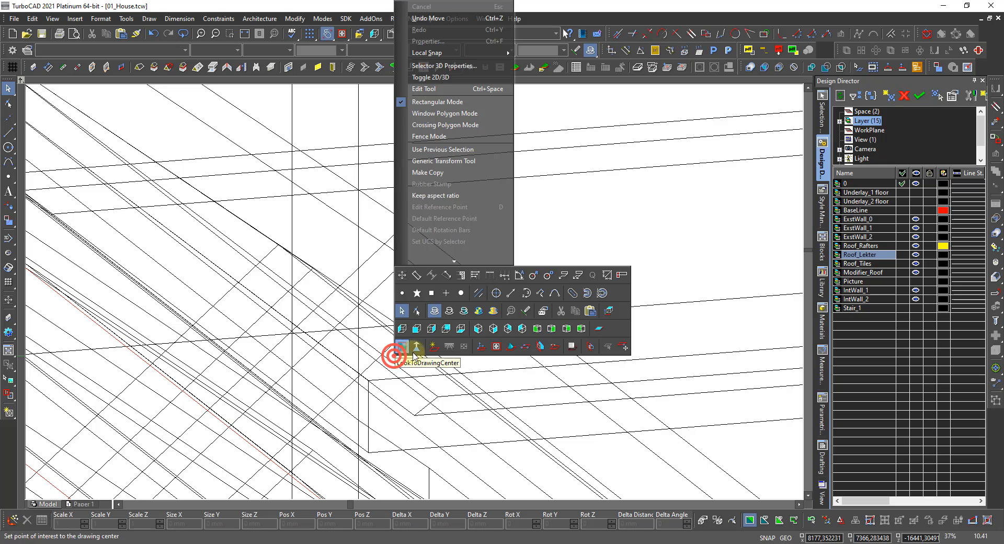
click(398, 328)
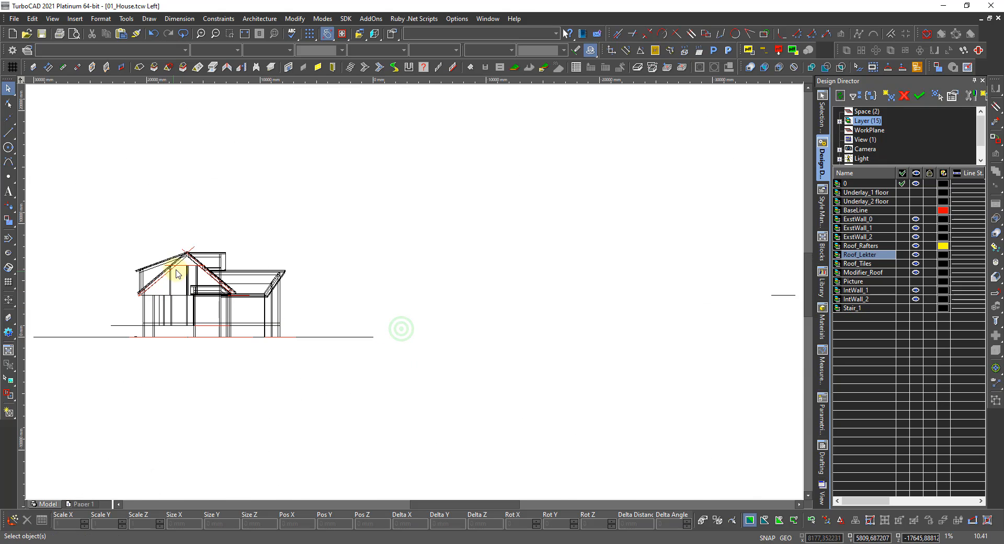
scroll(184, 259, up, 5)
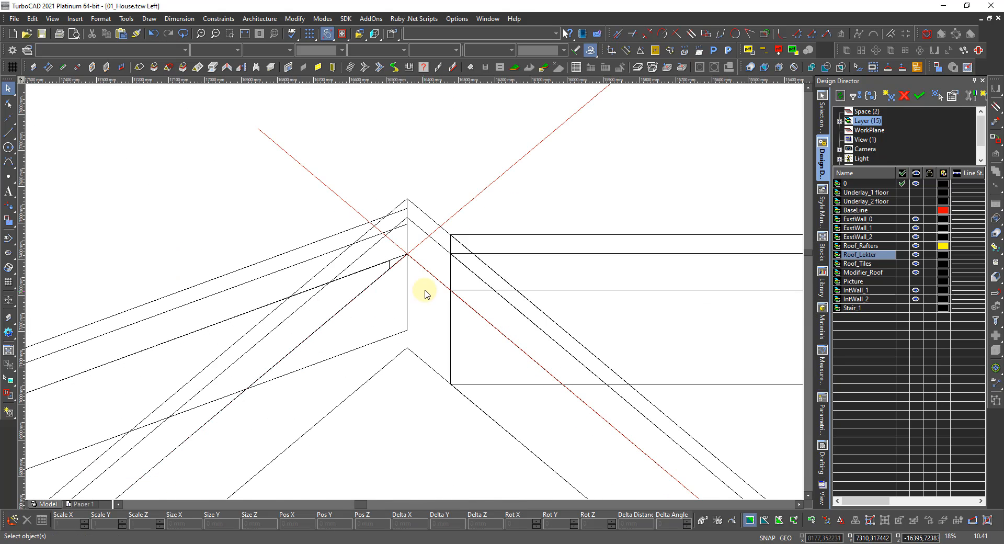
scroll(421, 292, up, 2)
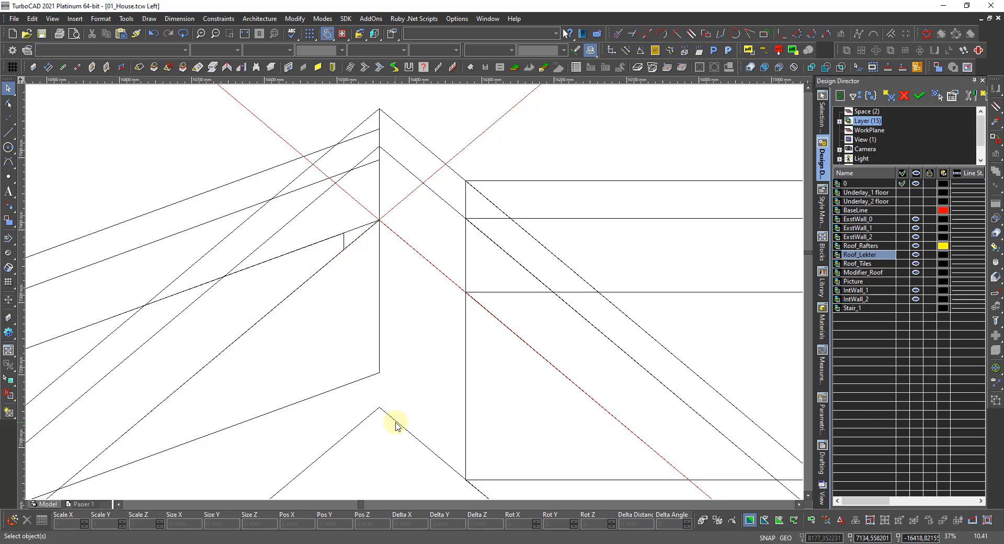
click(396, 425)
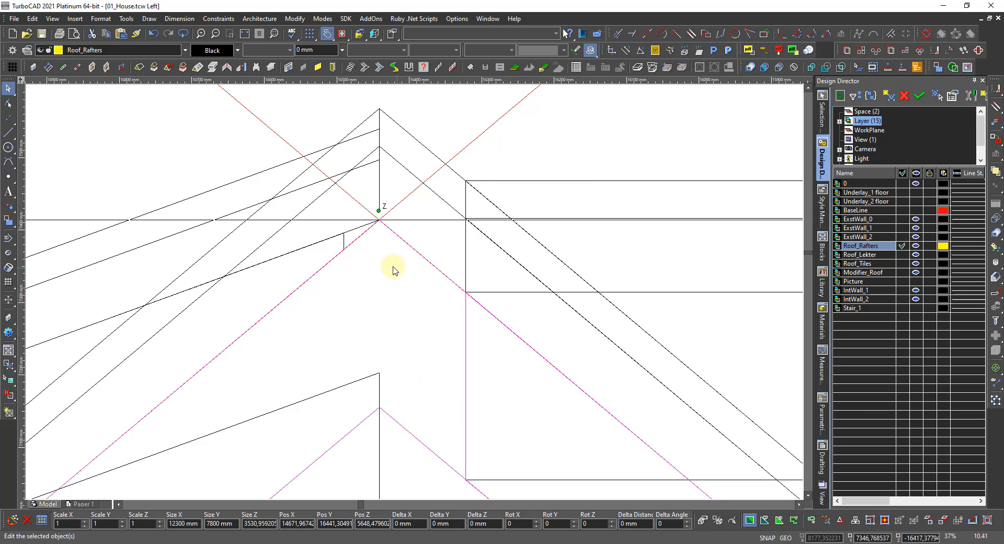
key(Escape)
click(410, 246)
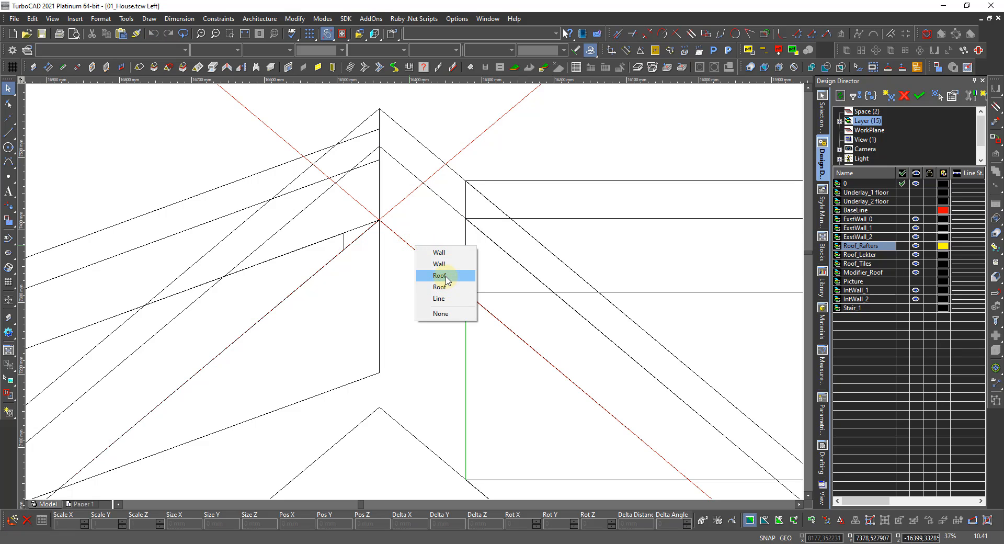
click(438, 287)
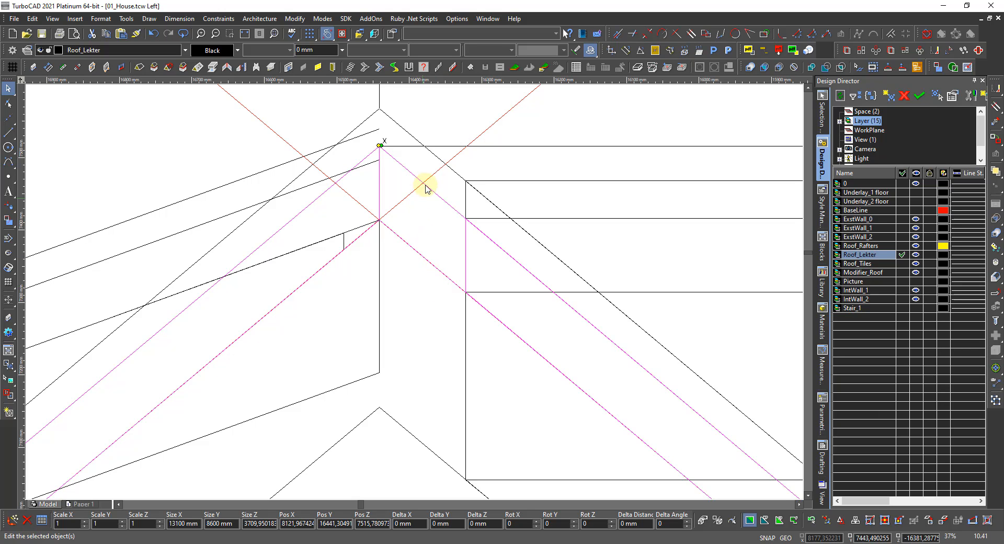
key(Escape)
click(421, 143)
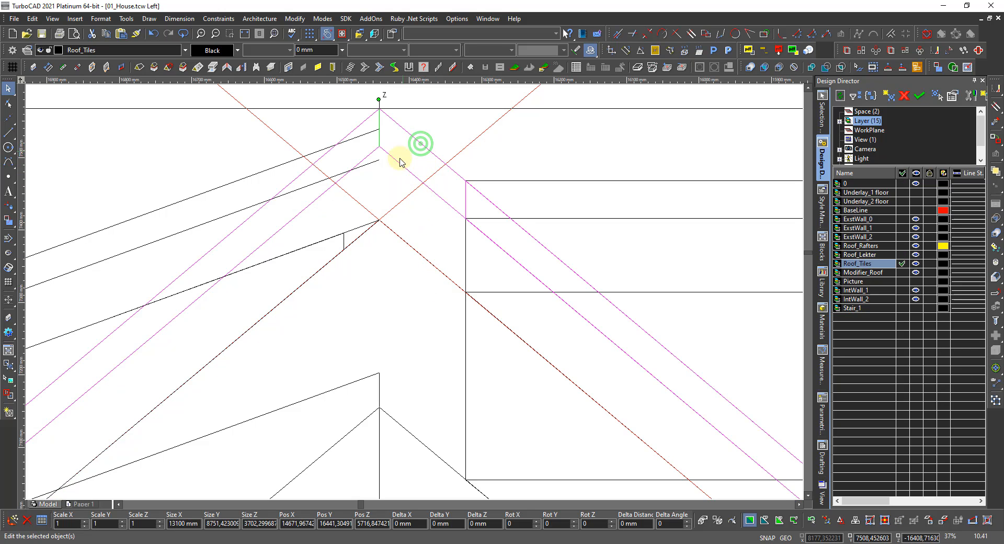
key(Escape)
Delete the long horizontal red line that crosses the gable at the top of the upper walls
scroll(358, 190, down, 6)
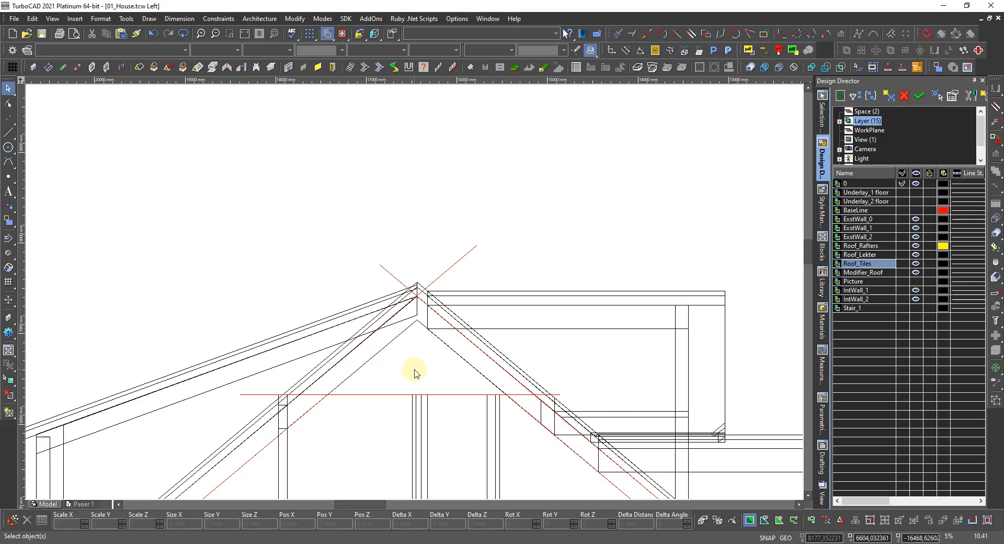
scroll(459, 291, down, 3)
scroll(460, 296, up, 2)
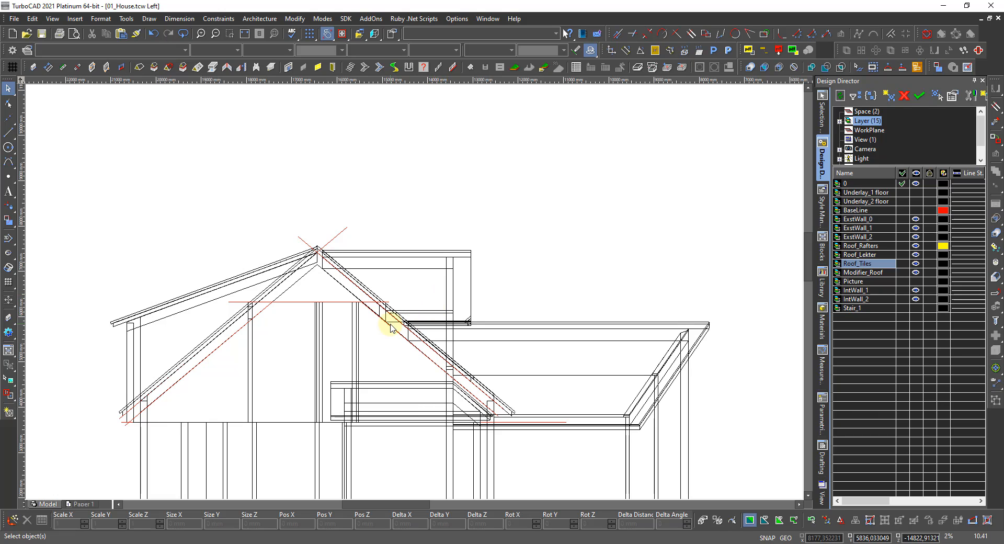
scroll(268, 322, up, 2)
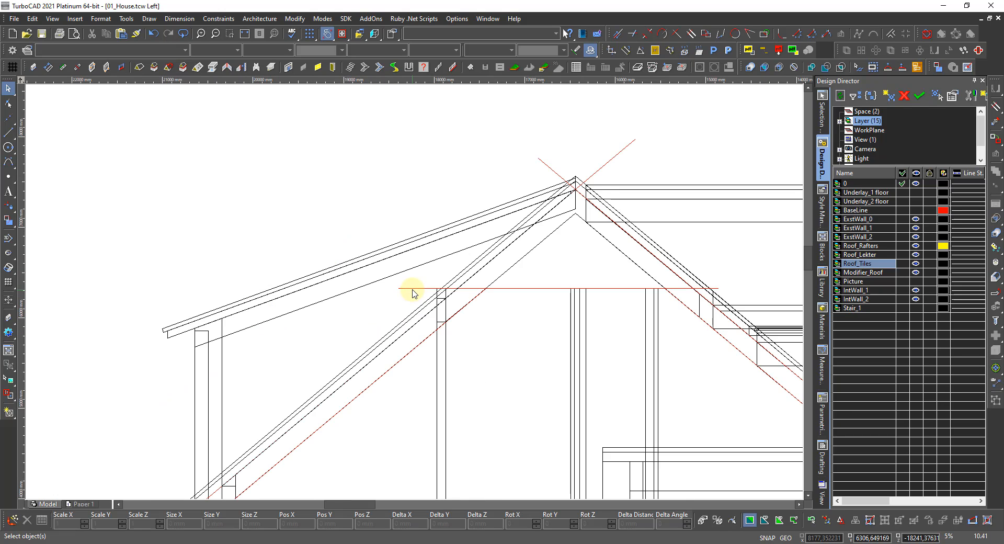
click(412, 289)
key(Delete)
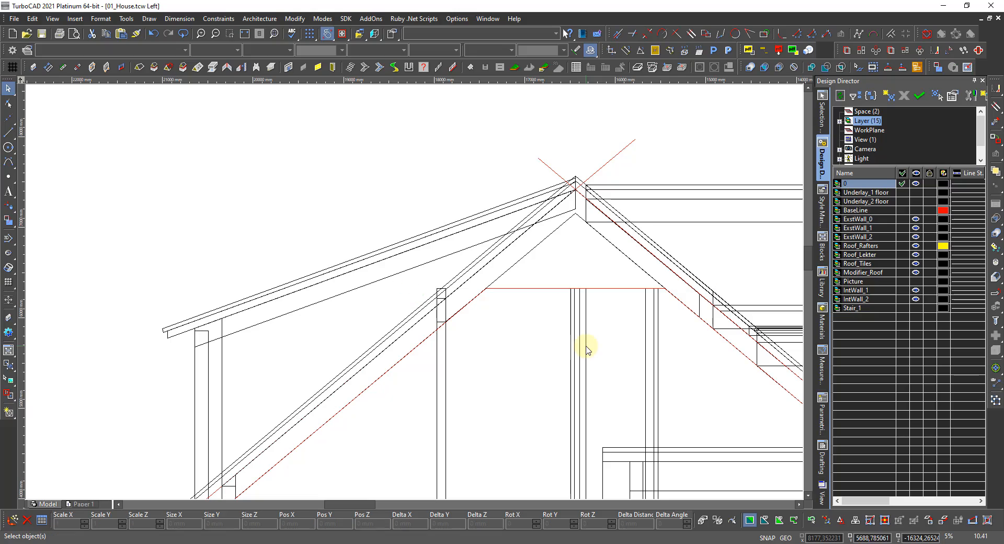
Drop the link between the red Modifier_Roof outline in front of the house and the Roof_Lekter slab of the small middle gable
scroll(554, 334, down, 4)
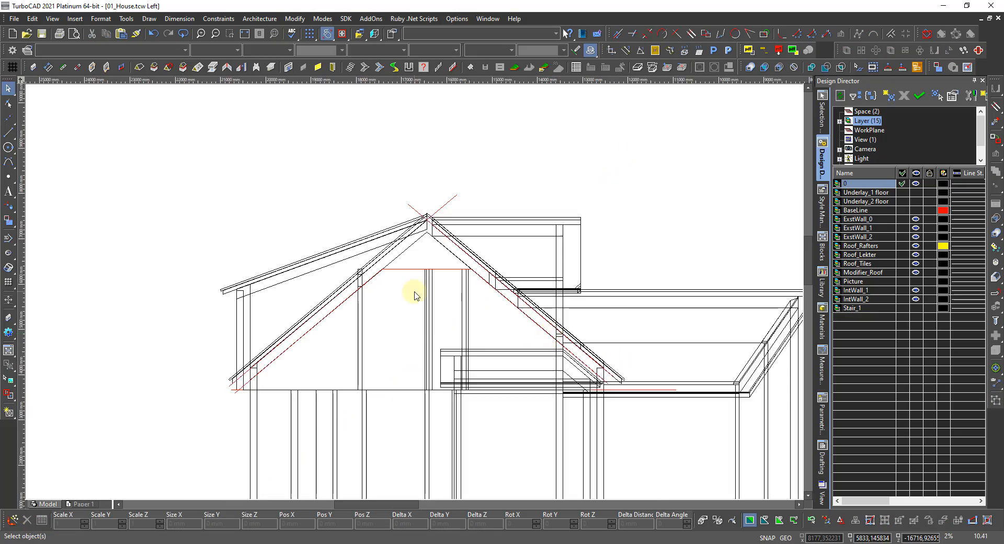
shift+middle_drag(553, 315, 403, 418)
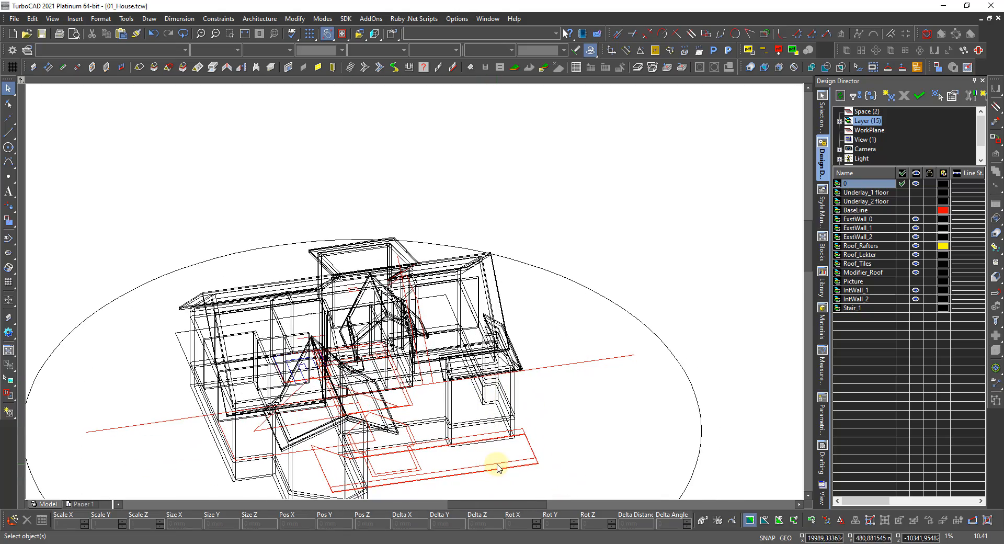
shift+middle_drag(510, 456, 475, 459)
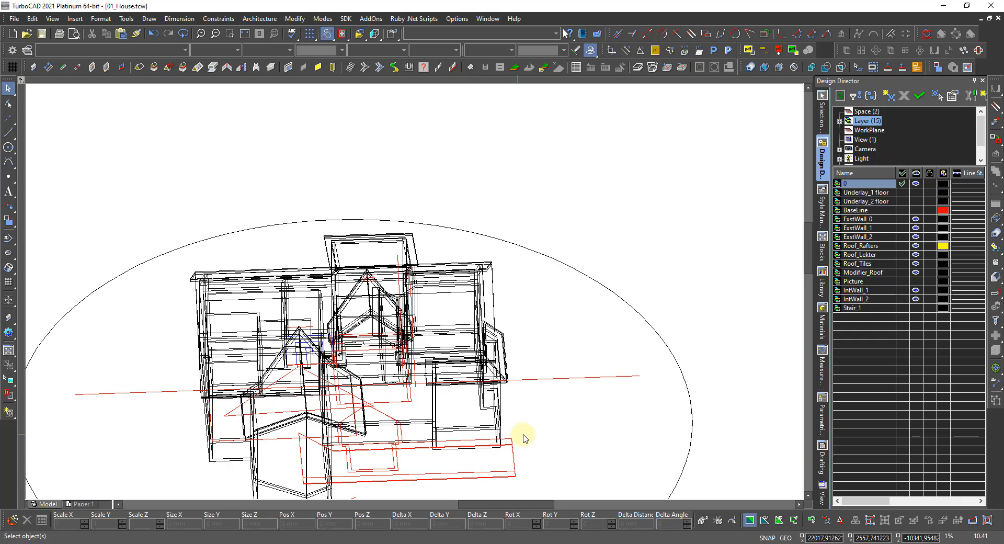
scroll(516, 449, up, 5)
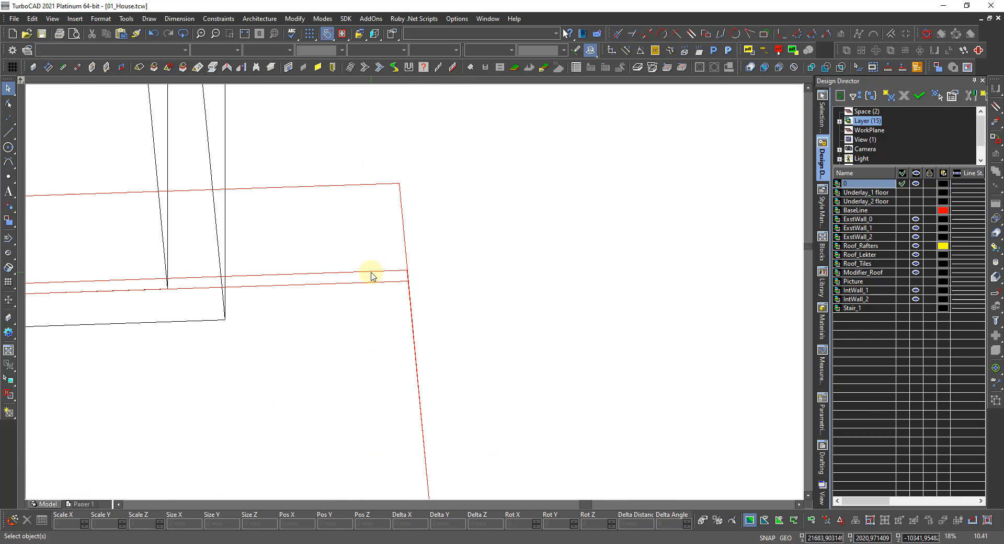
click(372, 276)
scroll(371, 274, down, 5)
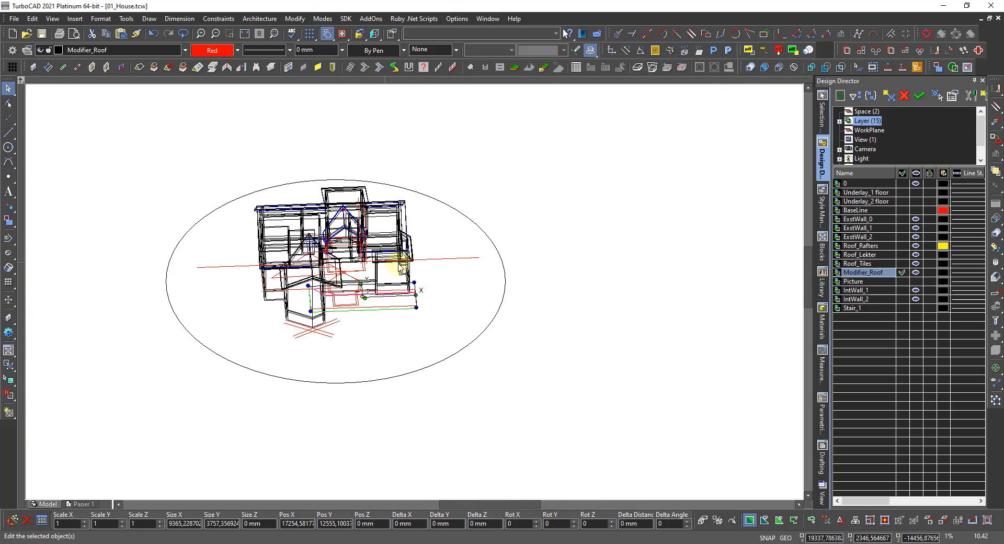
shift+middle_drag(466, 266, 360, 215)
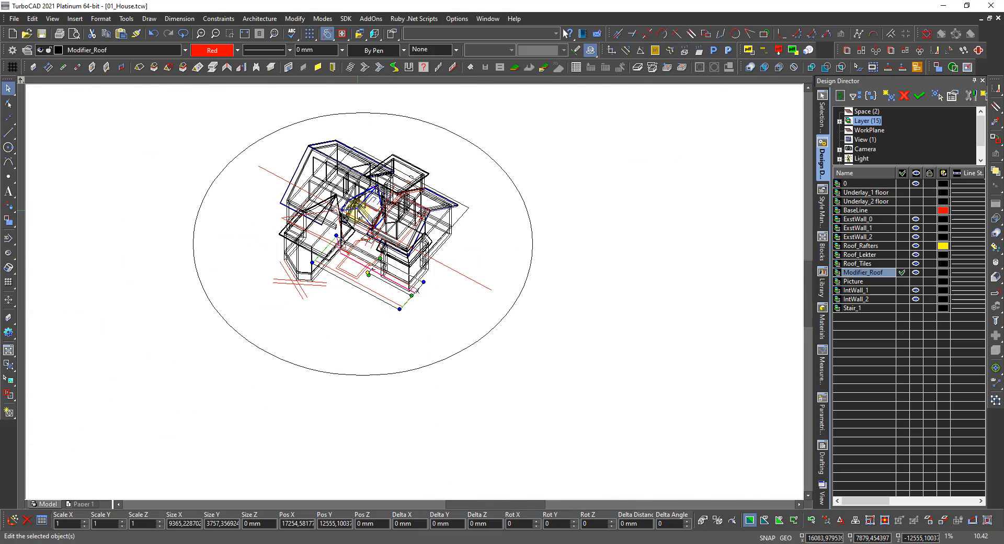
scroll(417, 291, up, 4)
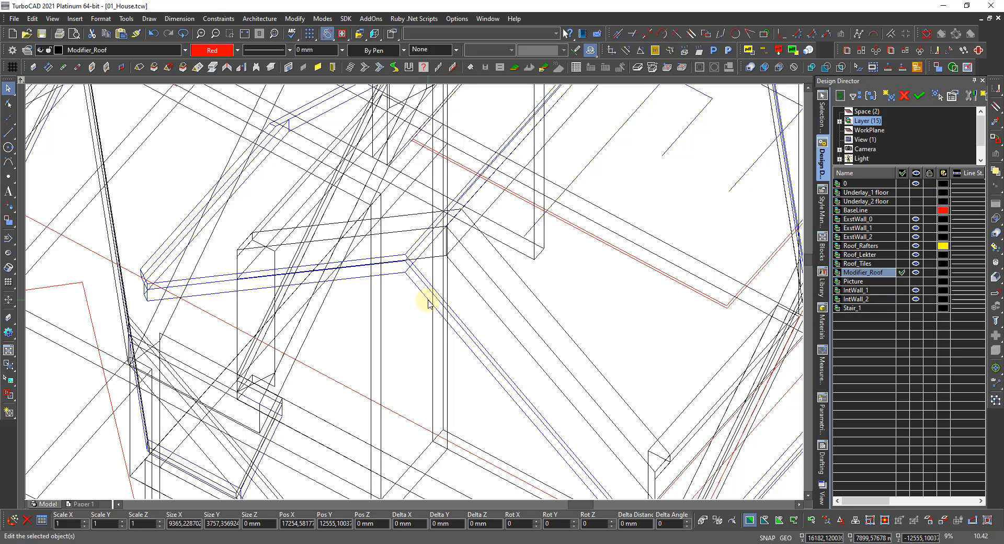
shift+click(429, 300)
shift+click(448, 305)
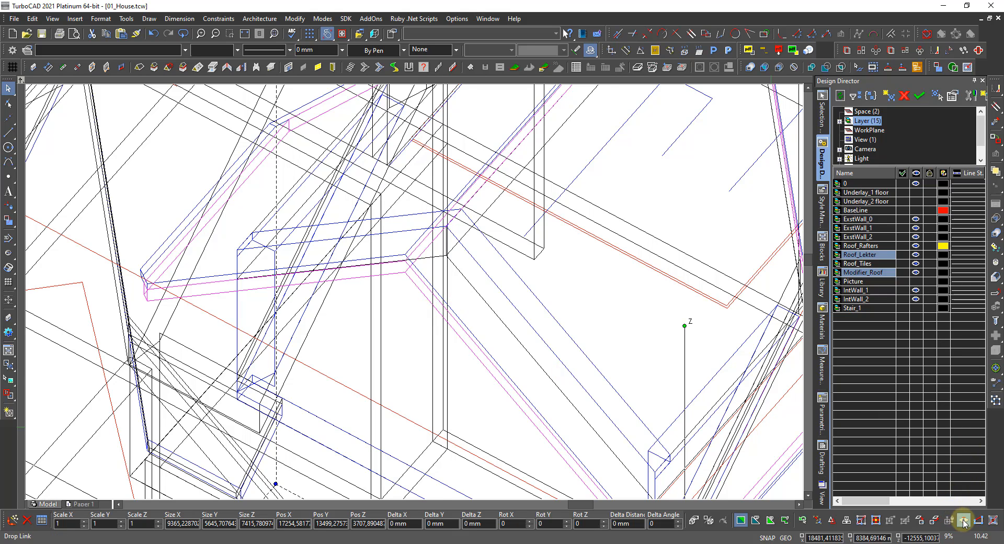
click(964, 520)
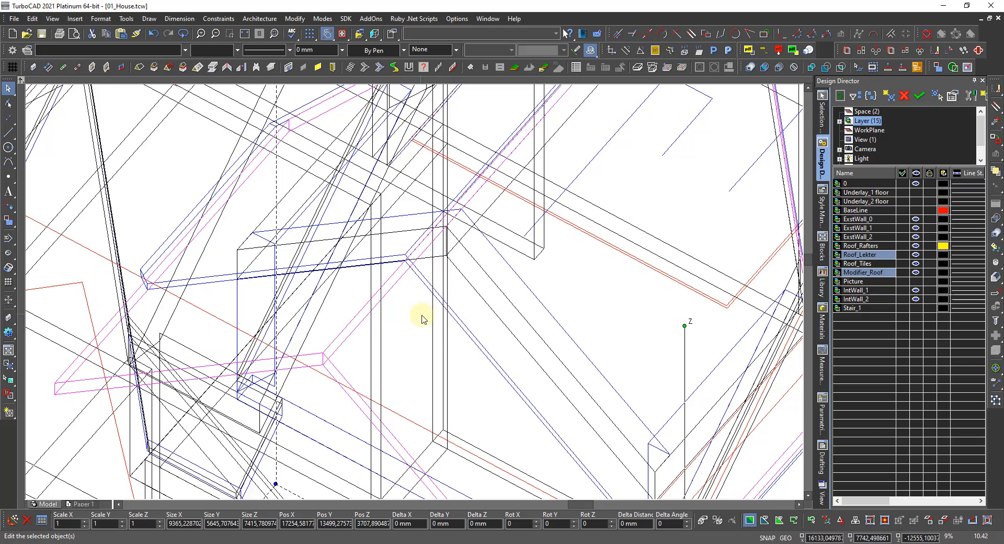
Drop the link between the same Modifier_Roof outline and the middle gable's Roof_Tiles slab, and clear the selection
scroll(422, 315, down, 5)
scroll(424, 317, up, 3)
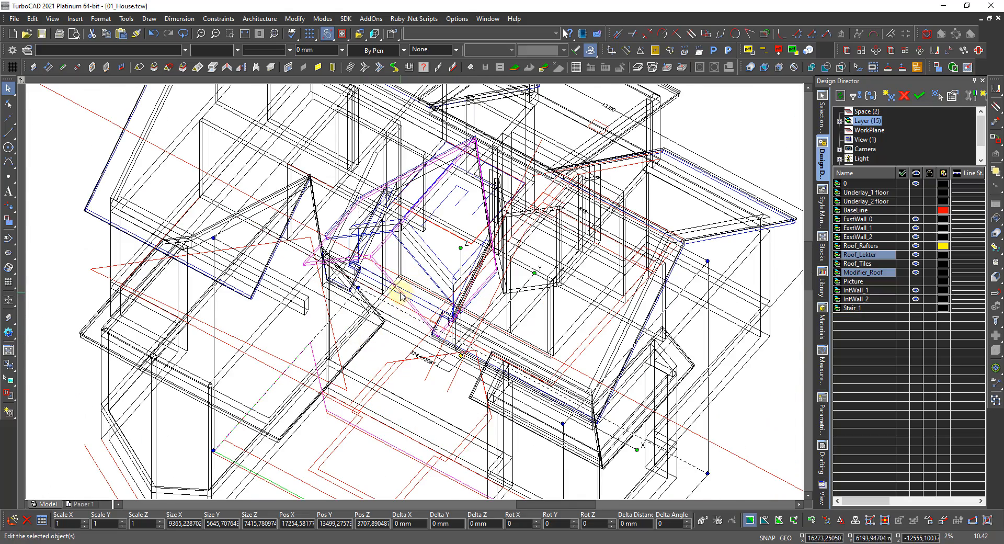
scroll(401, 296, up, 5)
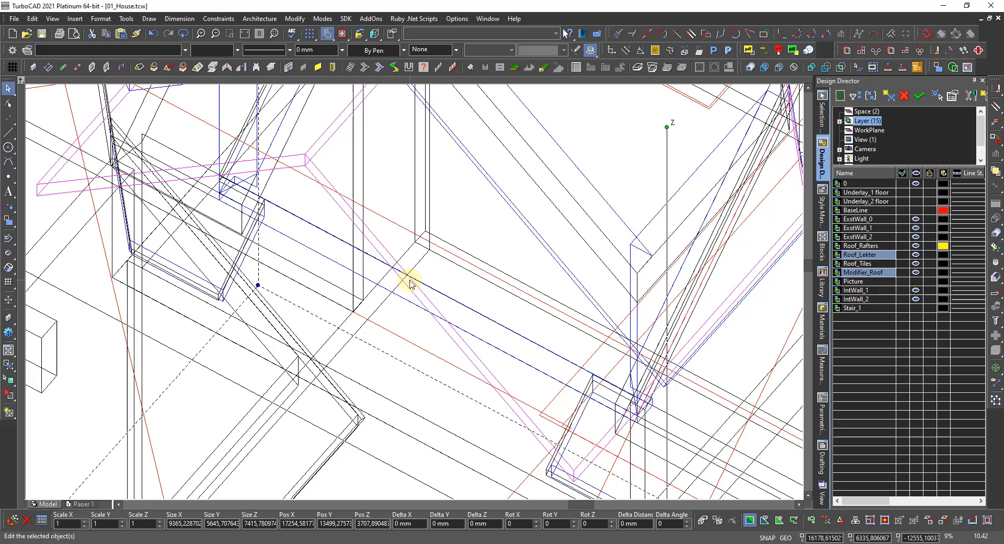
click(385, 248)
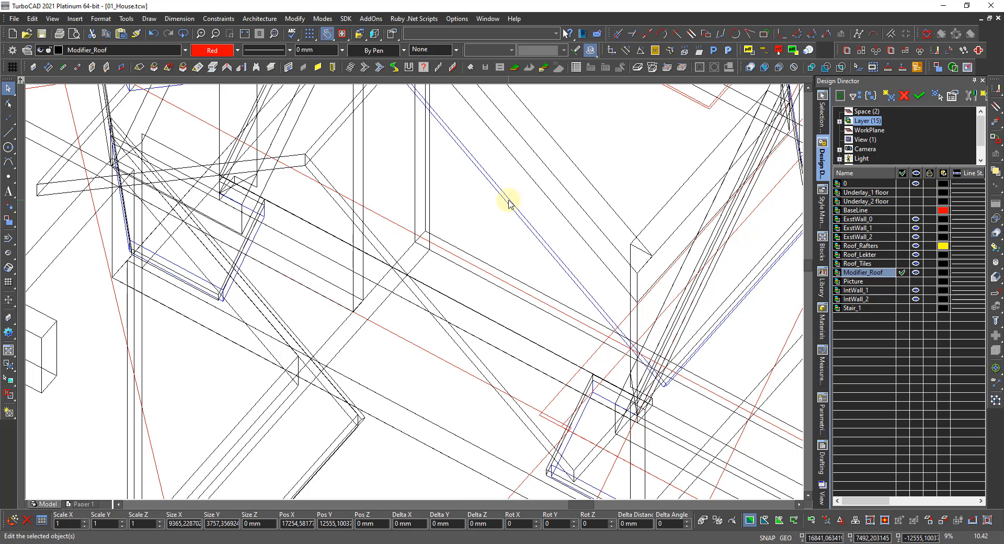
shift+click(509, 202)
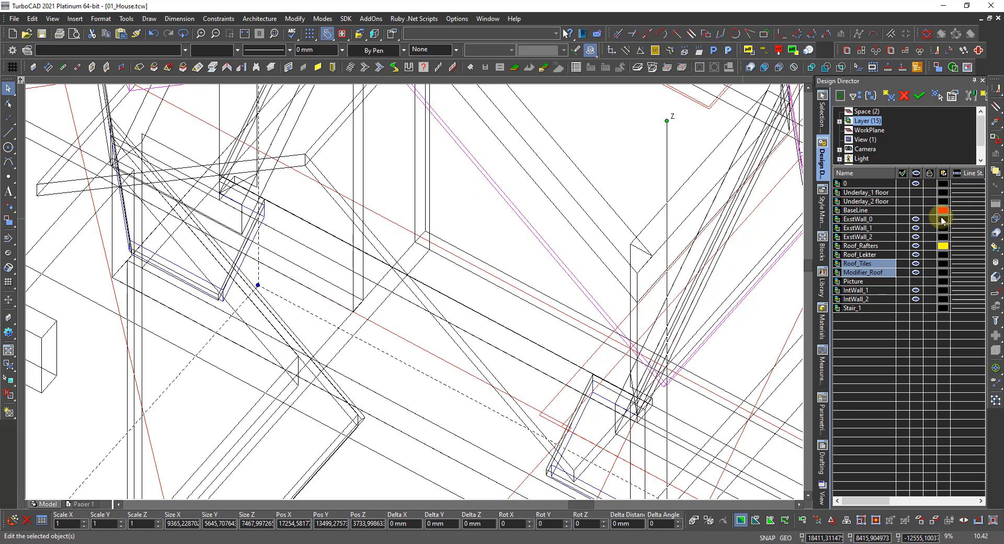
click(963, 519)
key(Escape)
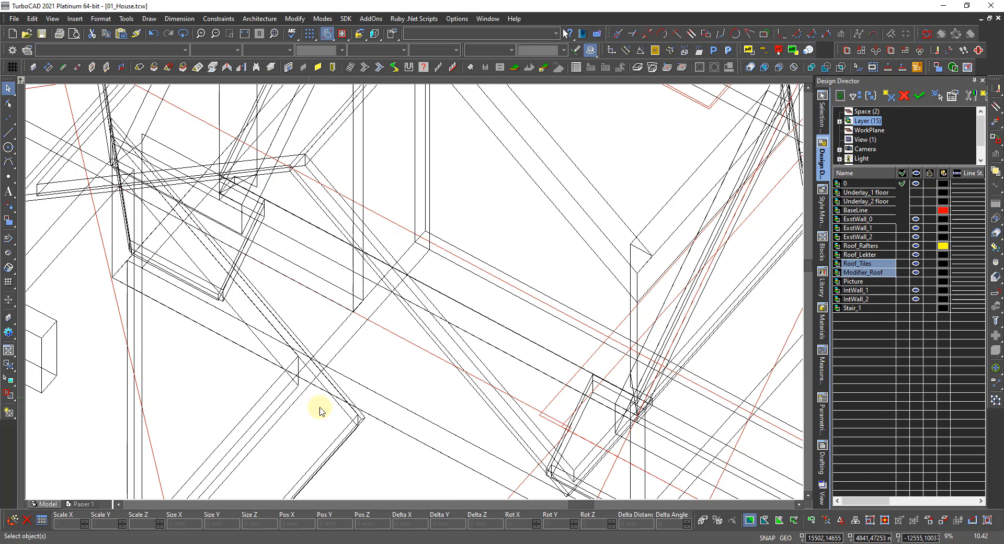
In plan view, draw a rectangle about 6135 by 1396 mm across the front end of the small middle gable's roof
right_click(331, 407)
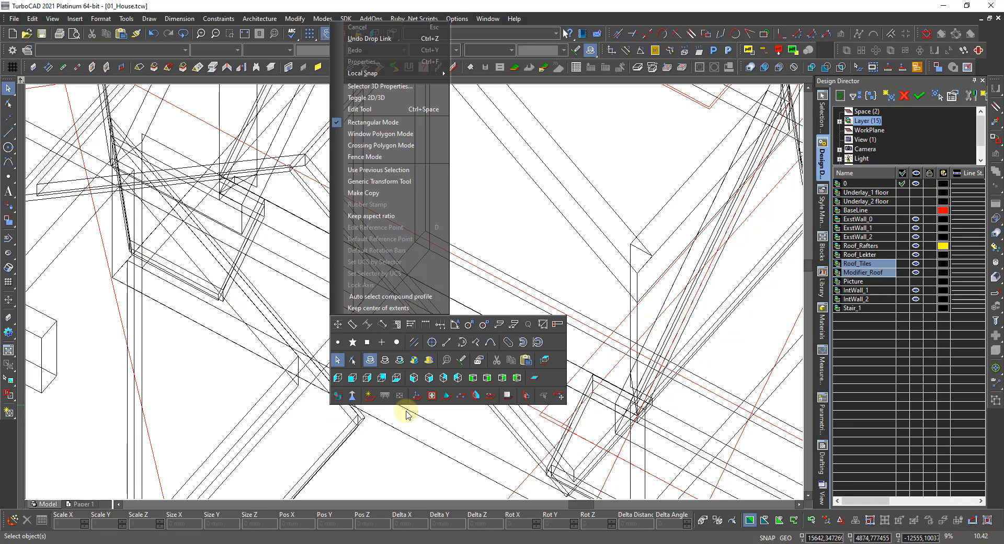
click(545, 360)
scroll(616, 225, up, 3)
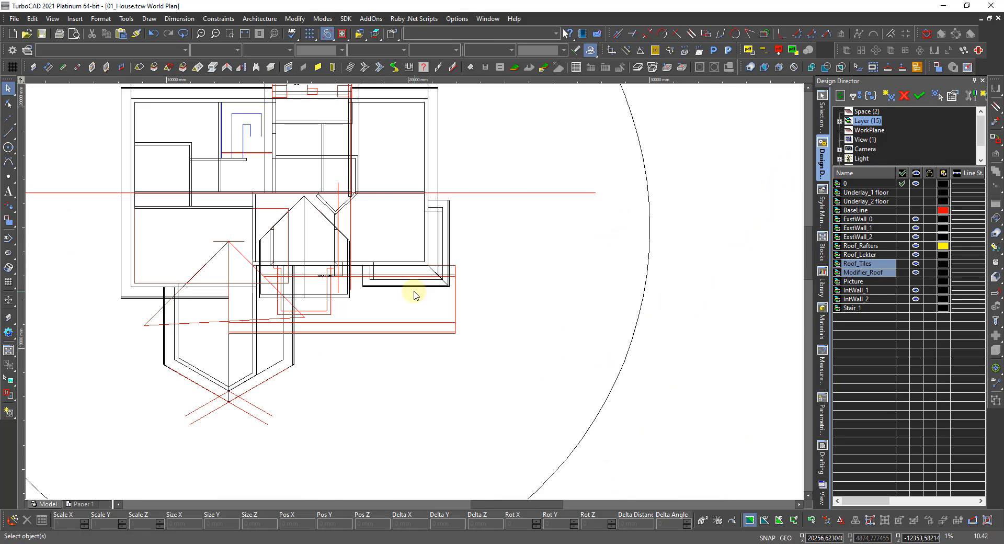
scroll(287, 287, up, 2)
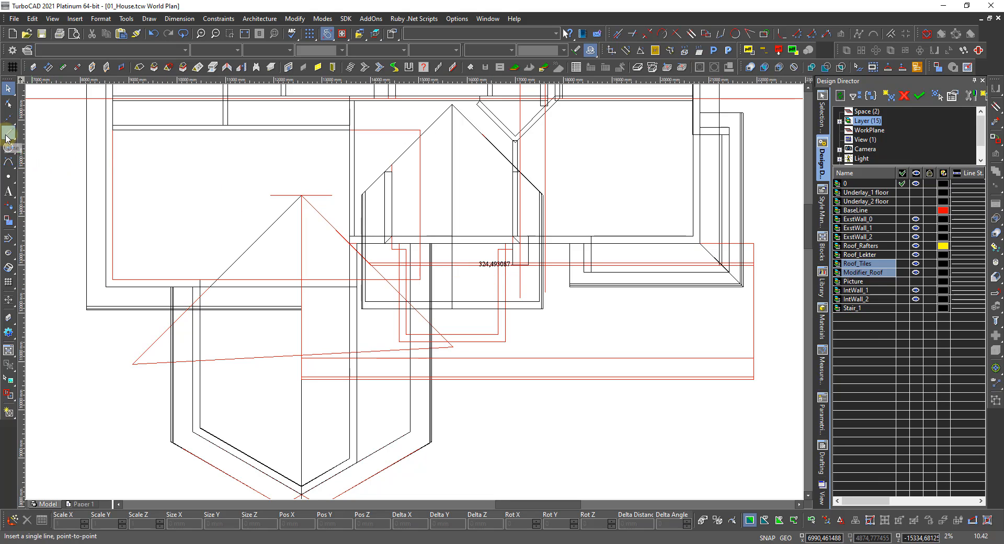
right_click(601, 321)
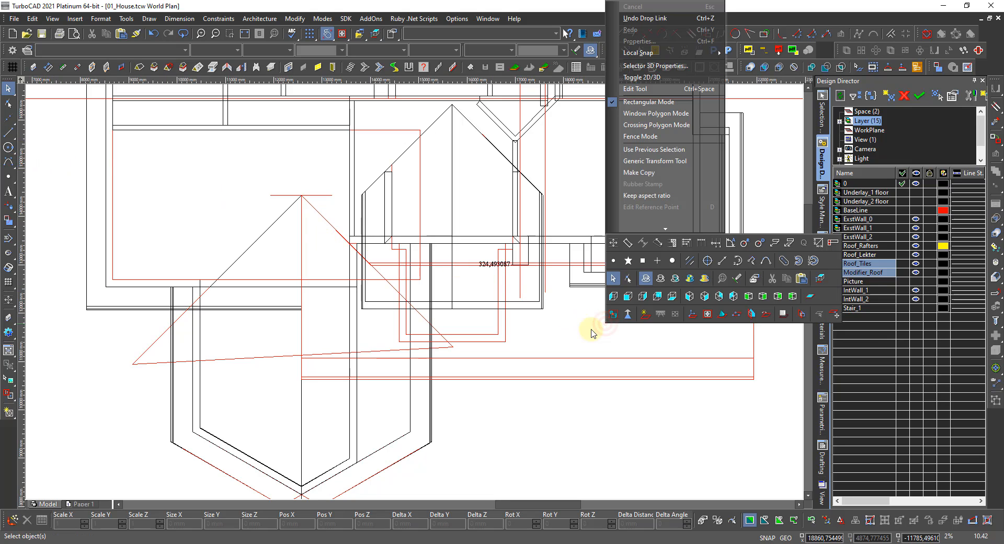
click(691, 314)
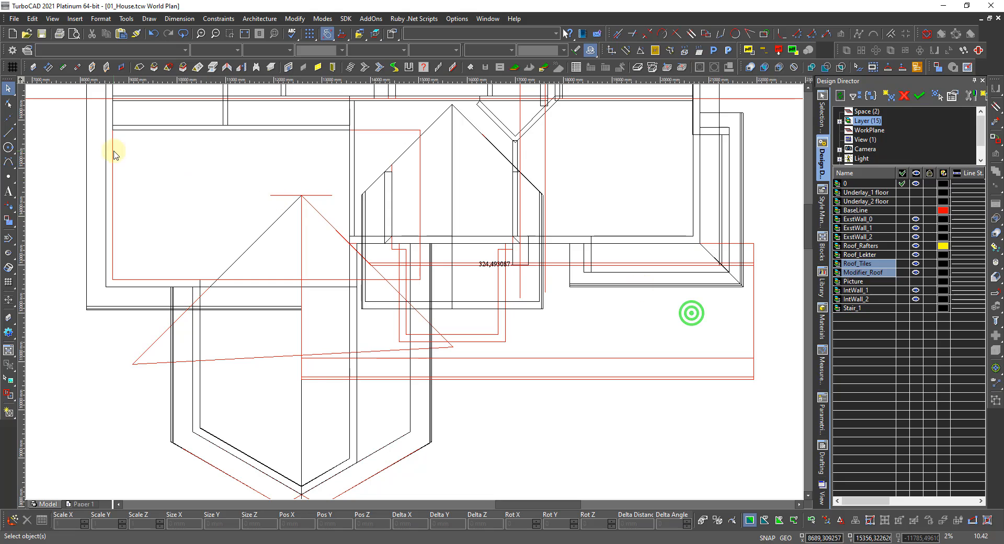
click(8, 134)
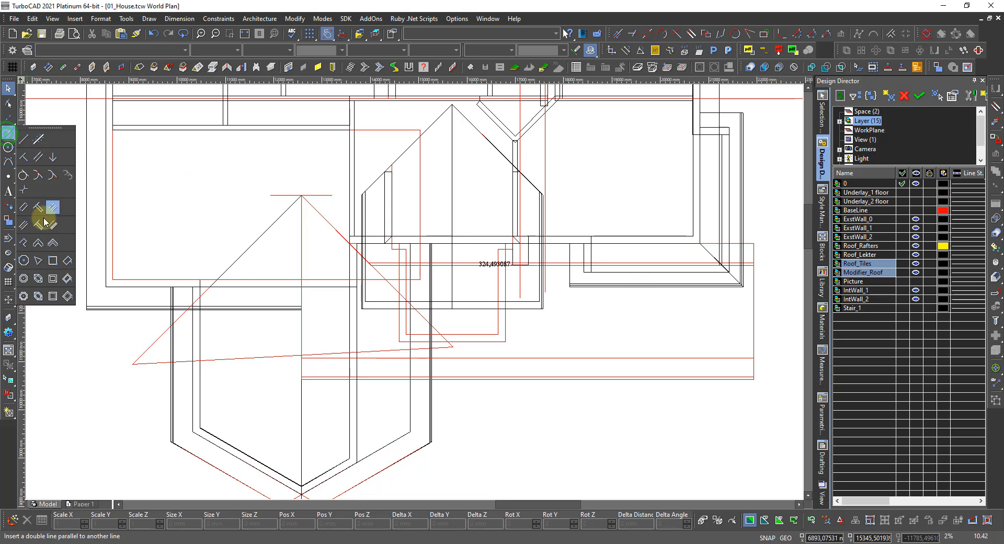
click(53, 266)
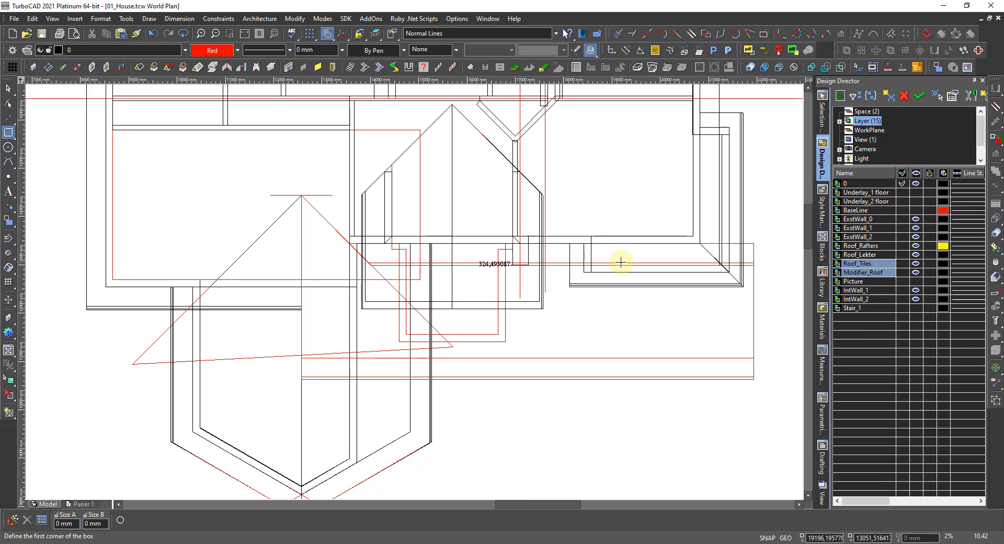
click(621, 262)
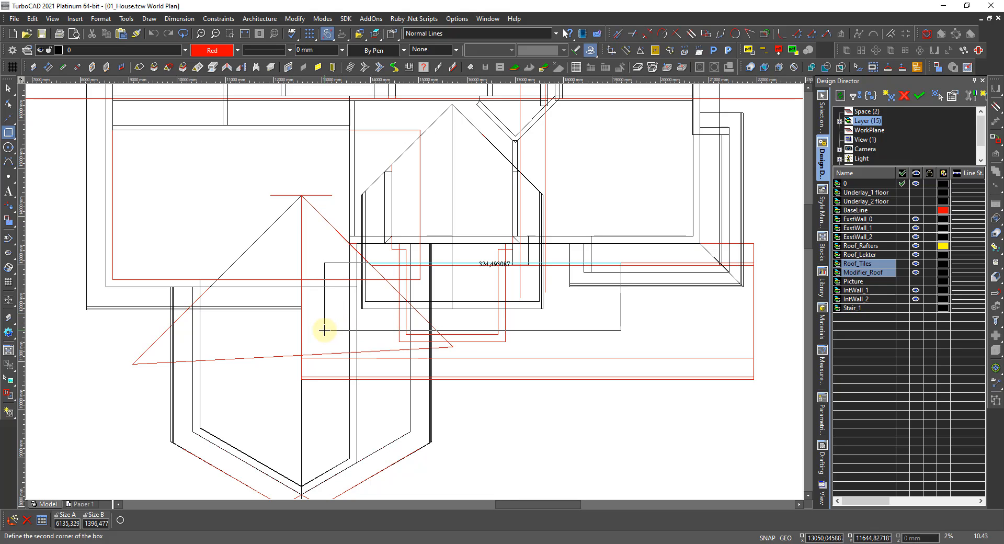
click(324, 330)
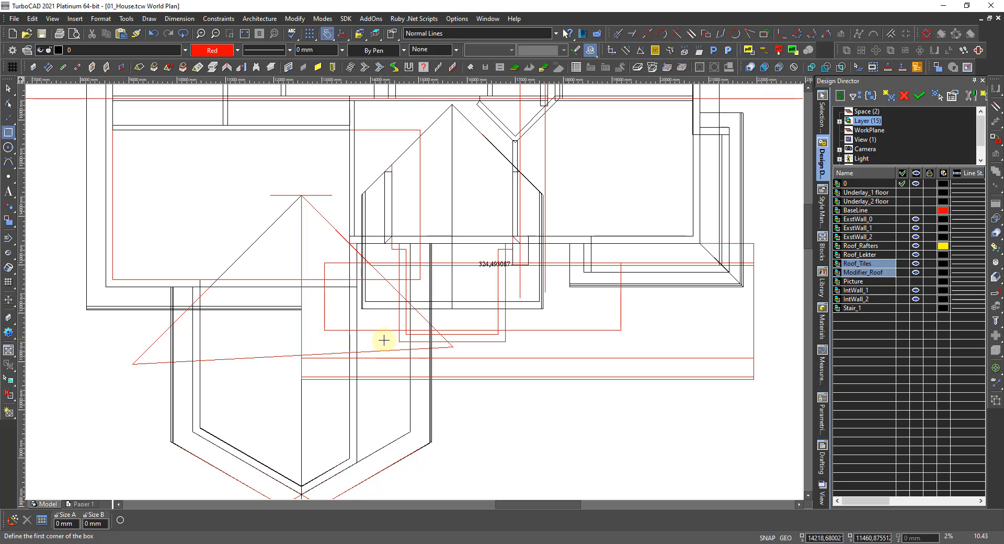
key(Escape)
click(543, 330)
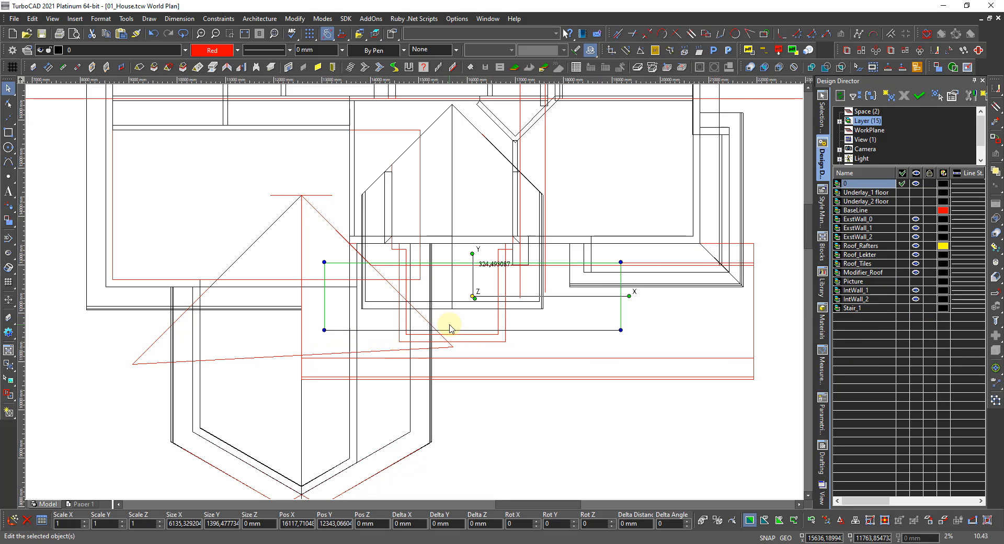
key(Escape)
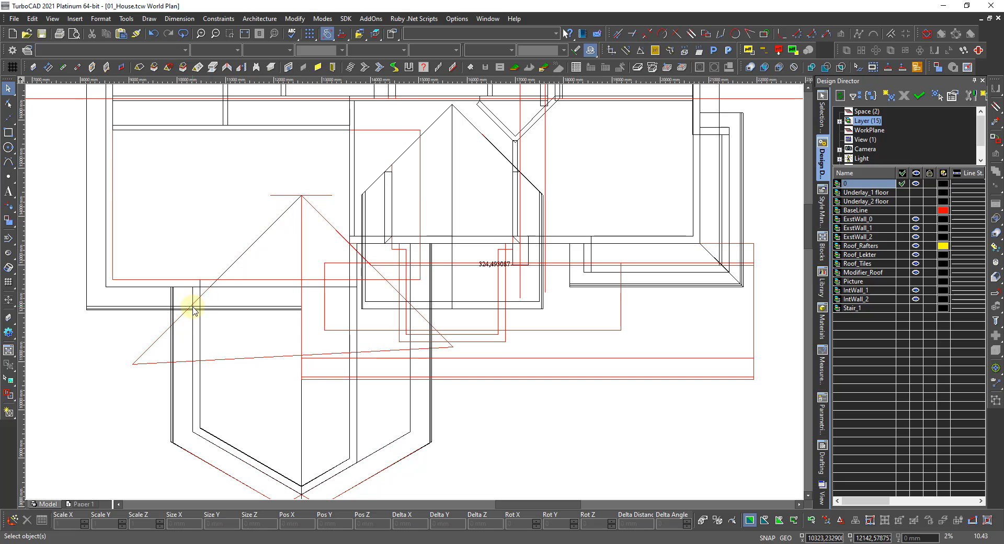
Add the rectangle as a roof modifier to the middle gable's lekter and tile slabs in turn, cutting off their front ends
scroll(469, 312, up, 2)
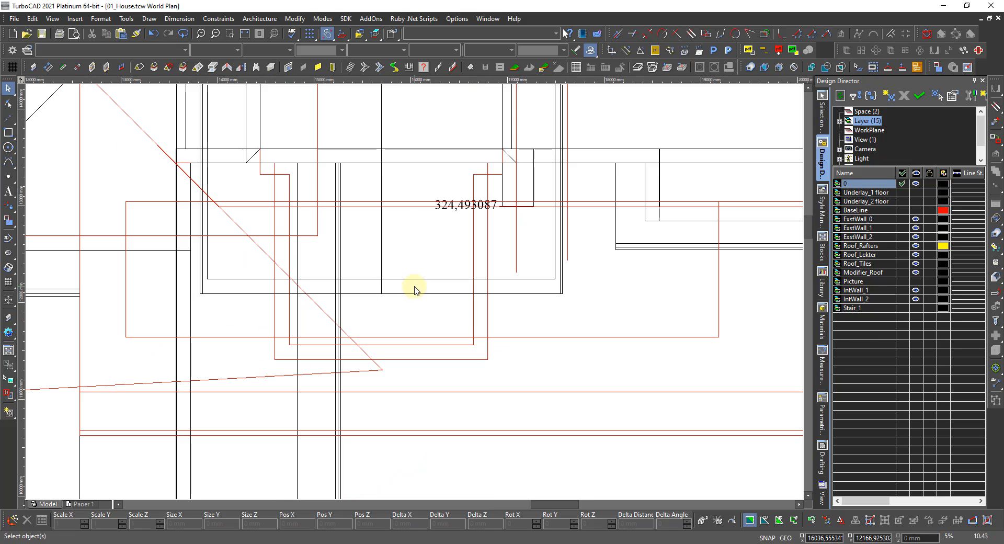
click(197, 67)
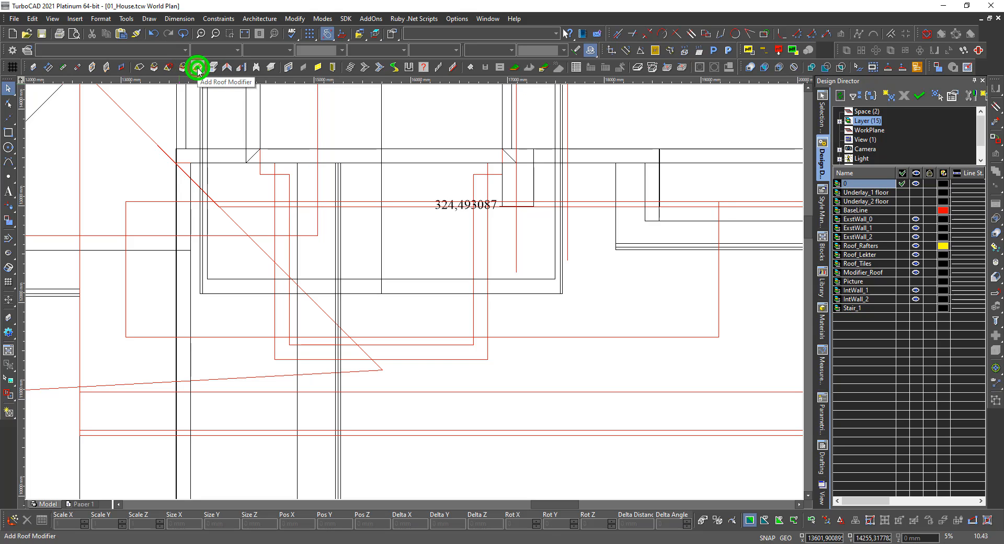
click(530, 279)
click(551, 338)
click(549, 293)
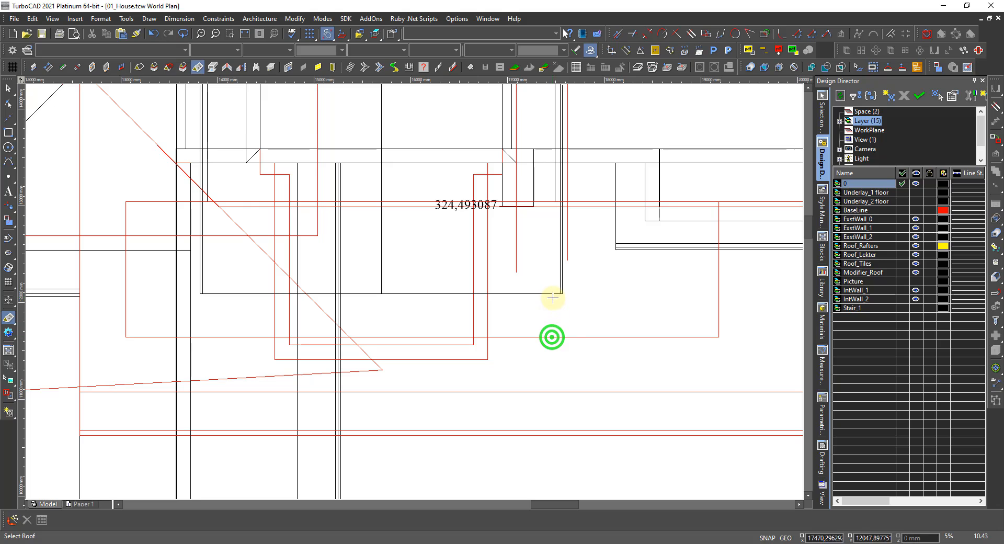
click(560, 337)
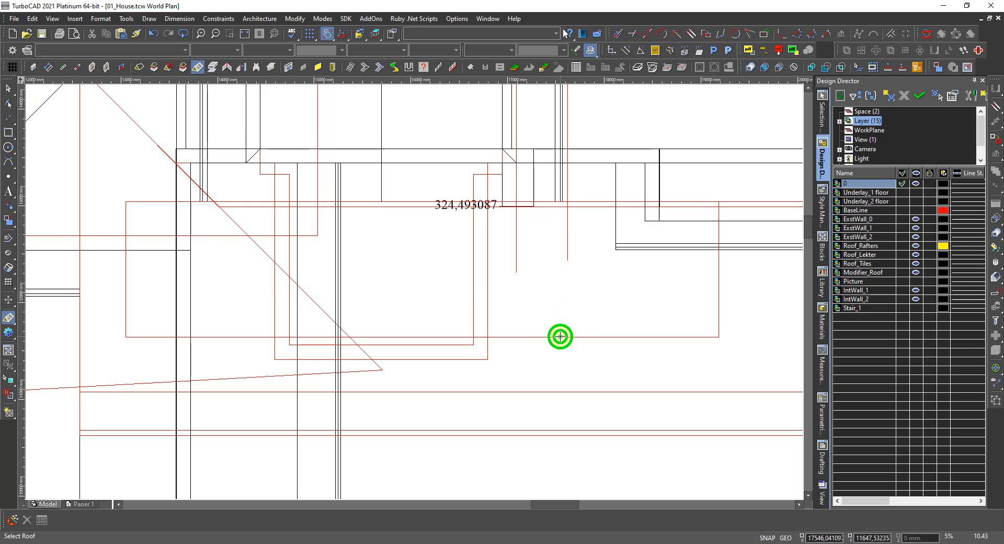
Examine the trimmed roof slabs and gables from several sides of the house in a 3D hidden-line display
right_click(498, 276)
click(653, 250)
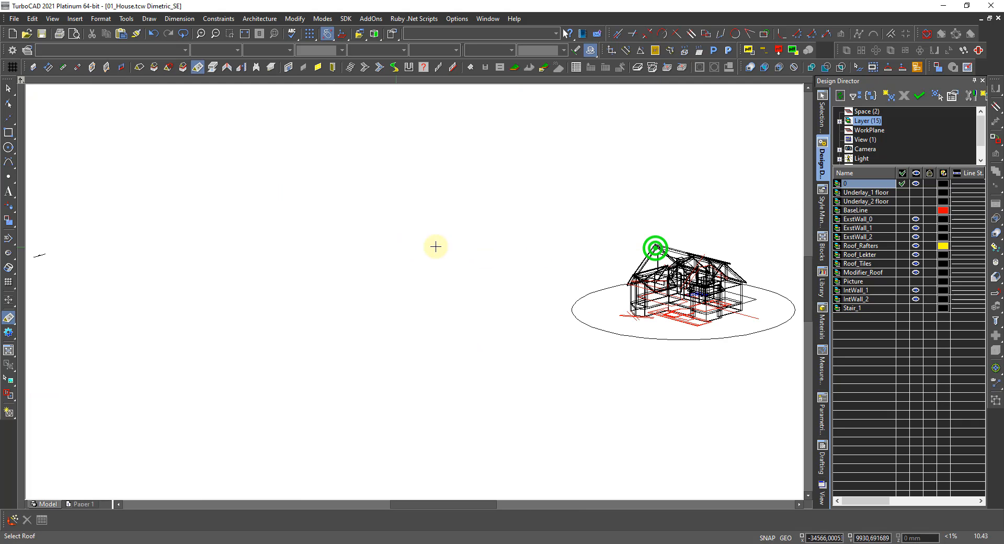
right_click(450, 265)
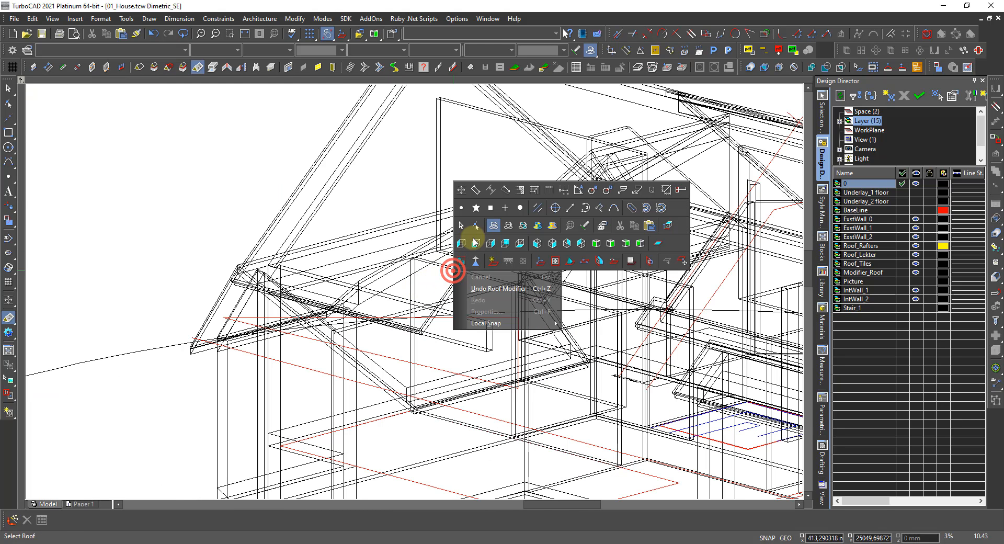
click(508, 226)
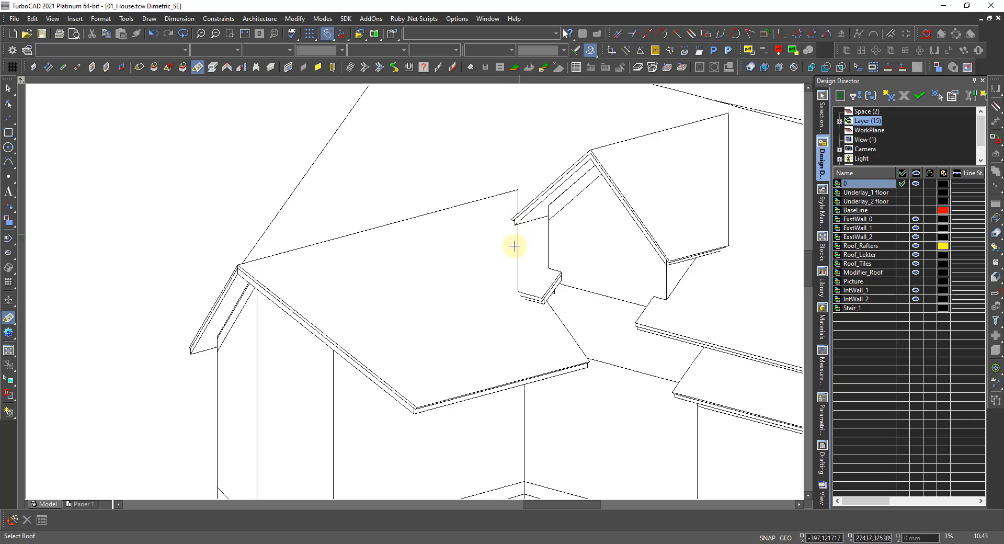
shift+middle_drag(476, 229, 526, 244)
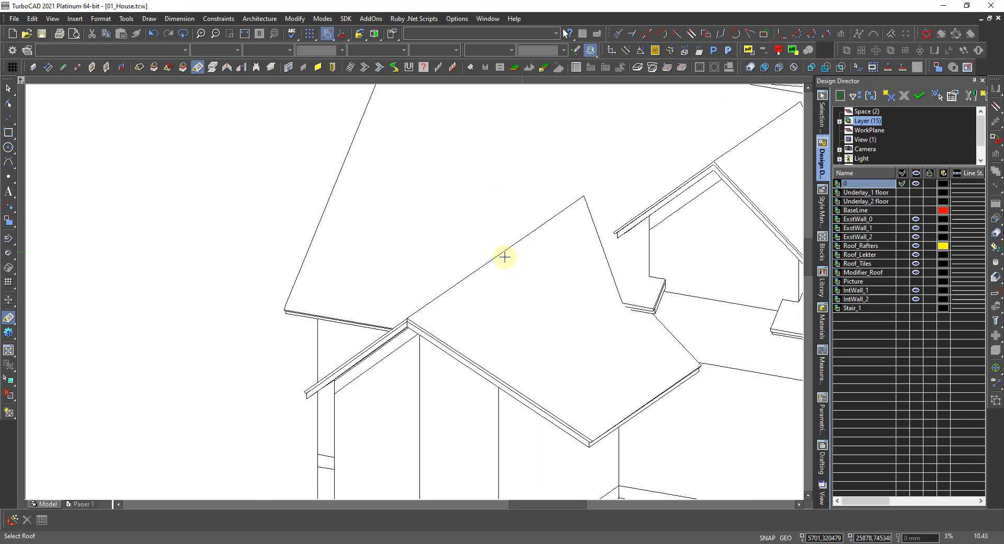
scroll(415, 334, down, 2)
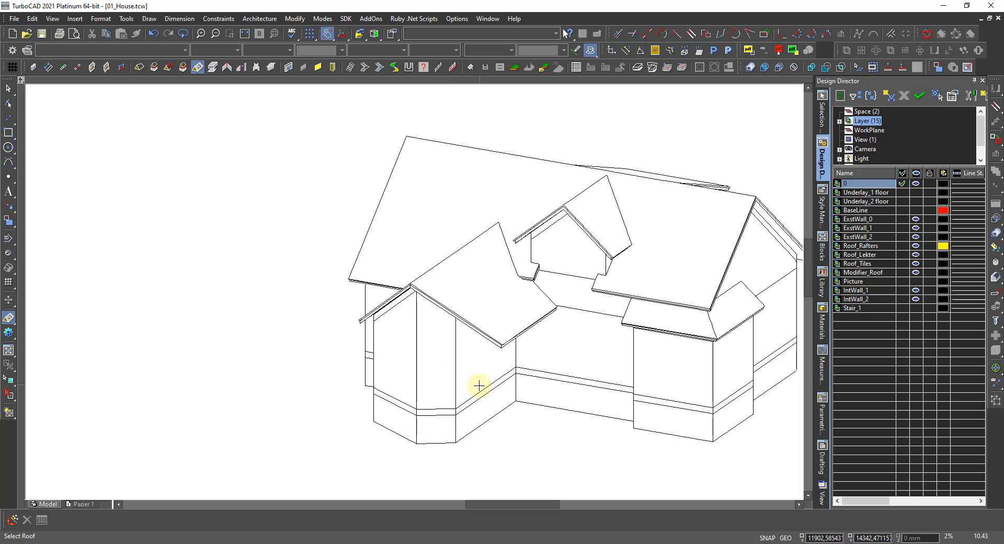
scroll(576, 395, down, 2)
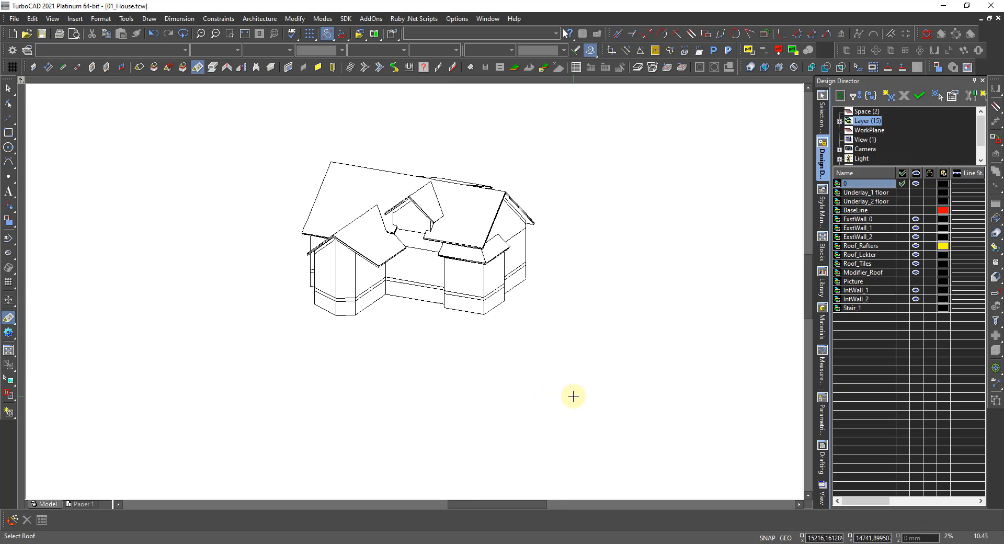
middle_drag(550, 293, 211, 271)
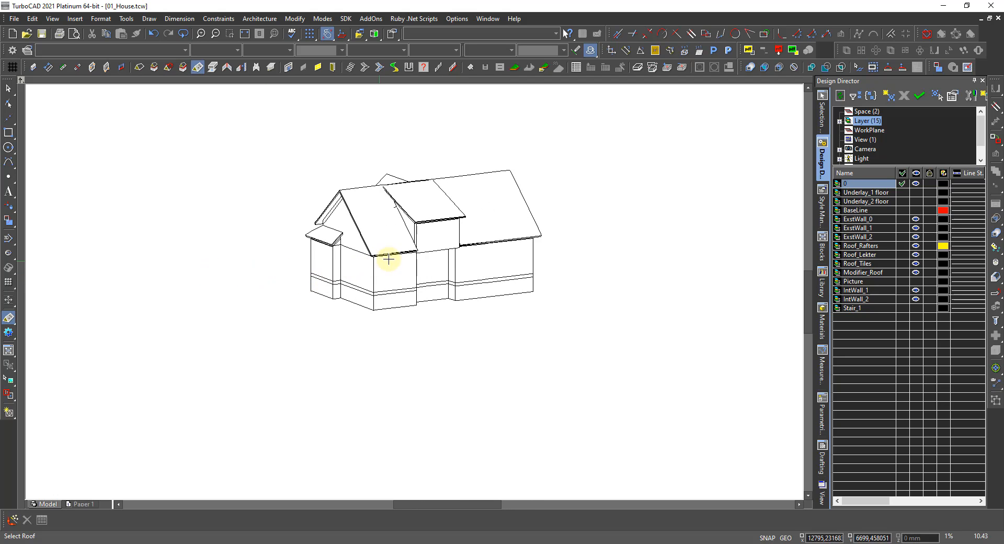
scroll(425, 249, up, 2)
middle_drag(492, 295, 257, 311)
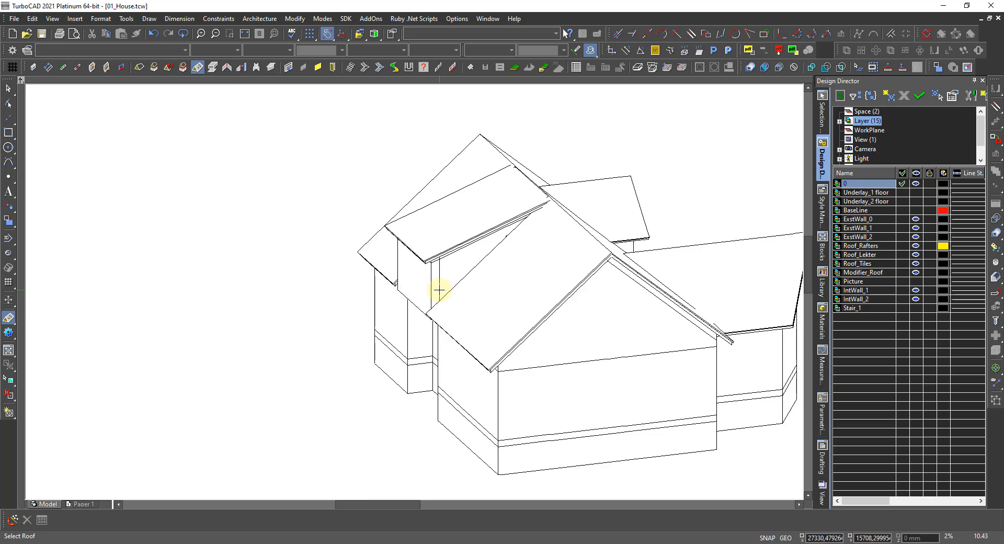
scroll(413, 290, up, 1)
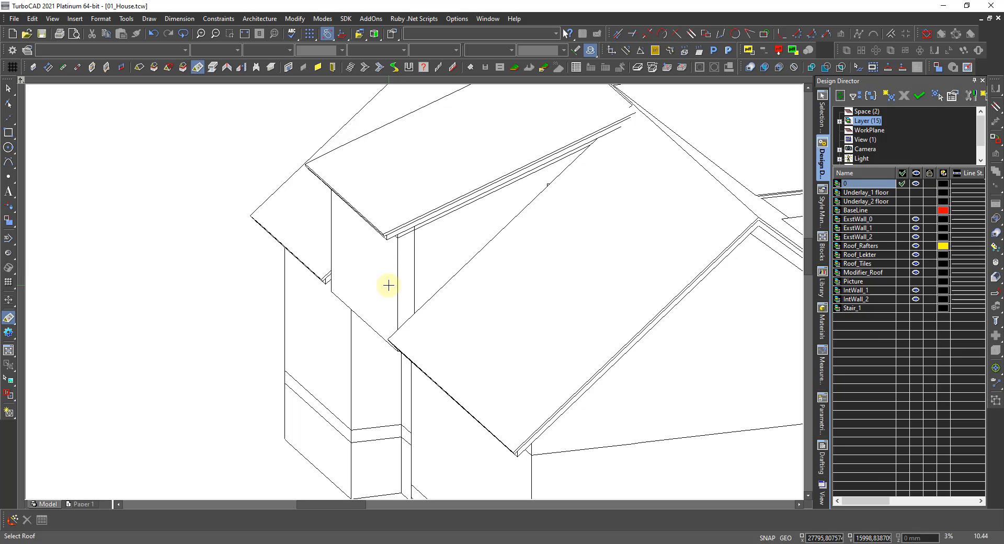
scroll(433, 299, down, 1)
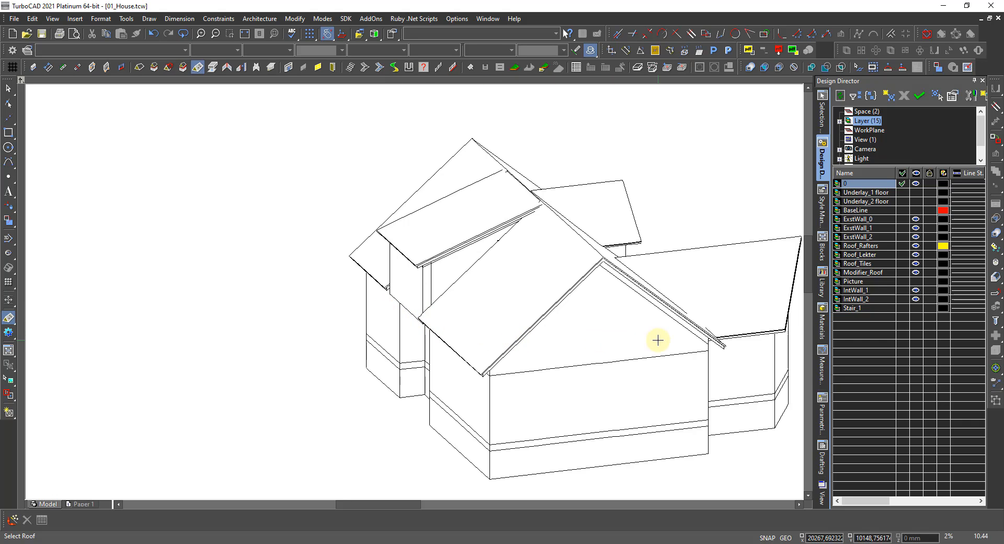
shift+middle_drag(658, 340, 558, 340)
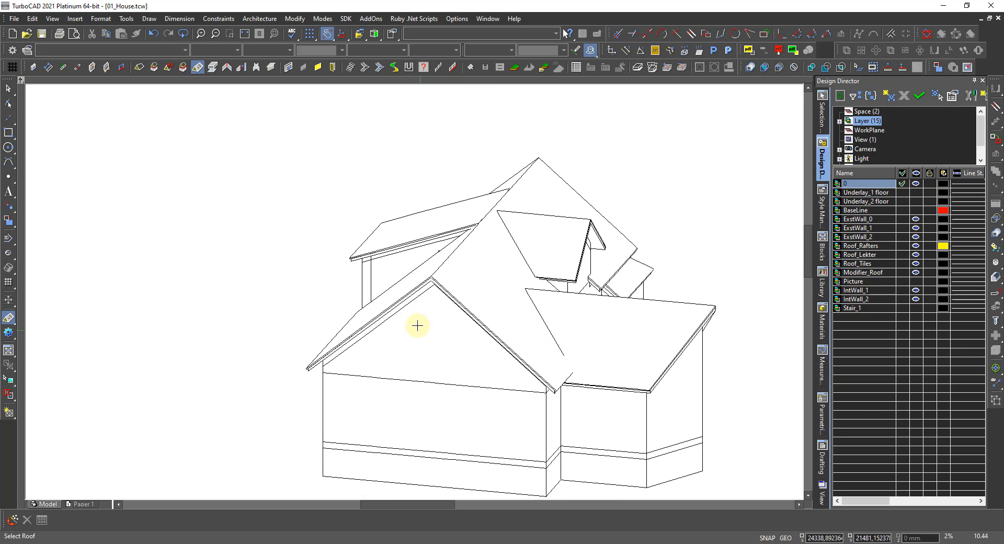
Return the model to wireframe display and make the Stair_1 layer visible
right_click(416, 344)
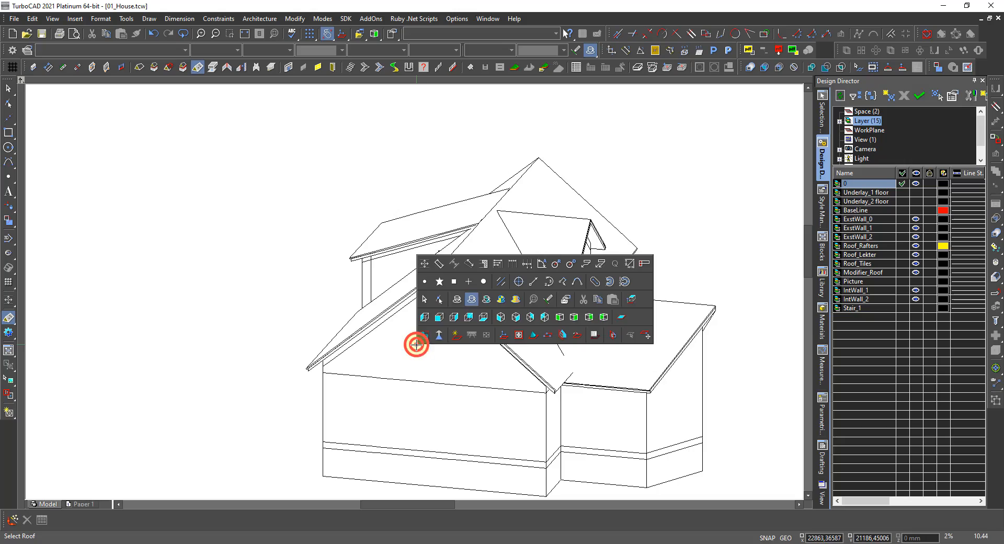
click(457, 298)
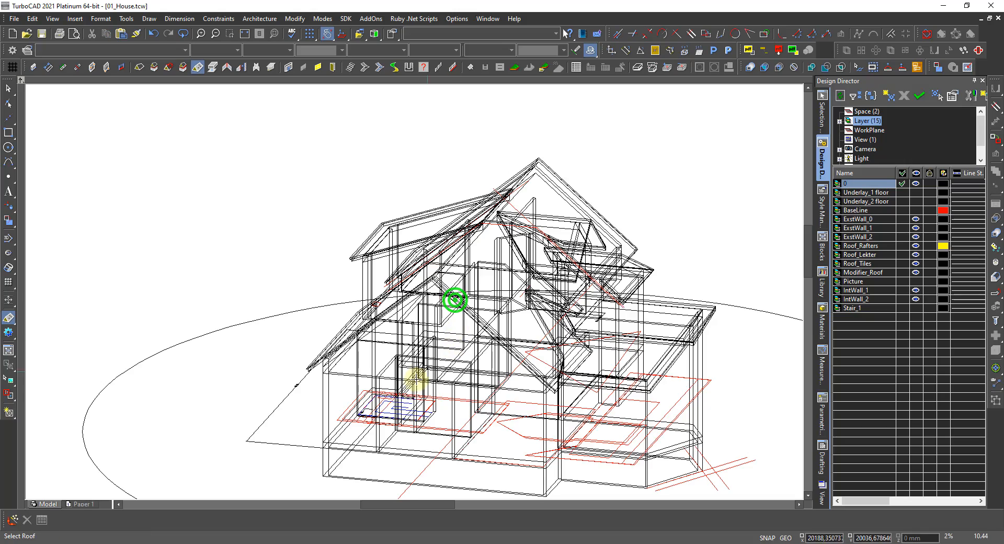
shift+middle_drag(416, 378, 513, 401)
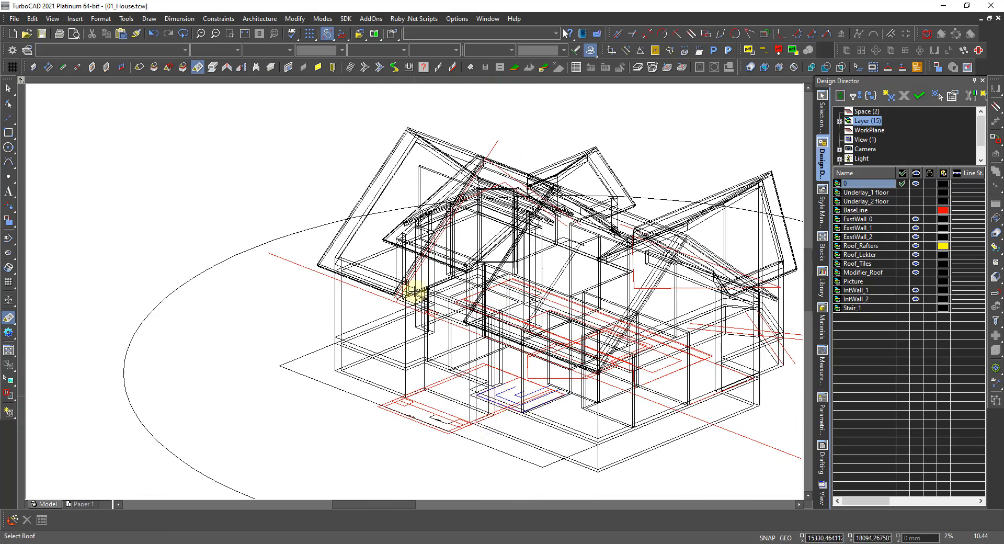
scroll(410, 287, up, 2)
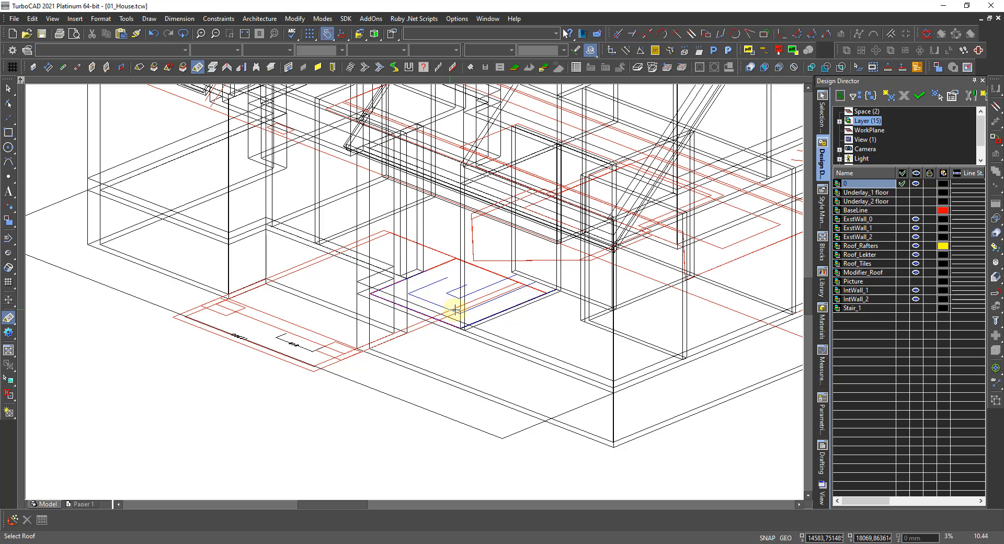
click(451, 309)
click(915, 308)
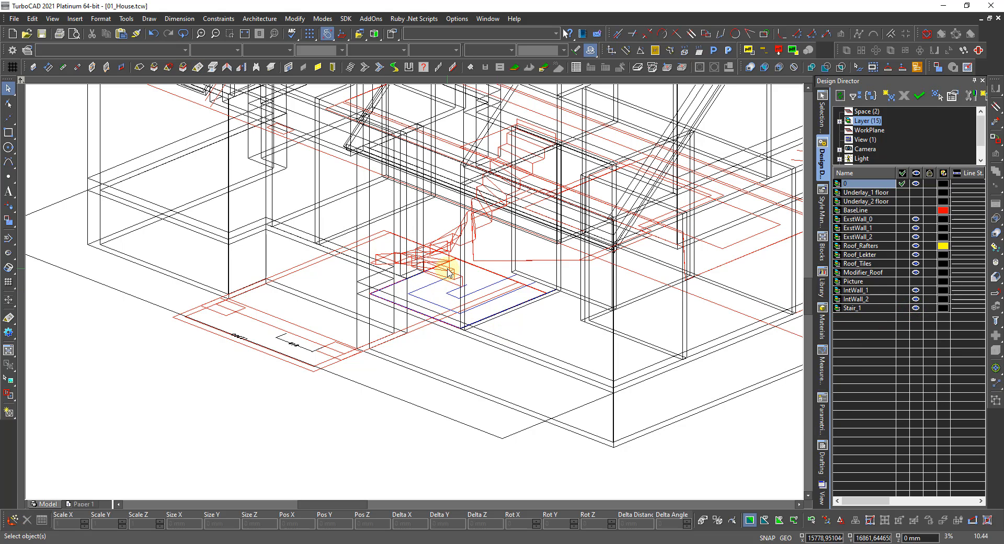
Raise the Stair_1 stair to a Z position of 1220 mm
click(447, 269)
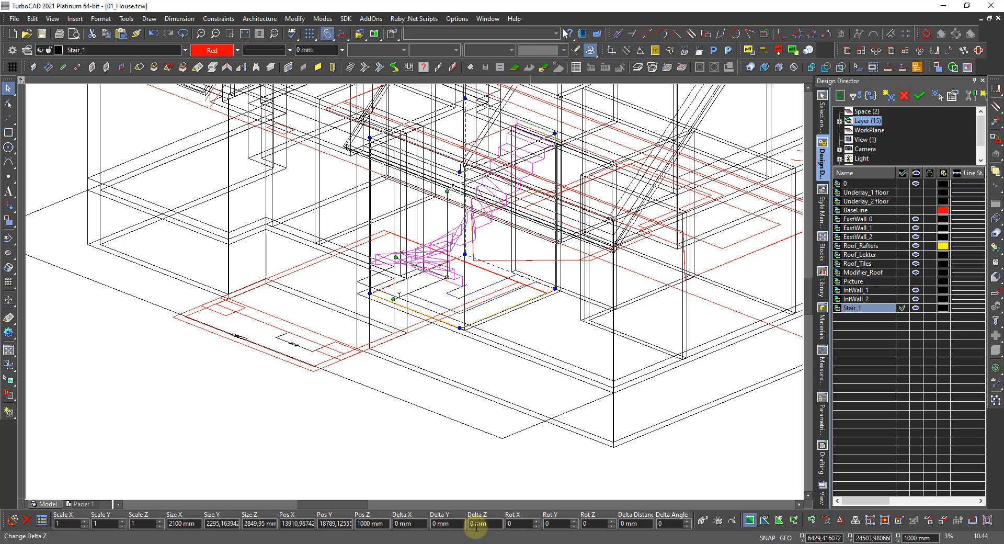
click(492, 523)
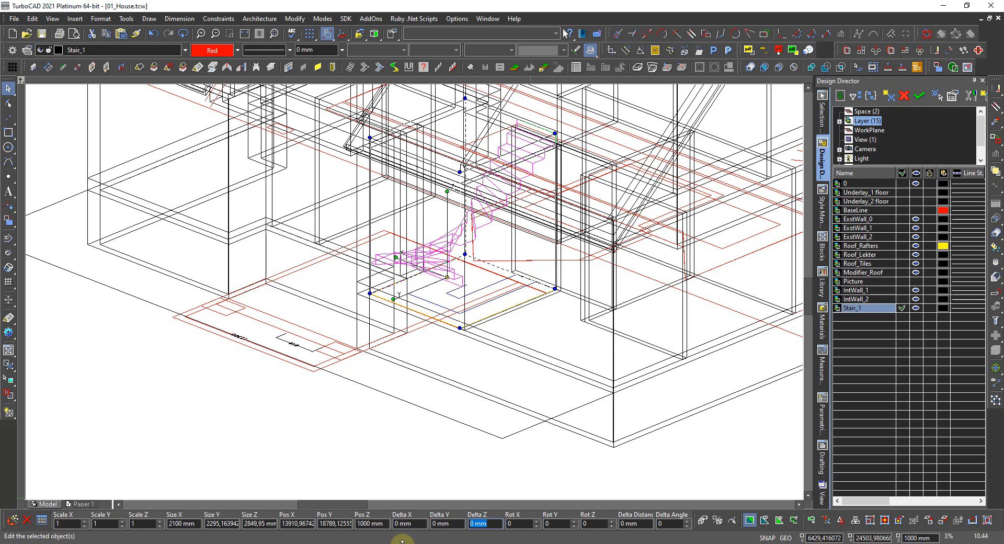
key(Return)
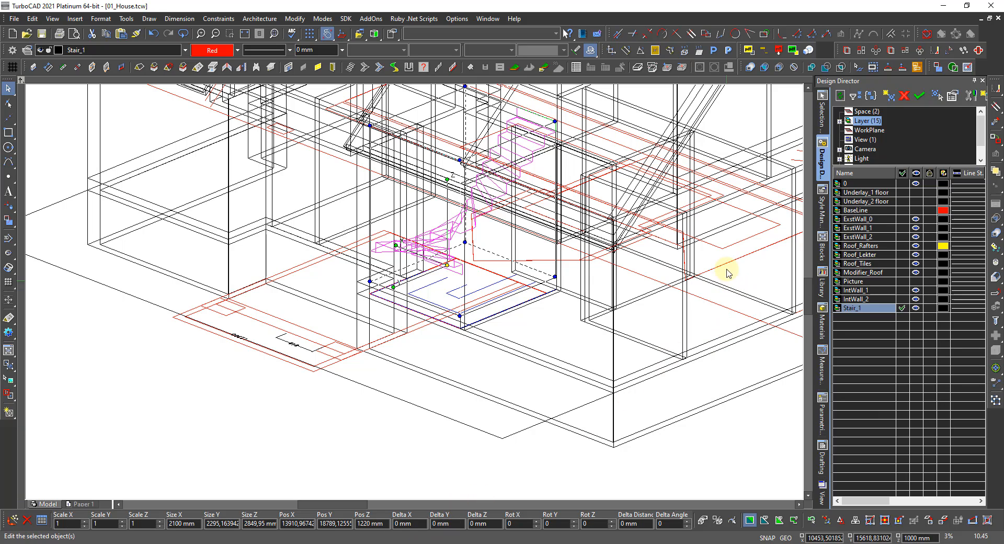
Set the riser count of the selected Stair_1 stair to 14
click(822, 121)
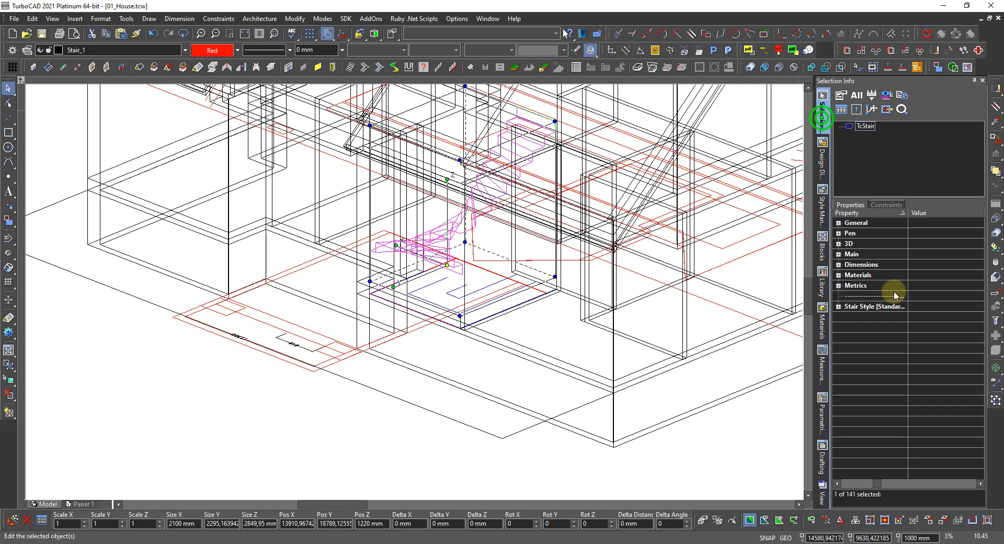
click(839, 264)
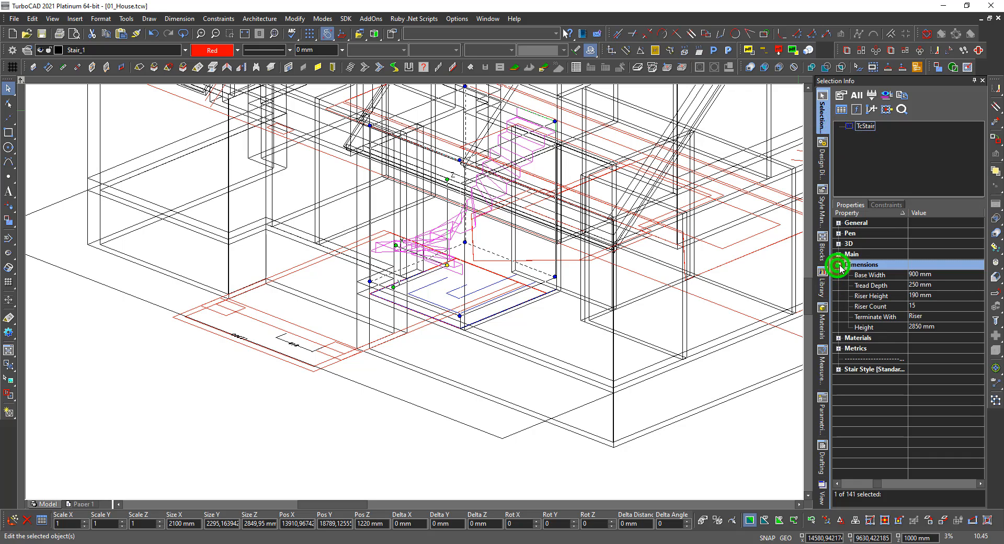
click(926, 306)
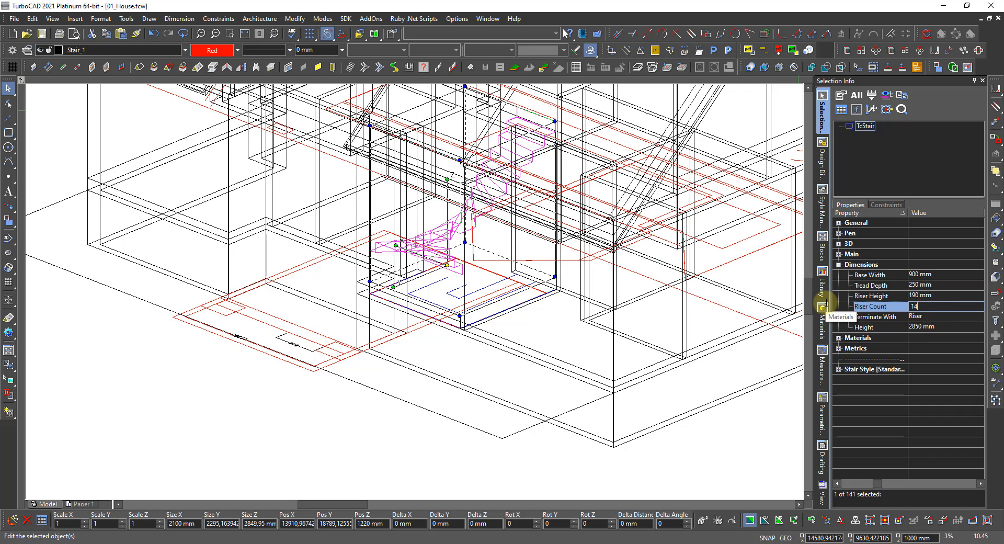
key(Return)
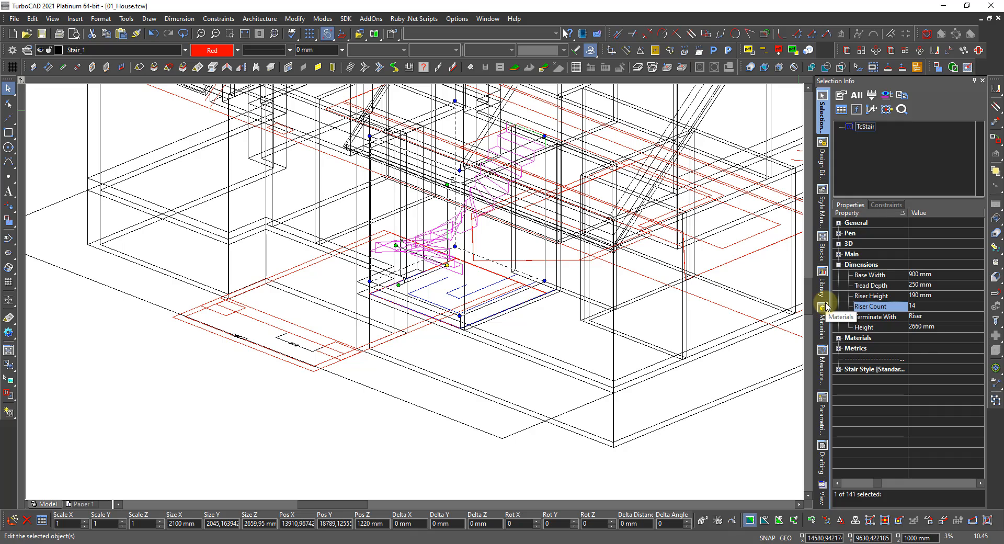
Try riser heights of 190,2 mm and 190,25 mm for the stair, comparing the resulting total height
click(918, 297)
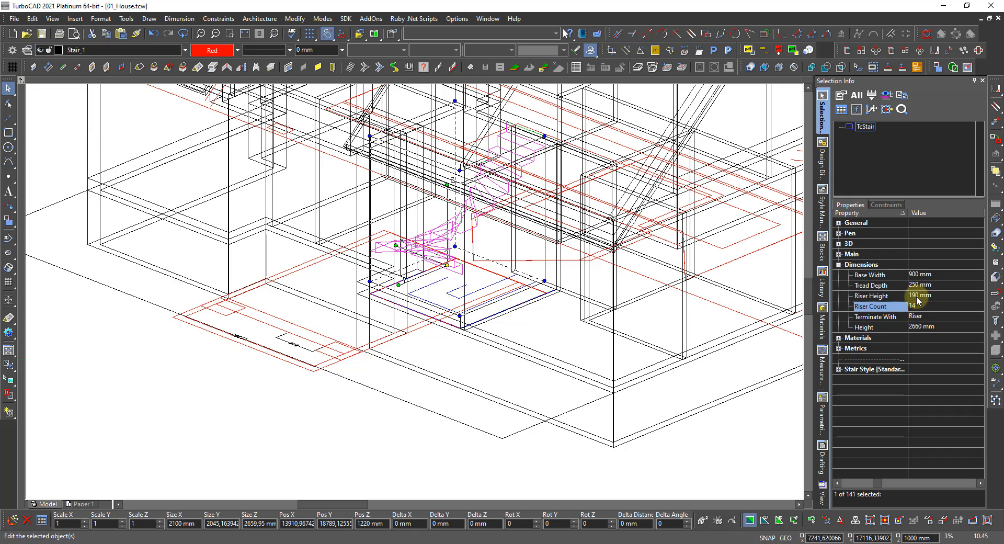
click(916, 298)
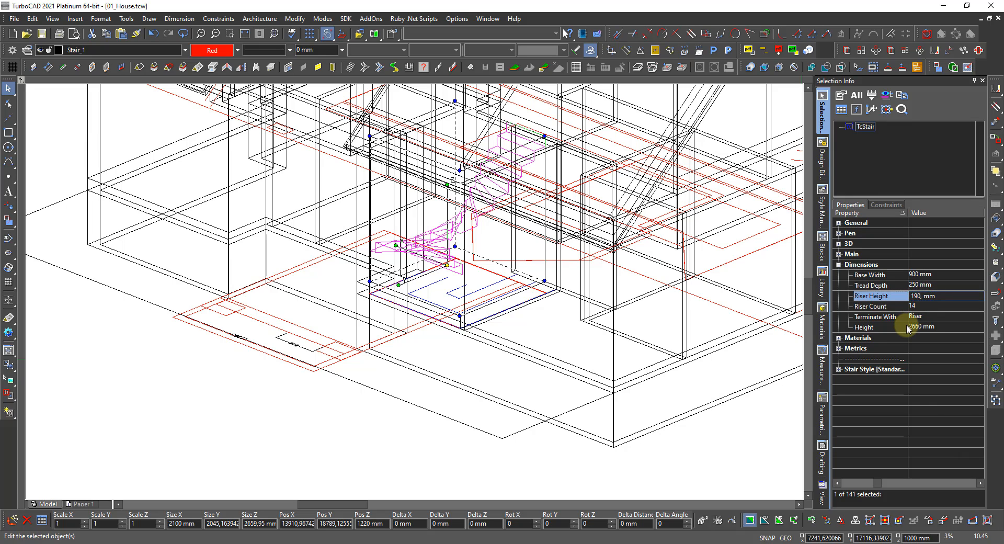
text(2)
key(Return)
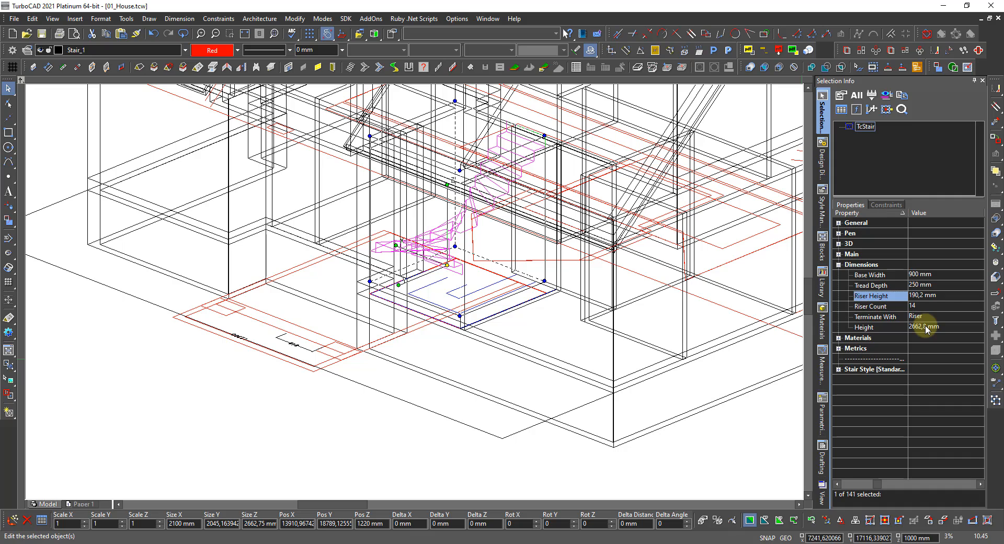
click(919, 296)
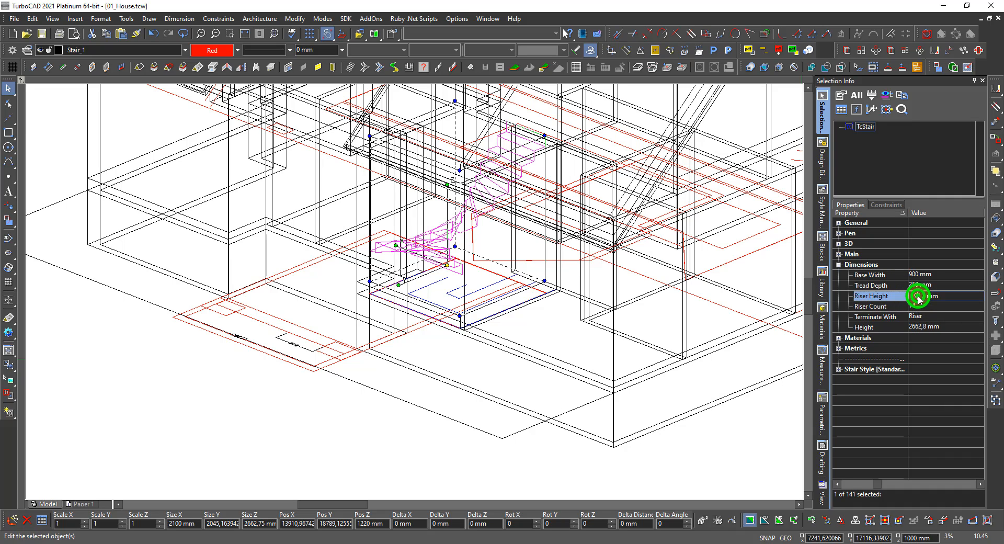
click(925, 296)
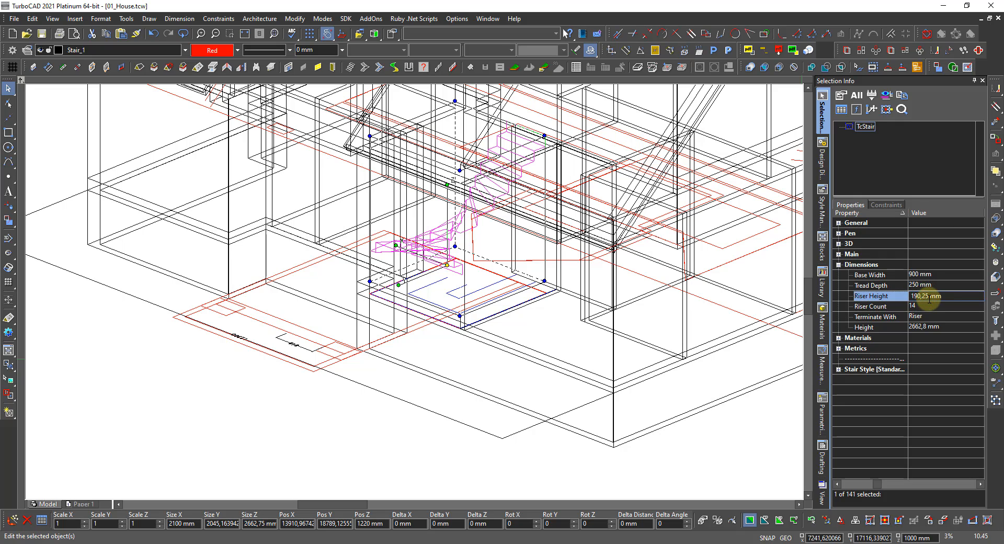
text(5)
key(Return)
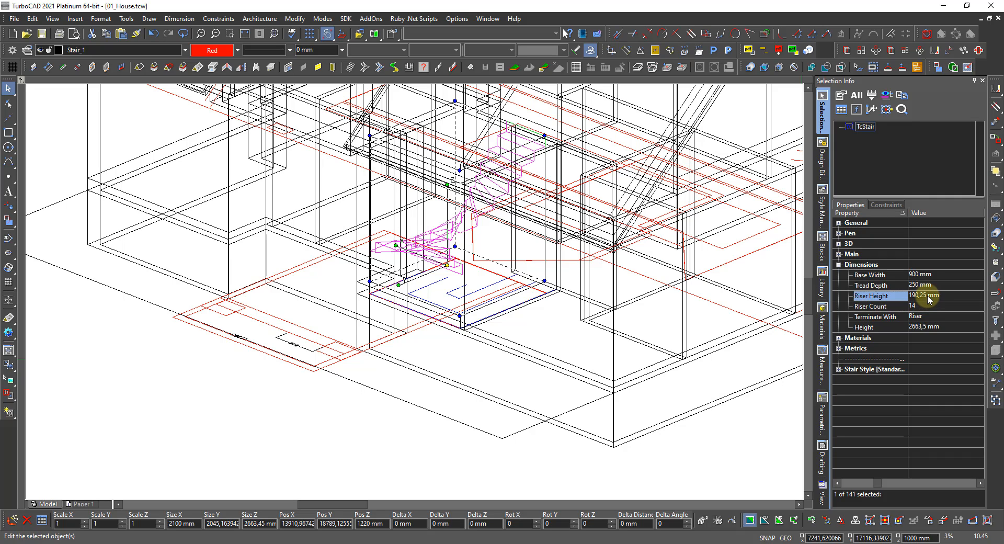
Set the stair's riser height to 190,22 mm and deselect the stair
click(928, 296)
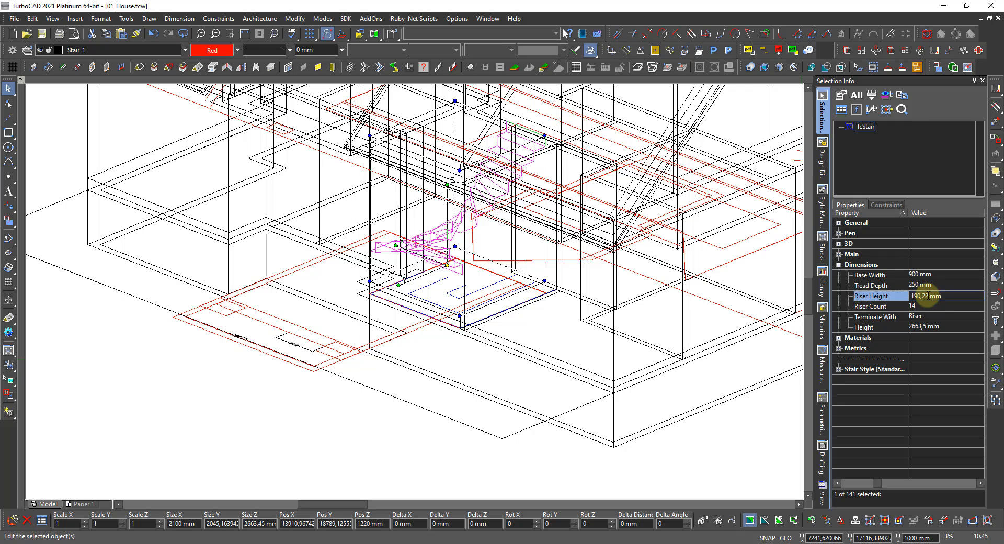
key(Return)
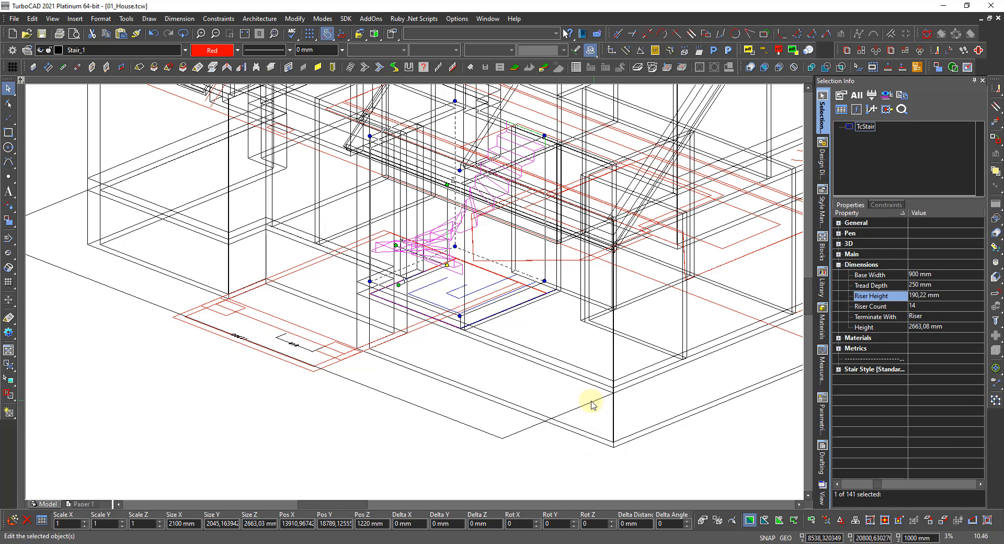
click(349, 459)
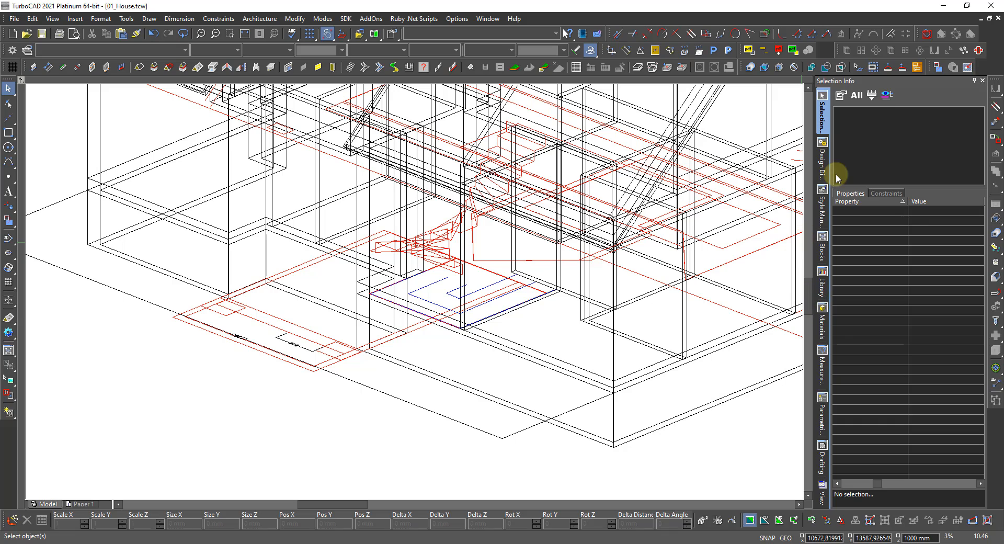
Hide the Stair_1 and ExstWall_1 layers
click(822, 159)
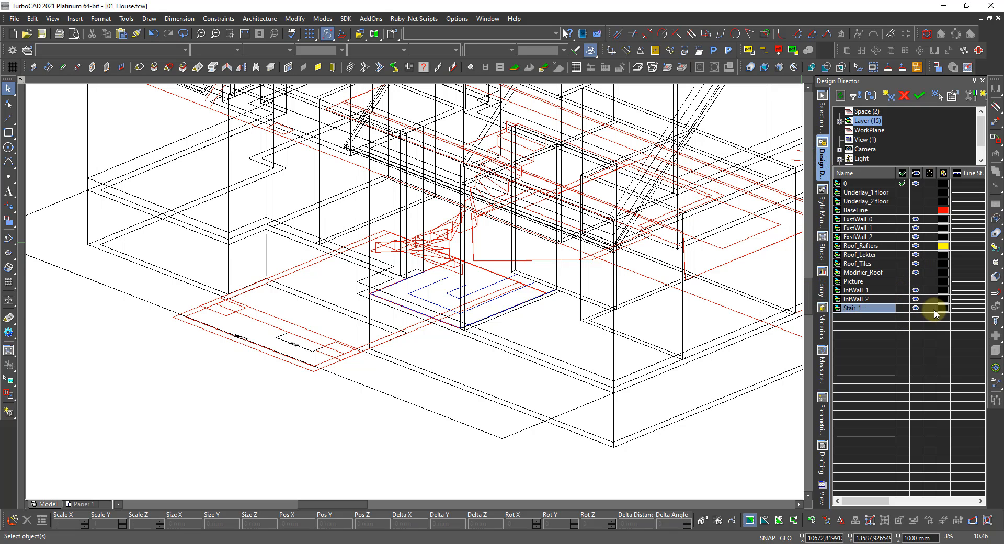
click(916, 308)
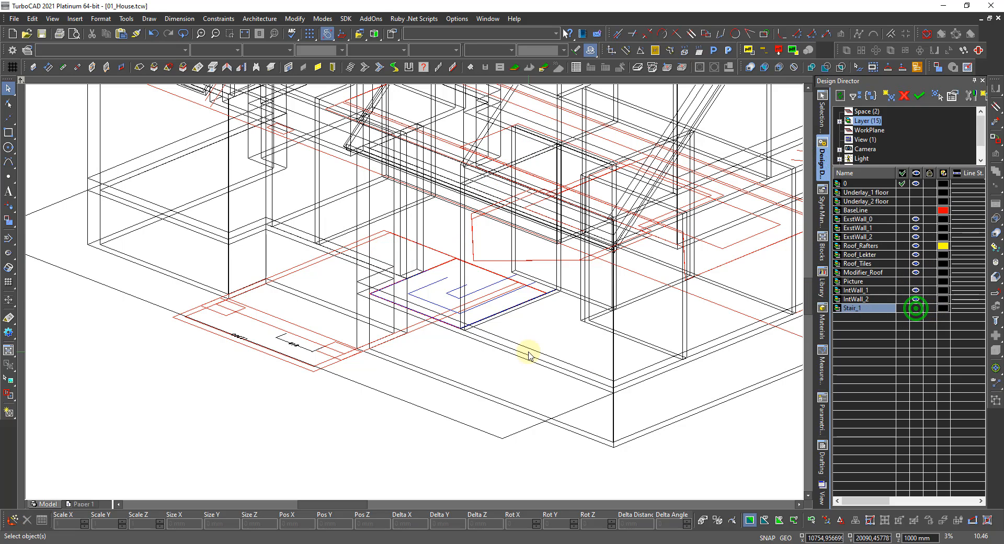
scroll(437, 281, down, 5)
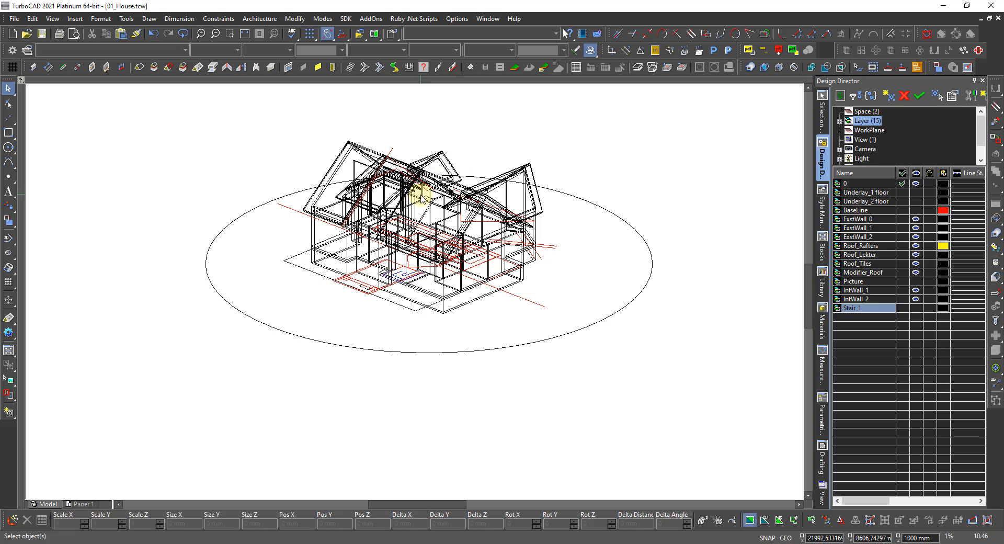
scroll(399, 168, up, 1)
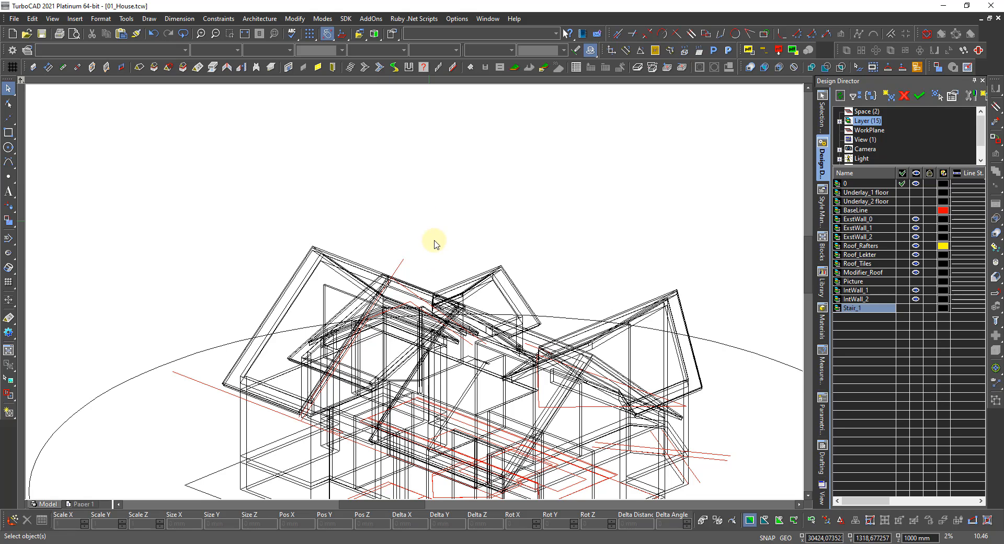
scroll(434, 244, down, 5)
middle_drag(520, 340, 151, 369)
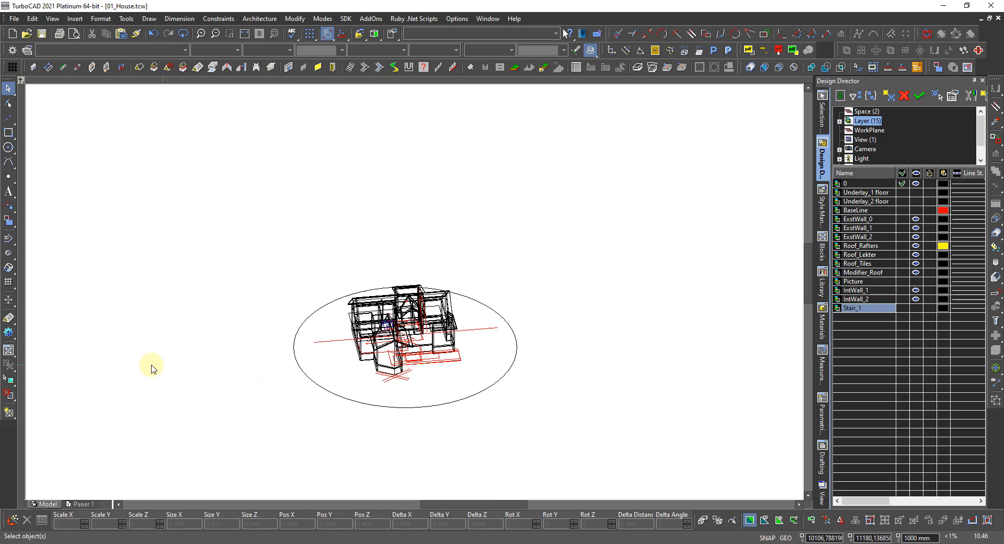
scroll(238, 367, up, 4)
scroll(473, 293, down, 1)
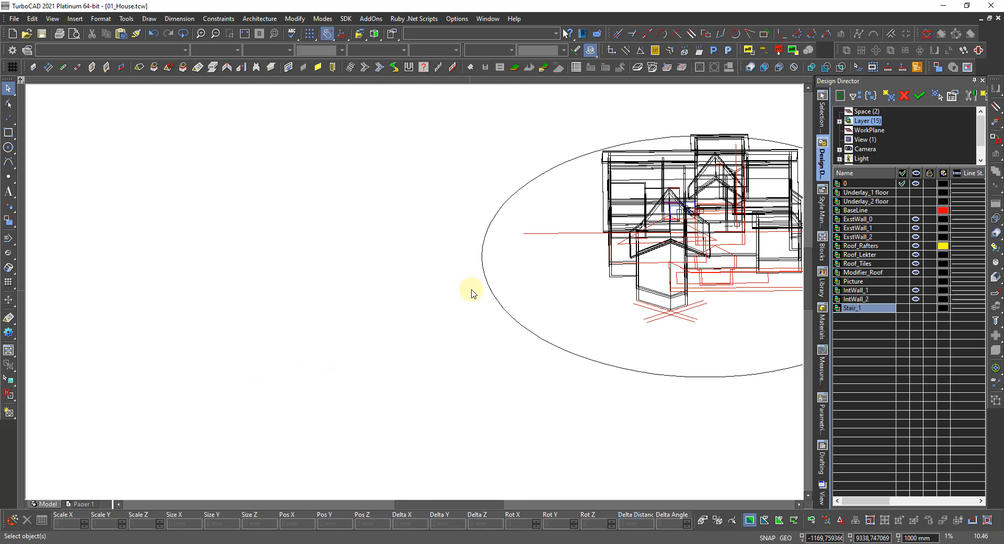
scroll(669, 219, up, 1)
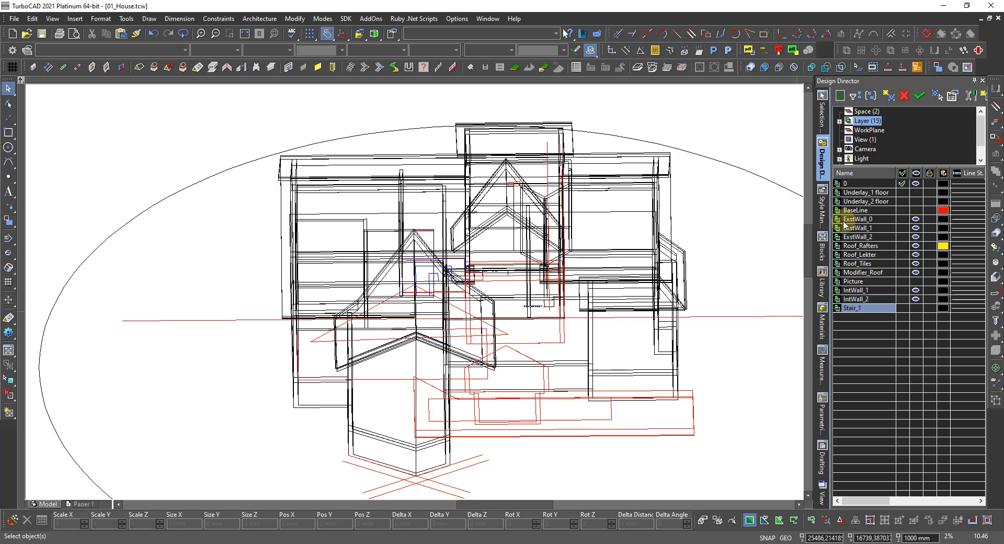
click(914, 230)
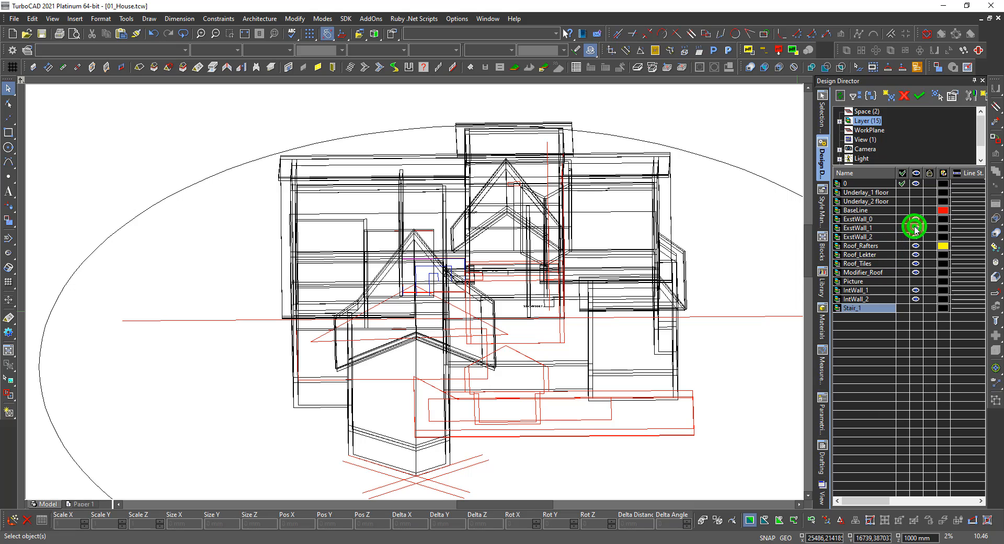
Examine the roof overhangs and gables in a hidden-line display, starting from the south-east dimetric view and orbiting around the house
right_click(496, 408)
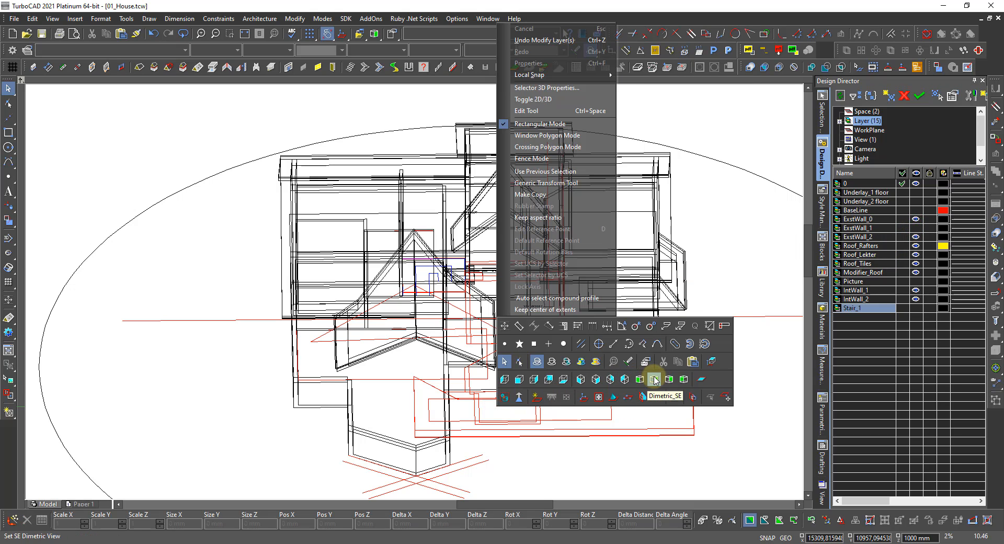
click(654, 379)
scroll(634, 302, up, 6)
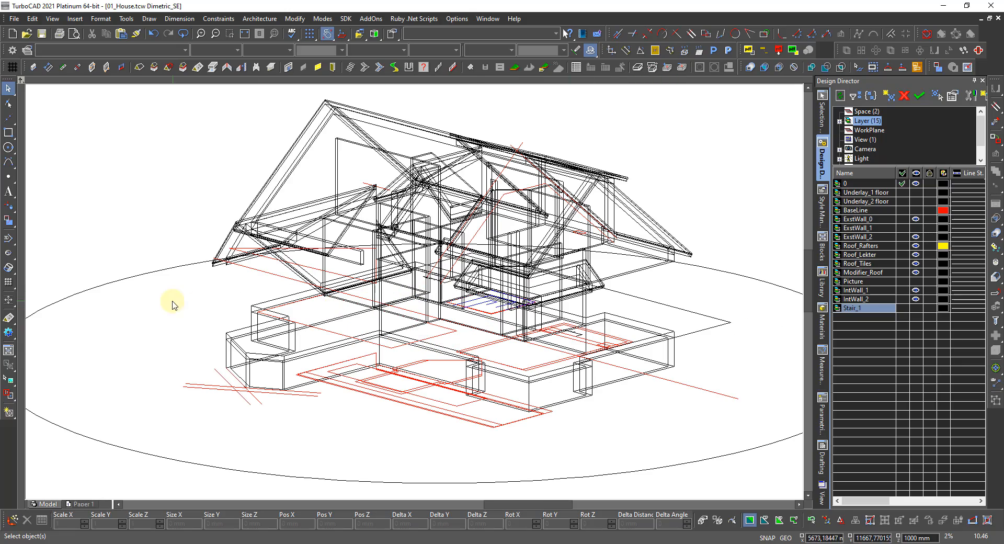
shift+middle_drag(202, 299, 238, 297)
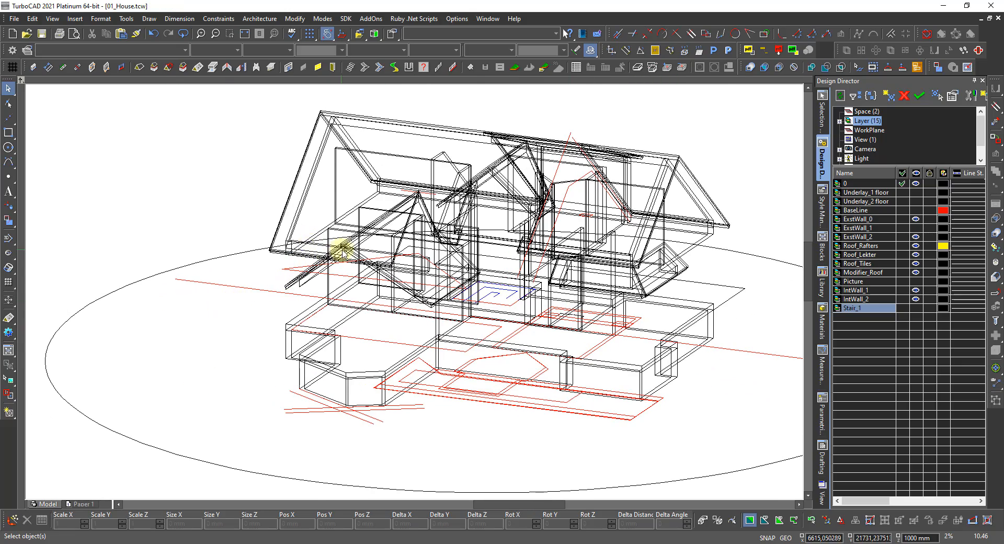
scroll(341, 242, up, 2)
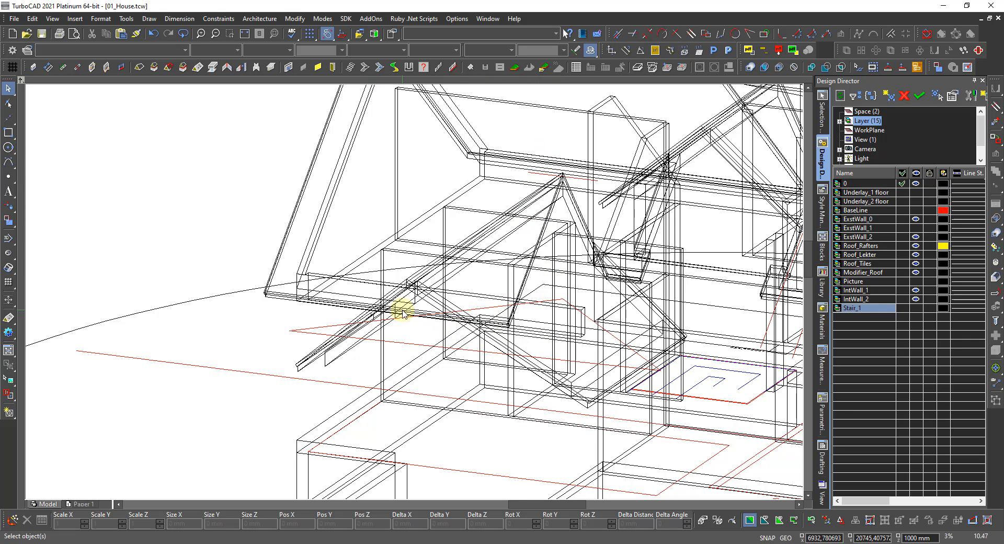
right_click(368, 325)
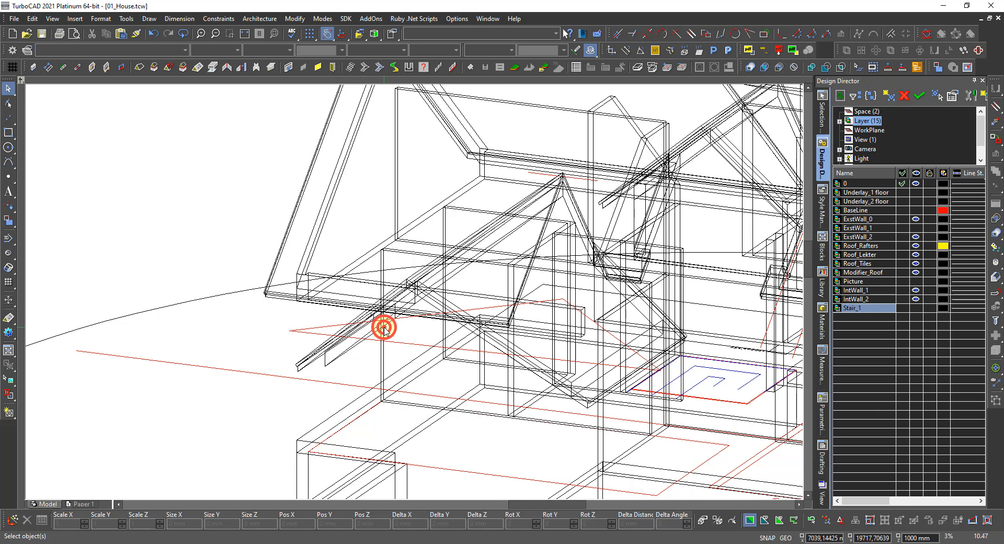
click(438, 282)
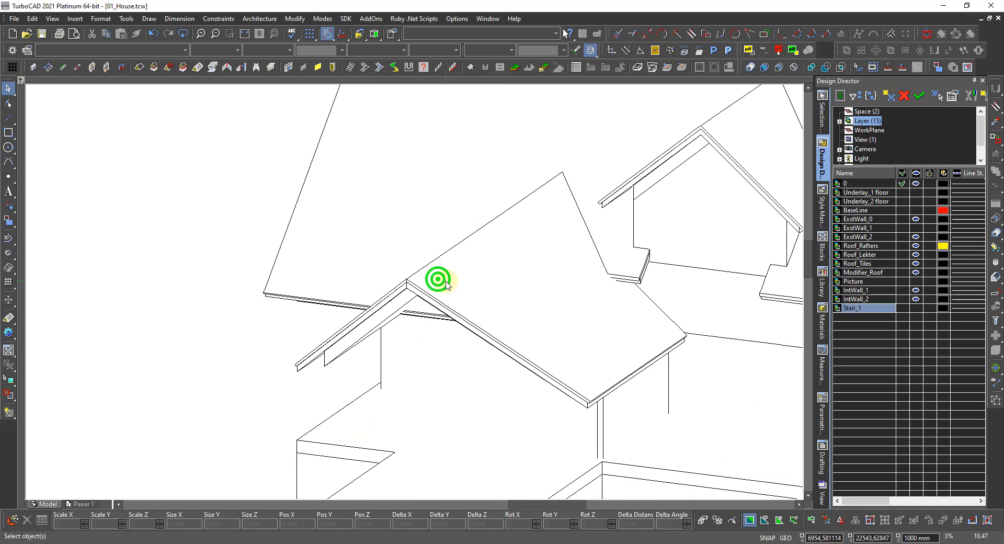
shift+middle_drag(456, 317, 424, 322)
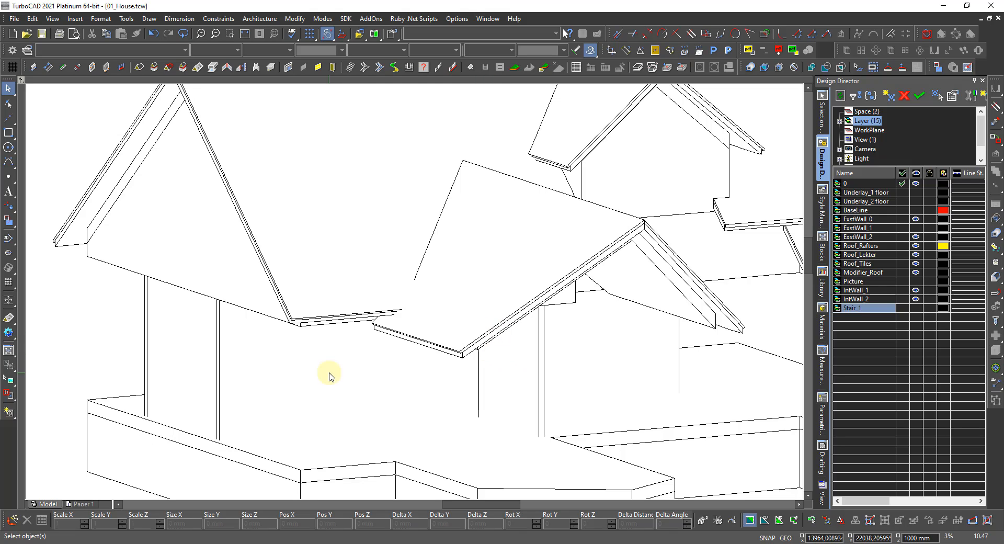
scroll(400, 367, down, 3)
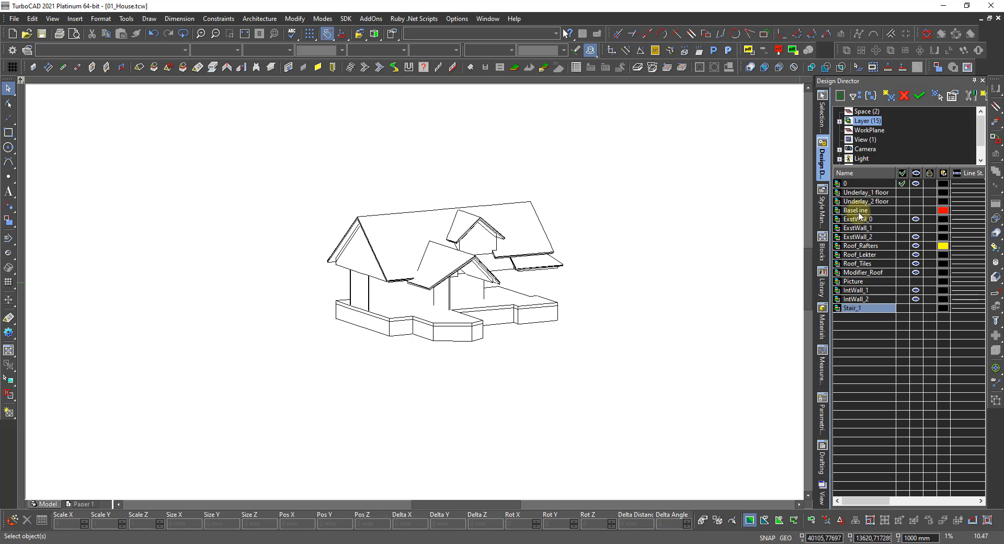
Hide the ExstWall_0 layer and move the floor slab above the foundation walls onto a new layer named Floor_1
click(915, 220)
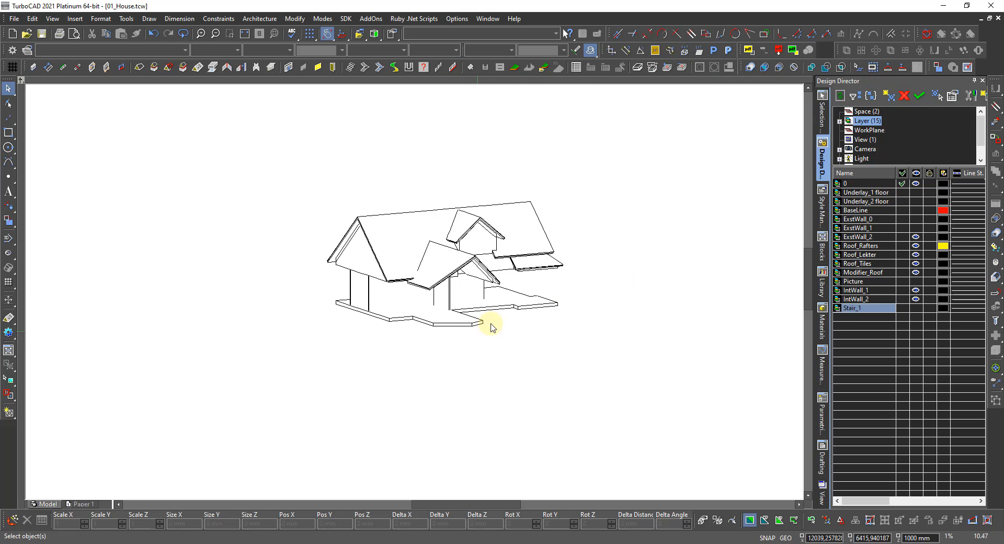
click(532, 307)
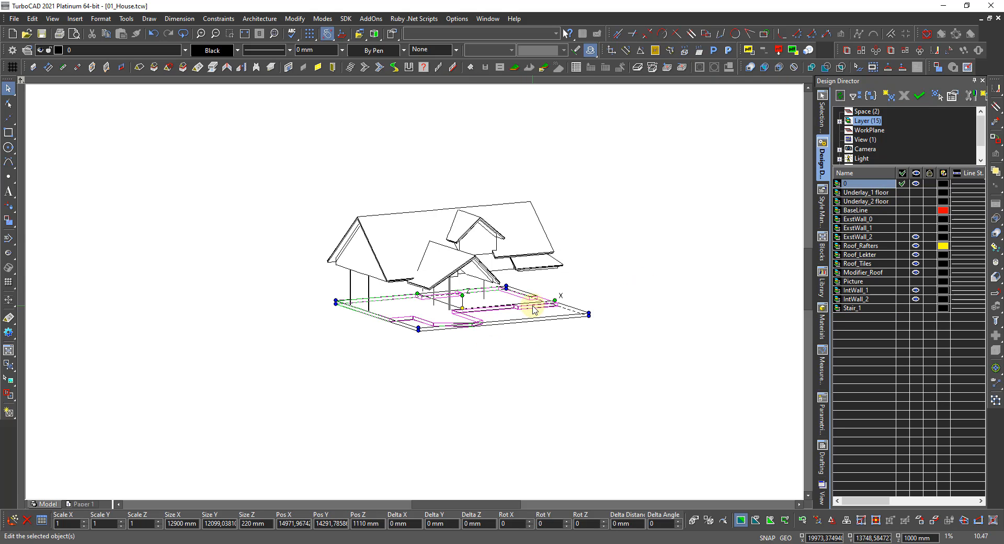
click(887, 96)
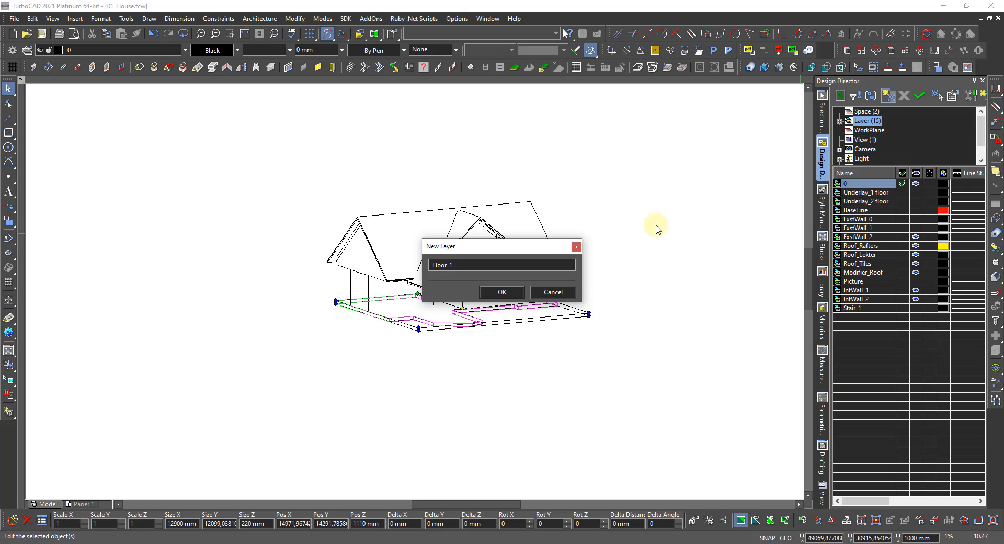
click(502, 291)
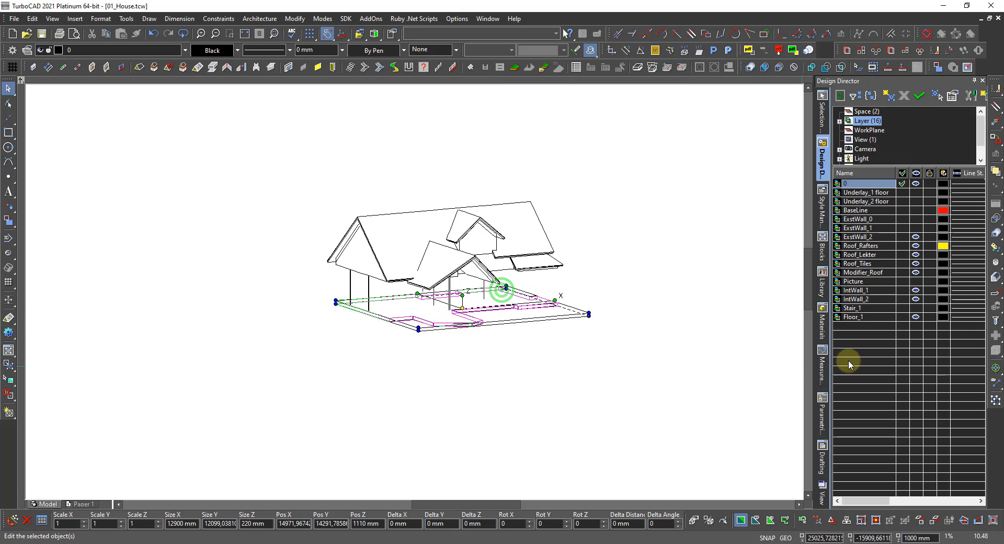
click(902, 316)
Hide the Floor_1, IntWall_1 and IntWall_2 layers
click(915, 317)
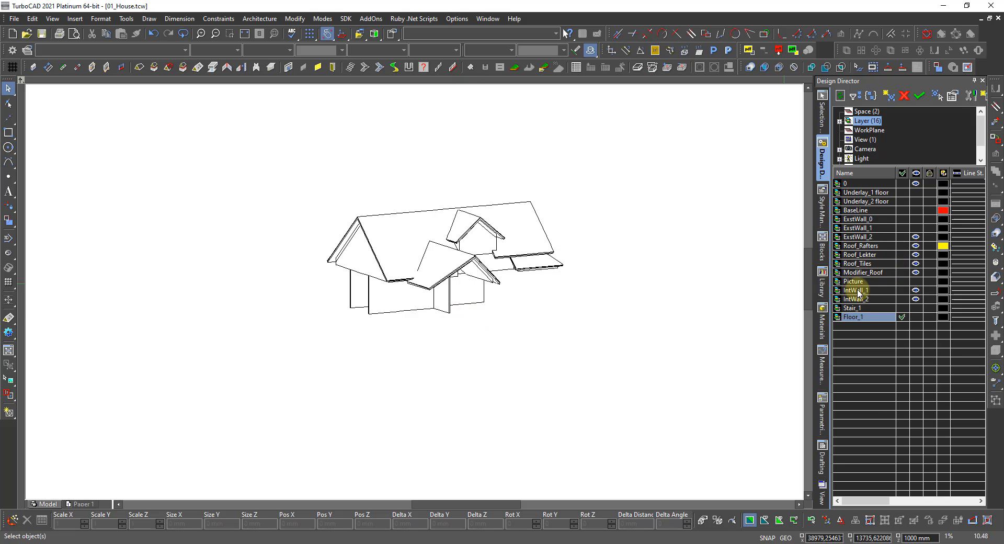
click(914, 290)
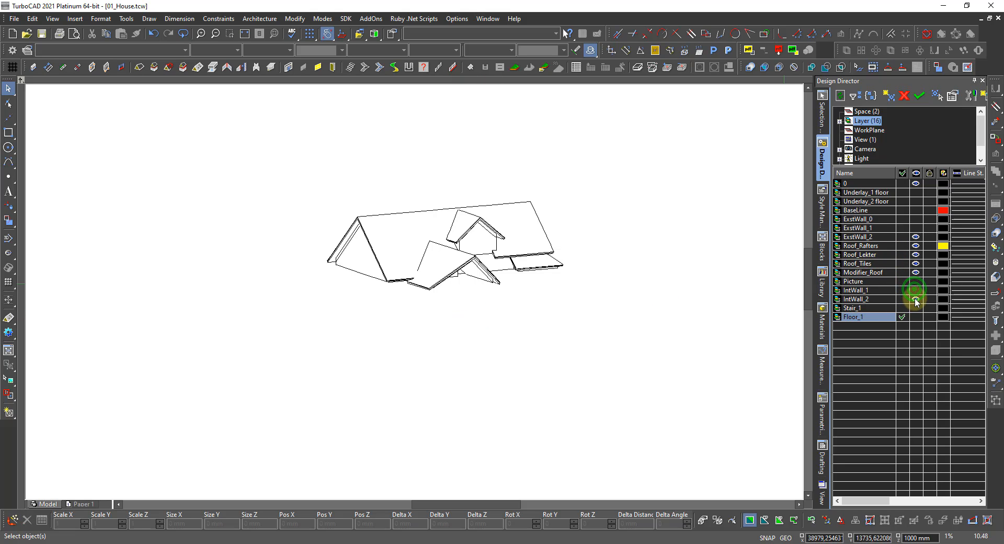
click(915, 298)
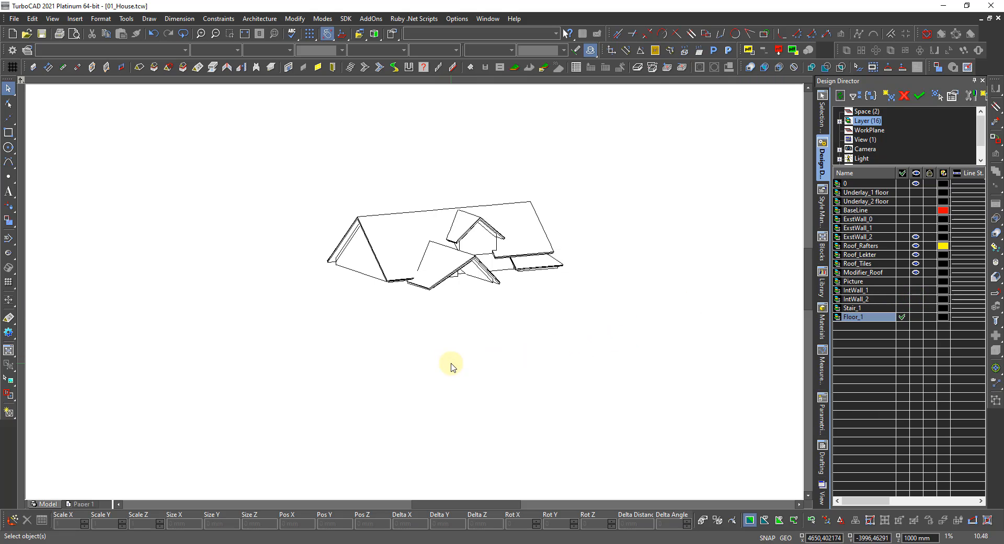
Examine where the main roof's front eave slabs overlap the front gable roof in a wireframe world plan view
right_click(440, 375)
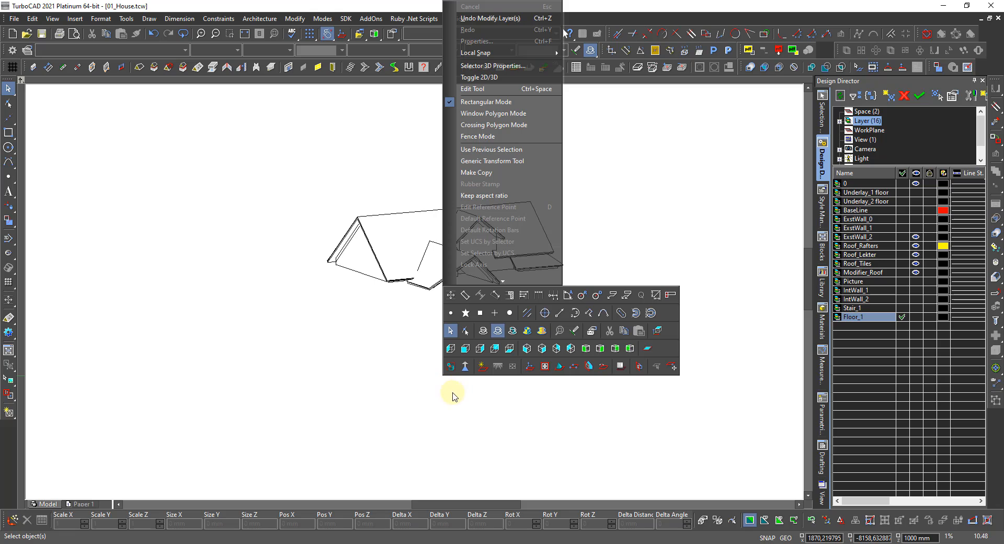
click(657, 330)
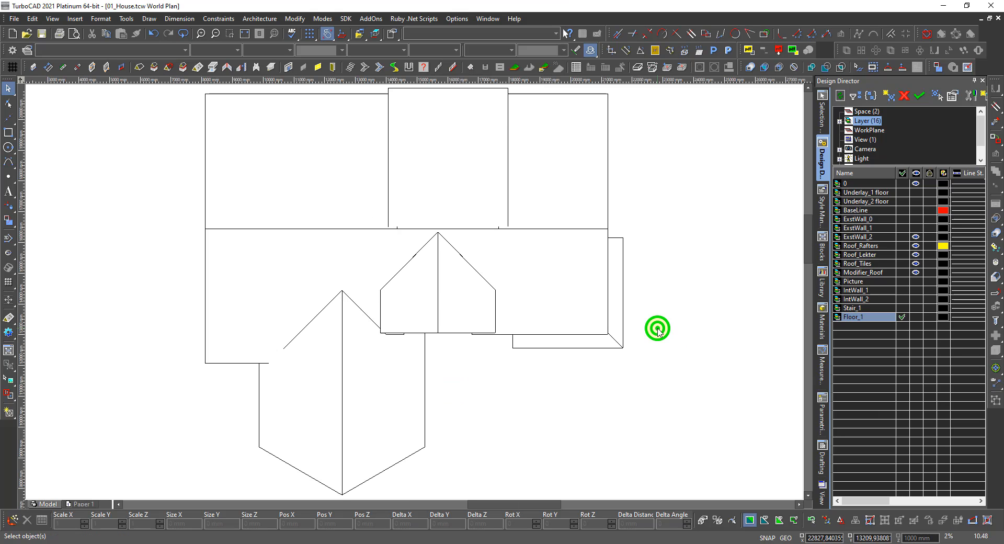
right_click(317, 385)
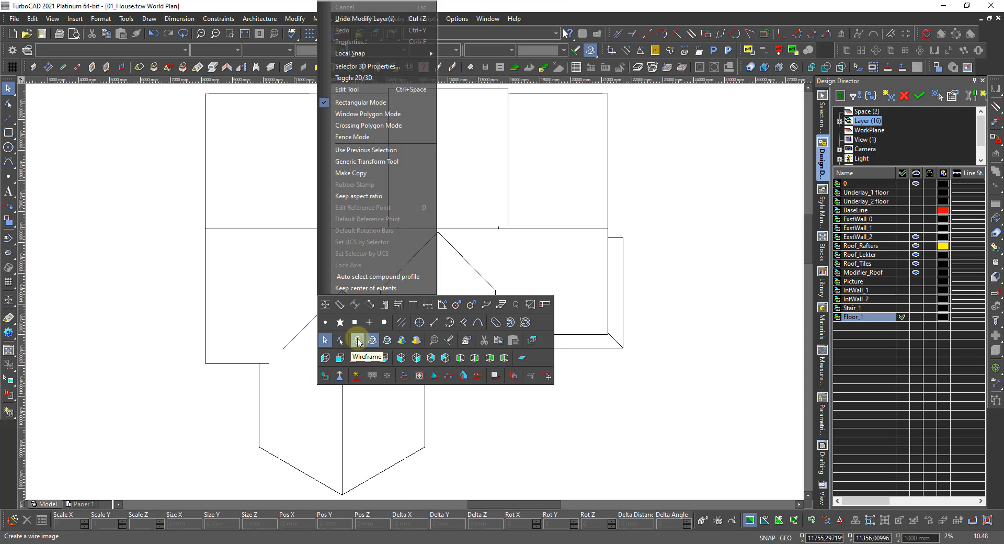
click(344, 370)
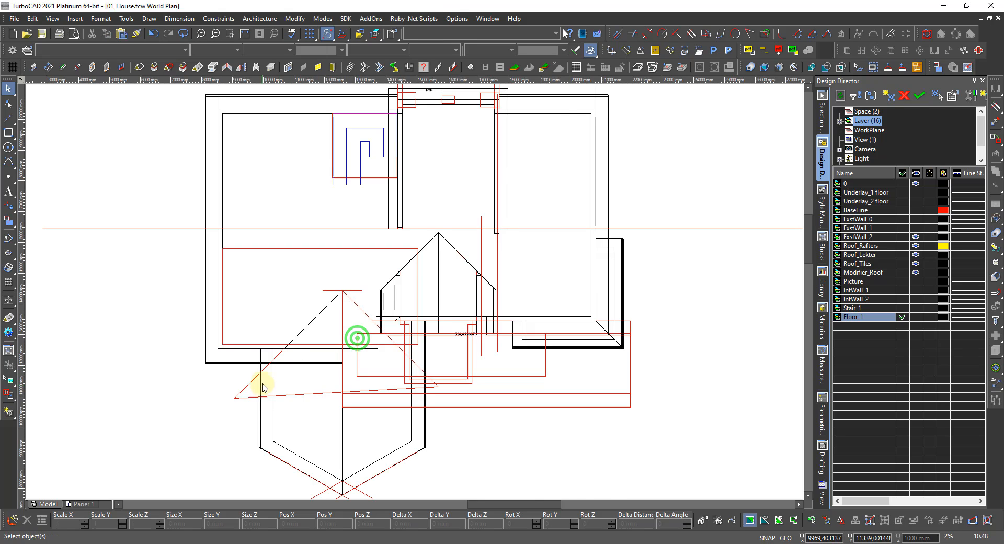
scroll(263, 382, up, 1)
scroll(451, 305, down, 1)
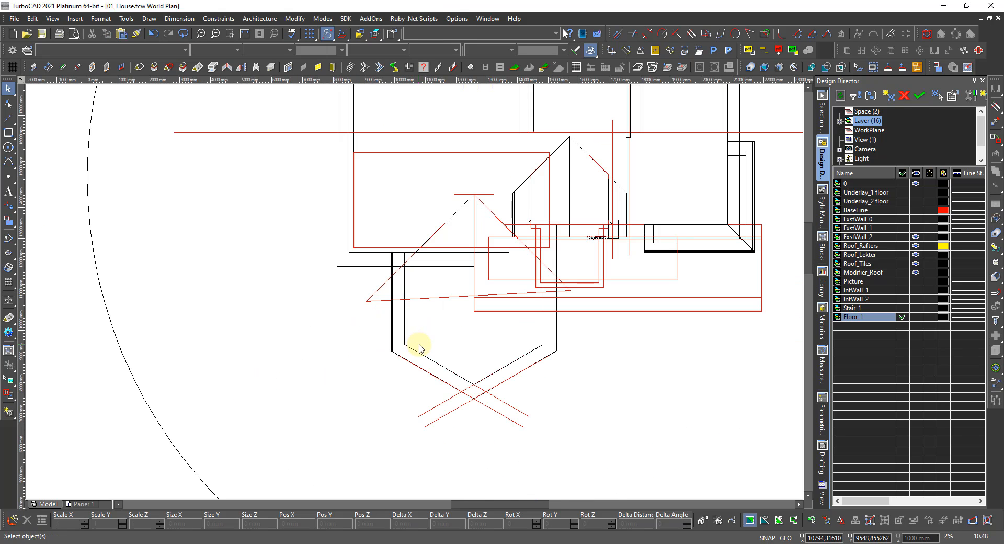
scroll(419, 348, up, 1)
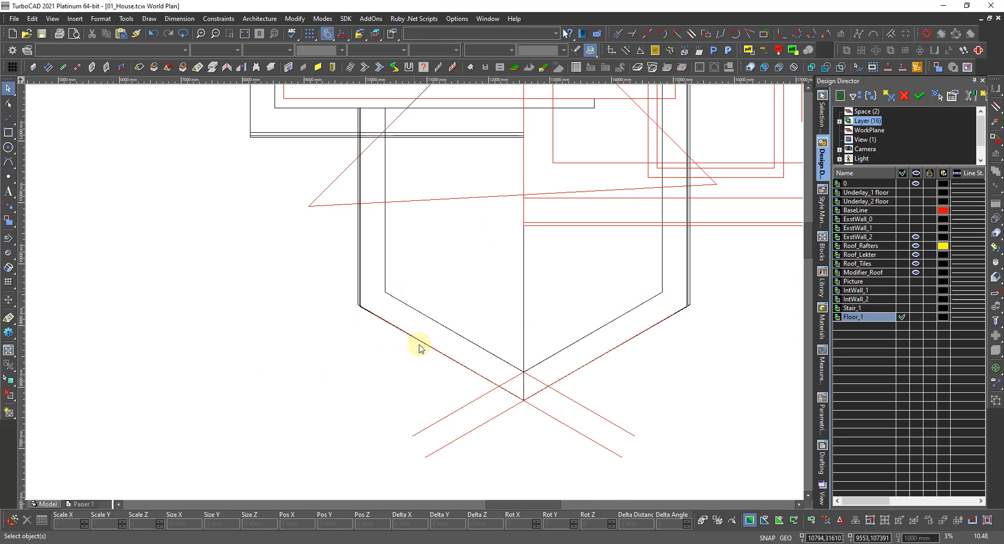
click(359, 288)
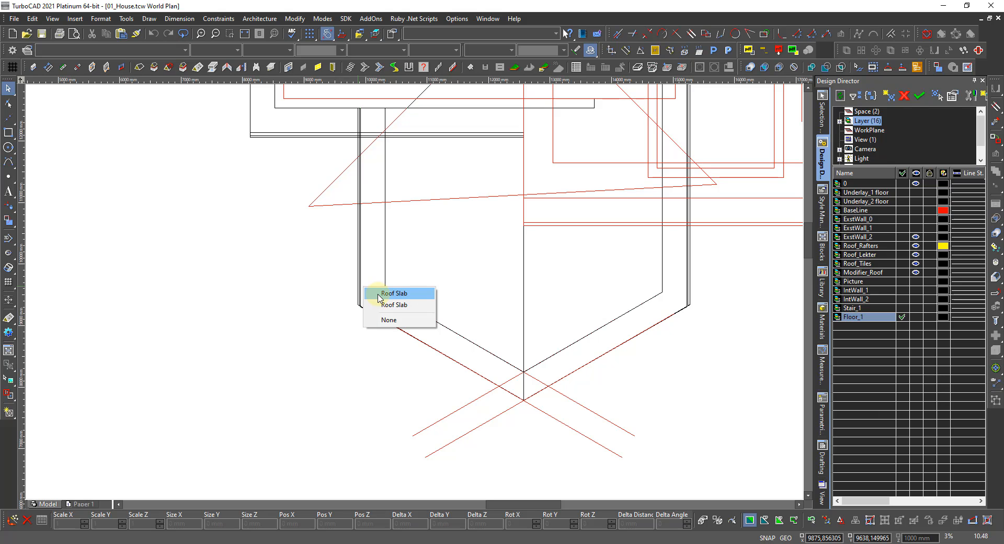
click(297, 298)
scroll(469, 207, down, 1)
scroll(423, 261, up, 2)
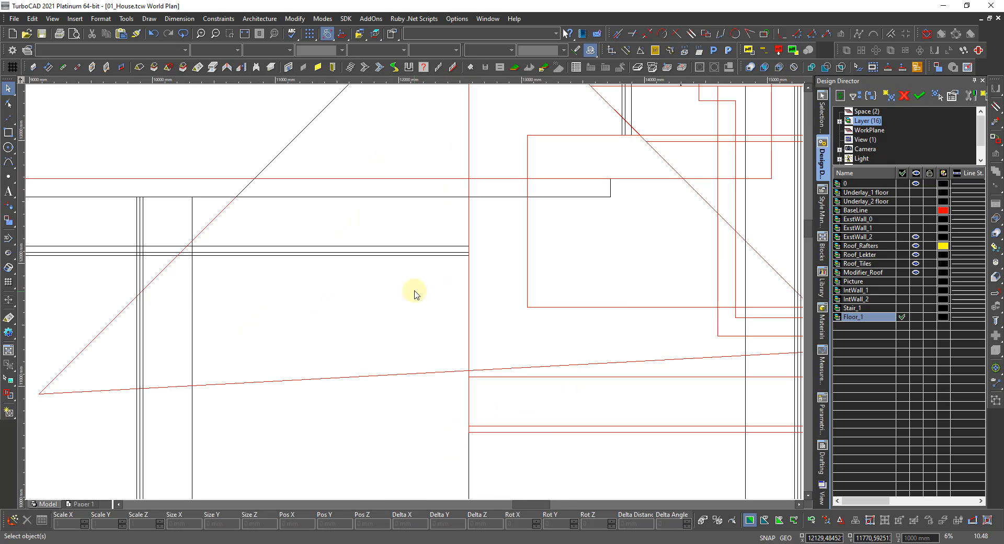
scroll(414, 295, down, 2)
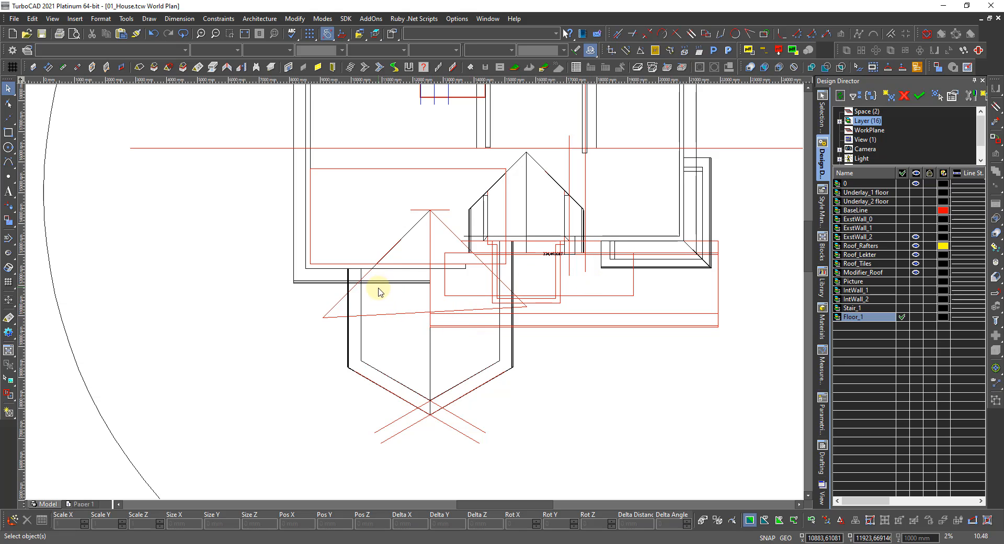
scroll(385, 285, up, 1)
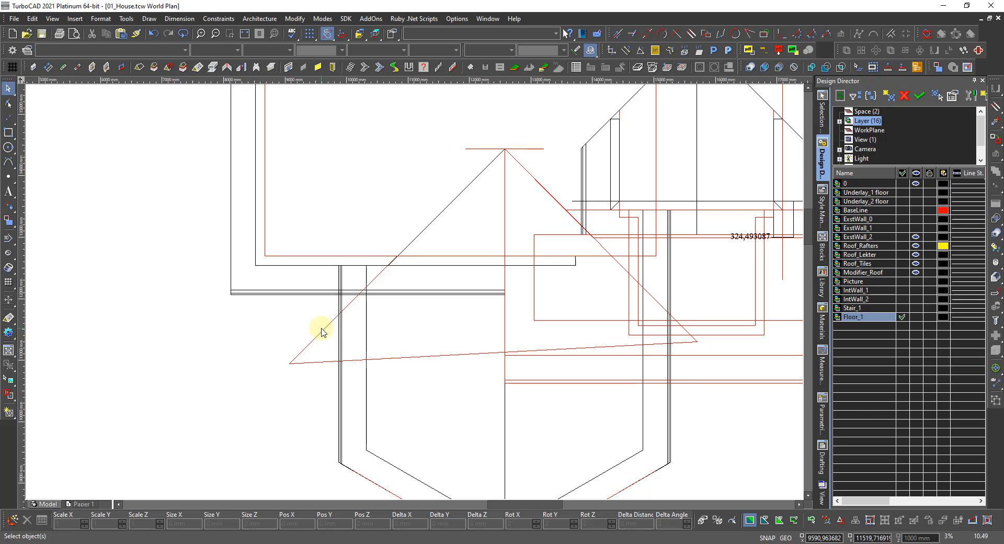
Cut the two main-roof slabs at the front eave with the triangular outline around the front gable, using the Roof Modifier
click(195, 66)
click(286, 295)
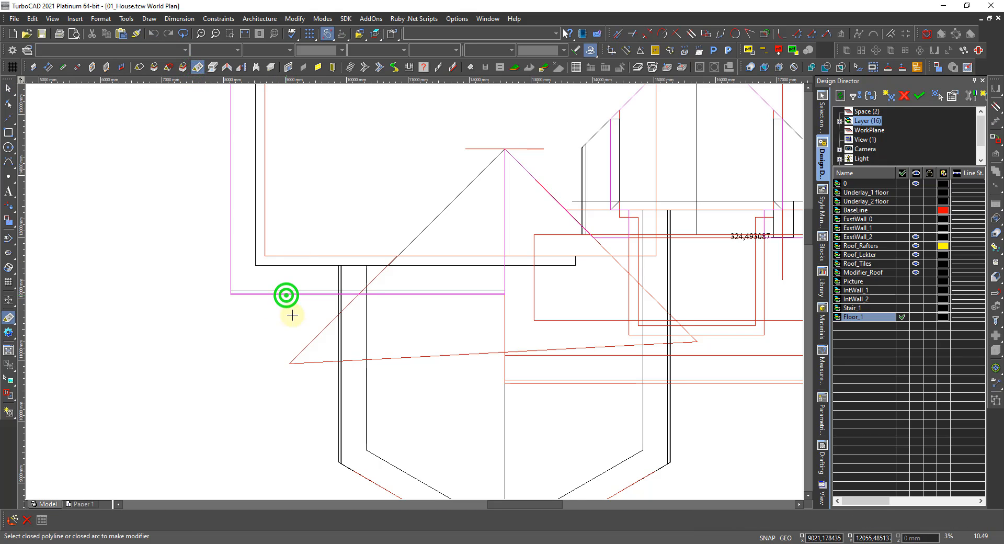
click(315, 336)
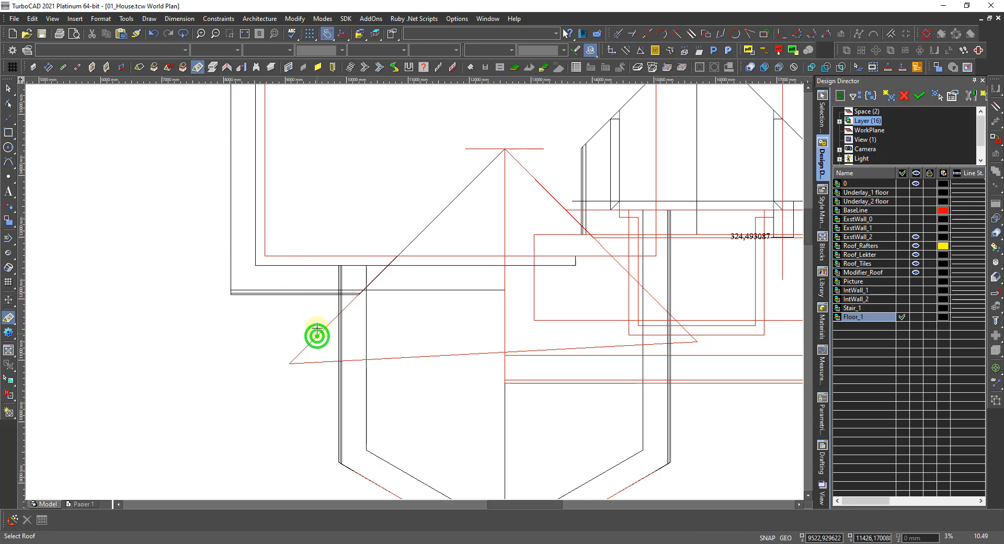
click(391, 290)
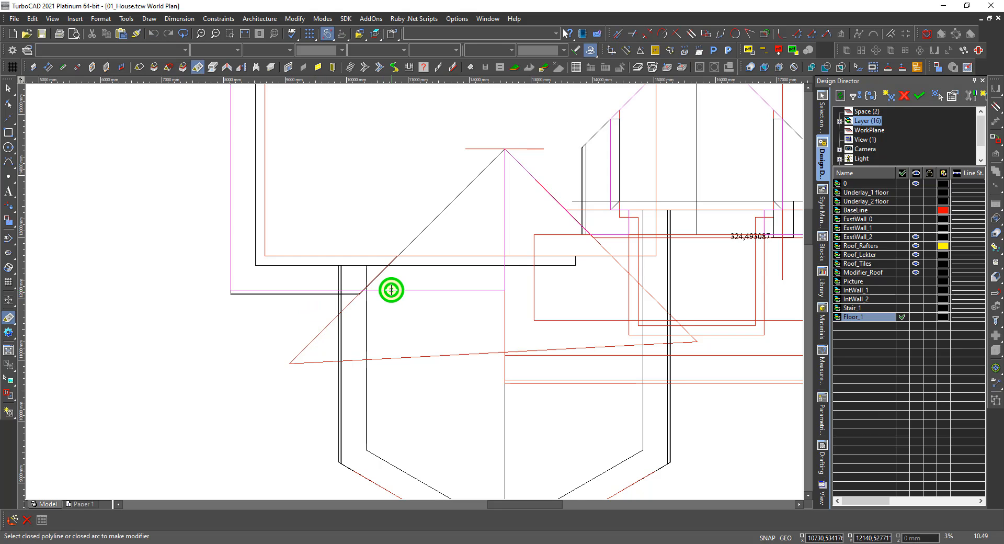
click(314, 337)
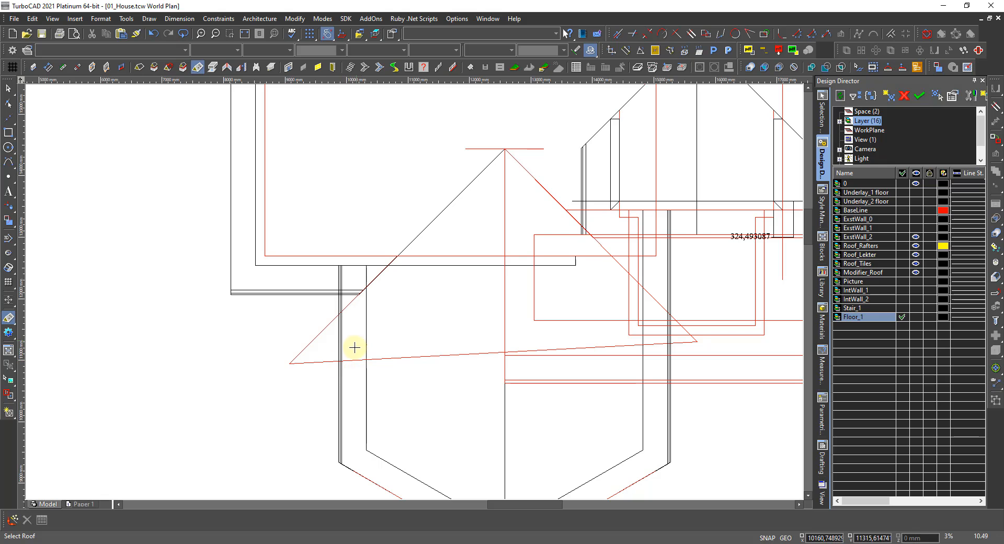
key(Escape)
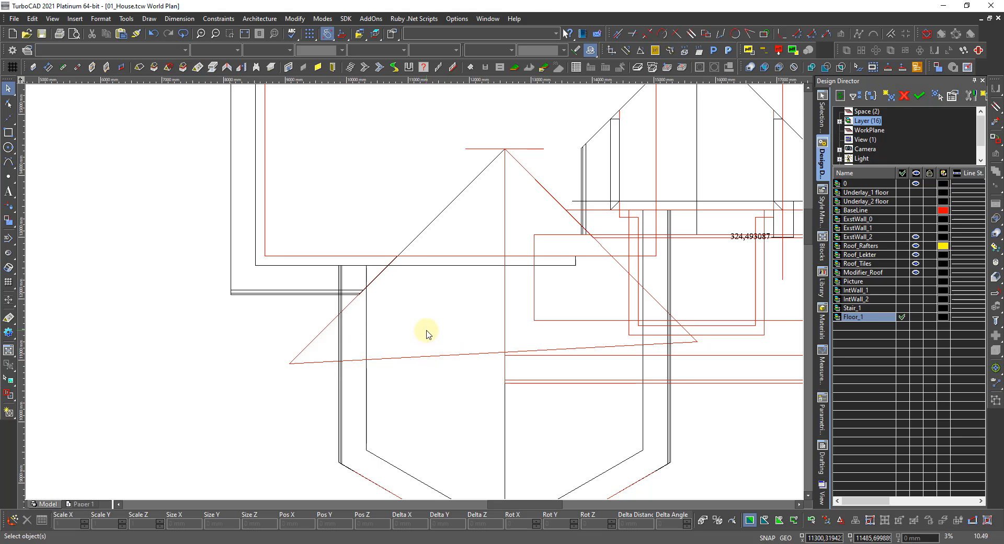
Examine the front gable opening and the wall beneath it in hidden-line display, orbiting from the south-west dimetric view to the front
right_click(428, 333)
click(570, 304)
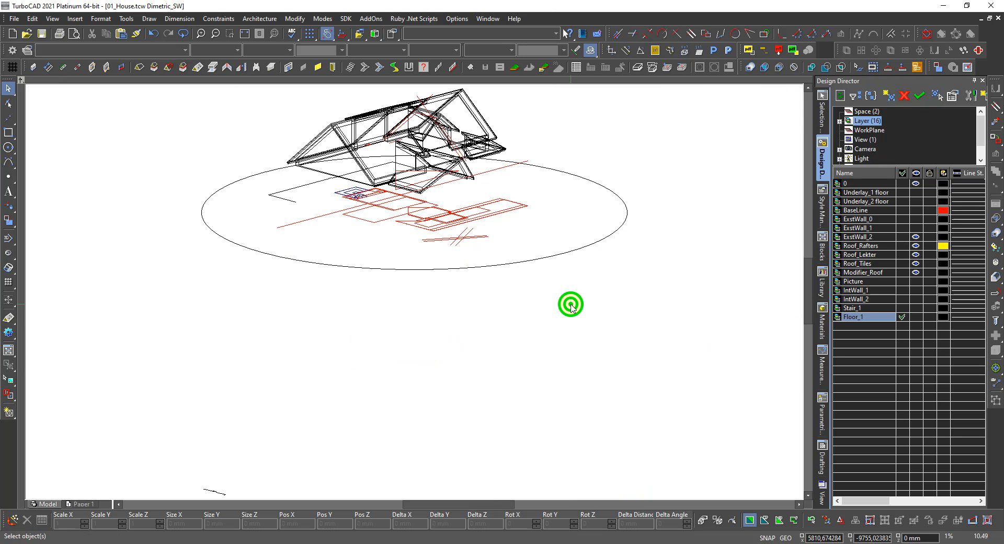
scroll(414, 134, up, 2)
right_click(393, 374)
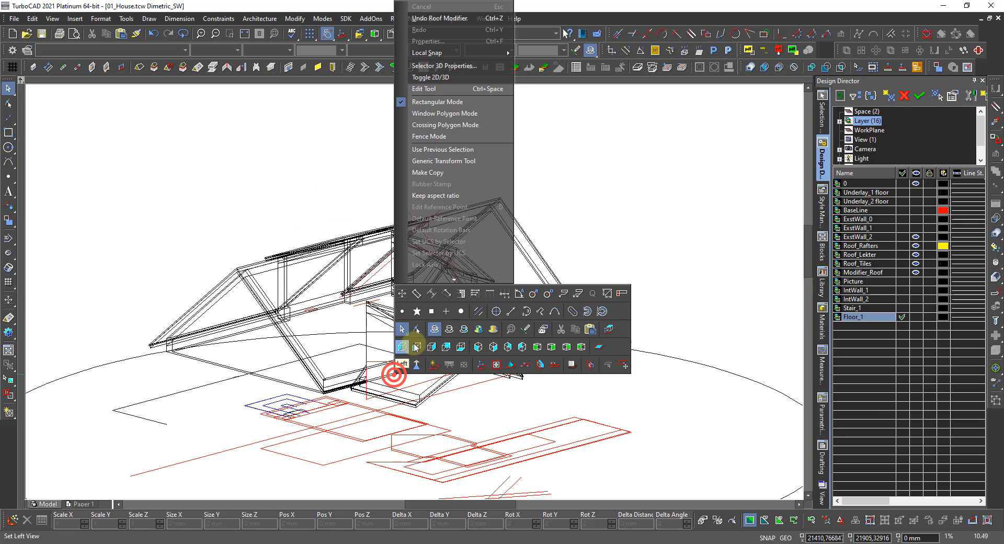
click(449, 328)
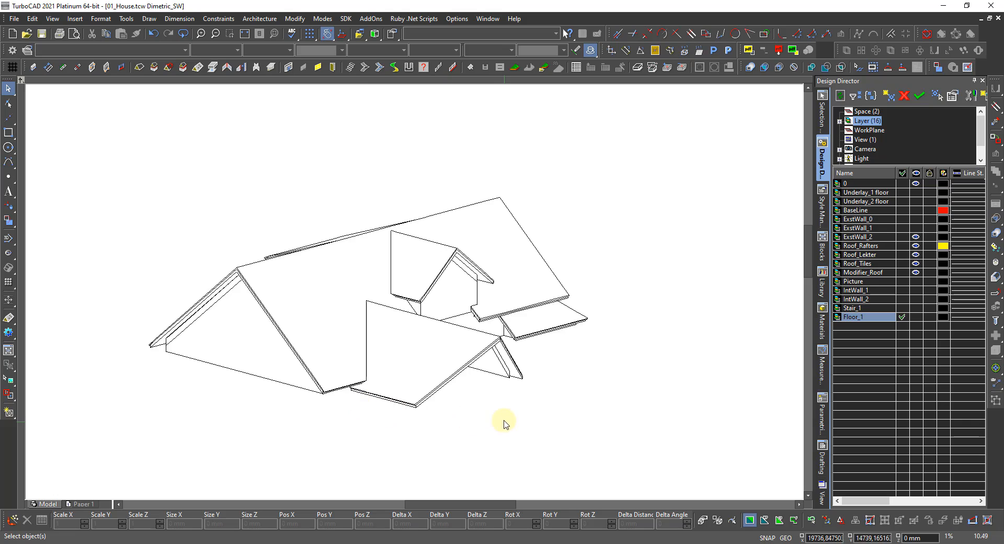
middle_drag(504, 421, 358, 346)
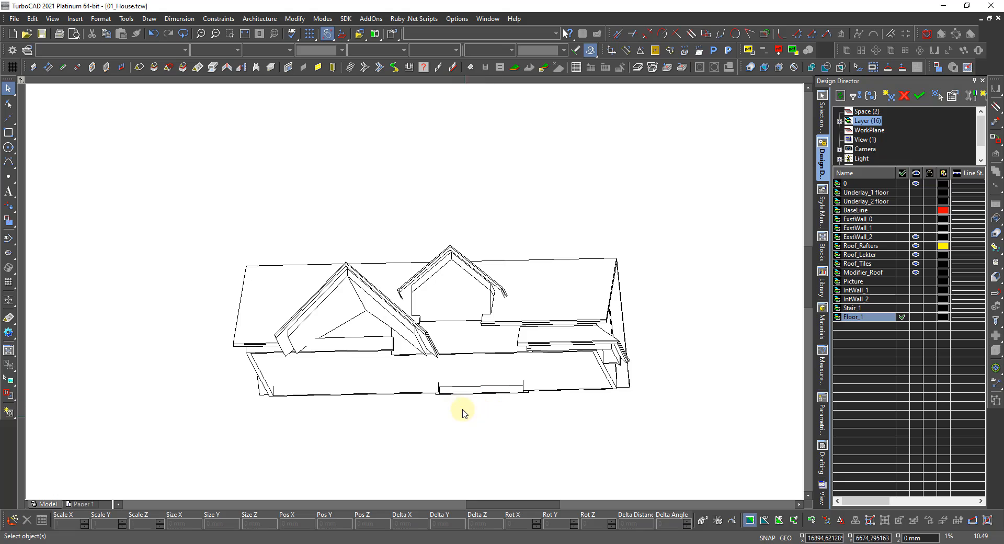
shift+middle_drag(342, 363, 359, 336)
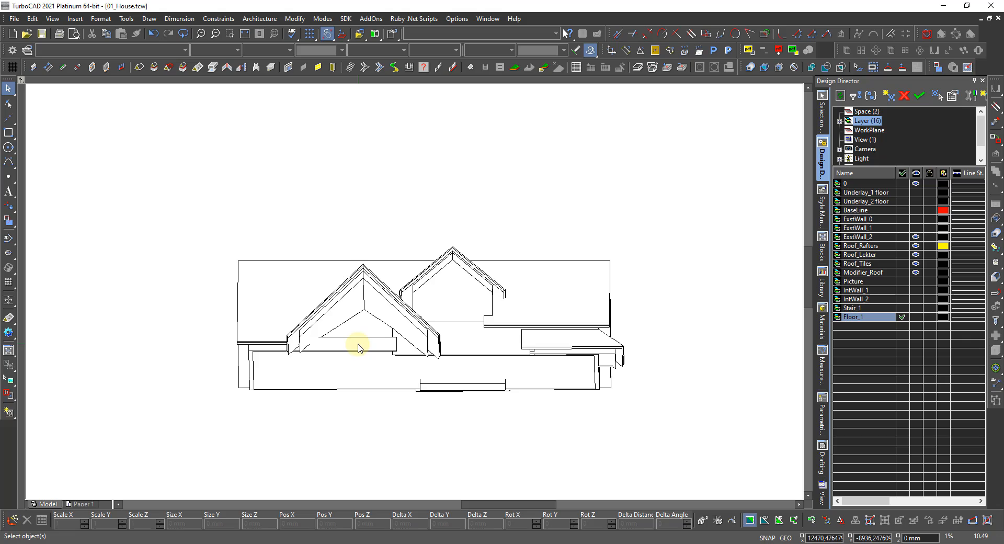
scroll(359, 347, up, 2)
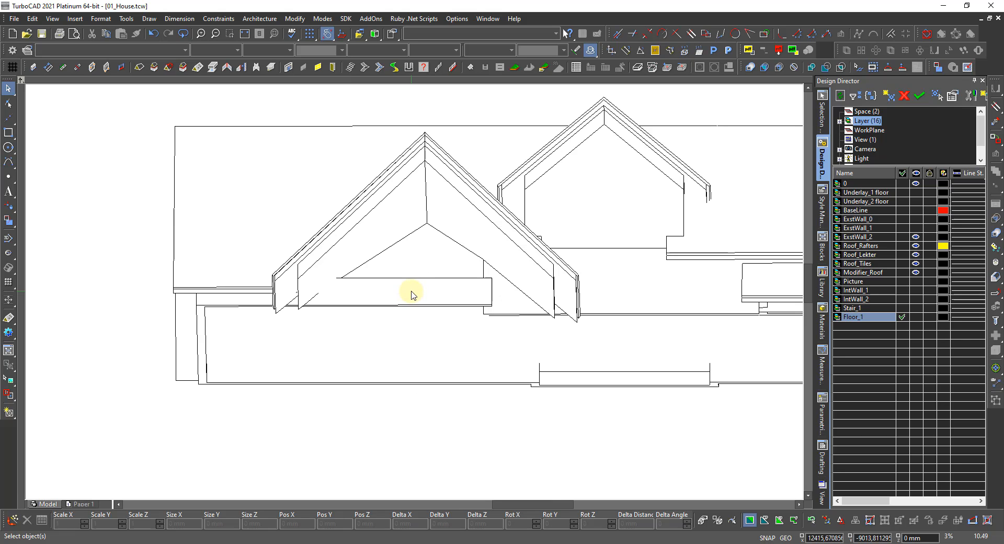
scroll(425, 258, up, 2)
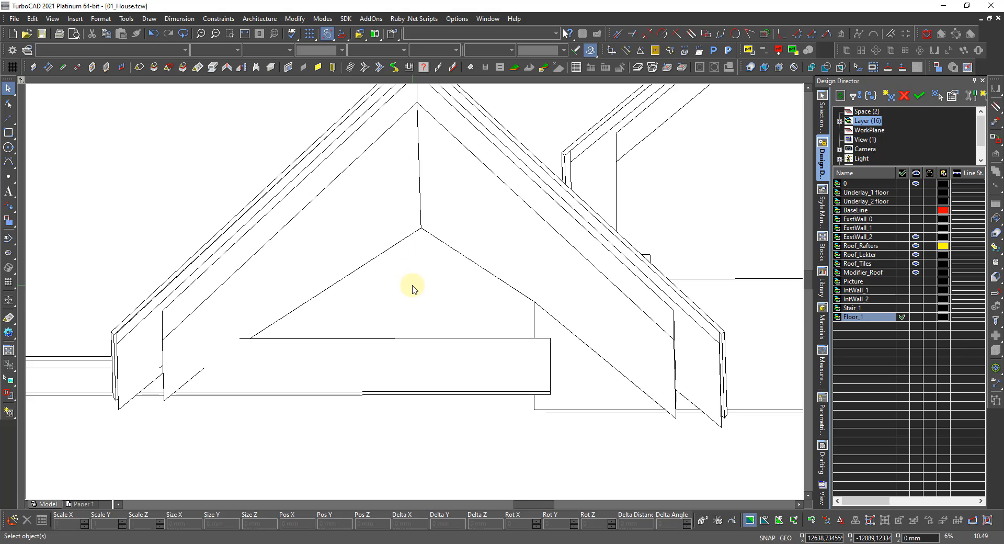
Set the workplane on the front face of the low wall segment beneath the front gable
right_click(413, 298)
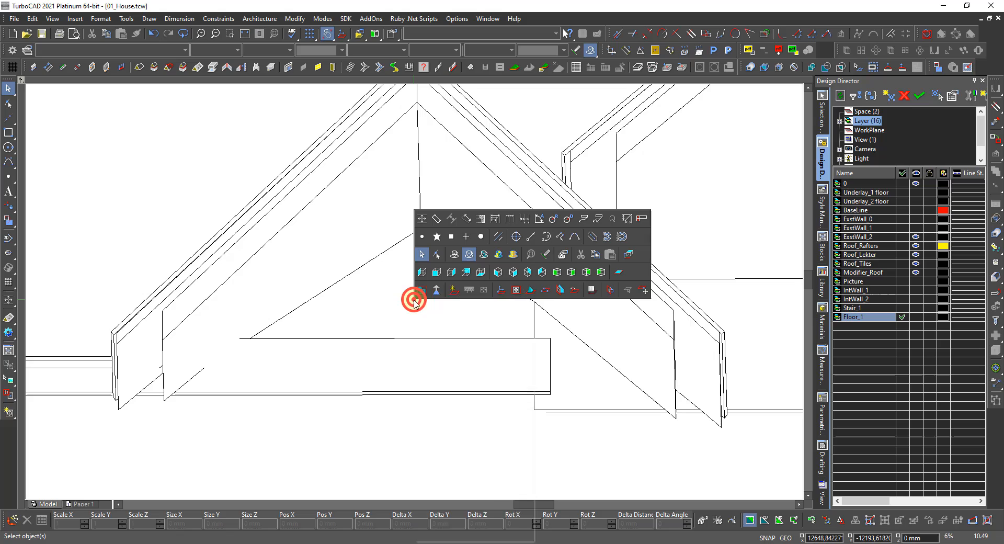
click(555, 289)
key(Escape)
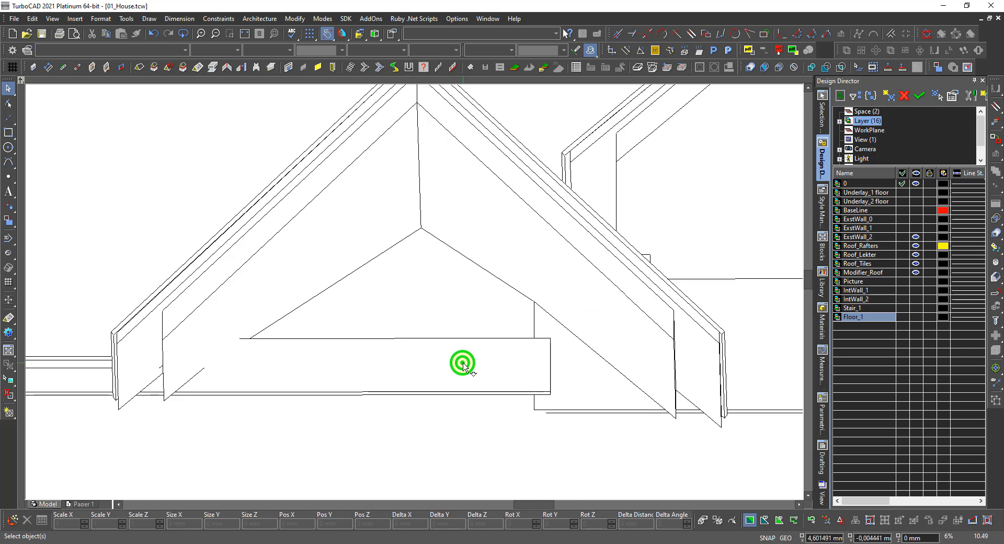
scroll(413, 290, down, 4)
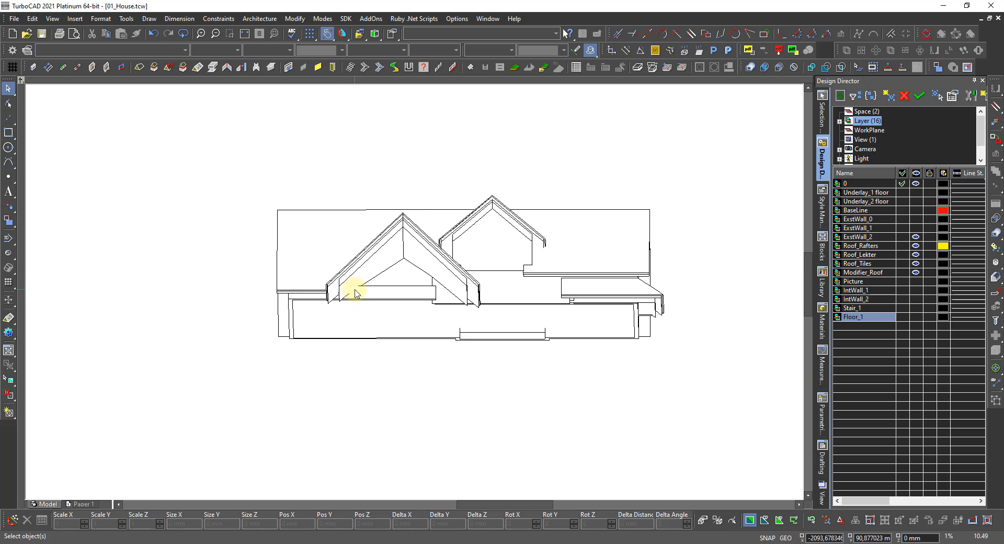
Draw a horizontal line from the low gable wall's upper right corner past the house's left end, and a vertical line from its lower right corner above the gable
scroll(352, 287, up, 2)
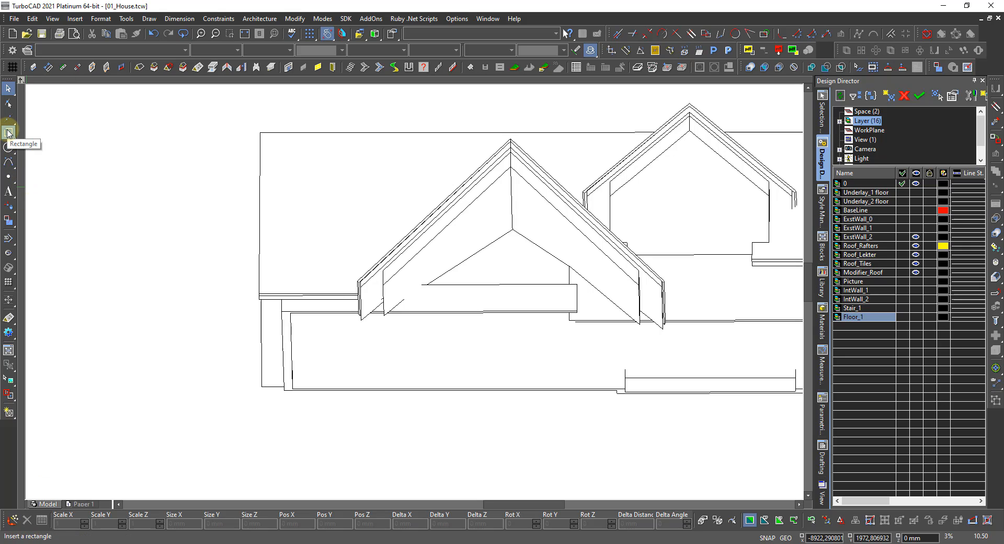
drag(8, 133, 21, 141)
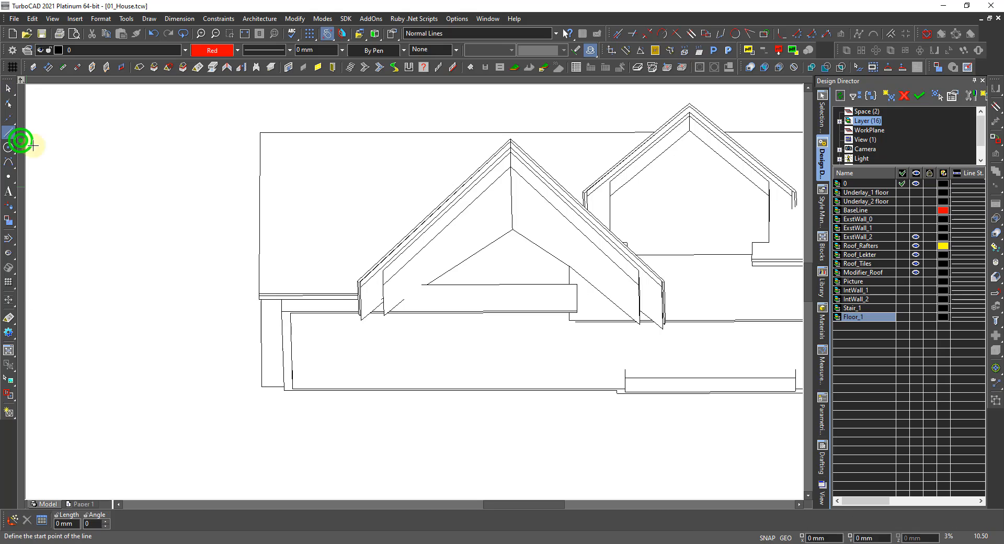
click(577, 284)
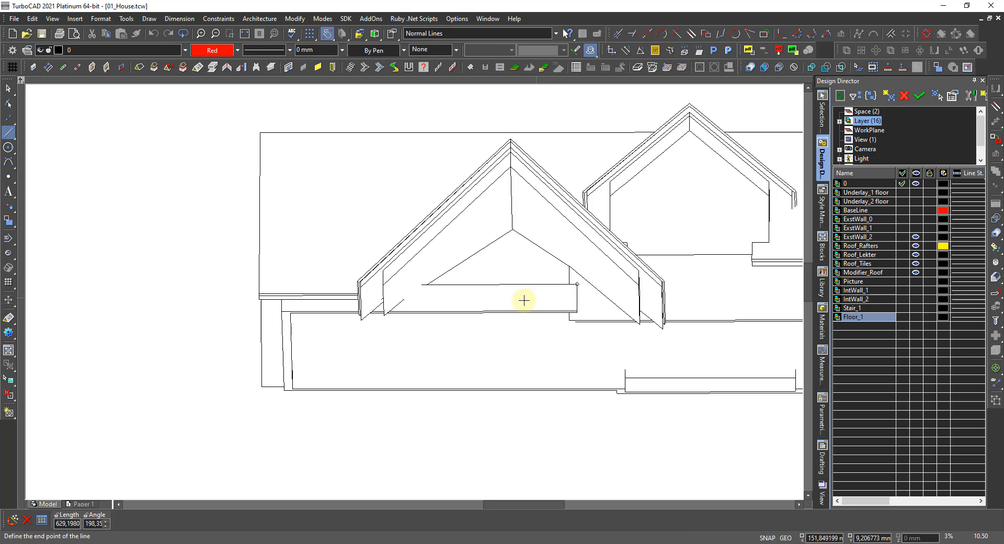
click(152, 290)
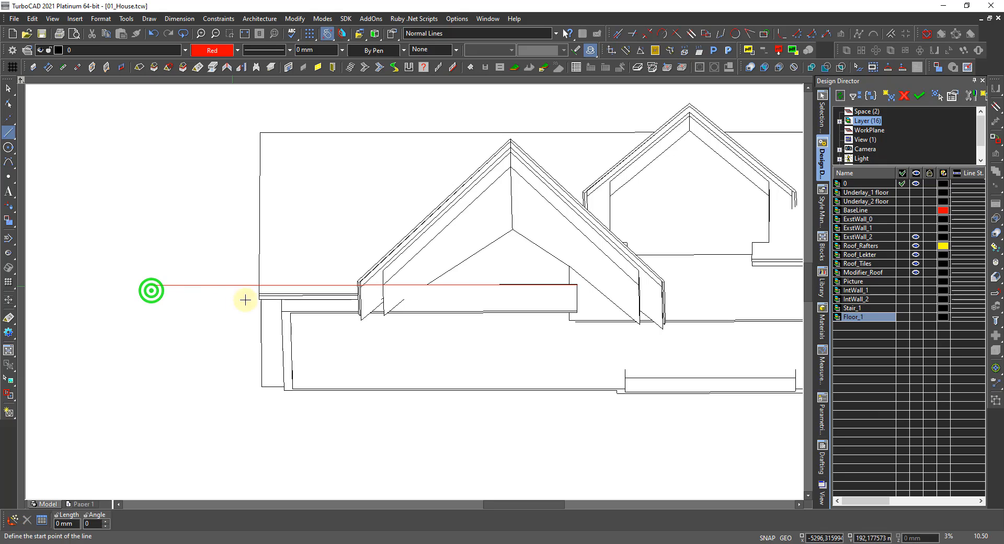
click(577, 311)
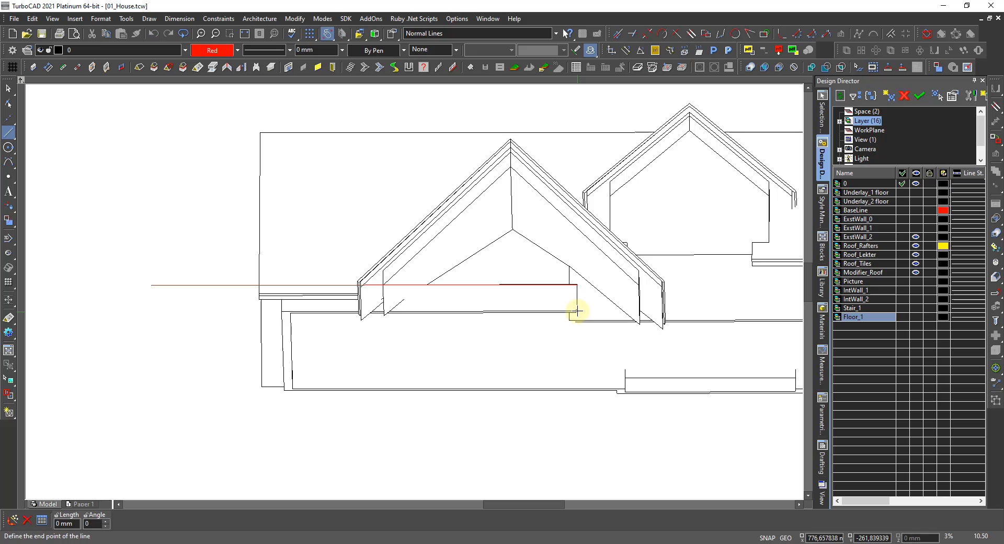
click(578, 99)
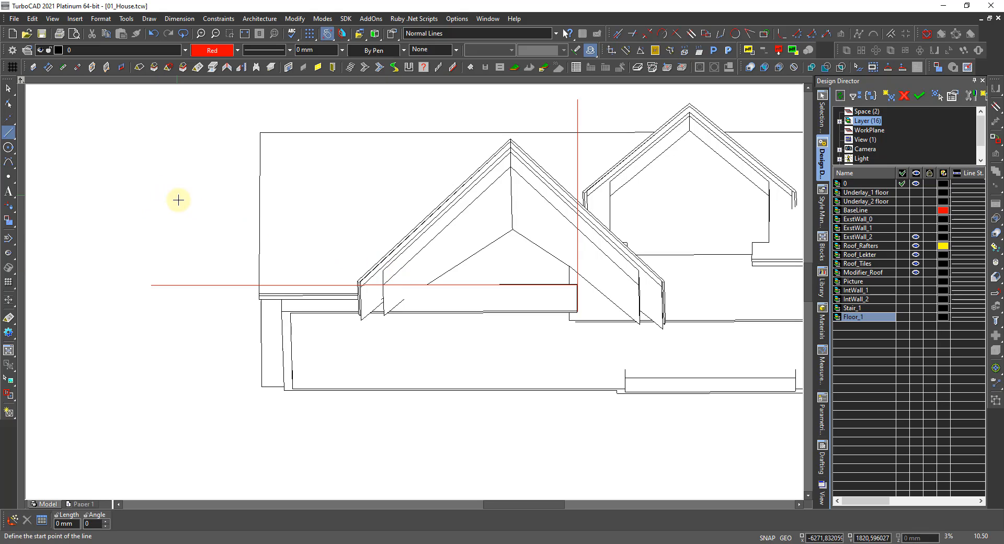
Draw an open polyline along the front gable's roof underside, from the left lower corner over the peak to the right lower corner, about 4500 mm wide
click(8, 133)
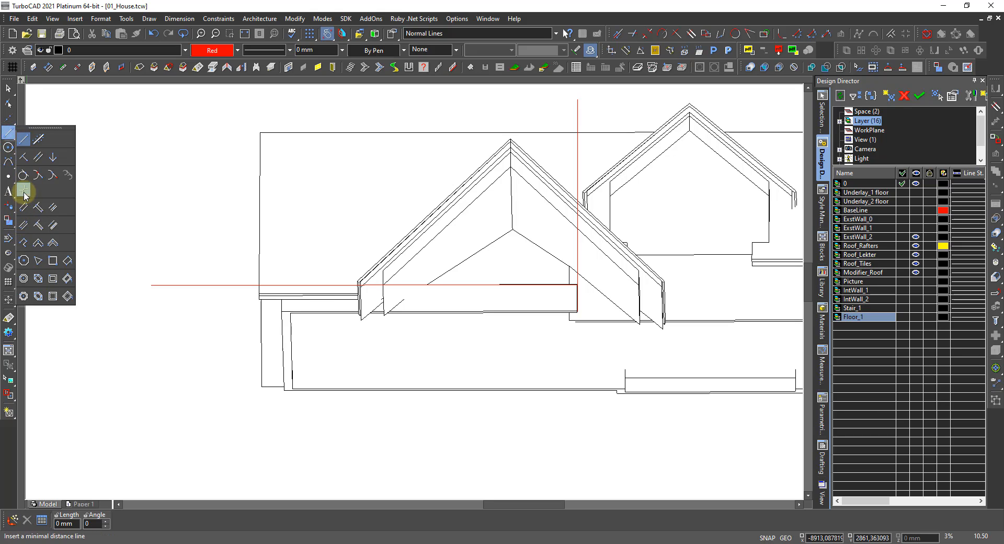
click(24, 243)
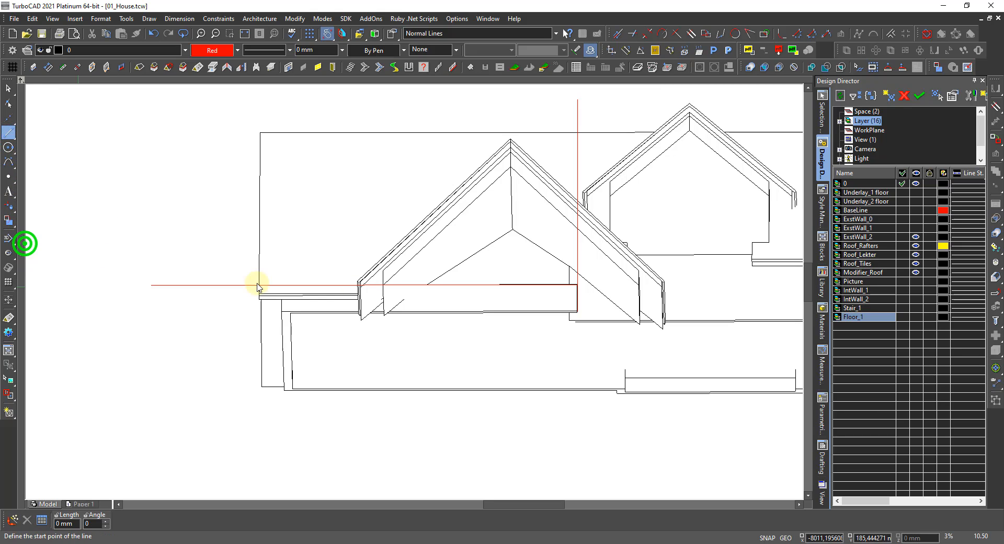
click(383, 286)
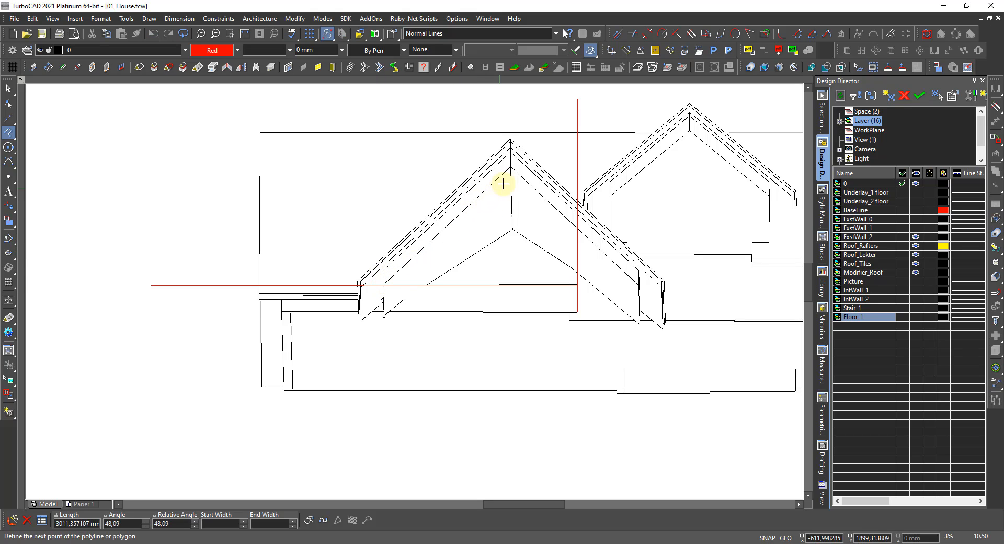
click(511, 165)
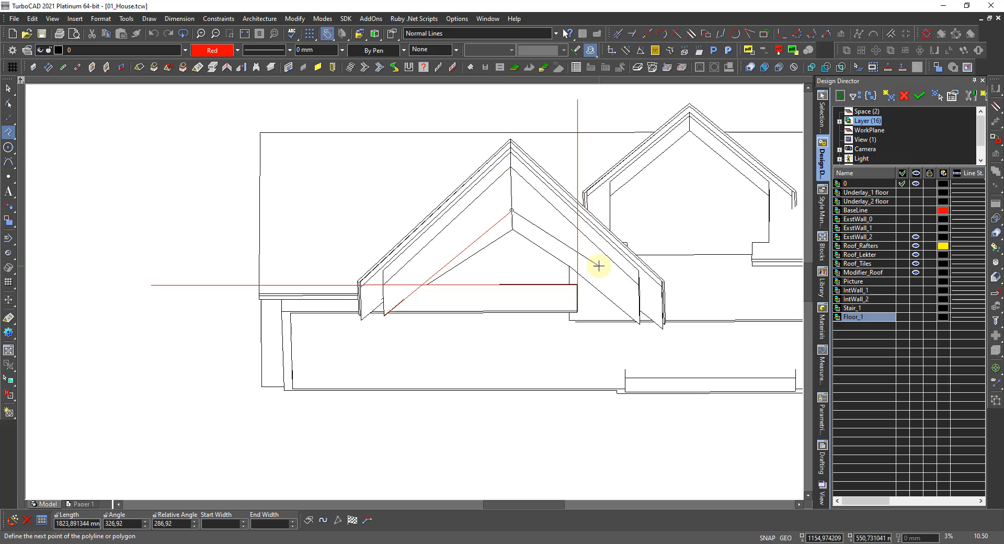
click(636, 283)
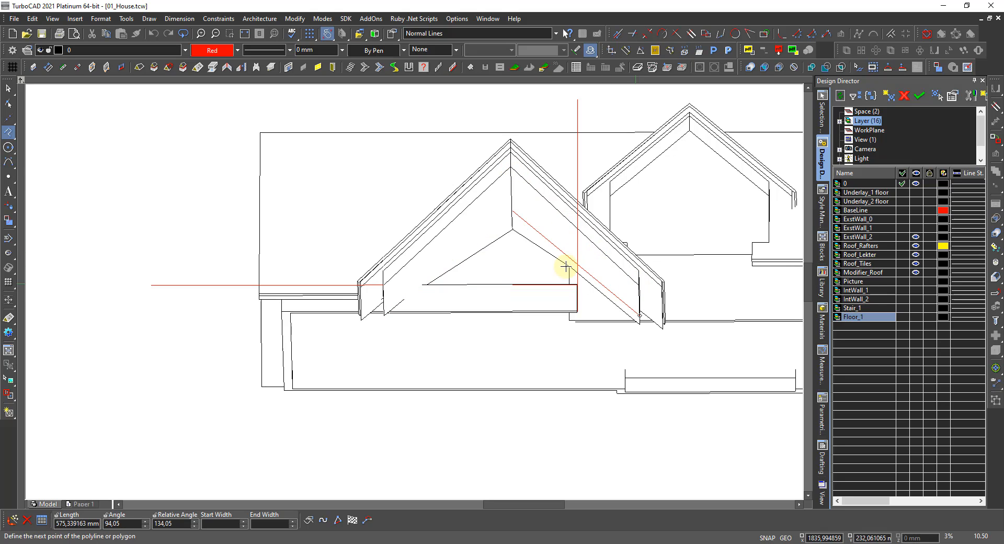
right_click(551, 286)
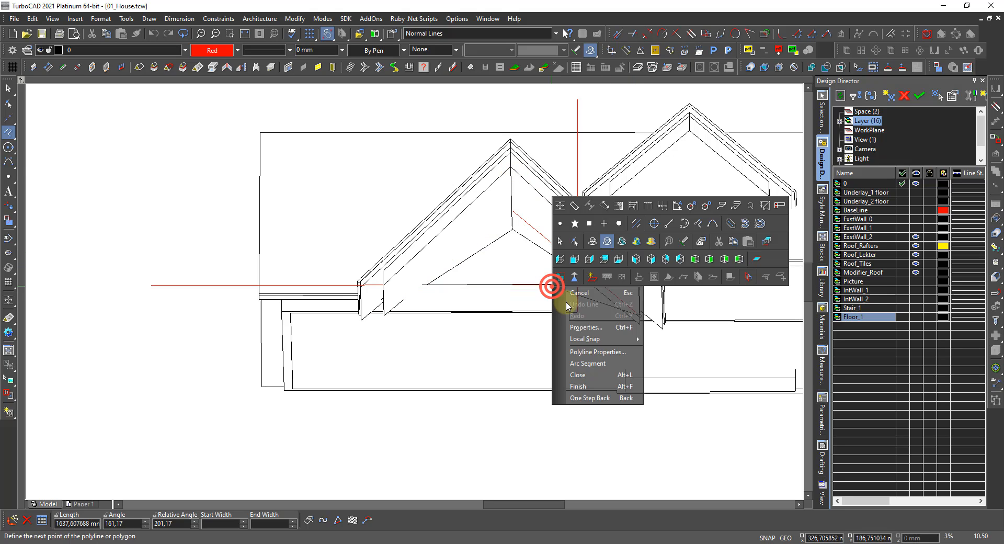
click(579, 387)
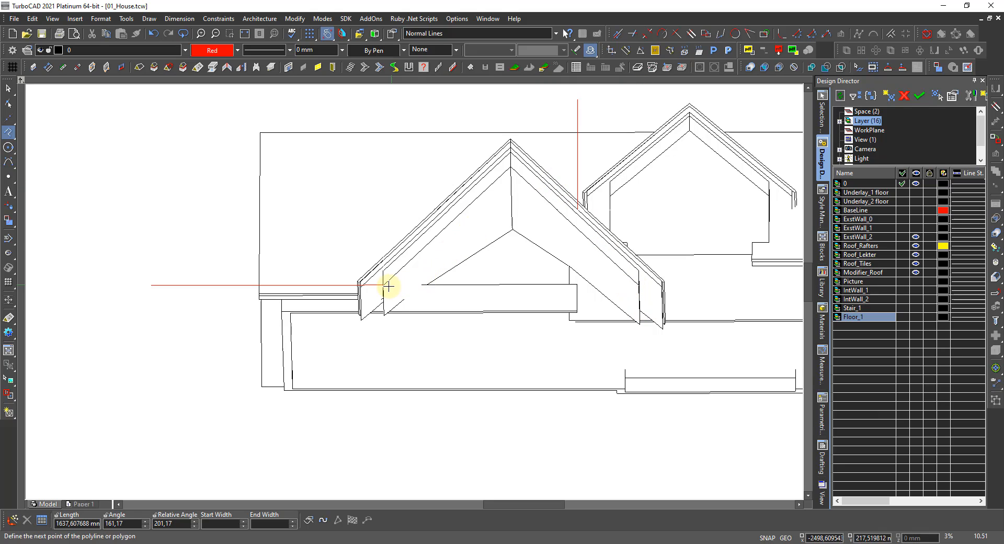
Try to draw a second polyline from the gable's right lower corner over the peak to the horizontal guide line
right_click(60, 276)
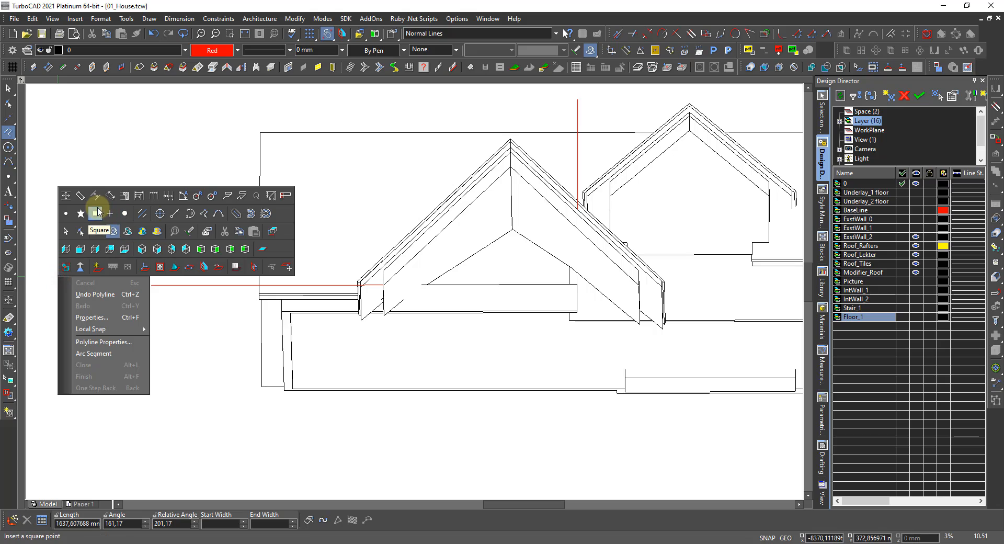
key(Escape)
key(space)
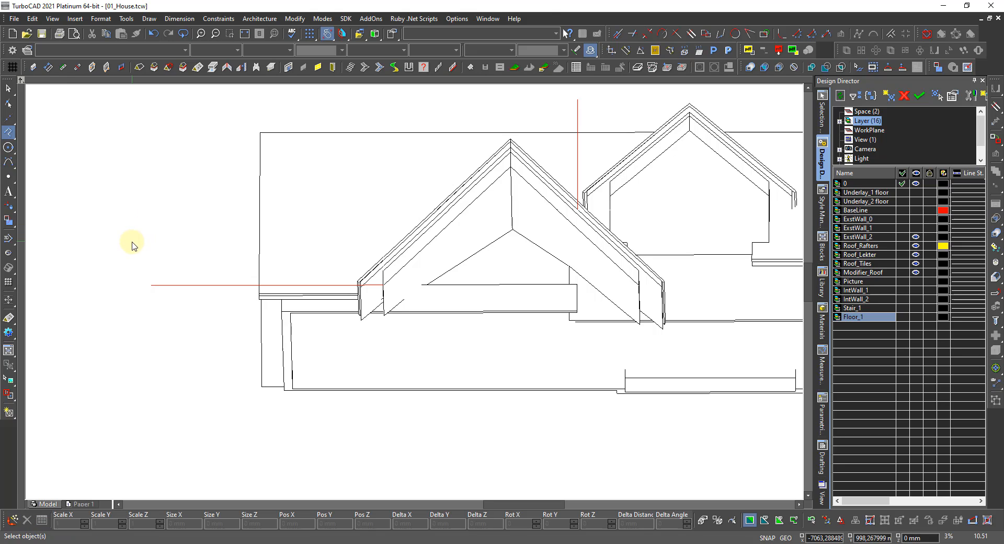
click(9, 132)
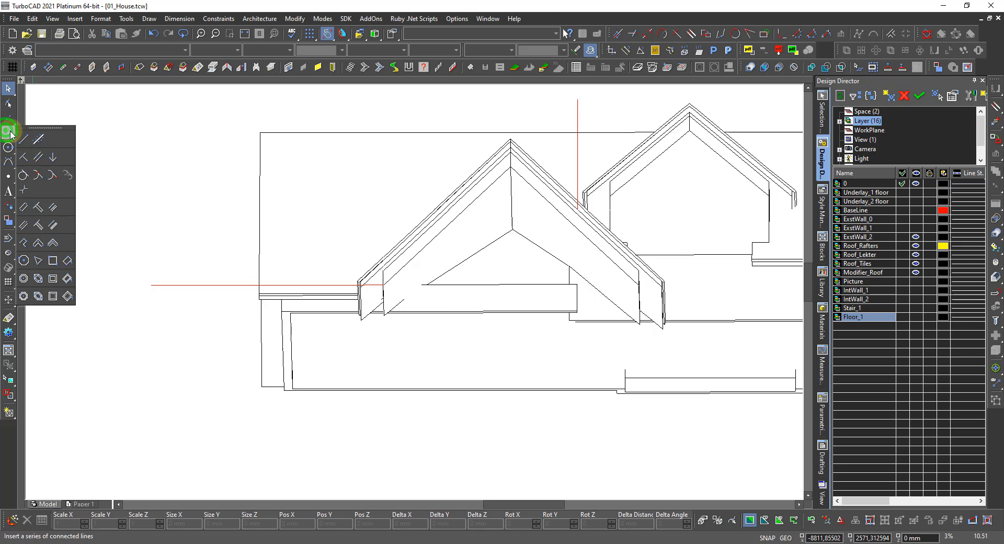
click(23, 244)
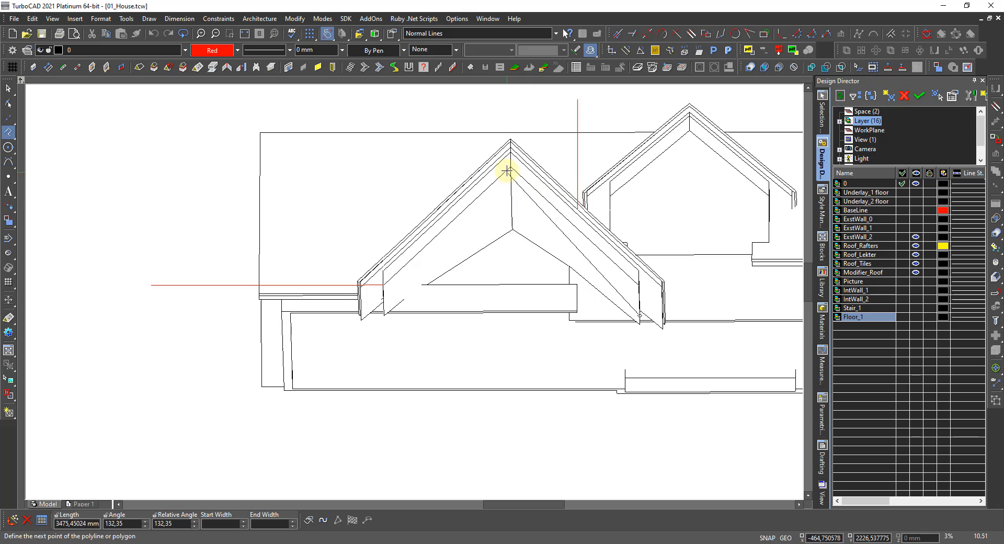
click(512, 211)
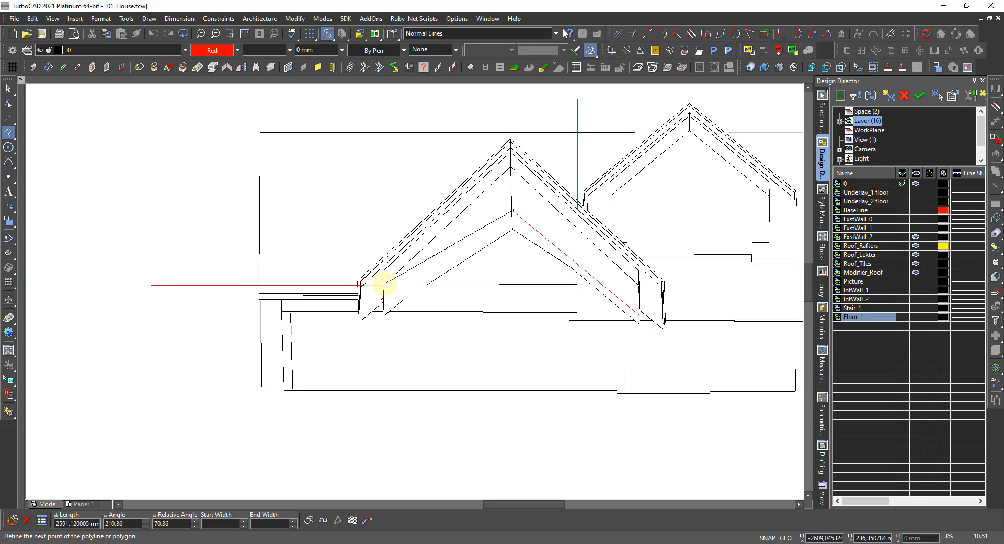
click(384, 283)
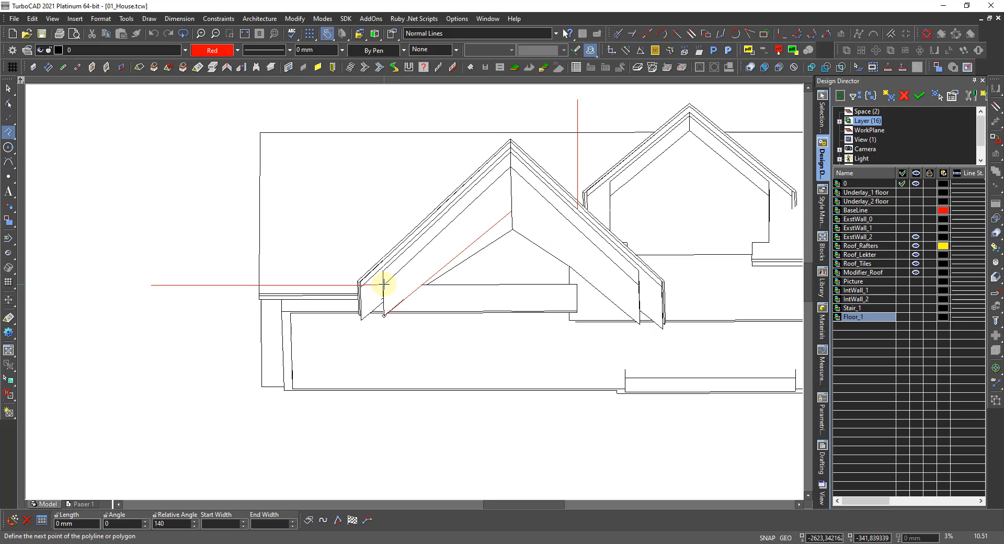
Switch the model to wireframe display and examine the polyline's last point where the left gable slope meets the horizontal guide line
shift+middle_drag(399, 278, 382, 294)
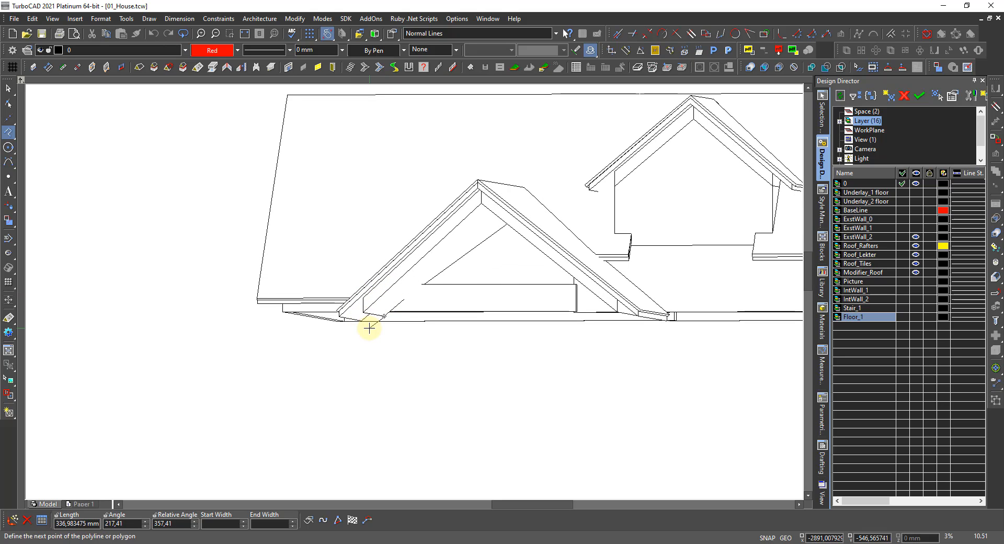
right_click(394, 337)
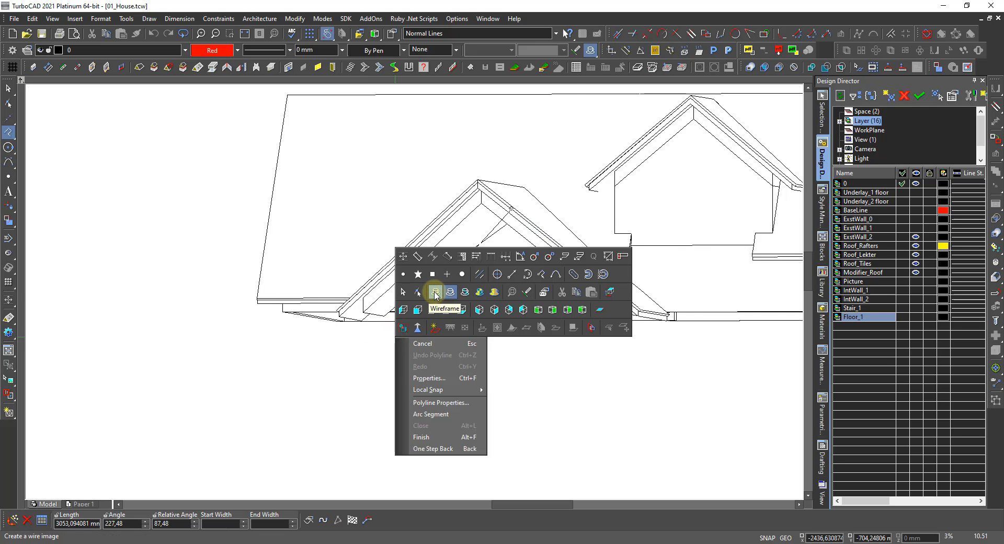
click(446, 306)
scroll(421, 284, up, 5)
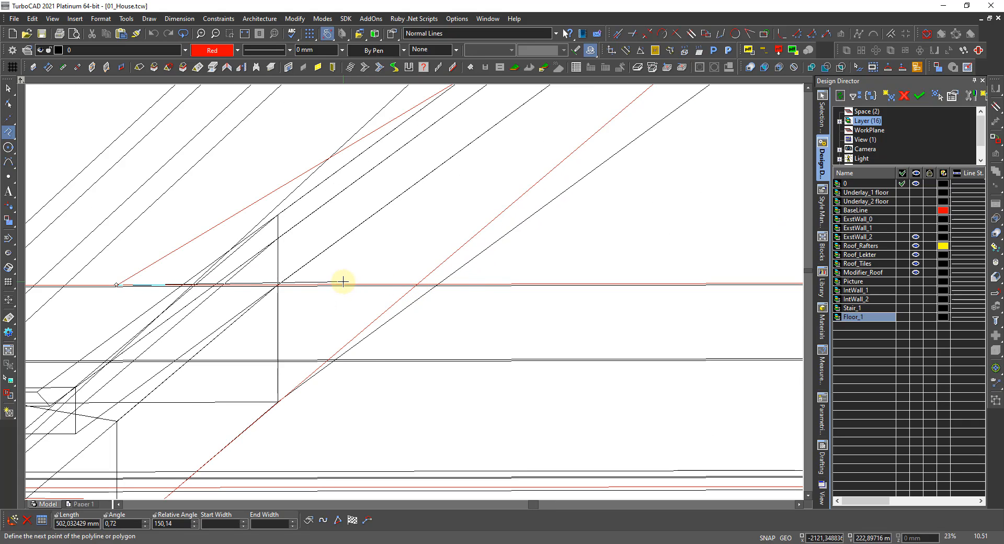
scroll(340, 285, down, 5)
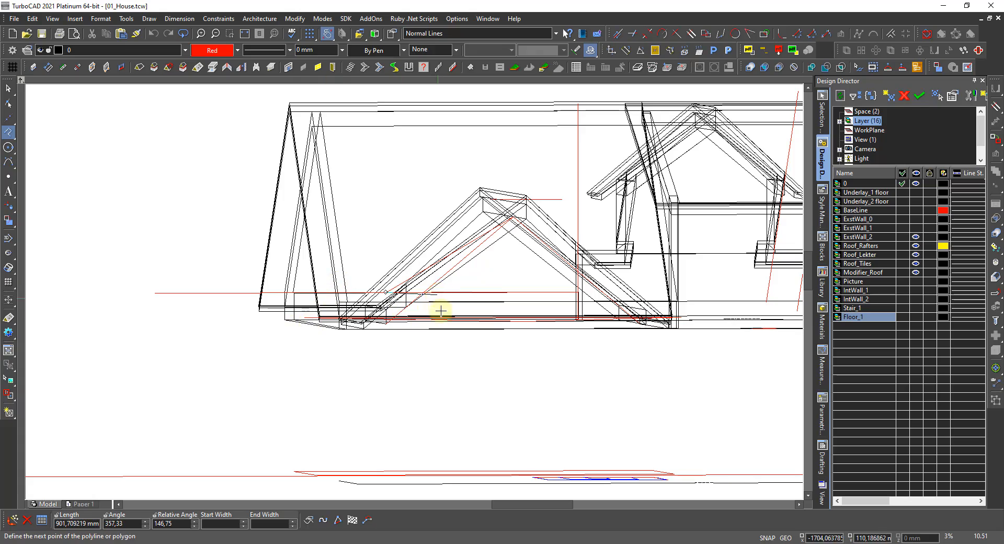
shift+middle_drag(441, 310, 477, 343)
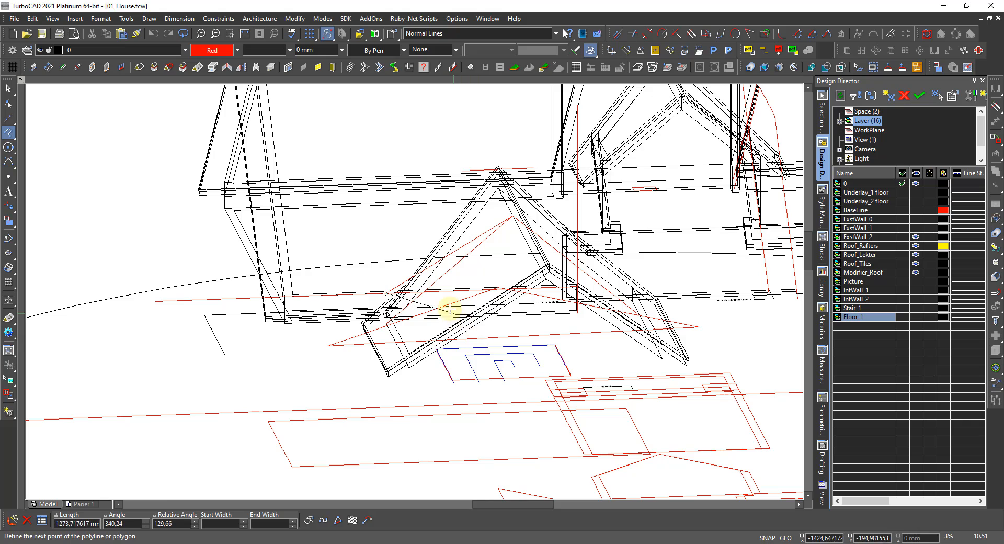
scroll(409, 290, up, 2)
scroll(408, 291, up, 2)
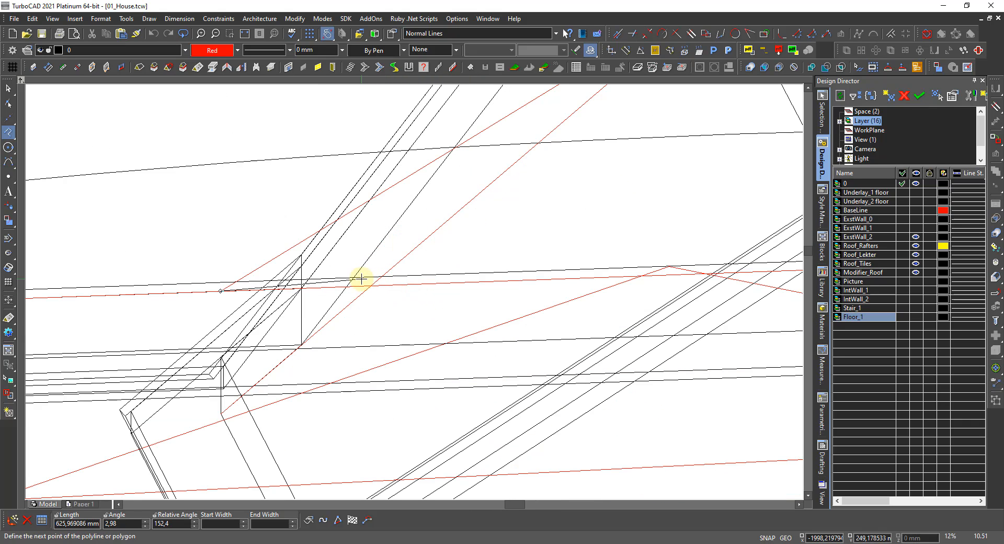
Take back the misplaced polyline point and try to continue from the slope and guide line intersection towards the house's left end
key(ctrl+z)
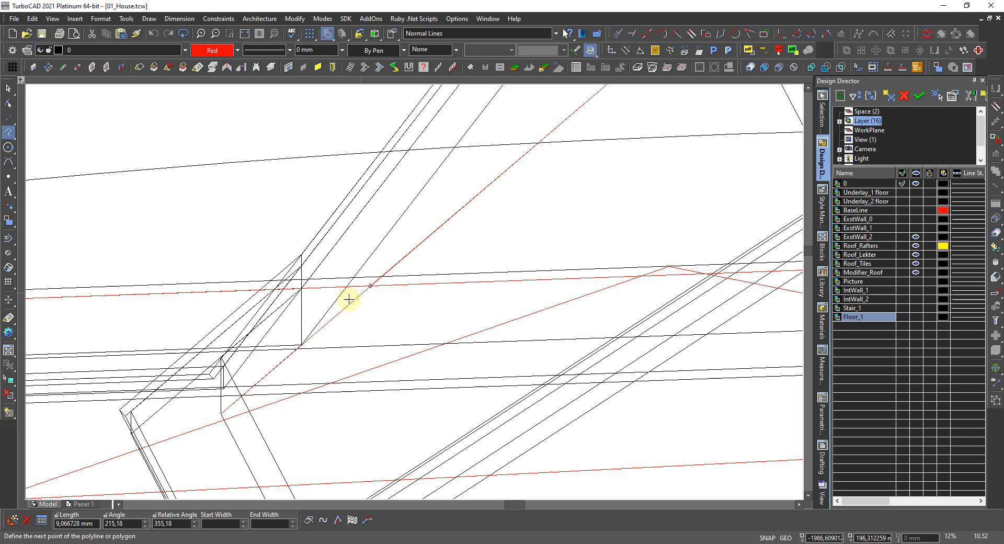
scroll(370, 290, down, 7)
scroll(271, 291, up, 3)
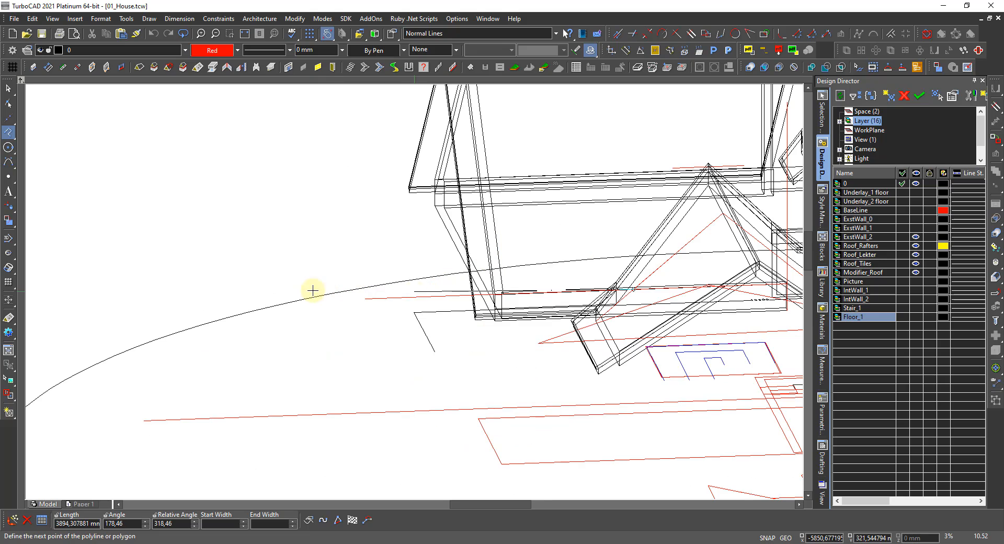
click(419, 302)
right_click(377, 307)
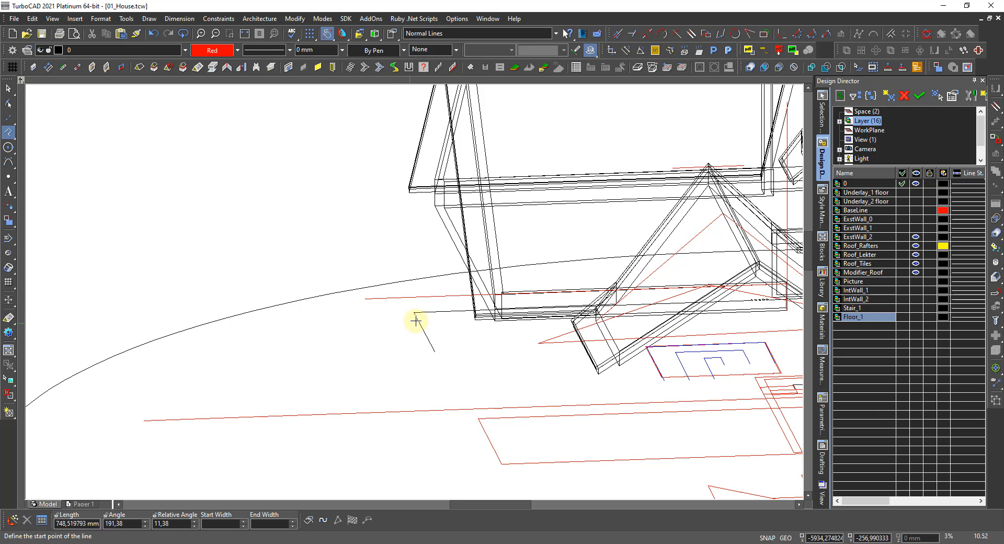
Draw a polyline from the gable's right lower corner over the peak to the left slope's guide line intersection, ending horizontally past the house's left end
scroll(429, 302, up, 3)
scroll(470, 290, down, 3)
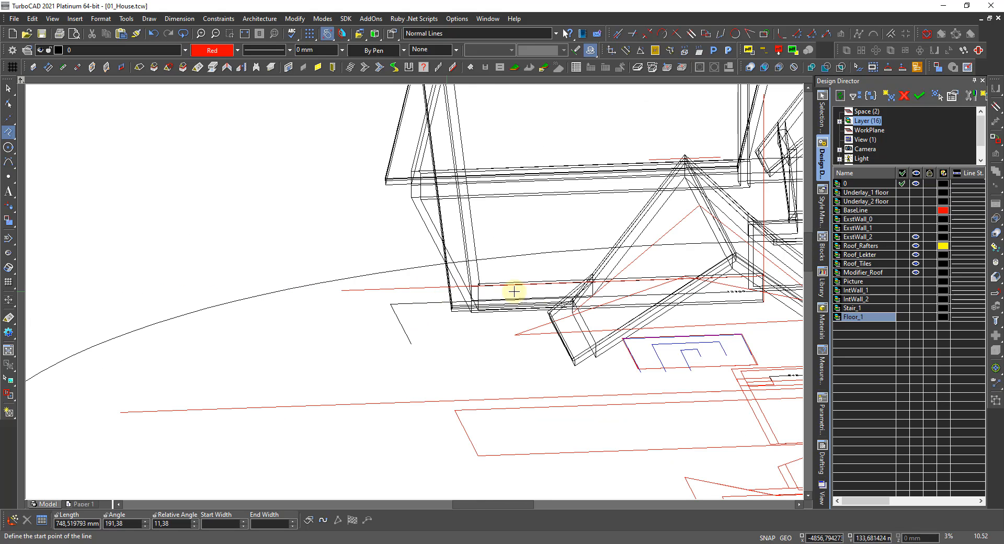
scroll(489, 312, down, 3)
scroll(413, 291, up, 6)
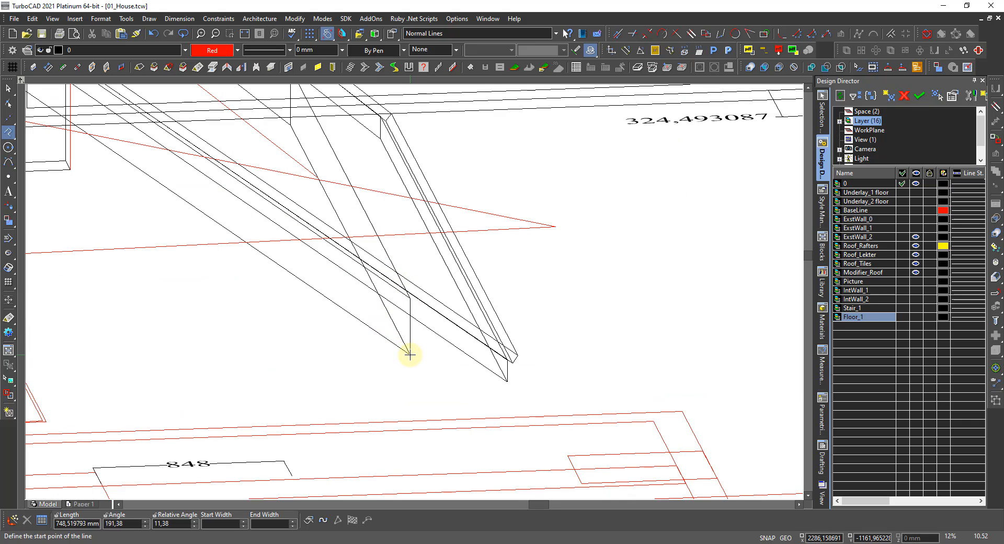
scroll(413, 287, down, 6)
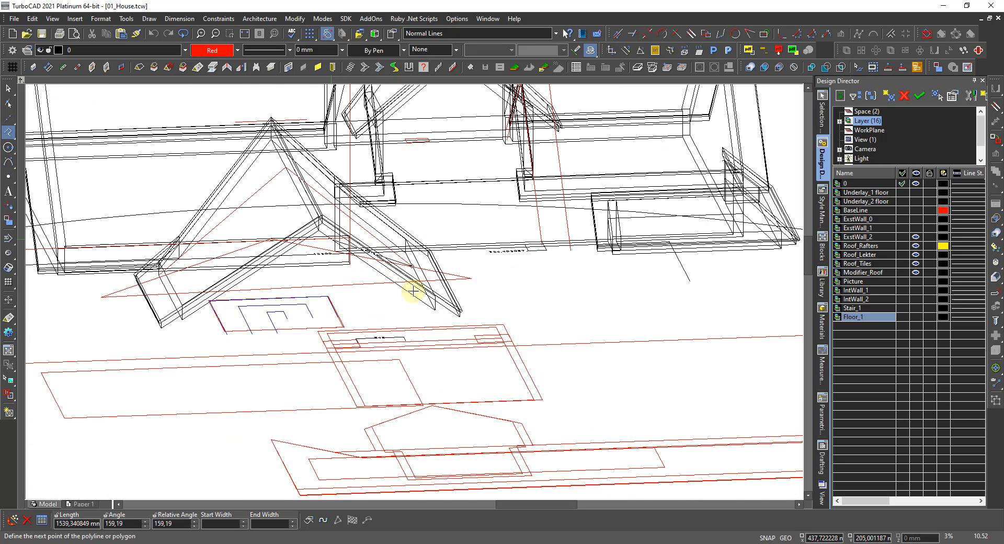
scroll(413, 289, up, 6)
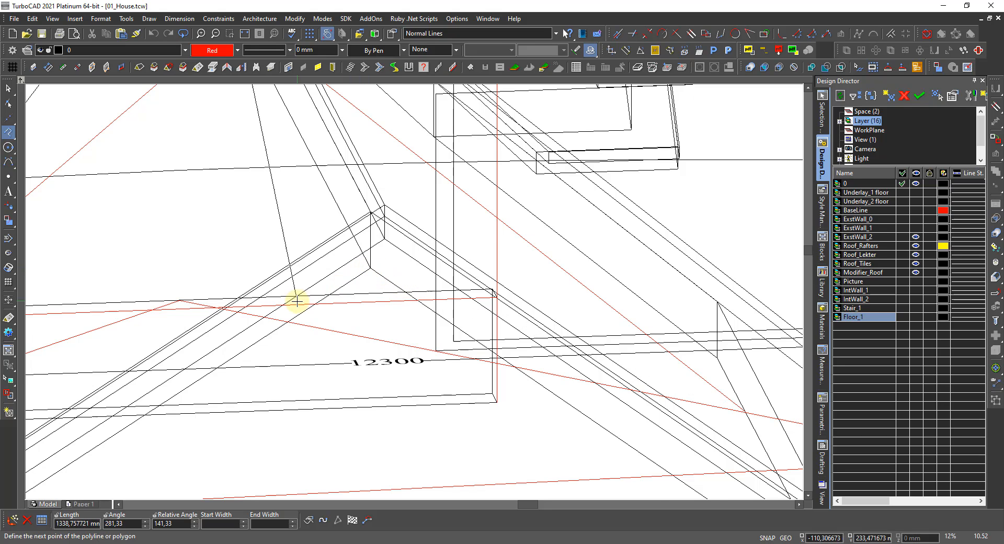
scroll(386, 290, down, 6)
scroll(414, 278, up, 3)
scroll(414, 279, up, 3)
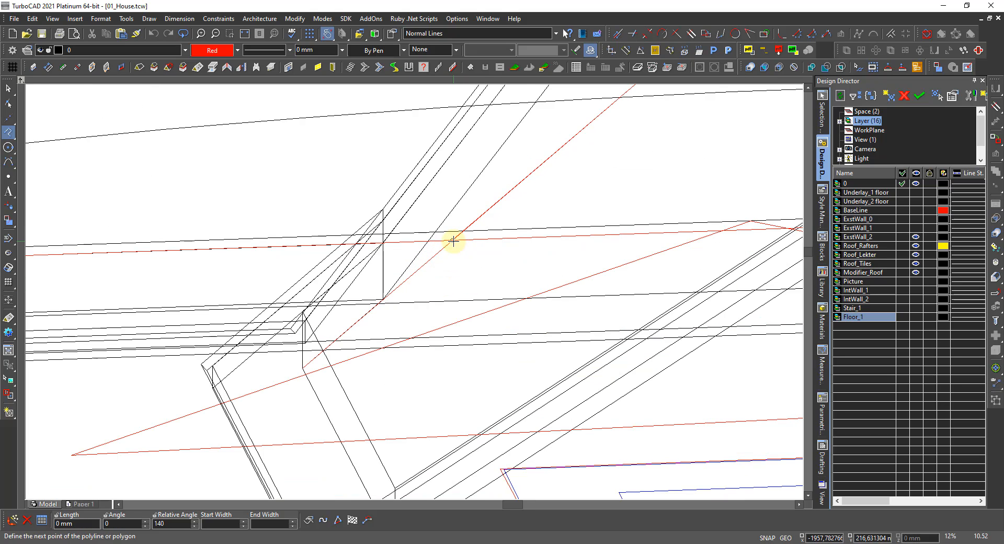
scroll(359, 272, down, 10)
scroll(359, 283, up, 5)
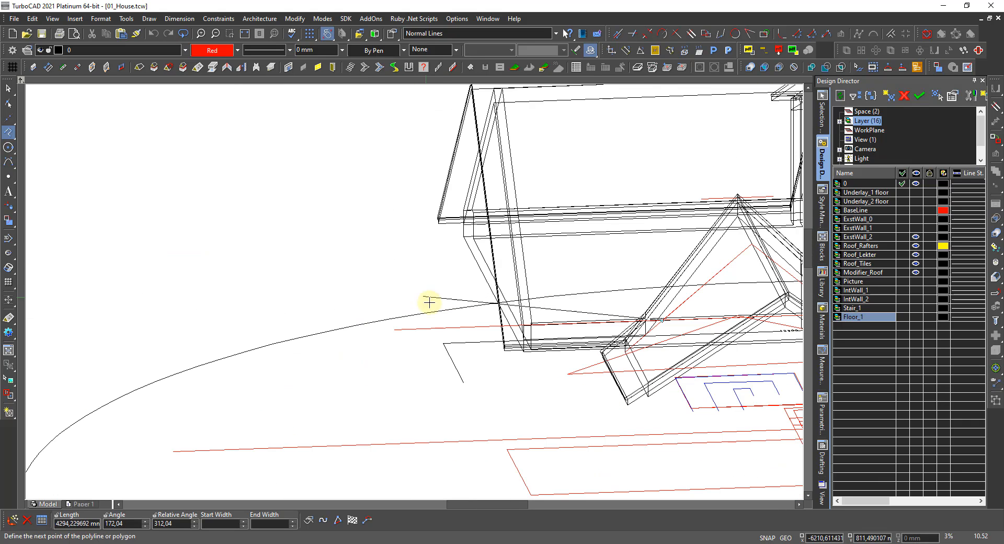
click(458, 322)
right_click(458, 322)
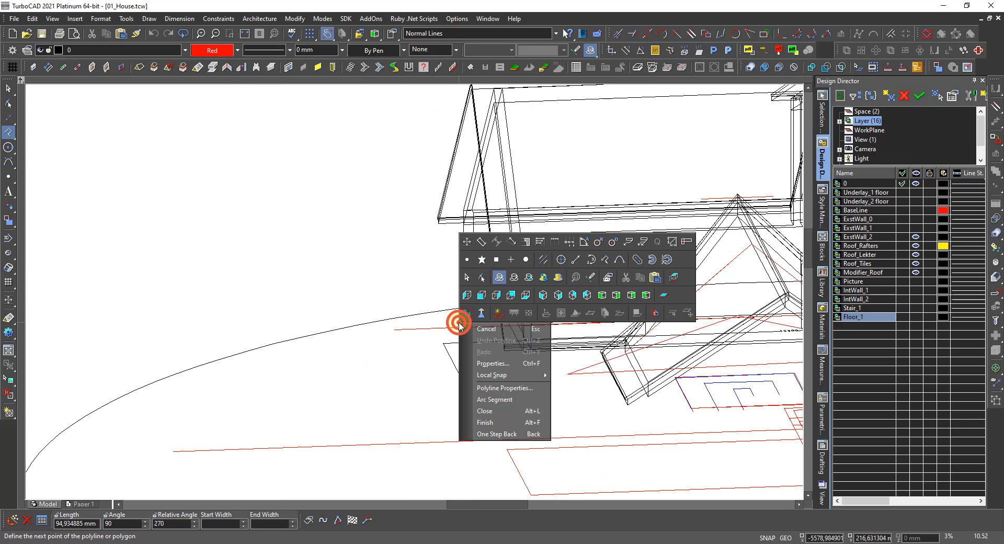
click(492, 424)
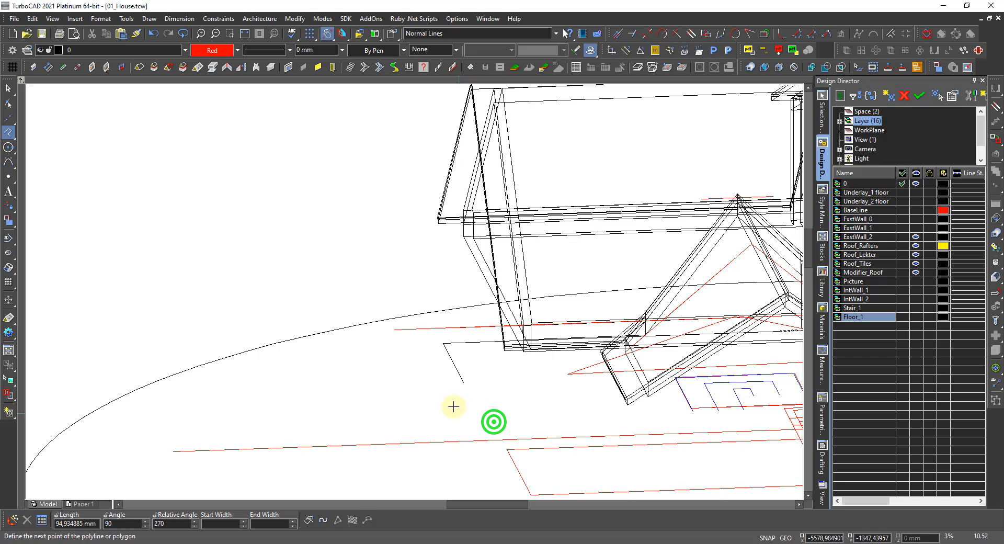
Delete the separate horizontal guide line and the first gable polyline beneath the new outline
click(418, 330)
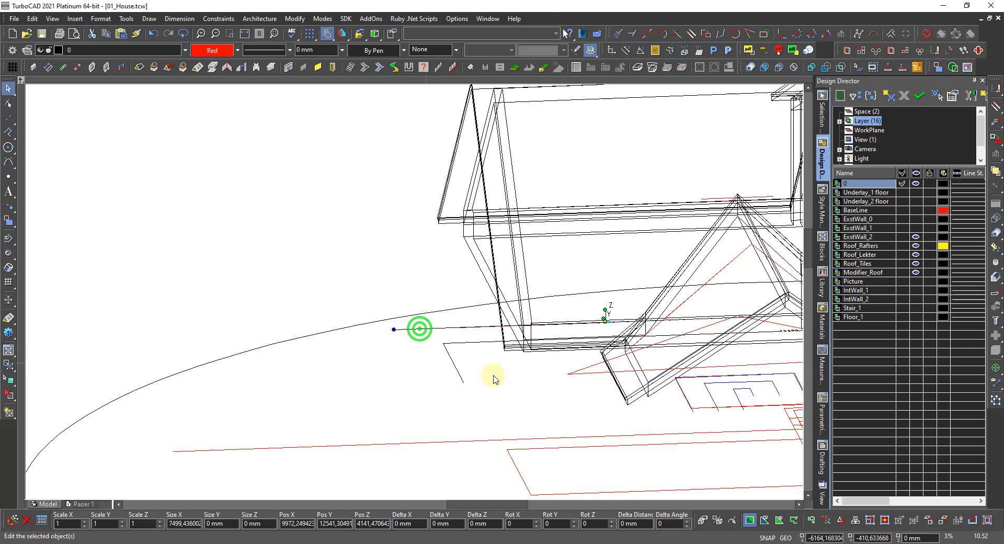
key(Delete)
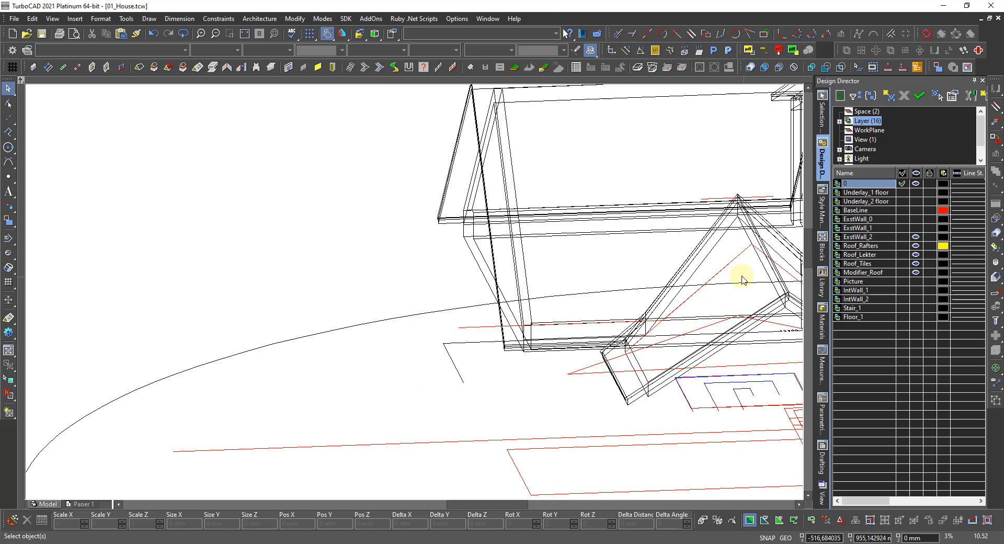
click(733, 262)
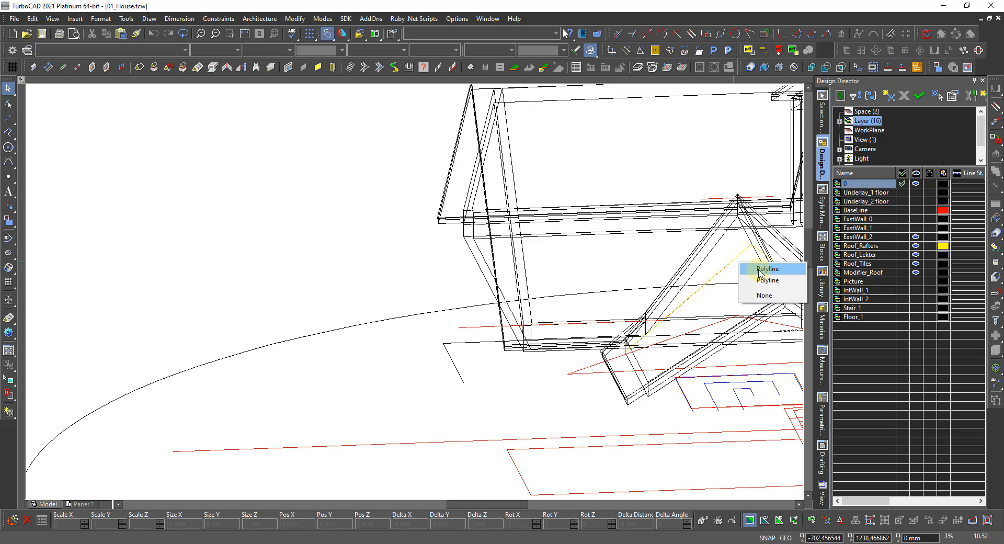
click(760, 269)
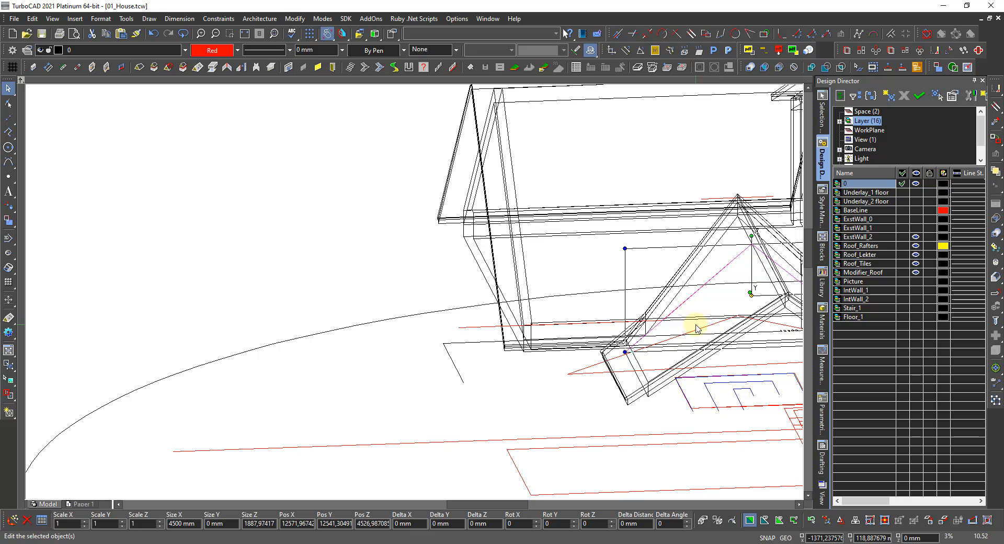
key(Escape)
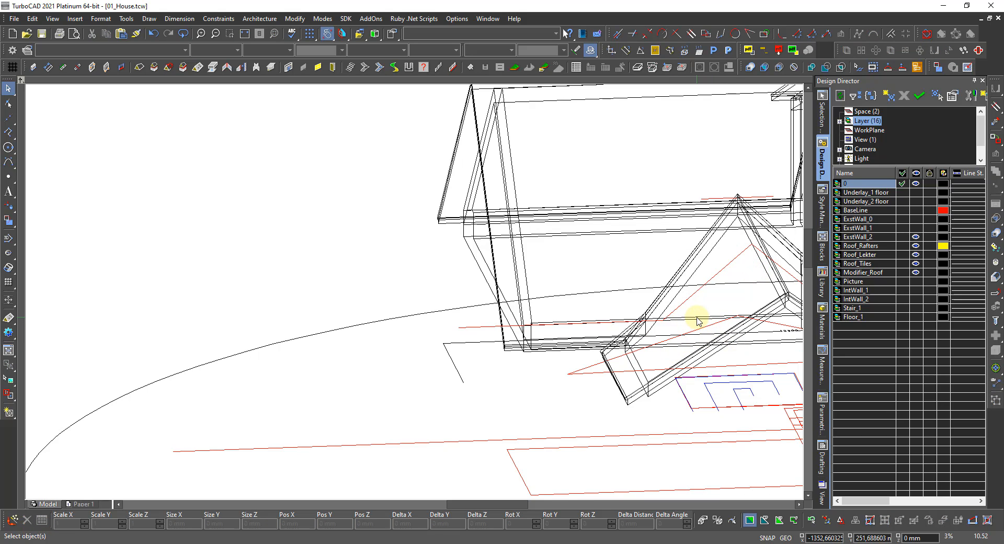
Cut the top of the front gable wall to the new gable polyline with the Top Wall Modifier
click(92, 67)
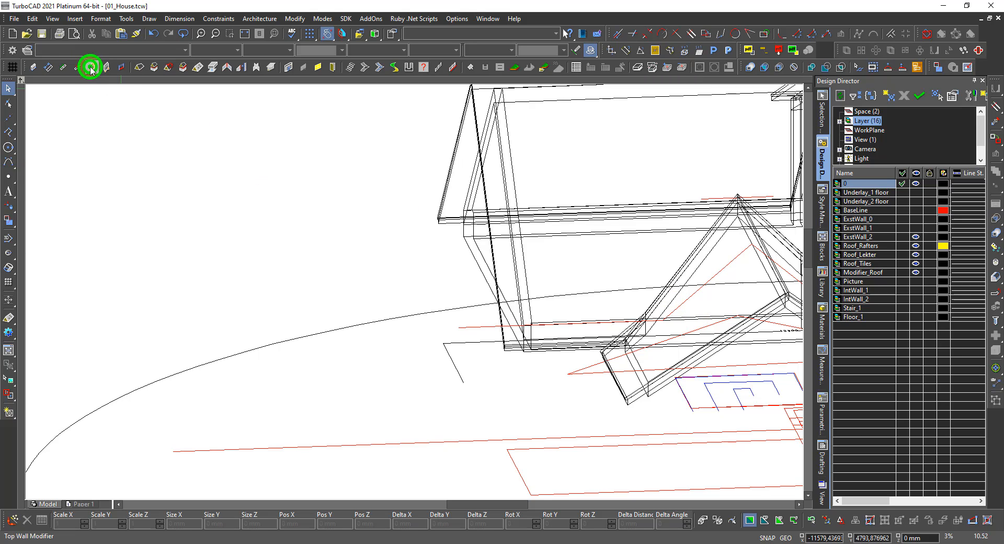
click(708, 317)
right_click(715, 278)
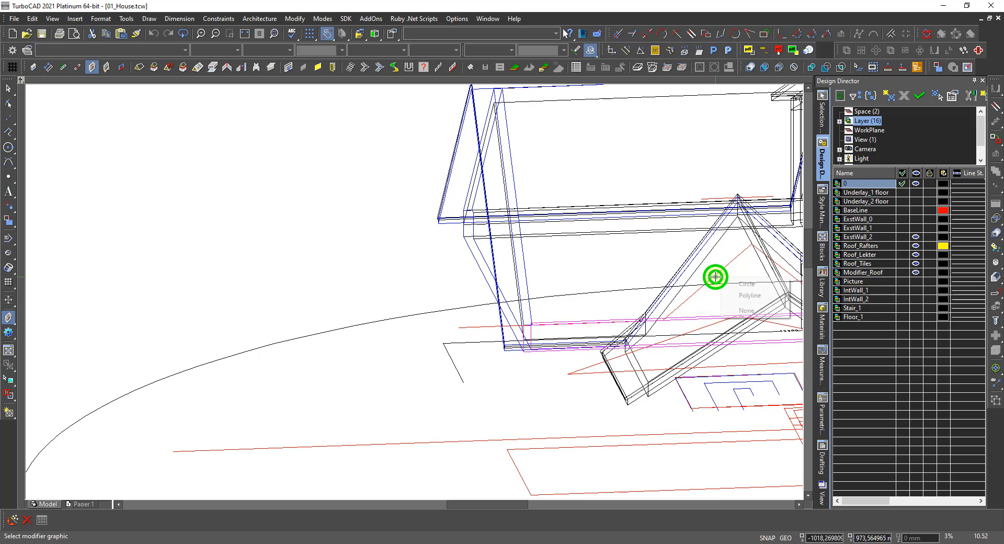
click(747, 295)
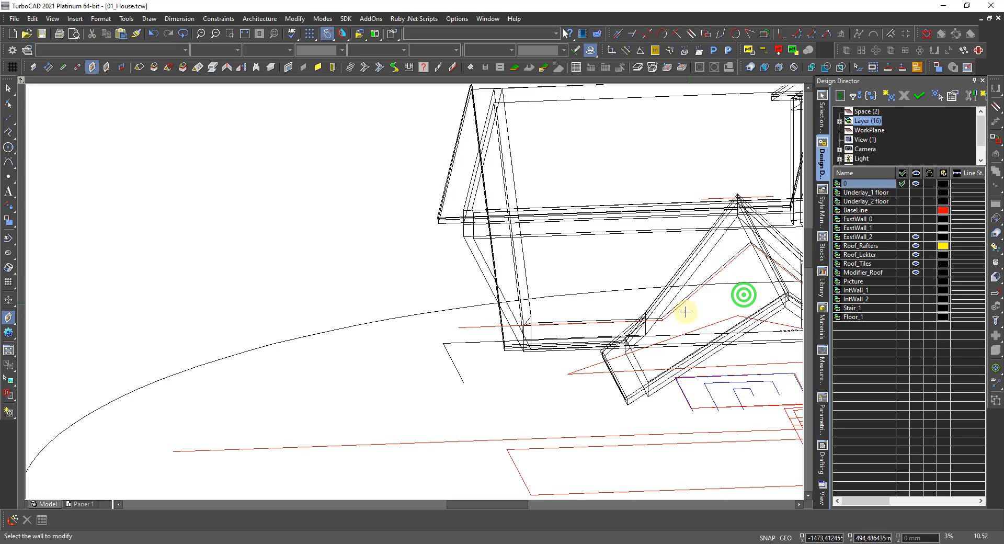
Examine the reshaped front gable wall and the whole roof in hidden line display from the front and at an angle
right_click(669, 305)
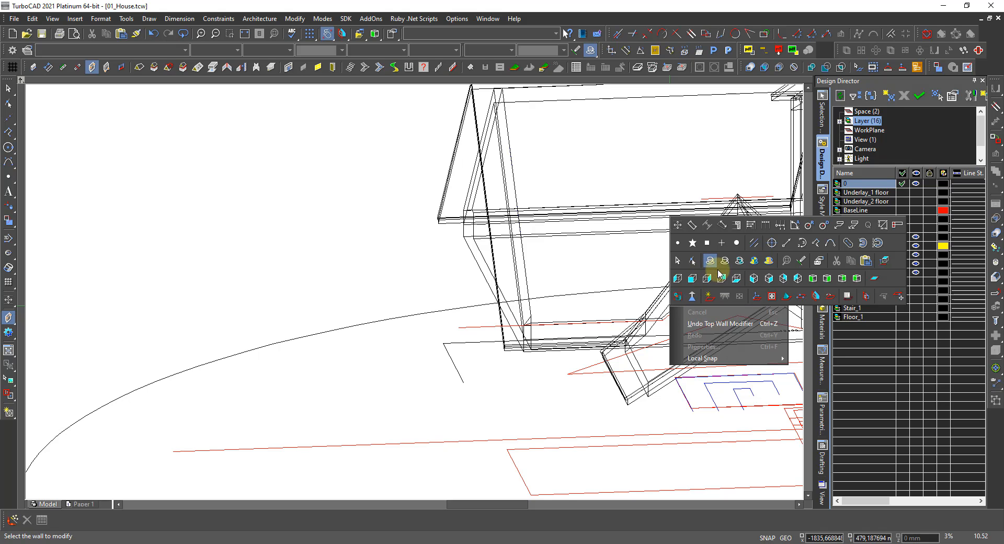
click(692, 278)
scroll(692, 278, up, 5)
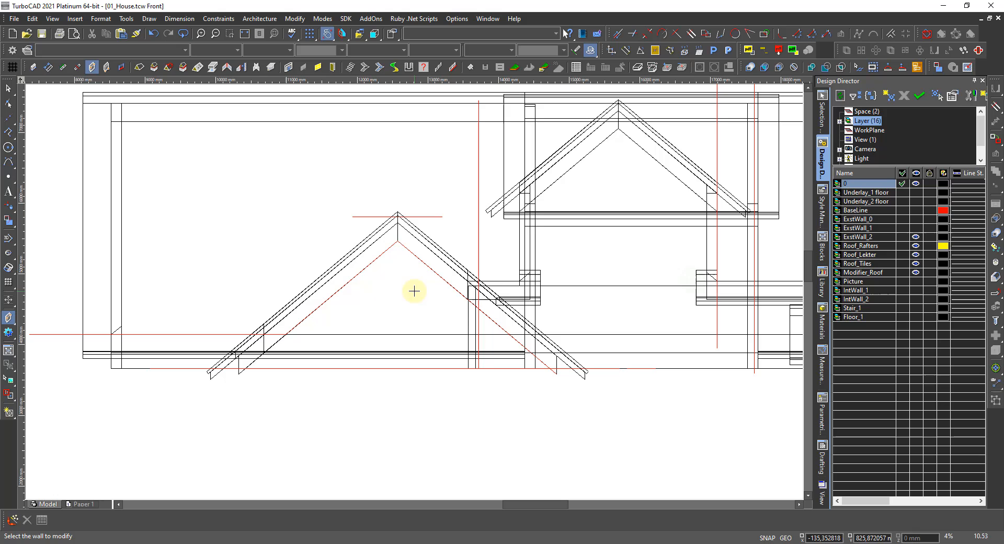
right_click(384, 309)
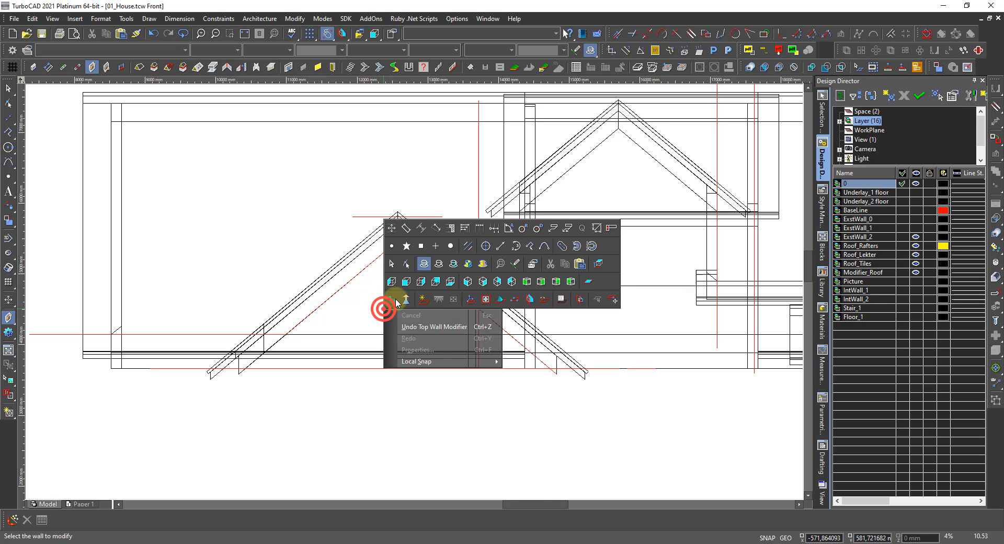
click(438, 268)
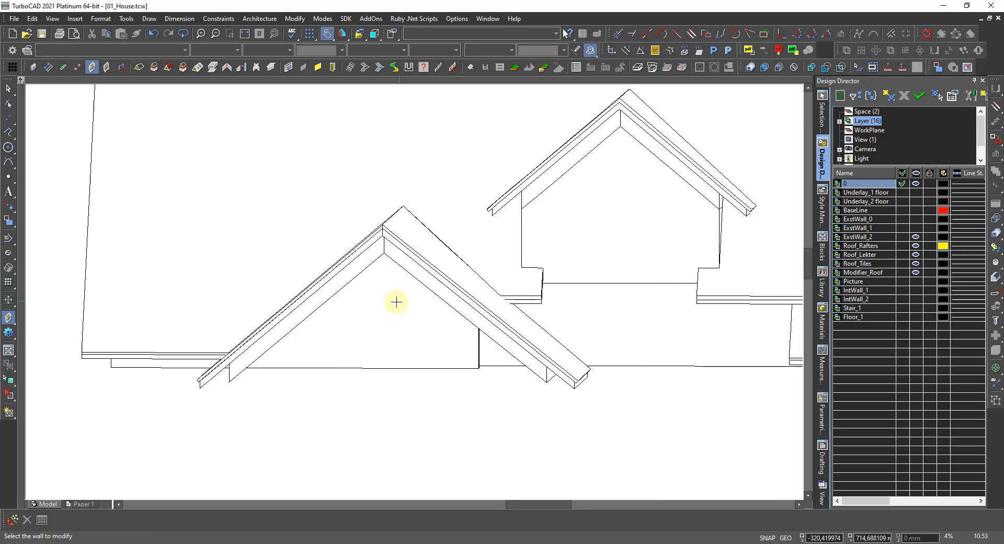
mouse_move(396, 302)
shift+middle_down()
mouse_move(363, 304)
mouse_move(410, 306)
mouse_move(389, 294)
shift+middle_up()
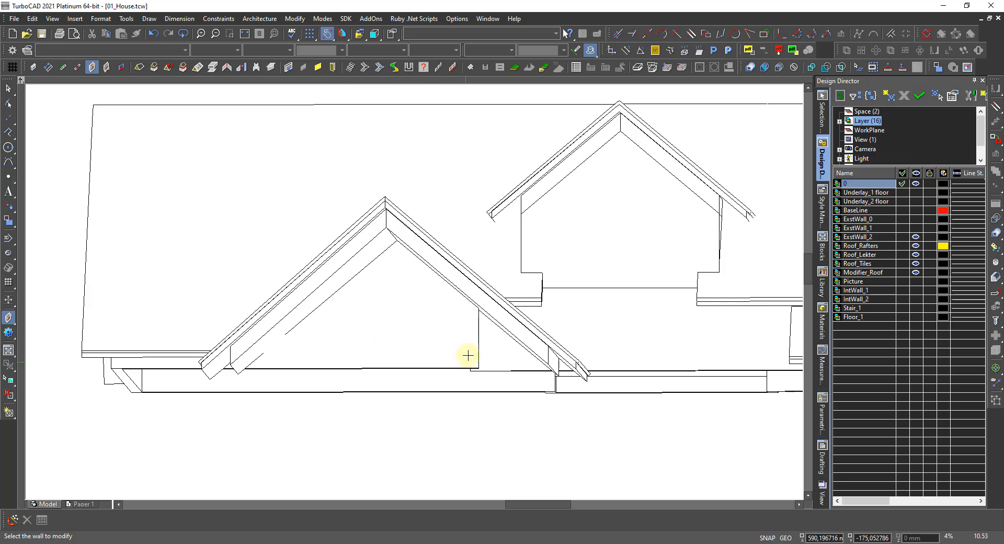
scroll(94, 320, down, 2)
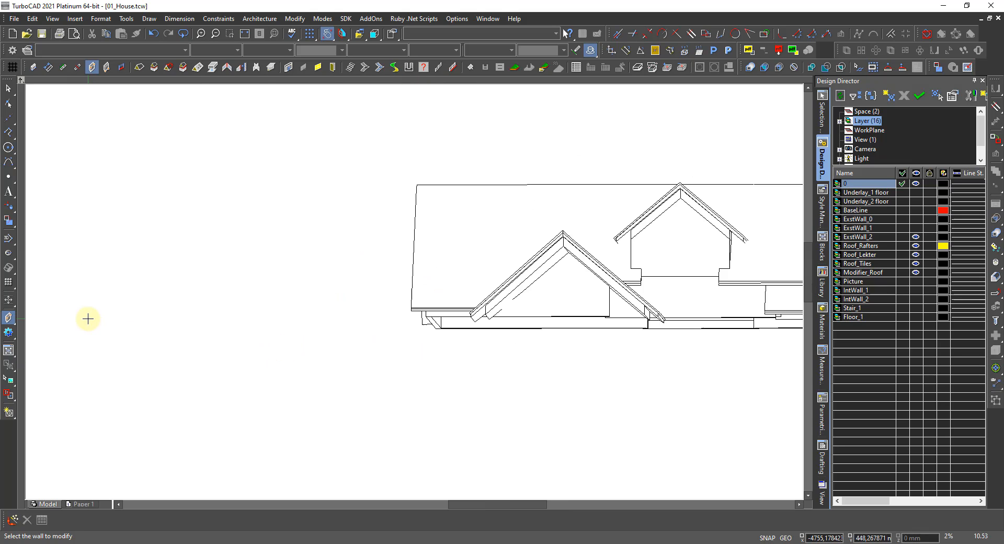
scroll(694, 277, down, 2)
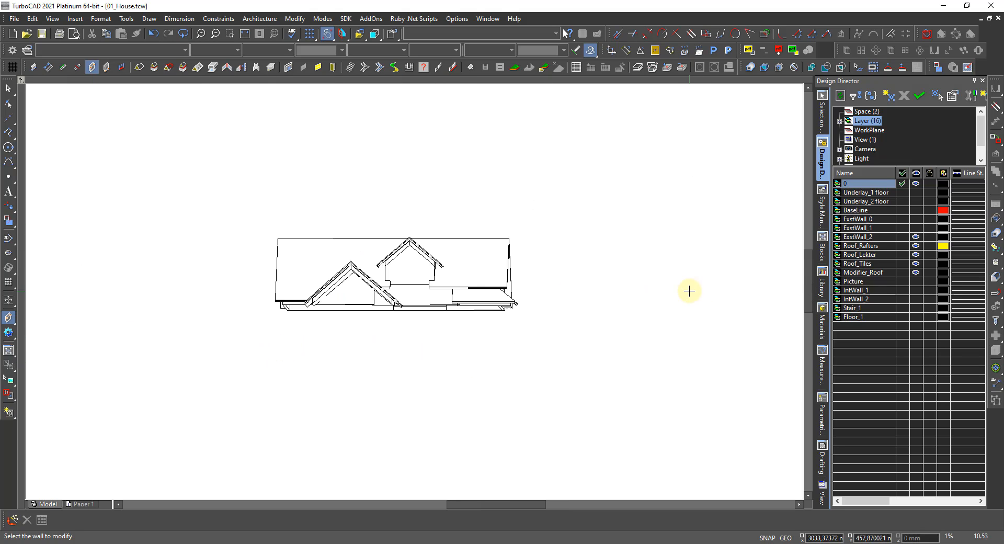
mouse_move(484, 274)
shift+middle_down()
mouse_move(404, 331)
mouse_move(357, 337)
shift+middle_up()
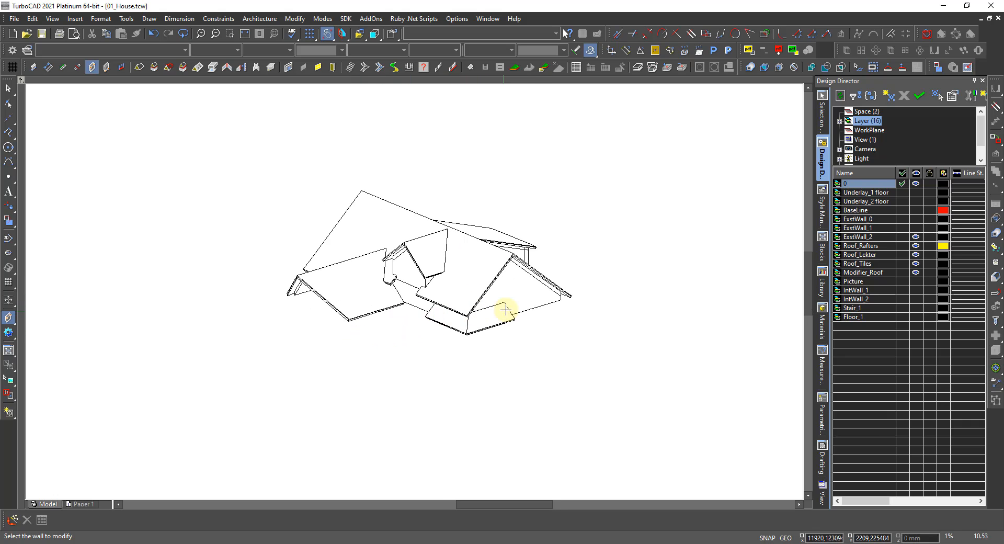
scroll(455, 282, up, 2)
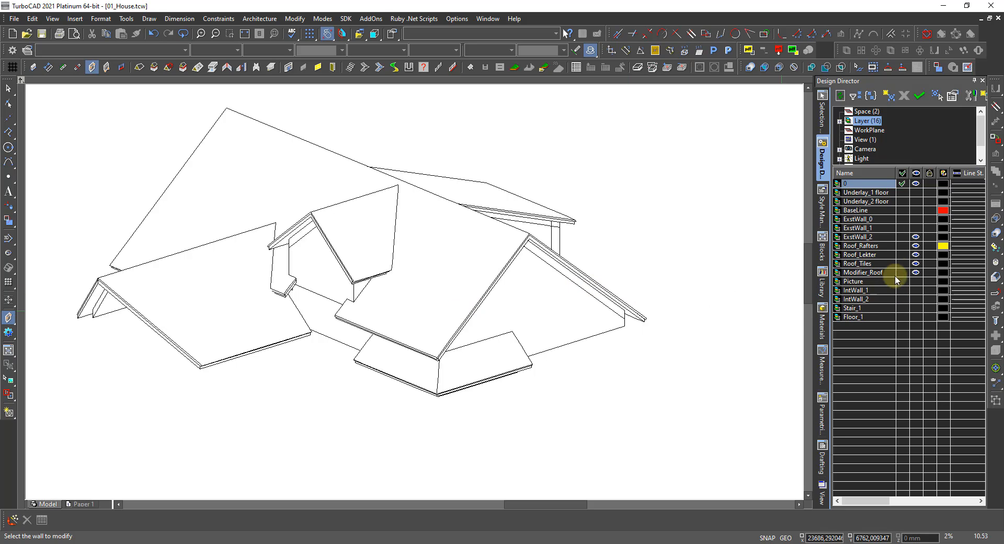
Hide the Roof_Rafters, Roof_Lekter and Roof_Tiles layers and switch to the world plan view
click(915, 263)
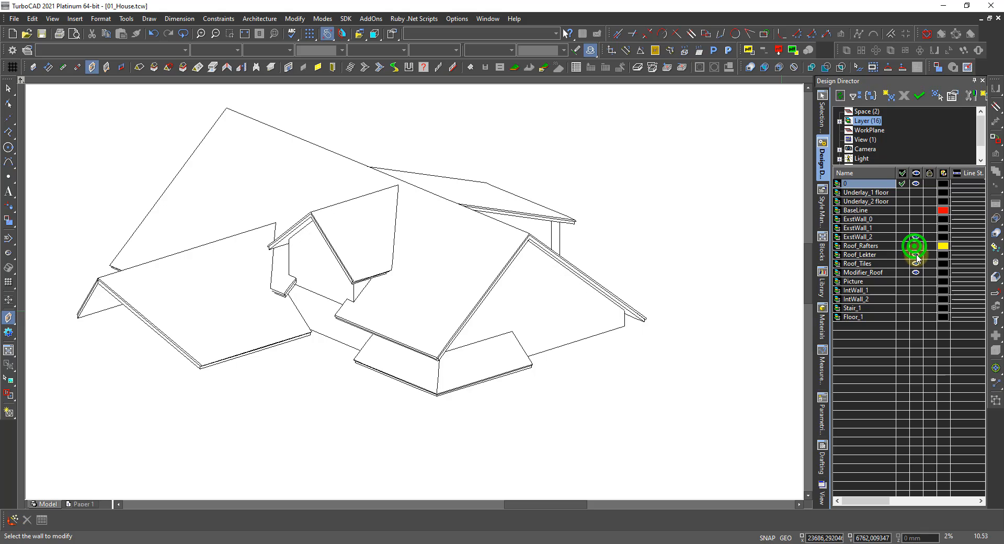
click(915, 272)
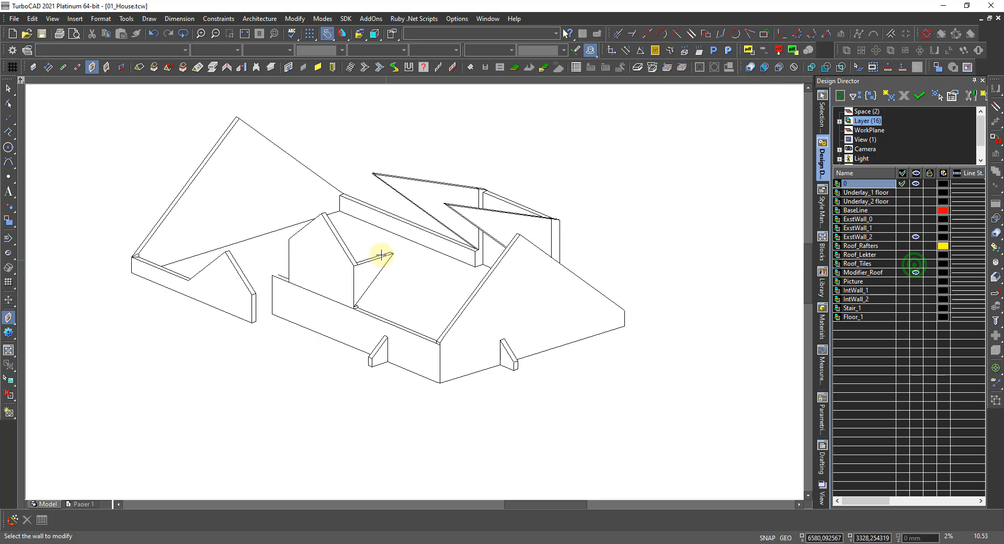
right_click(365, 249)
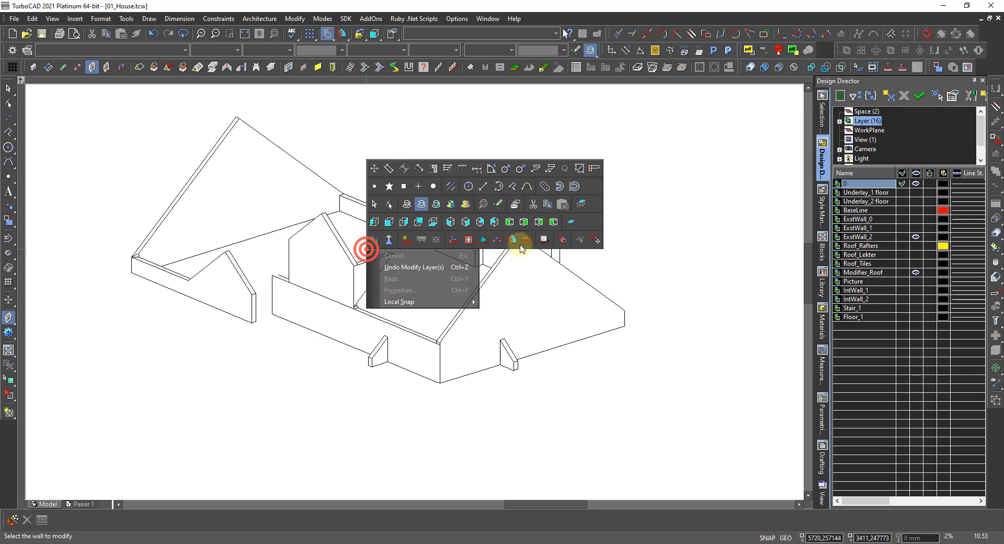
click(581, 206)
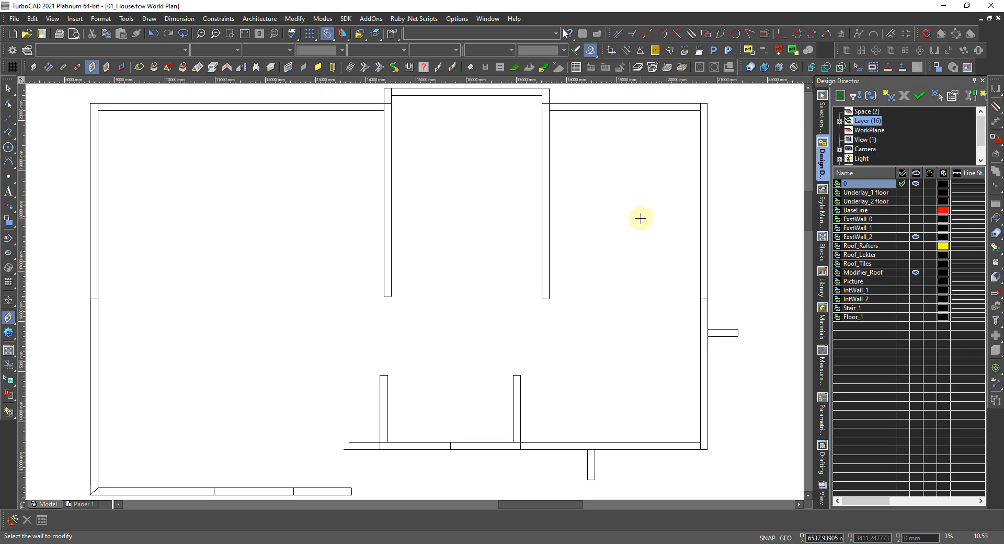
Set the workplane from the rear exterior wall and try to pick a room area for a slab bounded by the walls
click(636, 68)
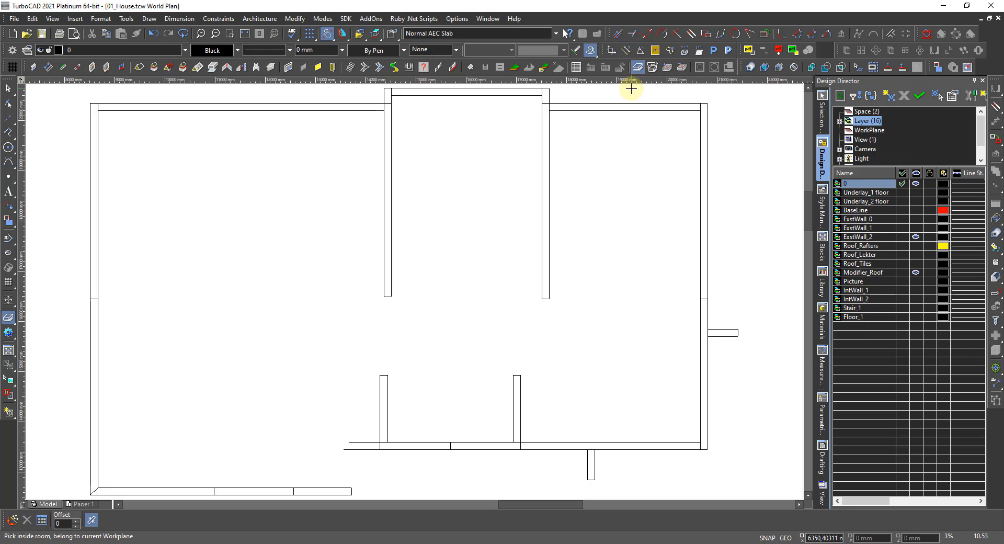
right_click(631, 88)
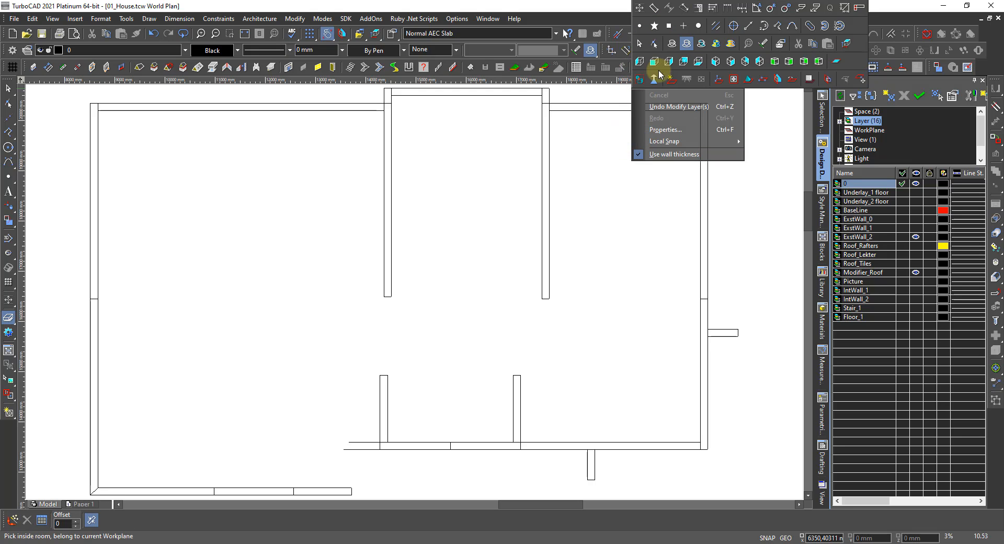
click(748, 84)
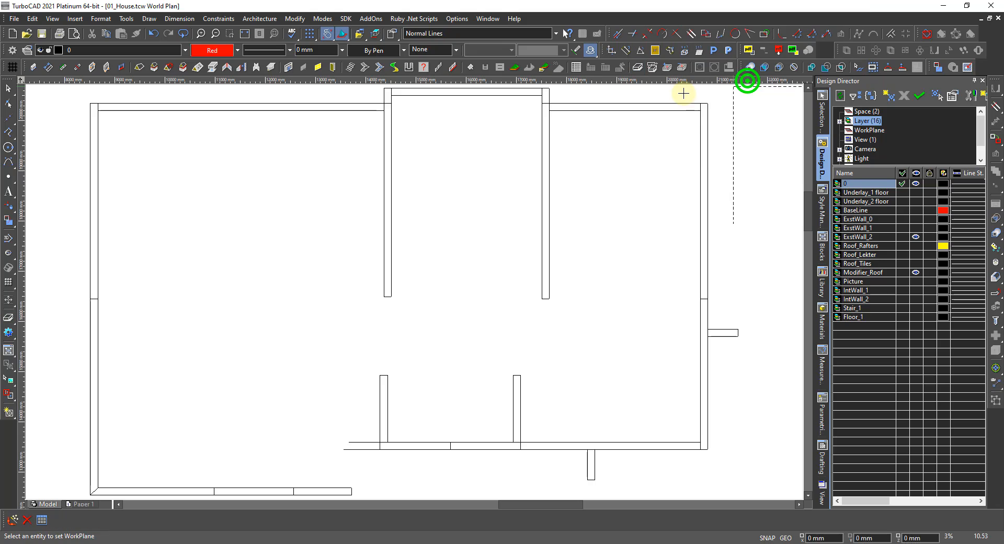
click(645, 104)
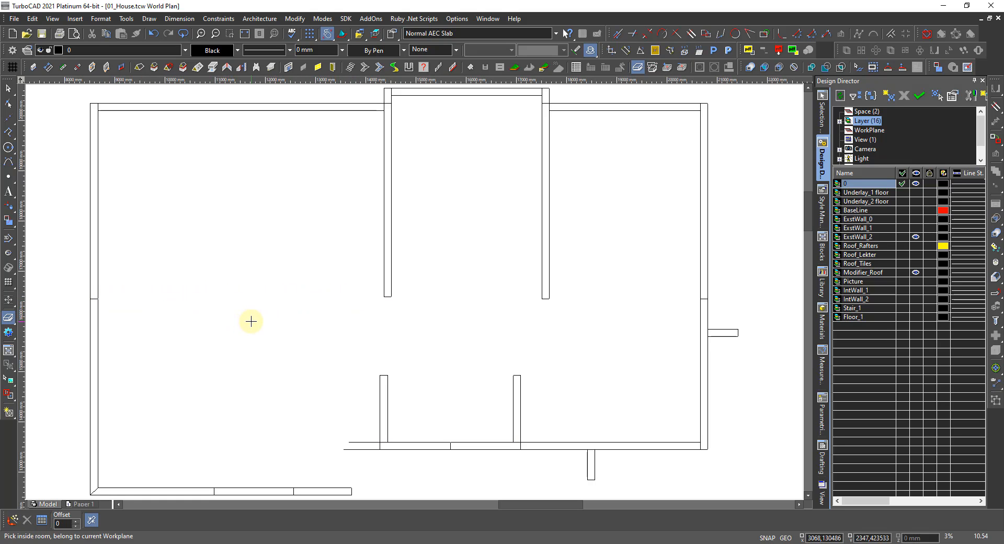
scroll(352, 404, down, 3)
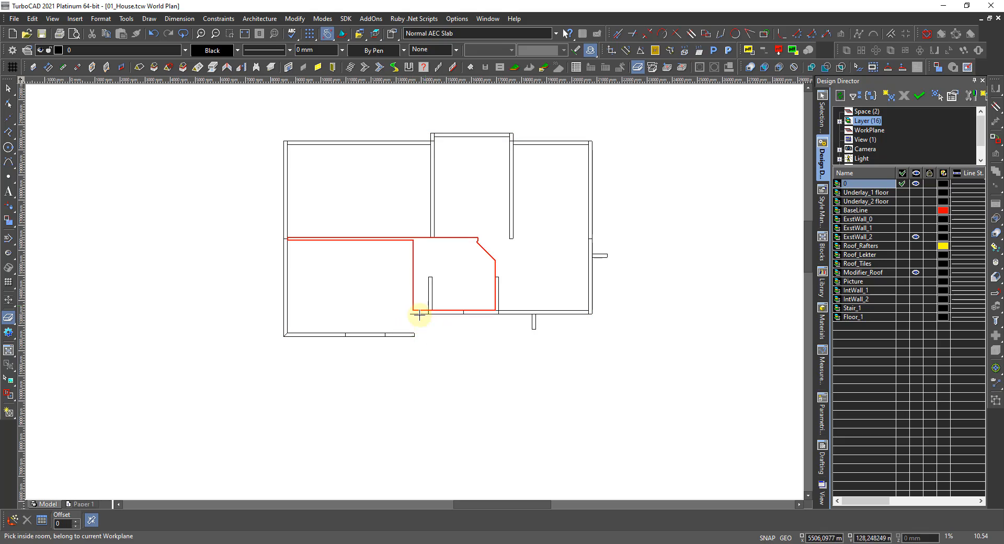
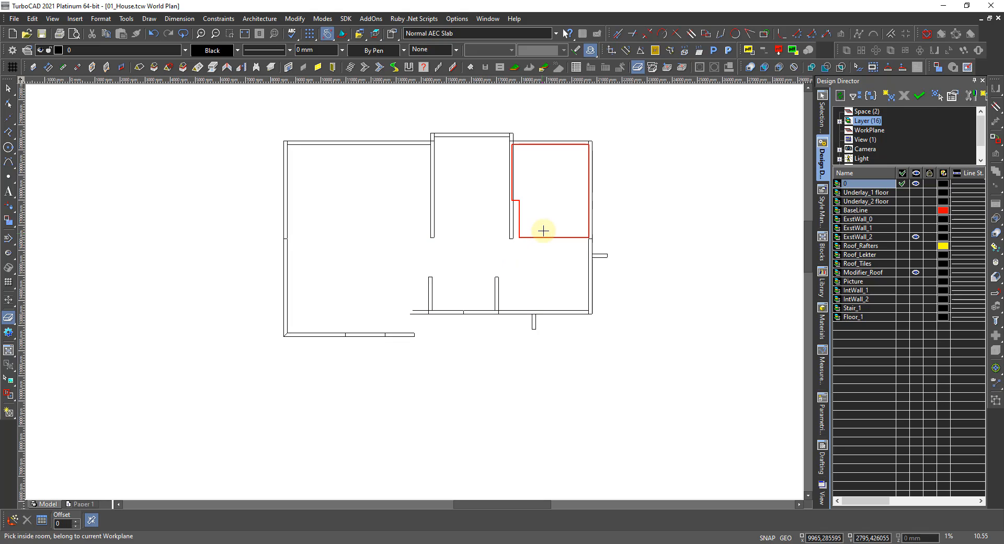
key(Escape)
Switch the plan to wireframe display and make the BaseLine category visible
right_click(672, 197)
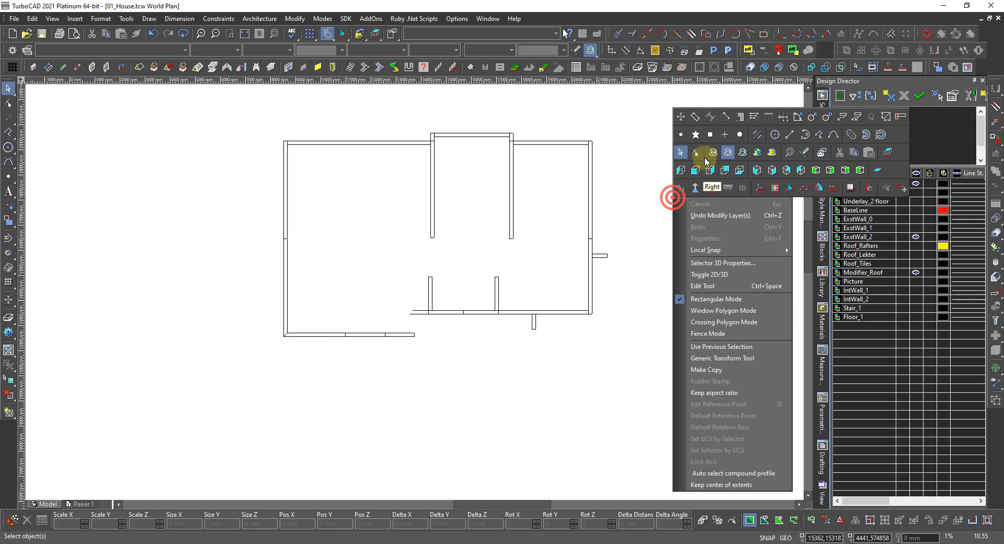
click(710, 152)
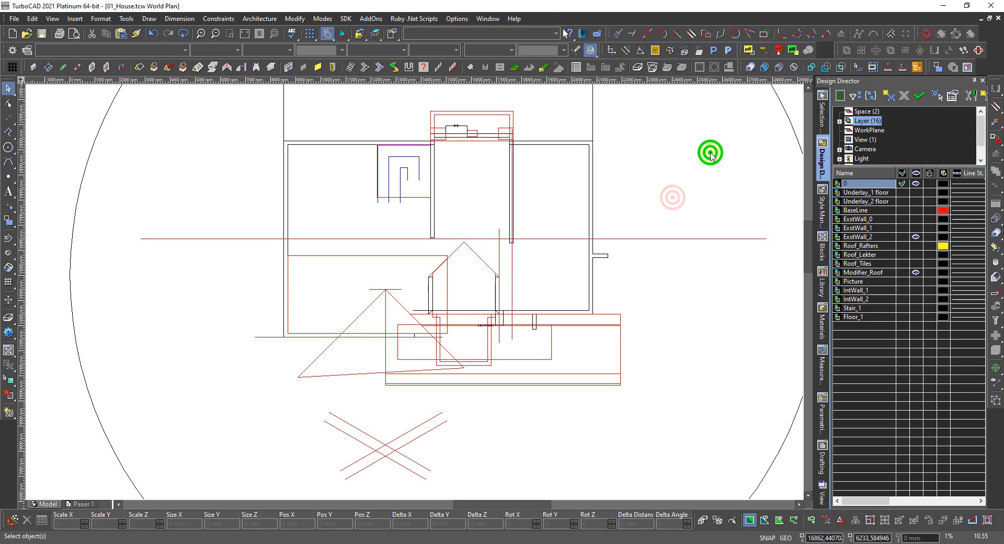
scroll(877, 133, down, 1)
click(866, 158)
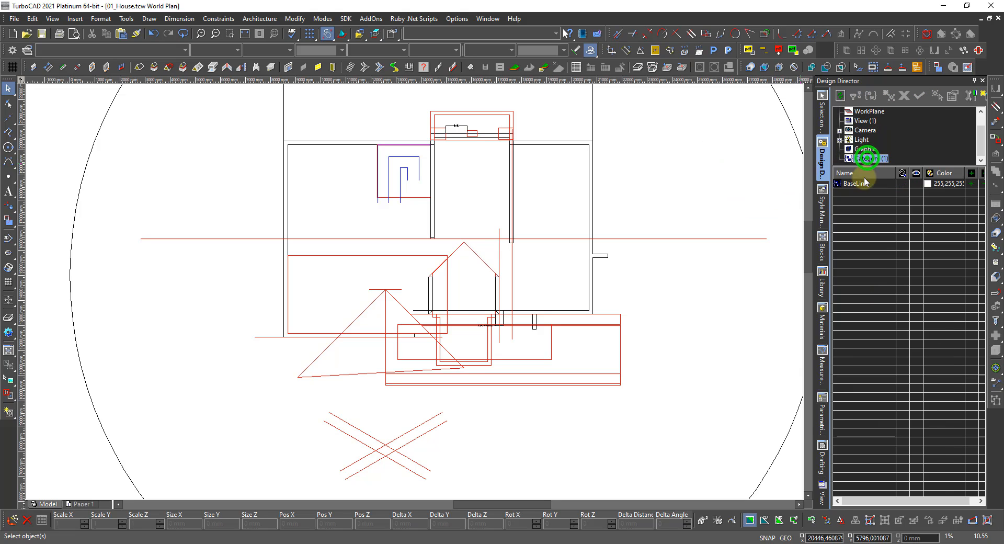
click(915, 184)
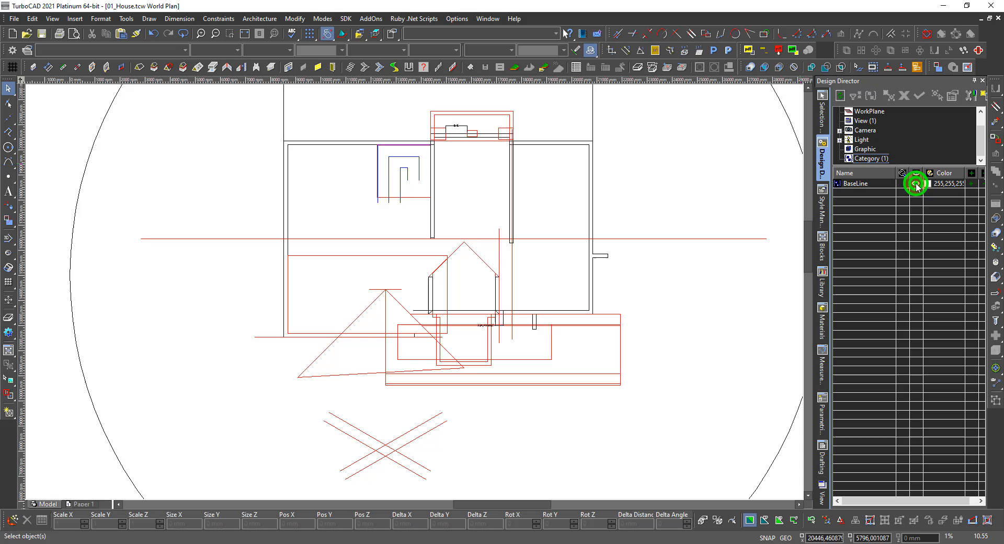
click(541, 140)
key(Escape)
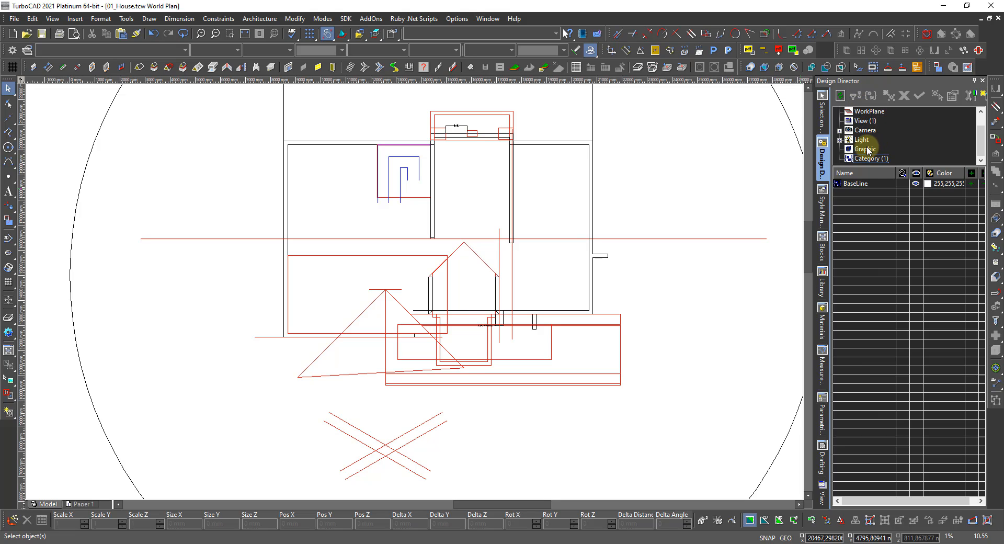
Make the BaseLine layer visible
scroll(865, 130, up, 1)
click(863, 121)
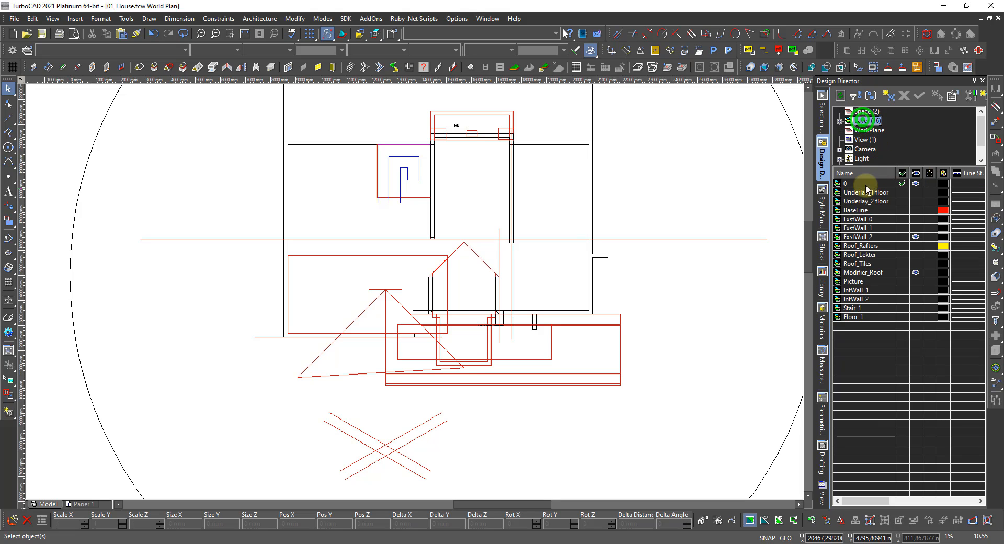
click(916, 210)
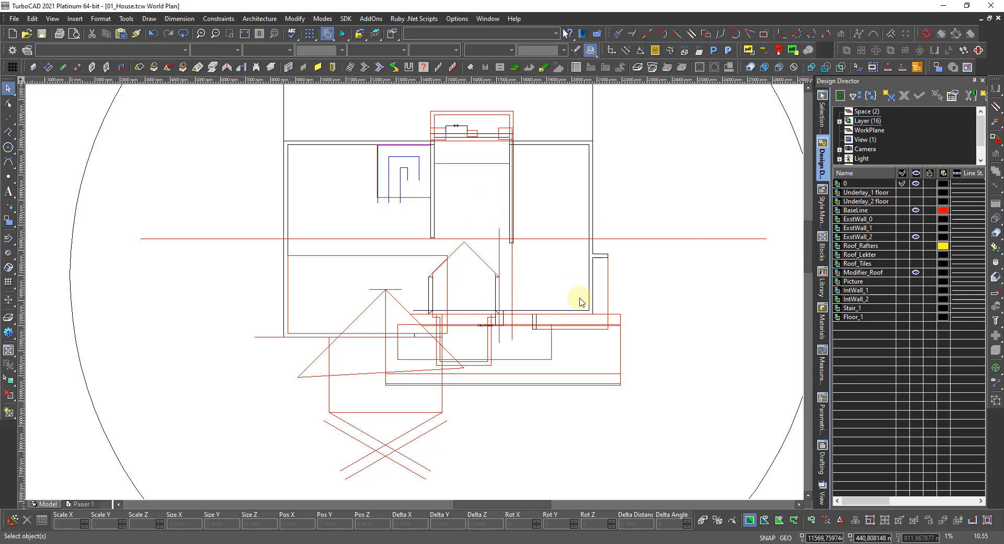
click(608, 279)
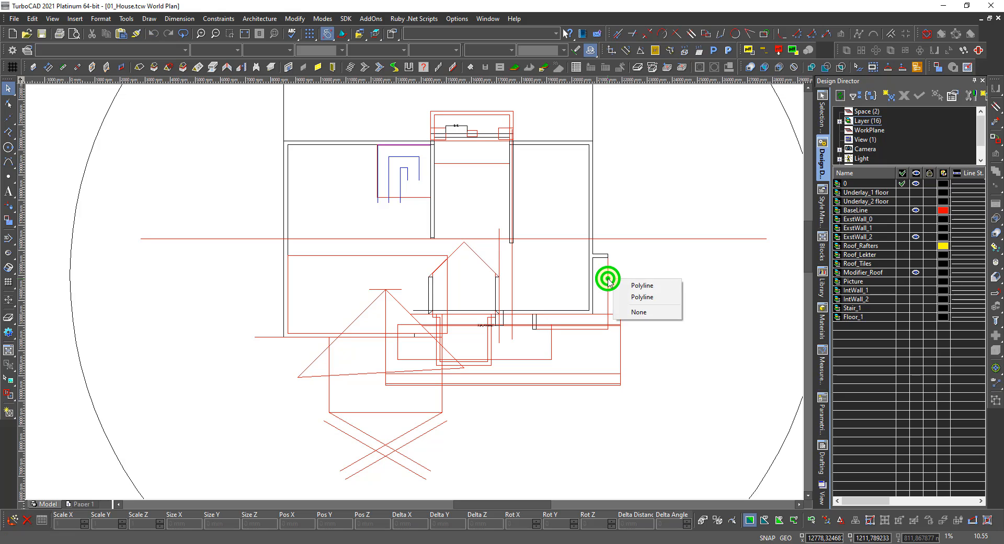
click(625, 297)
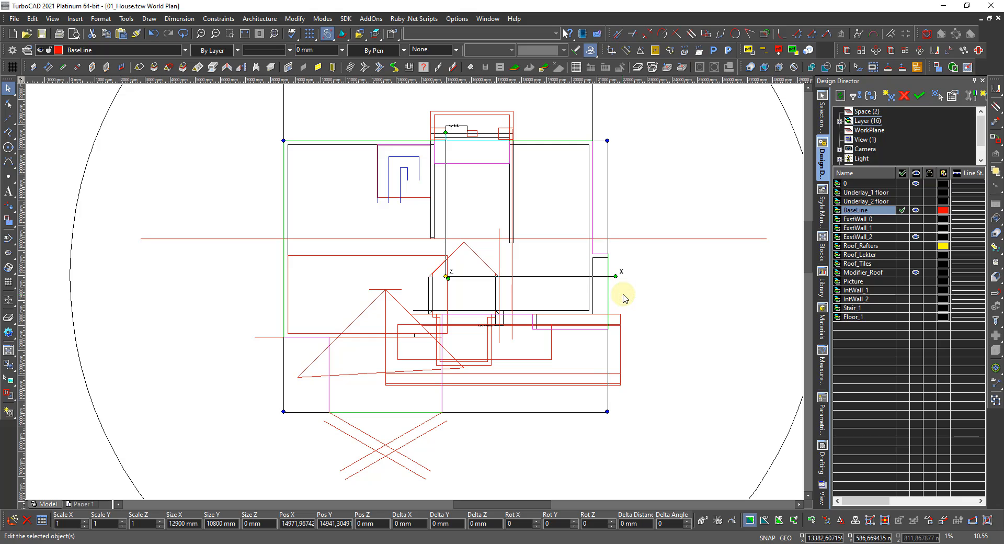
key(Escape)
Select the outer house outline polyline and remove it from the BaseLine category
click(608, 272)
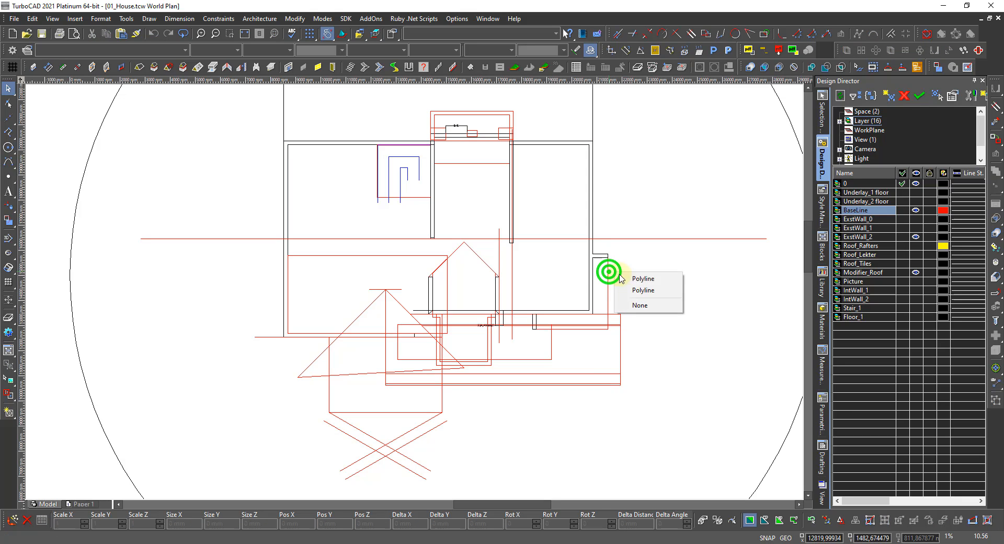
click(642, 279)
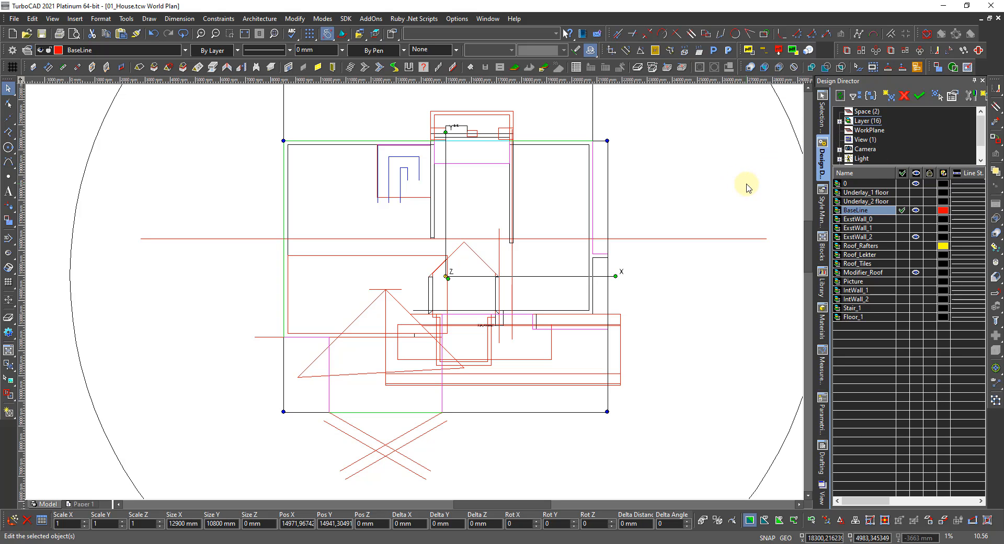
scroll(868, 161, down, 1)
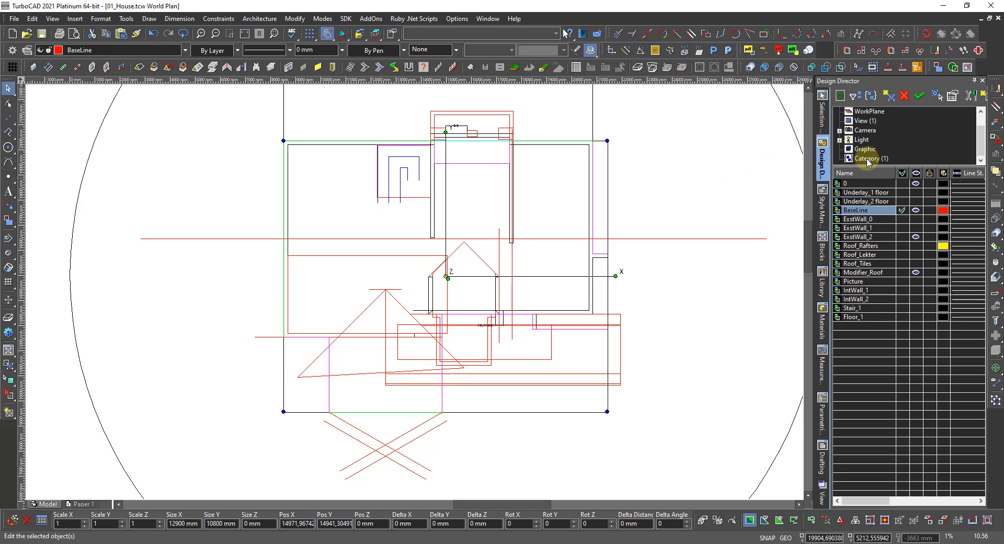
click(867, 159)
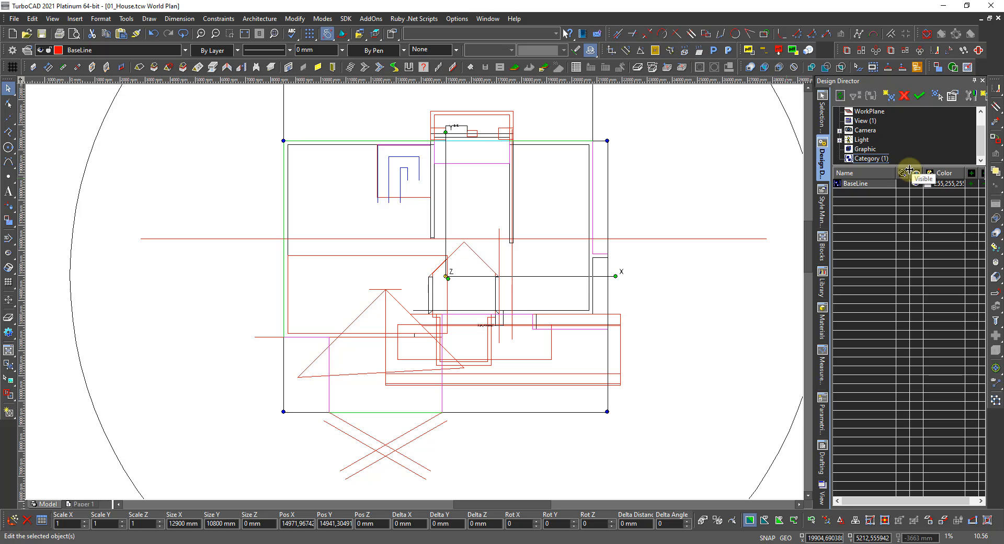
drag(909, 170, 893, 169)
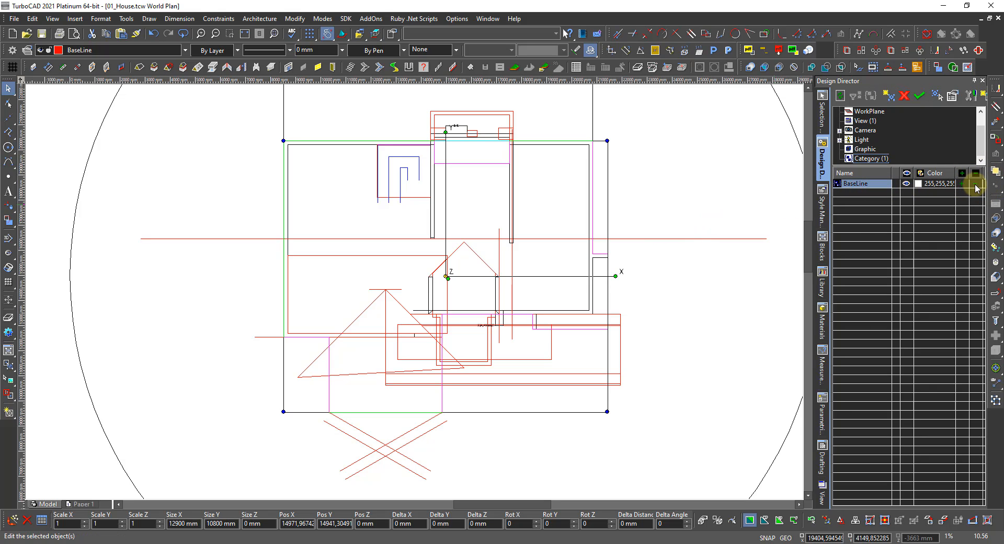
click(975, 185)
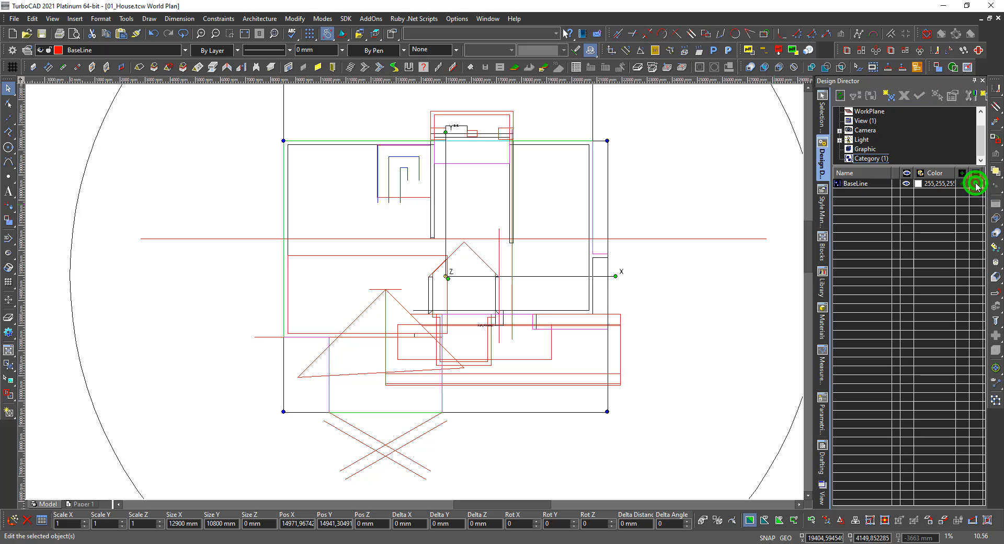
click(754, 175)
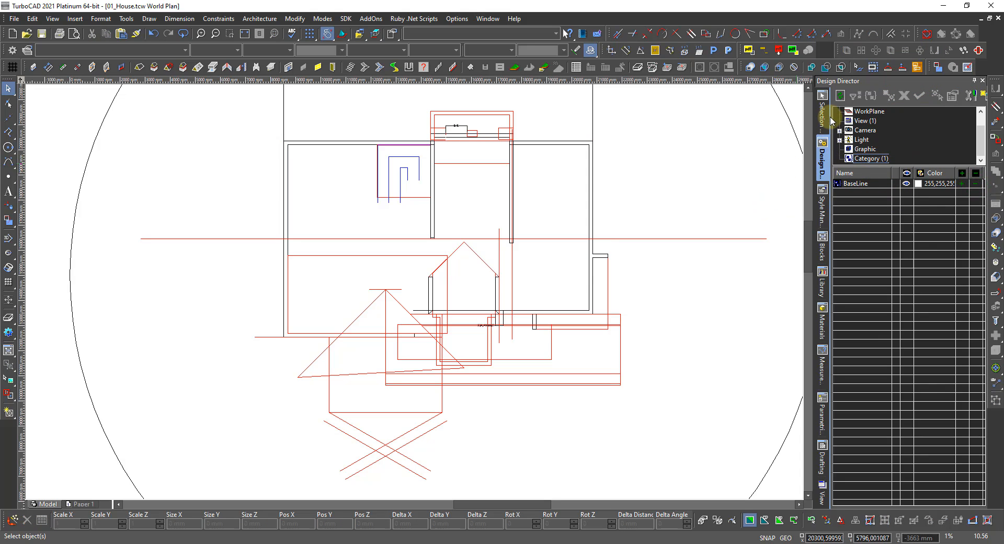
Move the outer house outline polyline from the BaseLine layer to layer 0
scroll(871, 128, up, 1)
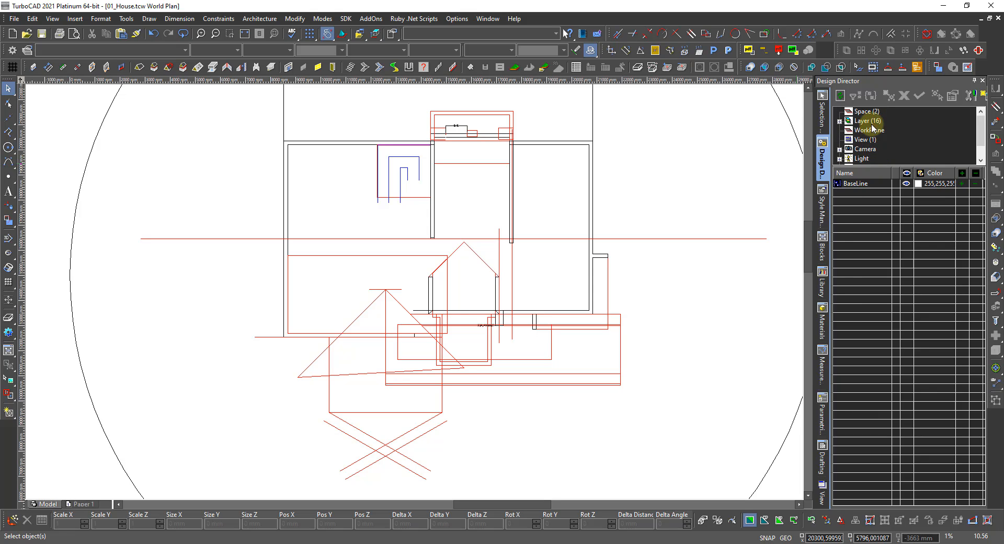
click(867, 121)
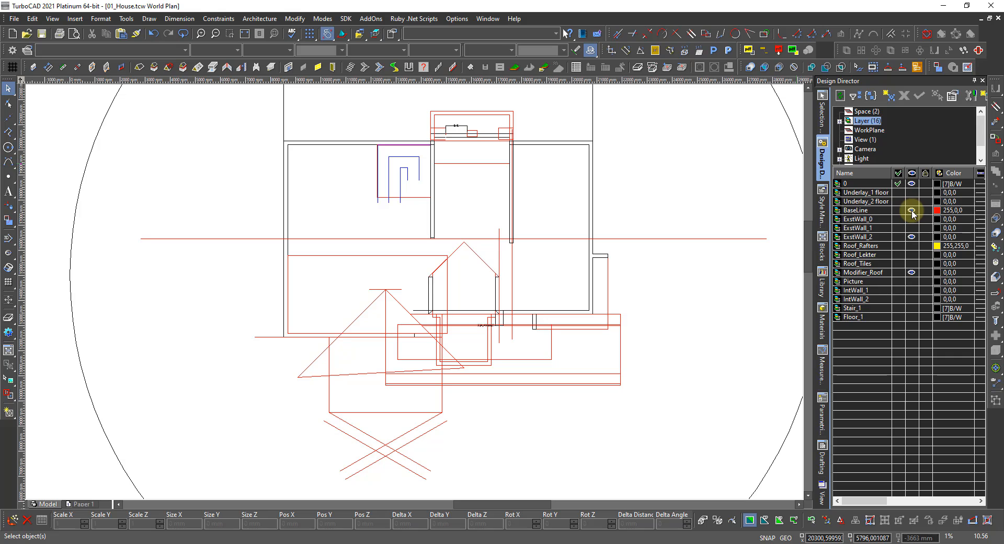
click(591, 213)
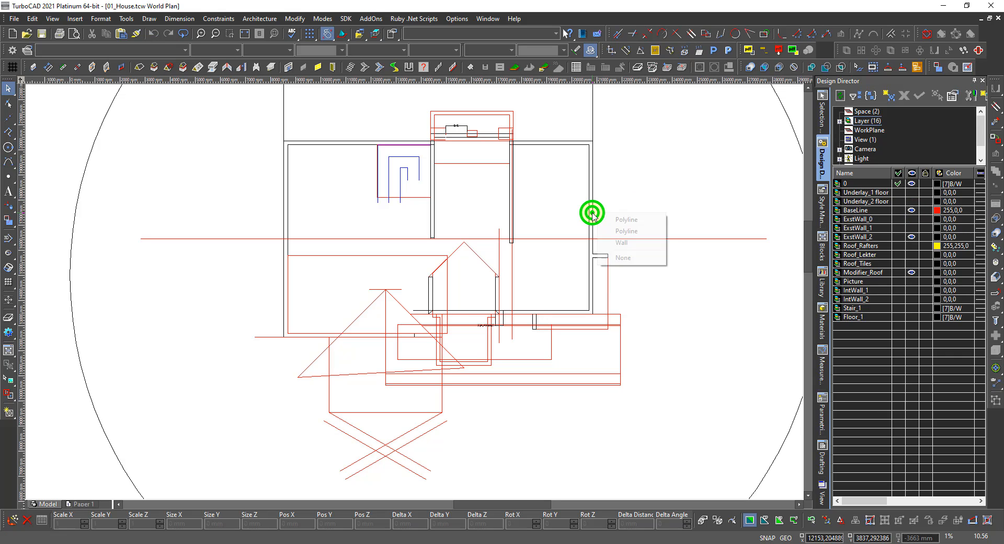
click(627, 232)
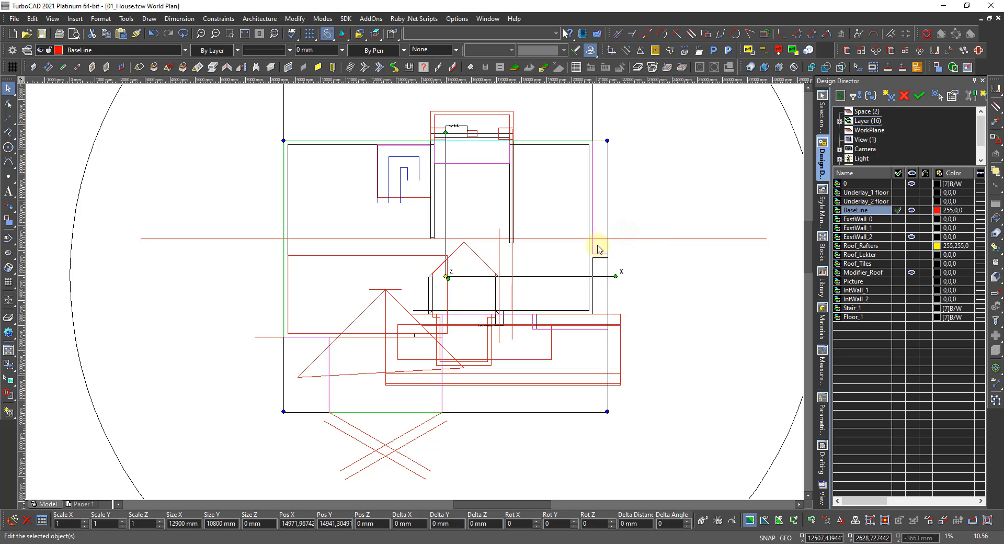
click(895, 183)
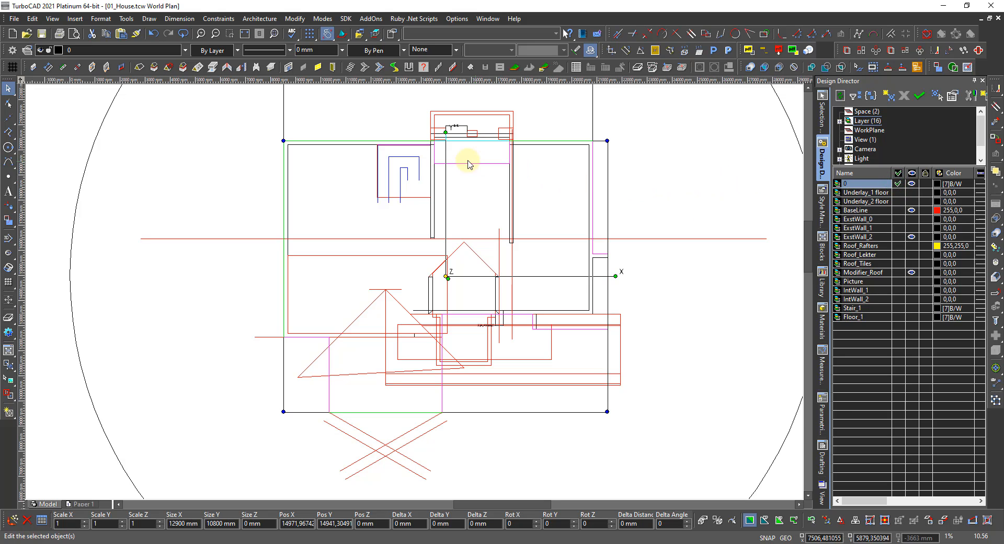
scroll(460, 150, up, 2)
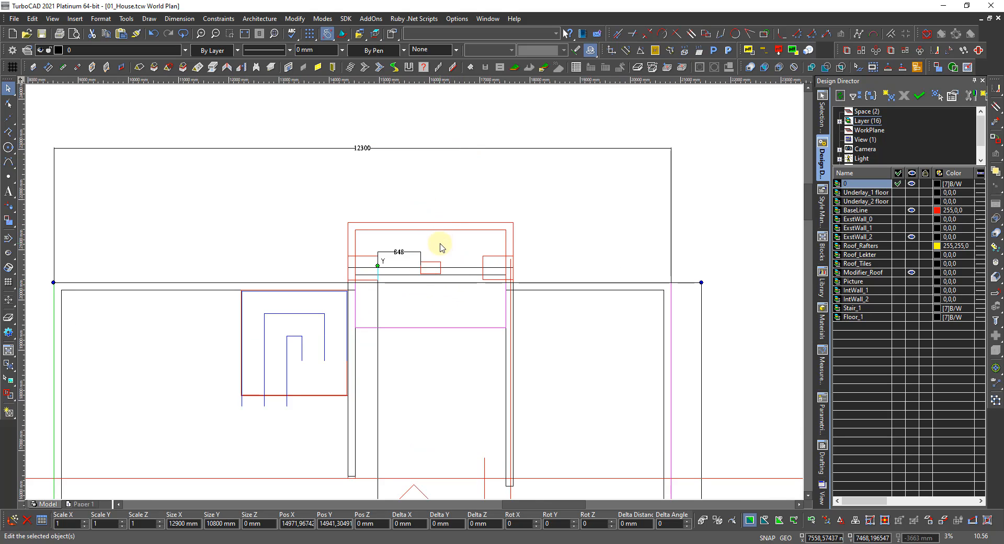
scroll(674, 333, down, 2)
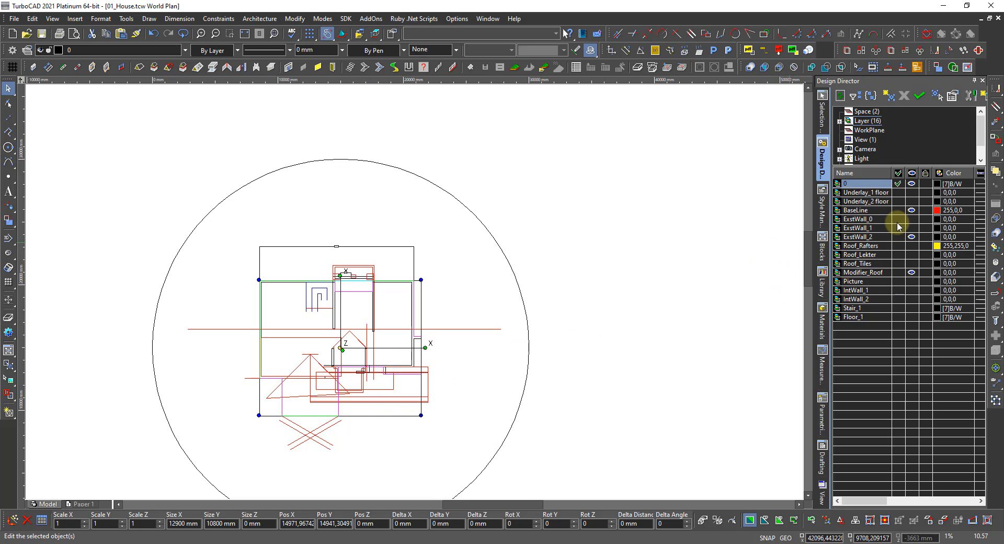
click(639, 223)
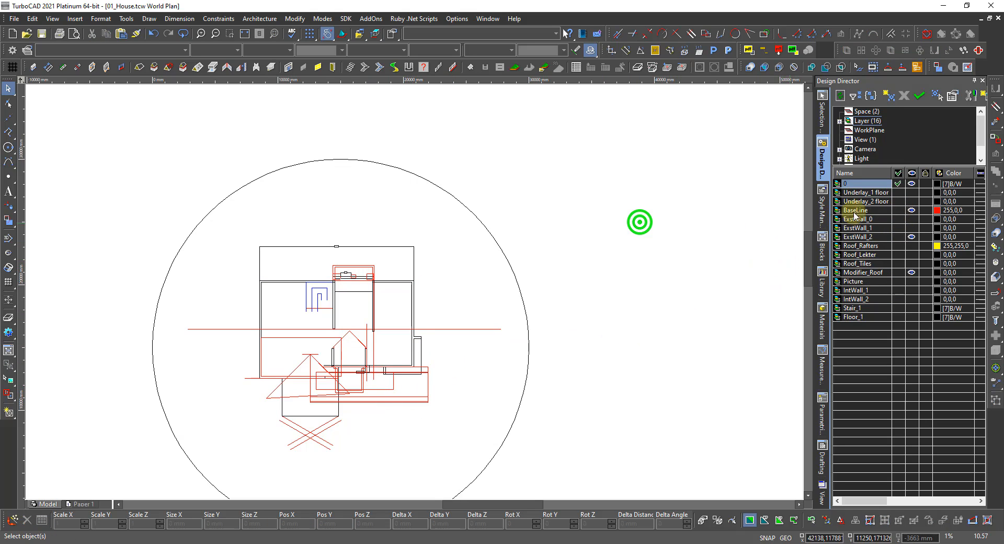
Hide the BaseLine layer and check that the outer house outline can still be selected
click(910, 212)
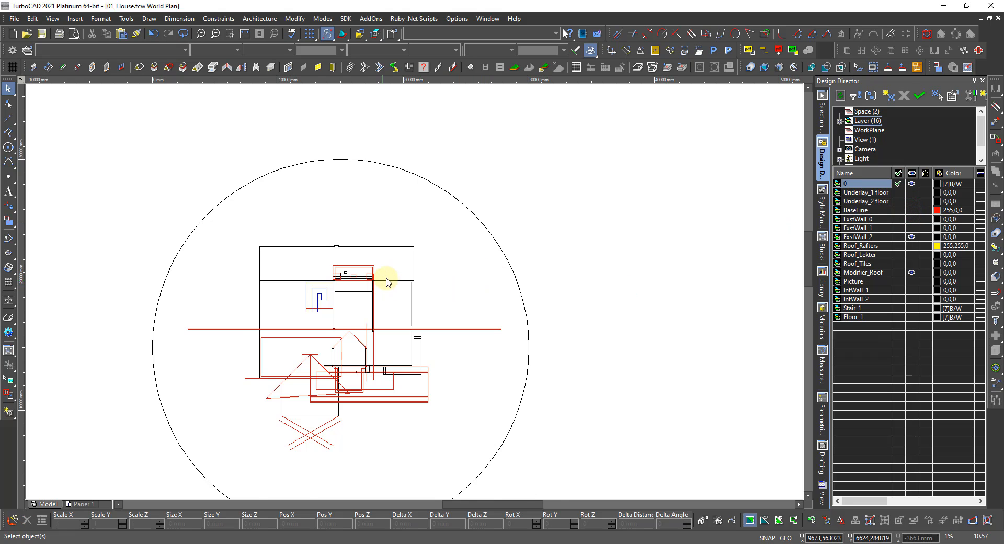
scroll(403, 285, up, 1)
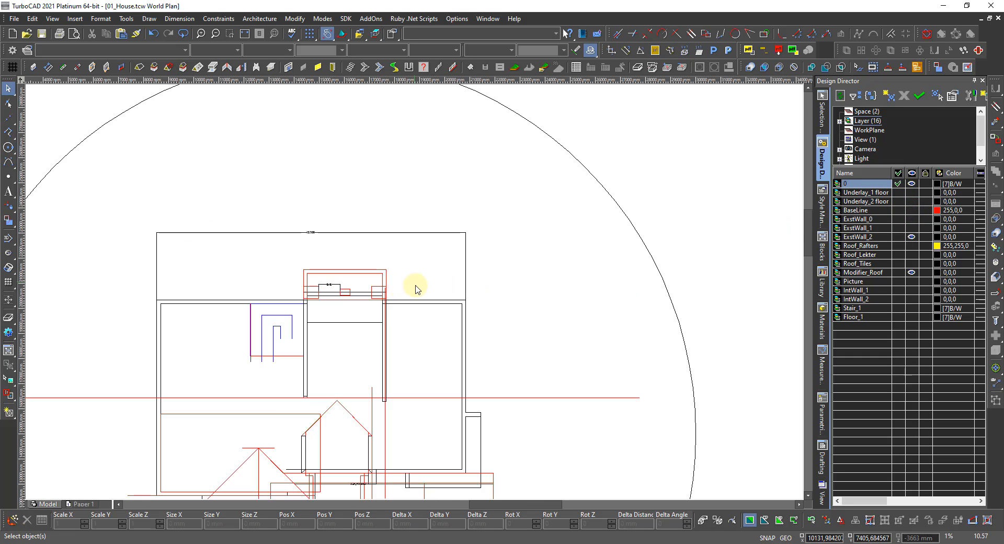
click(478, 425)
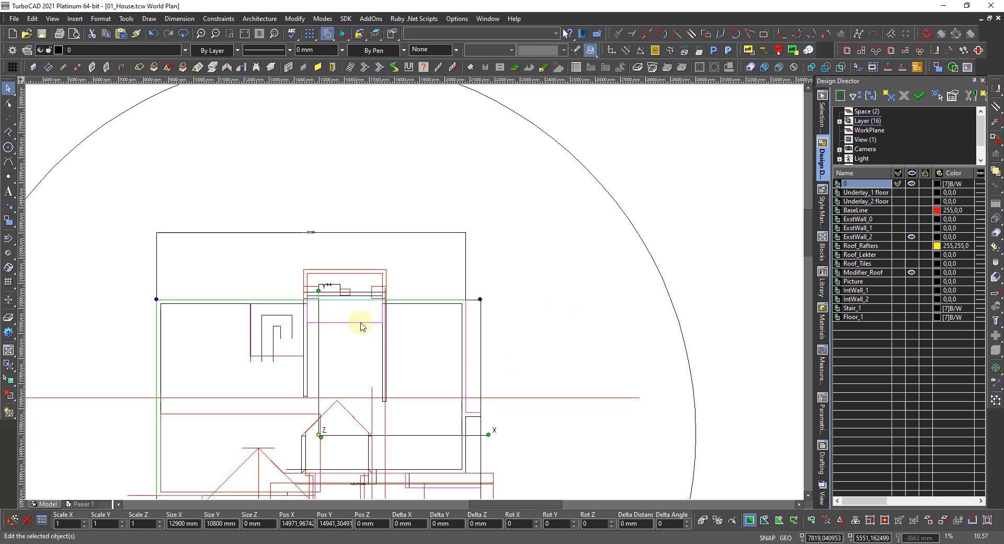
key(Escape)
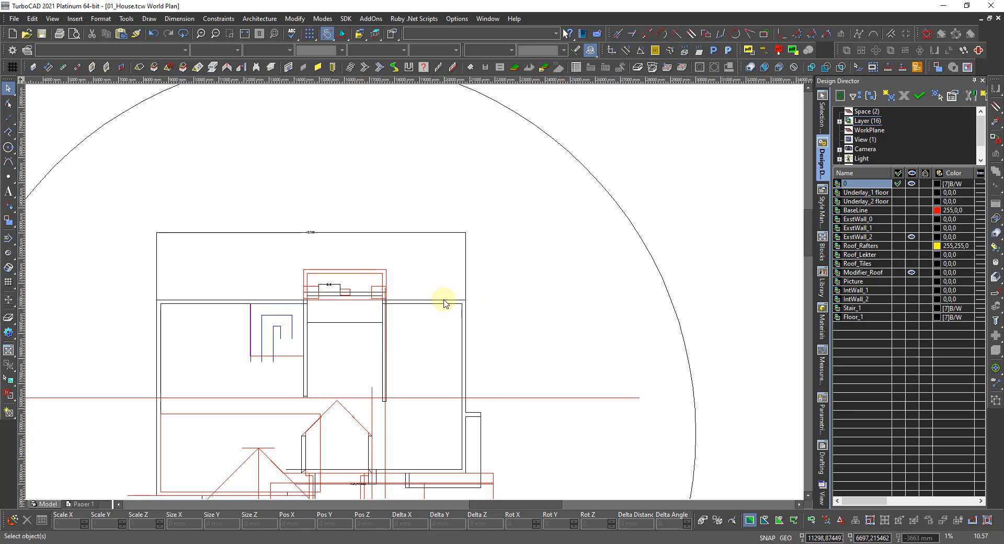
Set the workplane from the rear exterior wall and place the outer house outline polyline on it
click(444, 299)
click(473, 307)
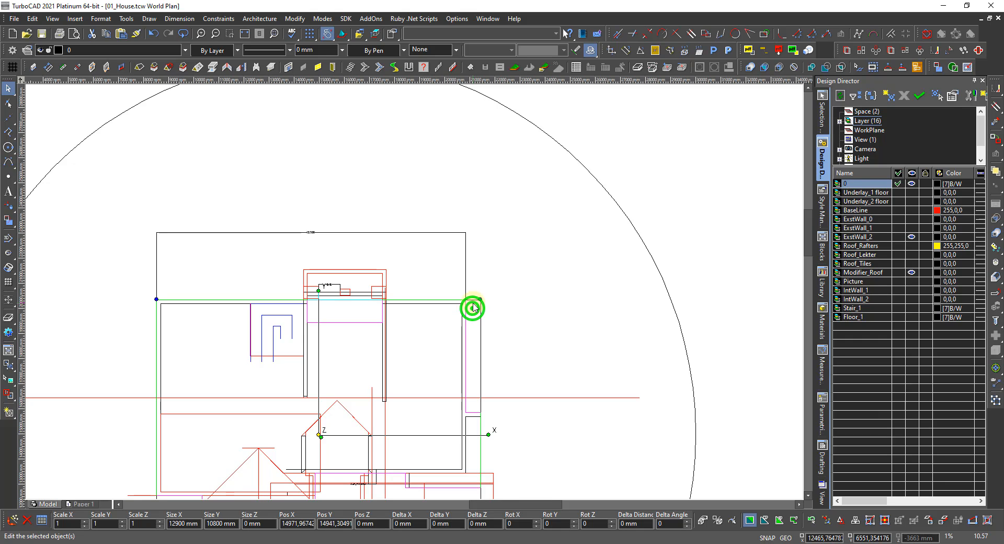
scroll(415, 307, up, 3)
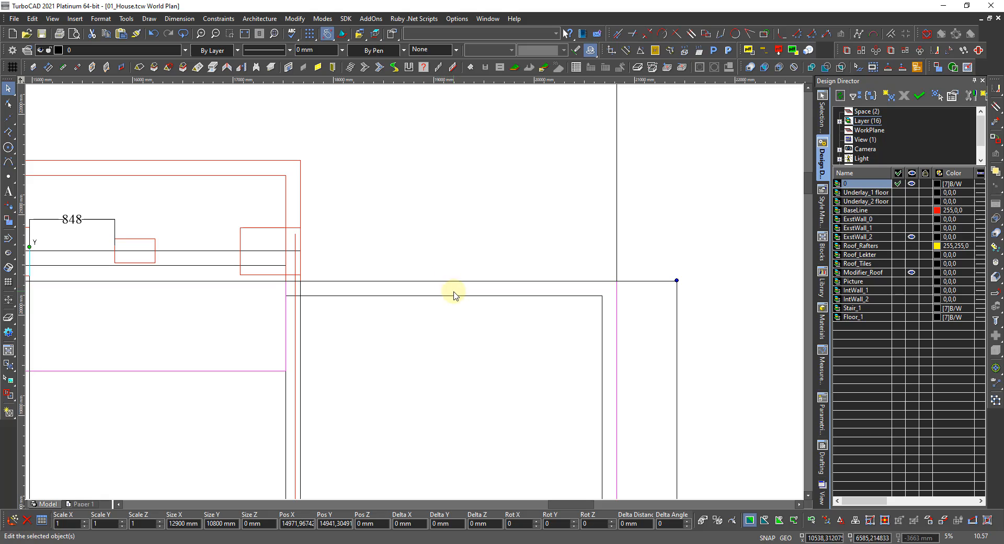
right_click(459, 336)
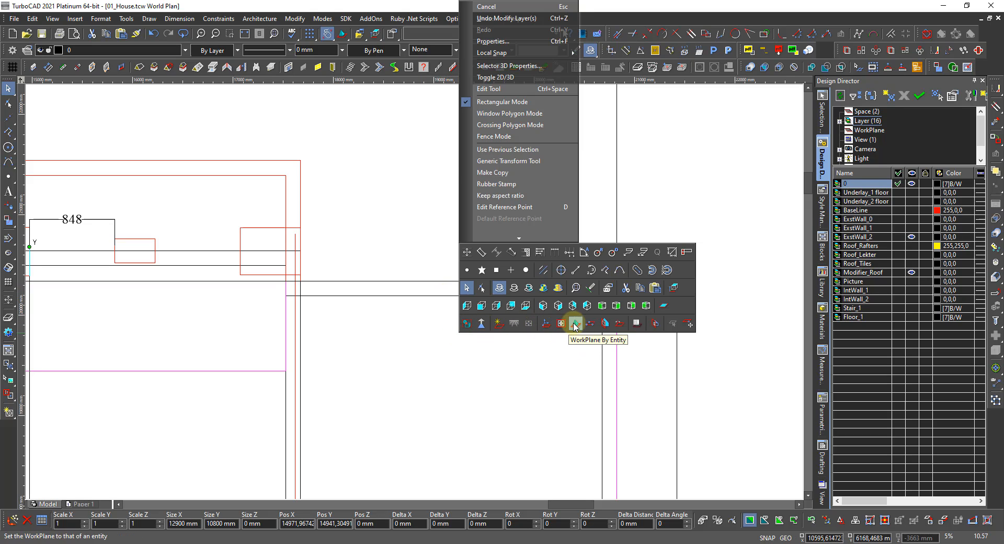
click(547, 328)
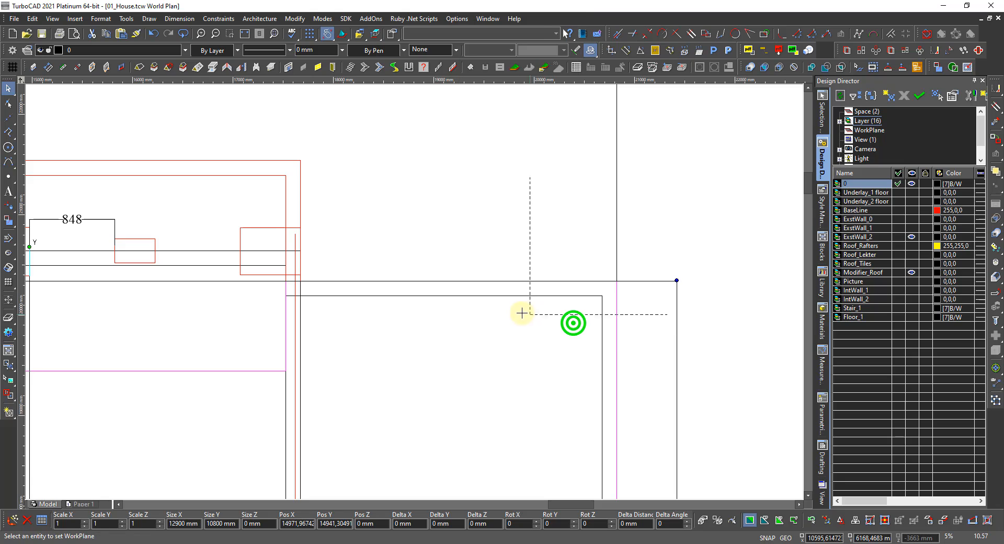
click(493, 295)
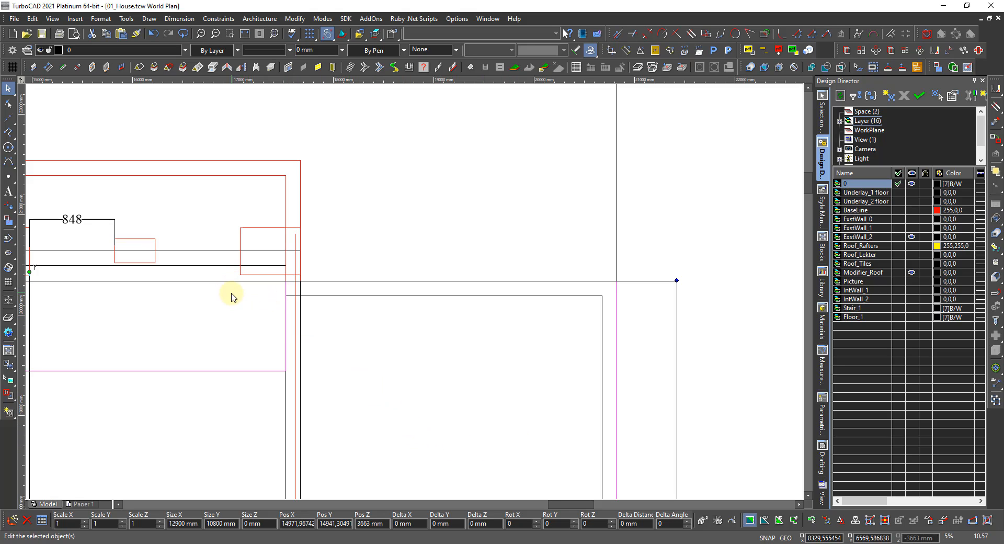
Open the outer house outline polyline for node editing with the Edit Tool
click(376, 230)
right_click(377, 235)
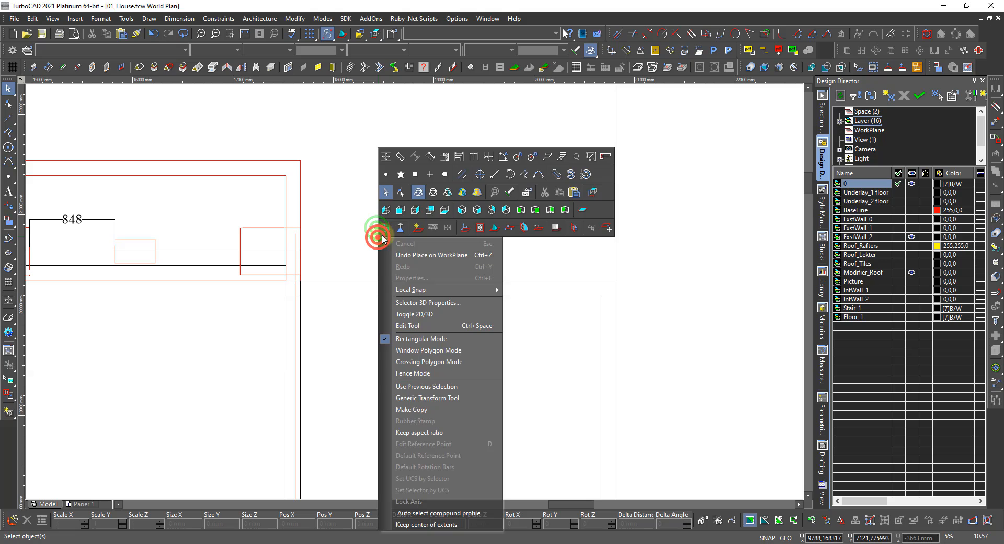
click(402, 197)
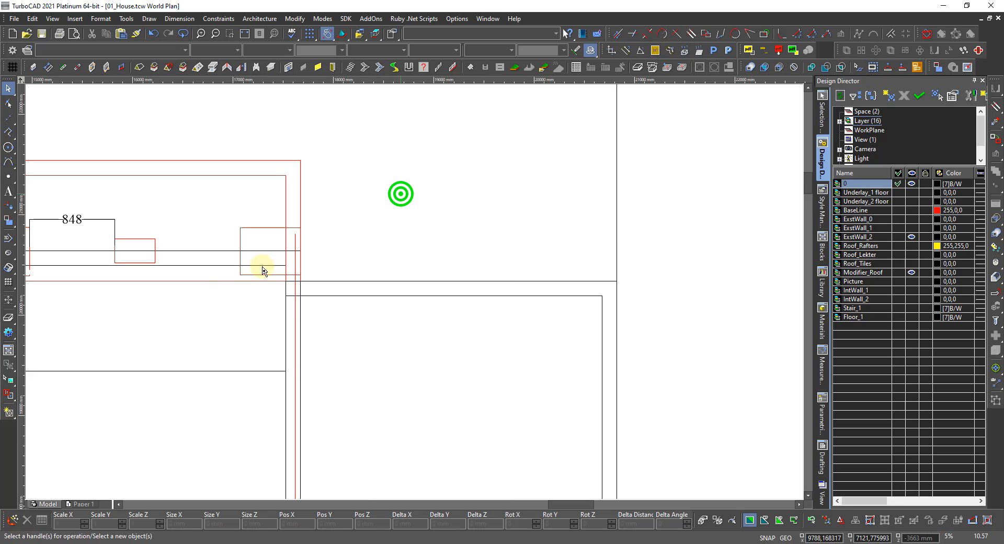
click(222, 279)
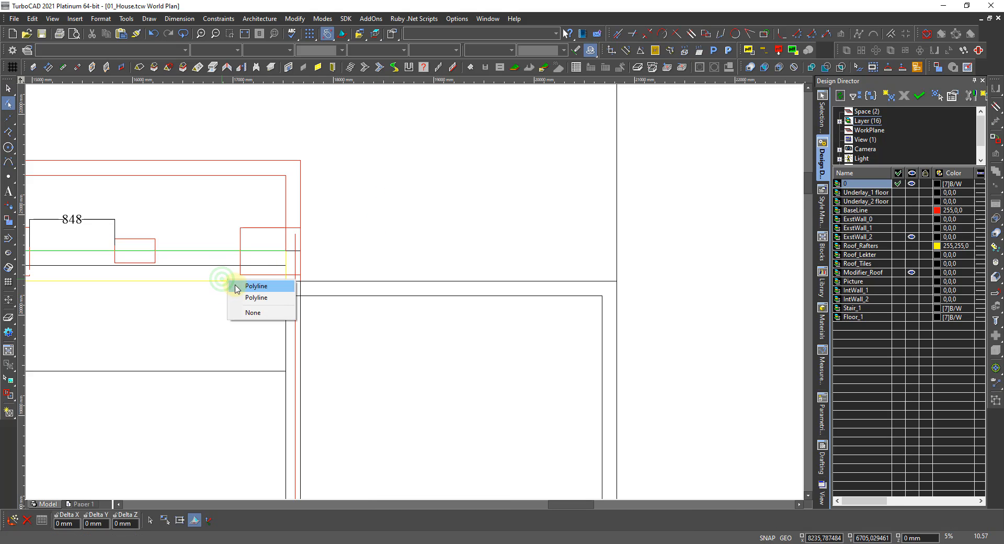
click(245, 297)
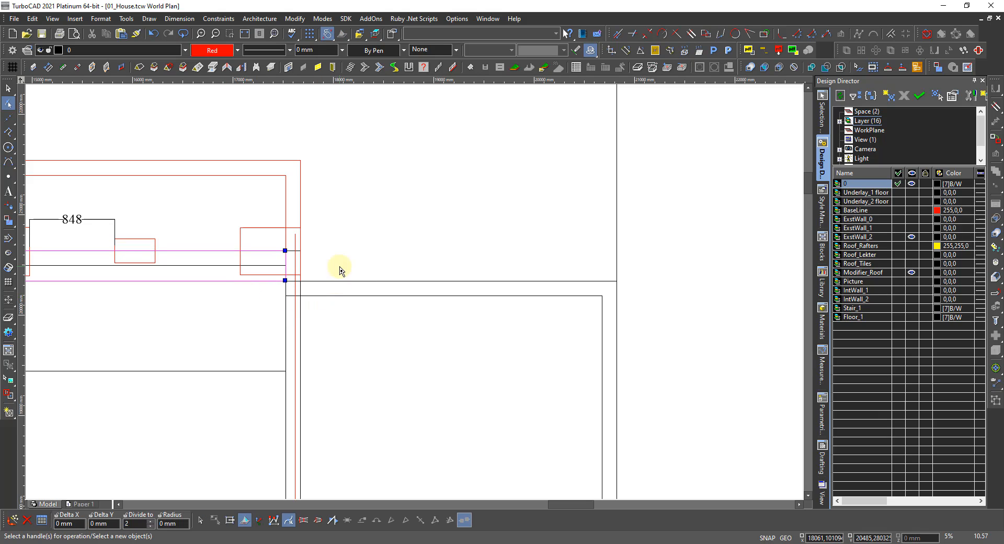
click(354, 281)
click(386, 286)
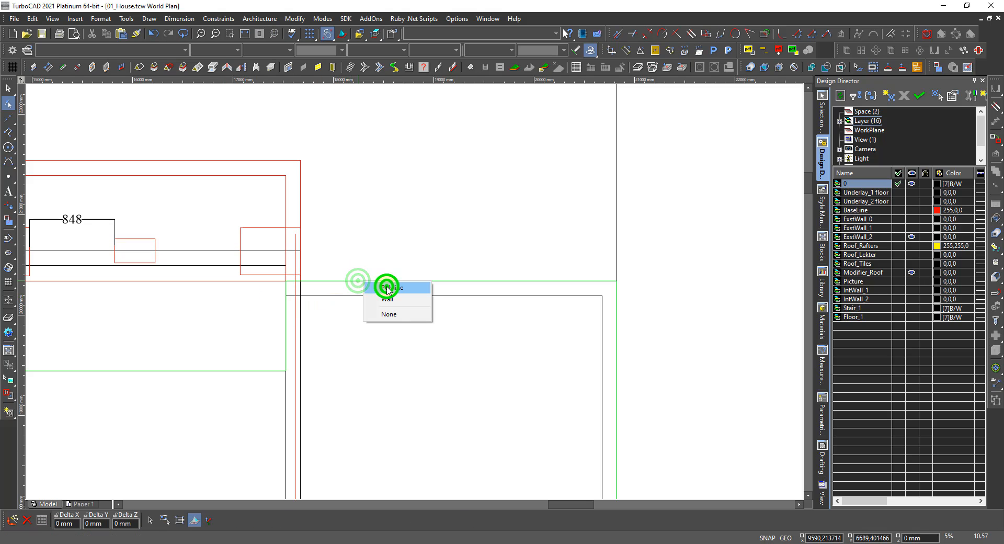
scroll(347, 313, down, 2)
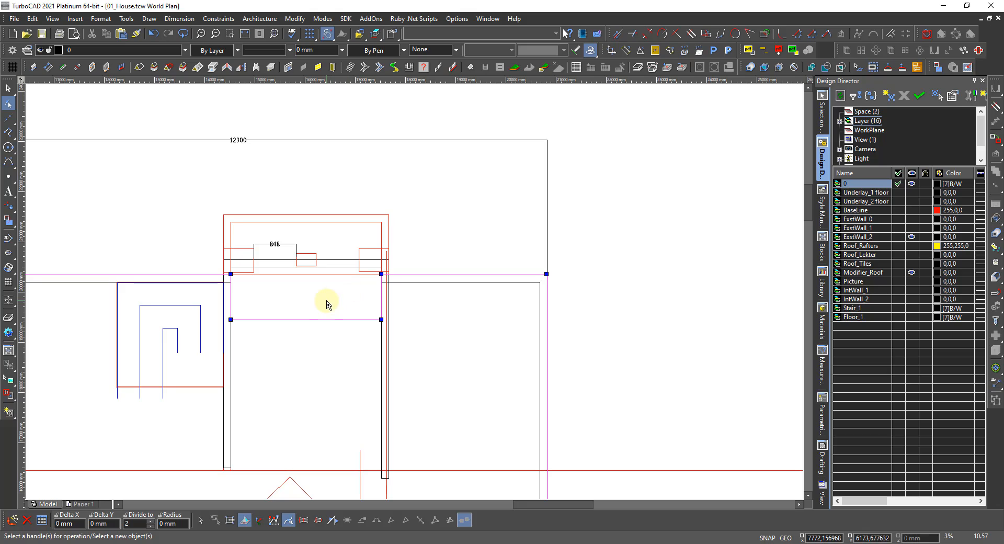
scroll(327, 302, up, 2)
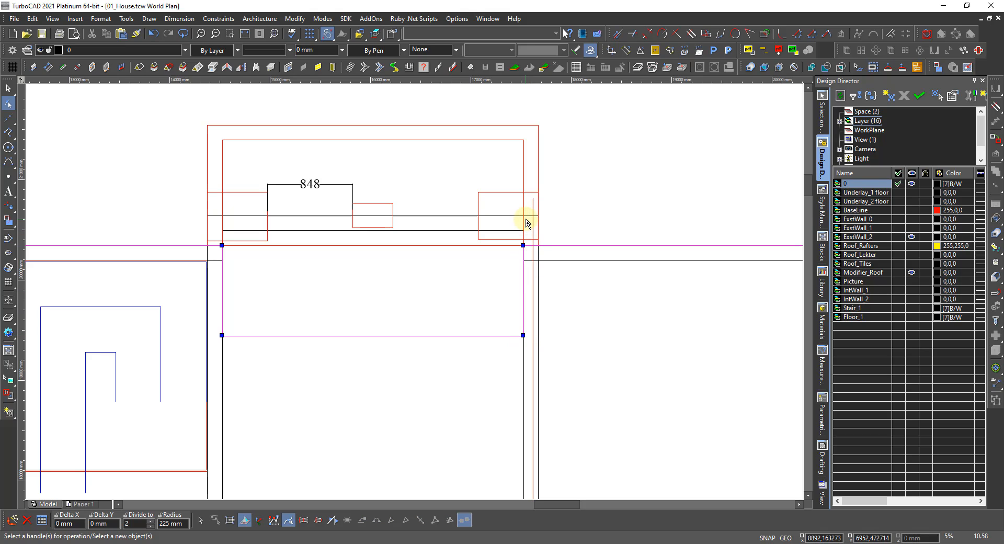
Switch to segment editing and move the outline's recessed rear segment out to the outer wall line of the rear projection
right_click(431, 302)
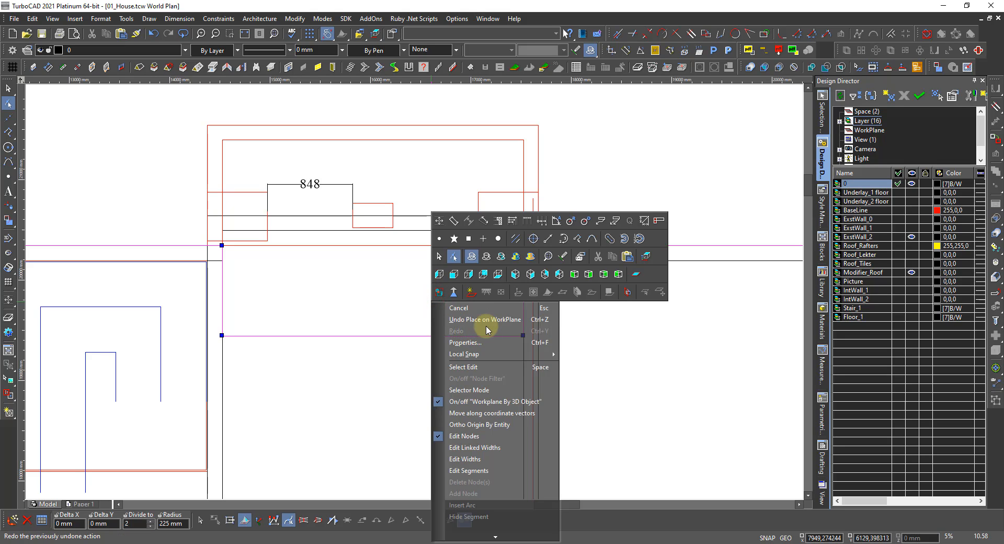
click(476, 470)
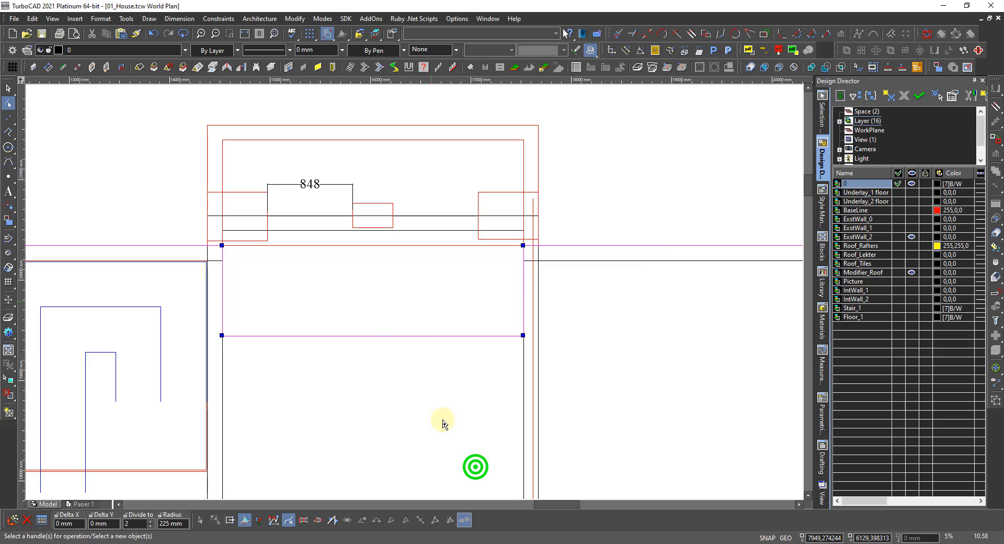
click(374, 339)
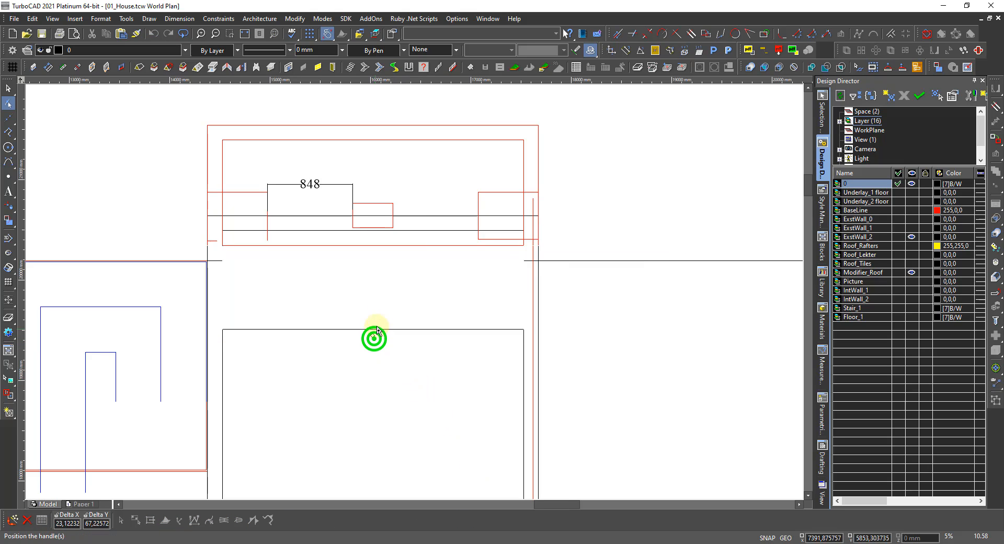
click(407, 219)
scroll(408, 312, down, 4)
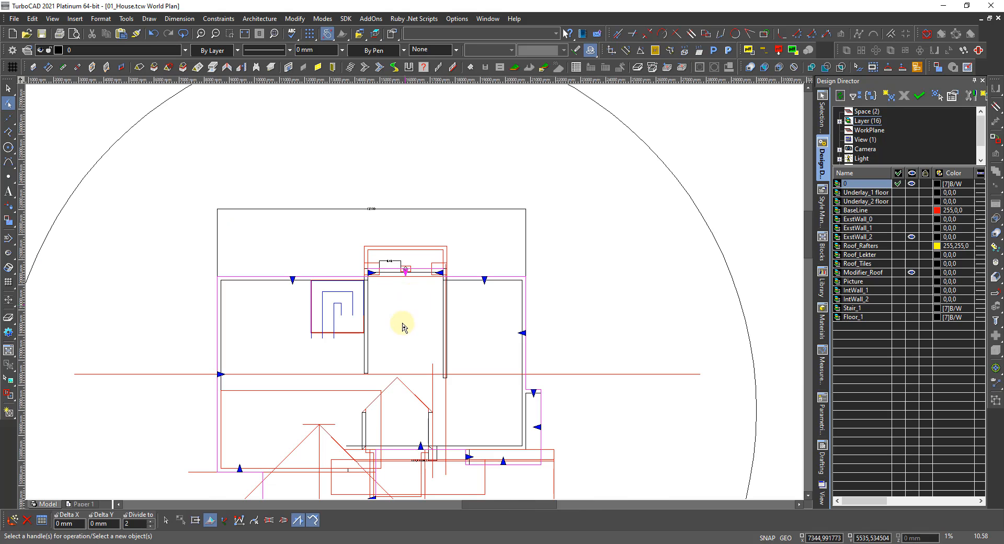
Switch the outline polyline to node editing and delete the three outer corner nodes of the side bay projection
scroll(405, 289, down, 1)
scroll(402, 308, up, 3)
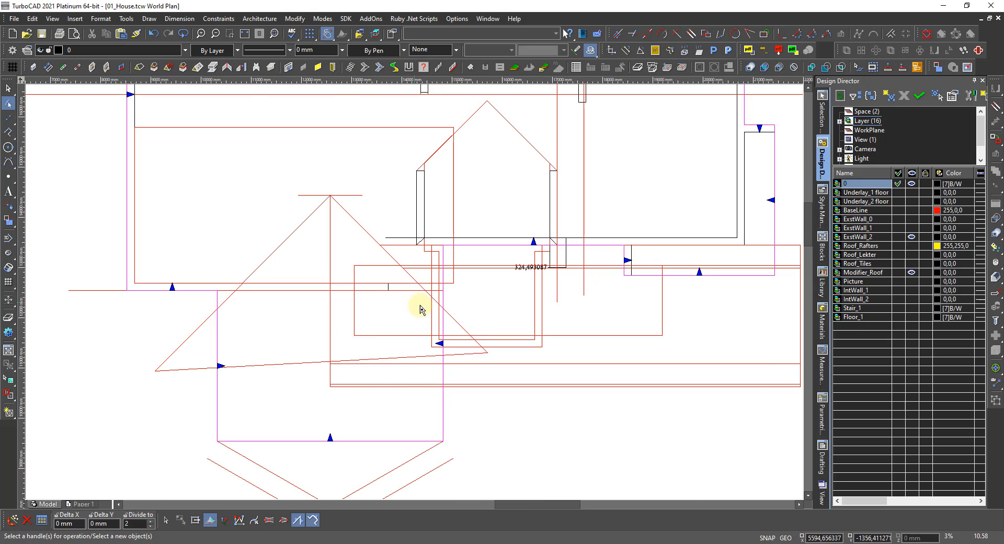
scroll(444, 290, down, 3)
scroll(542, 267, up, 3)
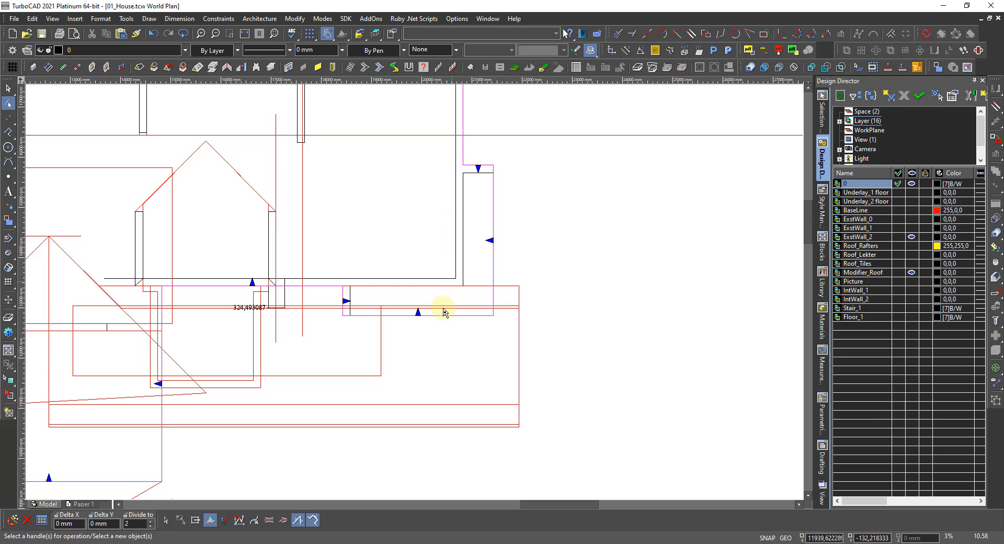
right_click(445, 252)
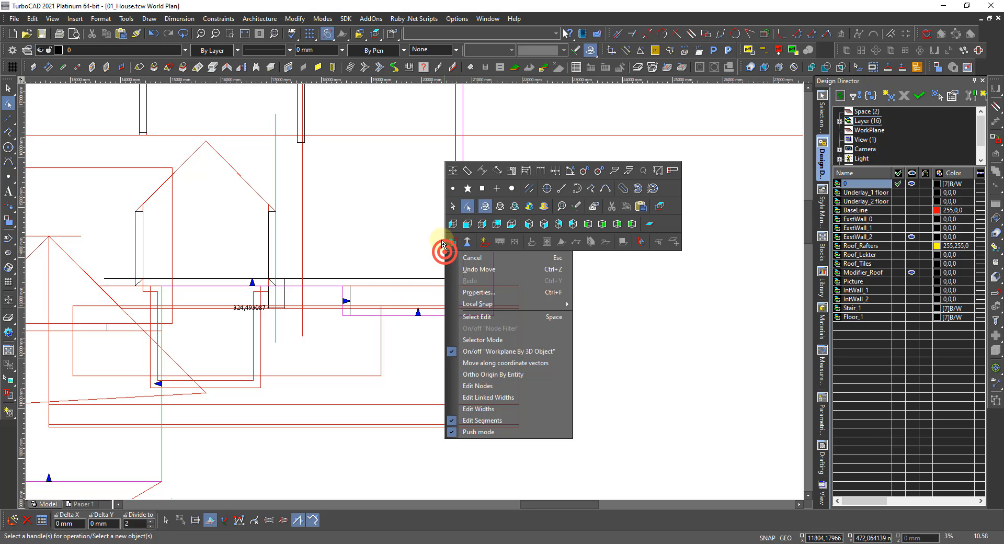
click(477, 385)
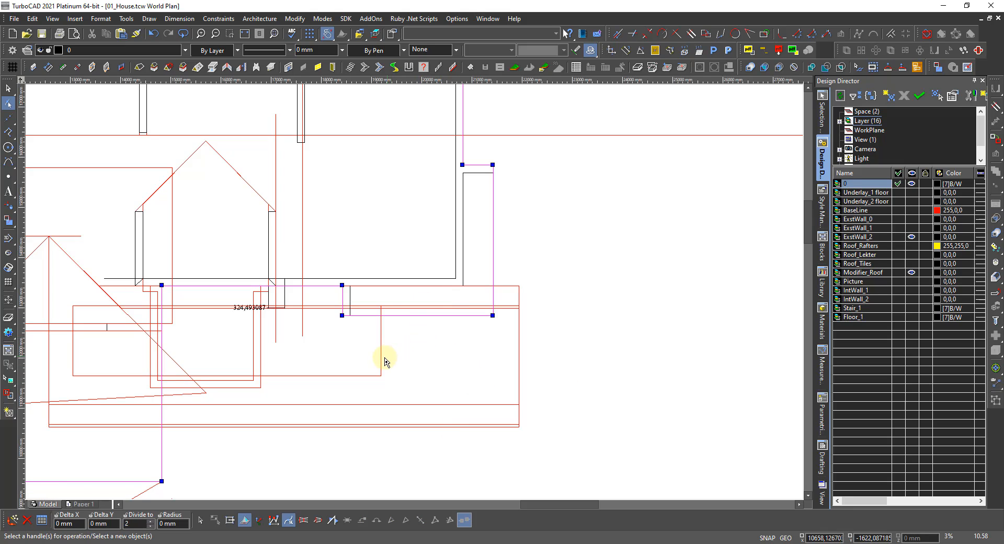
click(342, 315)
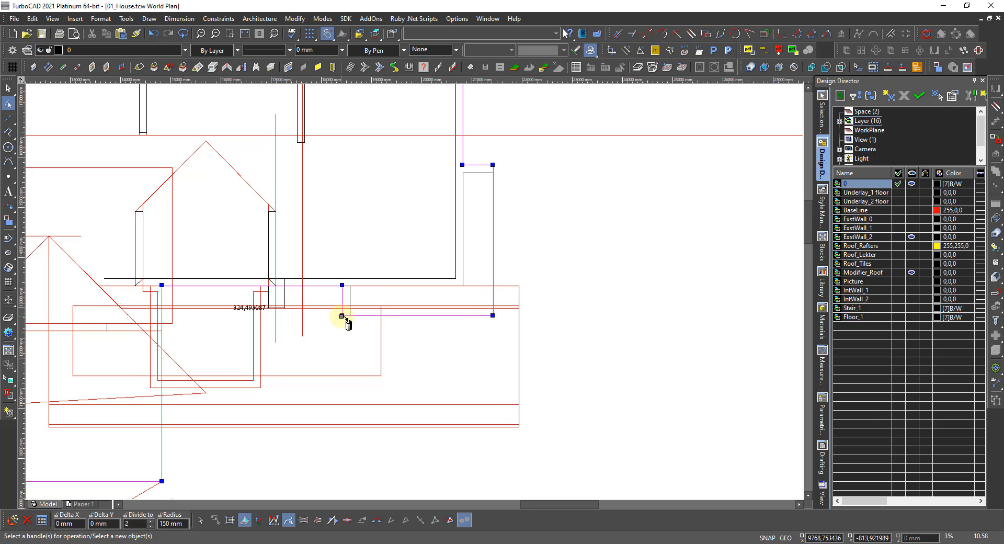
drag(342, 316, 493, 316)
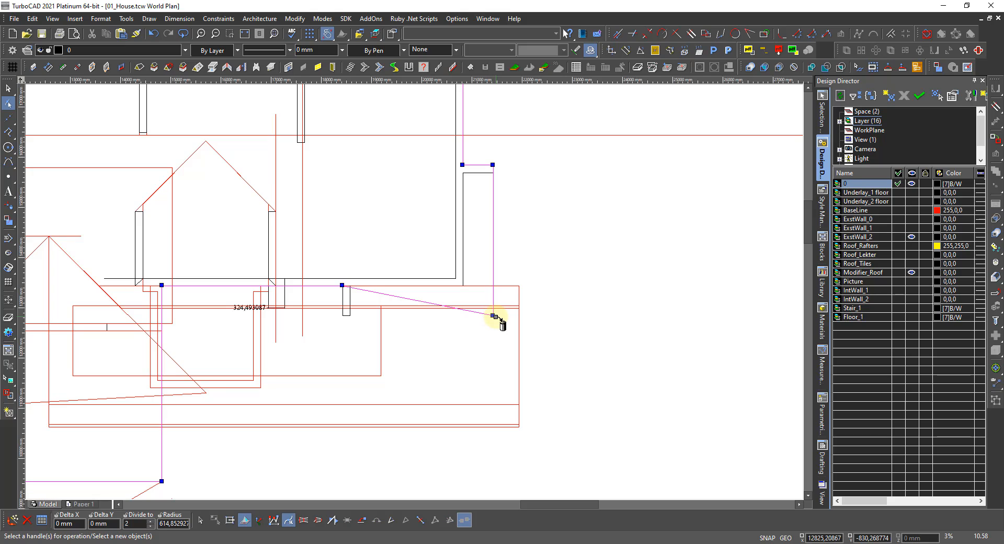
click(493, 316)
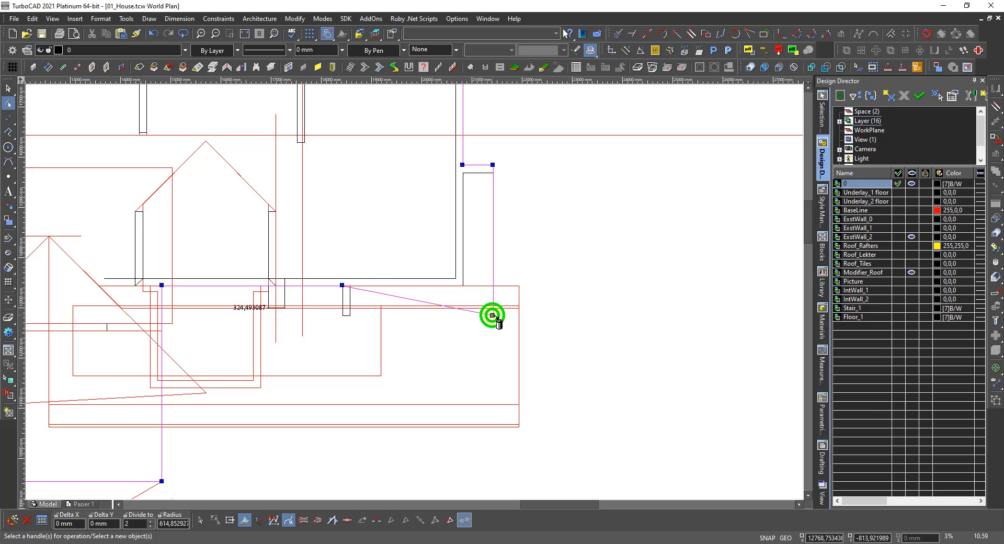
click(492, 165)
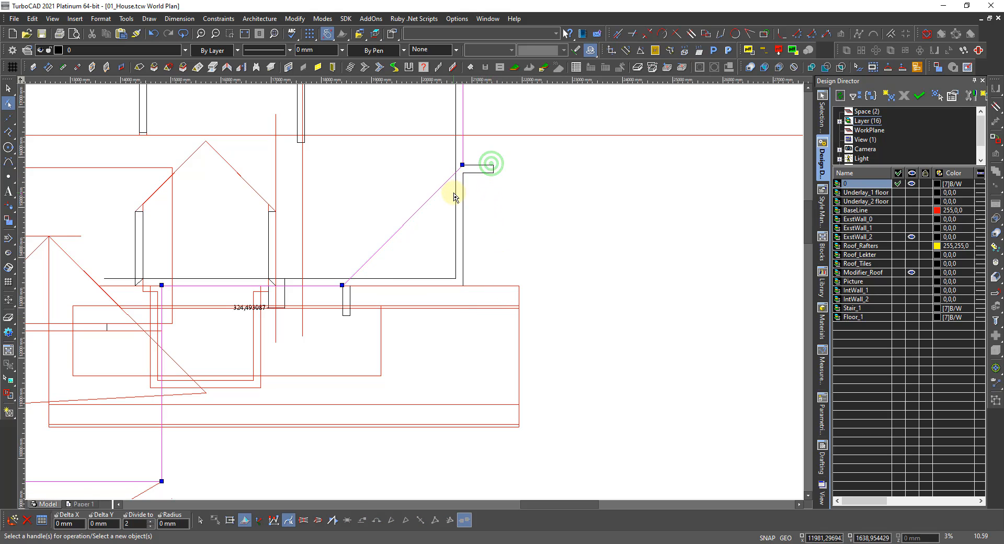
Move the outline's remaining side bay node to the outer corner where the side and front walls of the main body meet
click(461, 167)
scroll(463, 289, up, 5)
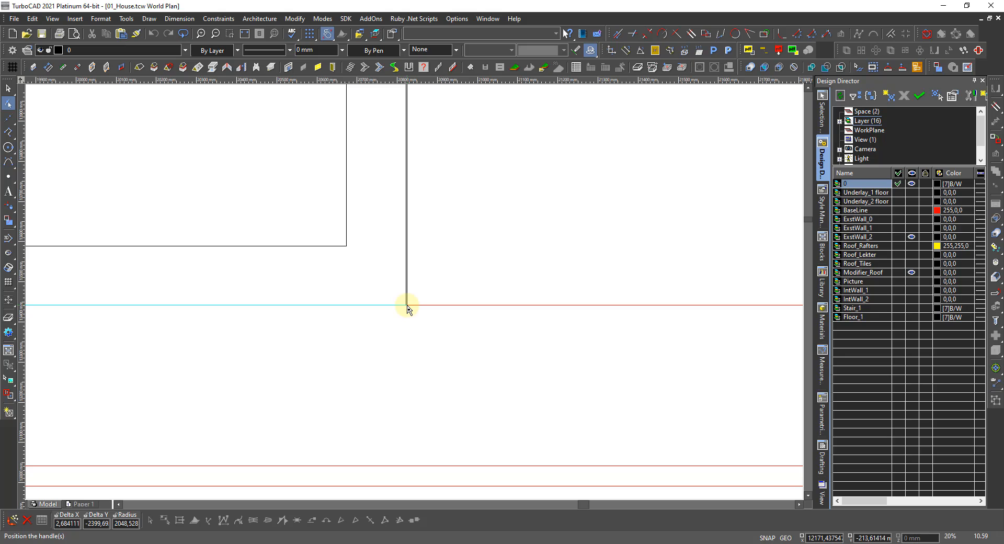
click(408, 308)
scroll(360, 293, down, 5)
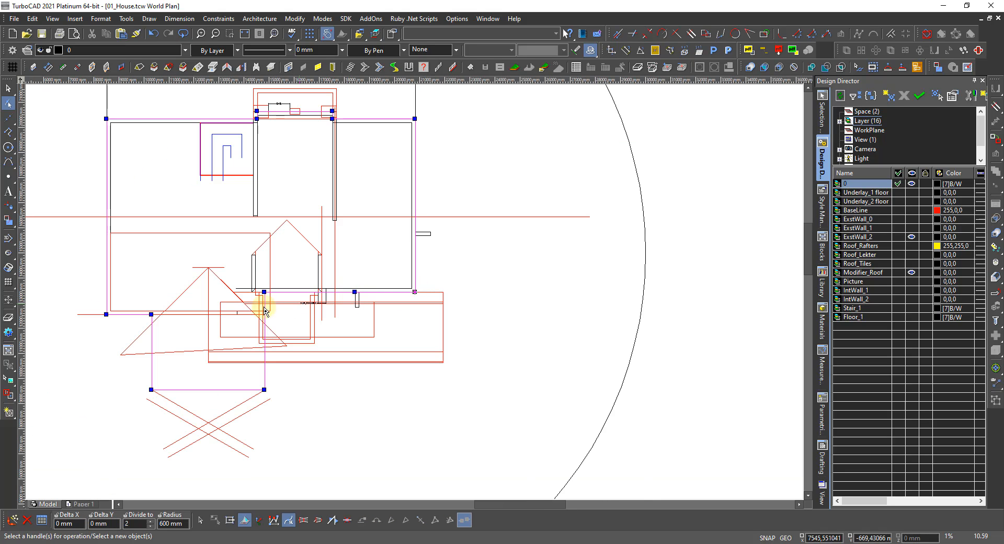
Delete the two outermost nodes of the outline's front projection
scroll(264, 334, up, 3)
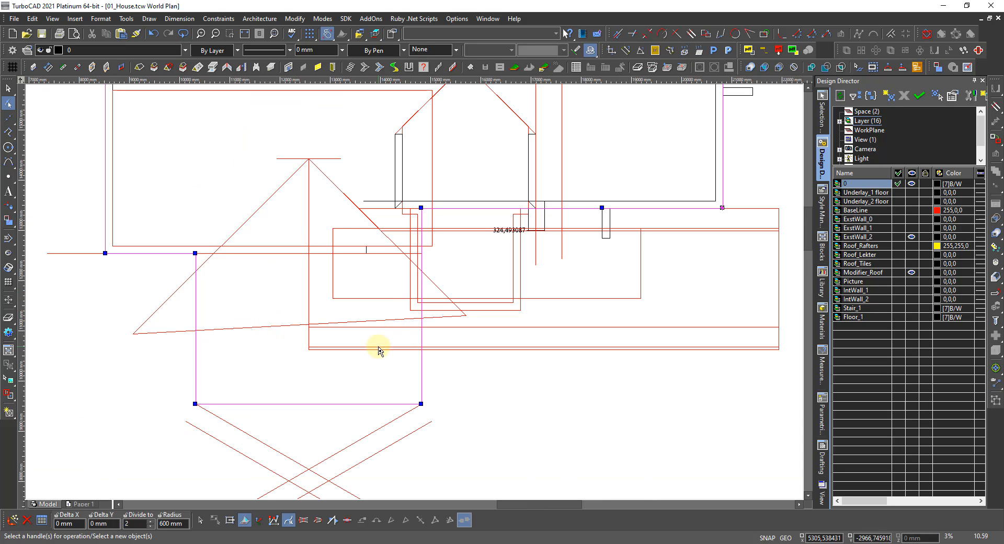
click(421, 404)
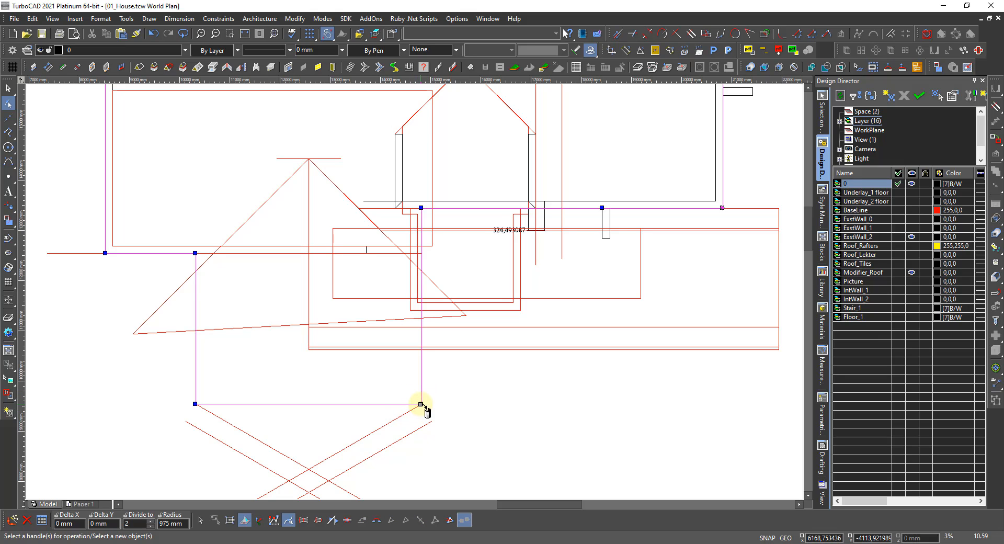
click(195, 403)
ctrl+click(196, 404)
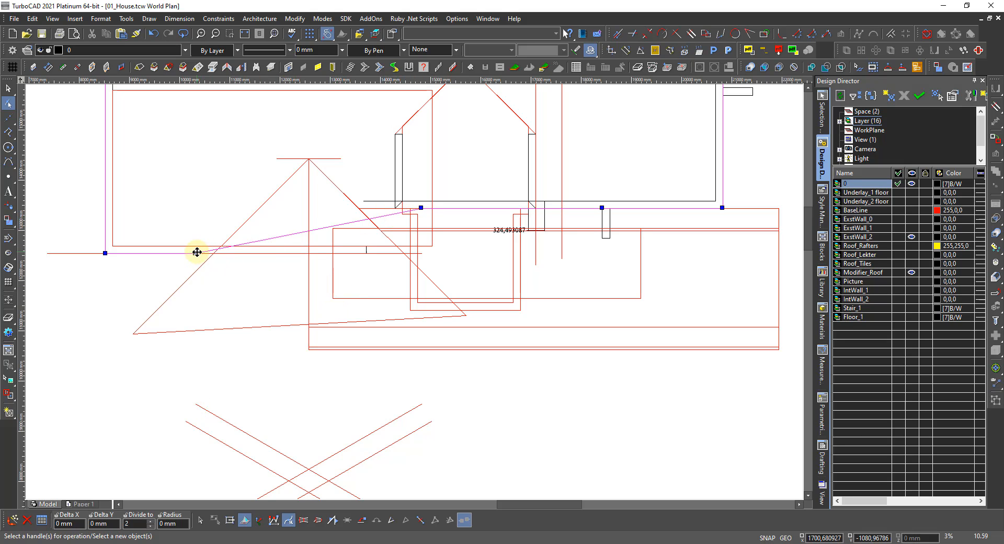
Move the outline's remaining front projection node along the front wall line to the outer end of the upper-floor wall
click(197, 252)
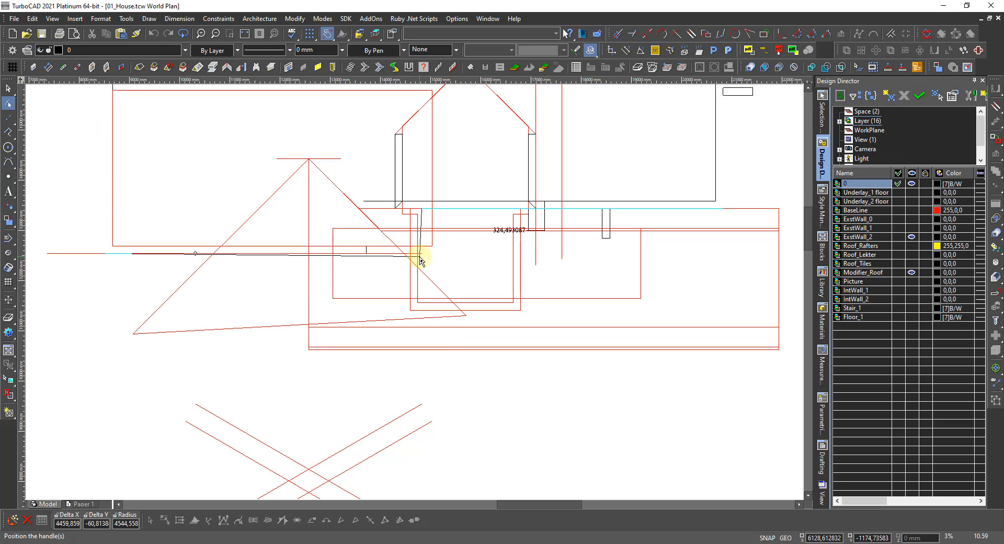
scroll(421, 260, up, 2)
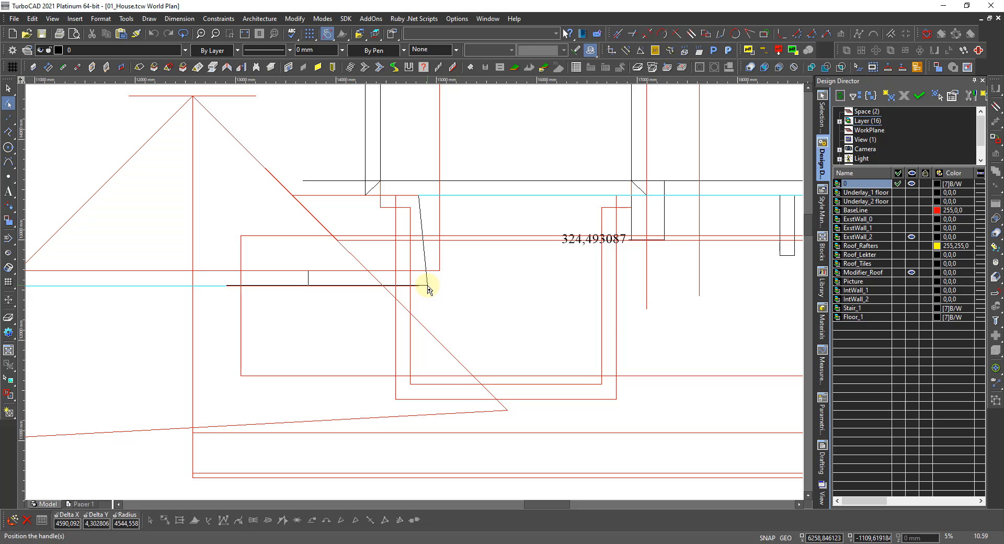
scroll(427, 290, down, 2)
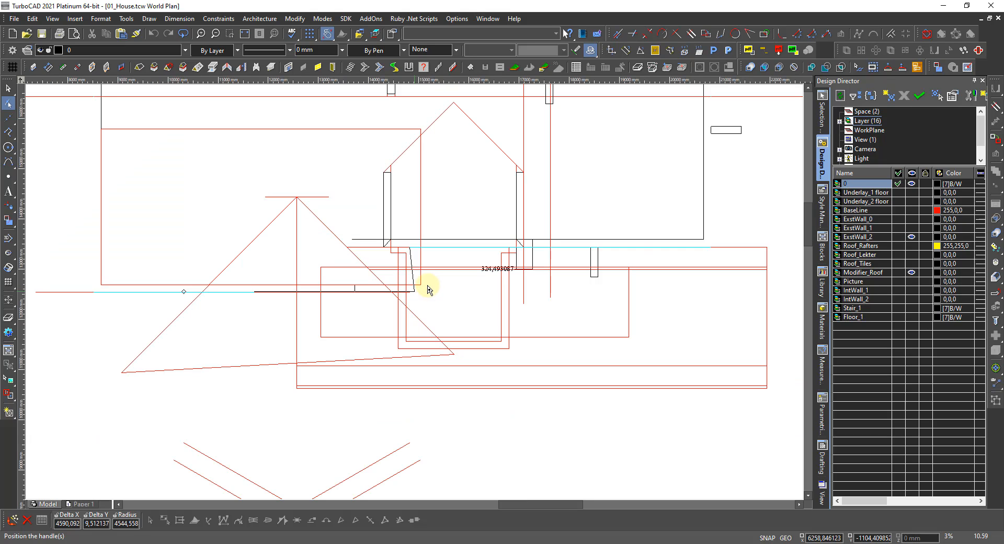
scroll(365, 296, up, 2)
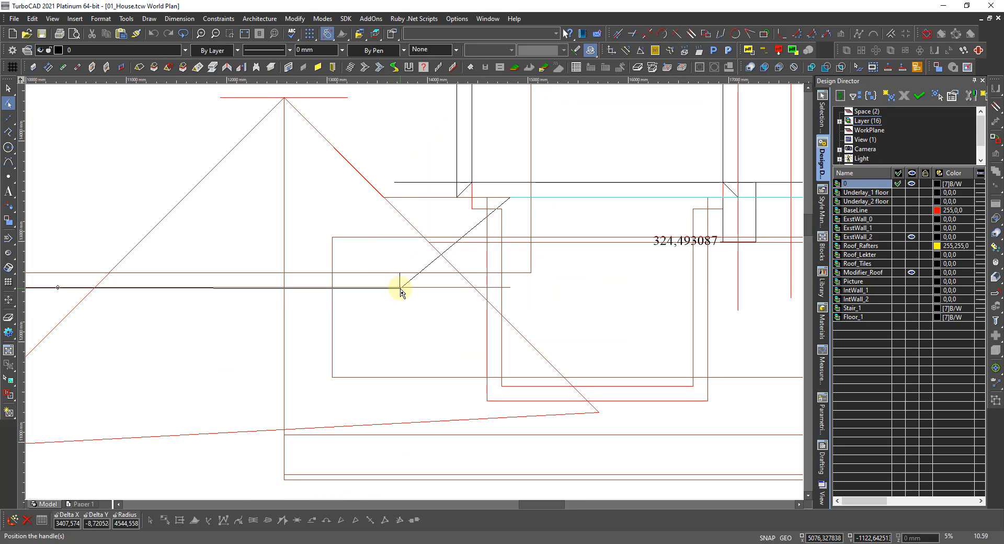
click(400, 289)
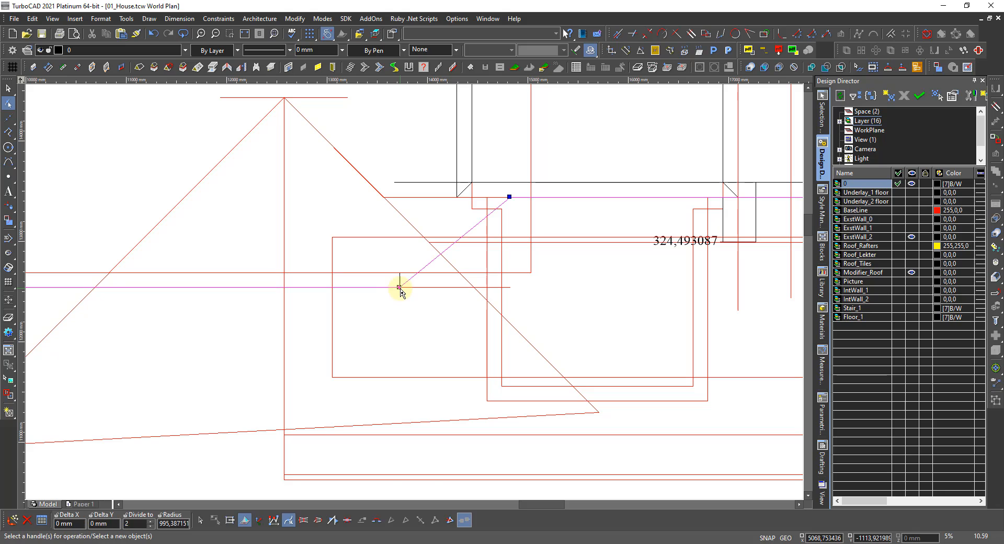
scroll(400, 288, down, 3)
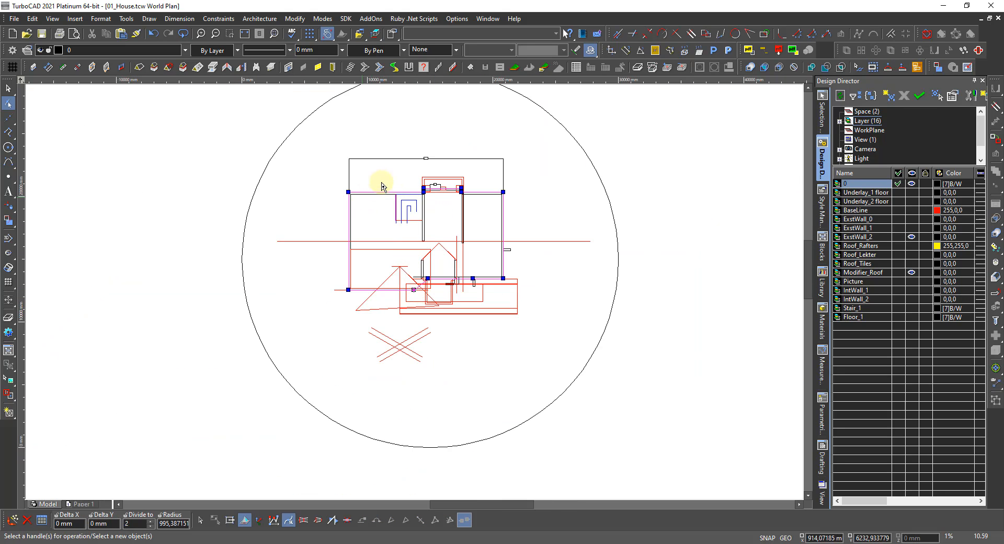
Show the ExstWall_1 layer, move the adjacent outline node to the recessed front wall's inner corner, and finish editing the polyline
scroll(384, 276, up, 3)
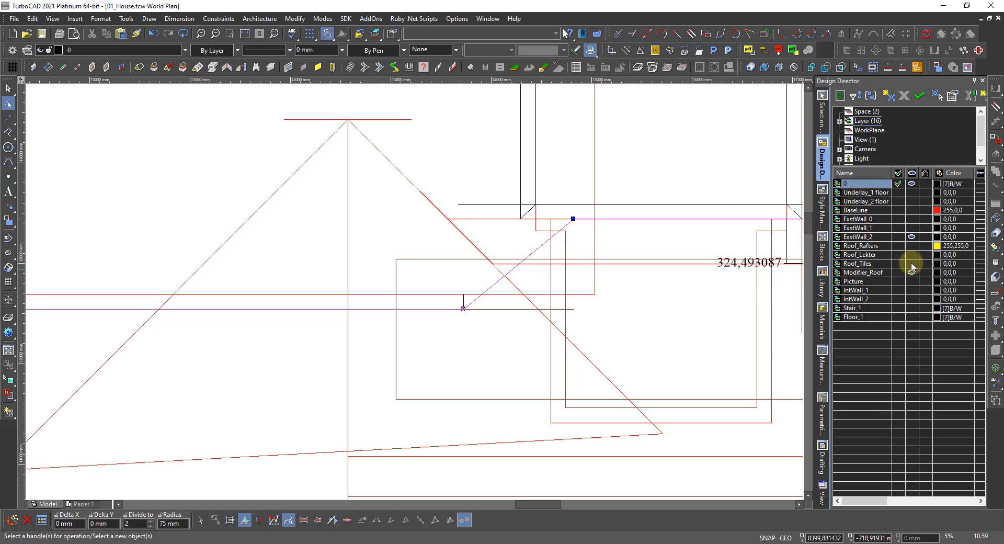
click(912, 227)
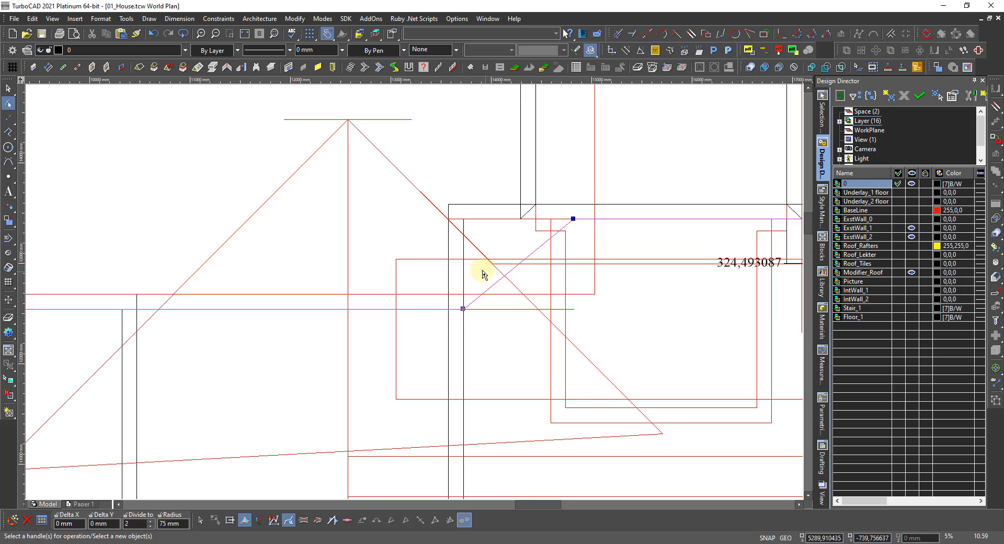
click(573, 219)
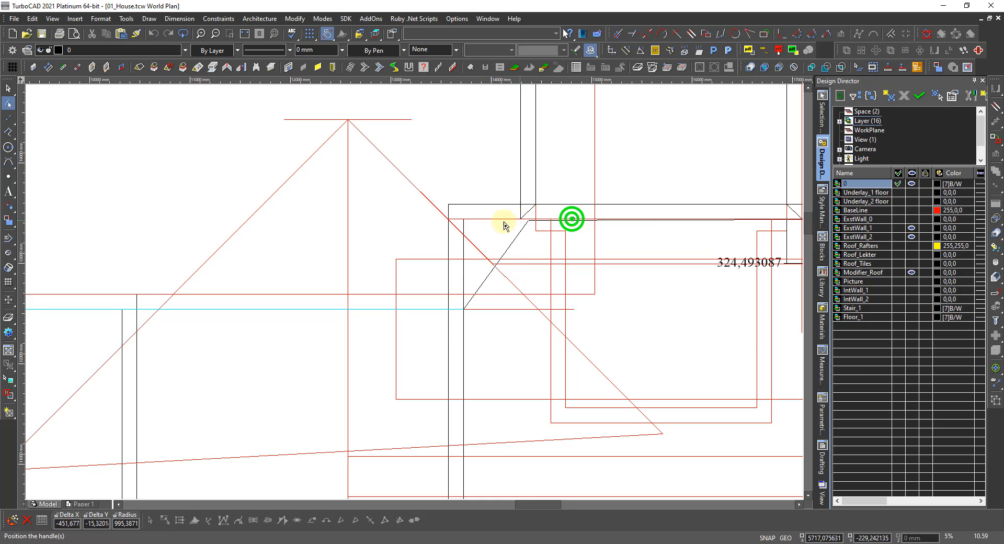
click(461, 223)
scroll(417, 298, down, 5)
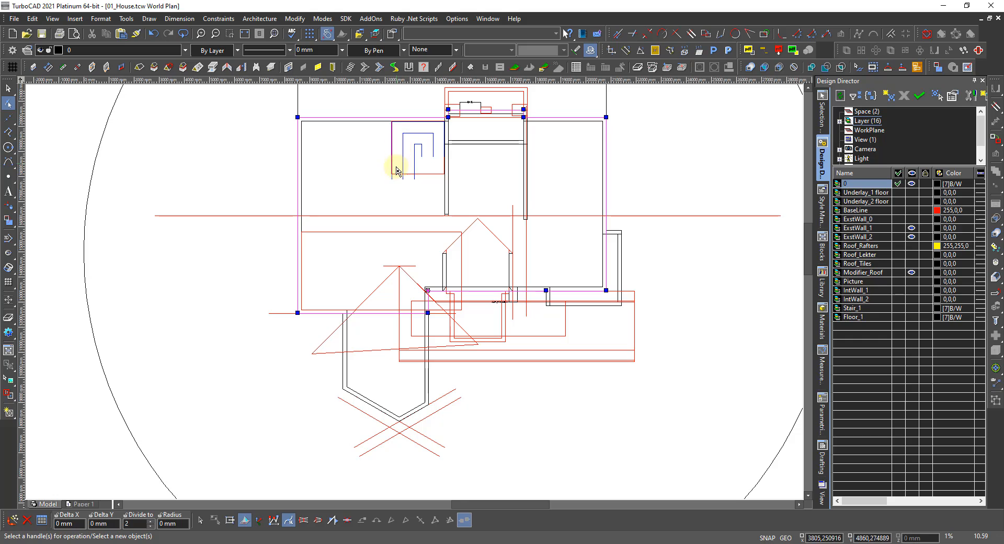
scroll(357, 192, down, 2)
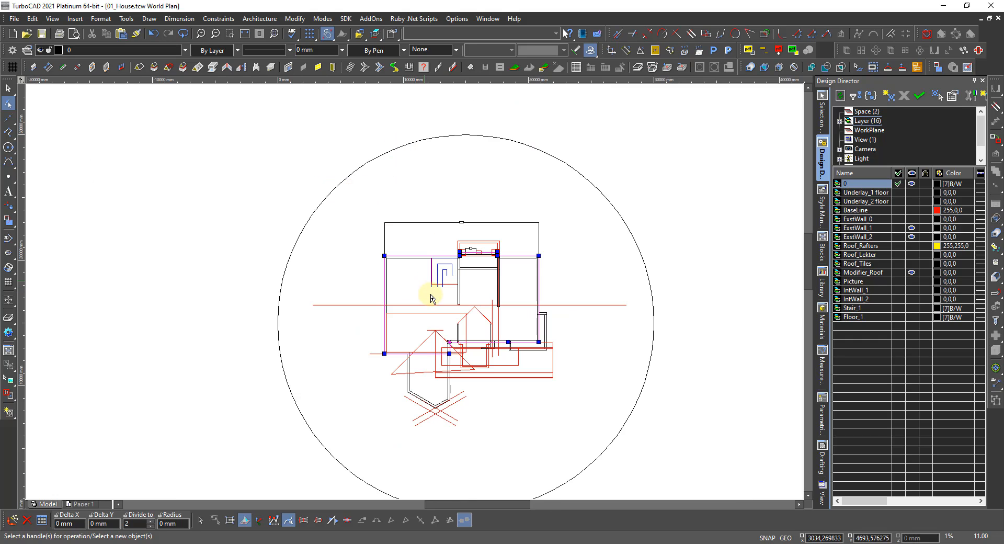
scroll(430, 296, up, 2)
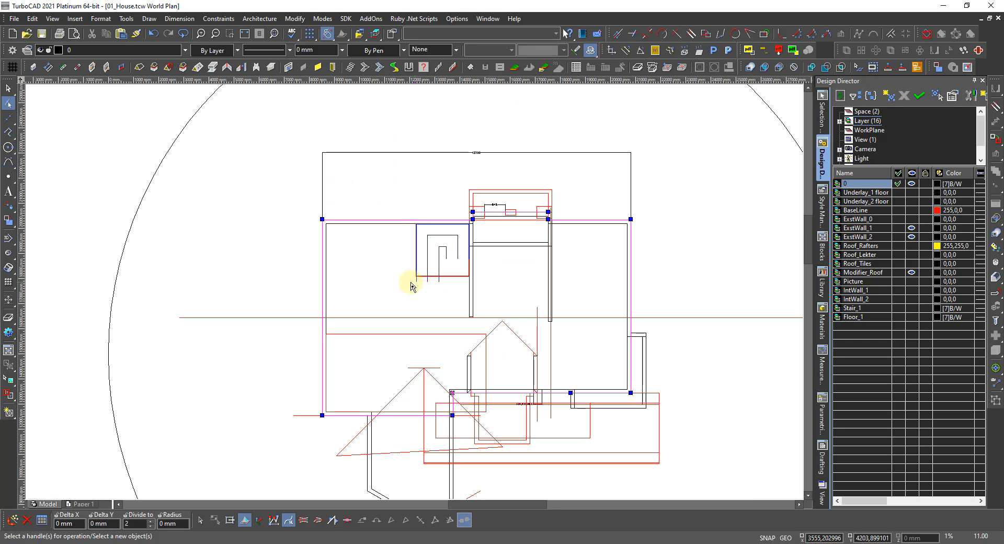
click(354, 254)
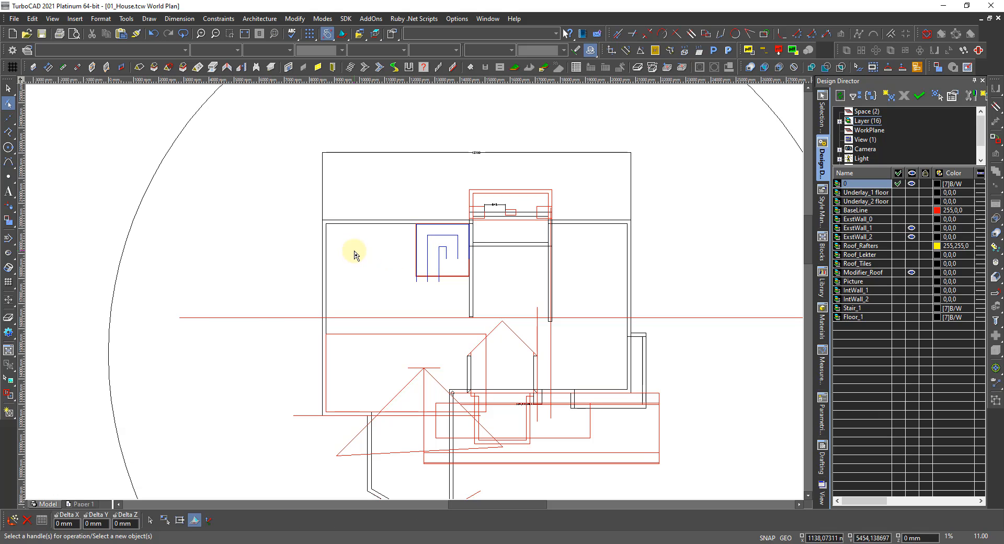
key(Escape)
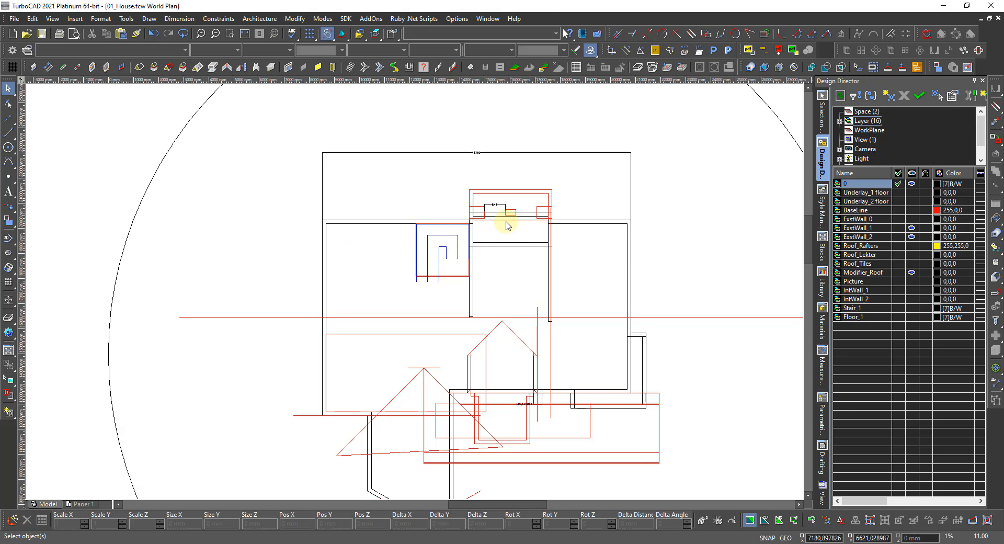
Convert the adapted outline polyline to a Normal AEC Slab with Convert to slab
scroll(504, 224, up, 2)
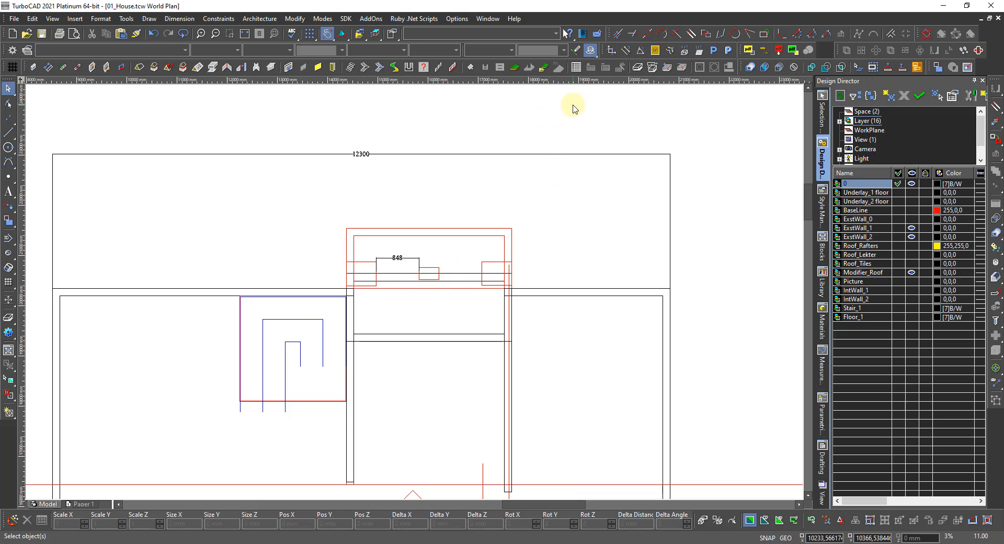
click(652, 67)
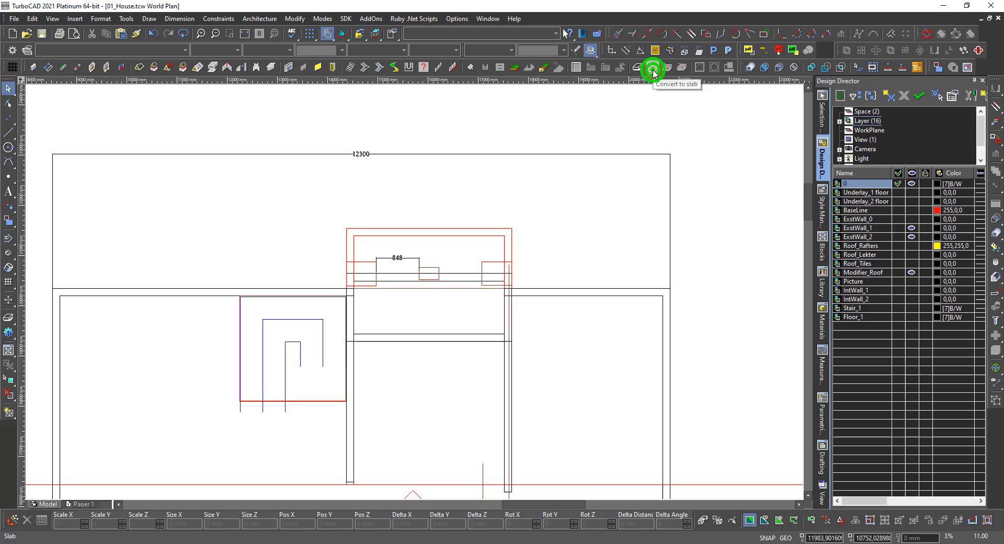
click(558, 289)
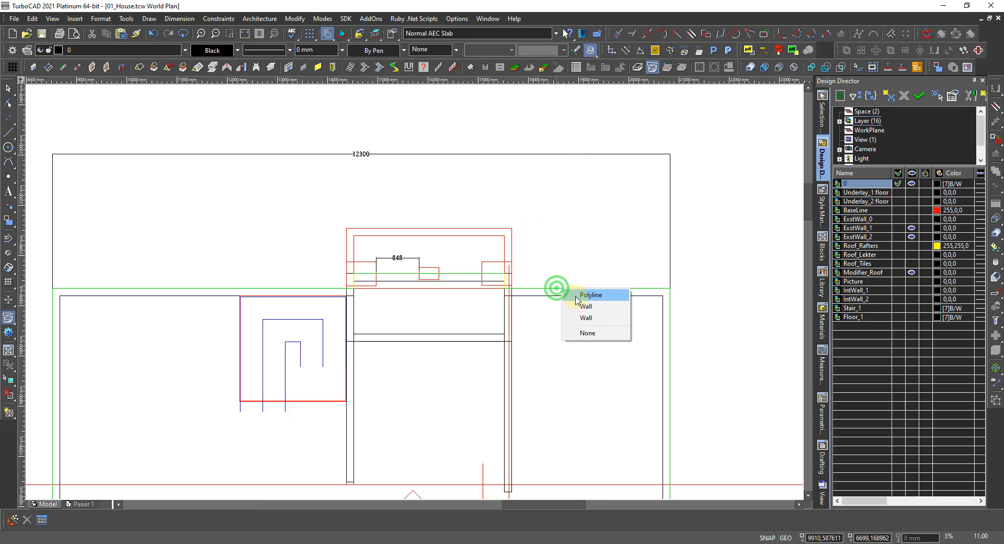
click(581, 296)
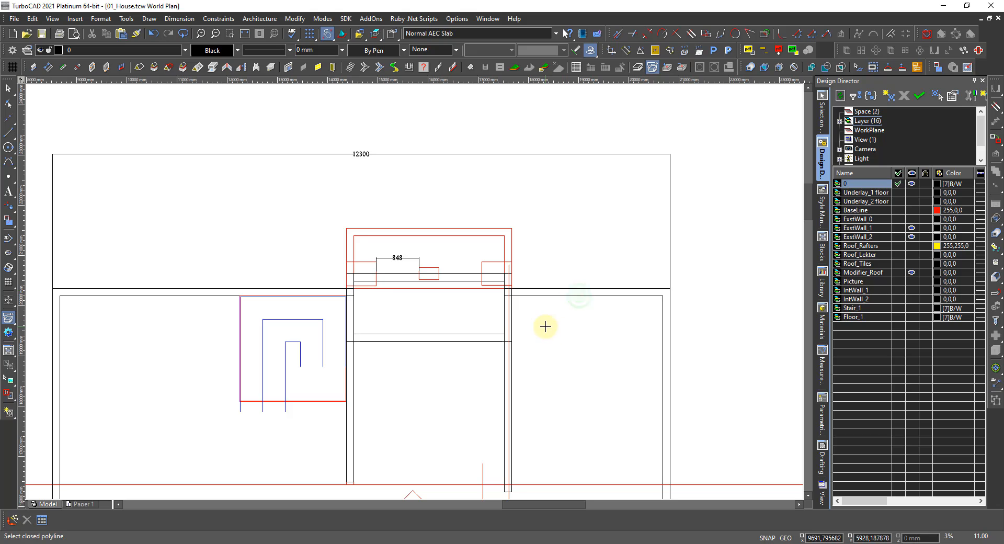
key(Escape)
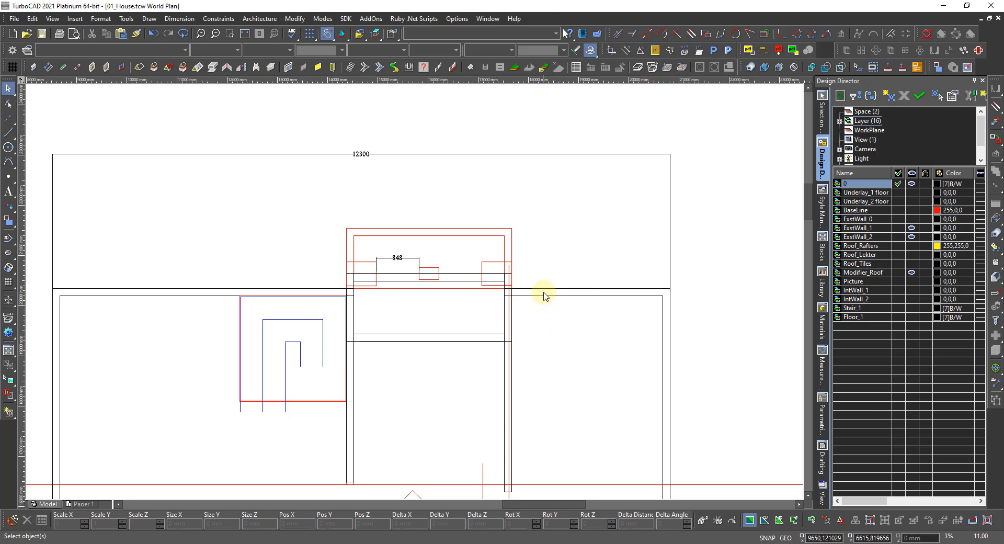
Check that the slab is selectable on the rear wall line, and examine the stair opening area
click(549, 293)
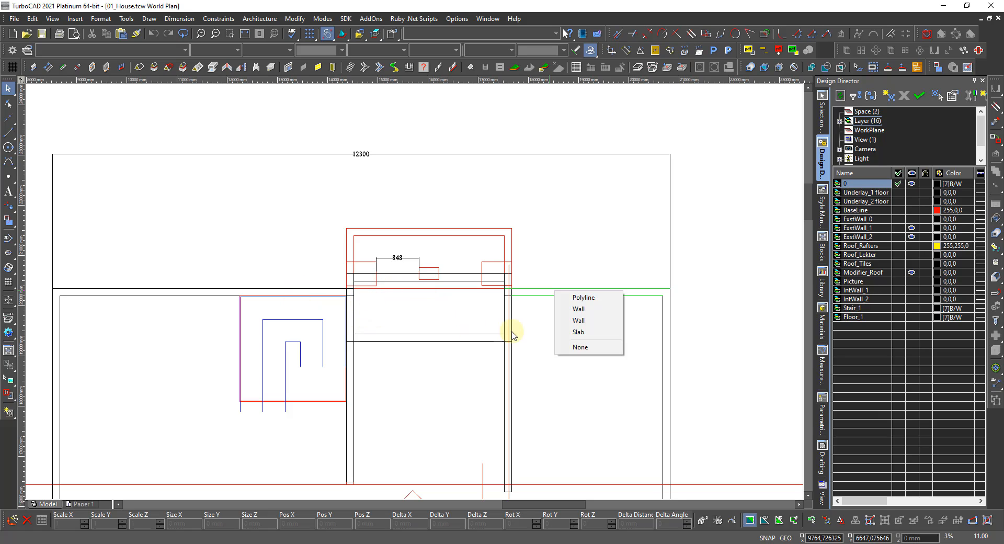
click(590, 348)
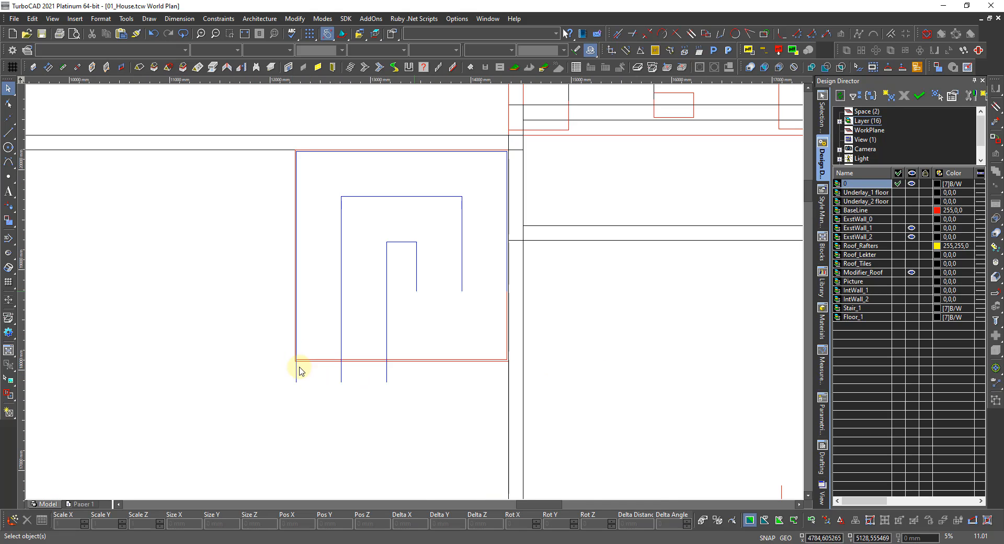
scroll(298, 367, up, 2)
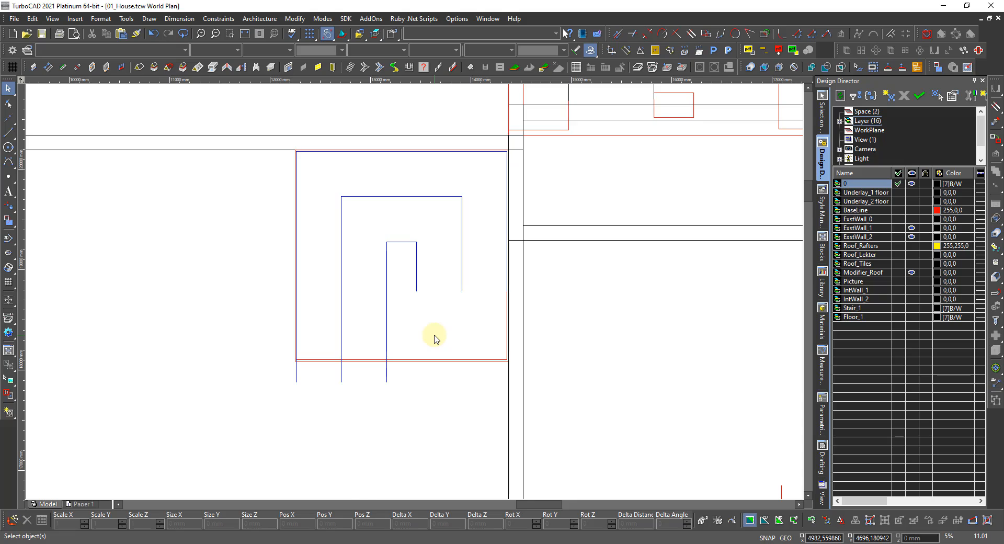
Examine the house with its new upper-floor slab in the south-east dimetric view, using hidden-line rendering
scroll(419, 298, down, 2)
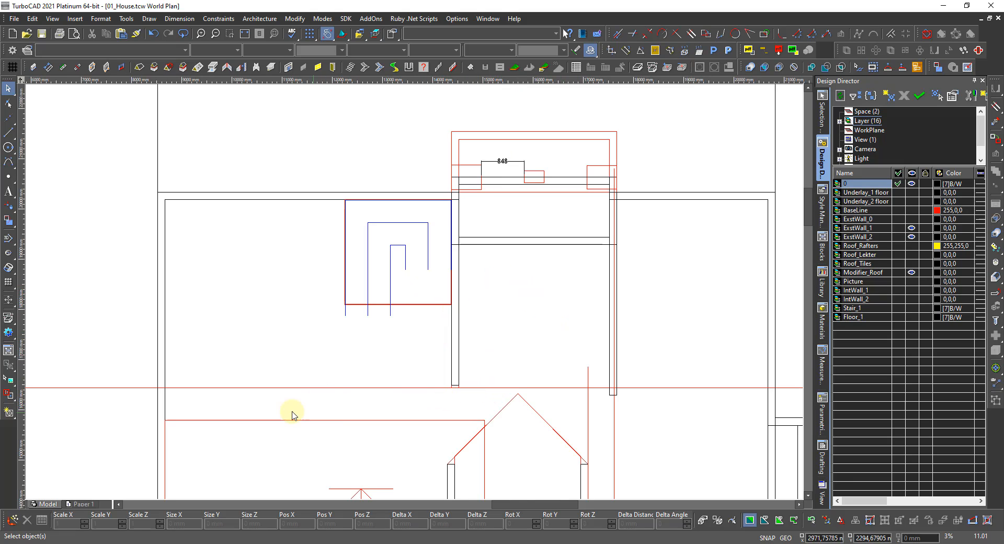
scroll(414, 292, down, 3)
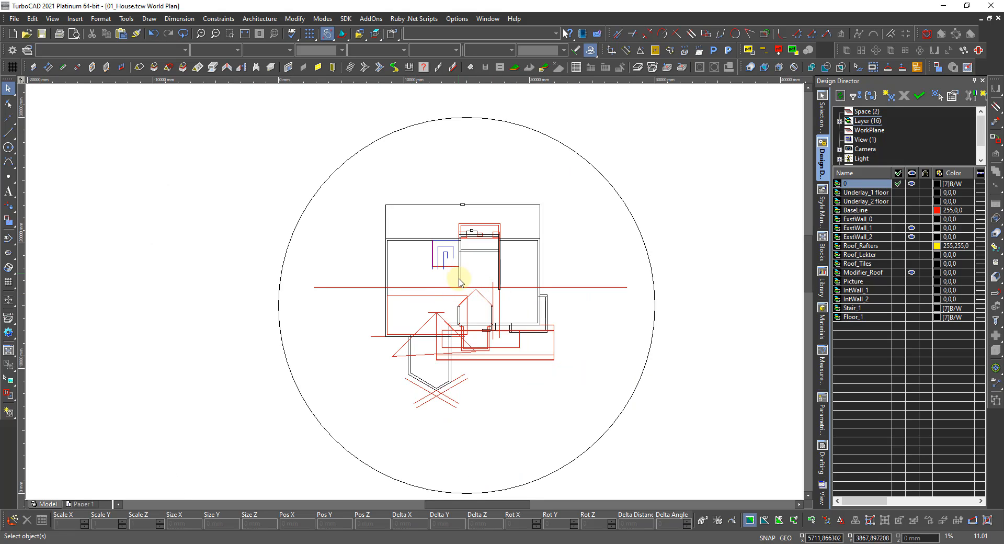
right_click(434, 283)
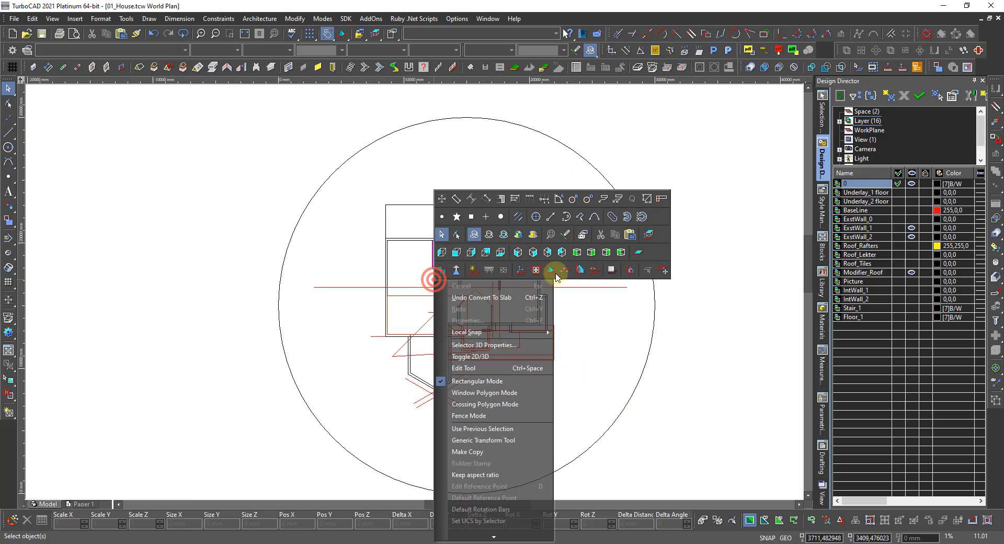
click(586, 256)
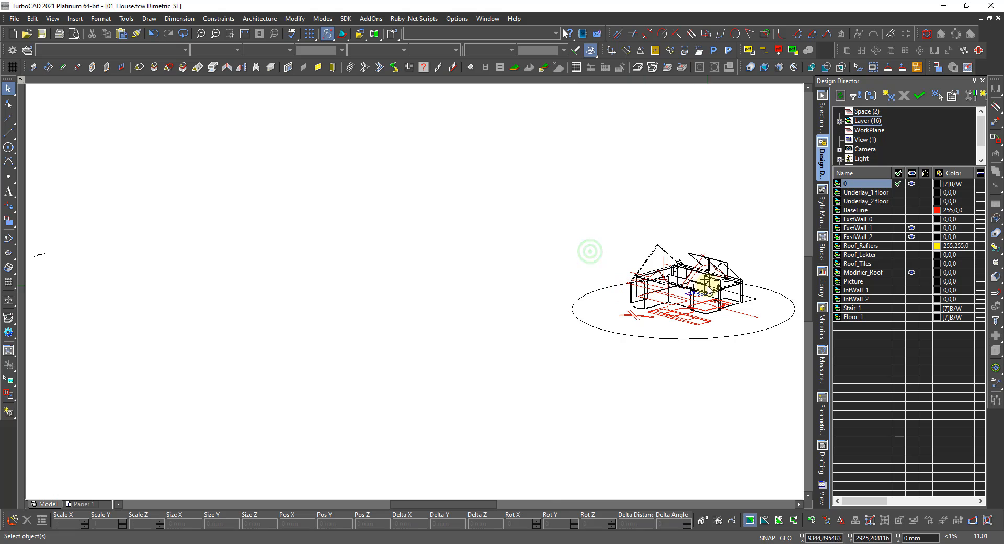
scroll(703, 285, up, 3)
right_click(511, 293)
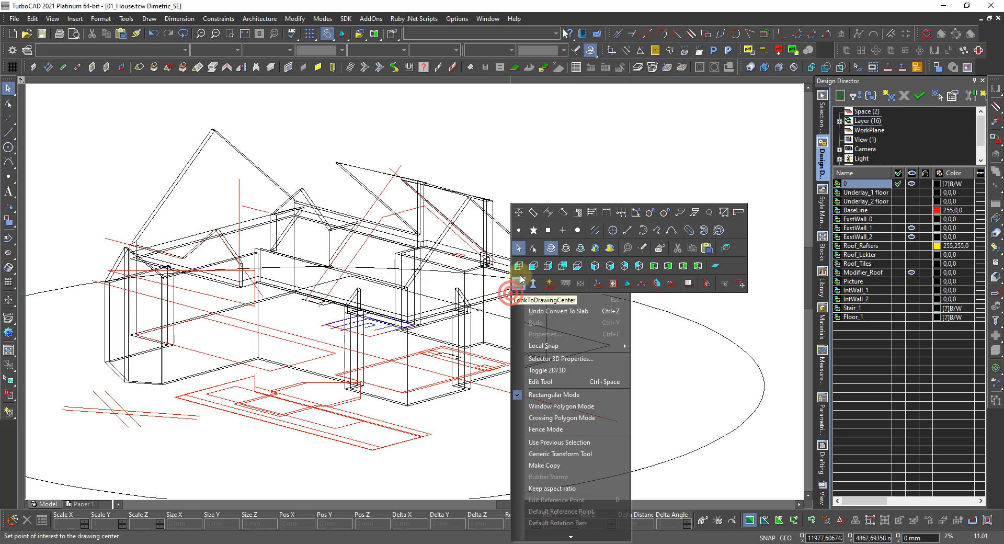
click(569, 249)
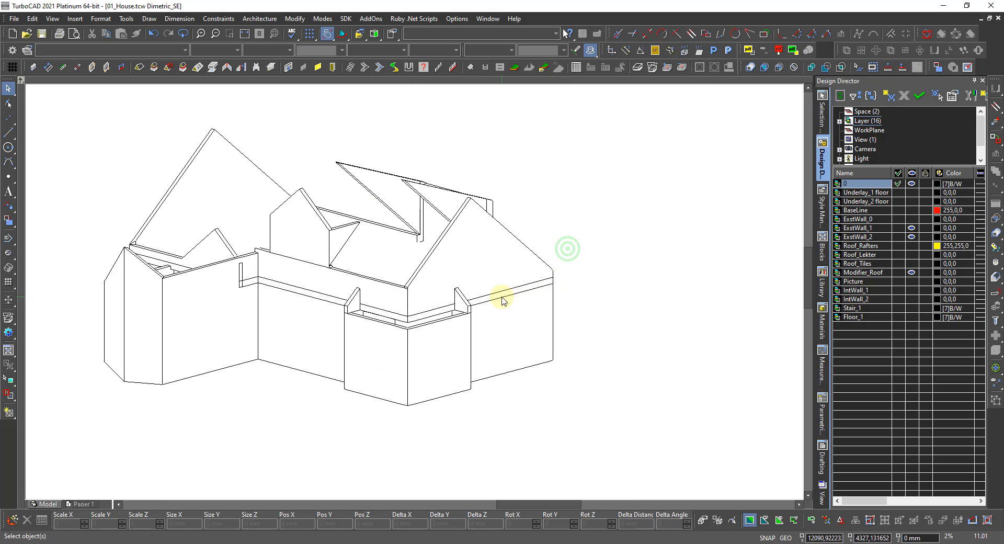
scroll(314, 290, down, 2)
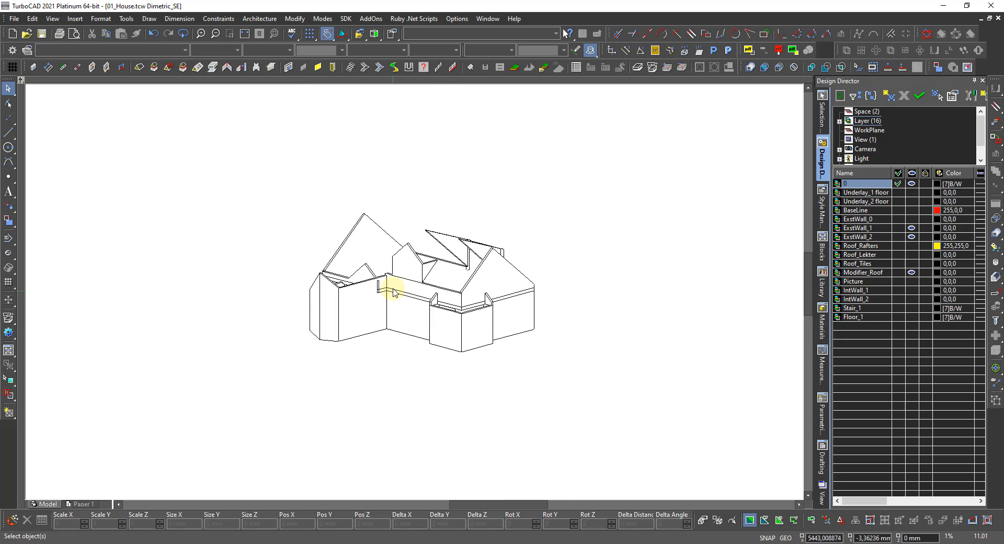
scroll(393, 291, up, 2)
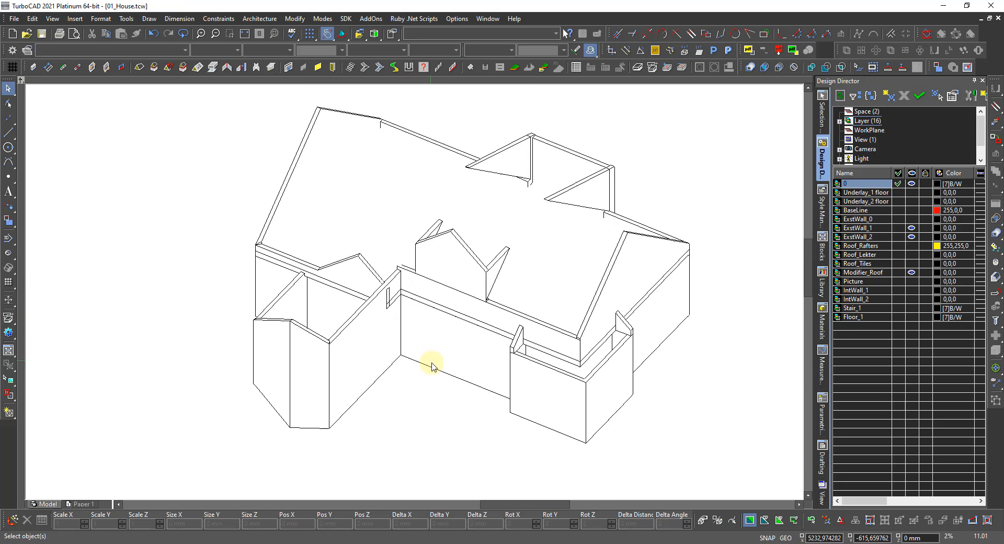
Set the workplane by facet on the top face of the upper-floor slab
right_click(376, 198)
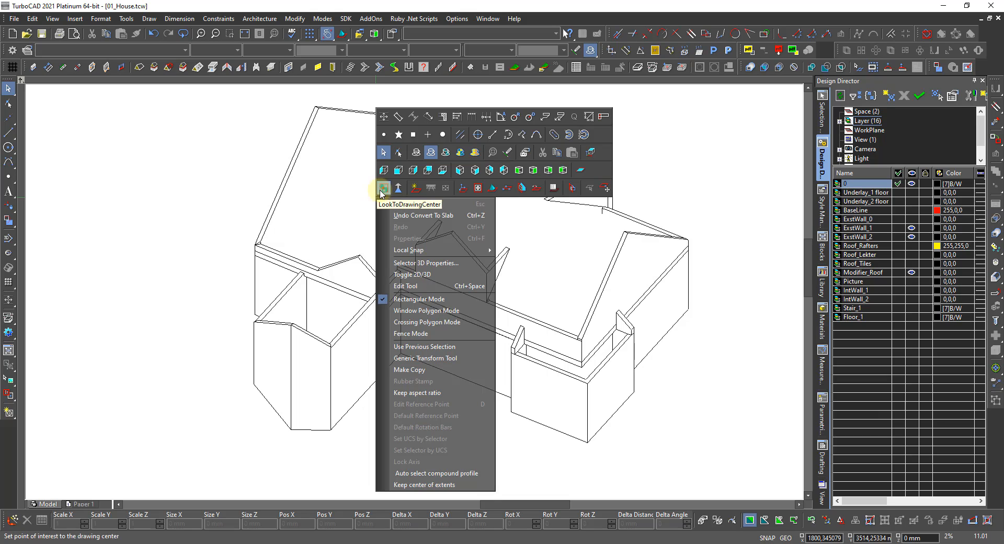
click(520, 186)
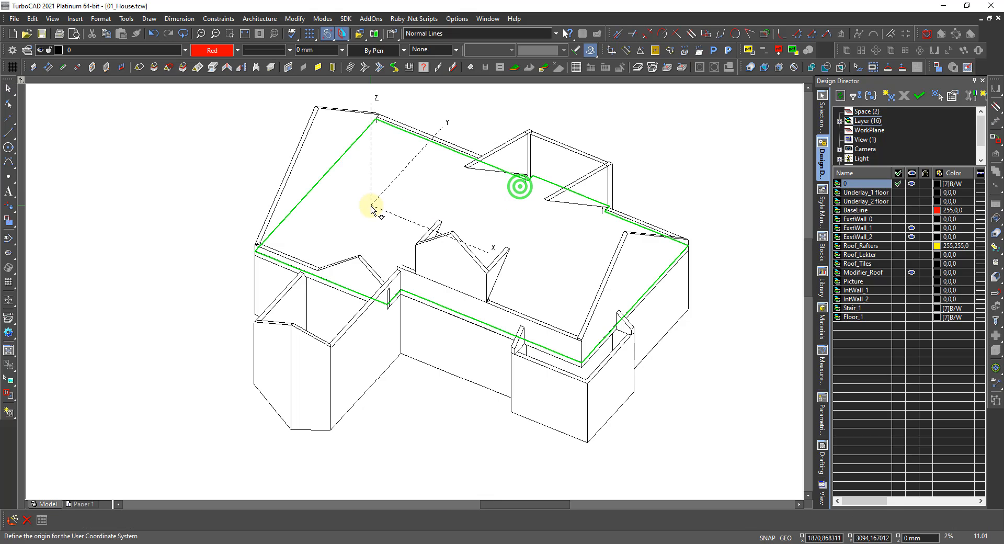
click(371, 206)
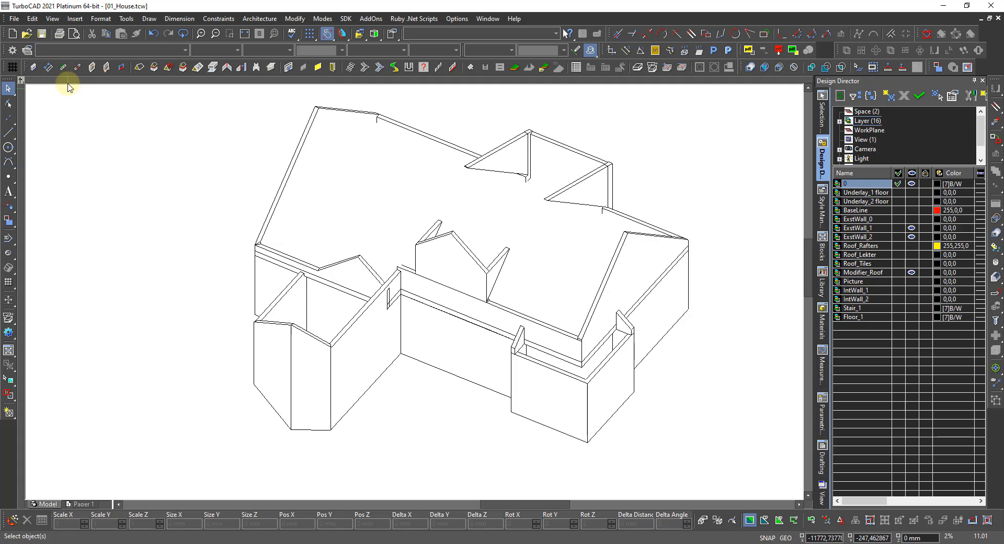
In plan view, draw a linked ExstWall_2 wall from the left exterior wall's joint, about 3224 mm inward and then back to the rear wall
click(32, 66)
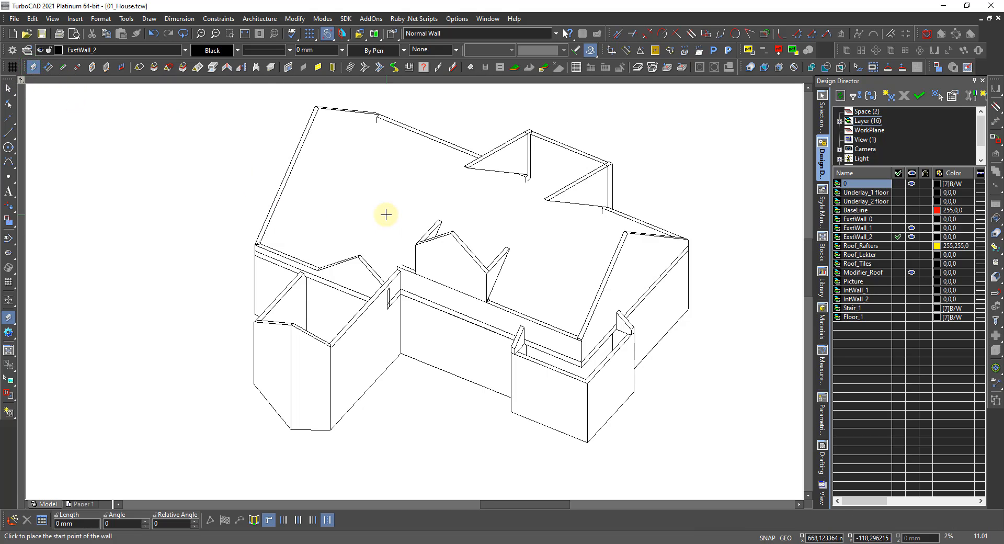
right_click(377, 193)
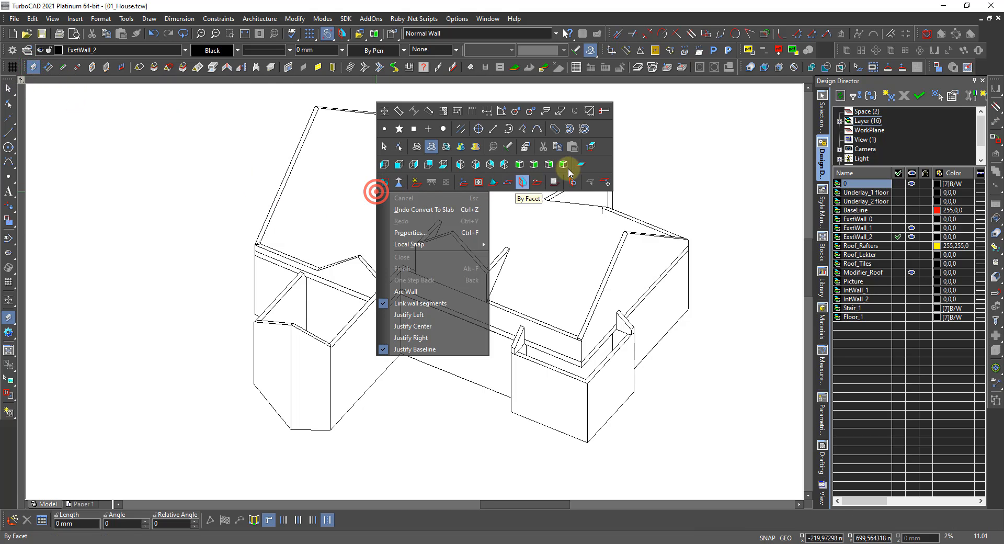
click(589, 146)
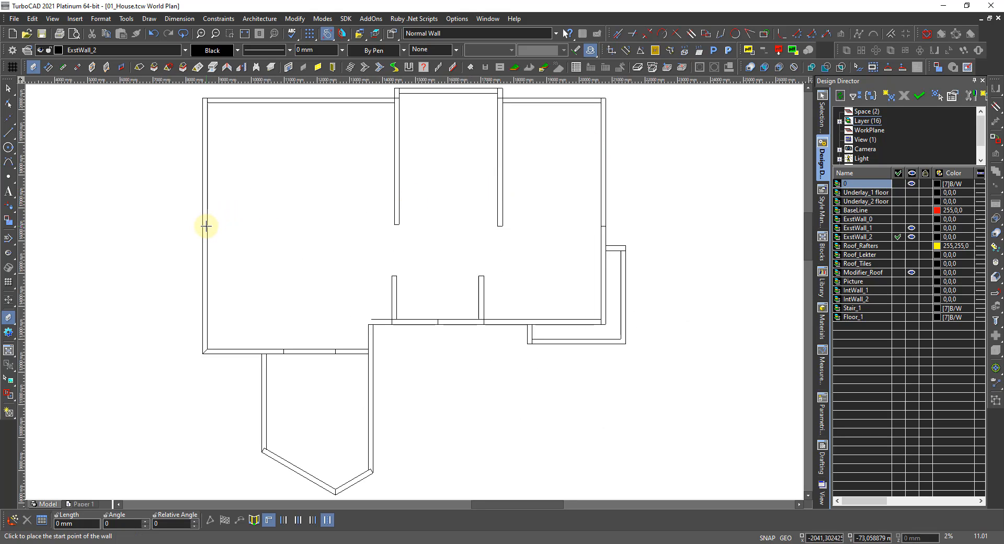
key(v)
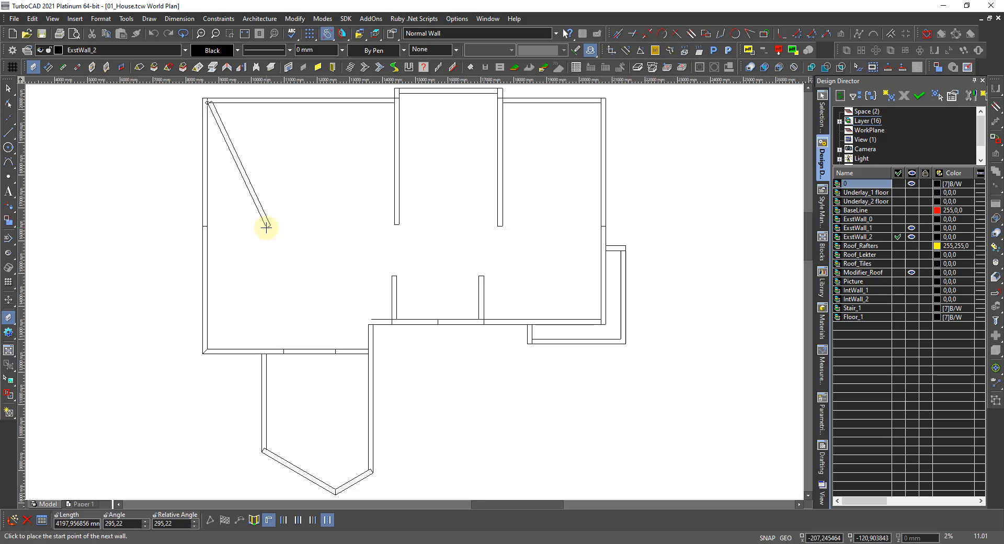
key(Escape)
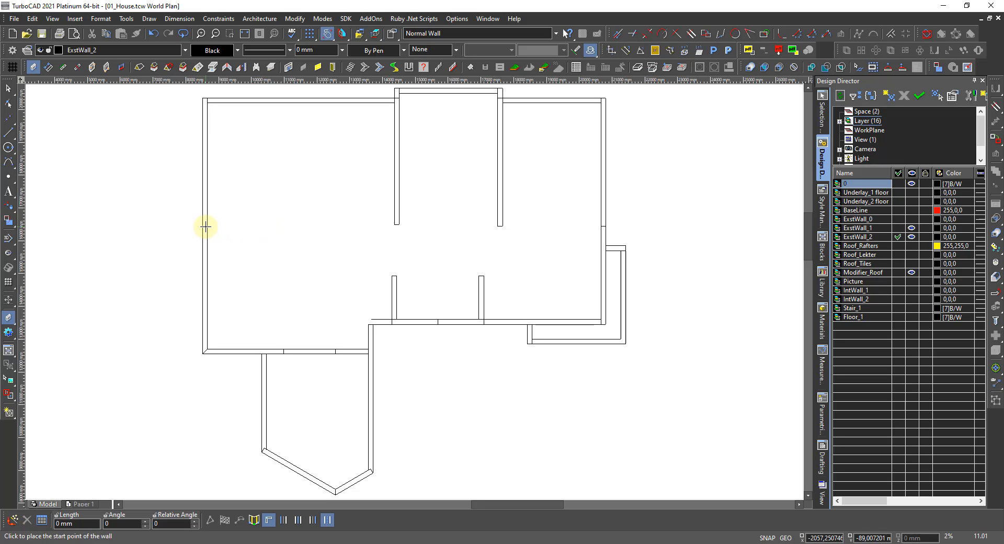
click(207, 226)
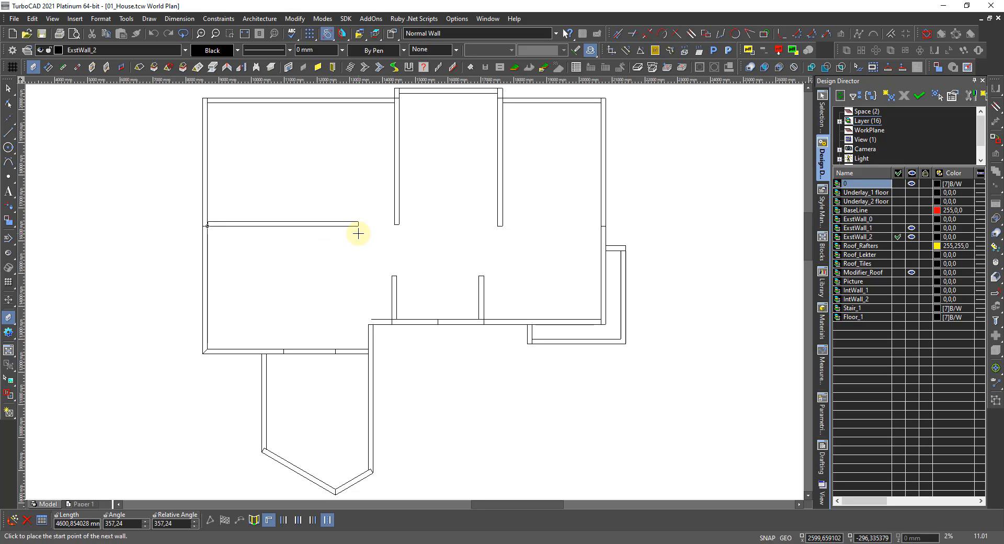
click(313, 223)
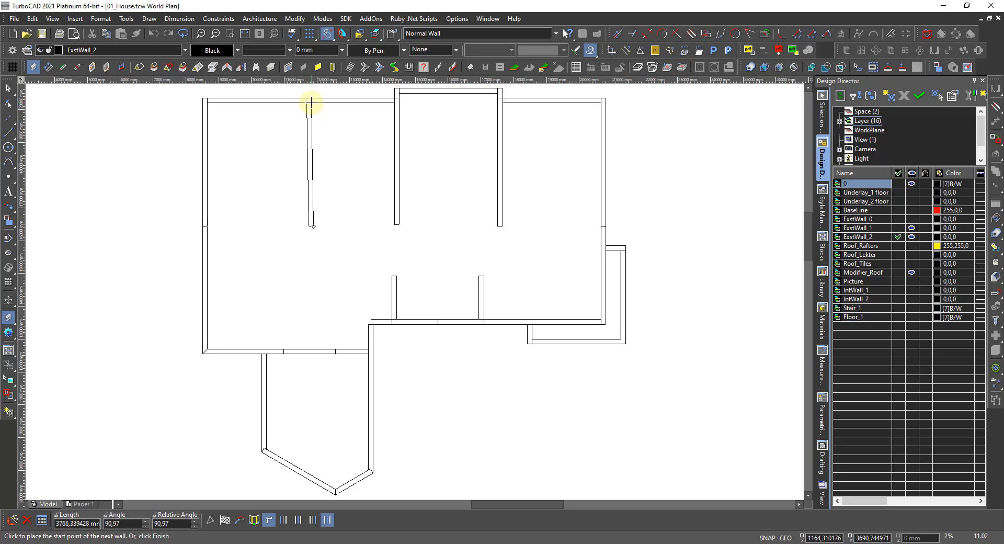
right_click(289, 120)
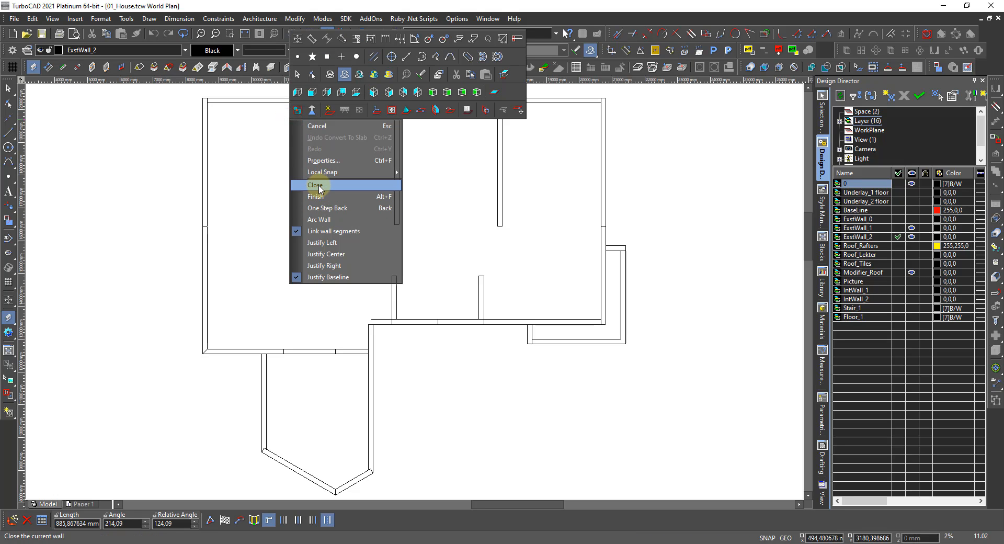
click(320, 196)
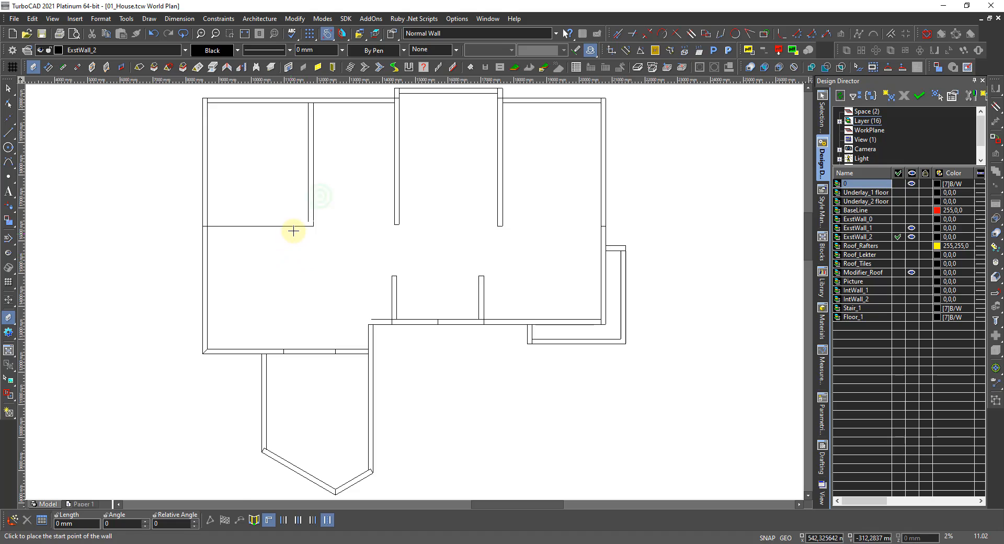
Check the inward wall segment and examine its corner with the segment to the rear wall, in plan and in 3D
scroll(293, 230, up, 2)
key(space)
click(412, 282)
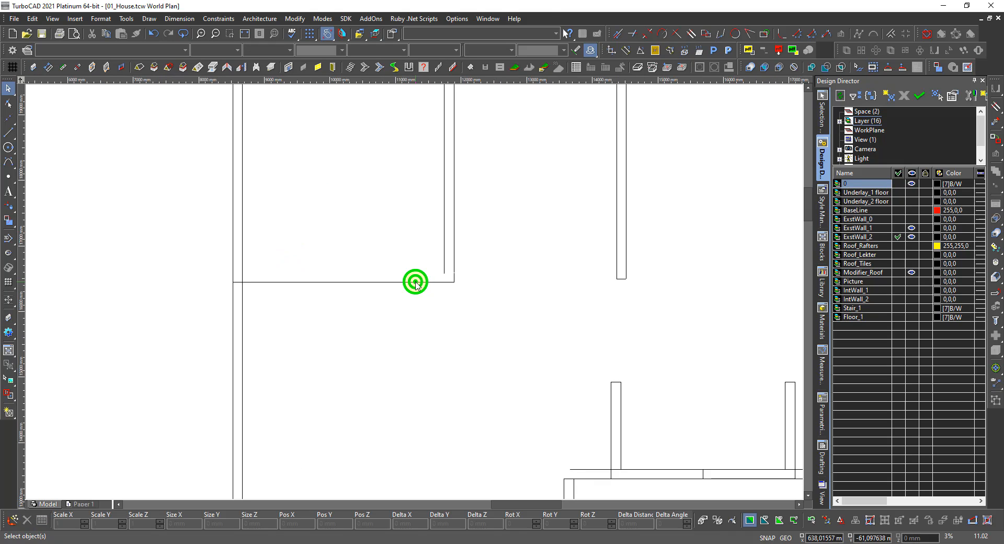
click(454, 289)
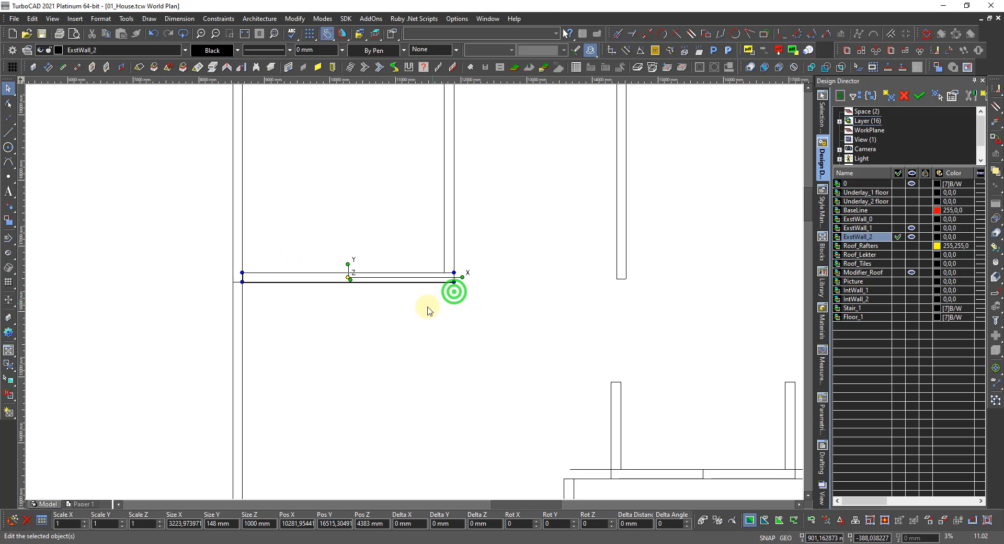
click(161, 291)
scroll(414, 295, down, 4)
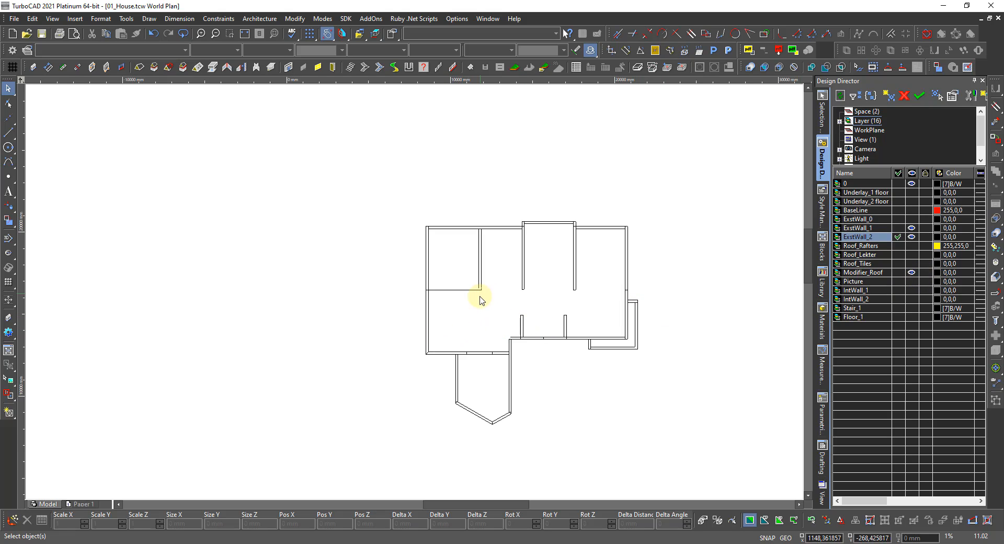
shift+middle_drag(447, 309, 413, 354)
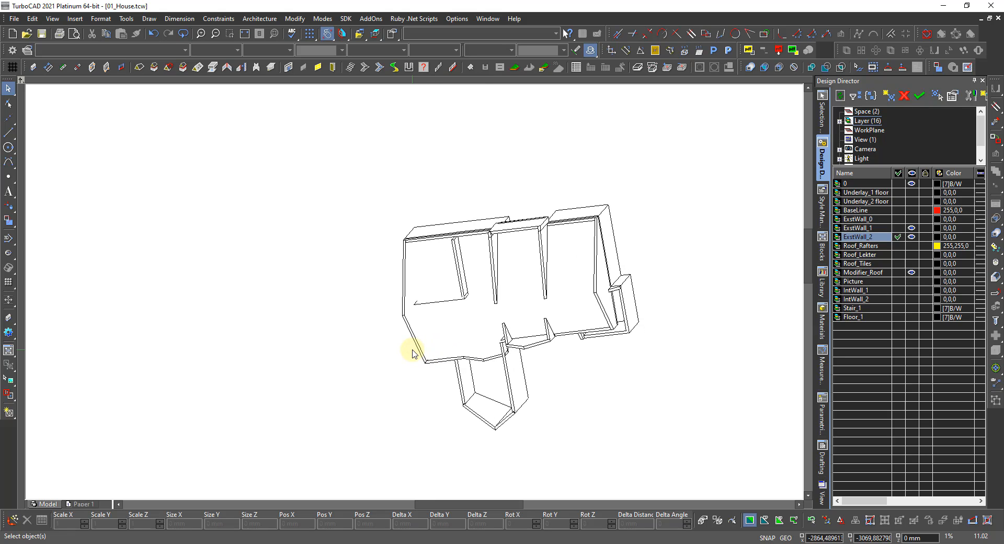
scroll(460, 281, up, 2)
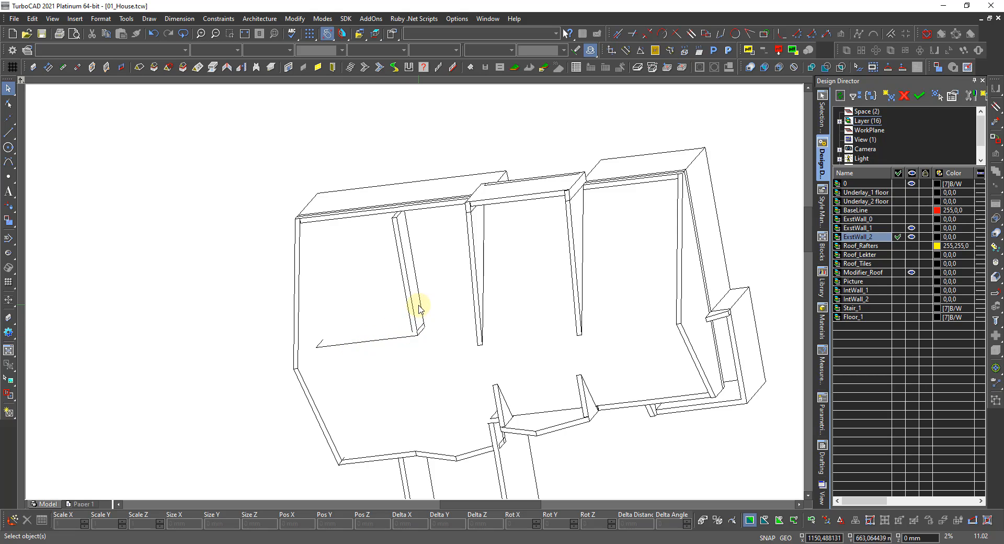
Undo both new wall segments
key(ctrl+z)
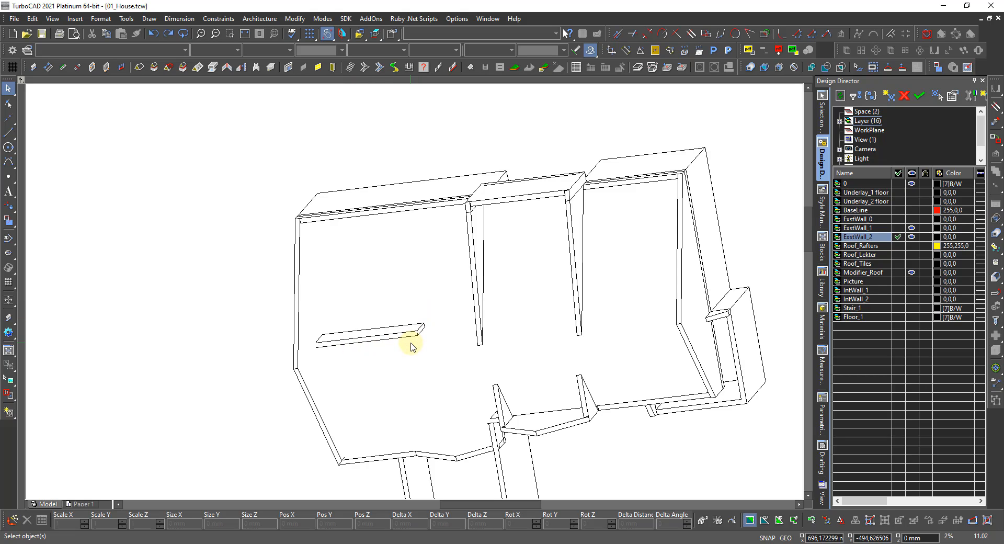
key(ctrl+z)
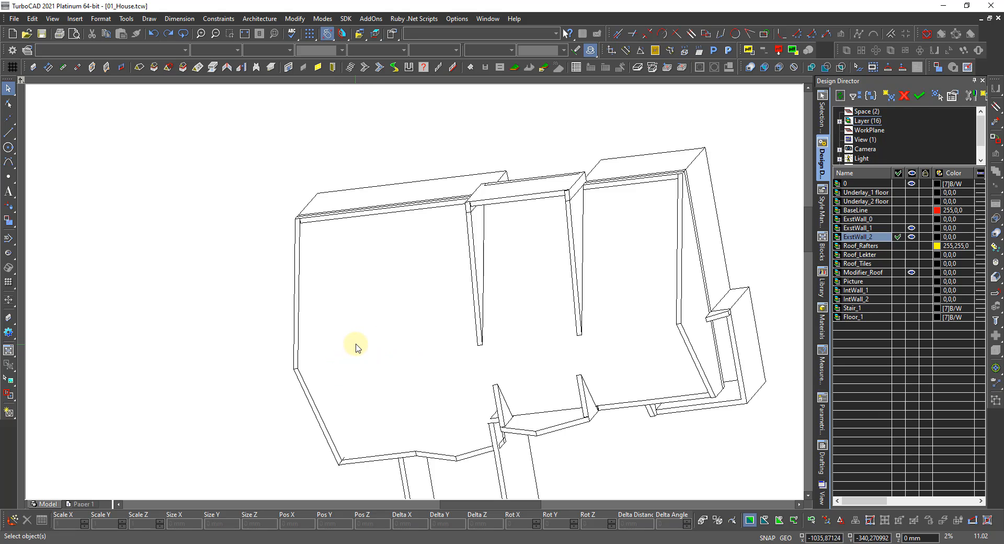
shift+middle_drag(369, 359, 371, 315)
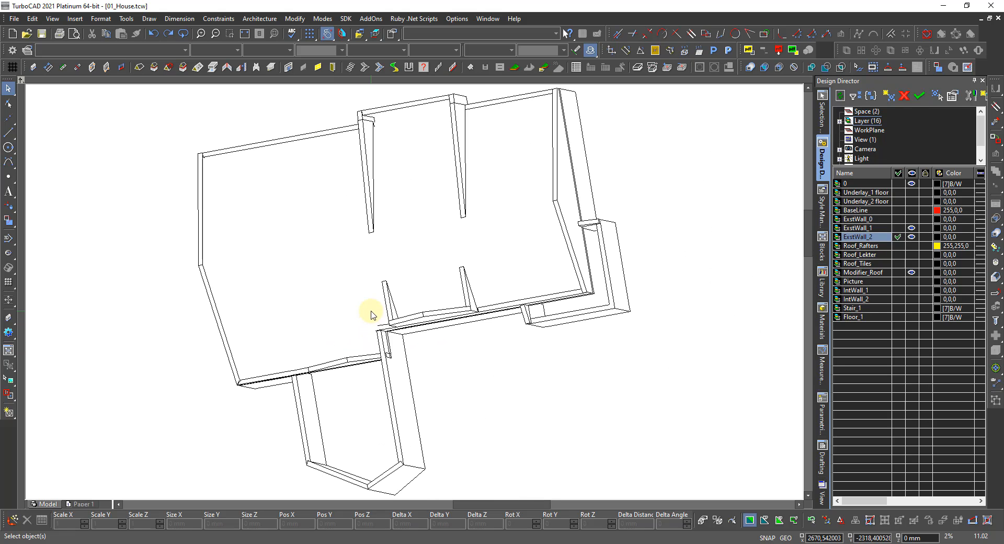
In plan view, draw linked ExstWall_2 walls from just behind the left exterior wall's joint, about 2570 mm inward, then about 3600 mm to the rear wall
right_click(289, 284)
click(503, 239)
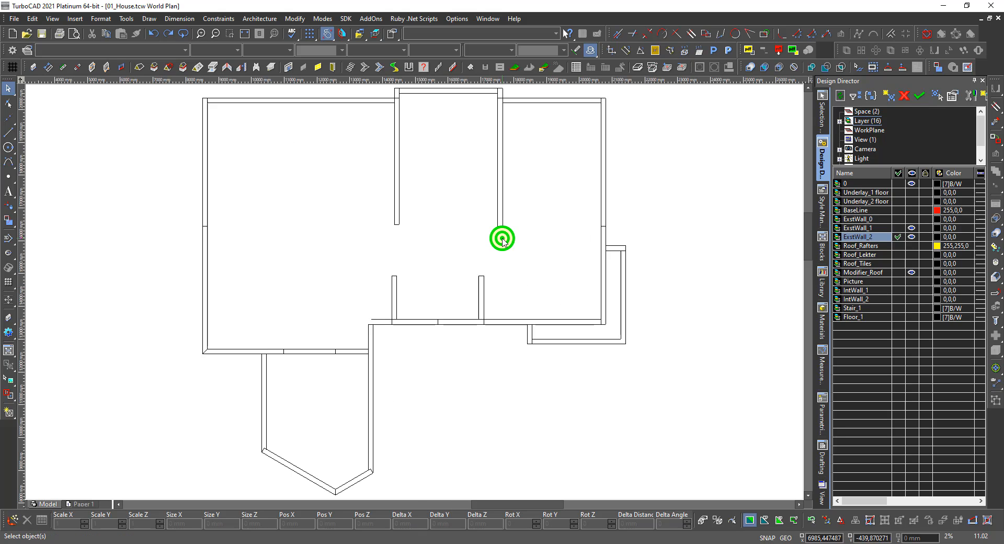
scroll(415, 295, up, 3)
scroll(414, 295, up, 2)
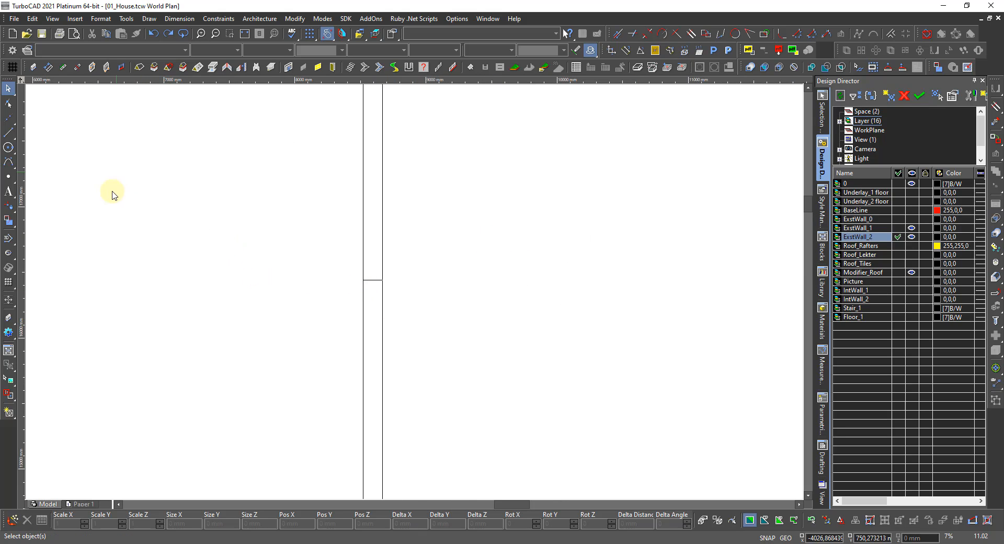
click(33, 67)
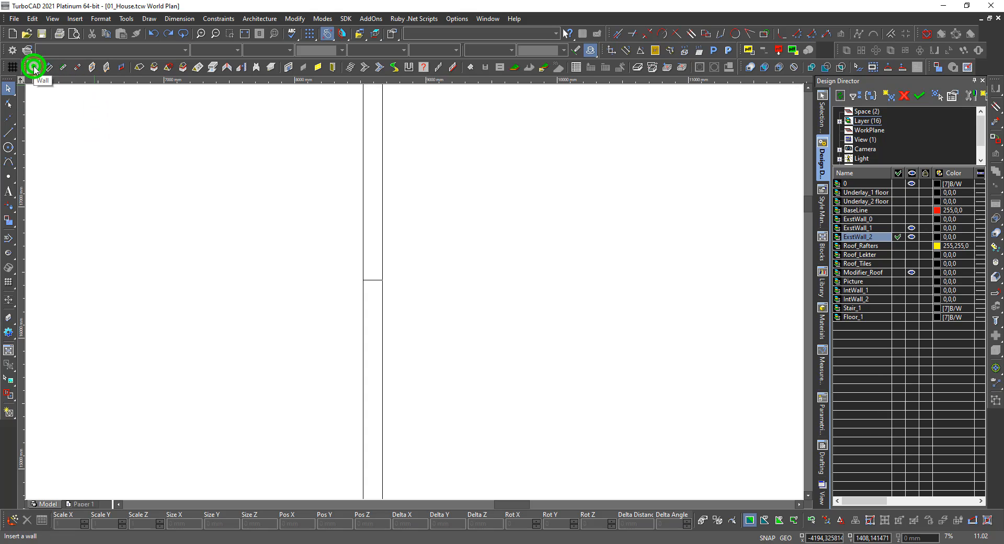
click(382, 258)
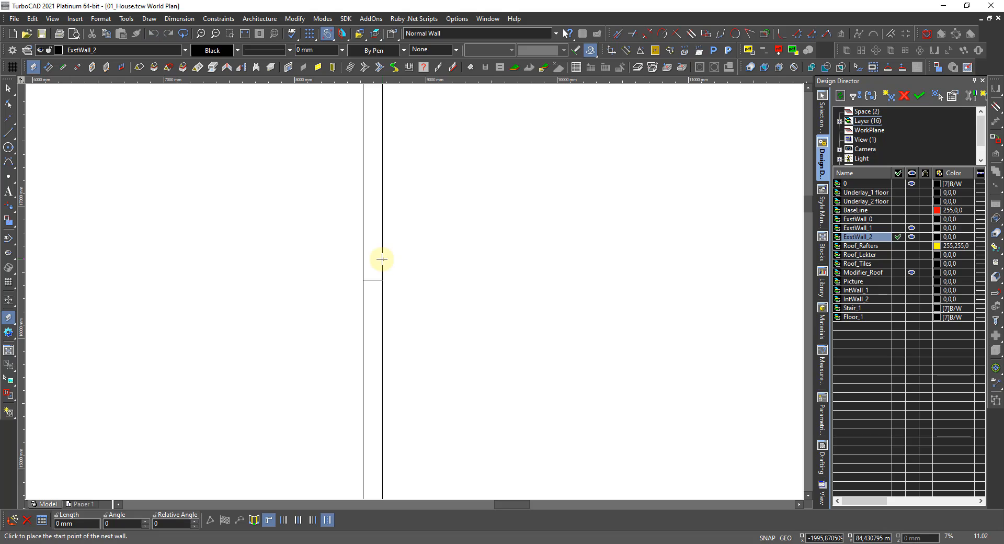
click(719, 247)
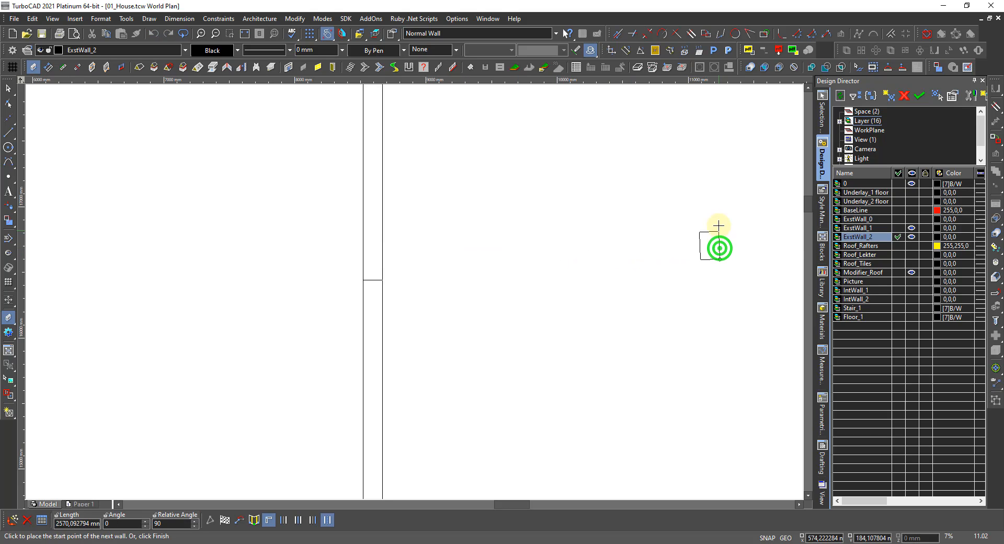
scroll(408, 267, down, 3)
scroll(418, 189, up, 3)
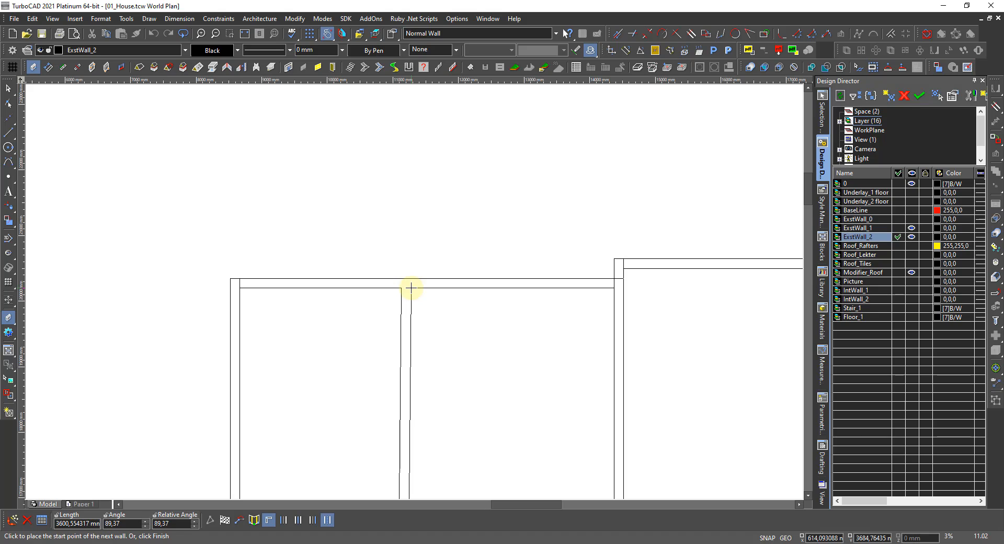
right_click(371, 320)
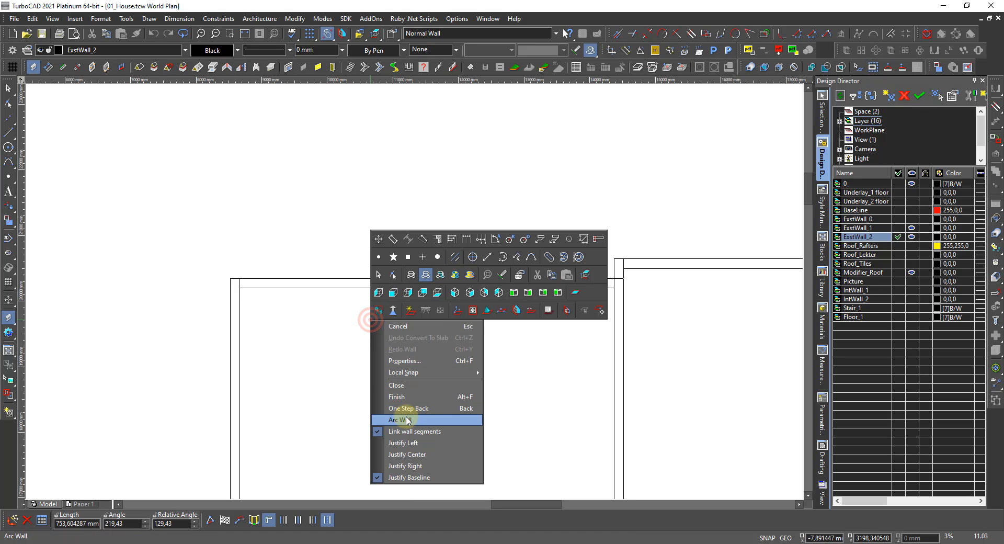
click(395, 397)
scroll(393, 397, down, 3)
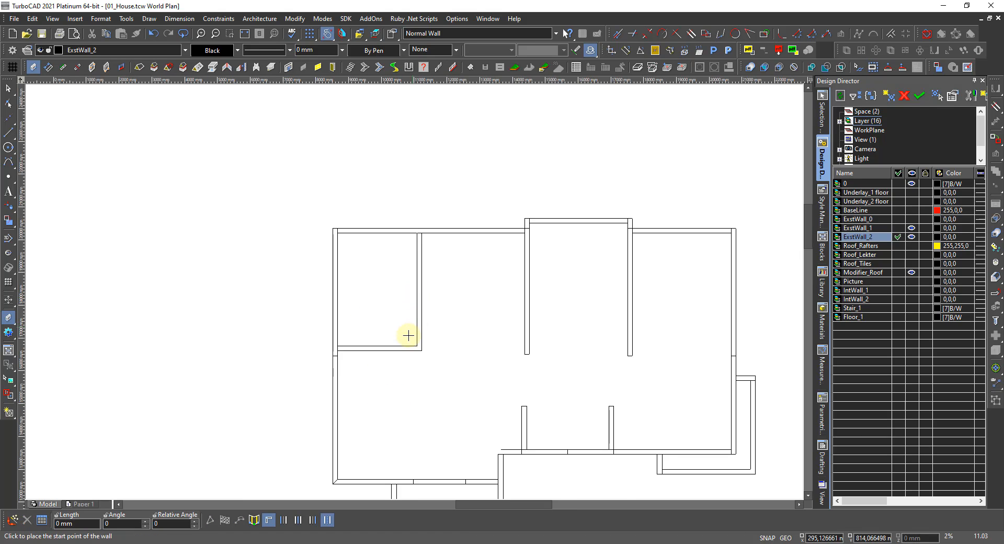
key(Escape)
scroll(395, 355, up, 3)
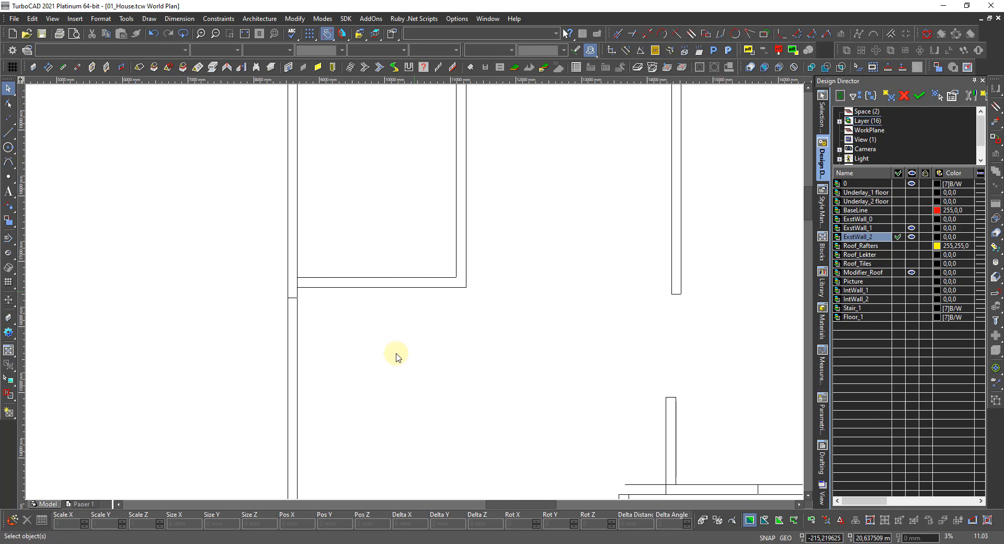
scroll(415, 287, down, 3)
scroll(411, 250, up, 3)
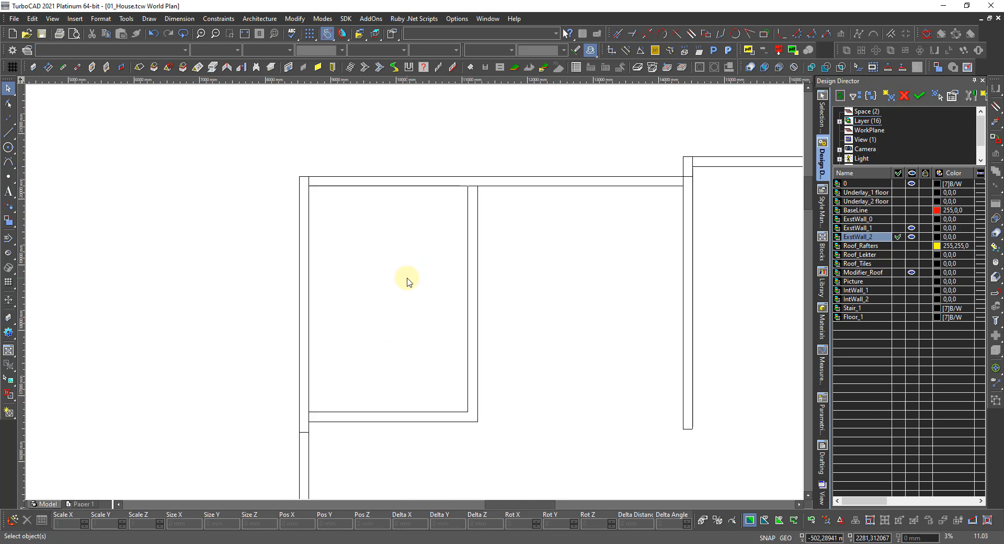
scroll(455, 308, down, 3)
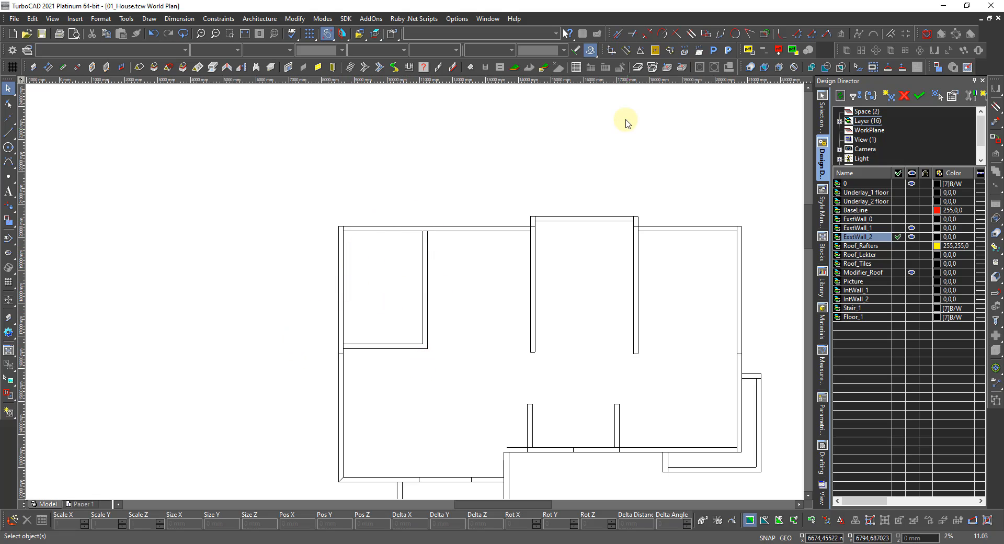
click(637, 68)
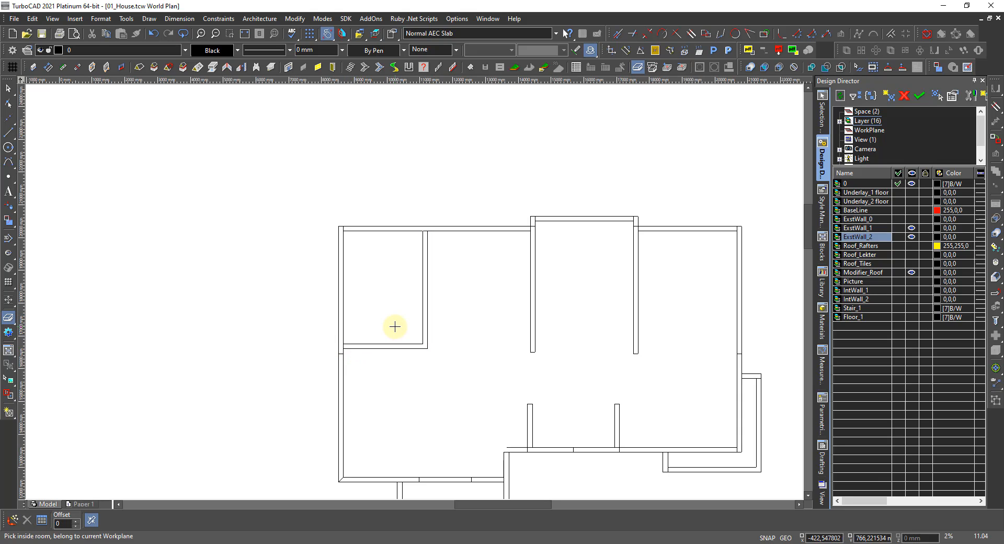
key(Escape)
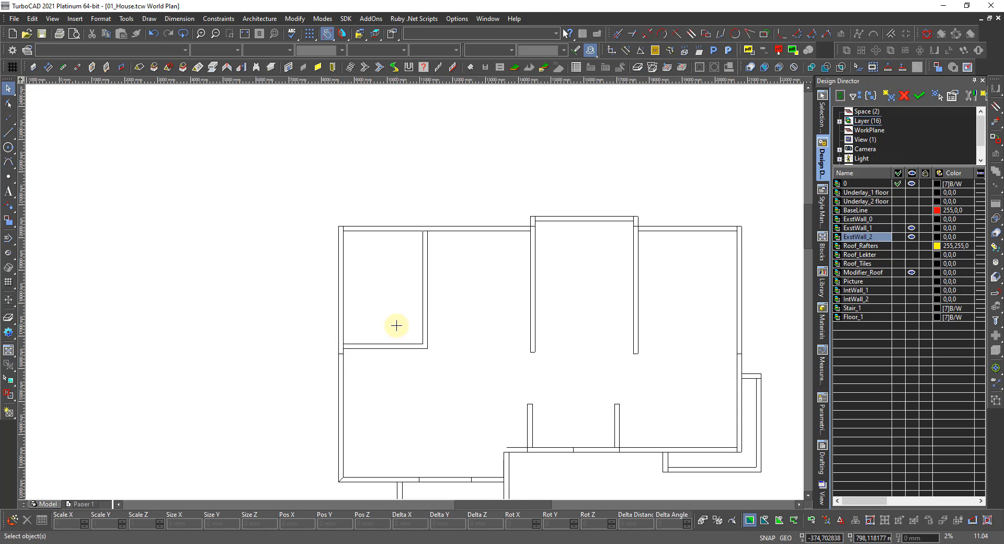
Show the model in wireframe from the southeast dimetric side and inspect the inward wall segment's height and links
right_click(396, 326)
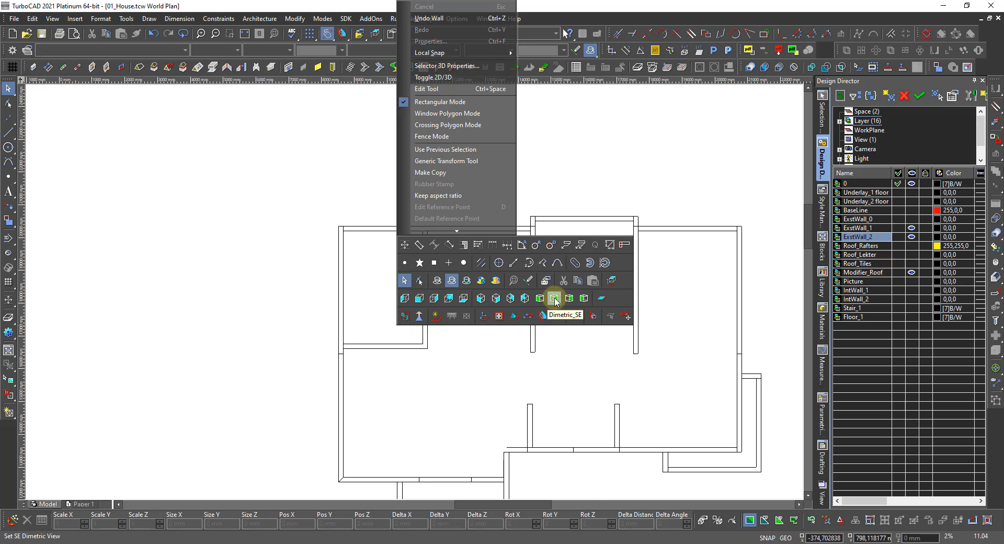
click(555, 298)
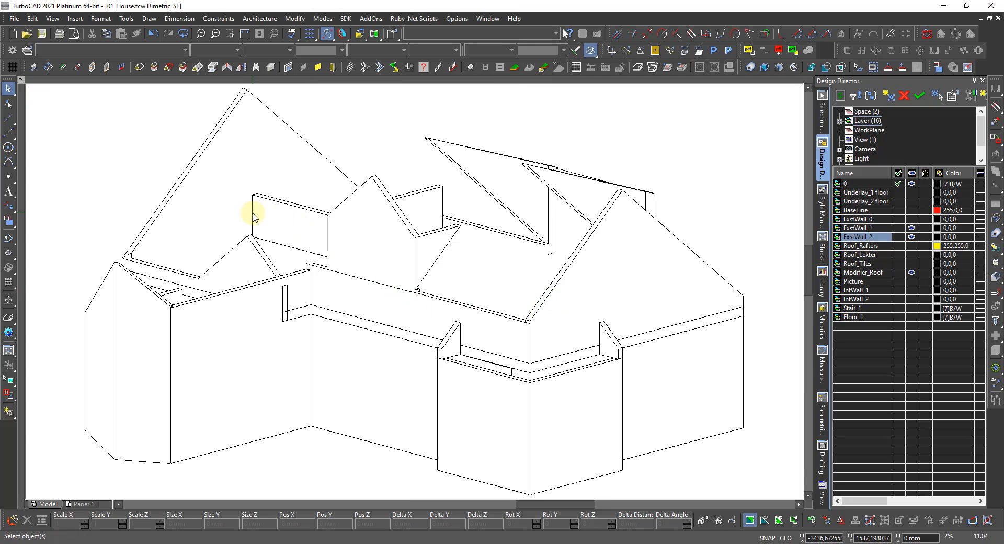
shift+middle_drag(253, 212, 257, 242)
scroll(281, 170, up, 2)
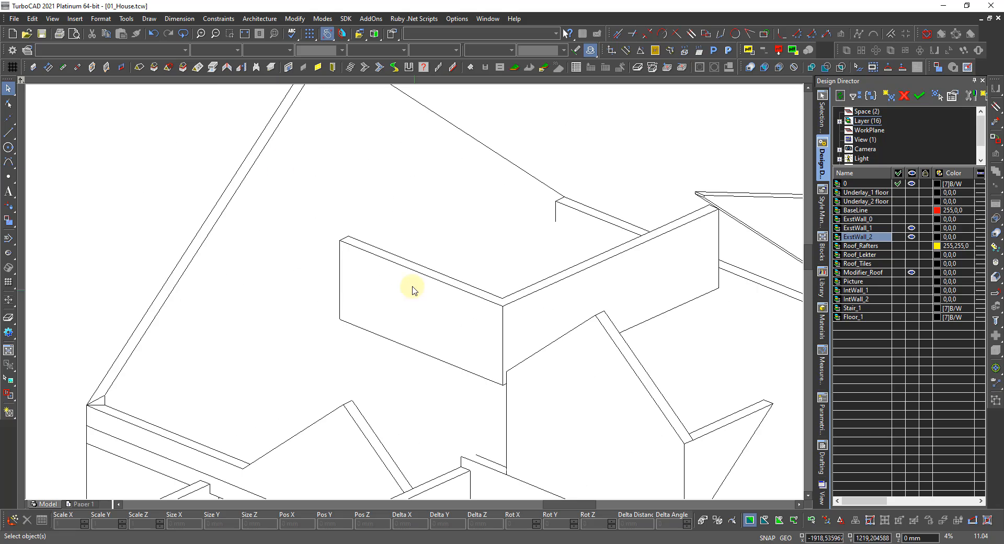
right_click(366, 257)
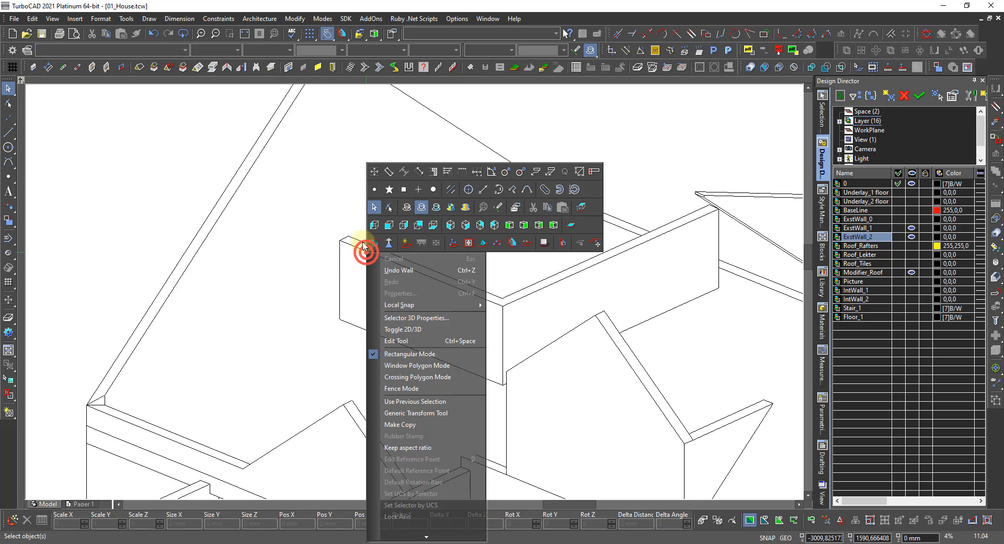
click(404, 208)
click(357, 251)
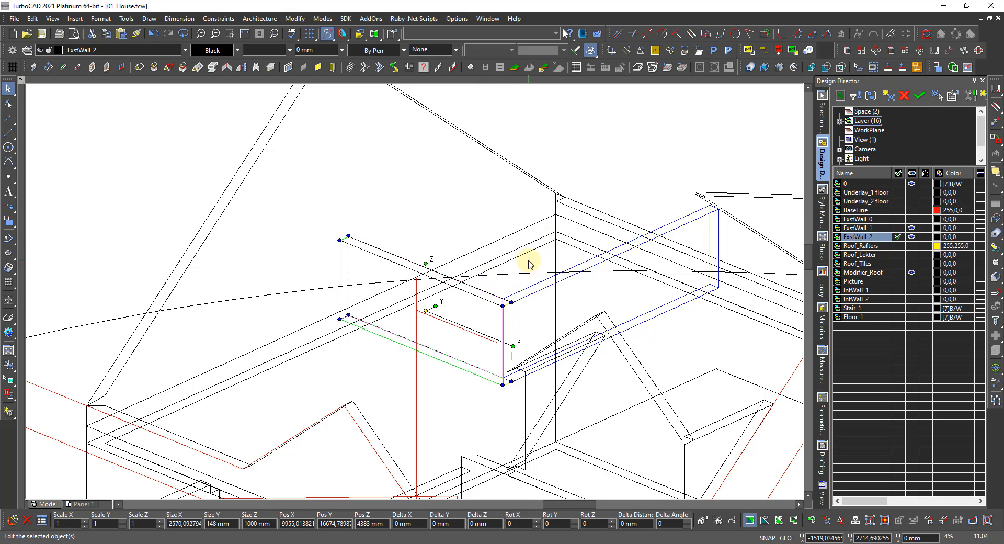
key(Escape)
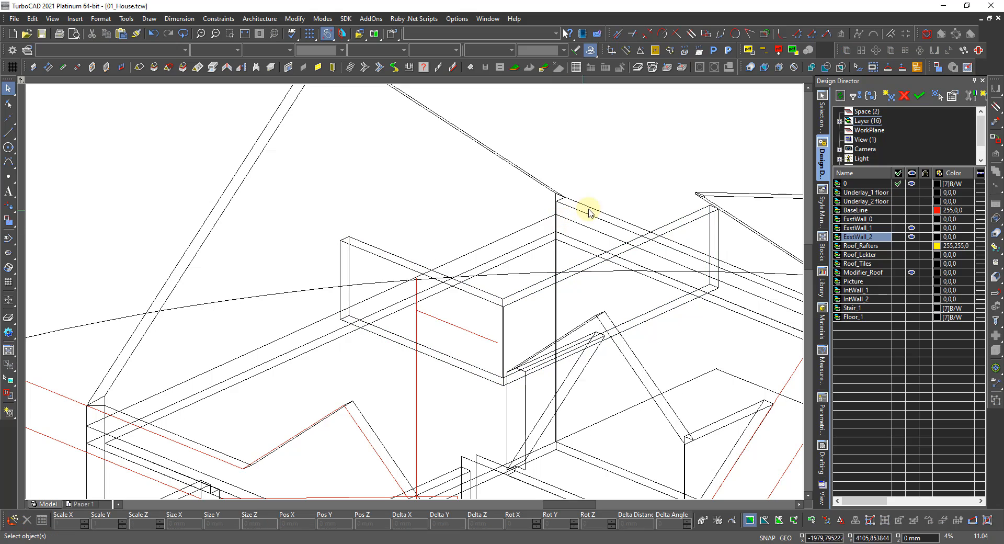
Select both new wall segments, set the workplane by entity to the rear exterior wall, and place the segments on that workplane
click(464, 292)
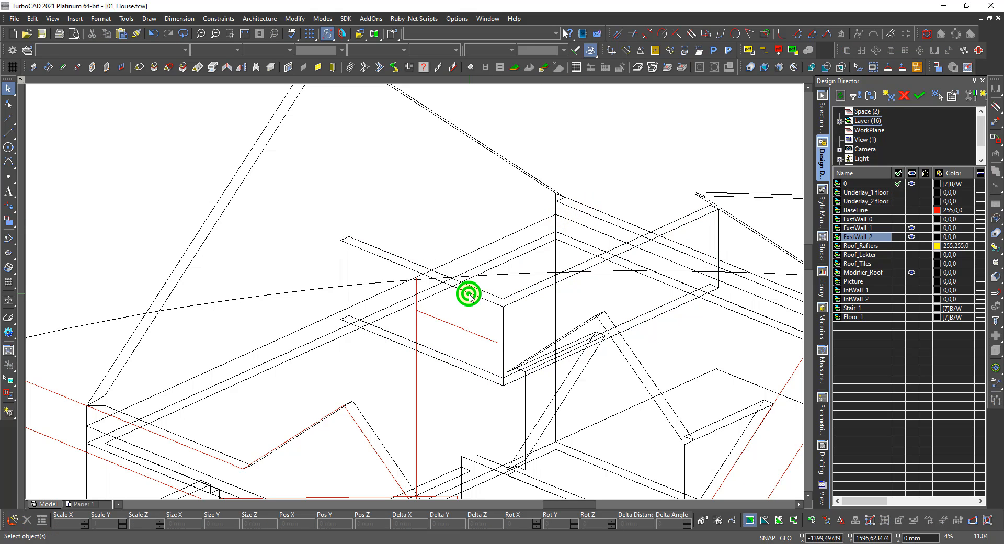
shift+click(620, 252)
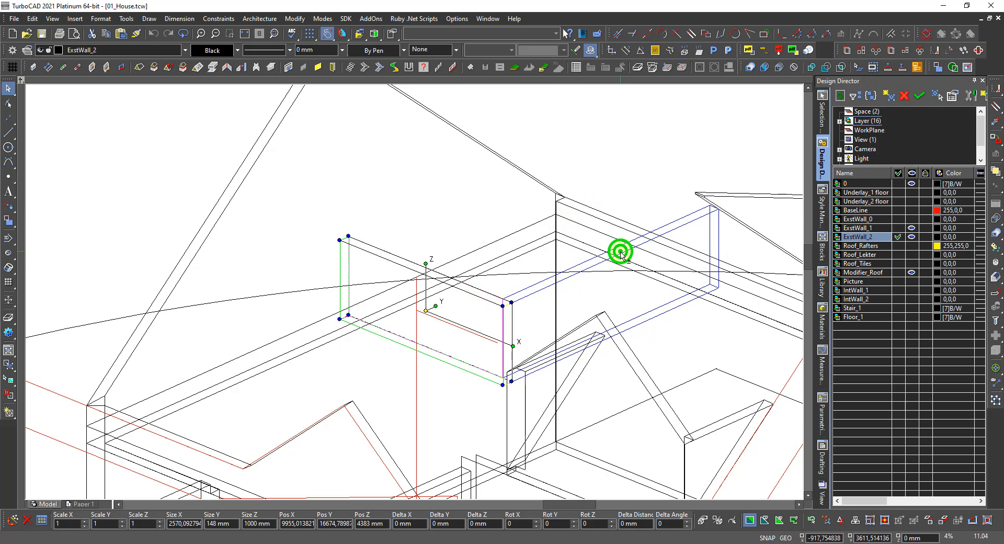
right_click(558, 223)
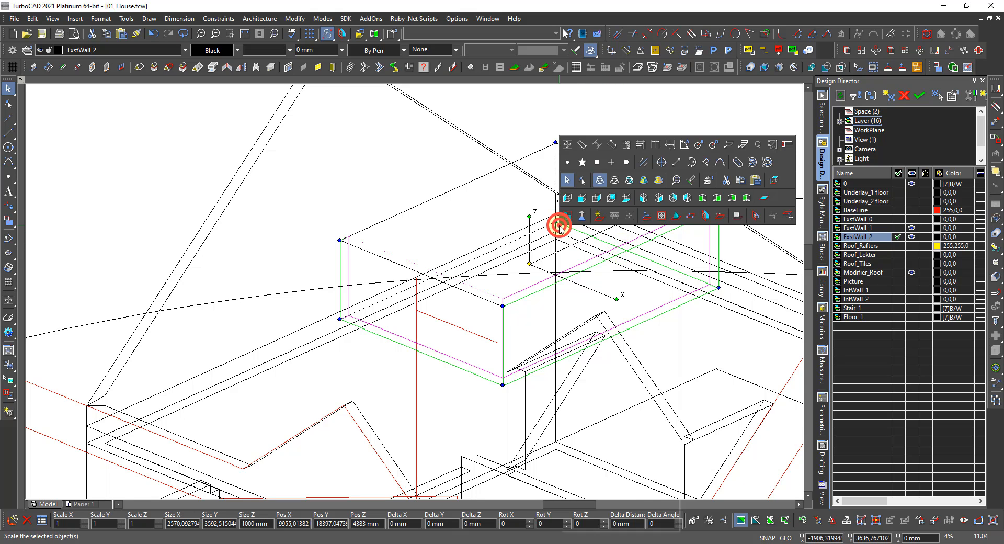
click(676, 216)
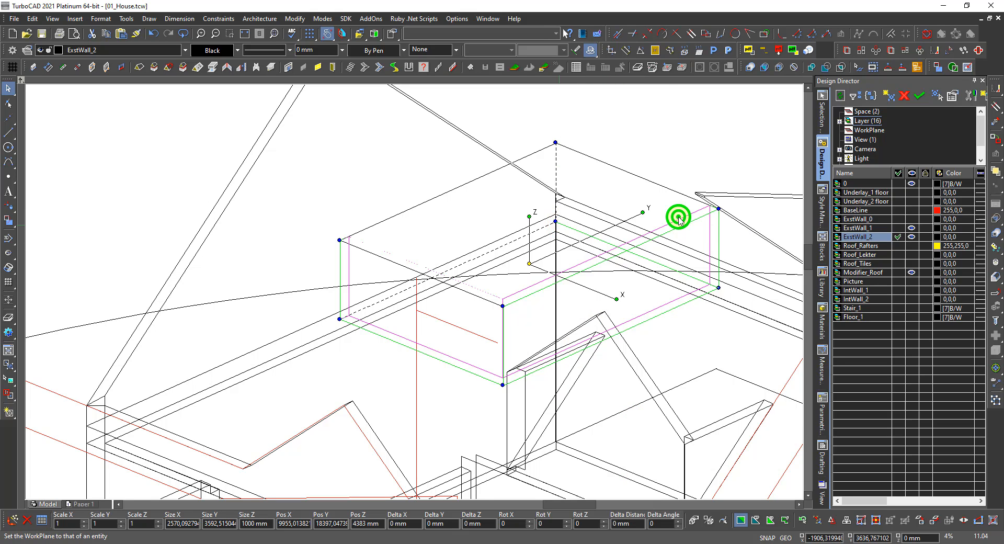
click(604, 219)
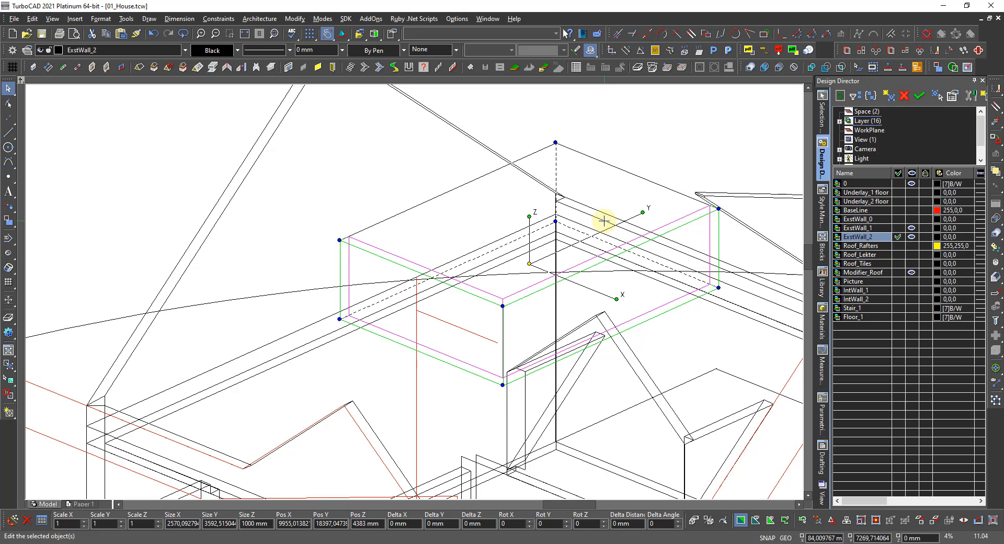
key(Escape)
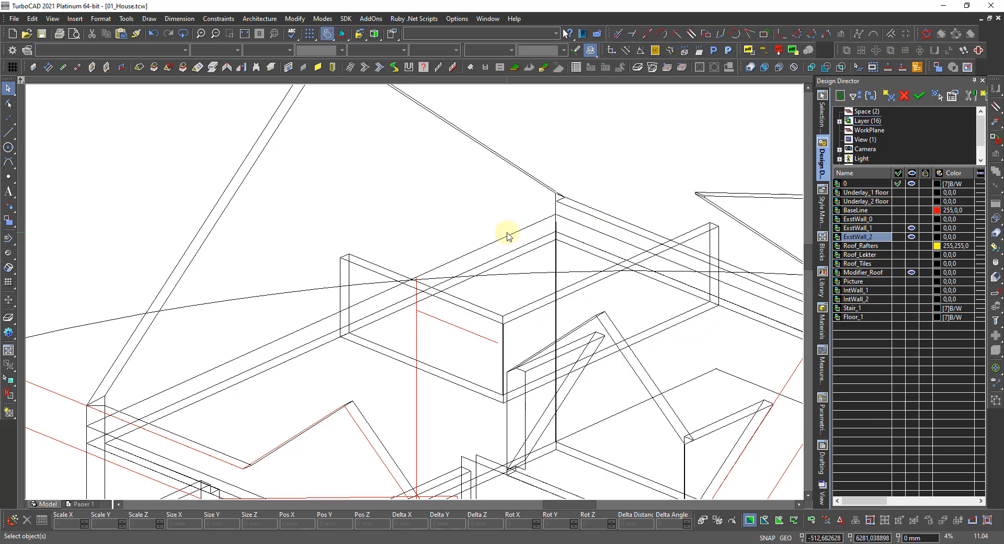
Compare the elevation and links of the lowered inward segment with those of the rear exterior wall
click(362, 267)
key(Escape)
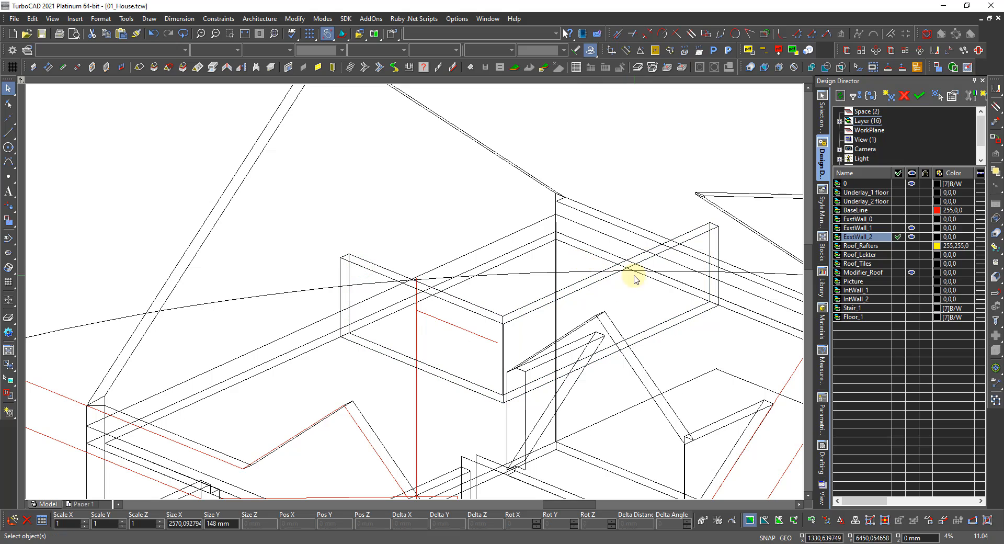
click(643, 235)
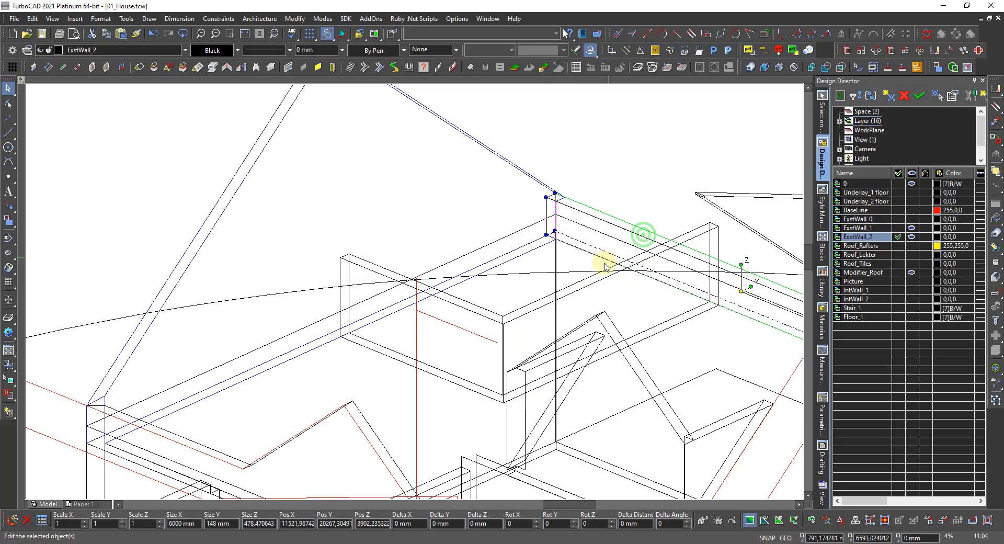
key(Escape)
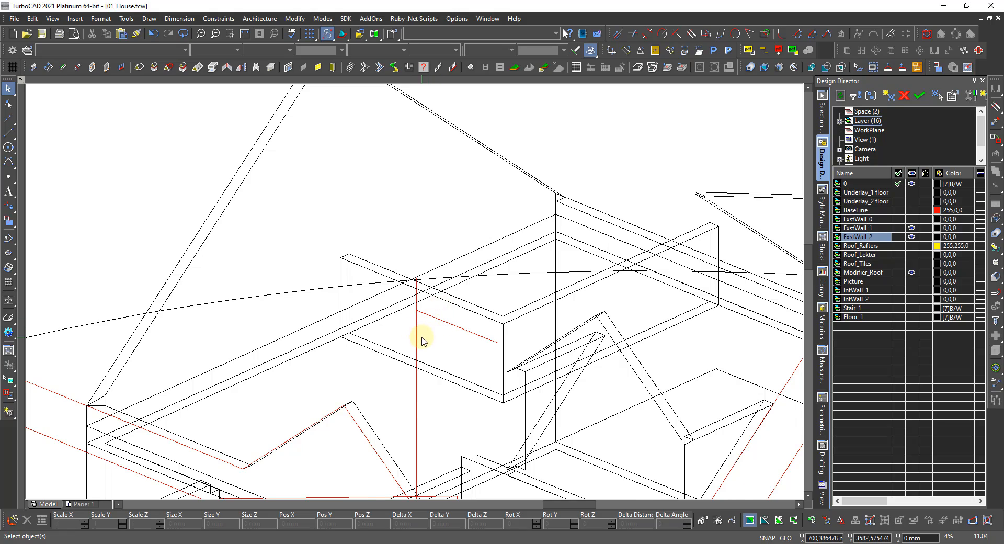
Delete both new wall segments from the rear left corner room
scroll(422, 336, down, 3)
shift+middle_drag(416, 282, 459, 338)
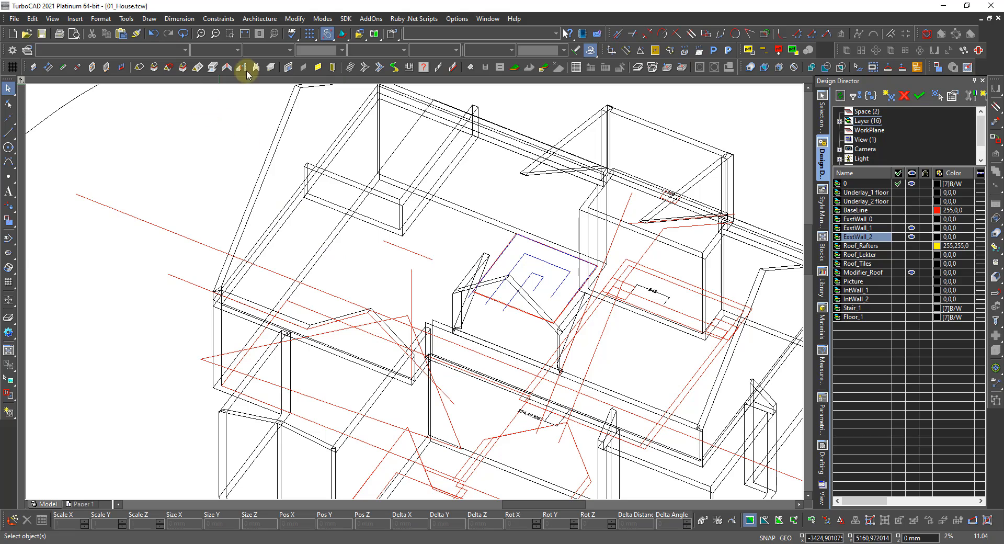
click(356, 189)
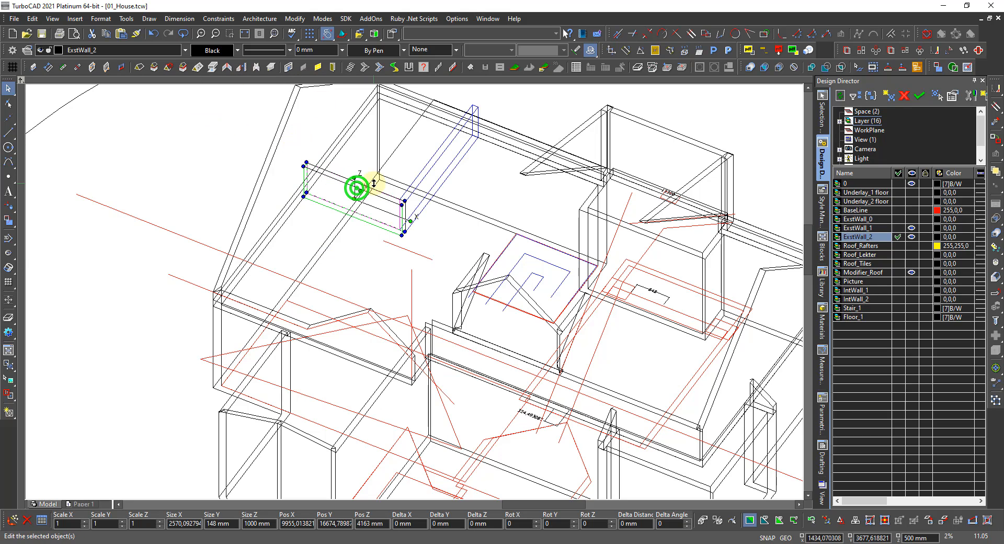
key(Delete)
click(434, 158)
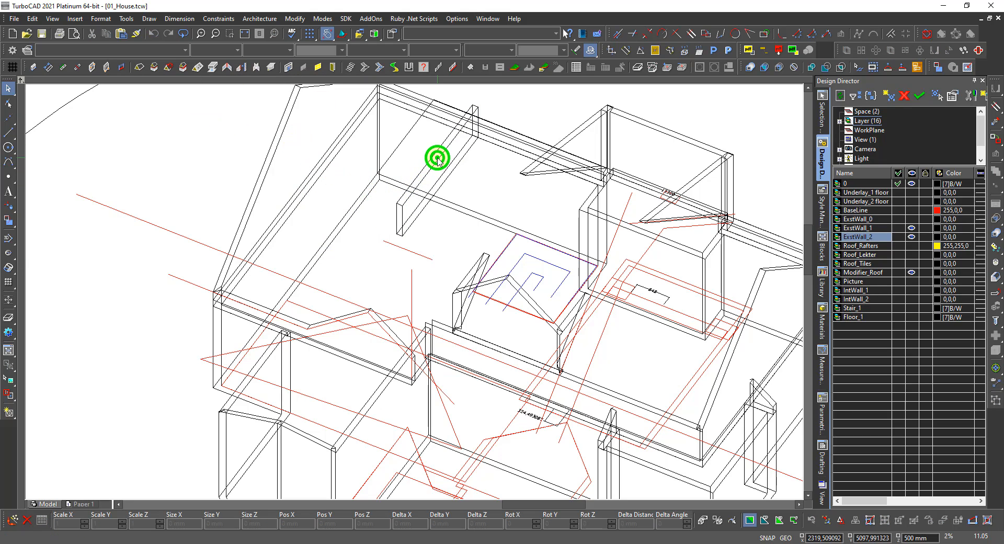
key(Delete)
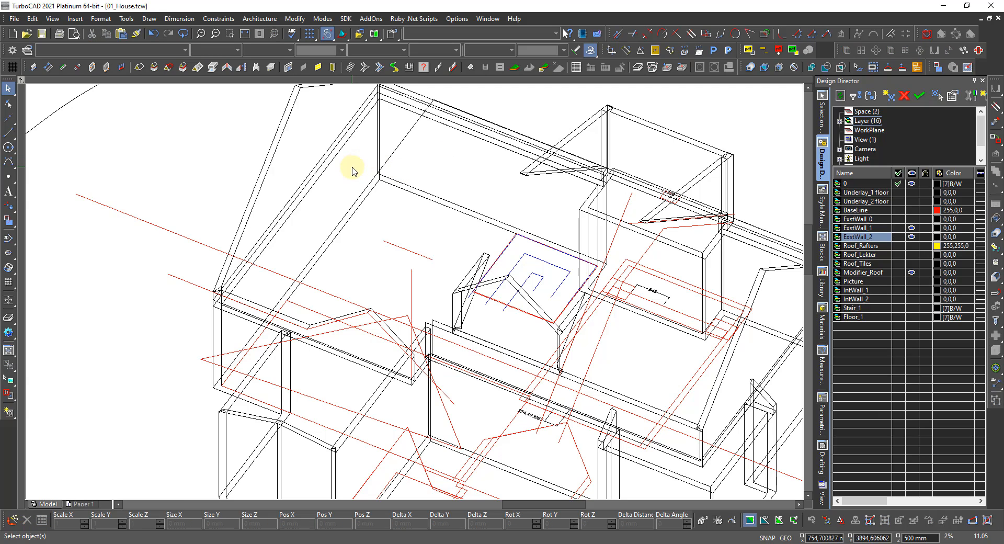
Draw a single ExstWall_2 wall in the 3D view from the left exterior wall, about 3076 mm inward, nearly parallel to the rear wall
click(31, 66)
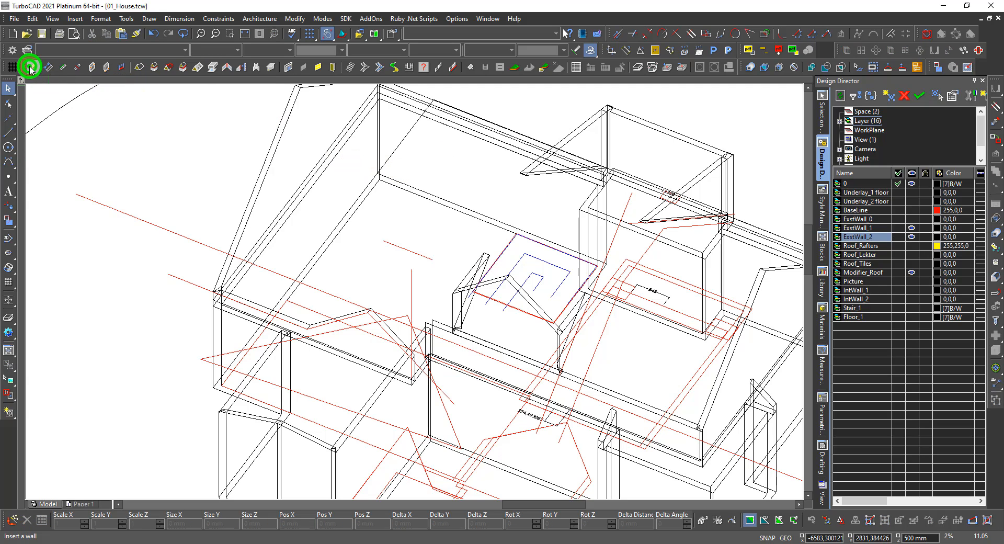
click(317, 163)
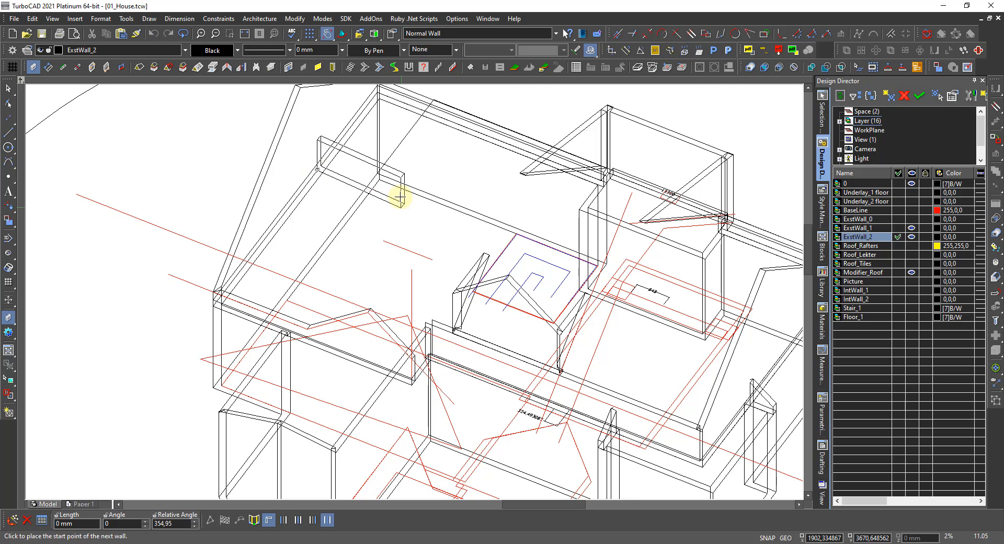
click(433, 219)
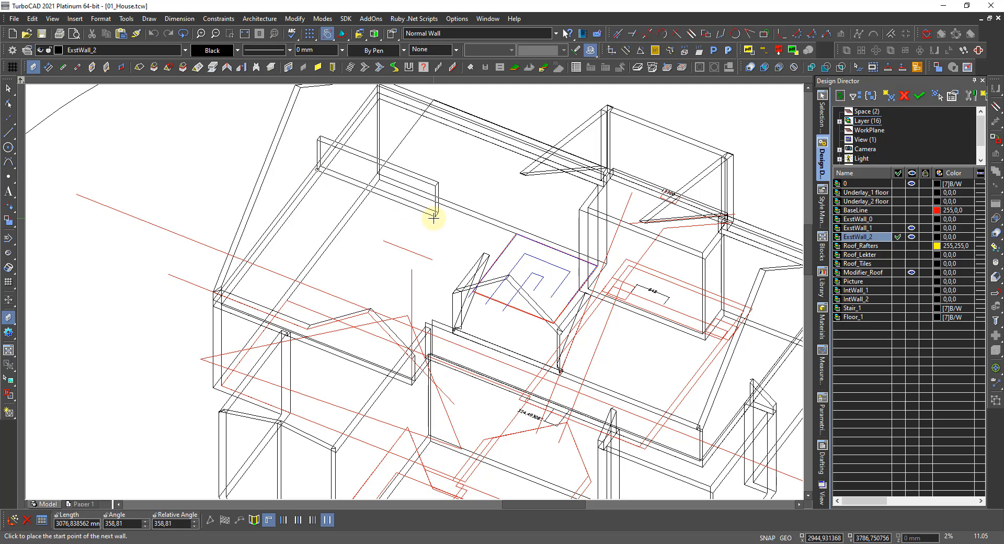
click(433, 219)
right_click(434, 219)
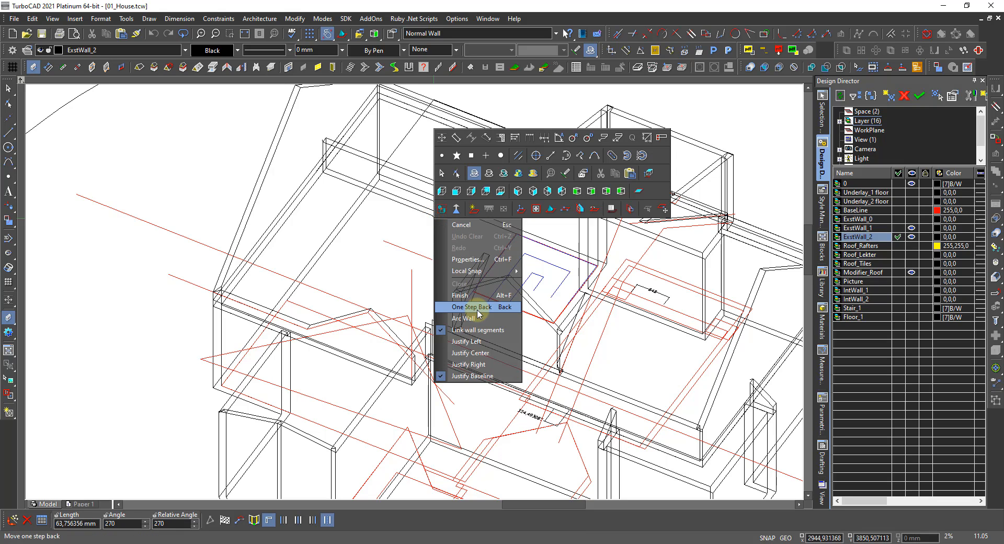
click(468, 296)
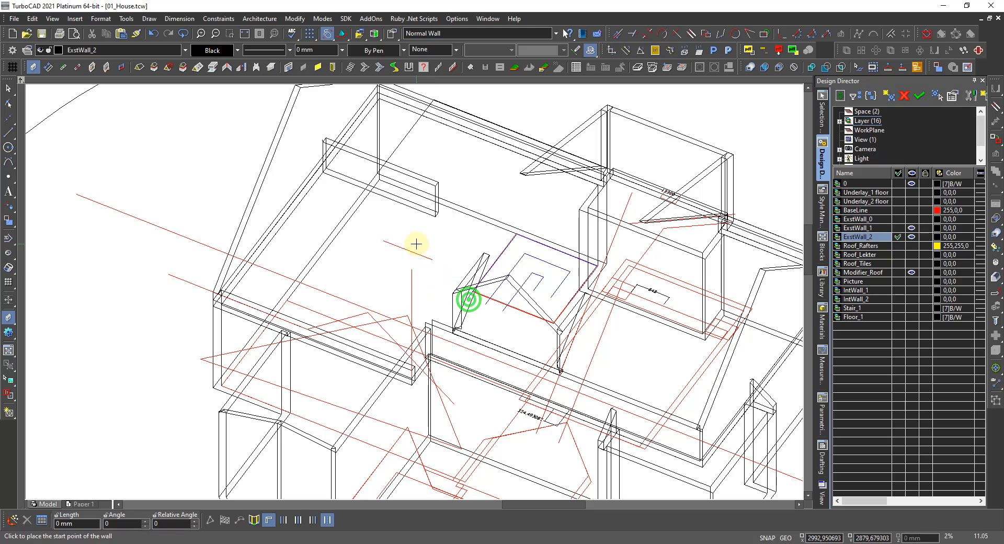
key(Escape)
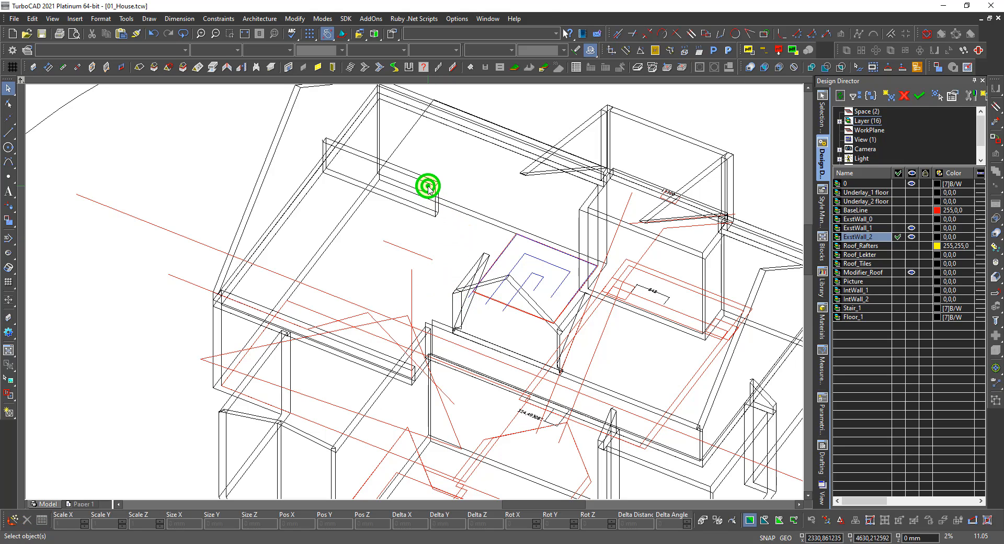
Select the new inward wall and inspect its joint with the left exterior wall
click(426, 192)
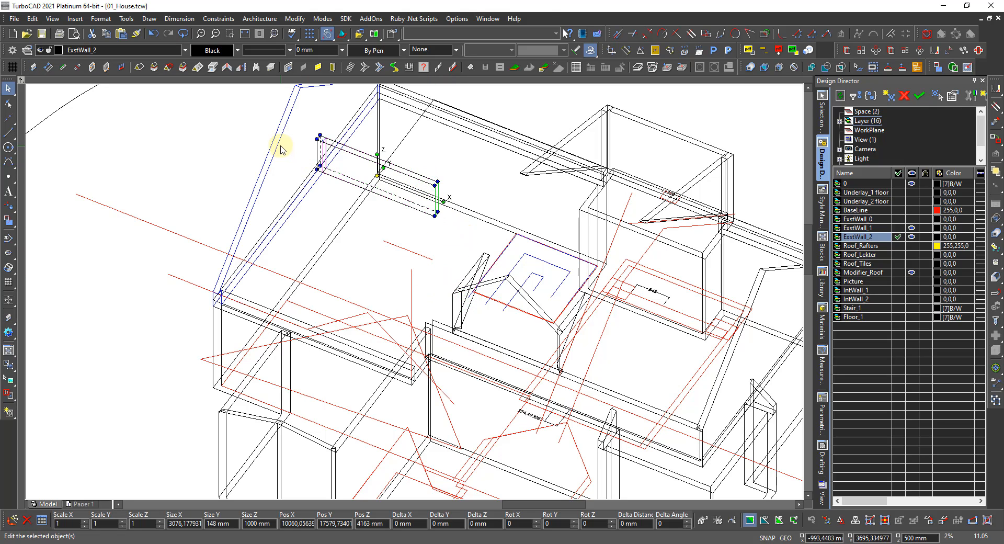
scroll(324, 148, up, 2)
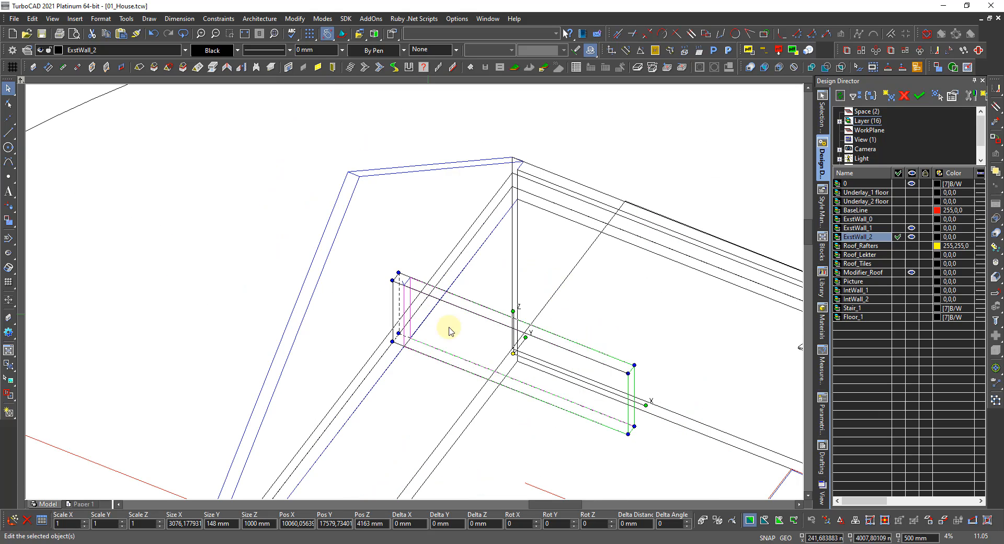
Set the workplane on the front face of the short wall inside the gabled section of the house
scroll(408, 287, up, 4)
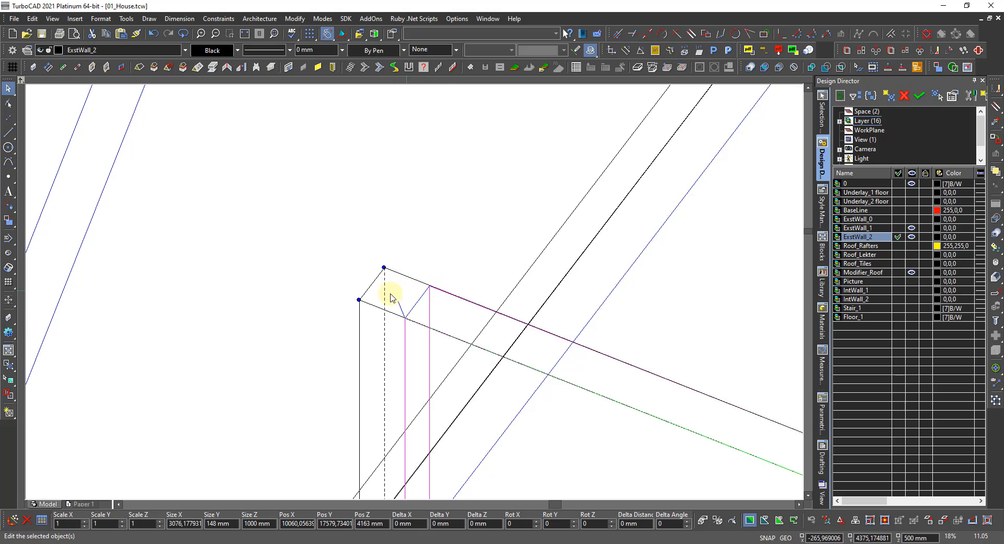
scroll(413, 319, down, 6)
click(437, 315)
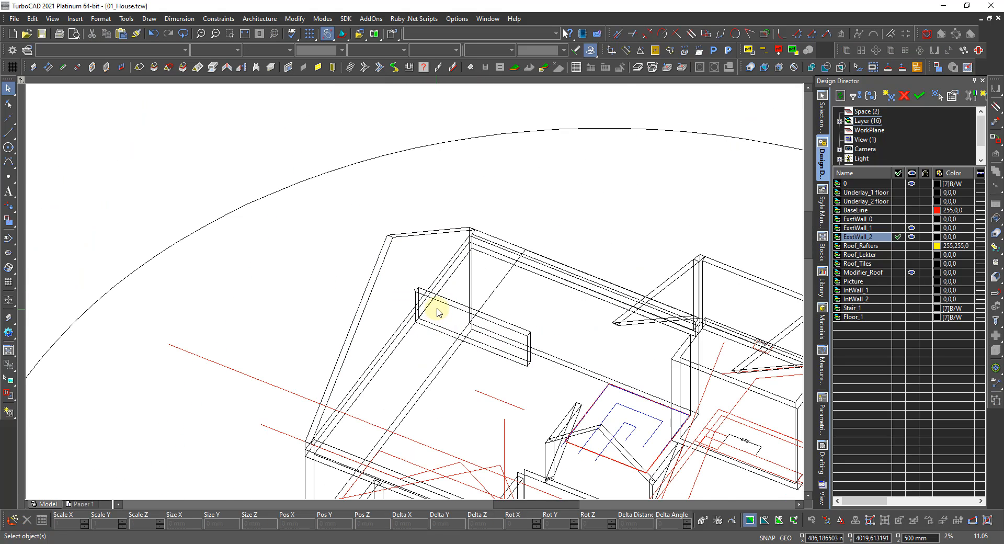
scroll(439, 312, up, 2)
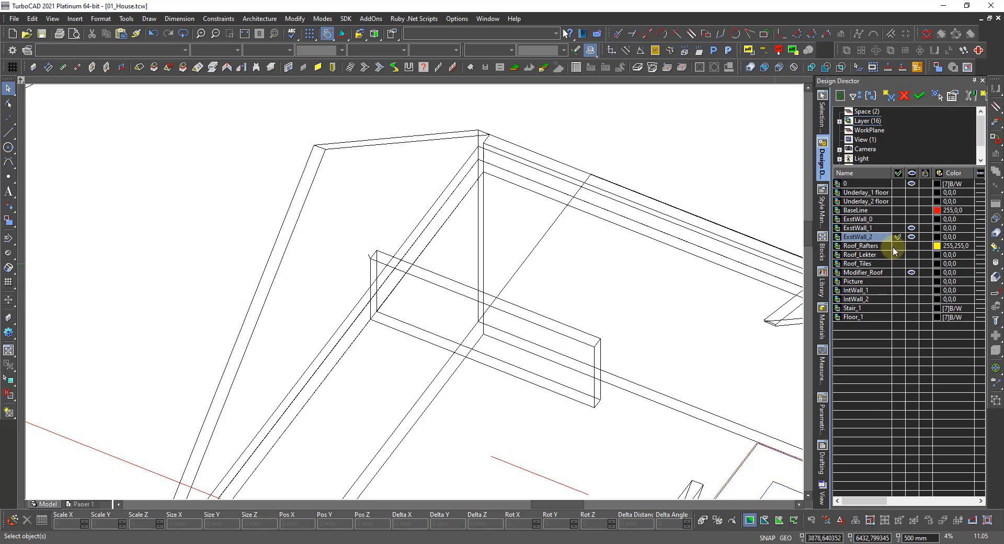
click(420, 283)
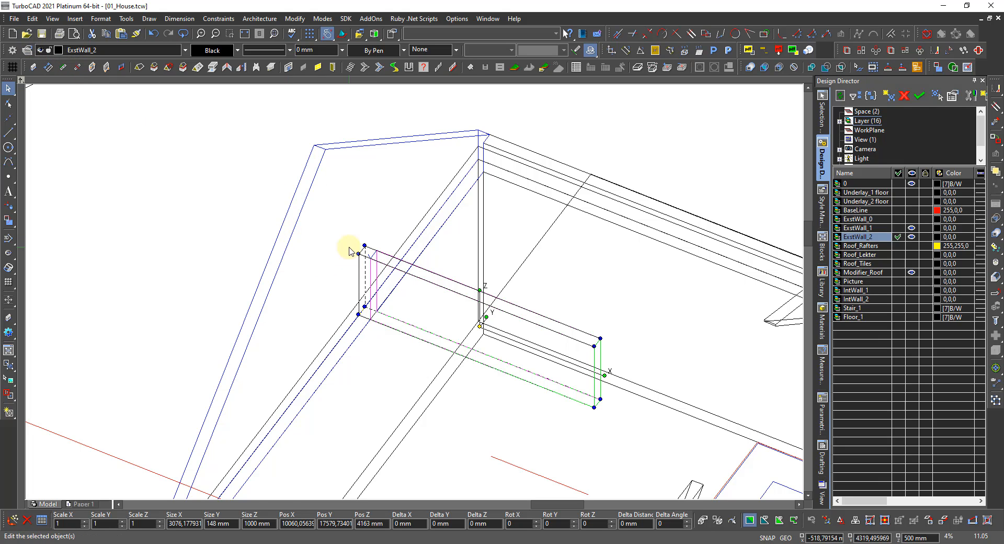
key(Escape)
shift+middle_drag(433, 344, 453, 316)
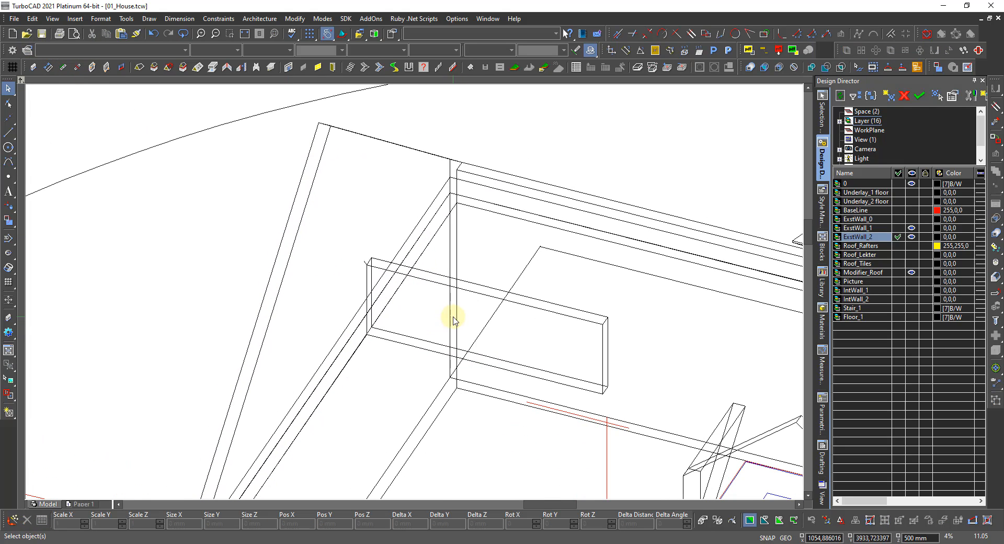
right_click(513, 321)
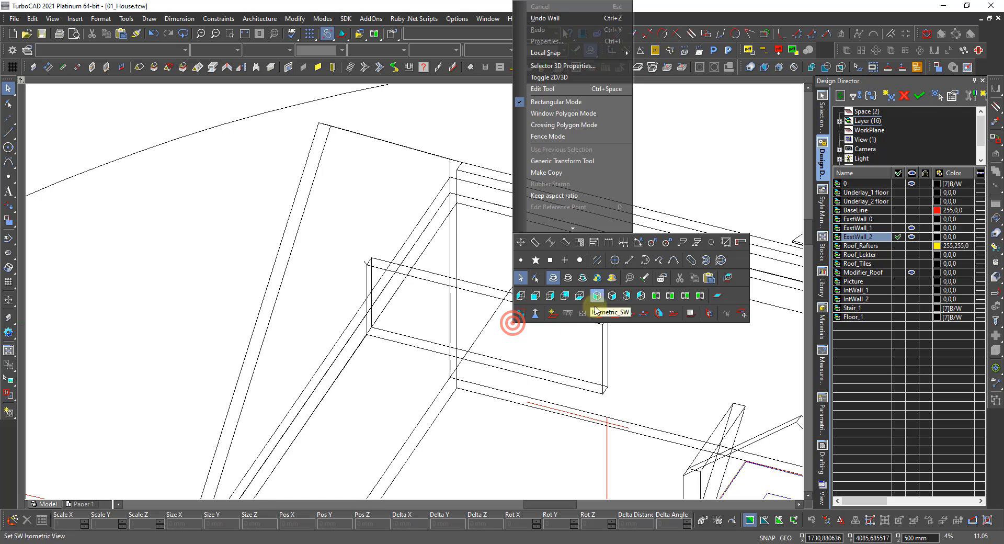
click(658, 313)
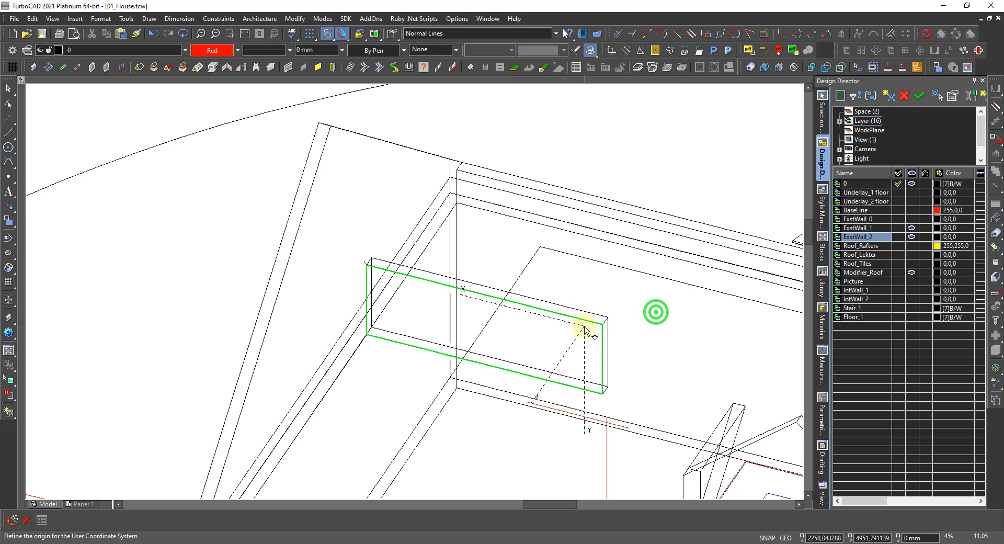
click(584, 327)
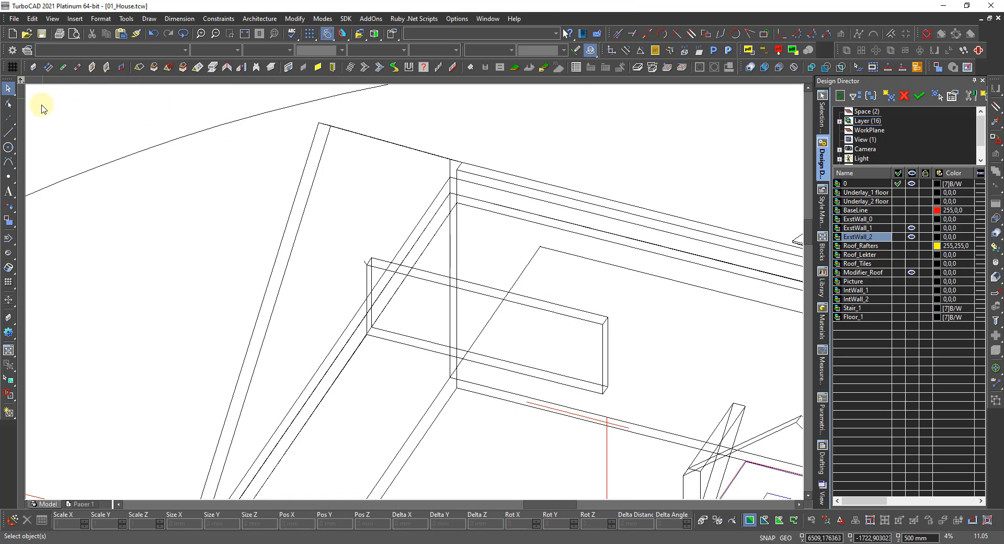
Draw a single sloping line about 2999 mm long from the short wall's upper corner to the vertical edge at its other end
click(9, 145)
click(9, 134)
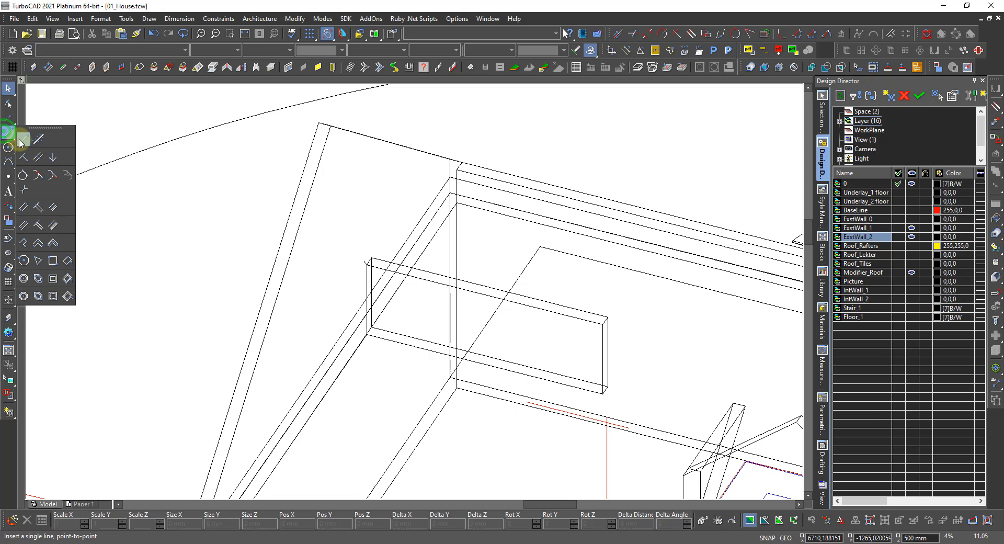
click(19, 140)
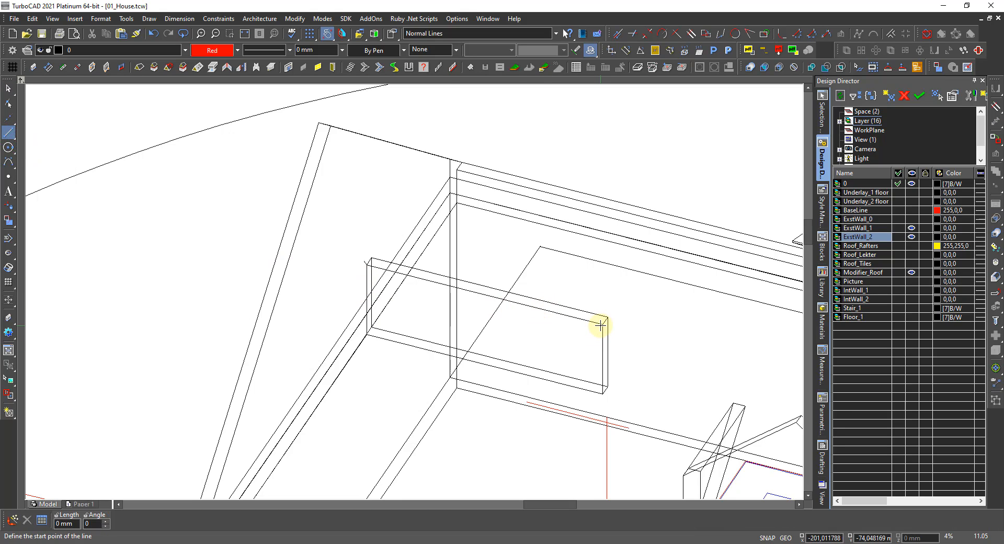
click(601, 325)
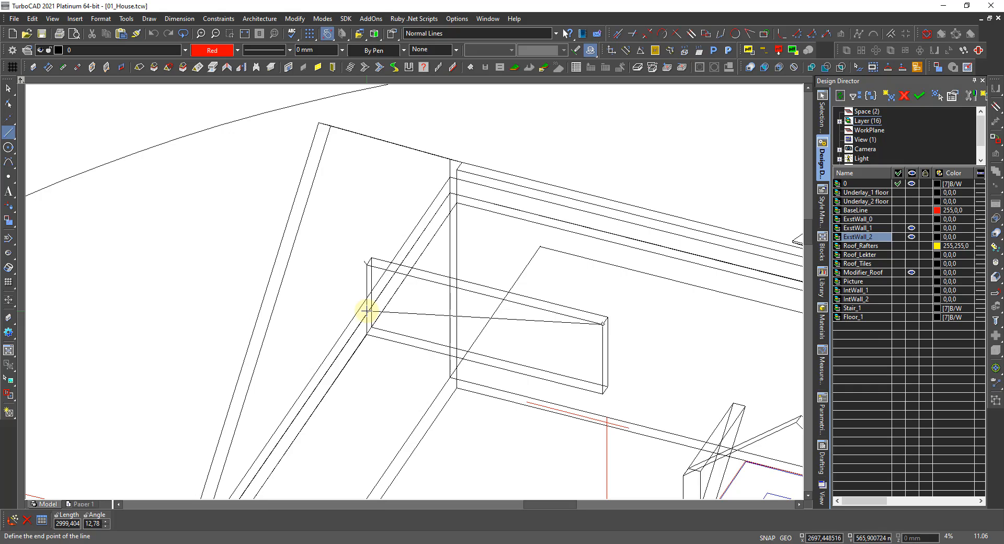
click(366, 311)
key(Escape)
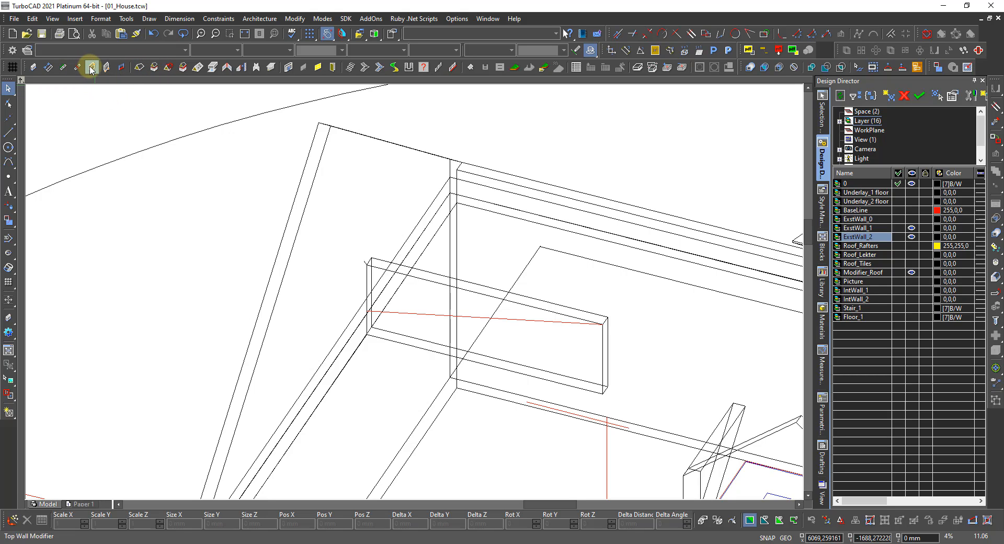
Apply the Top Wall Modifier to the short wall, using the sloping red line as its new top profile
click(91, 67)
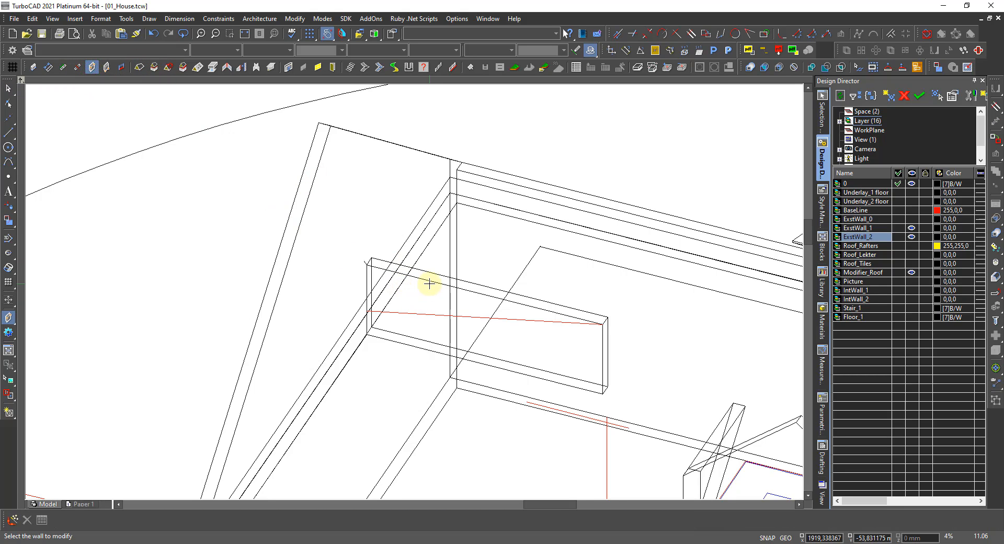
click(429, 283)
click(430, 317)
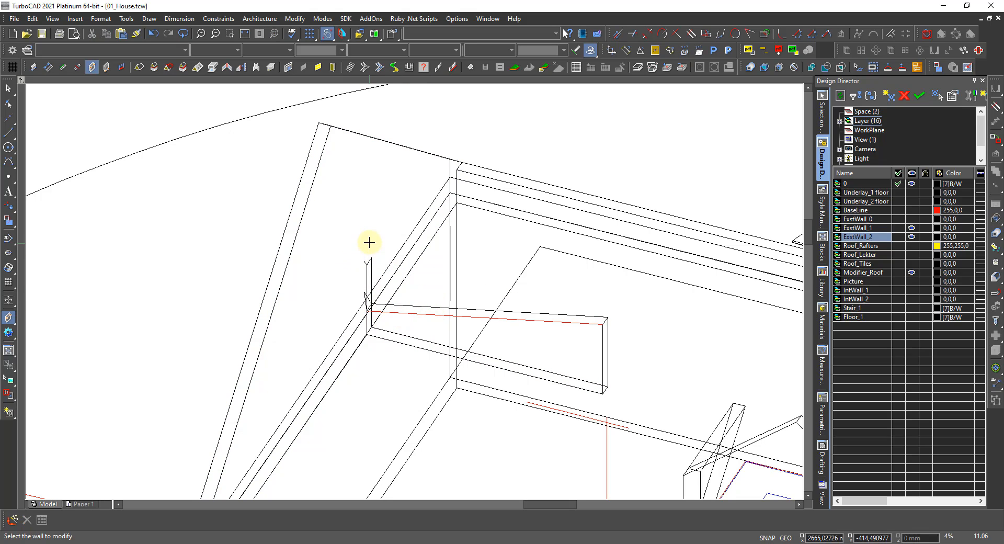
Display the model with hidden lines suppressed and examine the sloped top of the modified short wall
right_click(400, 262)
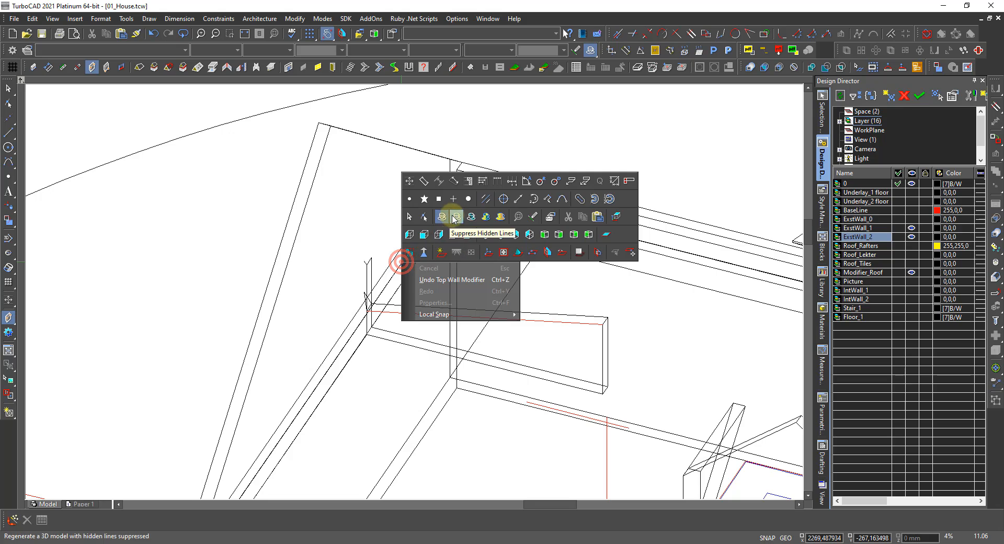
click(451, 215)
shift+middle_drag(468, 301, 452, 336)
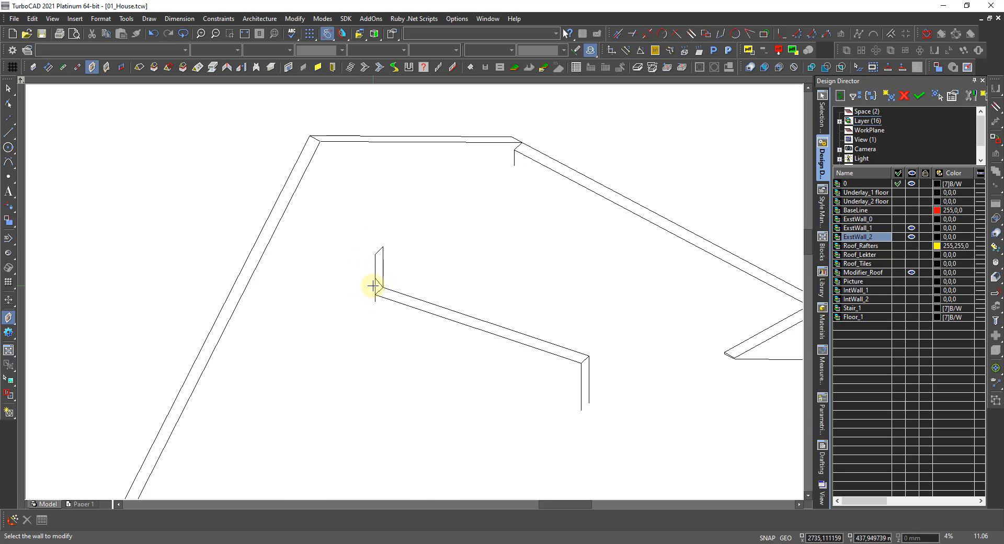
scroll(373, 286, down, 1)
scroll(414, 291, up, 1)
scroll(415, 291, down, 1)
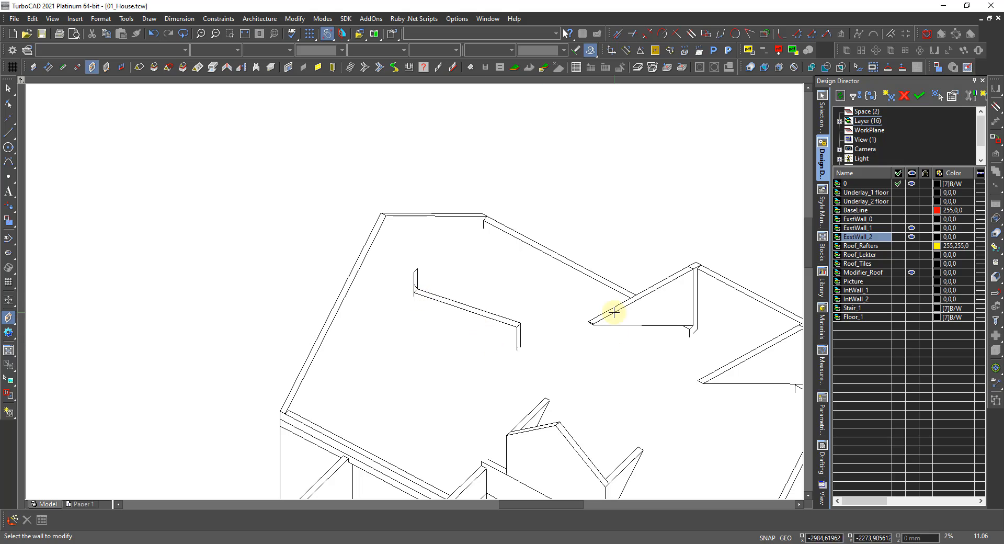
scroll(614, 311, down, 1)
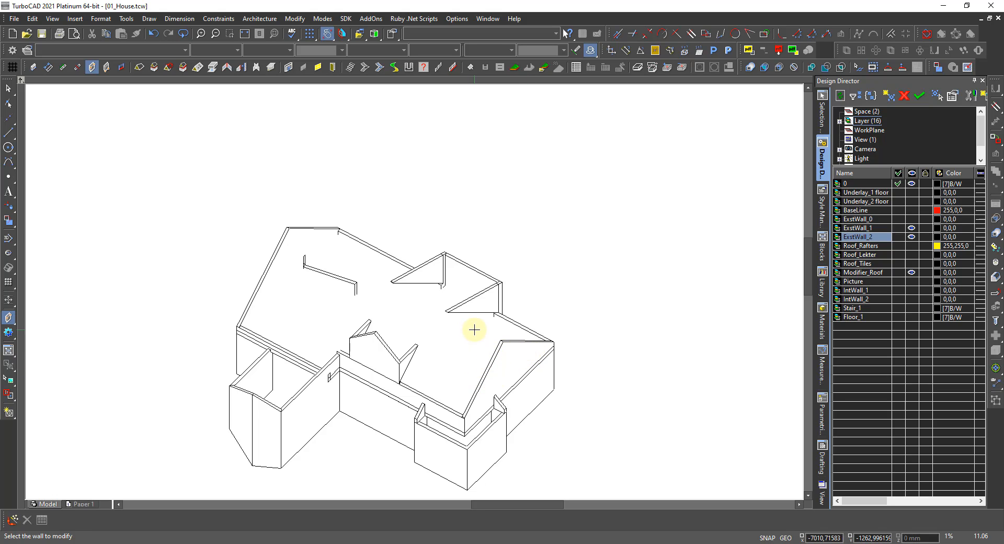
Examine the house from several sides, checking the gable ends, dormer walls and wall tops
middle_drag(527, 366, 359, 258)
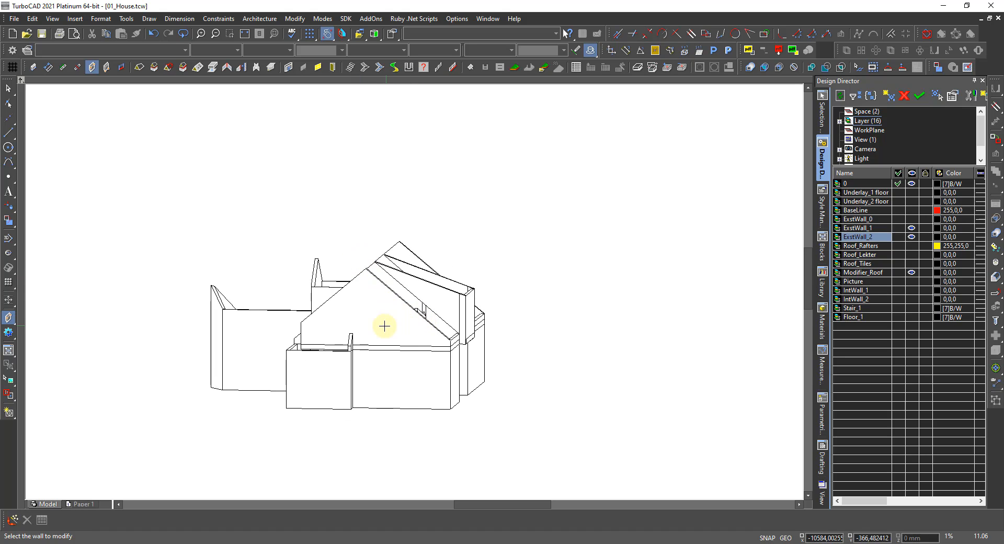
middle_drag(386, 326, 393, 327)
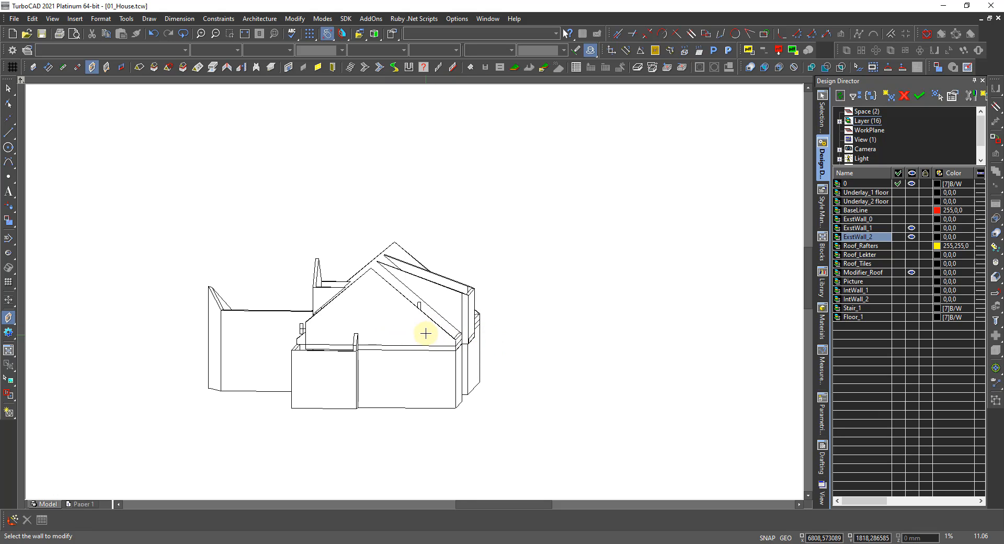
scroll(381, 289, up, 5)
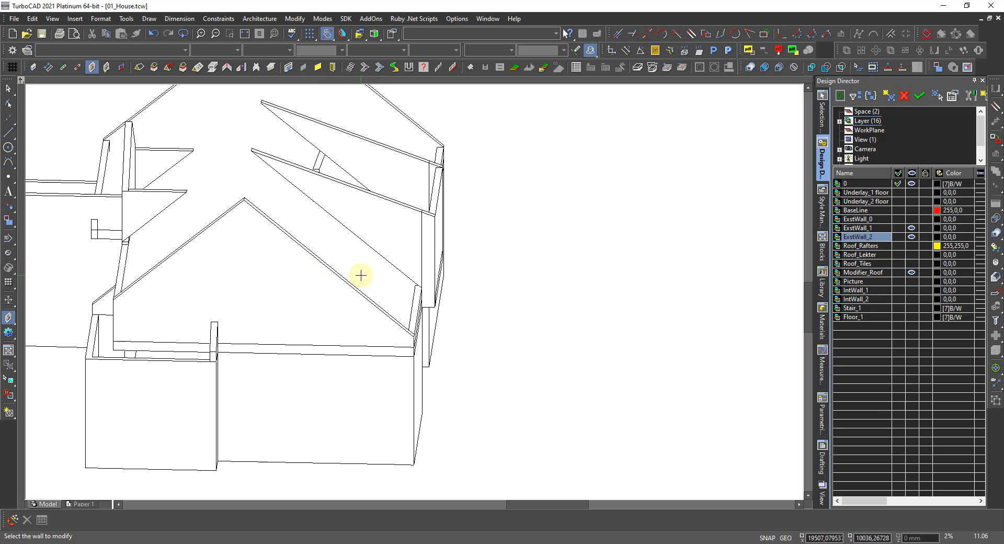
middle_drag(361, 275, 251, 291)
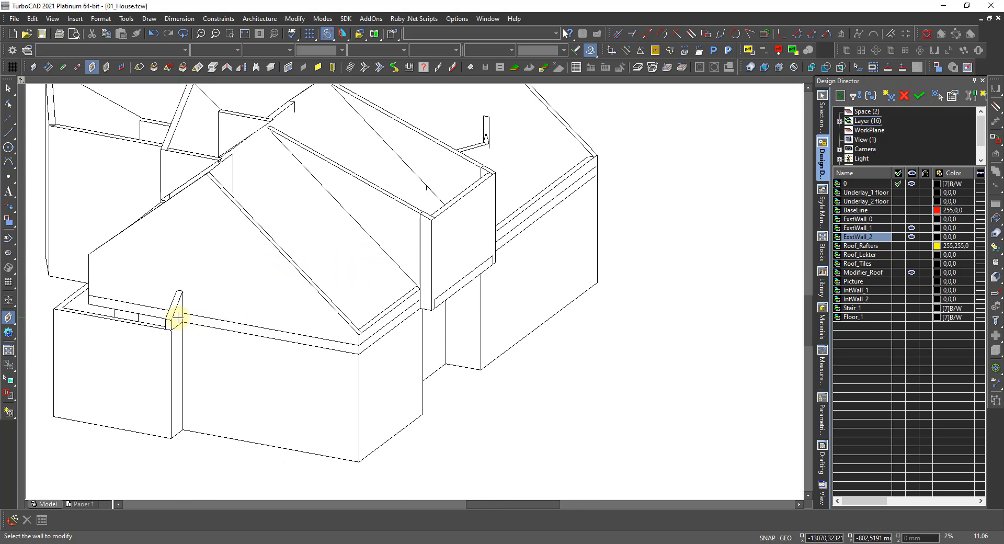
scroll(179, 317, up, 2)
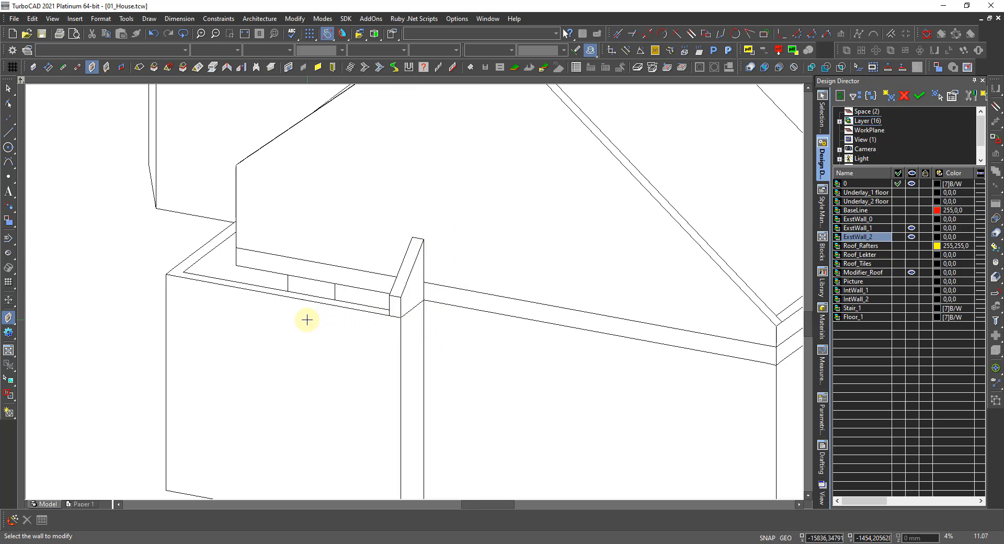
scroll(307, 319, down, 2)
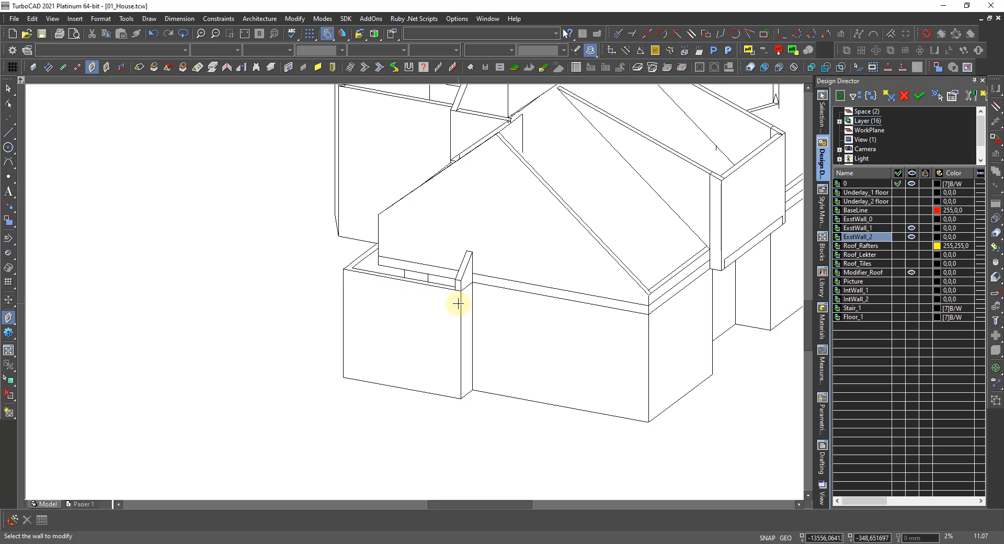
shift+middle_drag(255, 294, 301, 339)
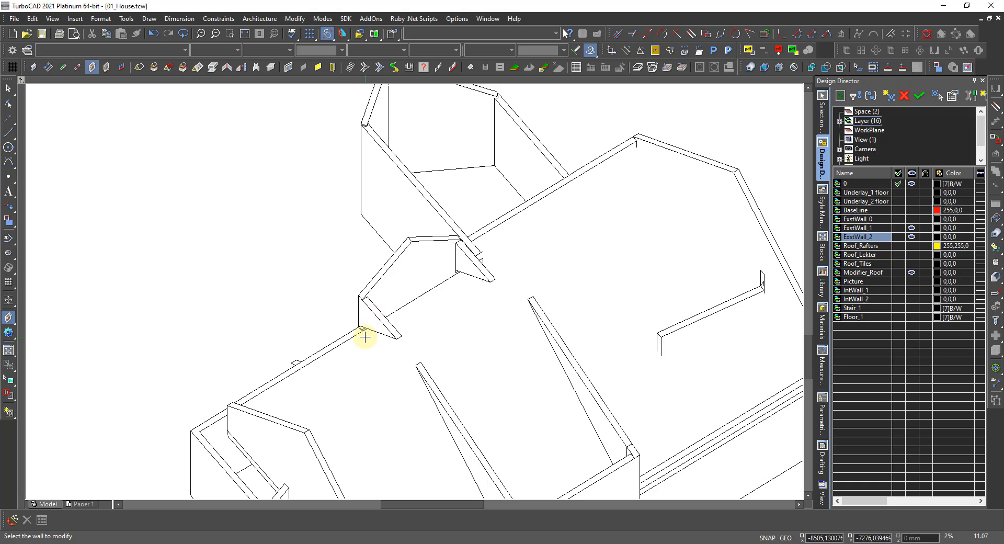
scroll(416, 293, down, 3)
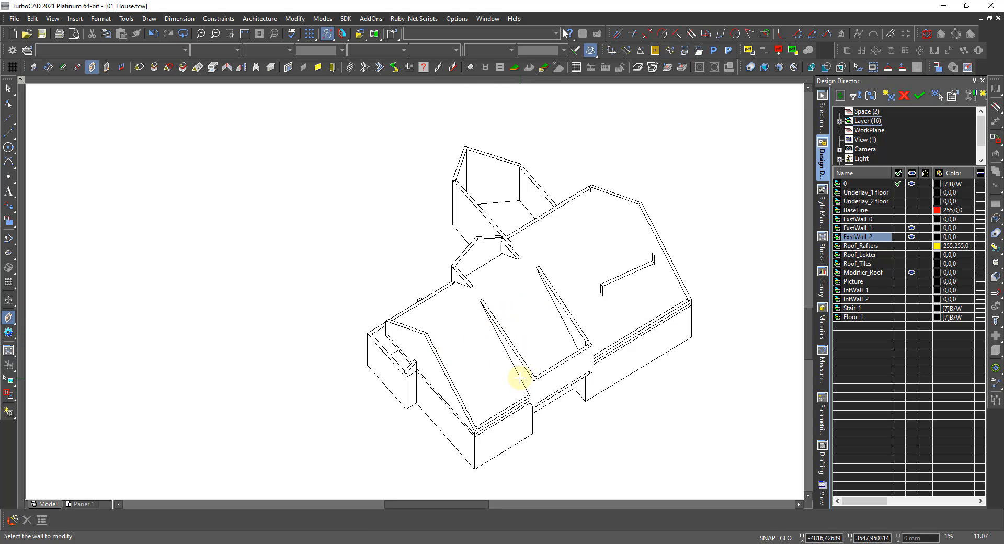
middle_drag(518, 376, 549, 337)
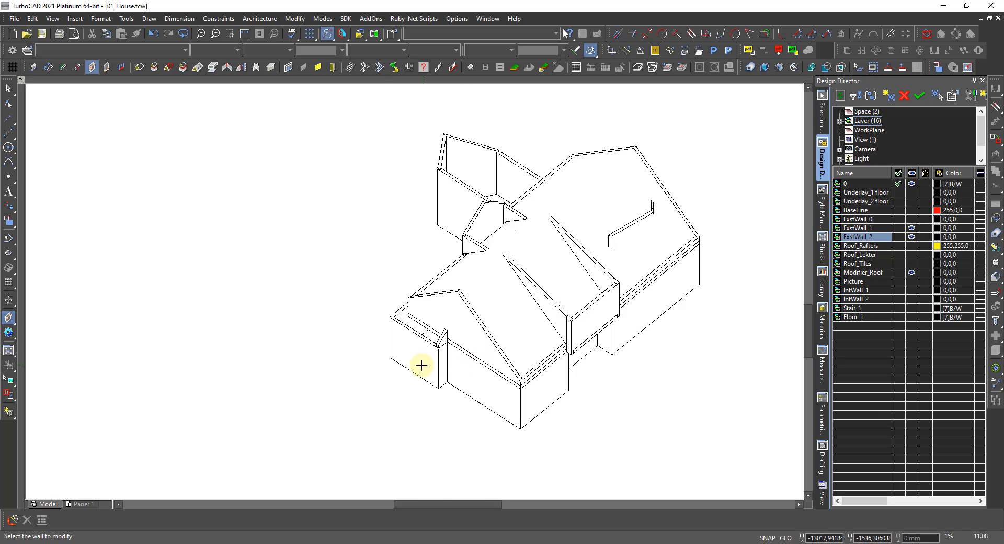
middle_drag(385, 371, 662, 371)
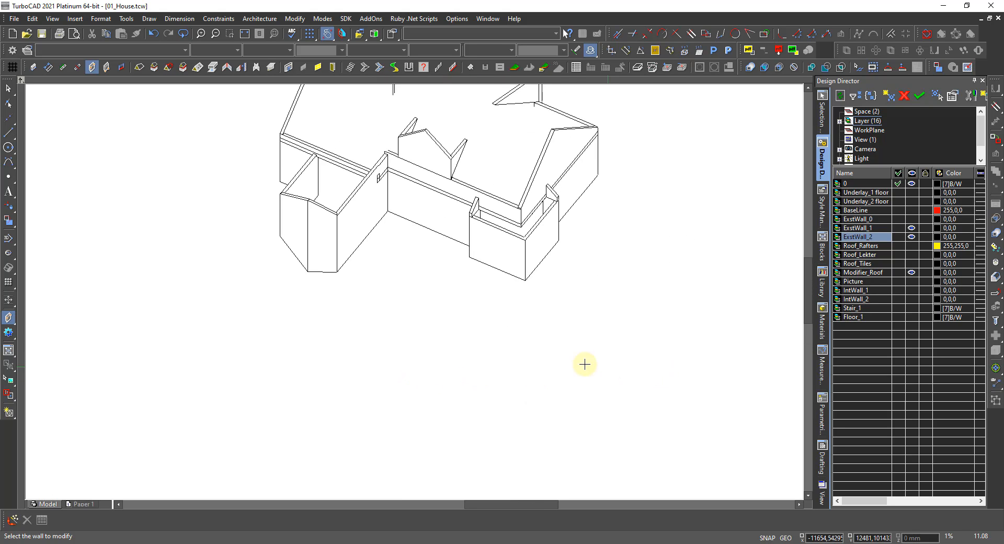
scroll(390, 235, down, 3)
scroll(368, 186, up, 3)
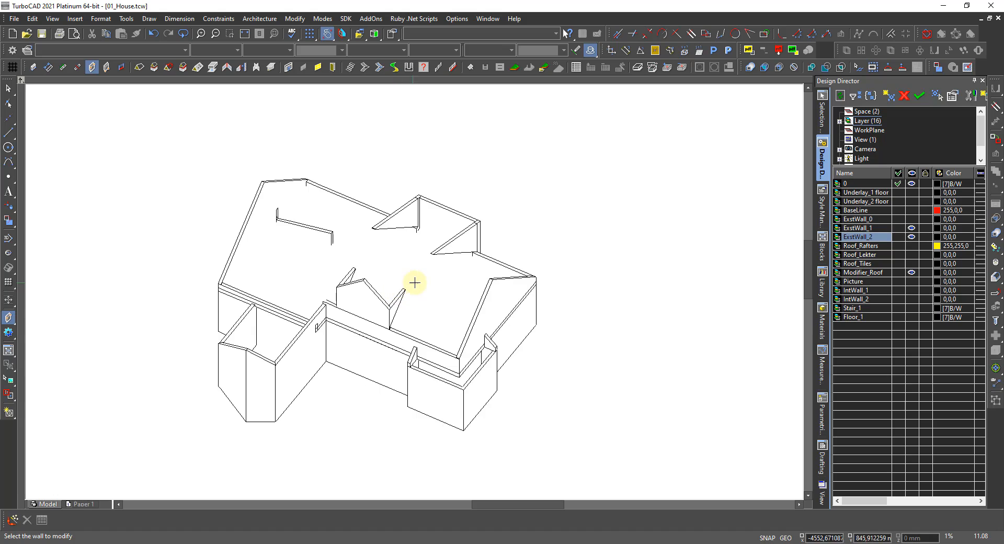
middle_drag(415, 285, 297, 268)
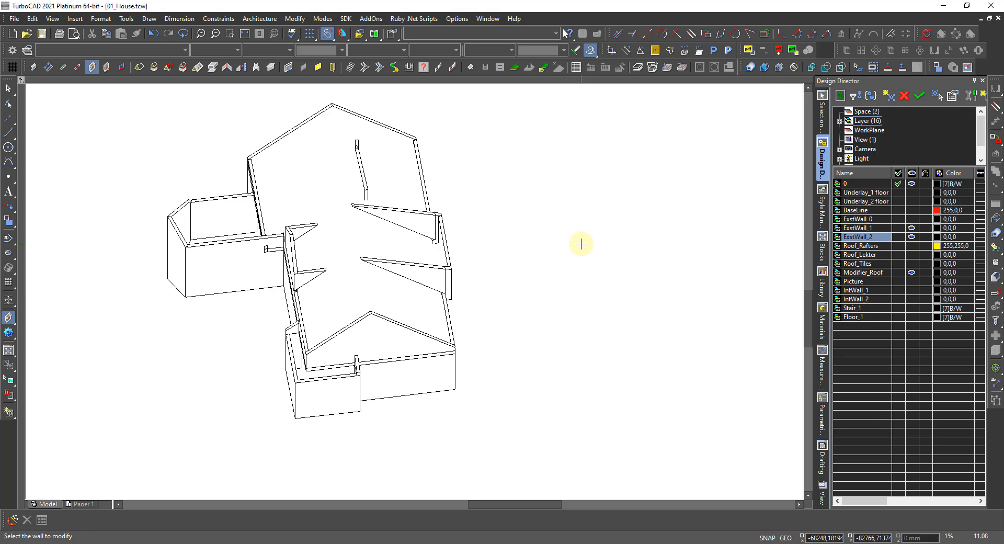
middle_drag(402, 291, 322, 278)
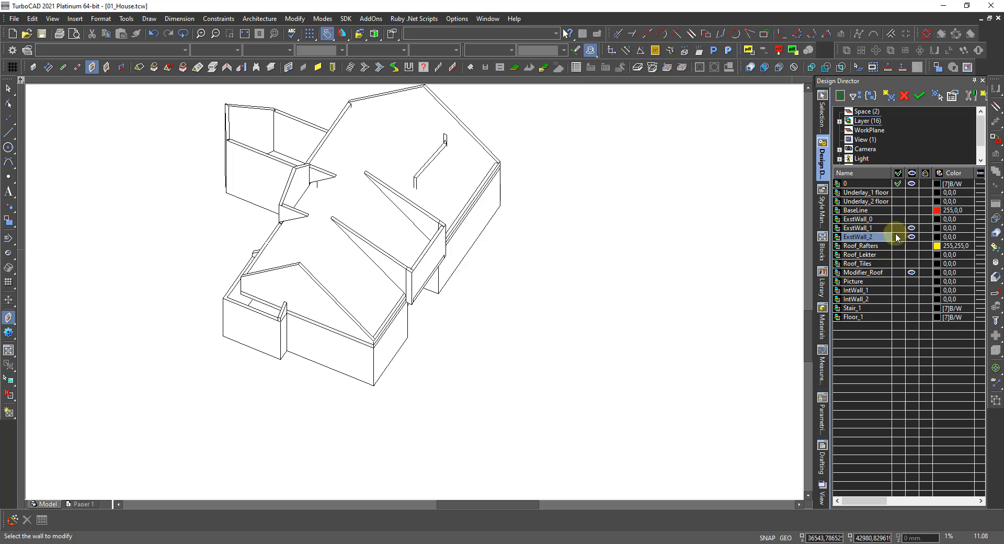
middle_drag(452, 261, 424, 244)
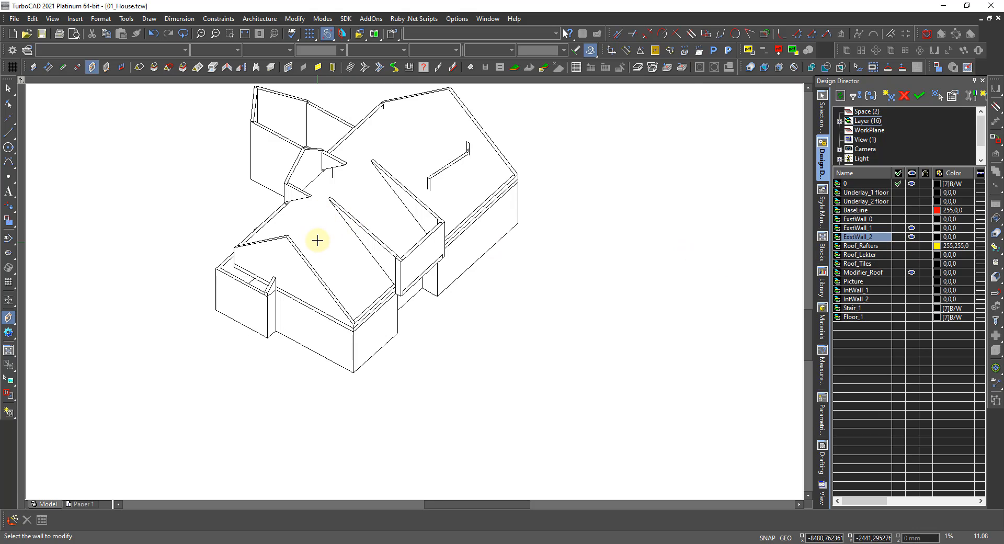
Return the model to wireframe display and make the IntWall_2 layer visible
right_click(434, 342)
click(474, 298)
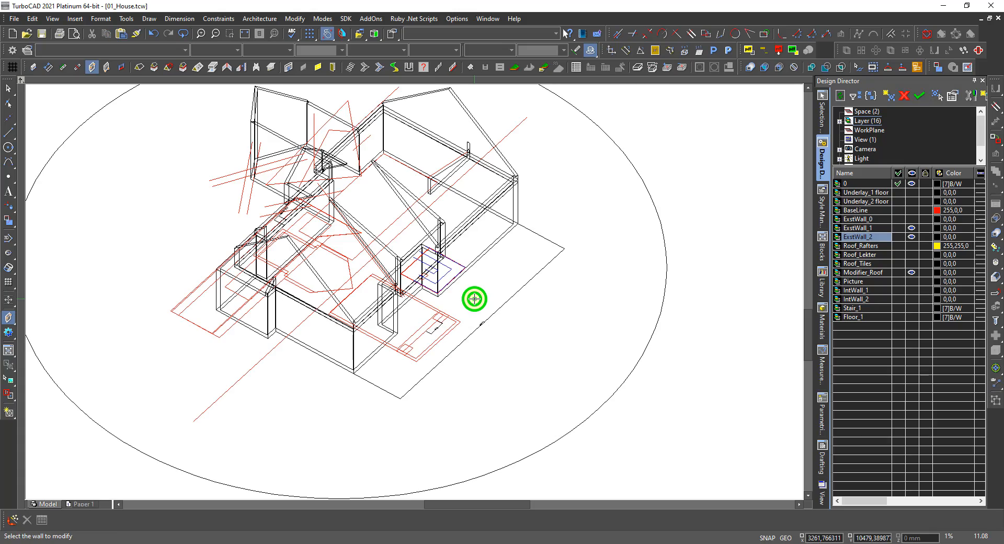
middle_drag(387, 329, 353, 365)
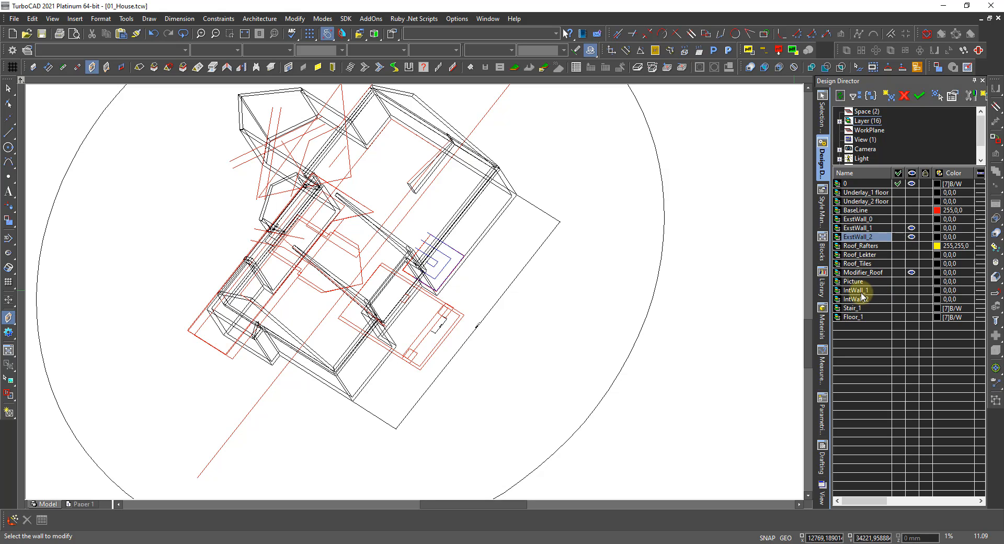
click(911, 299)
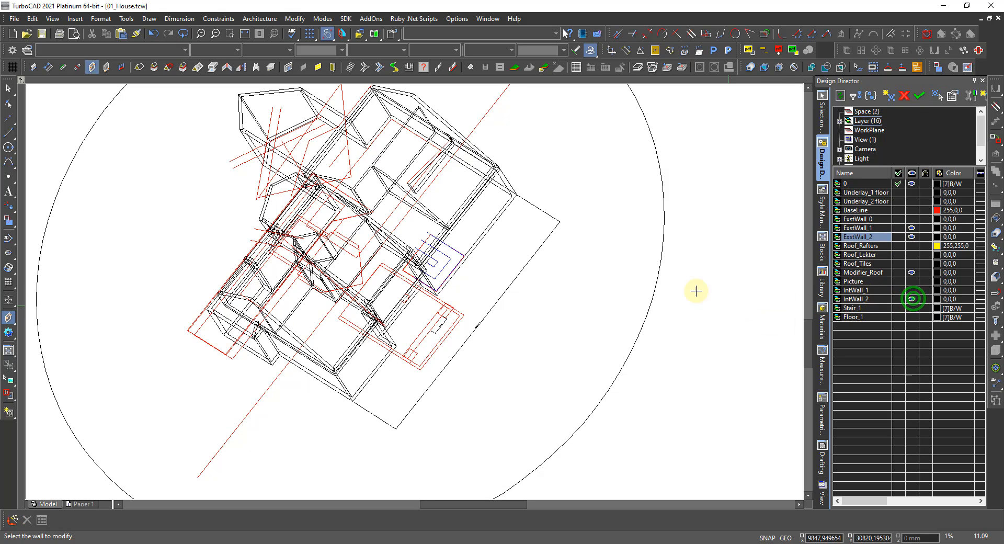
Delete the short sloped-top wall inside the second floor together with the red sloping line used as its top profile
scroll(433, 175, up, 5)
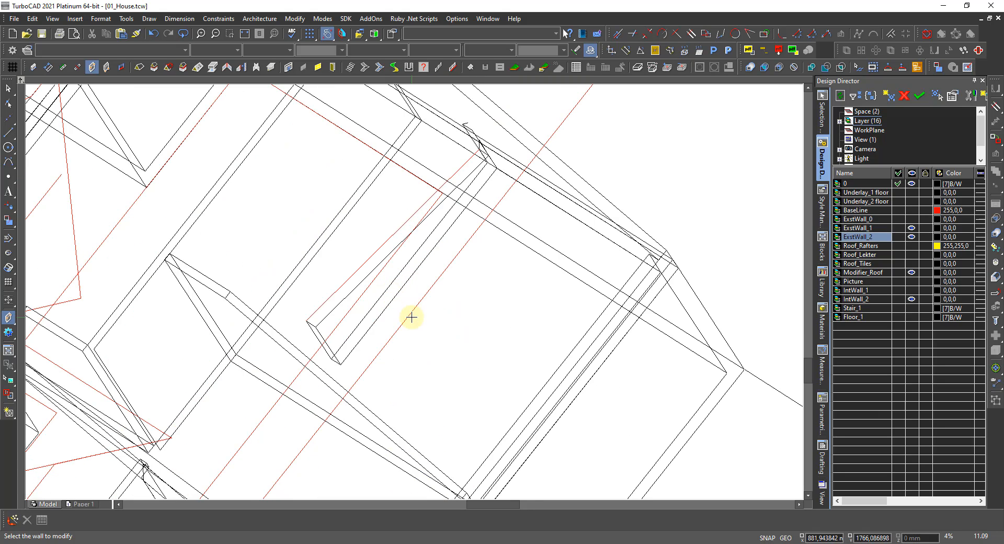
key(Escape)
click(331, 300)
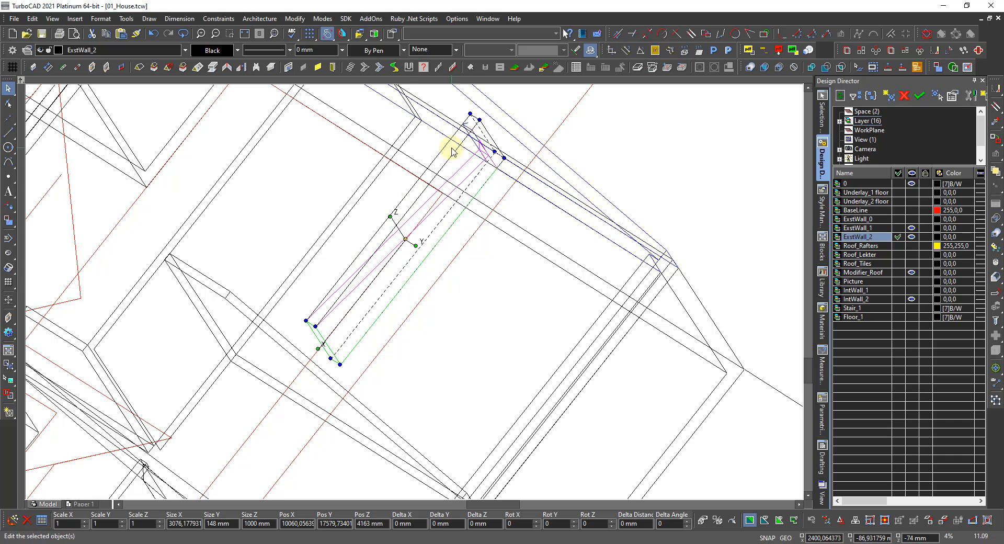
key(Delete)
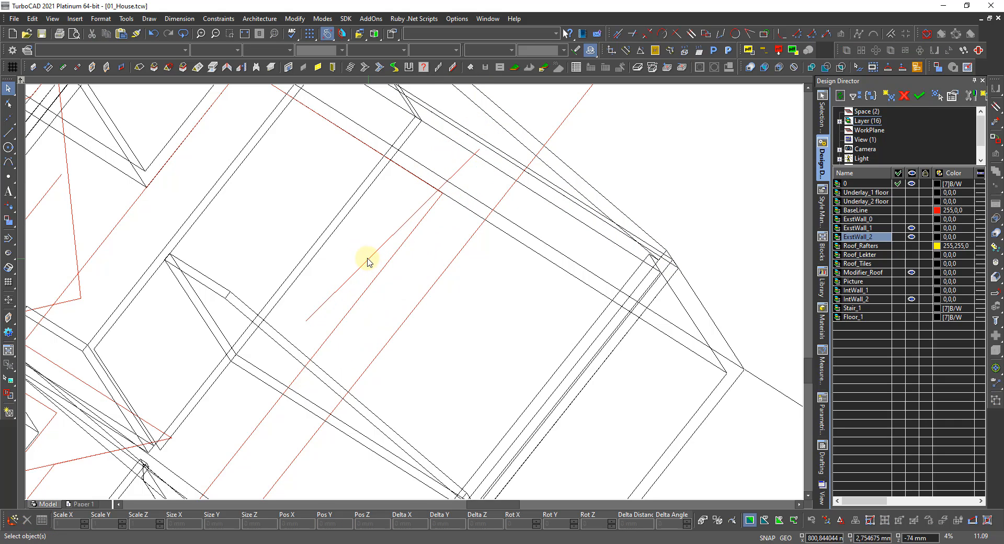
click(368, 259)
key(Delete)
scroll(305, 302, down, 1)
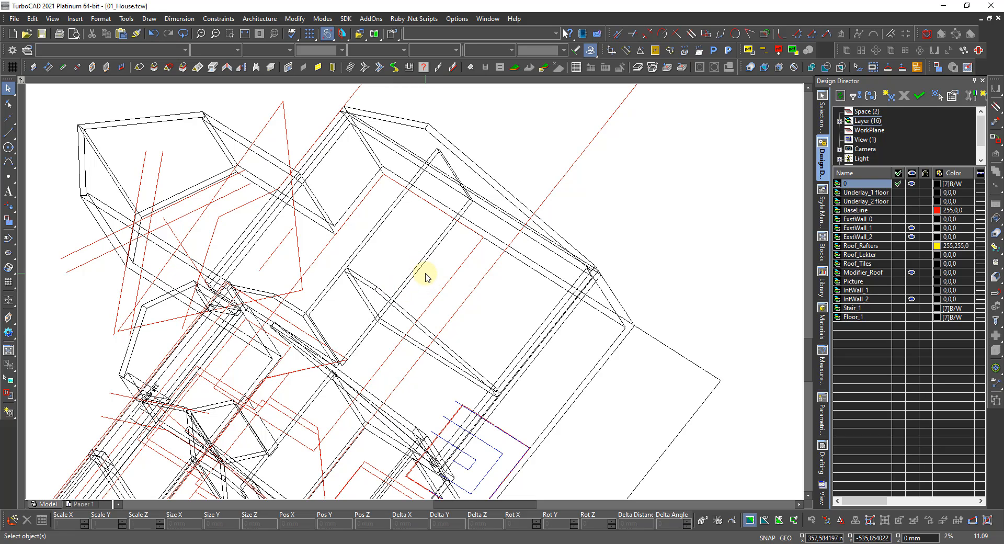
Switch to the left view of the house and make the Roof_Rafters layer visible
right_click(411, 255)
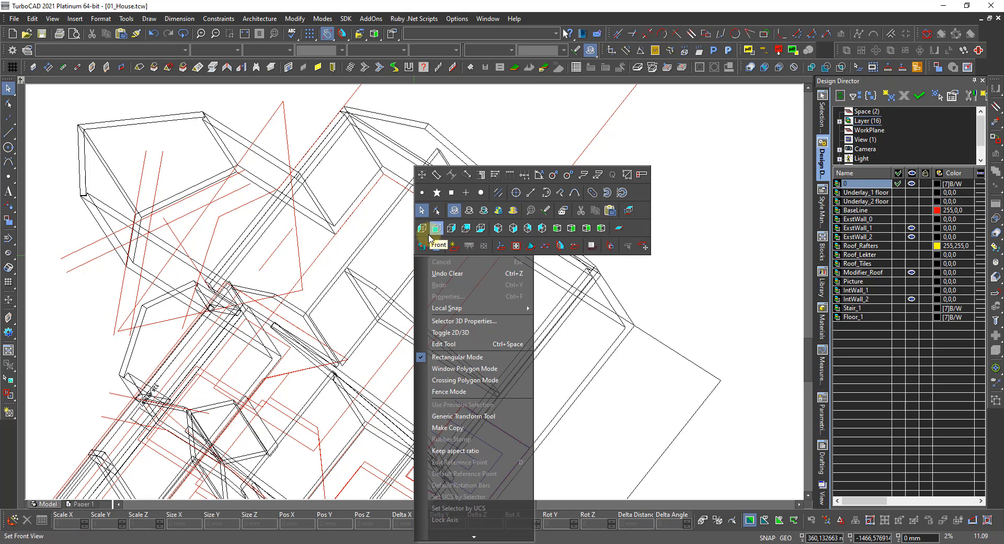
click(423, 233)
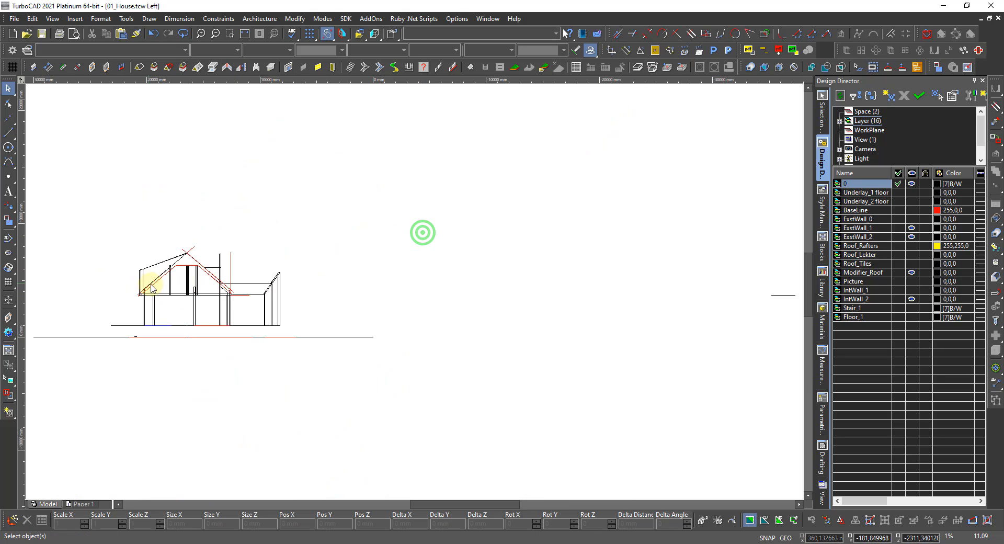
scroll(415, 289, up, 3)
scroll(414, 280, up, 2)
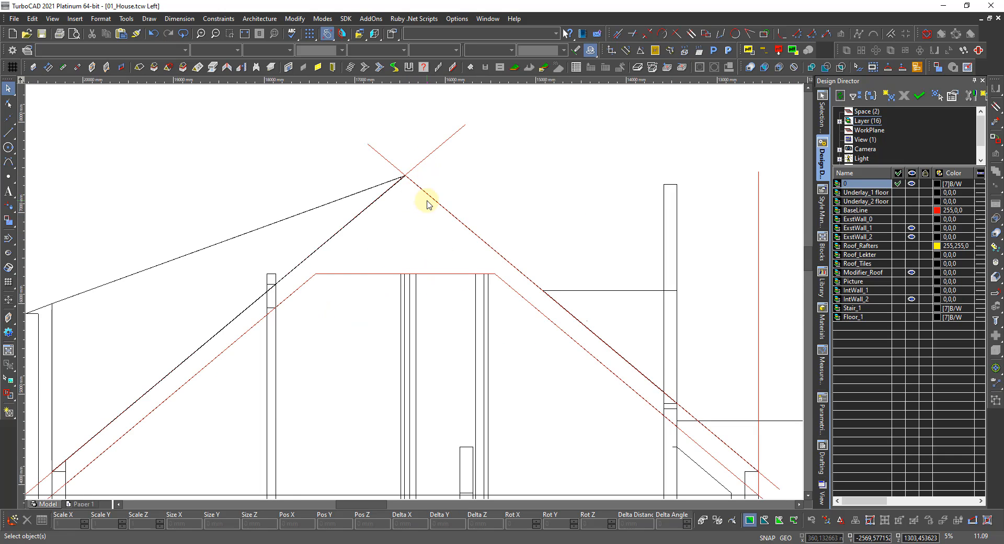
click(912, 245)
scroll(445, 306, down, 3)
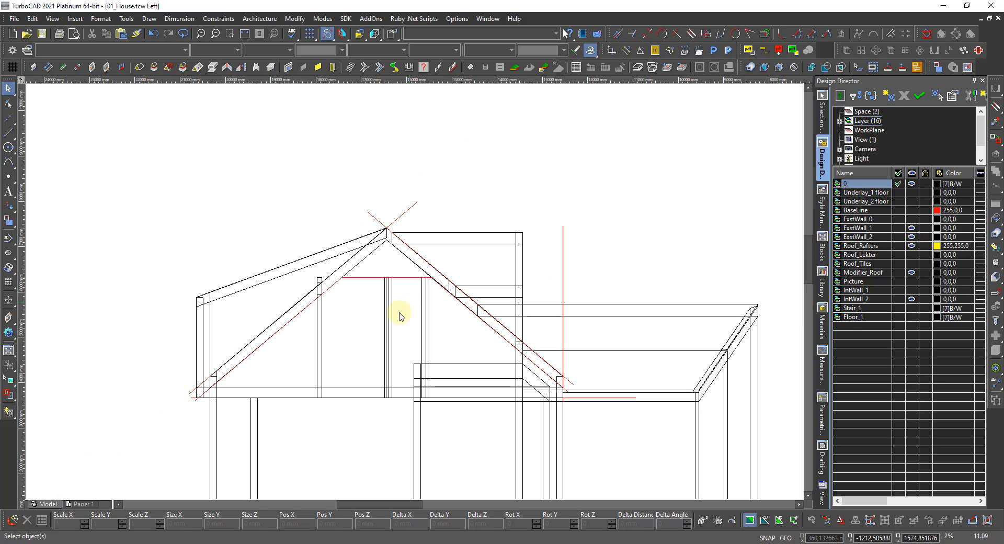
Place a vertical orthogonal dimension from the inner peak beneath the roof ridge down to the second-floor baseline
scroll(380, 336, up, 2)
right_click(398, 285)
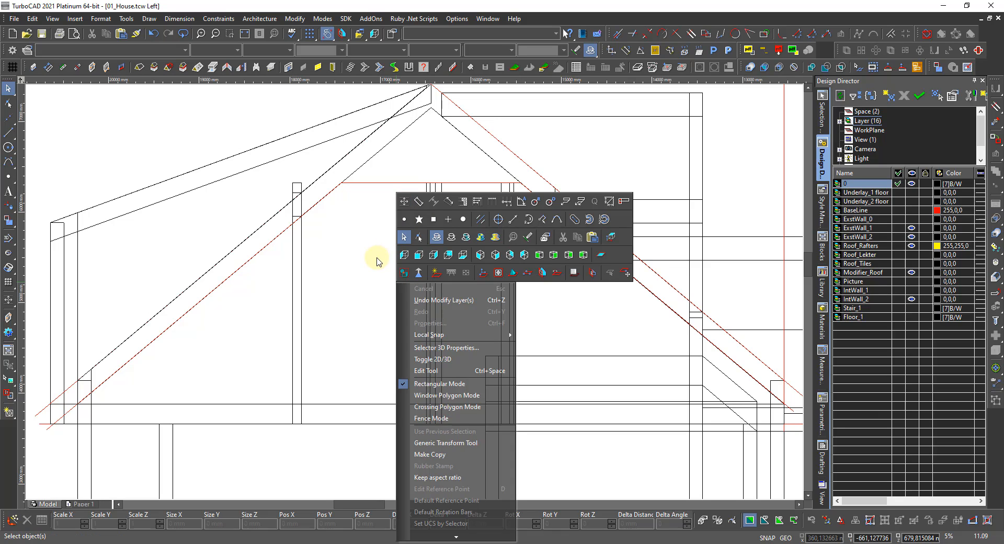
click(498, 273)
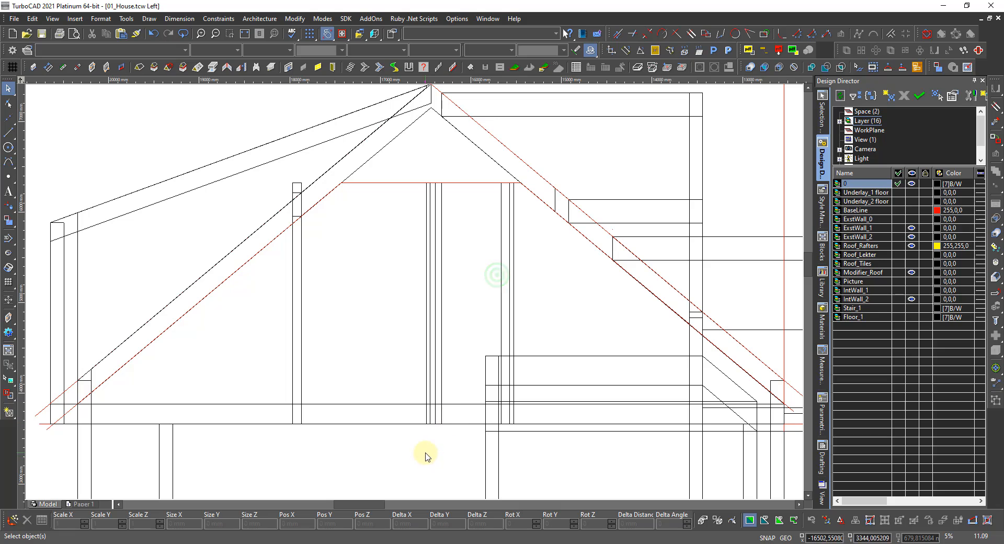
right_click(427, 425)
click(432, 345)
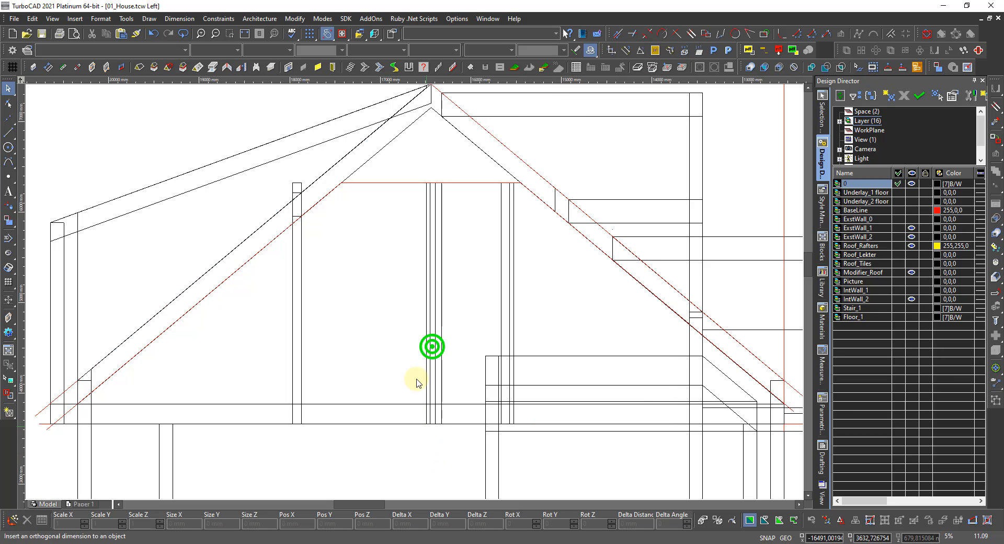
click(430, 109)
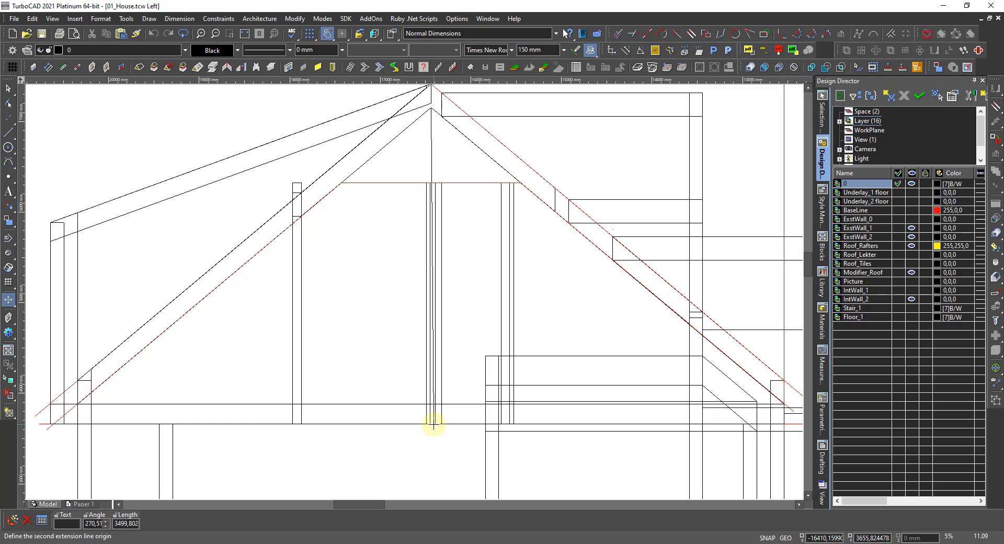
key(v)
click(400, 419)
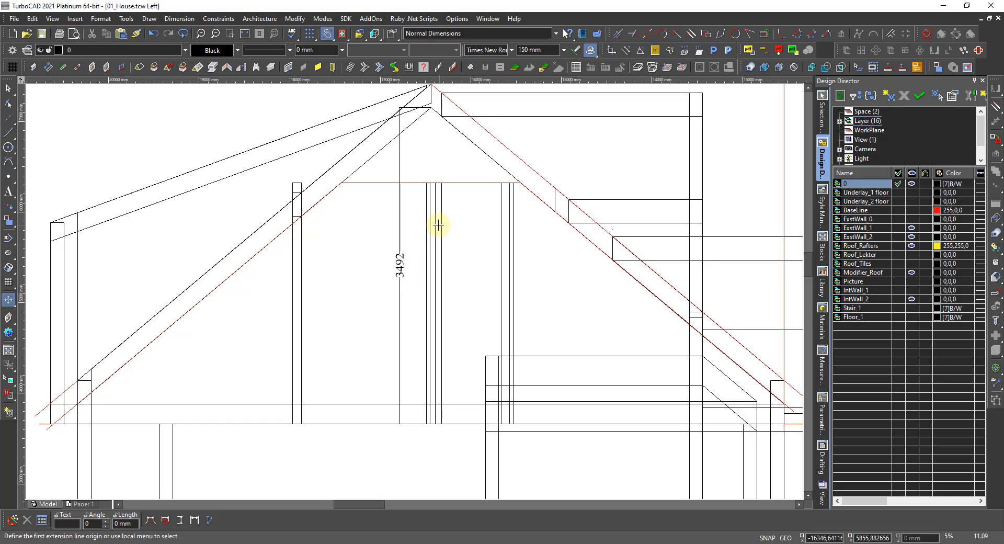
Copy the measured height from the vertical dimension's Info property, and delete the dimension
key(Escape)
click(397, 264)
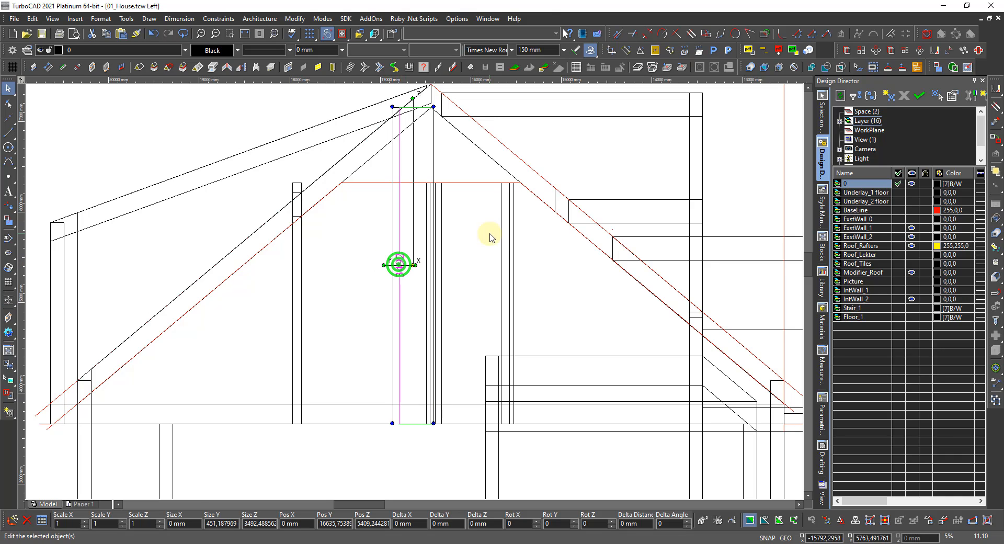
click(825, 115)
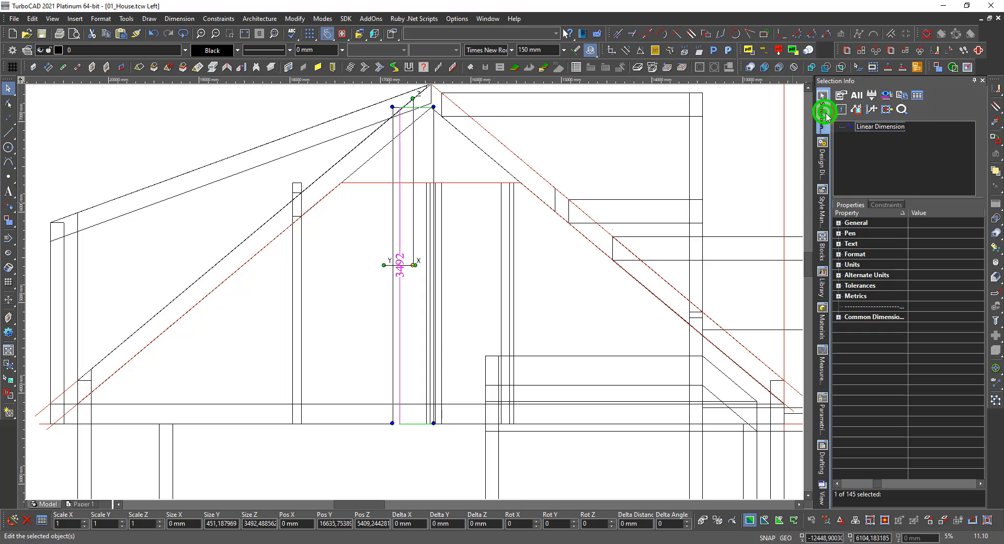
click(839, 224)
click(919, 264)
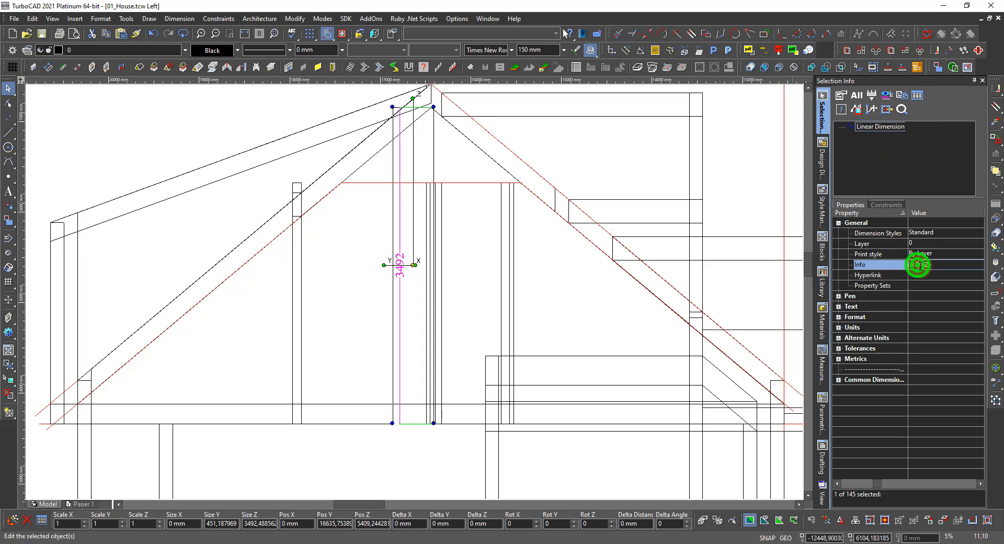
drag(928, 264, 914, 267)
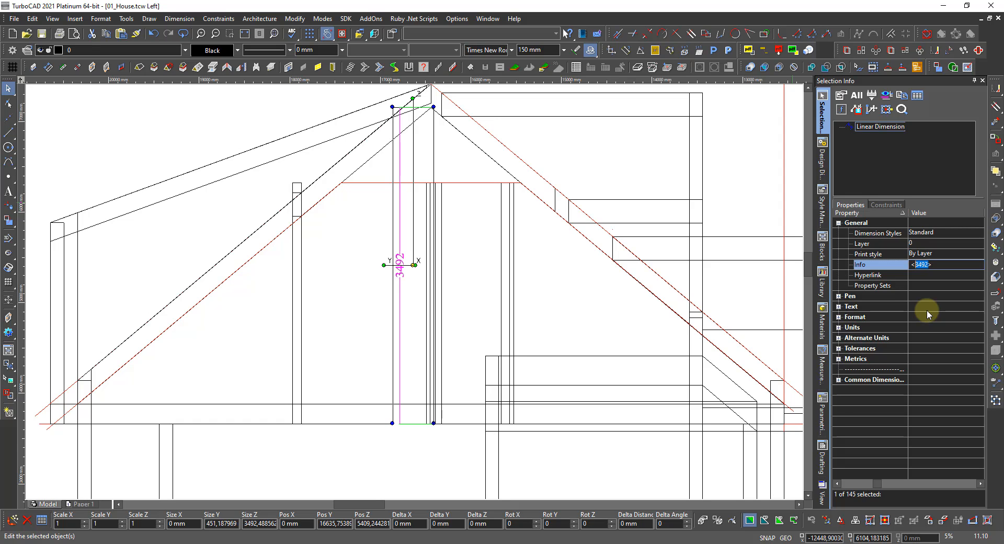
click(464, 162)
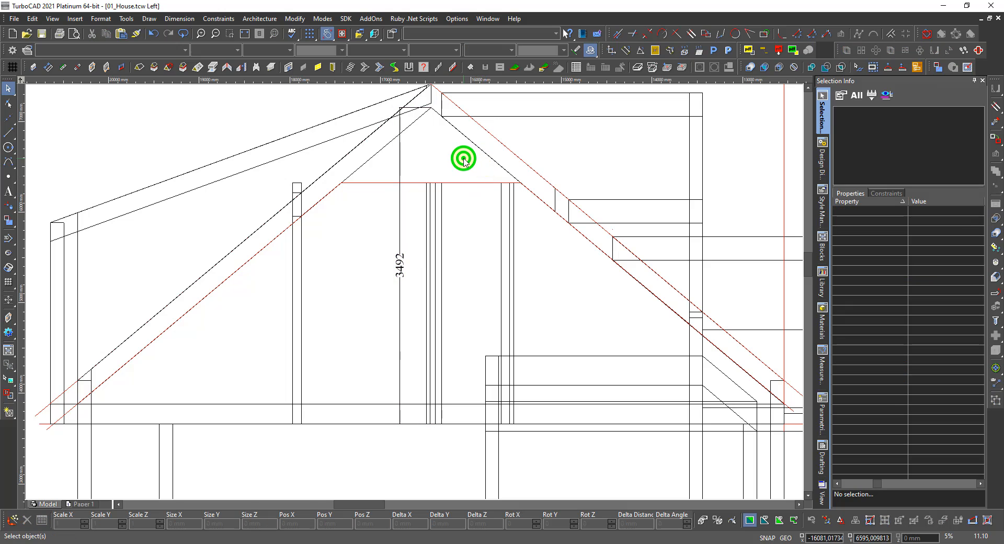
click(401, 260)
key(Delete)
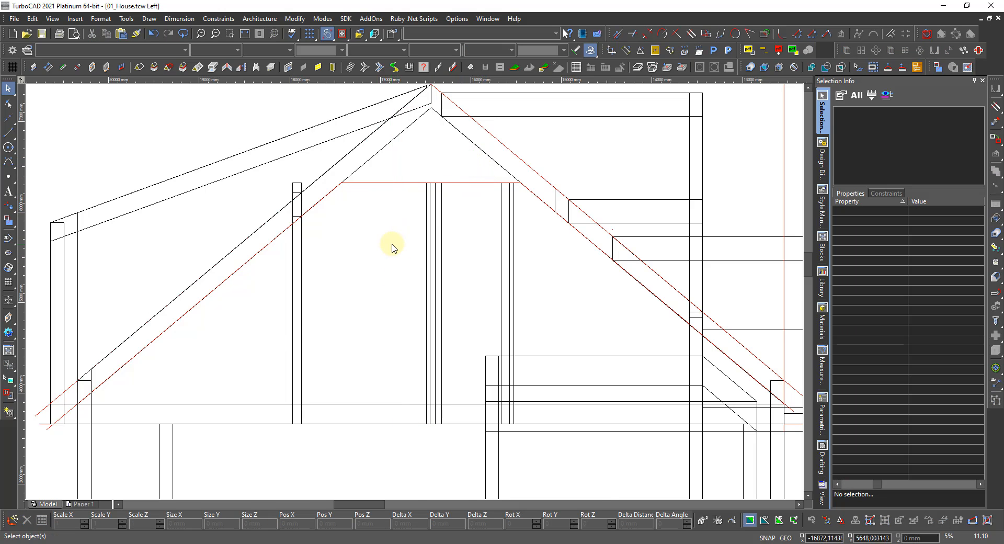
Select the two lengthwise interior walls on layer IntWall_2 and set their height to 3492 mm
scroll(392, 244, down, 2)
shift+middle_drag(401, 278, 496, 345)
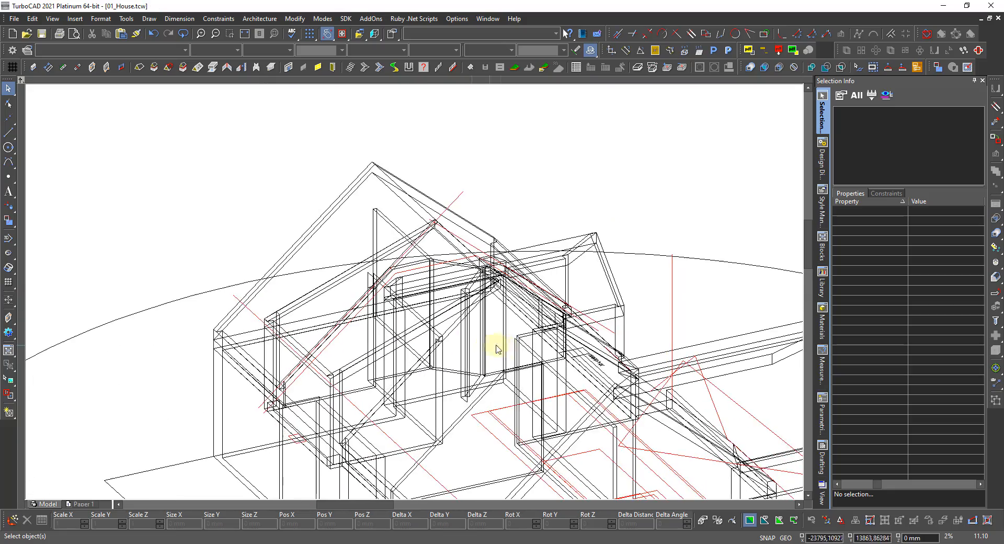
click(527, 352)
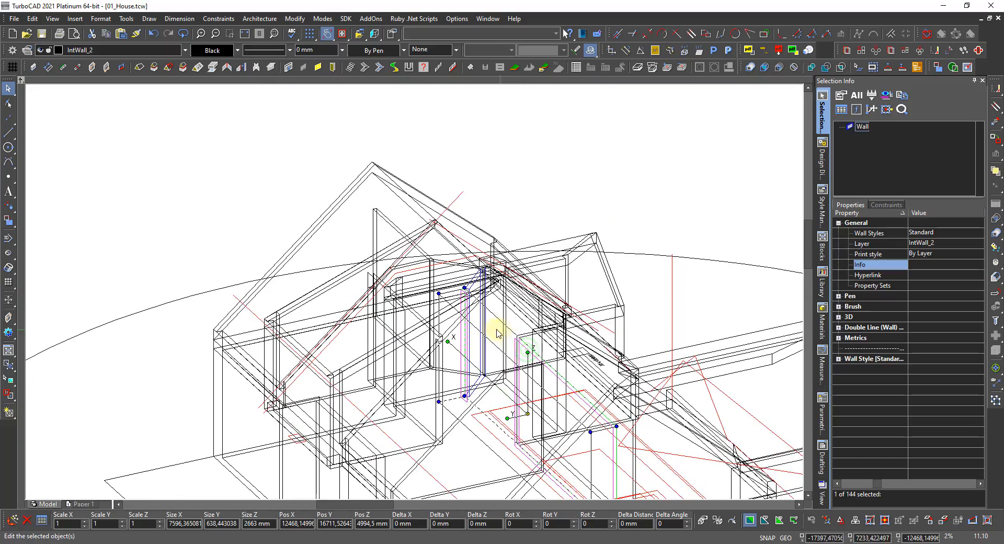
shift+middle_drag(479, 328, 605, 347)
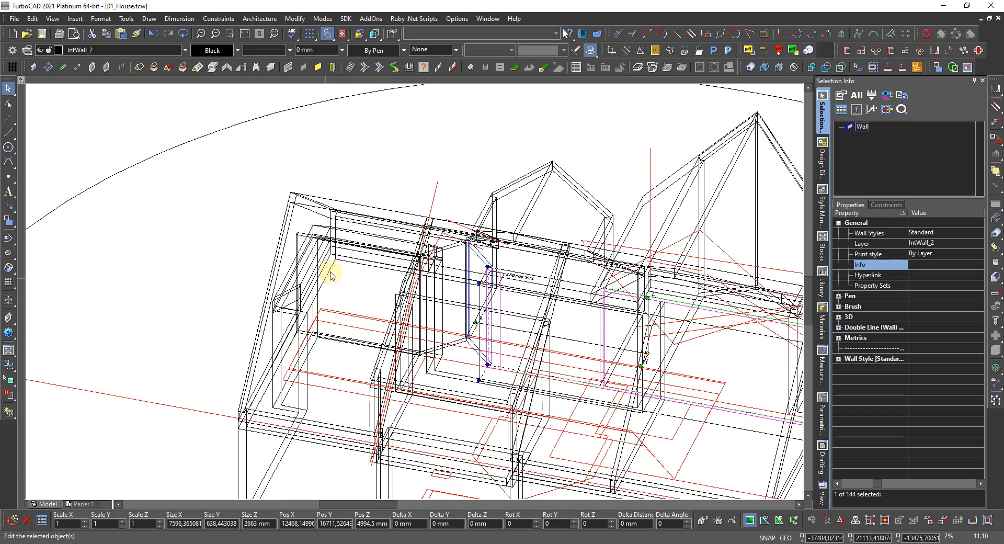
shift+click(298, 234)
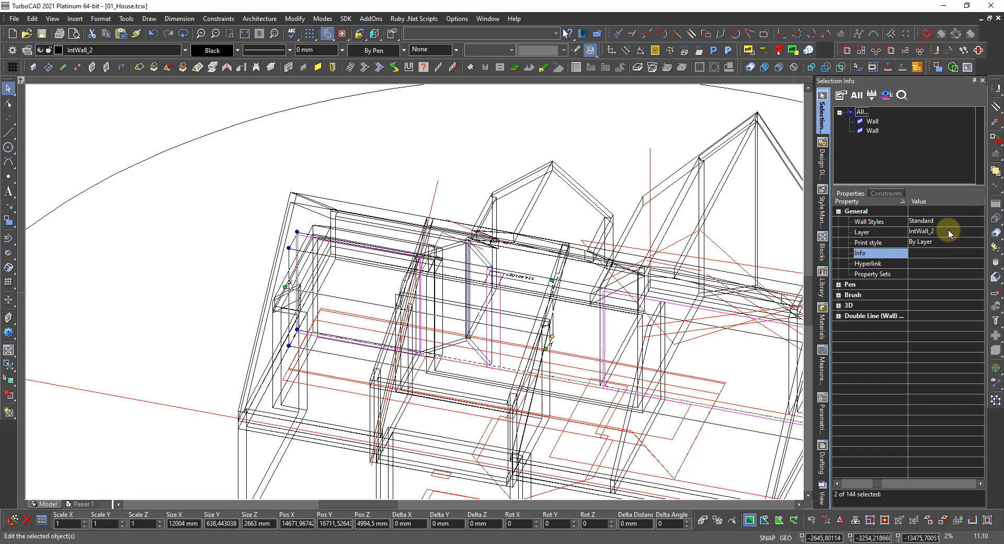
click(838, 315)
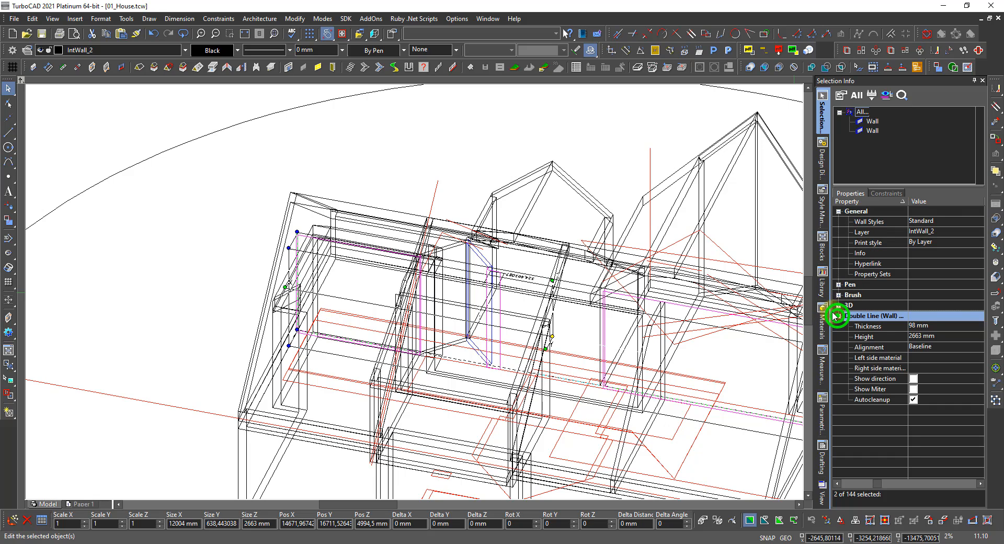
click(948, 336)
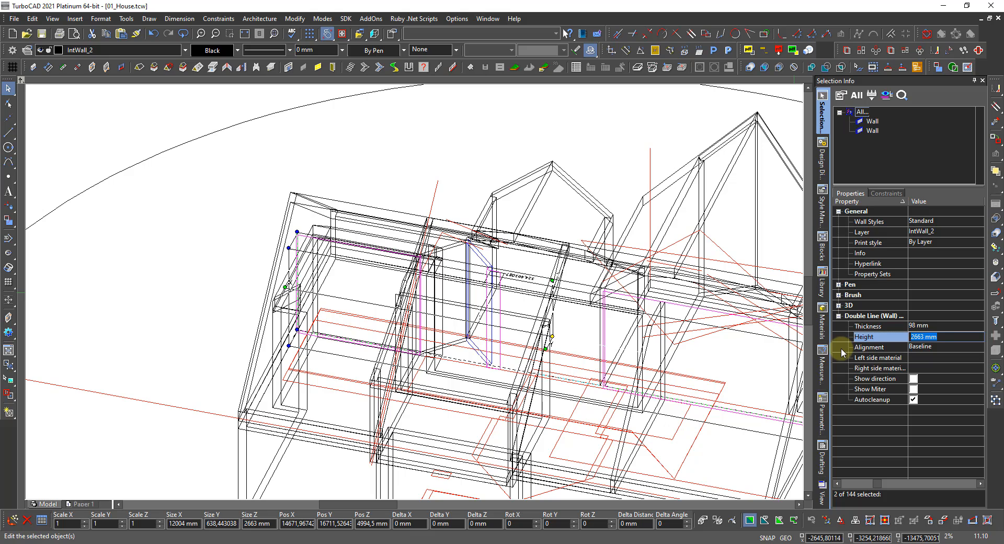
key(Return)
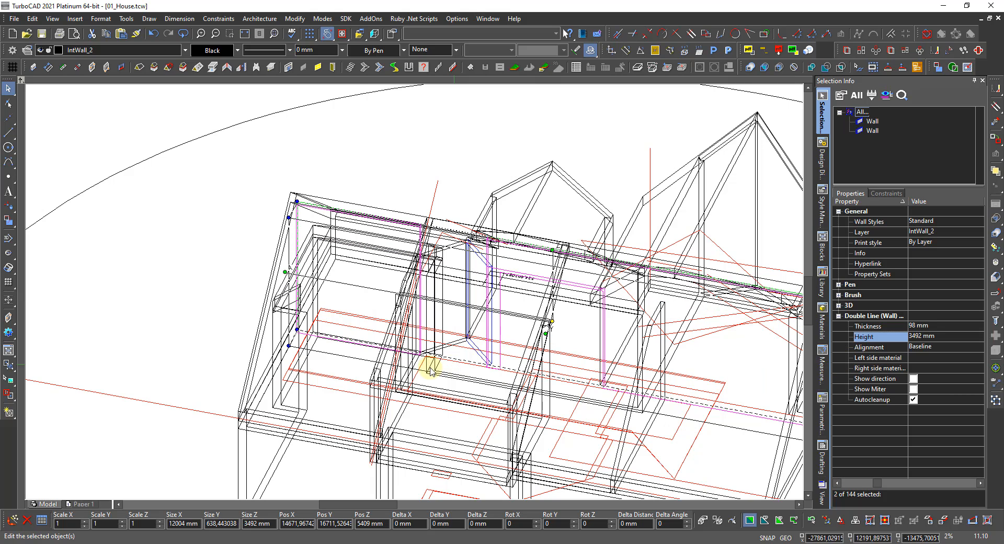
key(Escape)
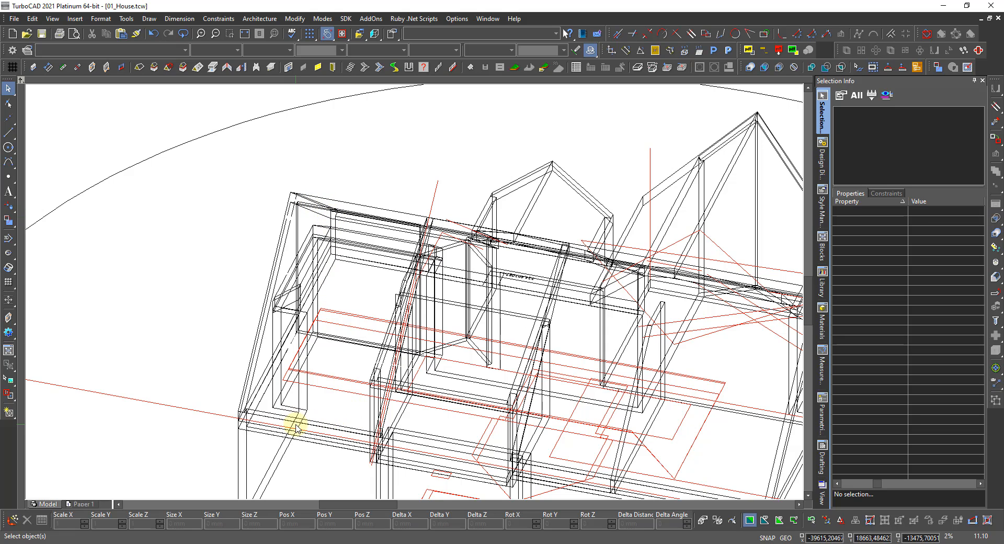
Hide the Roof_Rafters layer to leave only the walls and construction lines on view
scroll(301, 425, down, 1)
shift+middle_drag(663, 311, 557, 348)
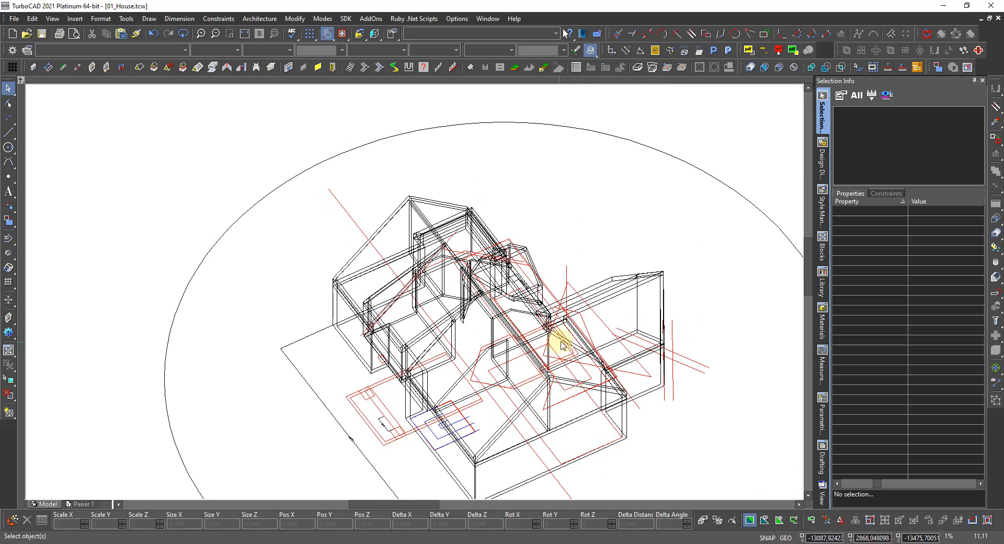
click(822, 159)
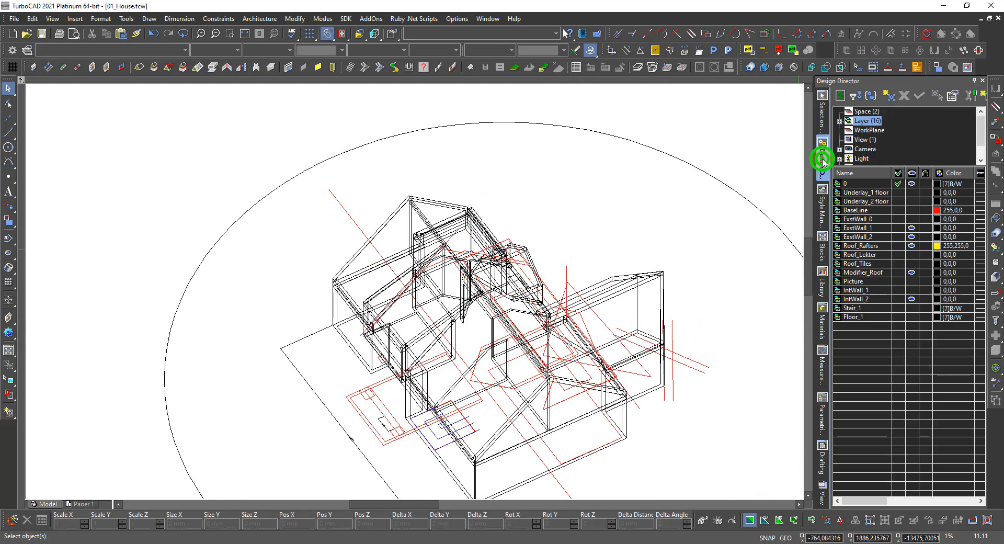
click(911, 244)
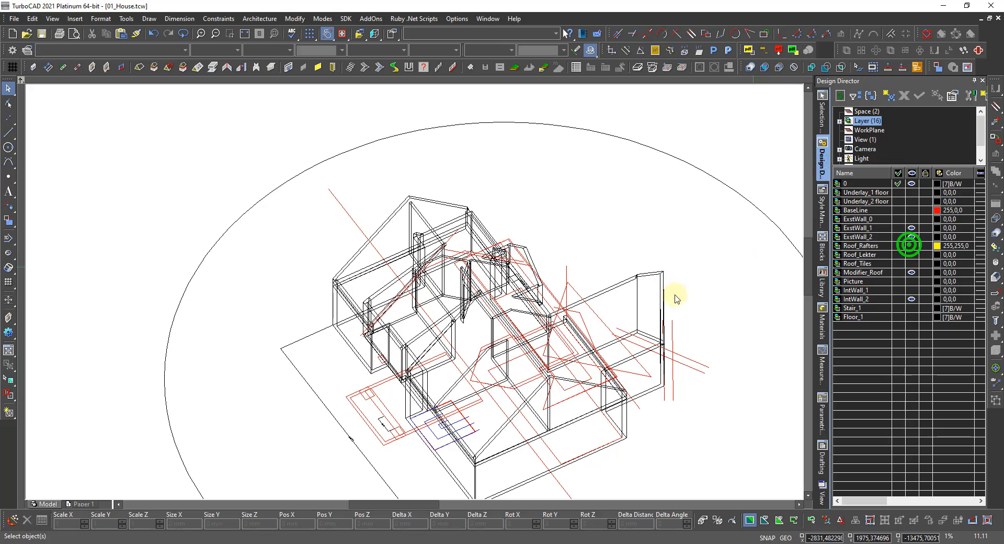
Display the model with hidden lines suppressed and examine the raised interior walls from above
shift+middle_drag(516, 320, 615, 330)
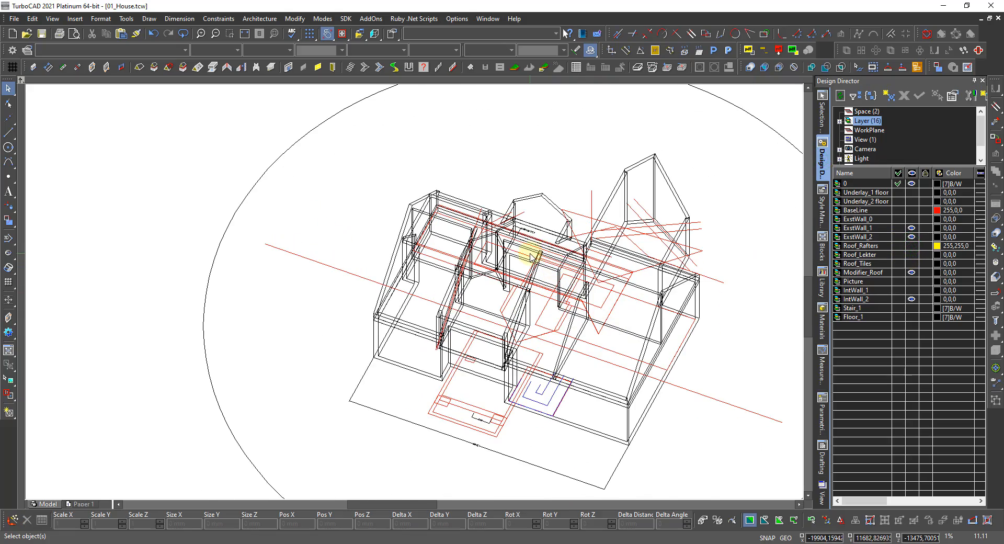
scroll(531, 256, up, 3)
shift+middle_drag(391, 320, 479, 319)
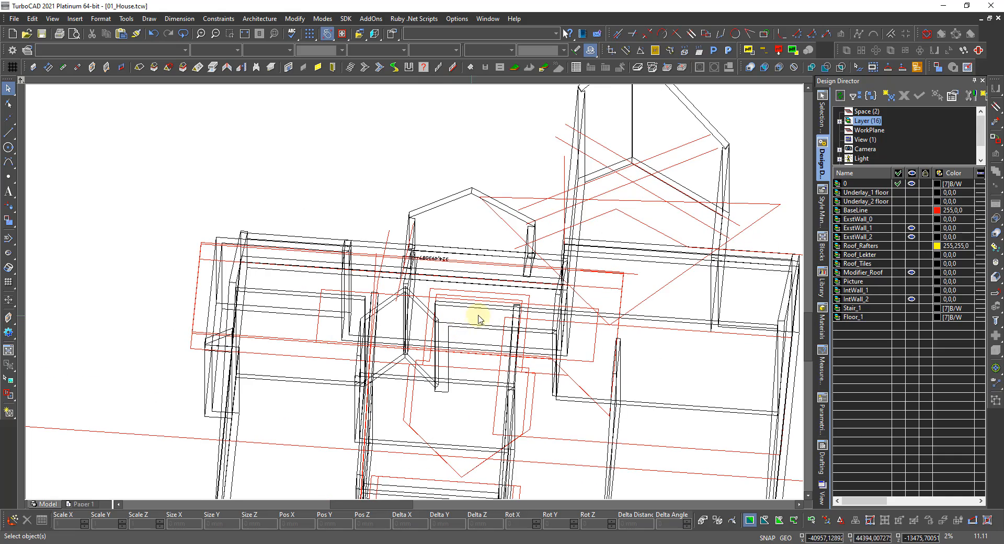
right_click(494, 328)
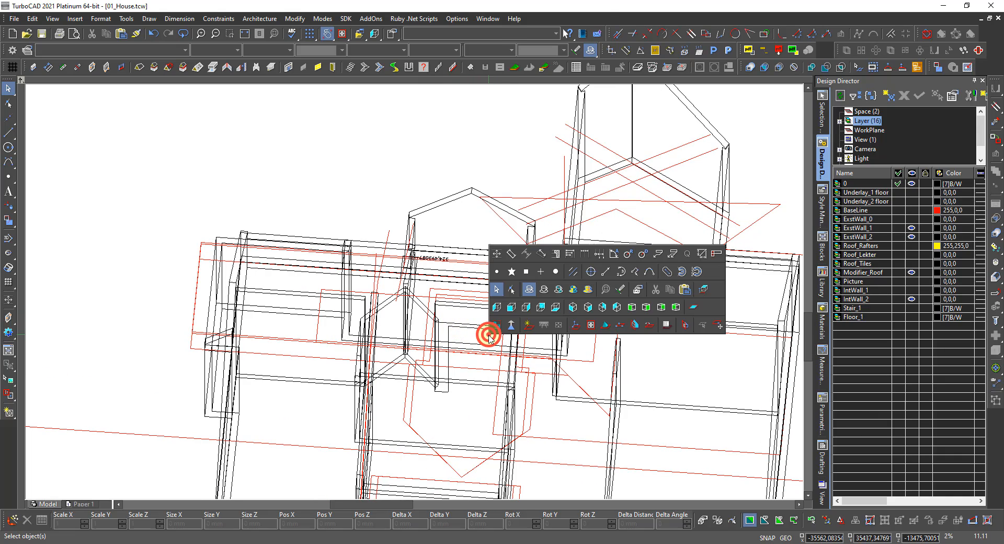
click(547, 294)
shift+middle_drag(573, 375, 458, 401)
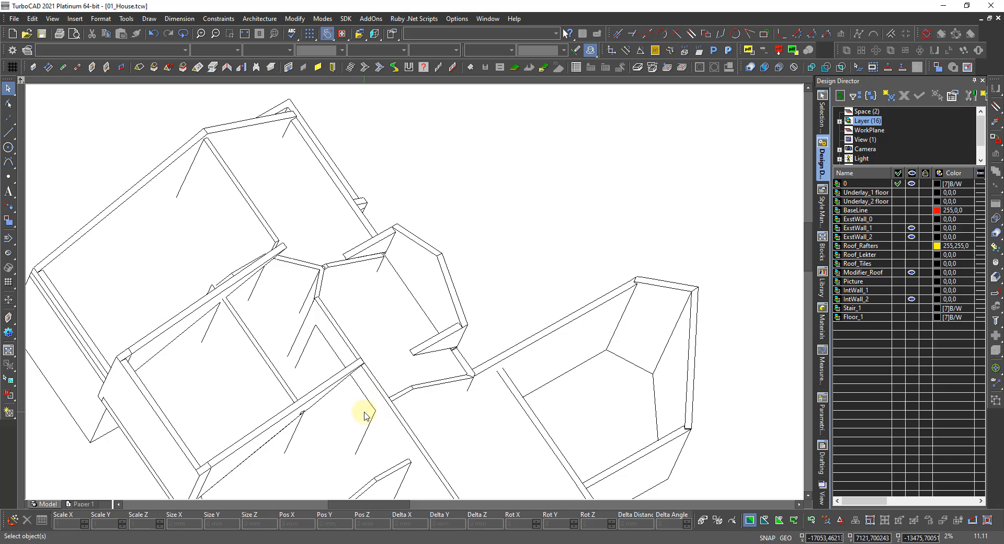
scroll(368, 451, down, 2)
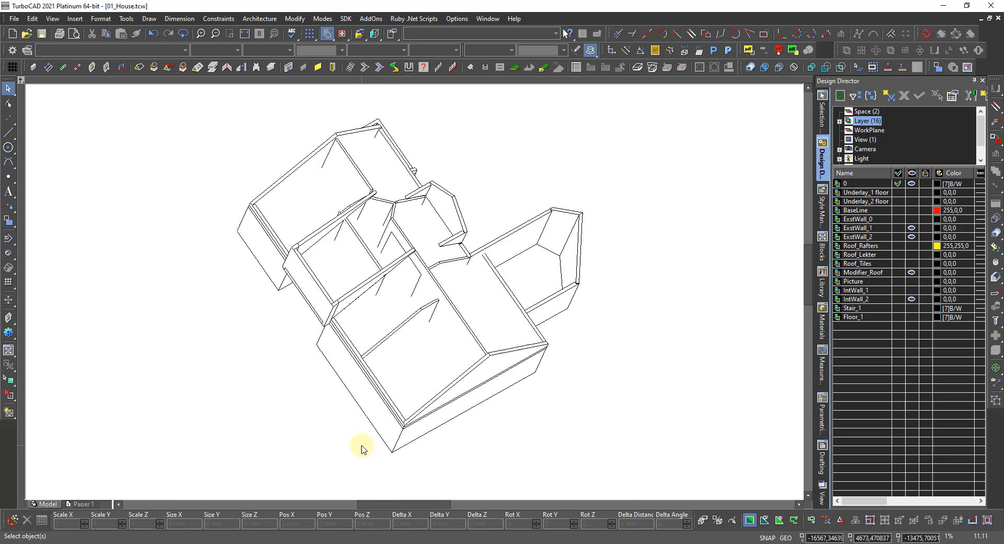
In the camera's Draft rendering properties, set the rendering type to LightWorks and the rendering mode to Smooth OpenGL
scroll(409, 267, up, 2)
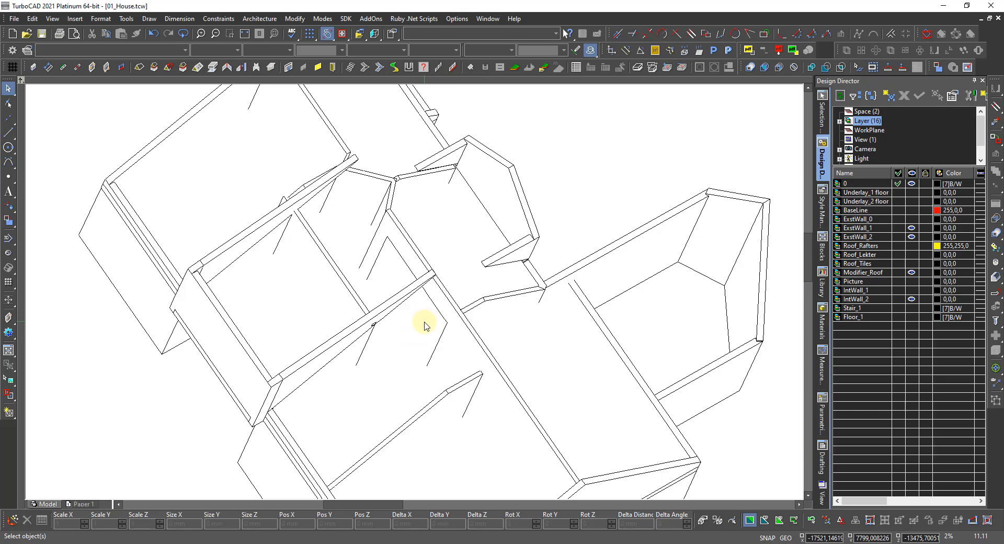
right_click(424, 324)
click(495, 278)
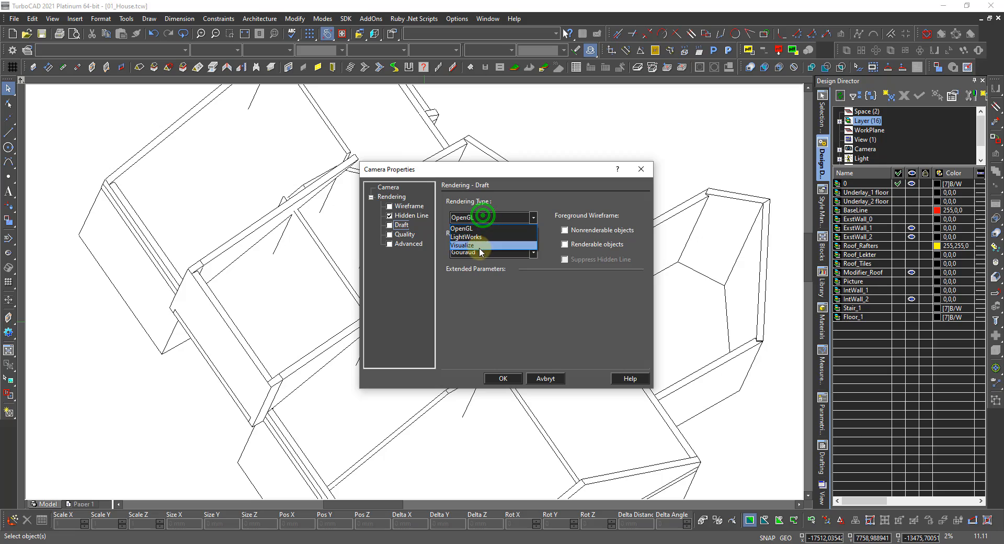
click(477, 236)
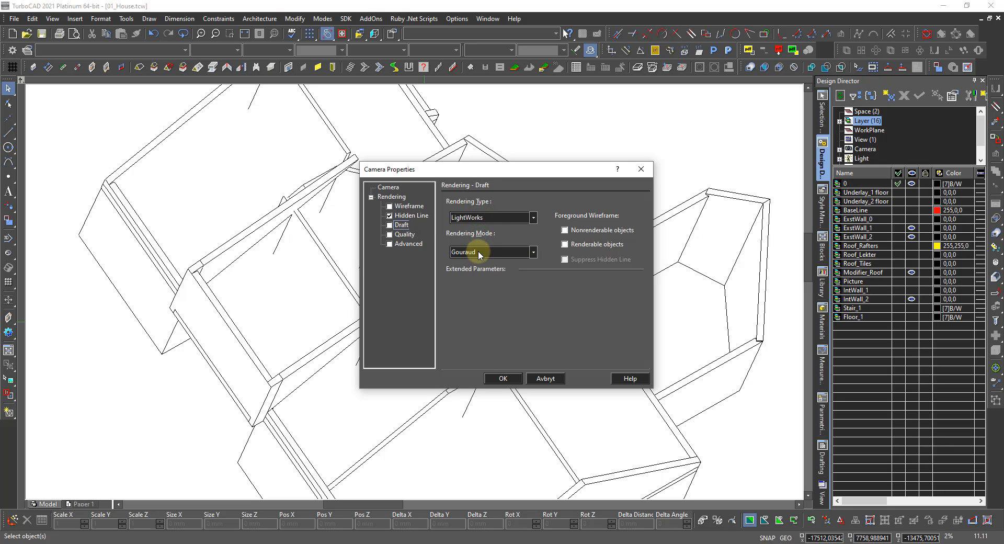
click(478, 219)
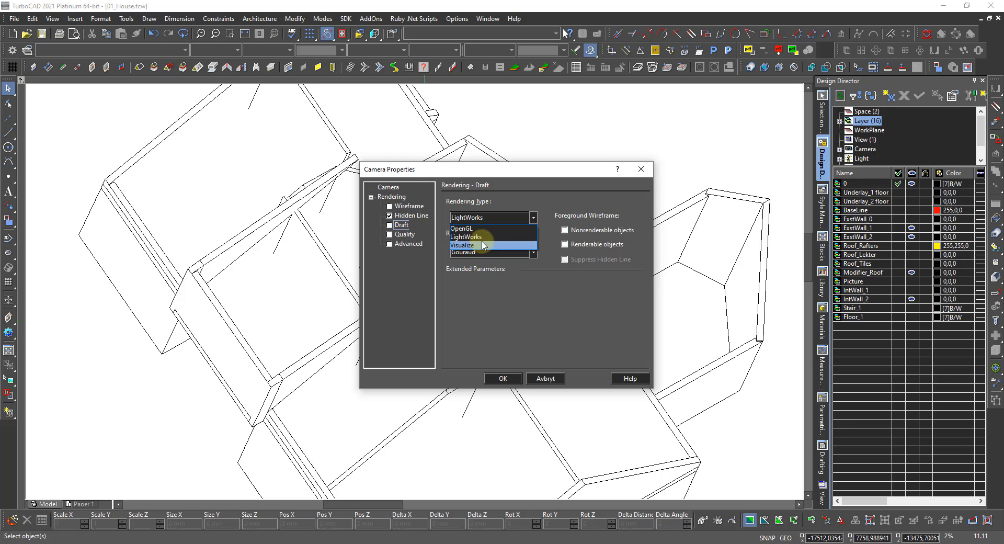
click(478, 238)
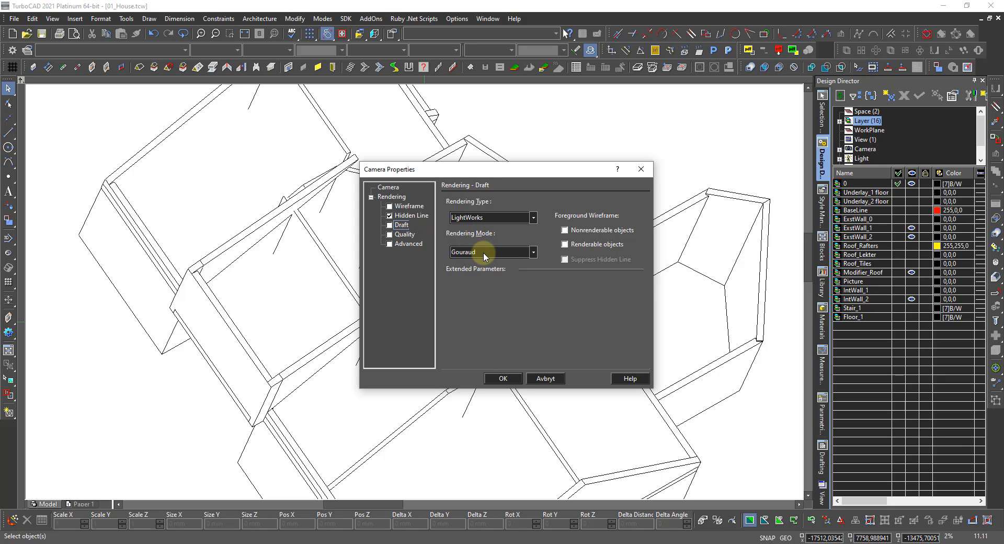
click(485, 254)
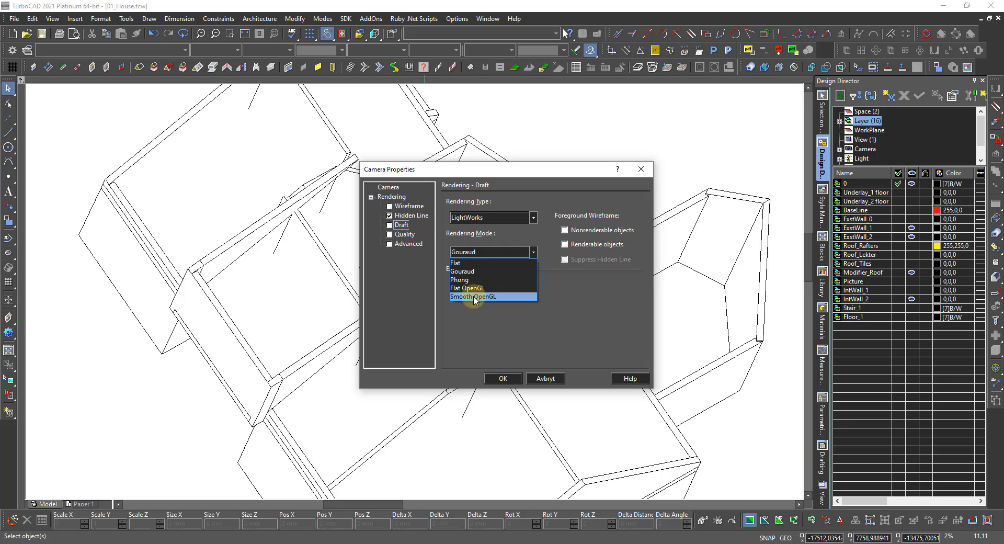
click(474, 297)
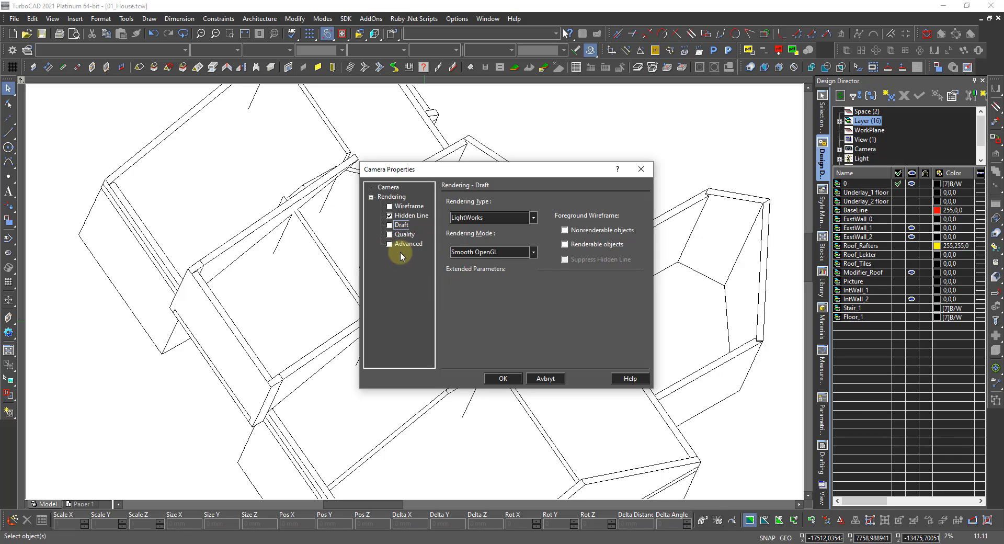
Enable Draft rendering for the camera and add the default light sources to the drawing
click(389, 225)
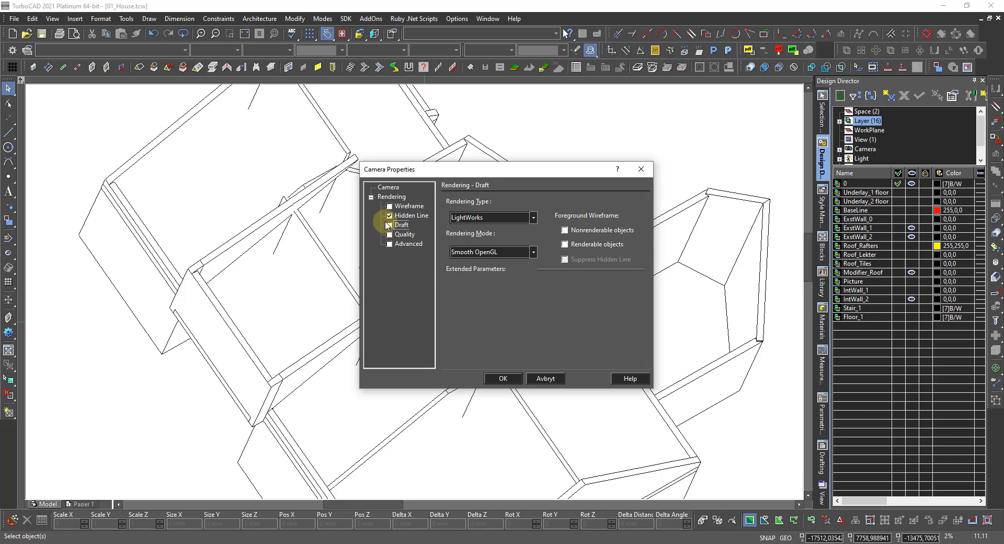
click(498, 377)
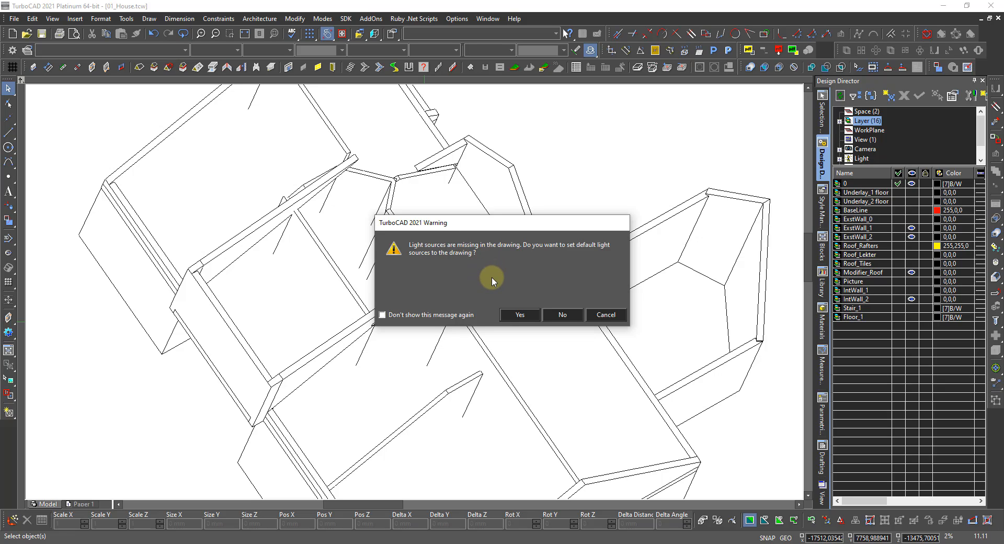
click(515, 316)
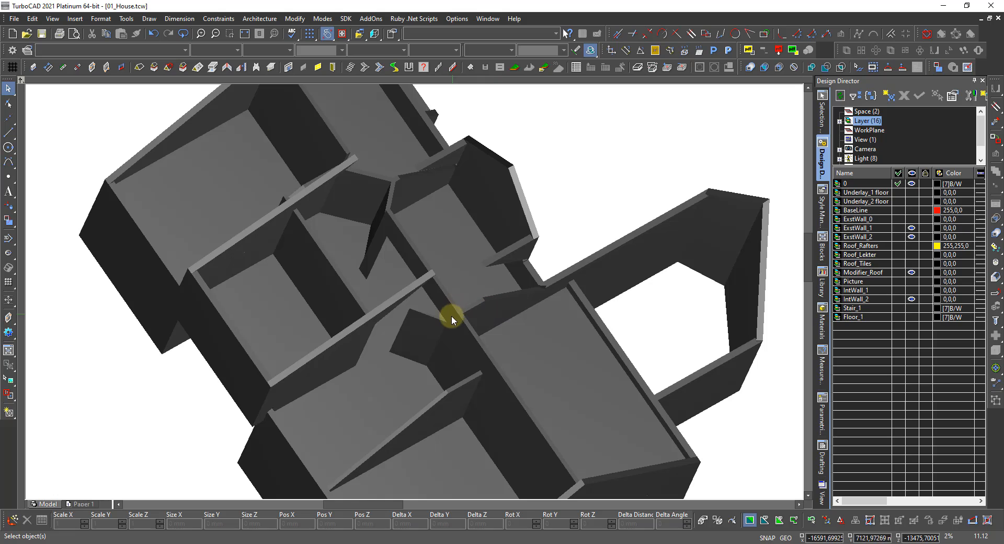
Examine the shaded second-floor walls and their junctions from several angles above the model
mouse_move(469, 322)
shift+middle_down()
mouse_move(394, 342)
mouse_move(444, 359)
mouse_move(482, 340)
mouse_move(447, 351)
mouse_move(428, 328)
shift+middle_up()
scroll(429, 318, up, 1)
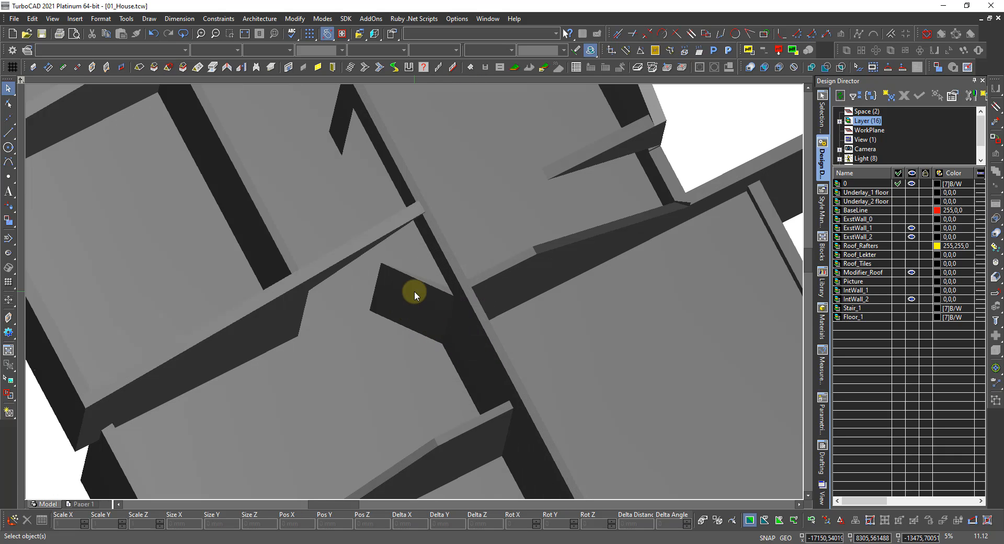
scroll(414, 290, down, 1)
mouse_move(499, 326)
shift+middle_down()
mouse_move(482, 381)
mouse_move(460, 374)
mouse_move(502, 381)
mouse_move(509, 352)
mouse_move(489, 316)
mouse_move(482, 322)
mouse_move(481, 304)
mouse_move(502, 327)
shift+middle_up()
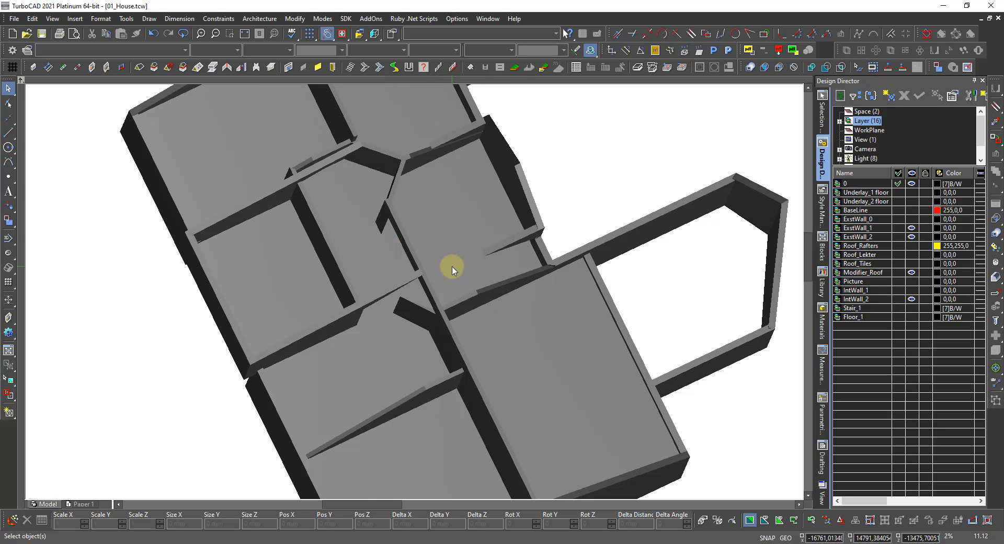
mouse_move(529, 334)
shift+middle_down()
mouse_move(459, 316)
mouse_move(442, 294)
mouse_move(522, 298)
shift+middle_up()
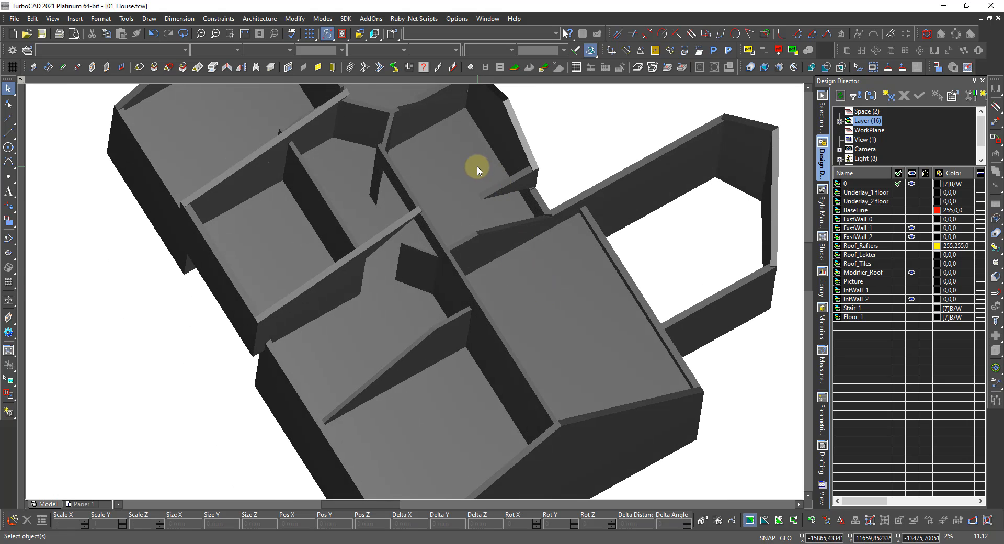
List the drawing's lights and switch Point_1 through Headlight_6 off and on again
click(865, 158)
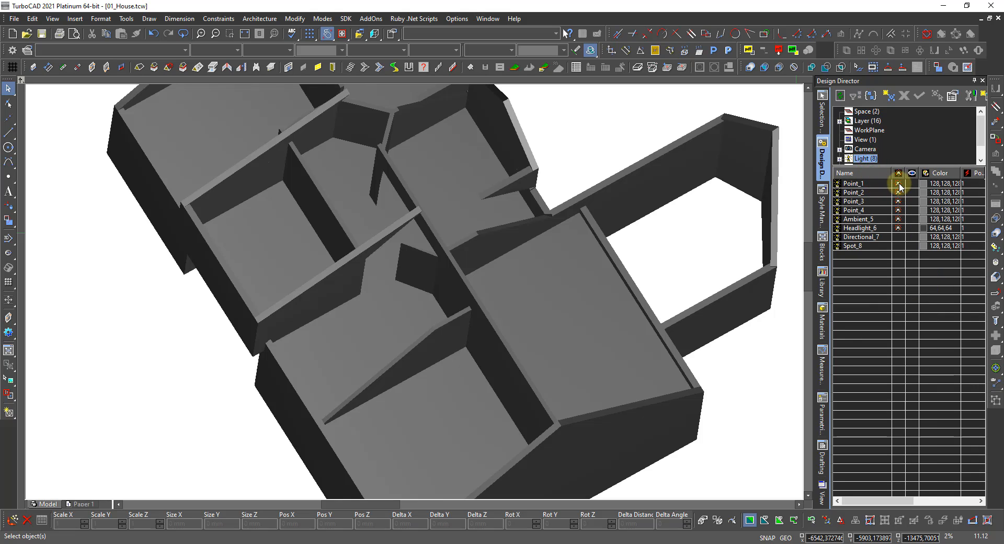
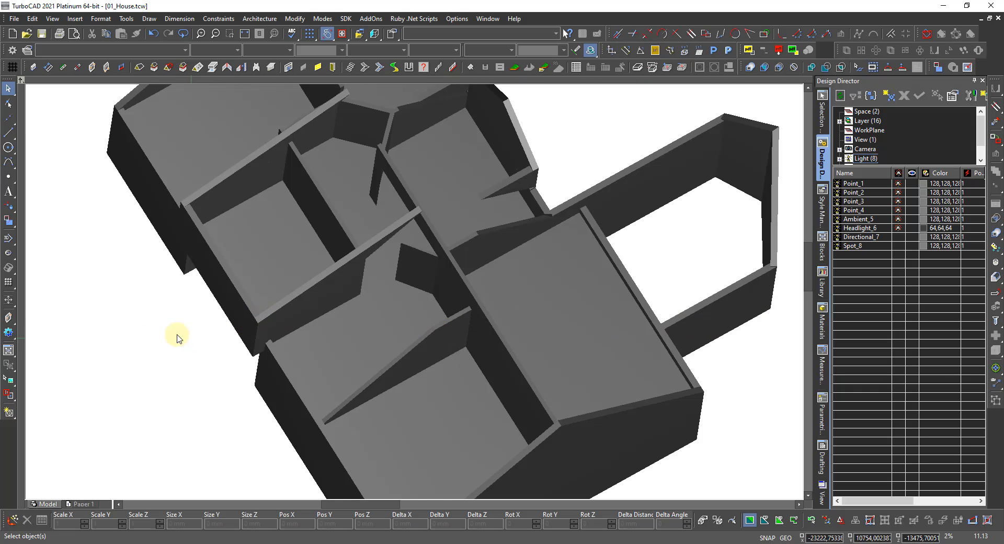
click(882, 228)
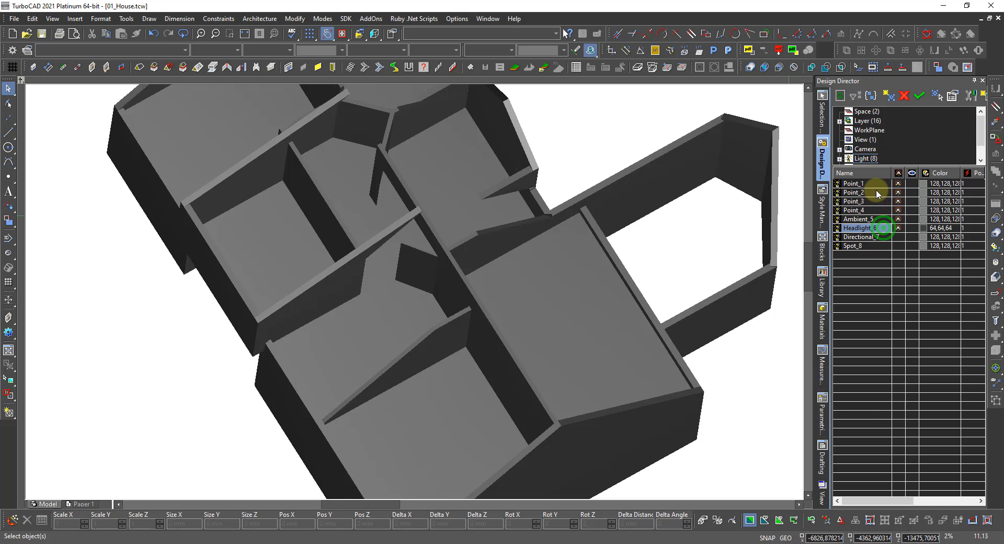
drag(878, 194, 871, 241)
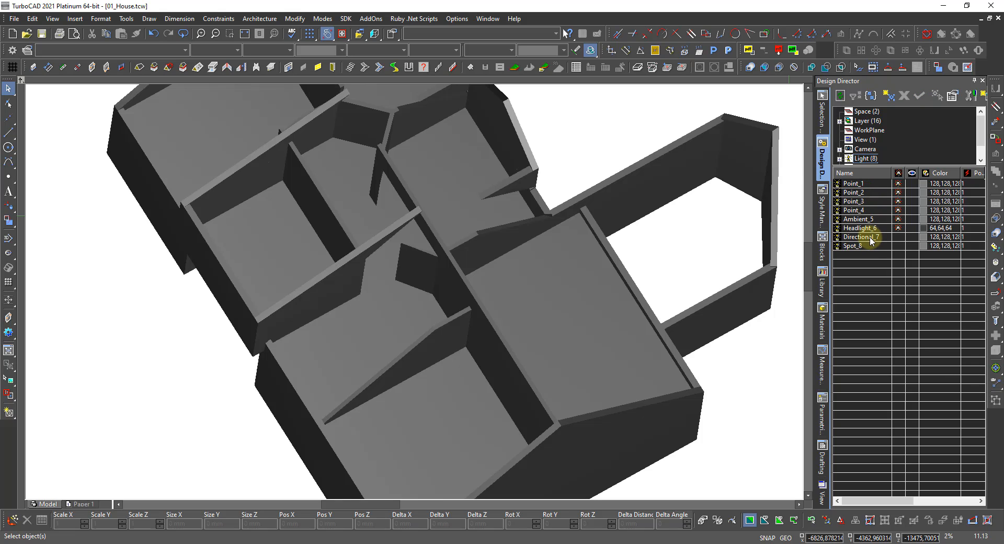
click(874, 227)
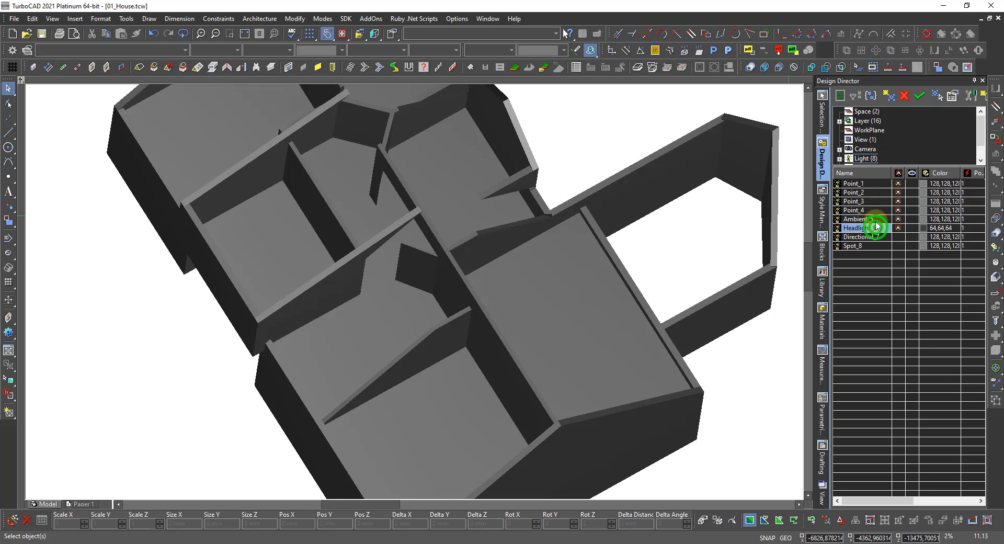
shift+click(879, 183)
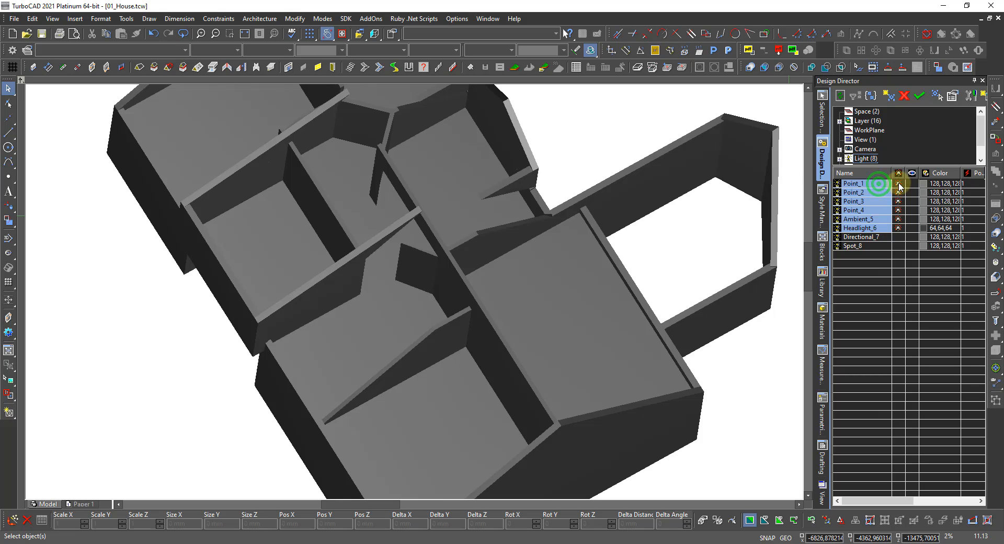
click(898, 184)
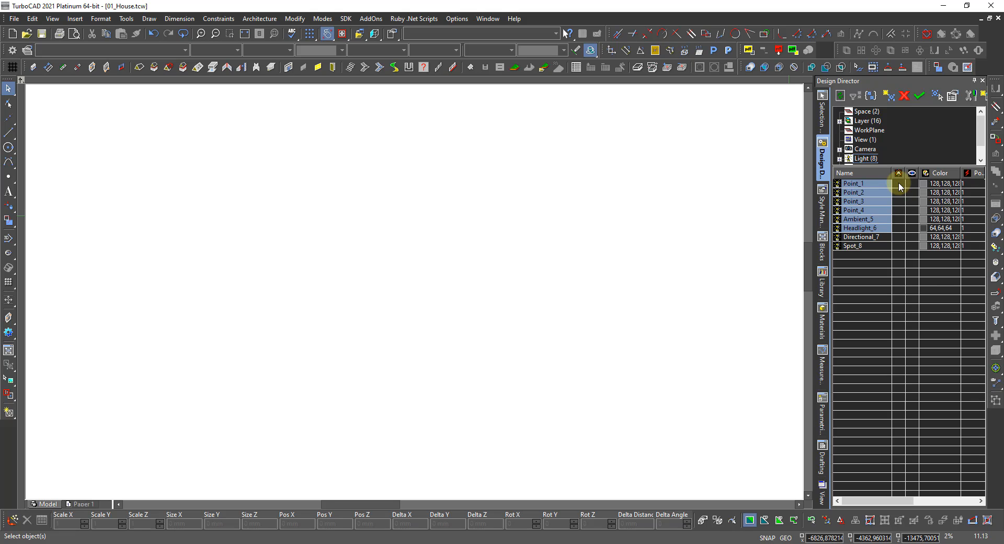
click(898, 185)
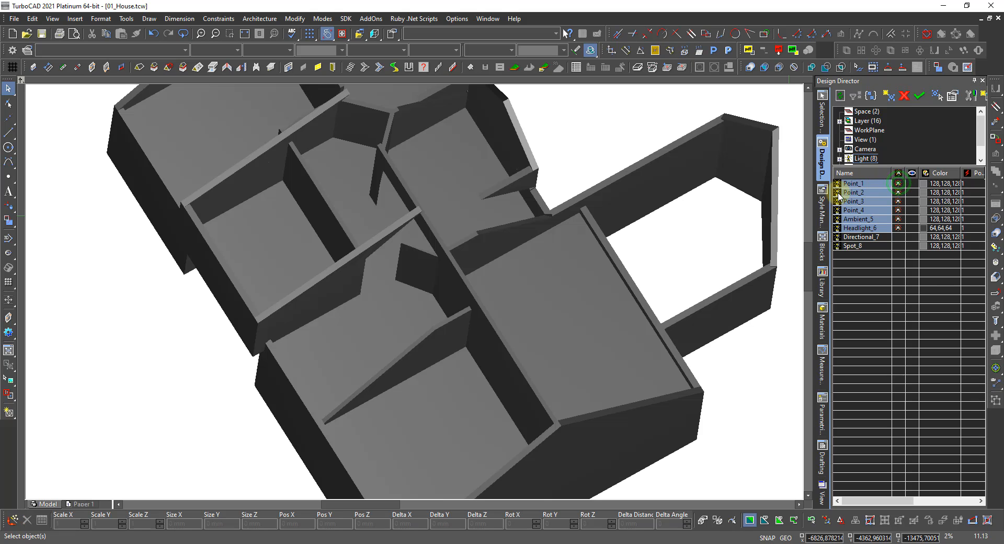
Return the model to hidden-line display and bring the cross wall's junction with the lengthwise interior wall into close view
right_click(478, 350)
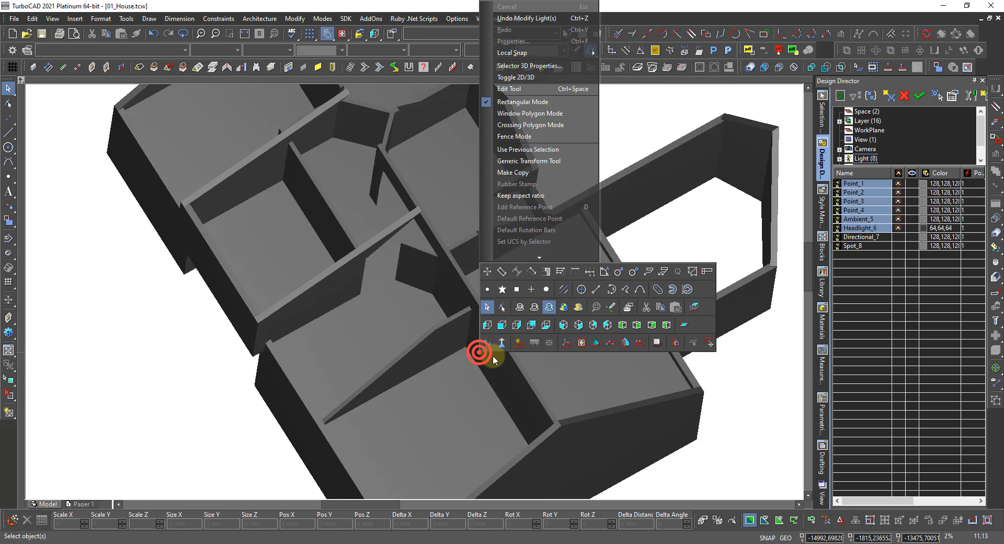
click(535, 310)
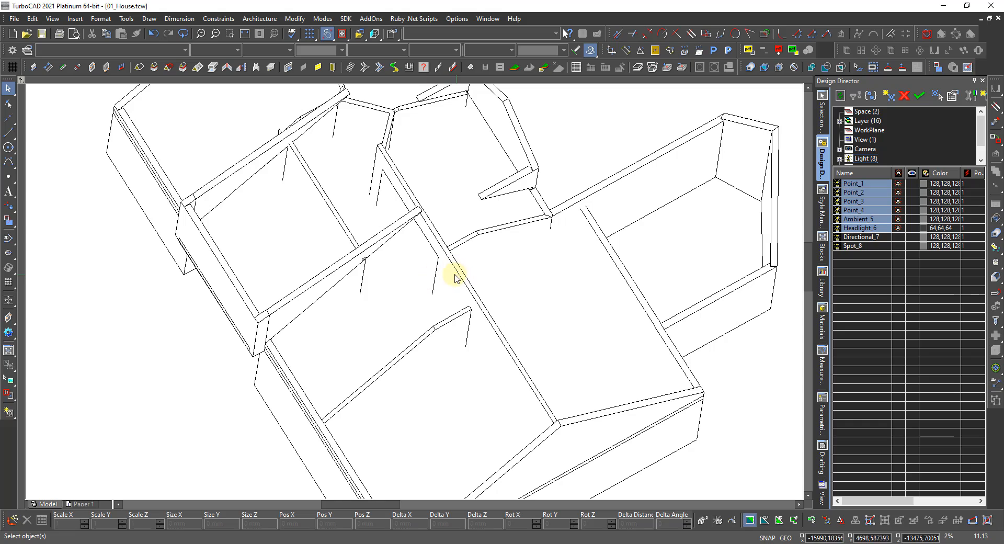
middle_drag(454, 278, 383, 333)
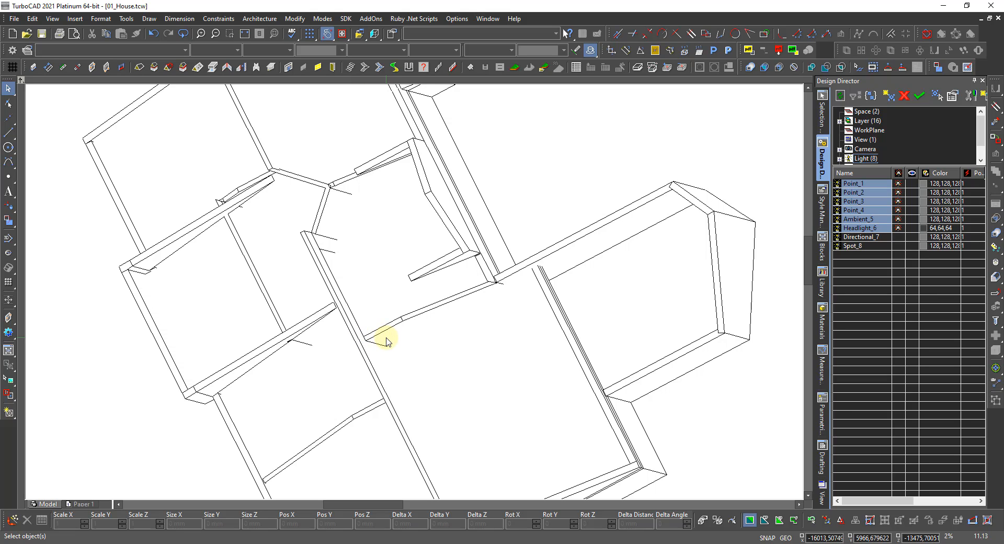
scroll(372, 340, up, 4)
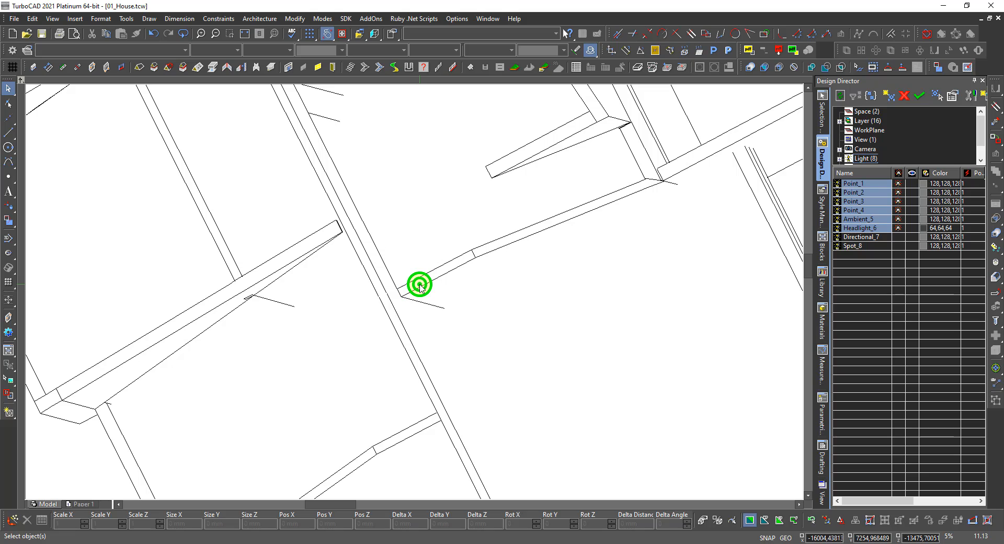
Select the cross wall and the adjoining lengthwise wall on layer IntWall_2 to examine how they join, and clear the selection
click(418, 285)
click(448, 290)
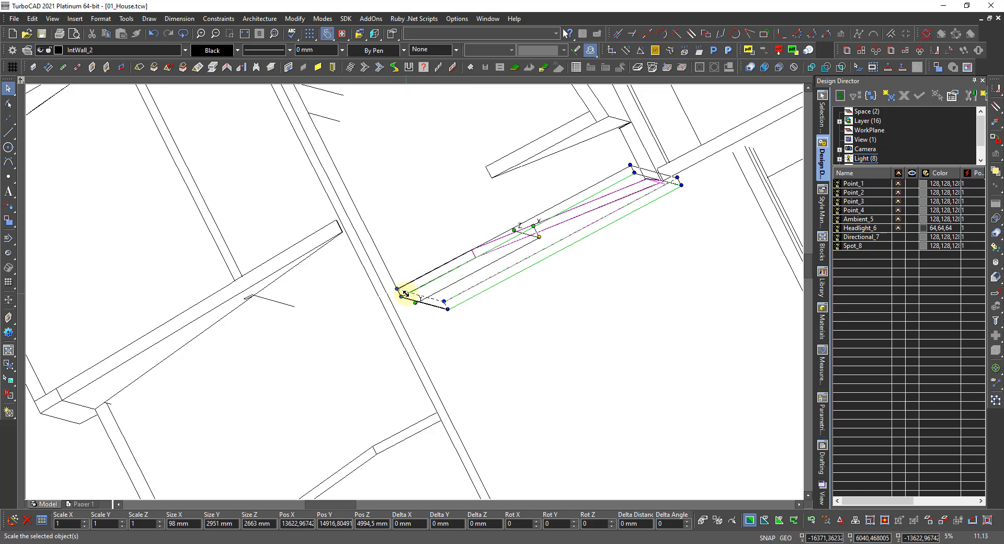
click(376, 279)
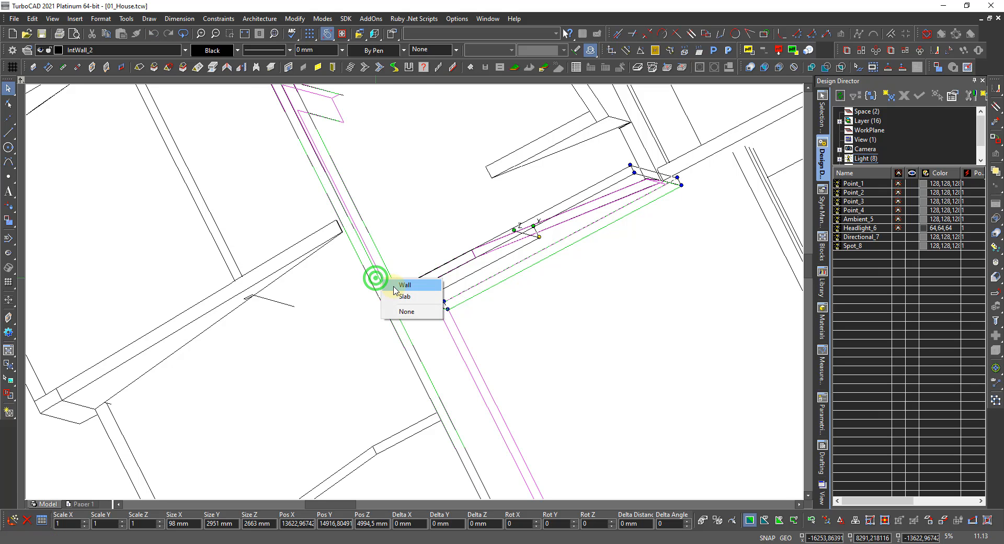
click(397, 286)
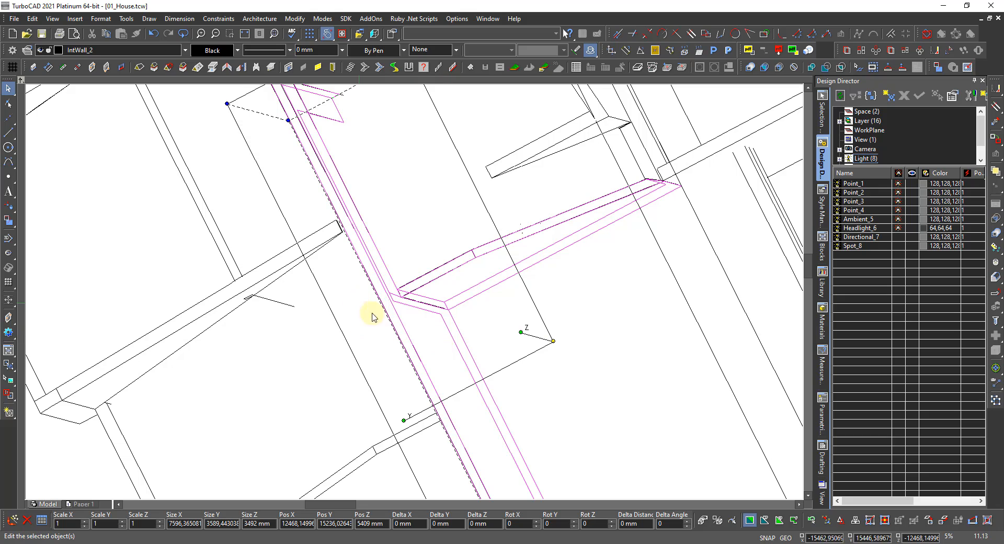
click(408, 304)
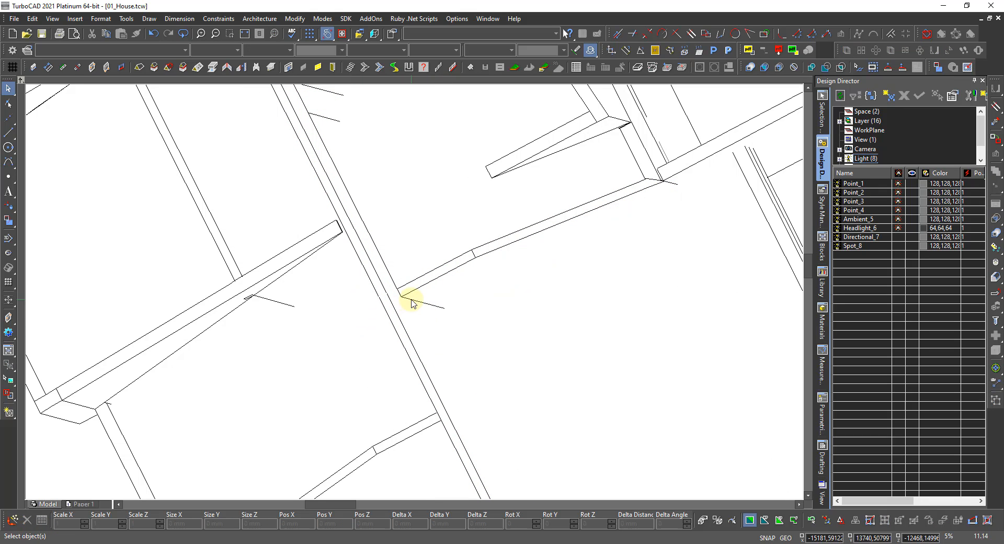
In plan view, pull the end of the IntWall_2 cross wall back from the lengthwise interior wall, making it about 2817 mm long
right_click(419, 301)
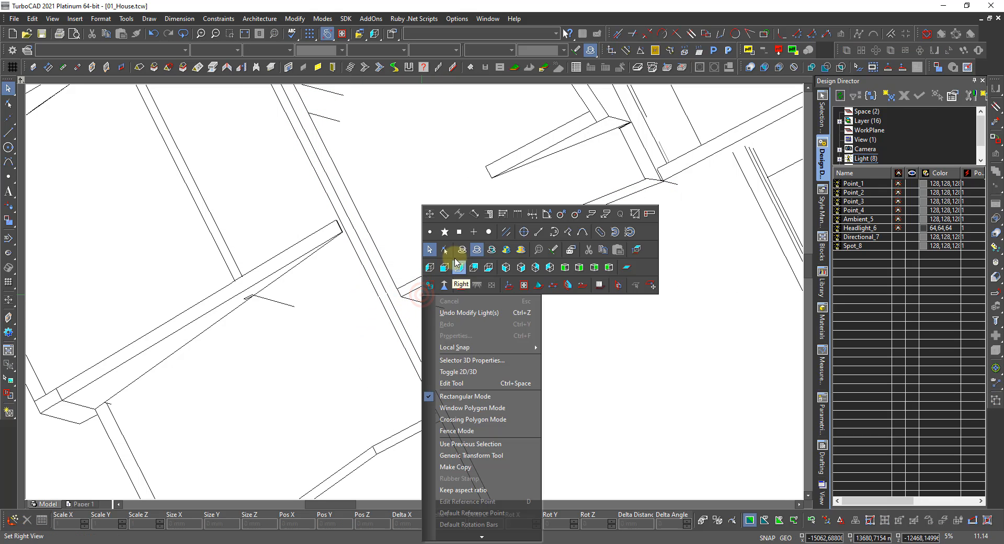
click(632, 249)
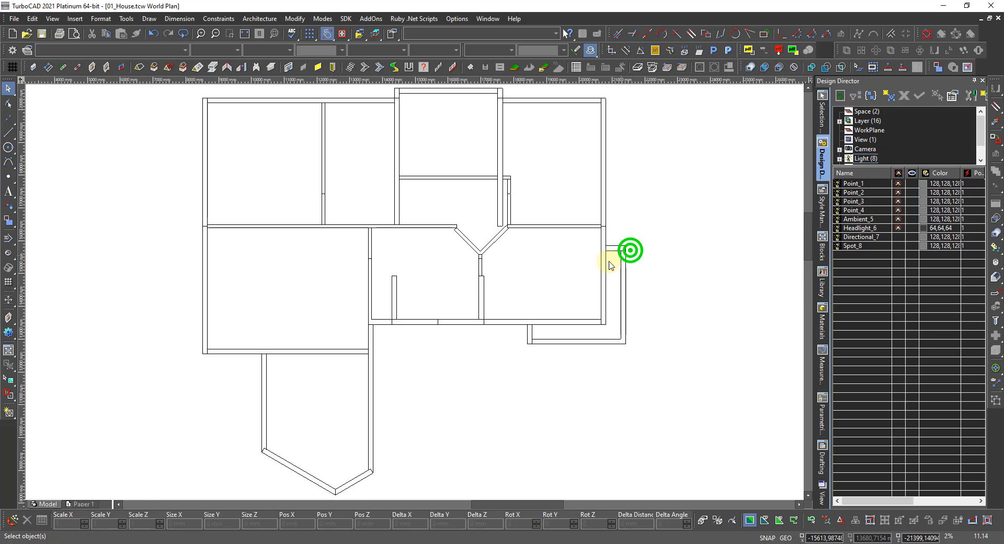
scroll(372, 244, up, 5)
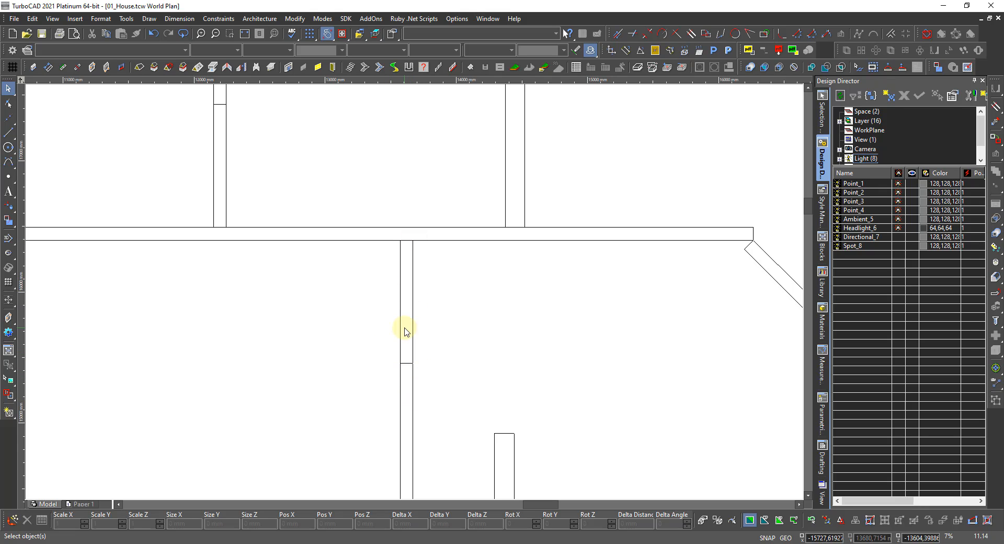
right_click(393, 314)
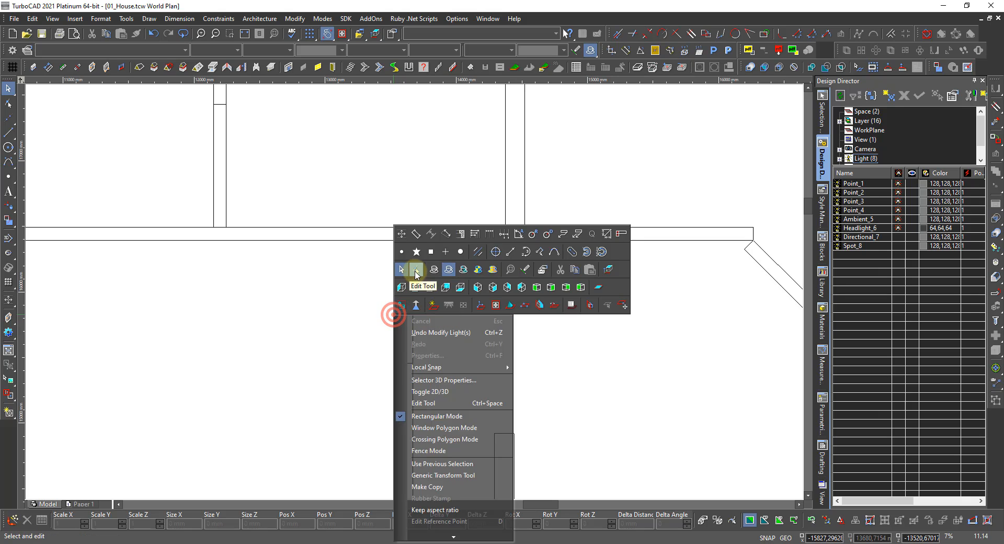
click(416, 270)
click(403, 293)
click(423, 302)
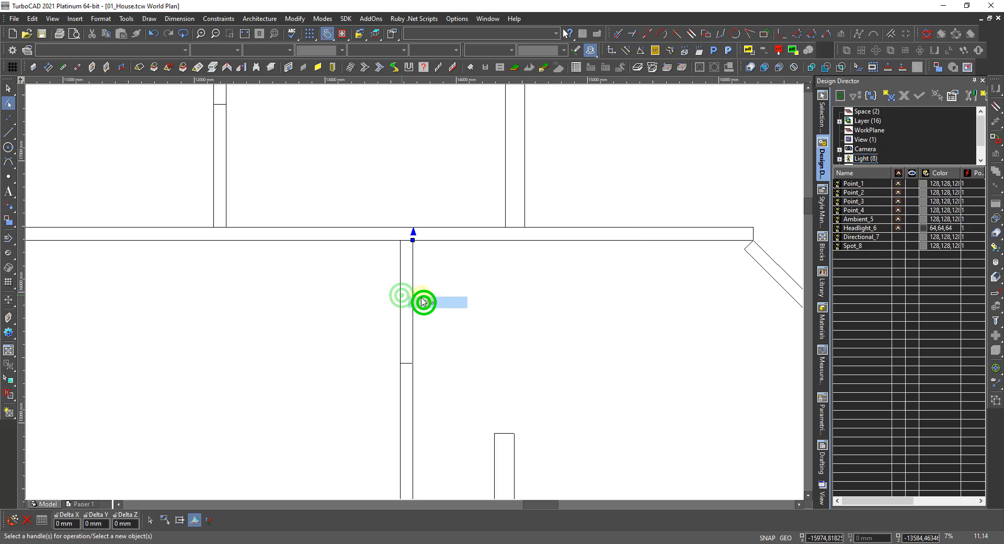
click(413, 233)
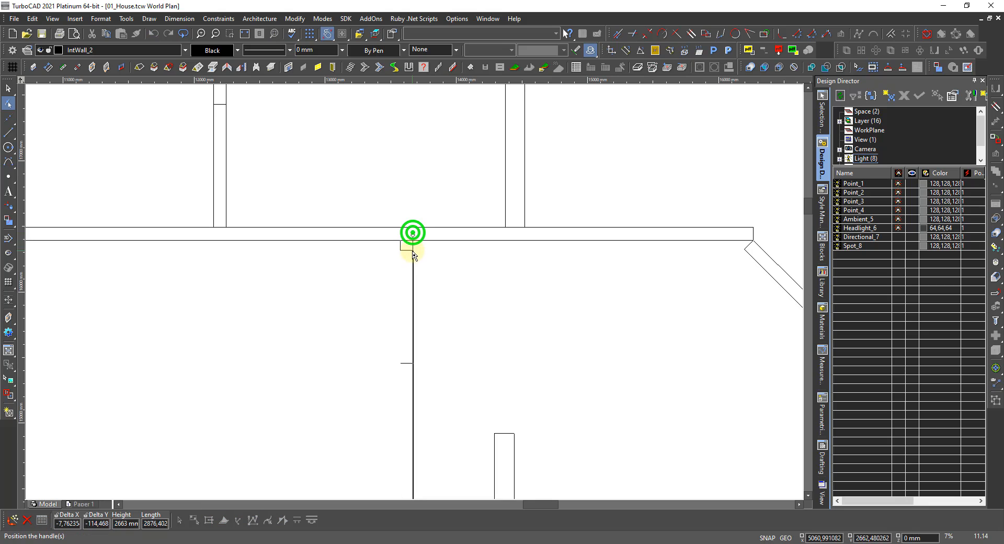
click(412, 256)
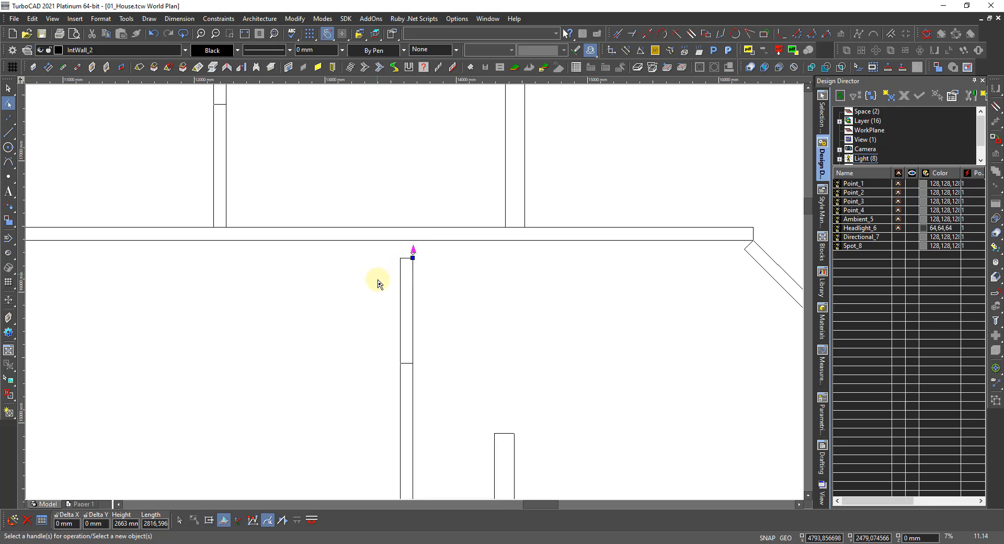
key(Escape)
key(Escape)
In plan view, pull the end of the thicker ExstWall_2 cross wall back clear of the lengthwise interior wall
scroll(592, 316, down, 2)
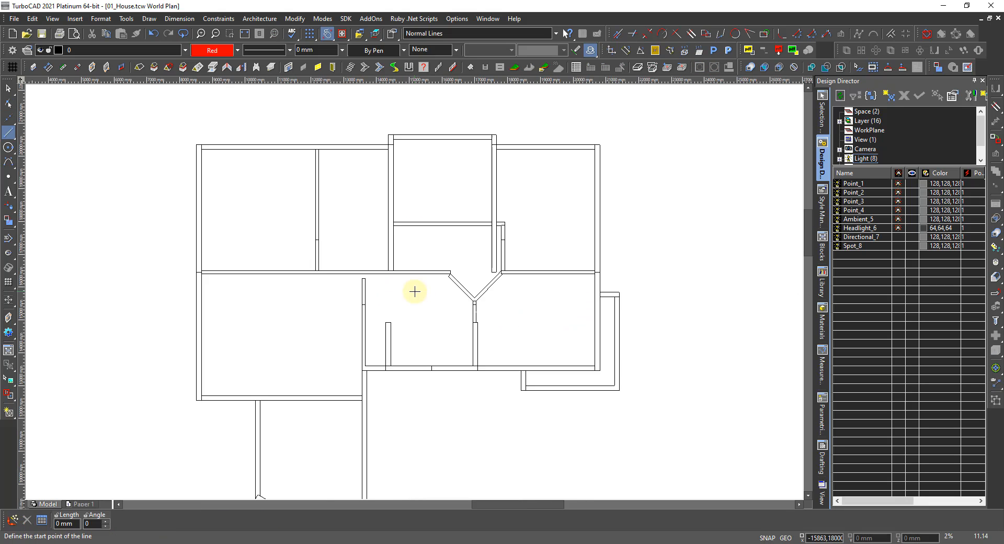
scroll(447, 289, up, 2)
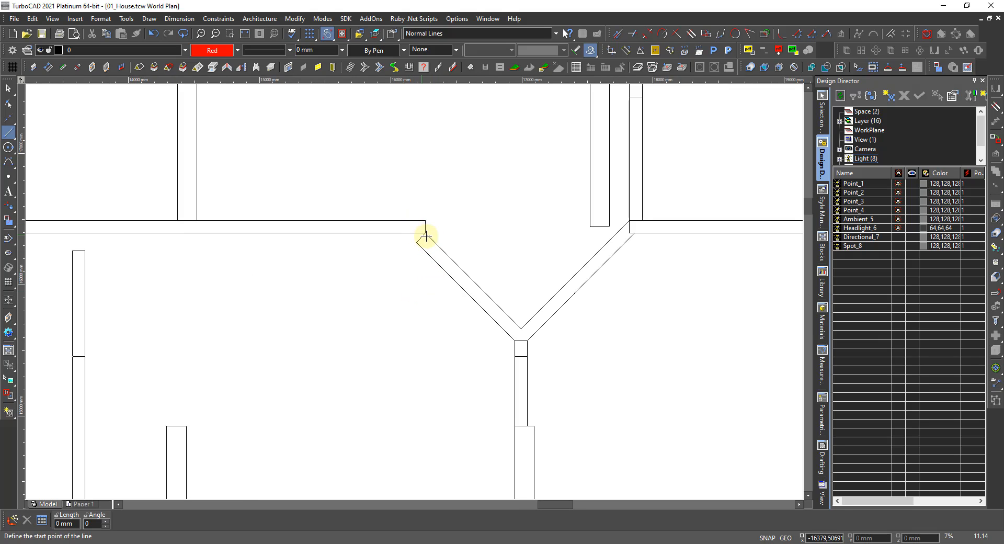
mouse_move(378, 319)
shift+middle_down()
mouse_move(378, 299)
mouse_move(376, 309)
shift+middle_up()
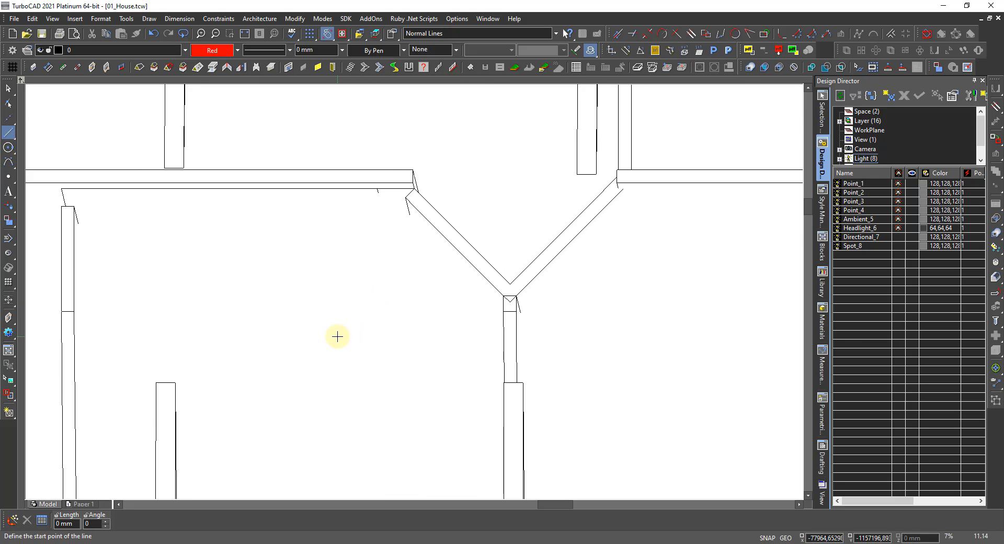
right_click(321, 328)
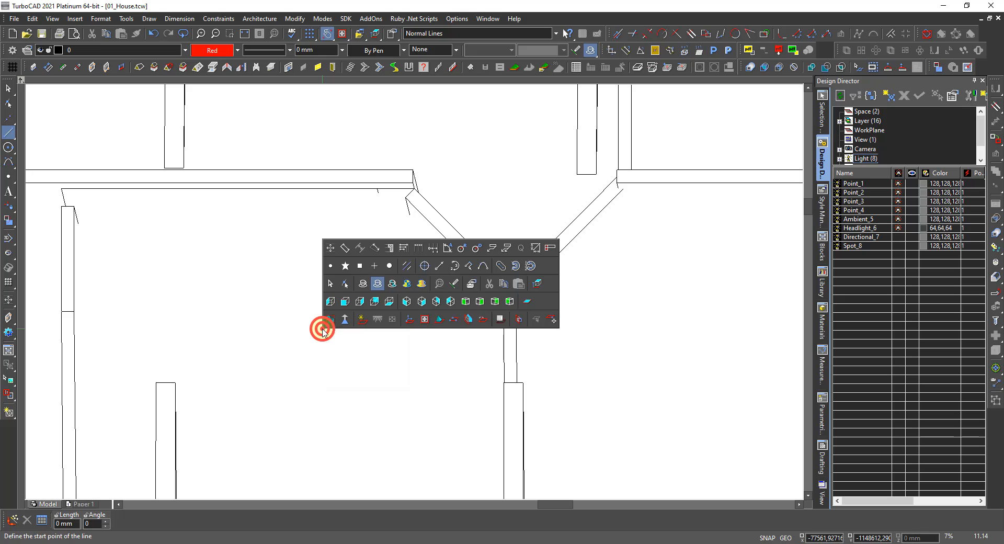
click(538, 282)
scroll(396, 277, up, 3)
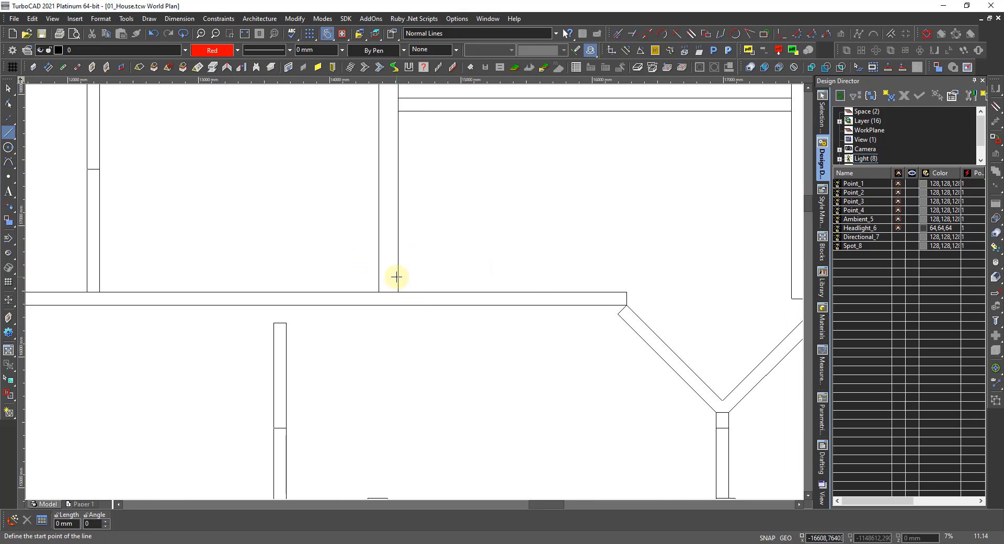
key(Escape)
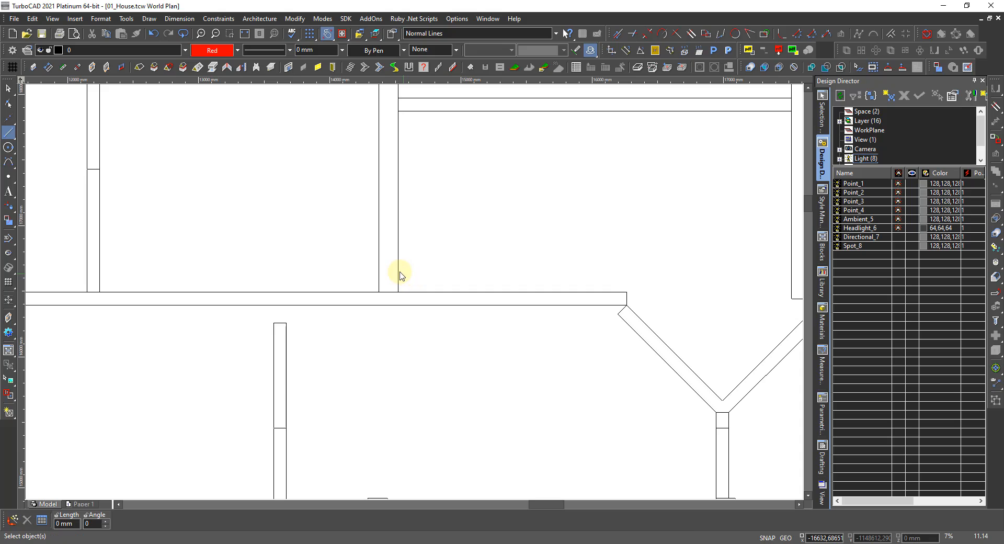
right_click(399, 271)
click(421, 226)
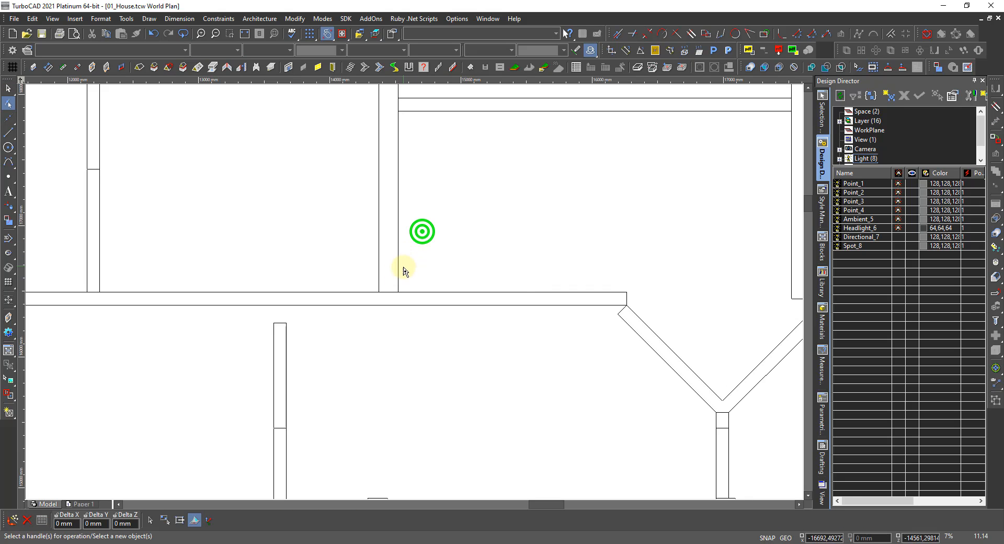
click(397, 276)
click(410, 283)
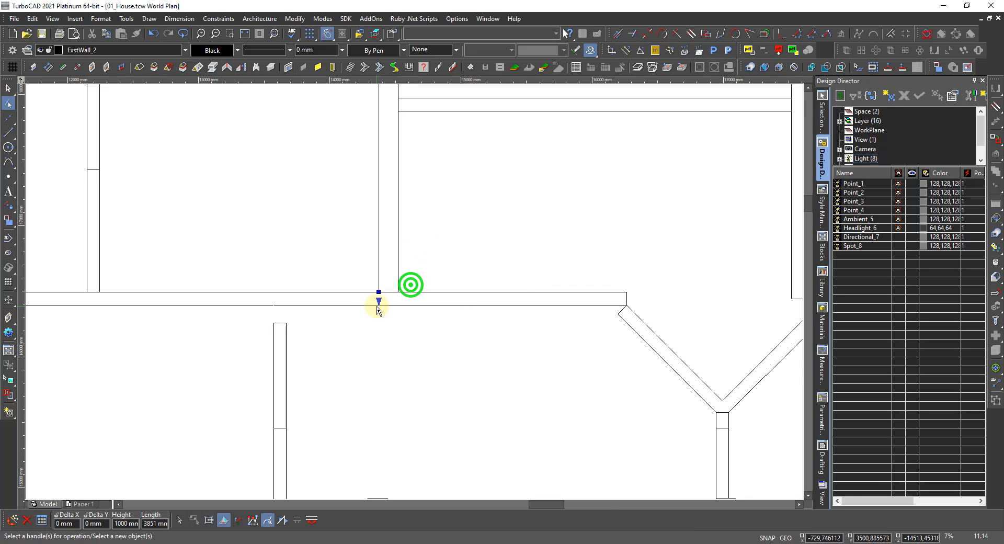
scroll(393, 298, up, 4)
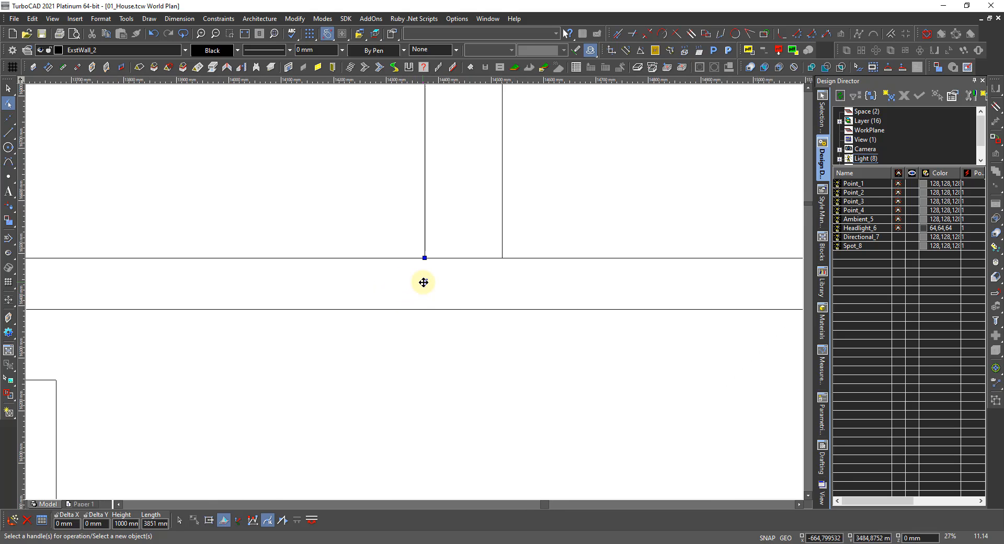
drag(425, 283, 426, 218)
scroll(434, 302, down, 5)
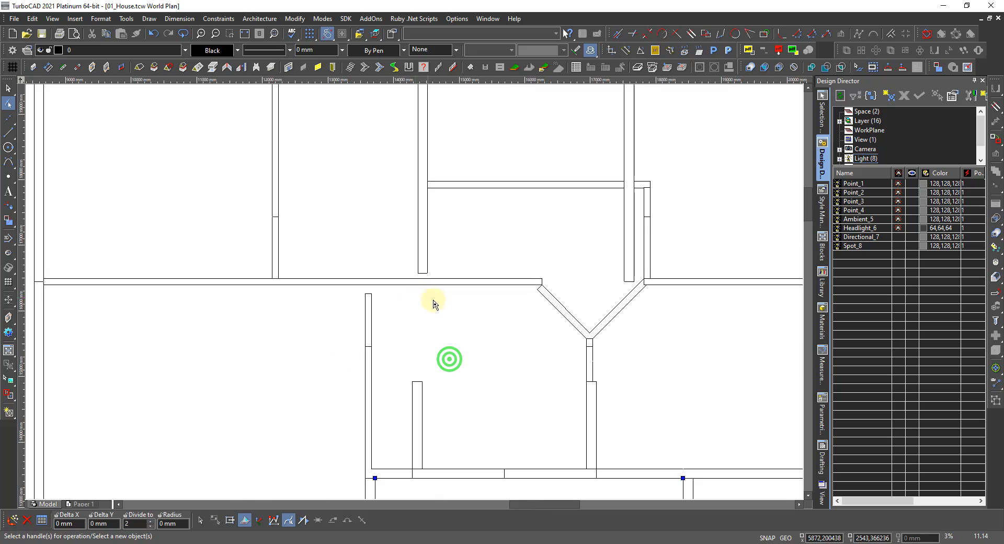
key(Escape)
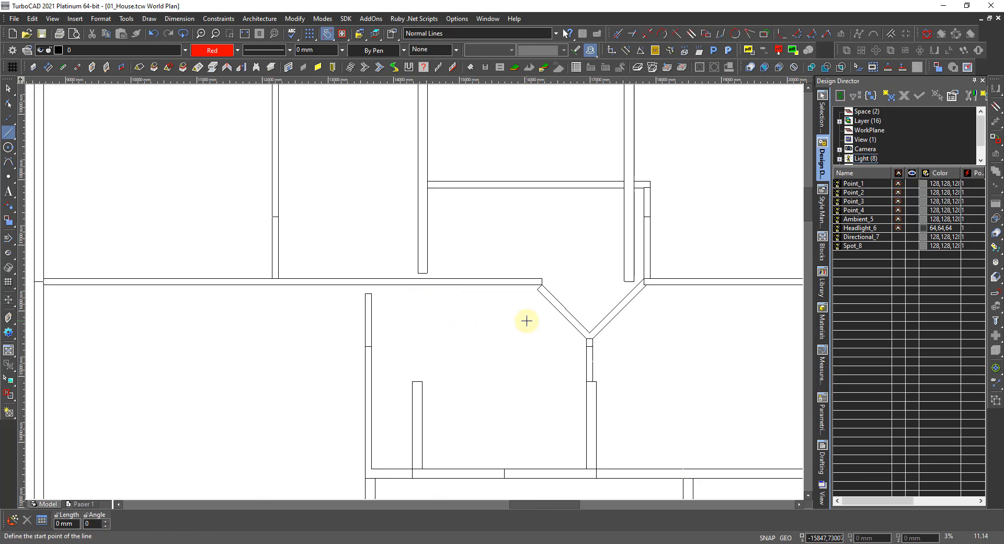
Return to a close plan view and try to pick the diagonal wall for node editing where it meets the lengthwise wall
shift+middle_drag(523, 347, 540, 334)
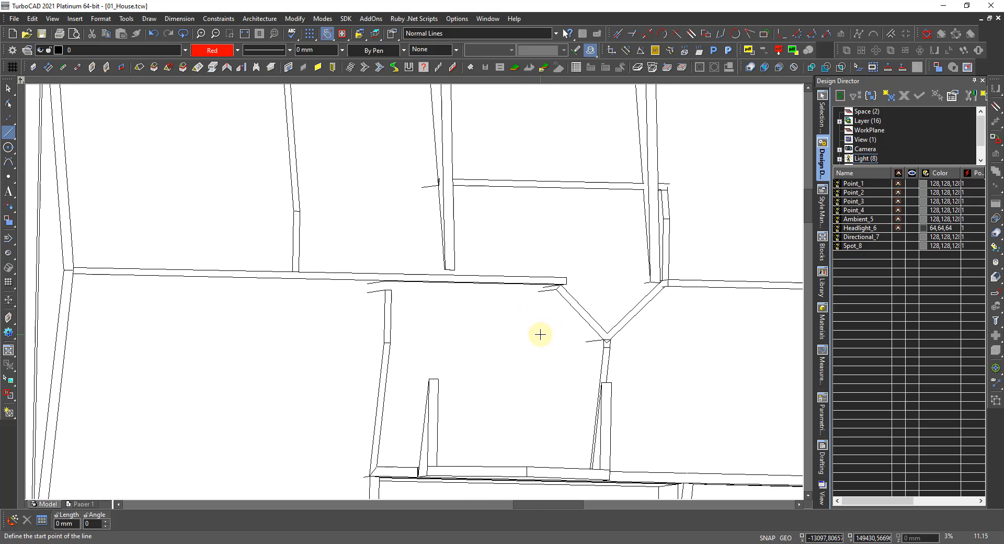
right_click(516, 308)
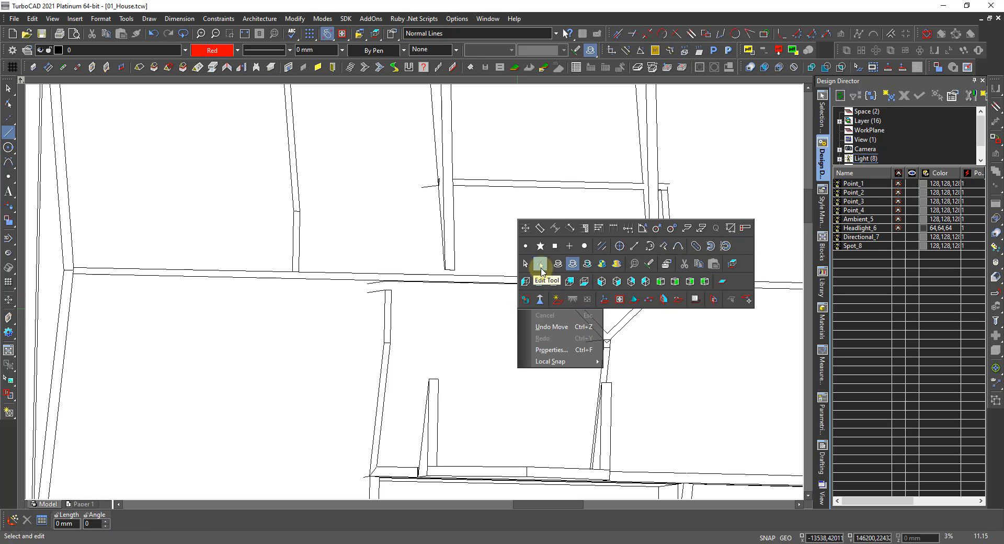
click(732, 262)
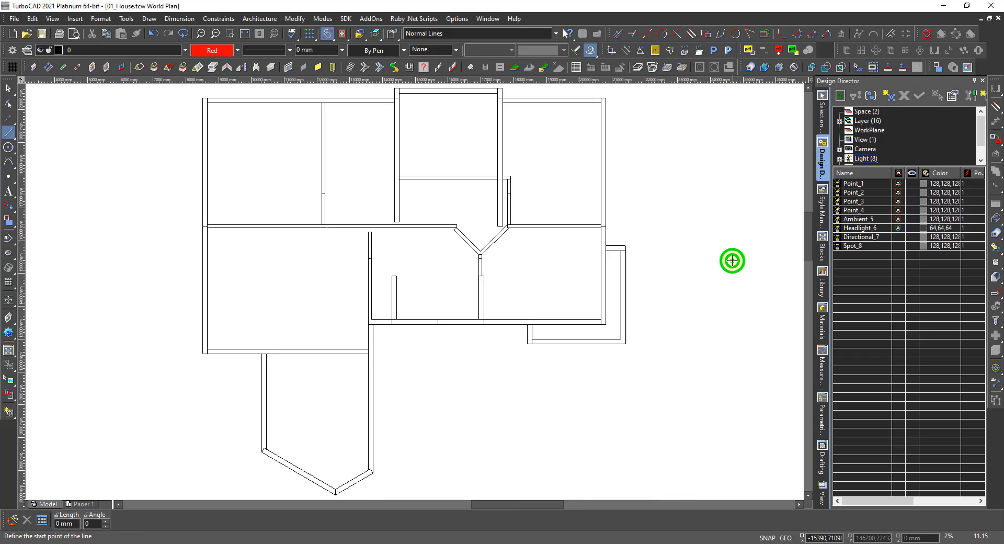
scroll(441, 220, up, 3)
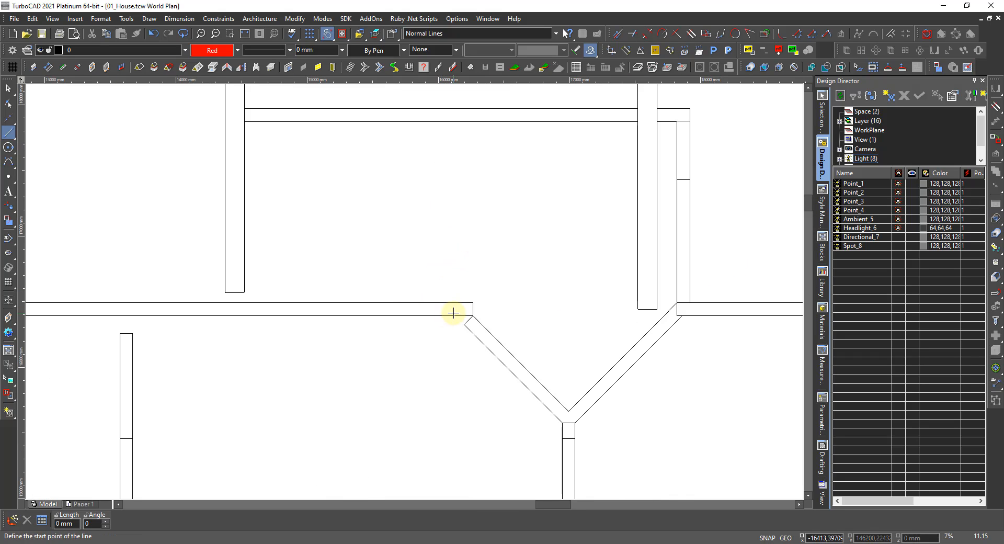
scroll(453, 313, up, 2)
key(Escape)
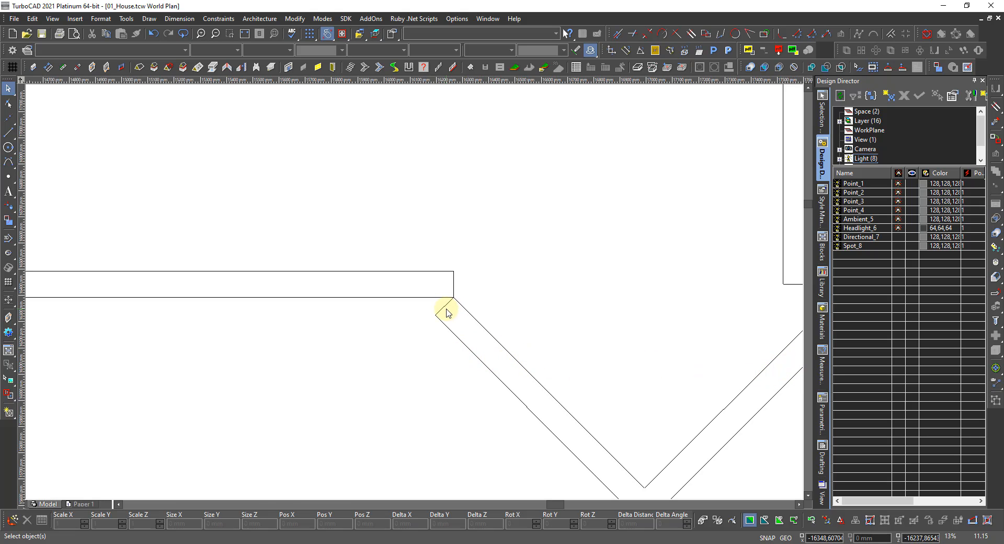
scroll(439, 312, up, 2)
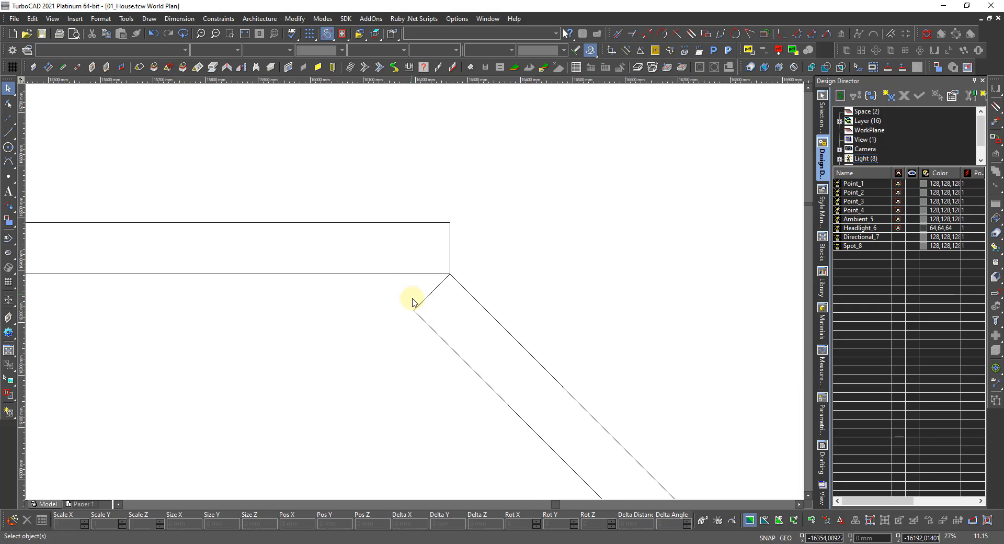
right_click(413, 300)
click(437, 256)
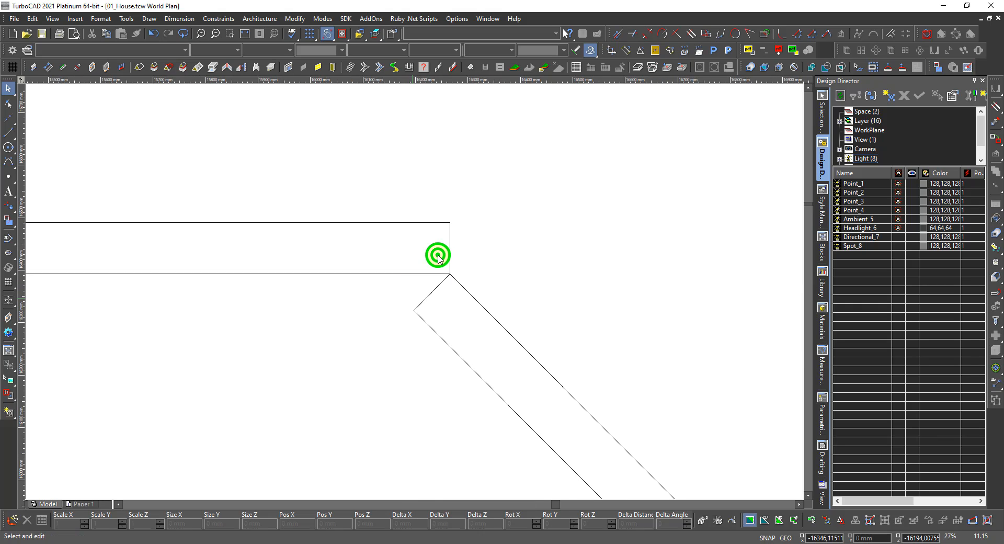
click(422, 302)
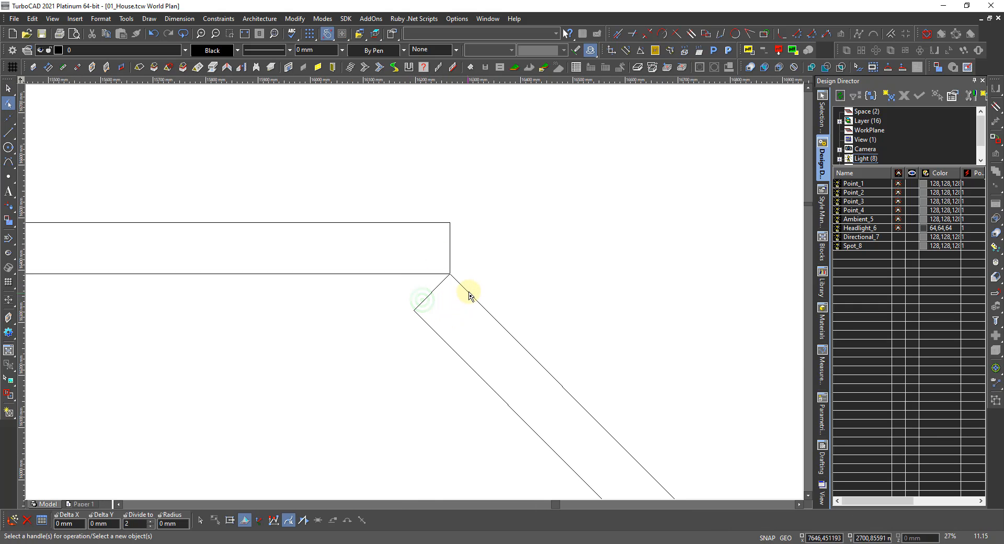
click(468, 292)
scroll(416, 291, down, 4)
click(431, 324)
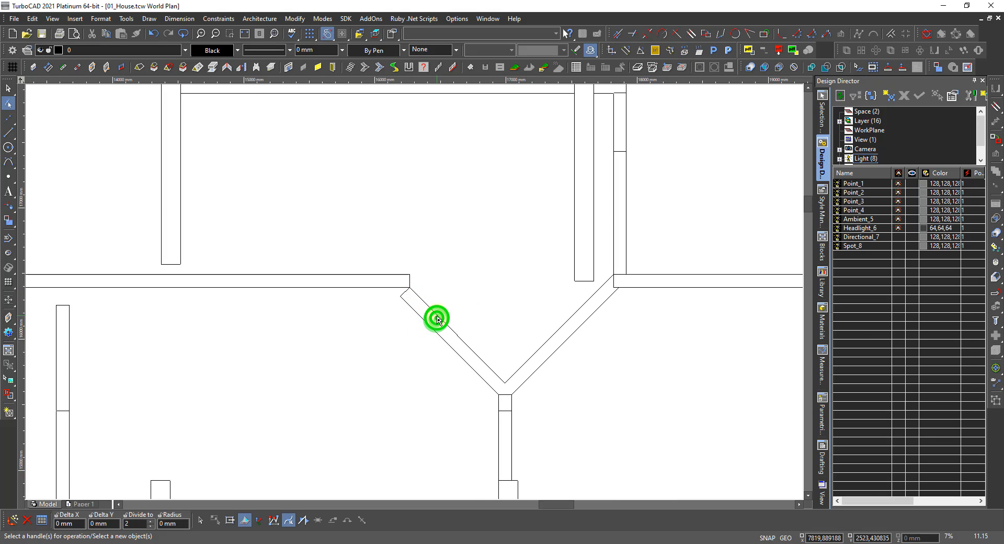
Show the plan in wireframe and move the lengthwise wall's end back to the diagonal wall's inner corner, about 7469 mm long
right_click(448, 307)
click(475, 265)
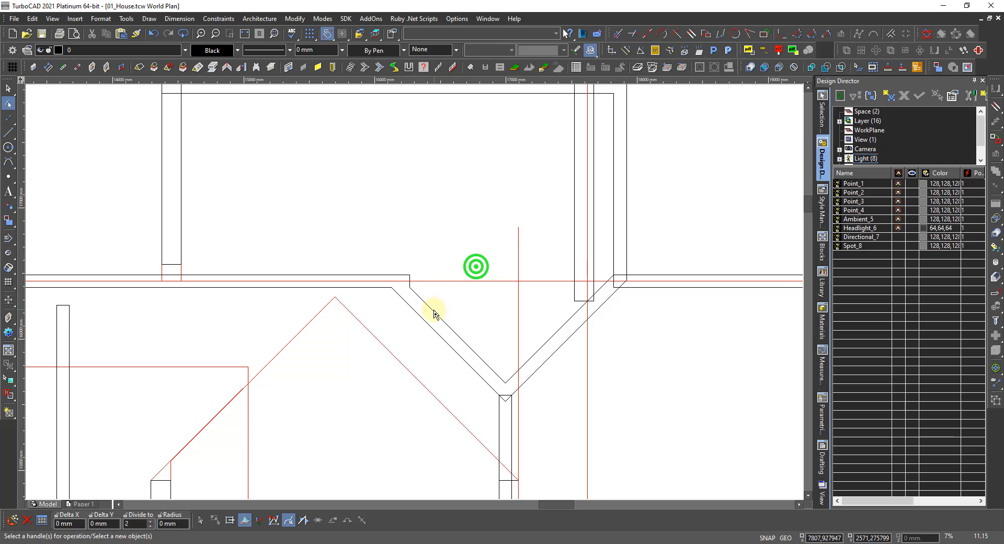
scroll(403, 286, up, 2)
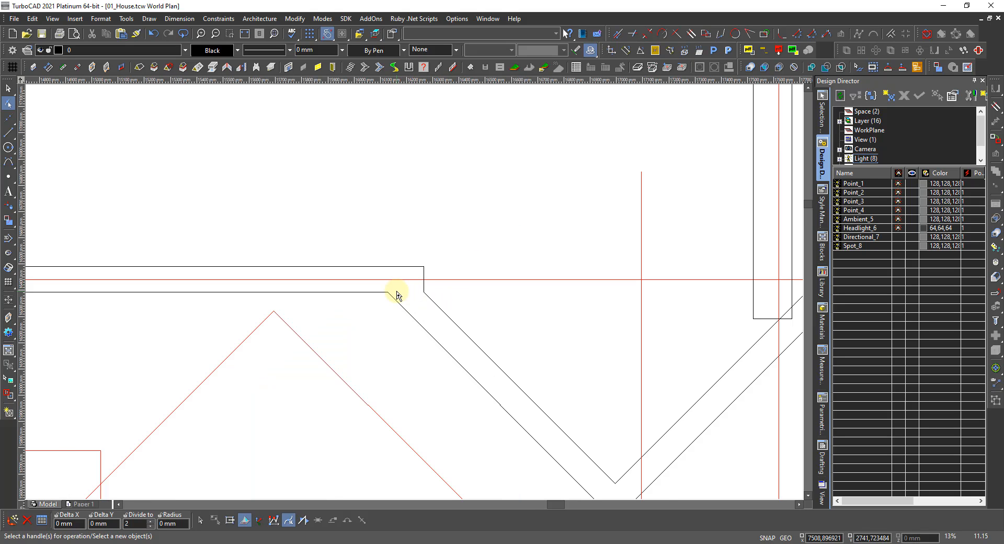
scroll(405, 286, up, 2)
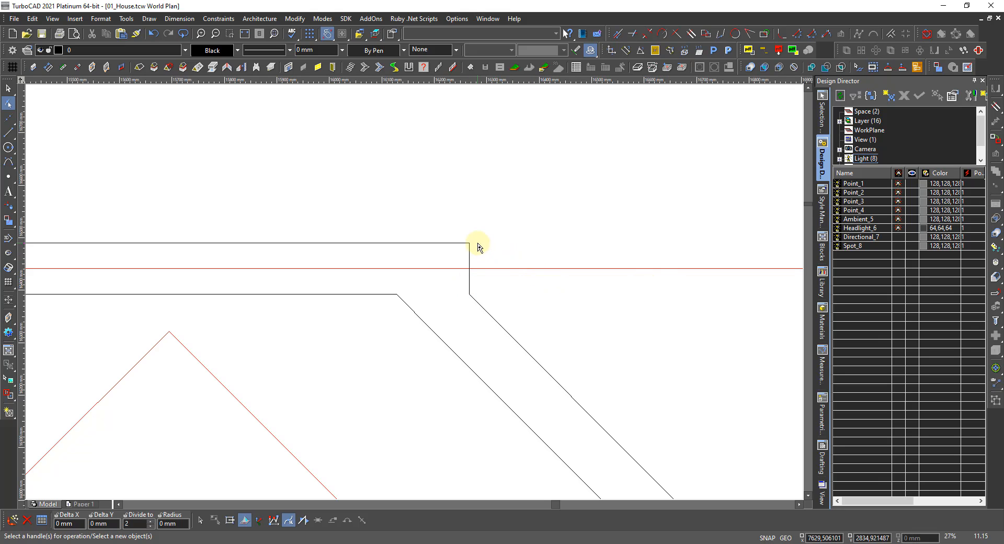
click(469, 245)
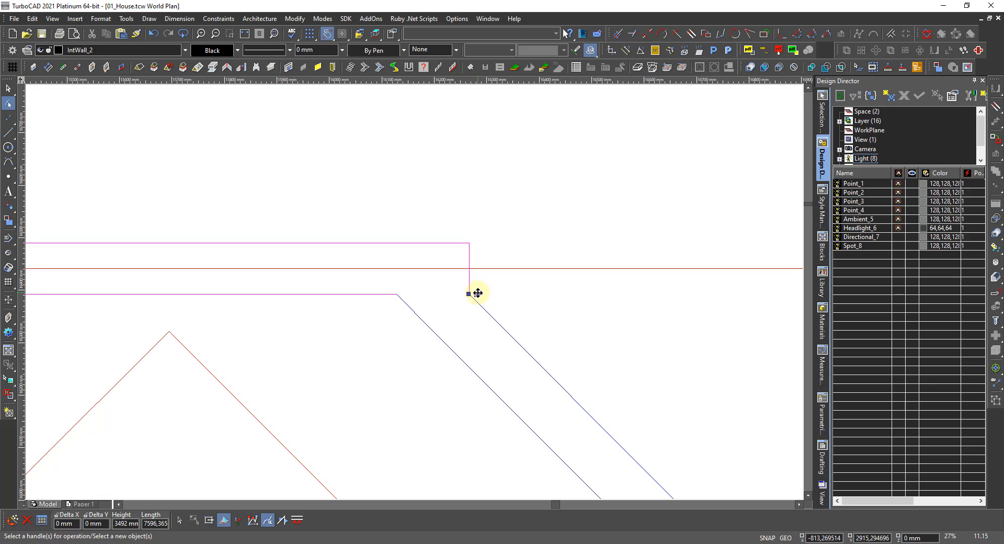
click(470, 294)
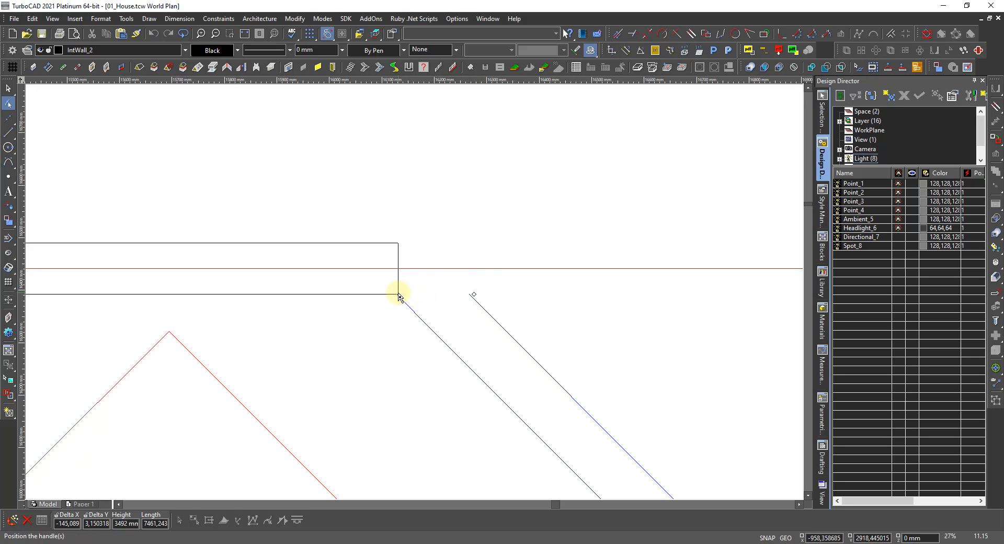
click(399, 297)
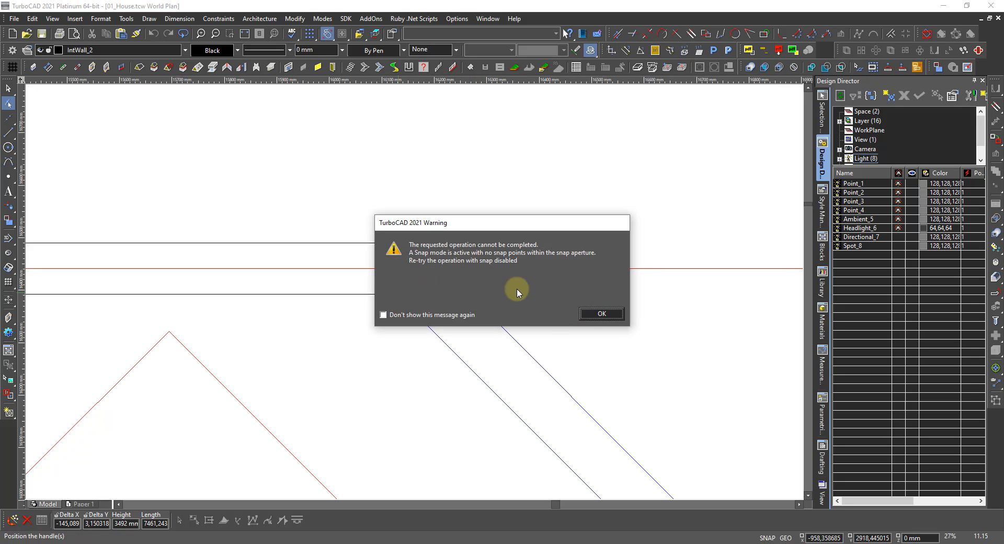
click(601, 312)
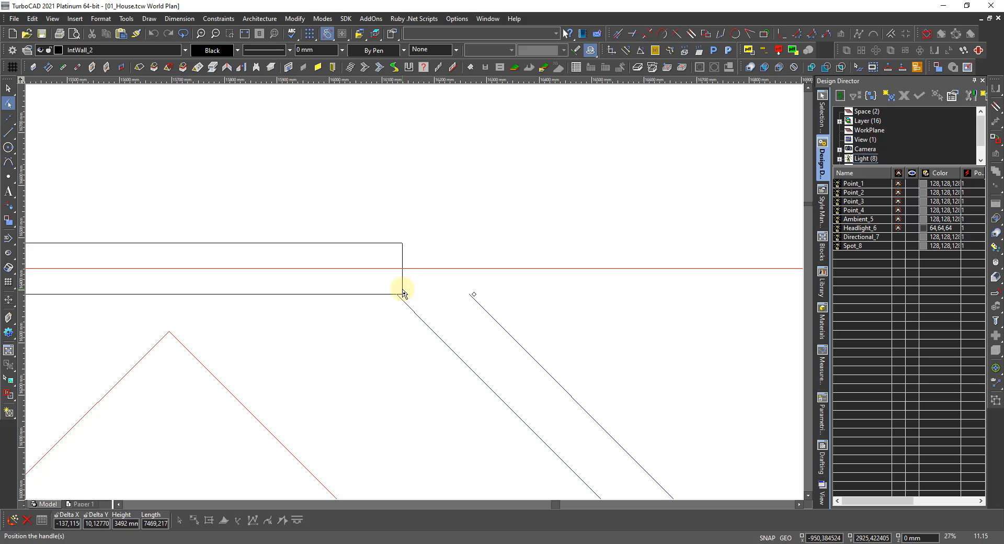
click(402, 292)
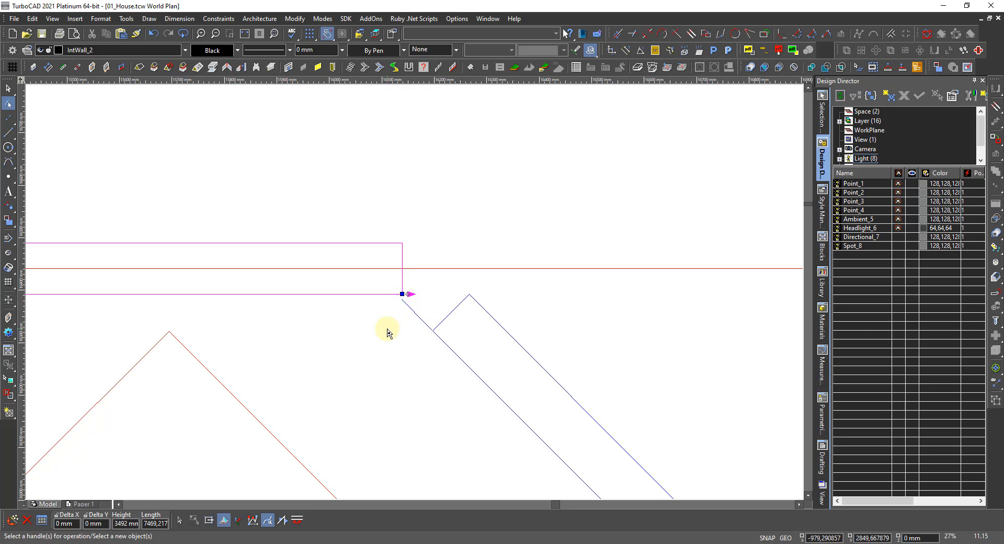
Try to extend the diagonal wall's outer corner to the upper edge line of the lengthwise wall
click(446, 313)
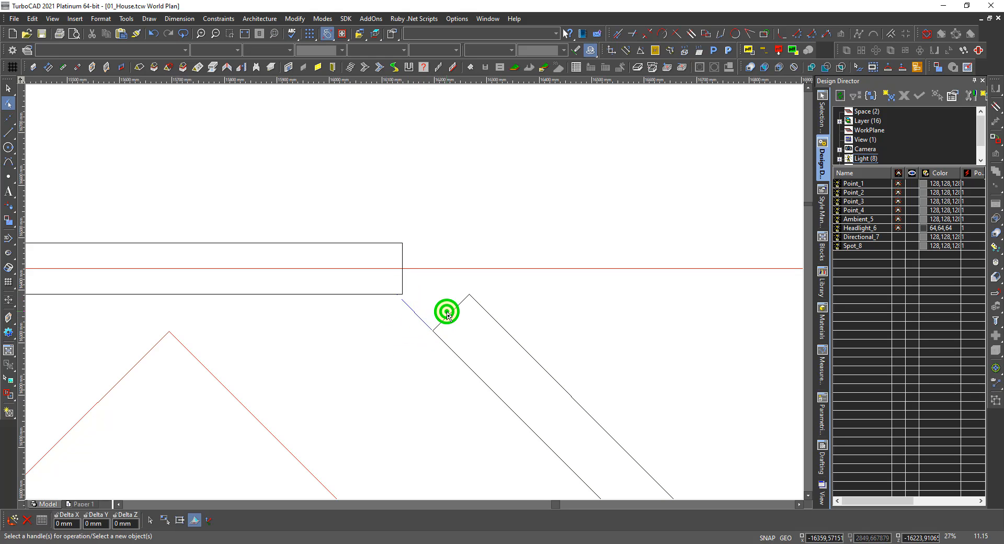
click(461, 287)
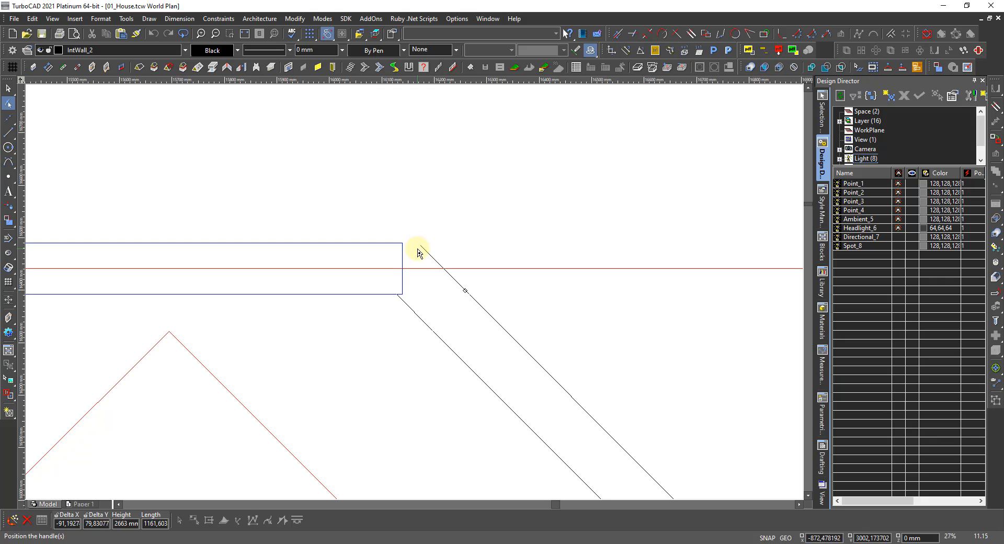
click(419, 251)
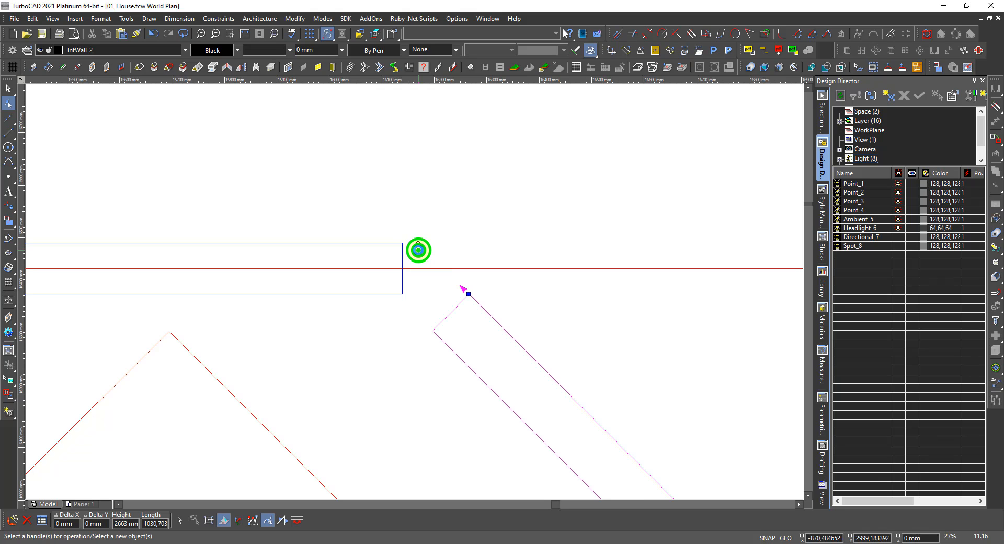
click(461, 287)
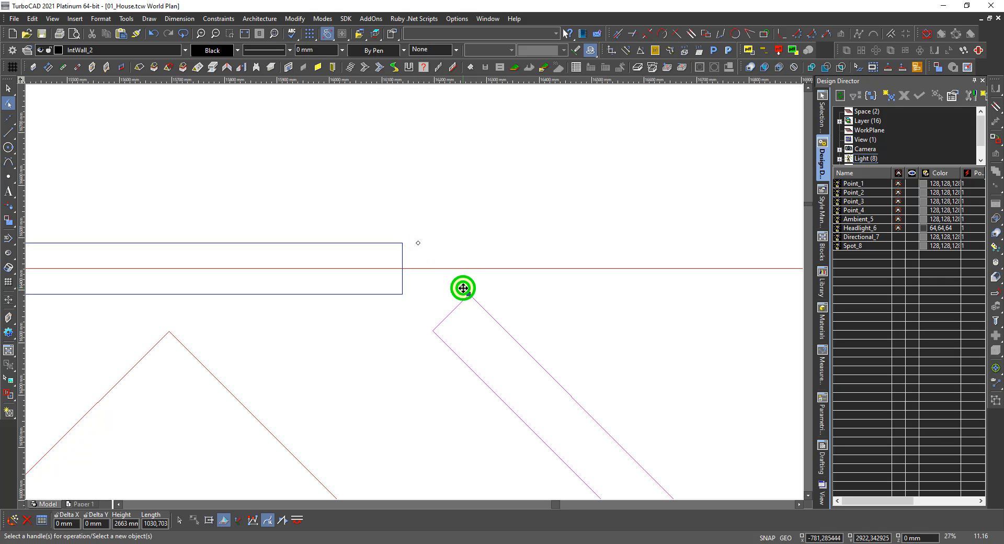
click(432, 255)
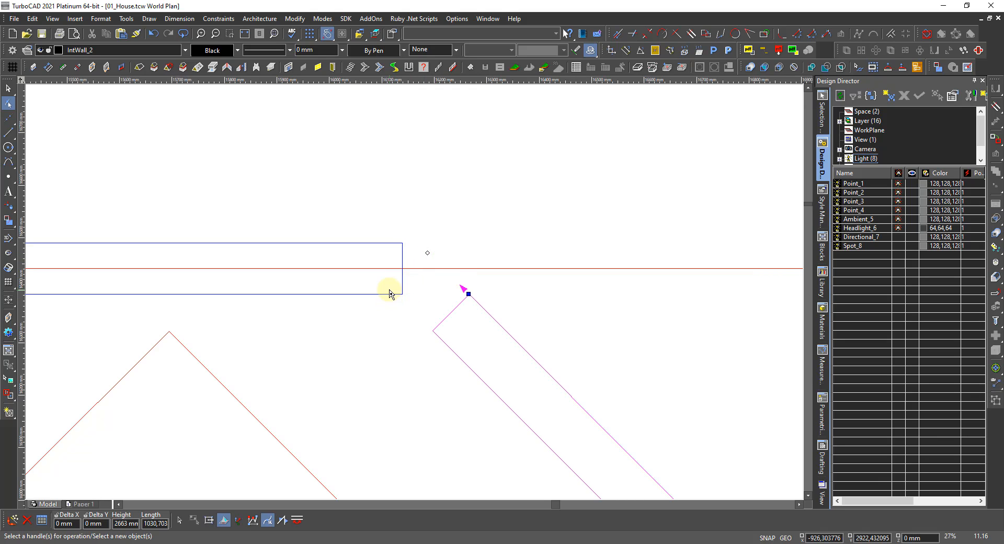
Adjust the lengthwise wall's end outward so it joins the diagonal wall, making it about 7520 mm long
click(387, 244)
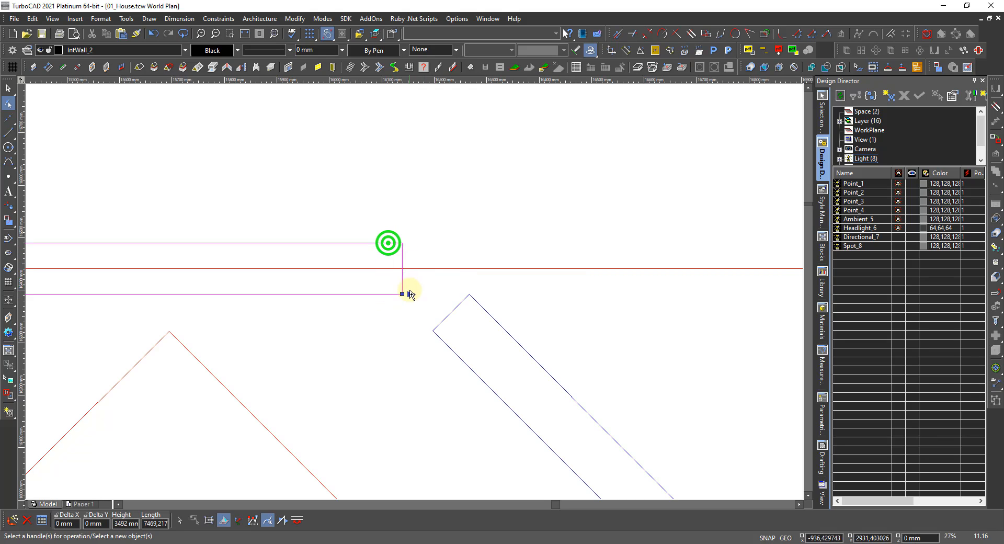
click(409, 294)
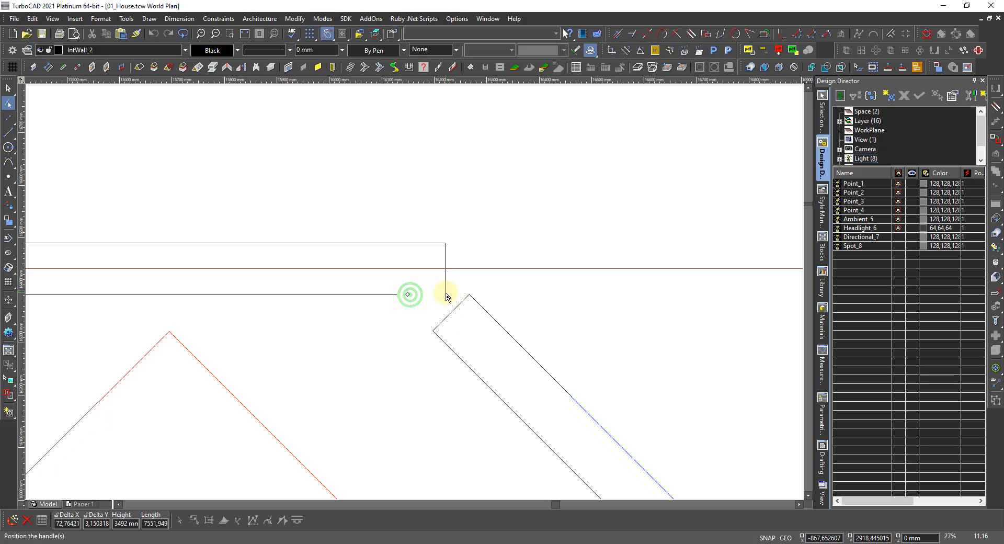
click(442, 295)
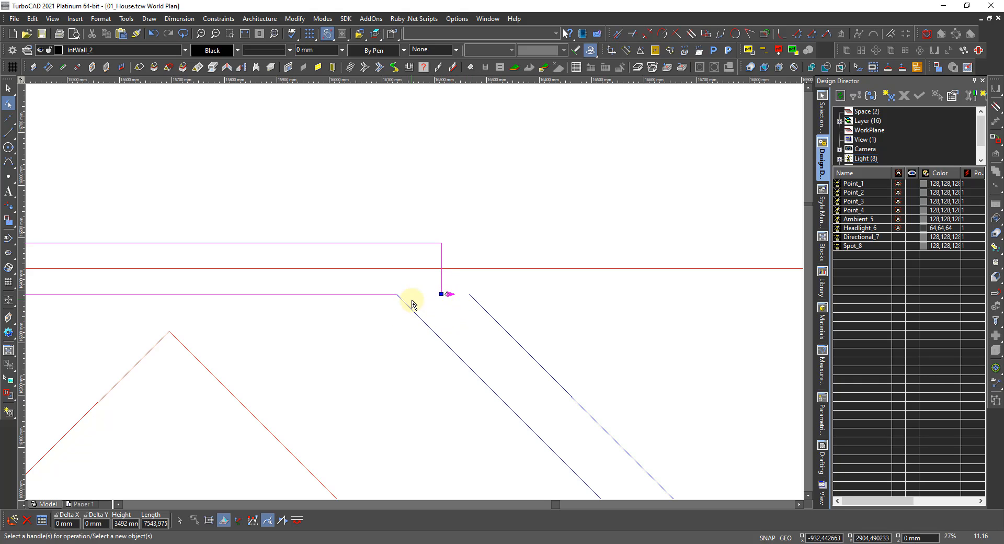
click(441, 294)
click(400, 294)
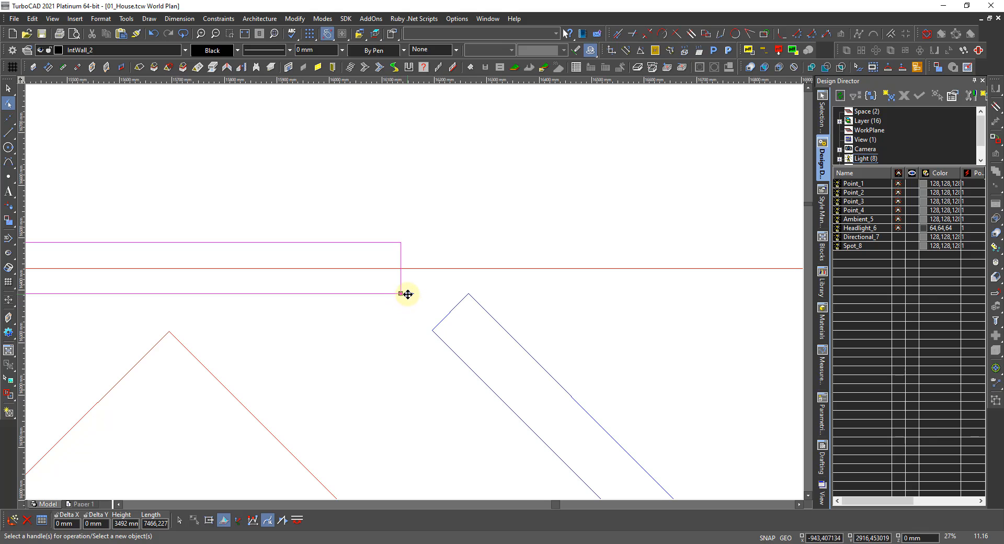
click(406, 294)
click(428, 295)
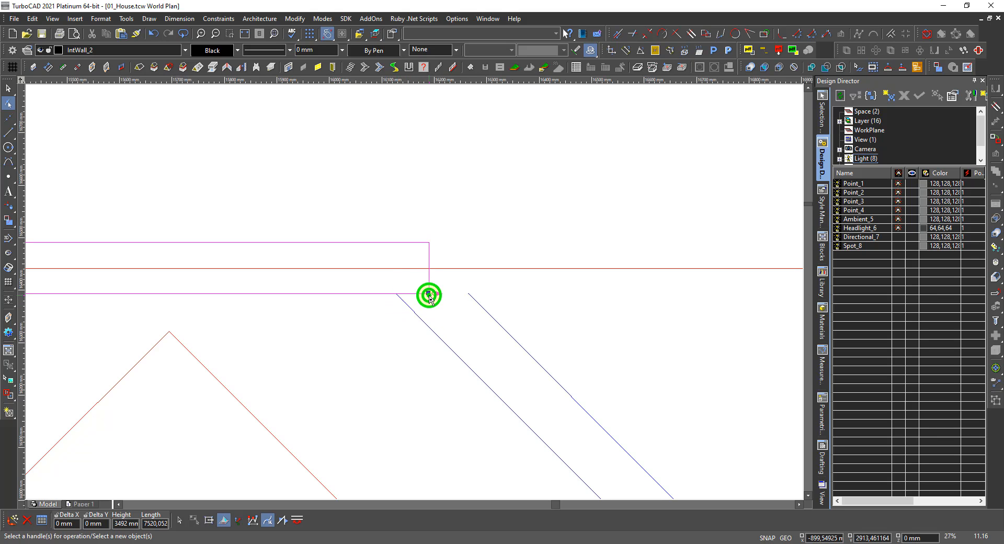
key(Escape)
Try to pull the diagonal wall's upper end node to the outer corner of the lengthwise wall
scroll(415, 287, down, 4)
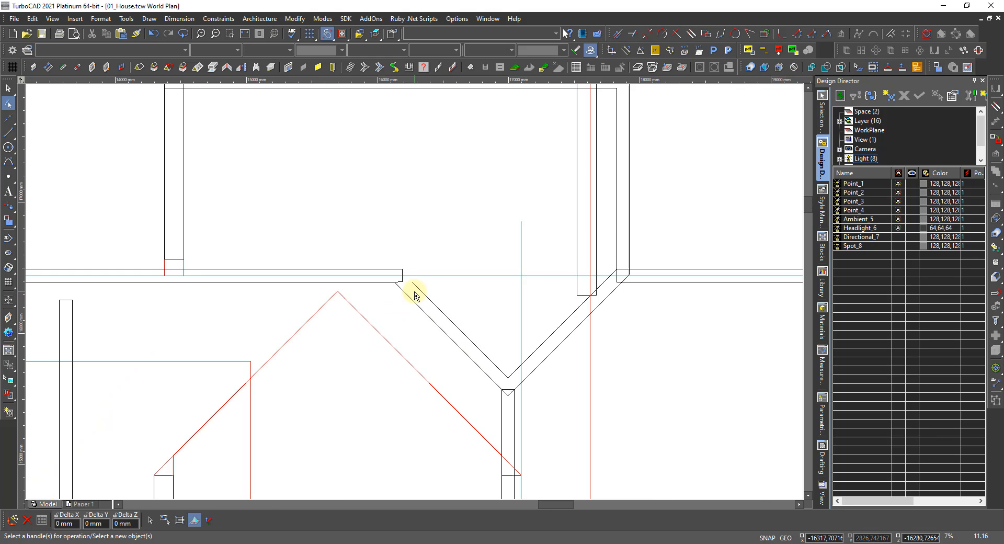
scroll(415, 290, up, 2)
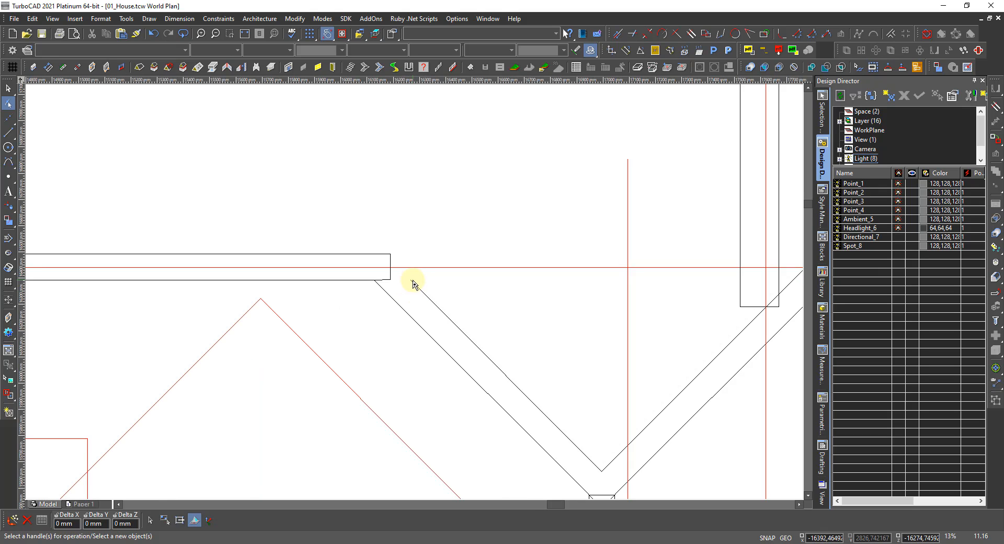
click(413, 280)
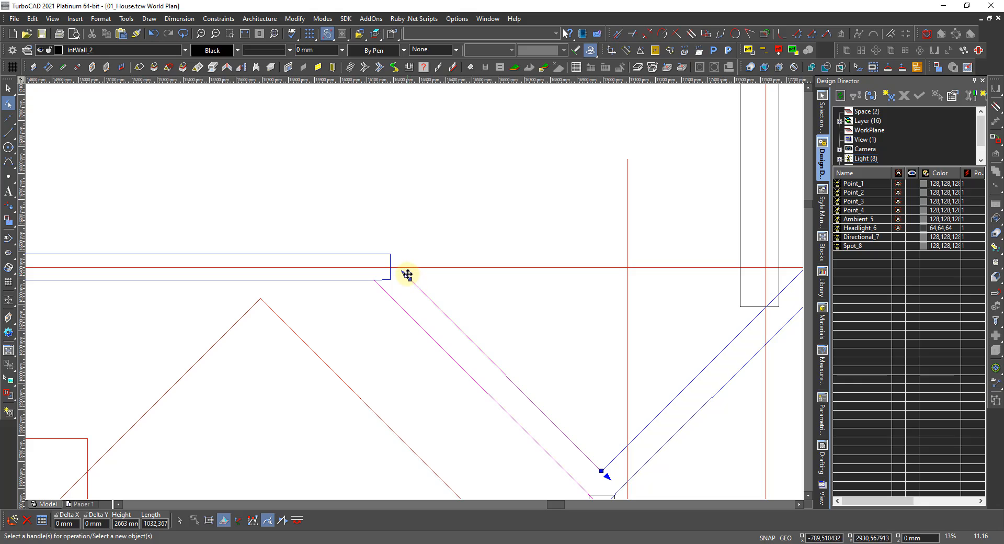
click(404, 272)
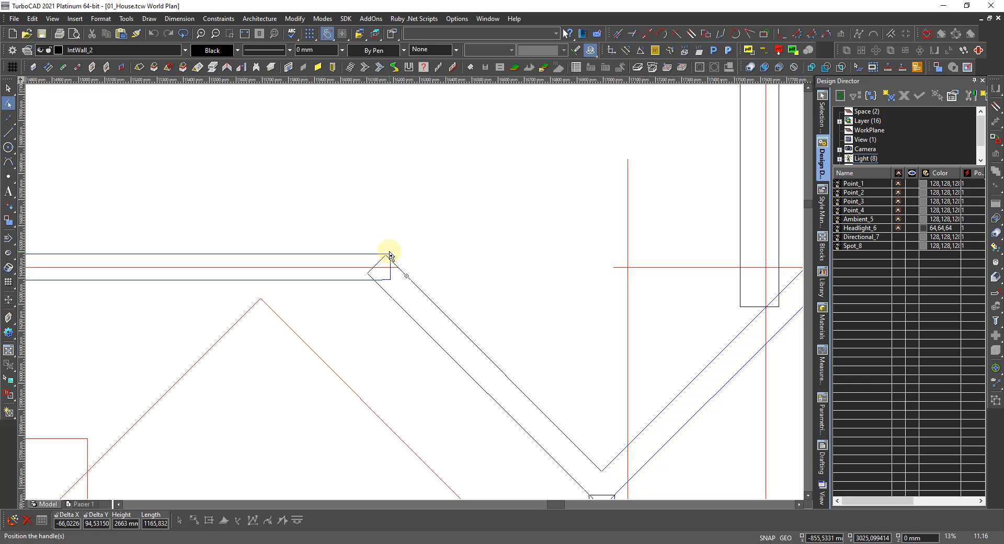
scroll(391, 259, up, 4)
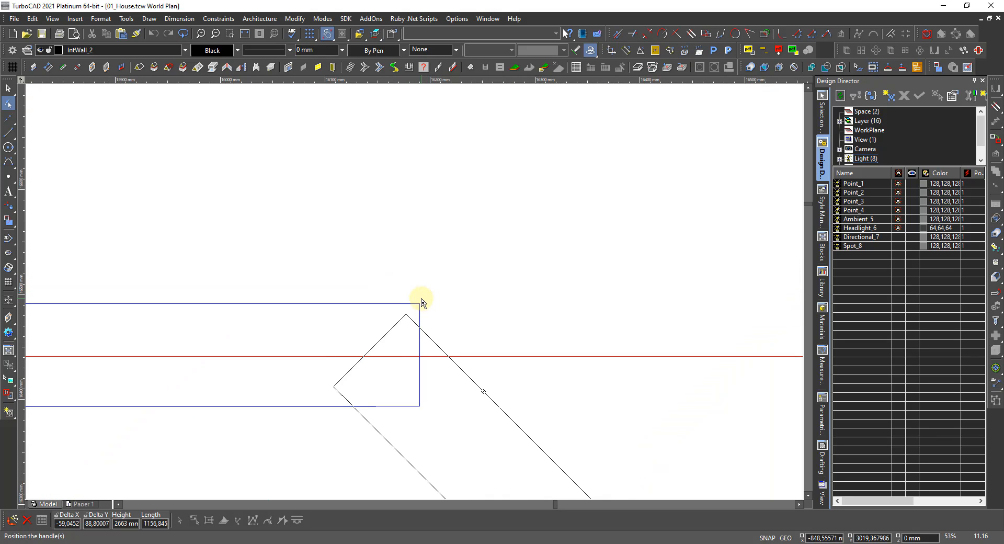
click(422, 298)
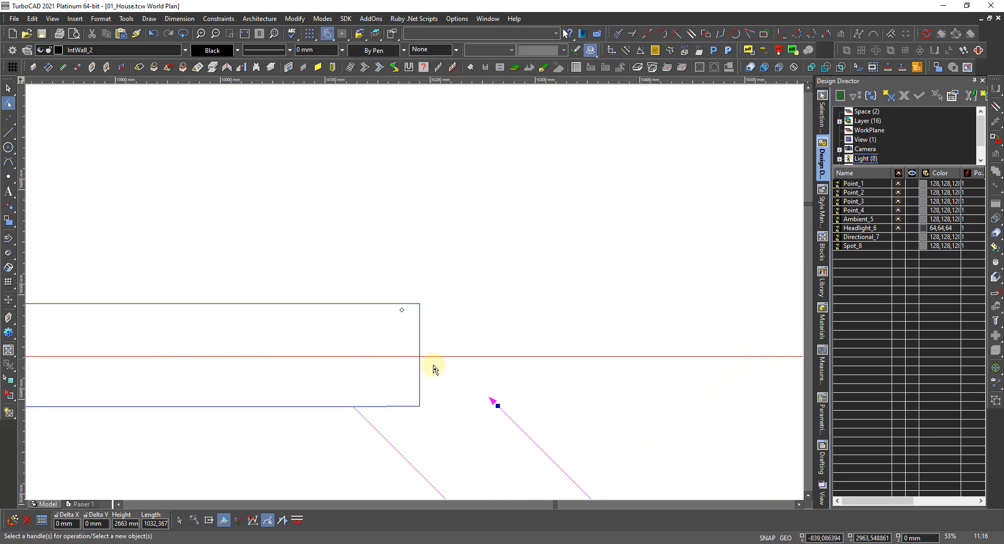
click(496, 403)
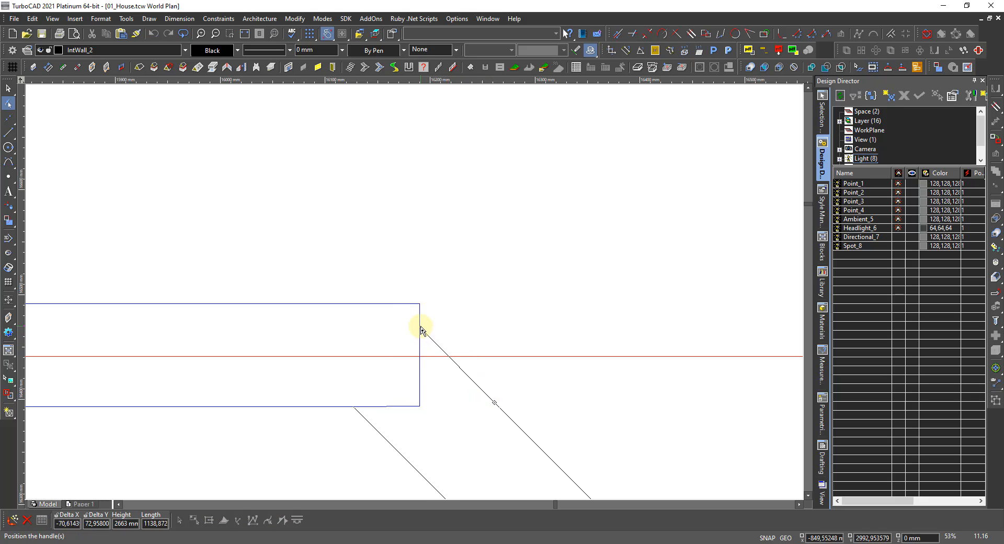
key(Escape)
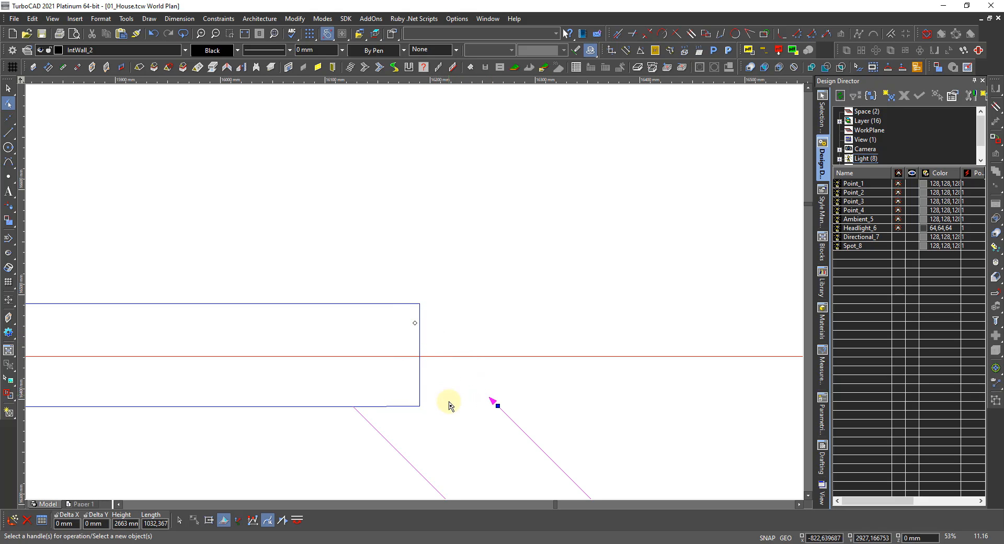
Try extending the diagonal wall's end past the lengthwise wall's upper edge, and leave node editing
scroll(492, 402, down, 5)
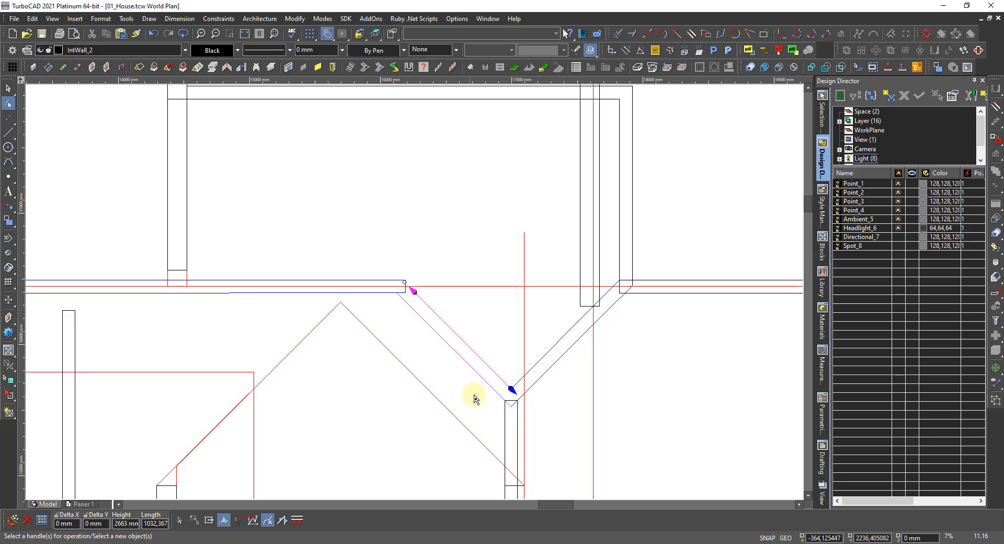
scroll(427, 299, up, 3)
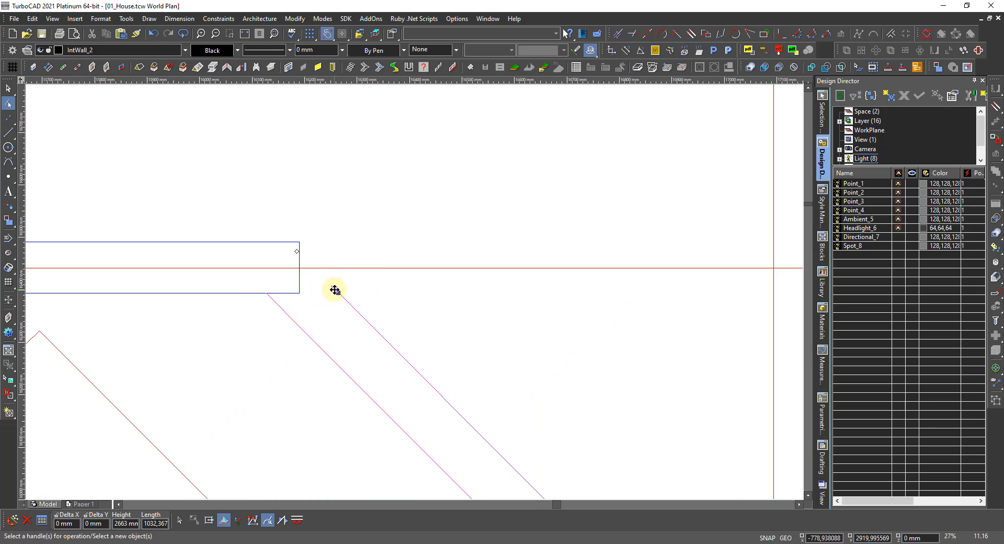
click(335, 290)
click(284, 240)
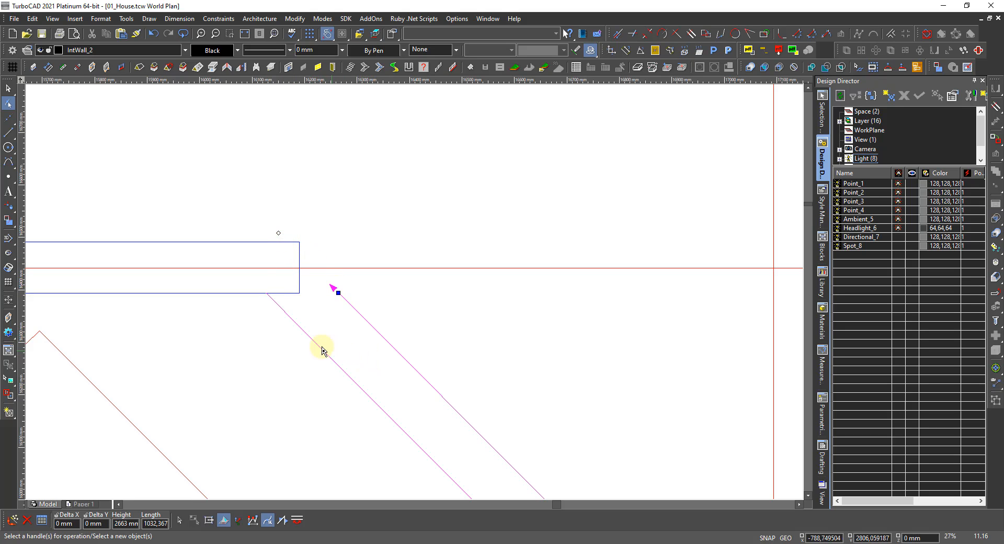
key(Escape)
key(Escape)
key(space)
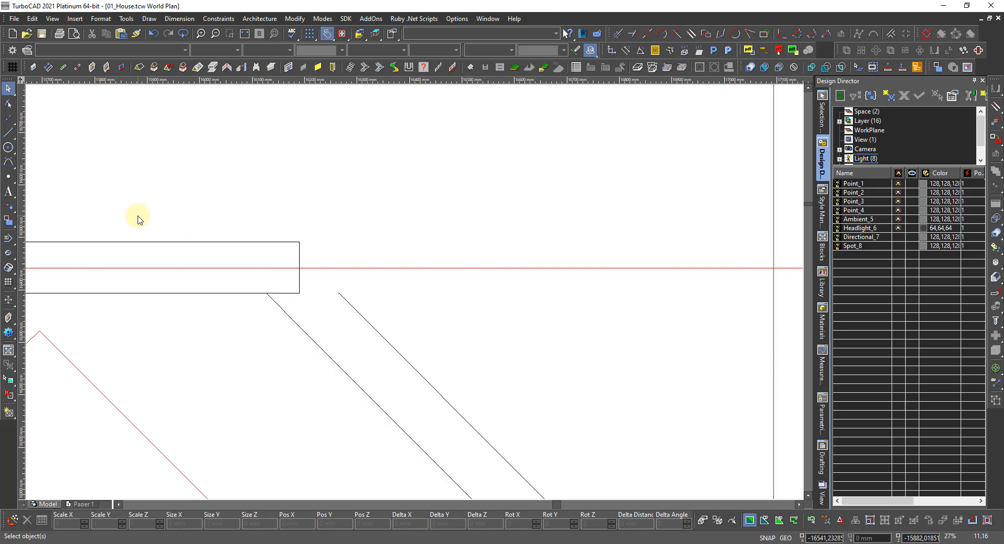
Set the workplane by entity, picking the upper edge of the lengthwise wall near its end
click(9, 130)
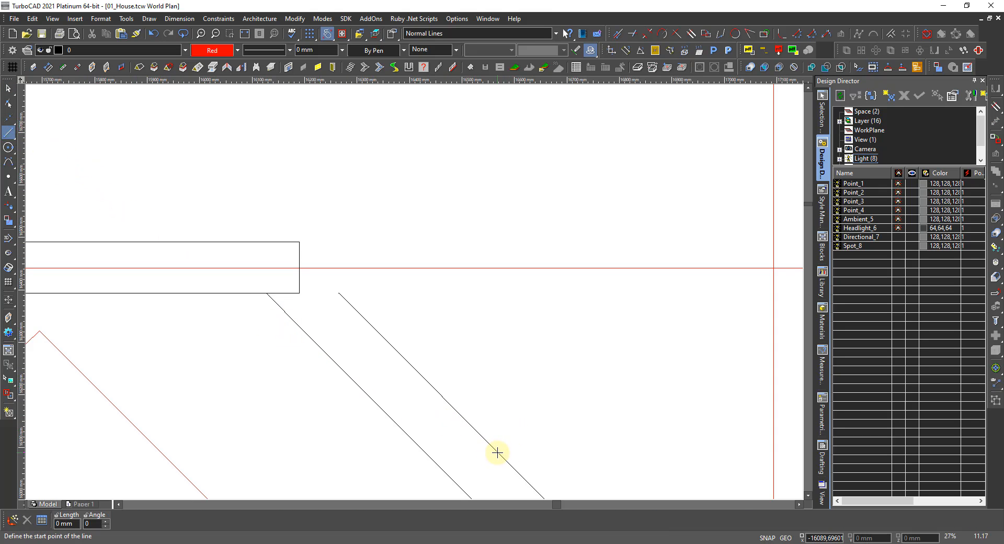
click(496, 453)
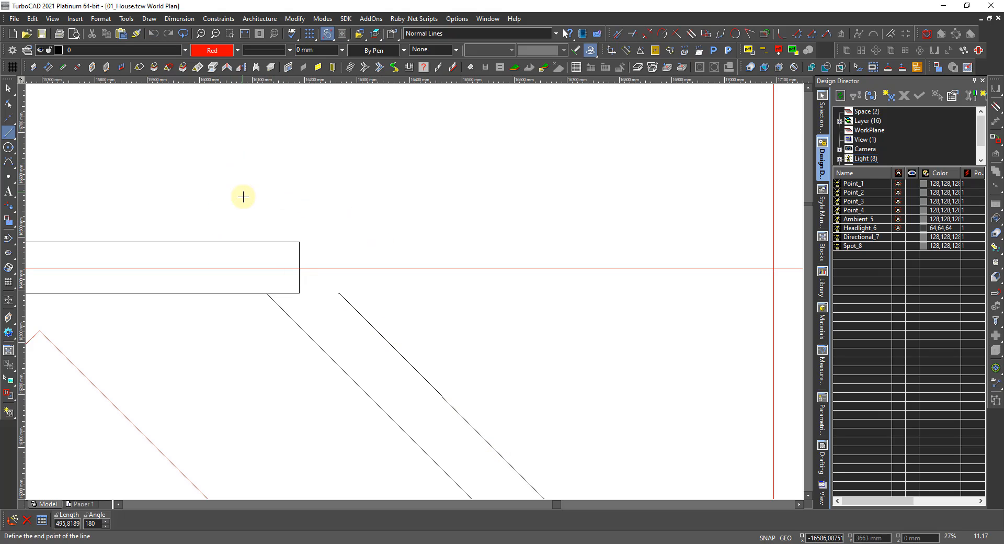
right_click(478, 321)
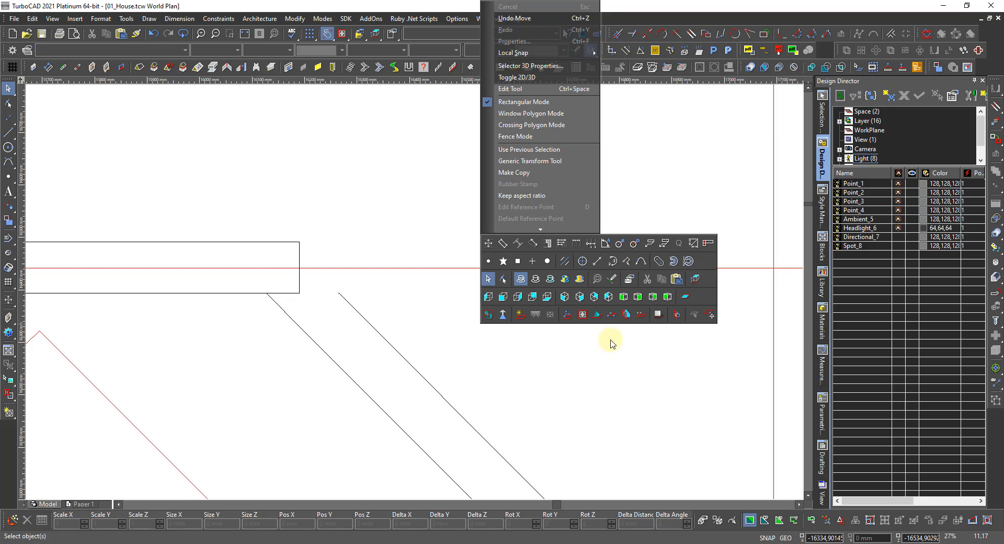
click(593, 316)
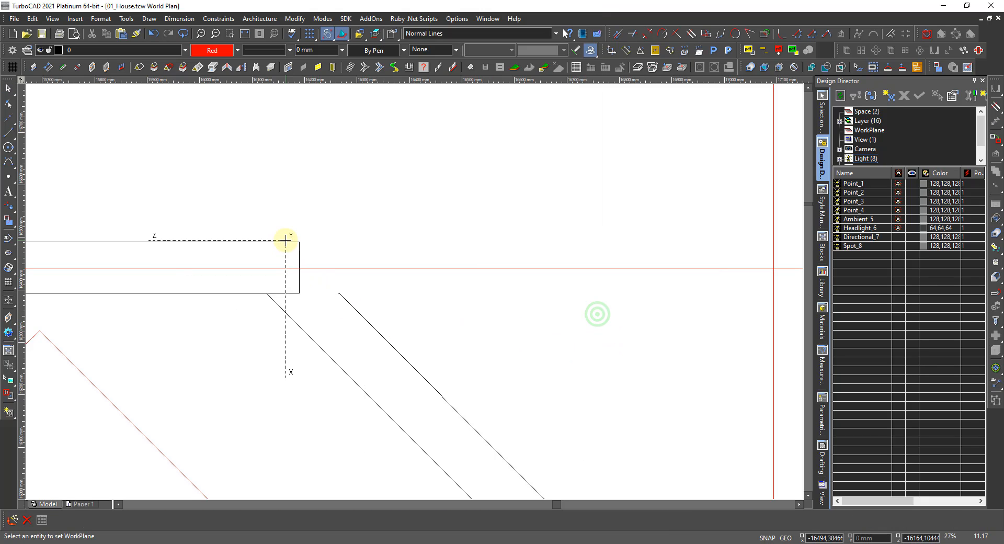
click(286, 242)
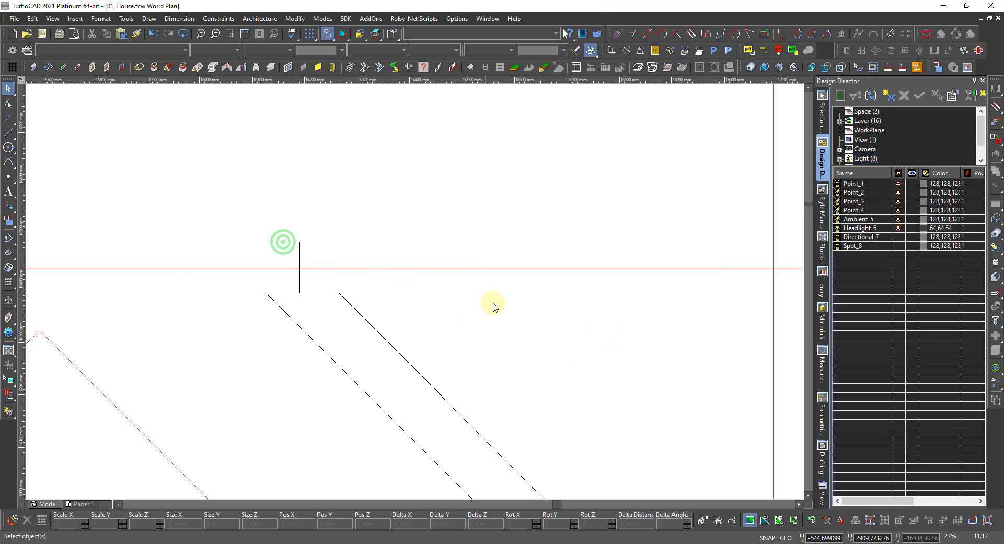
Draw a helper line from the diagonal wall's outer edge across the lengthwise wall, with length 834 mm and angle 135°
right_click(414, 319)
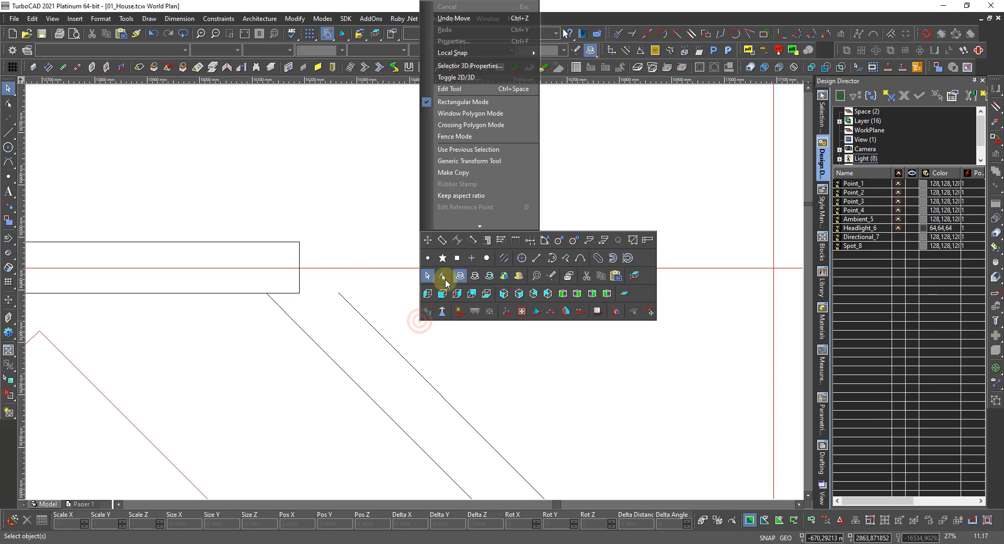
click(10, 130)
click(10, 132)
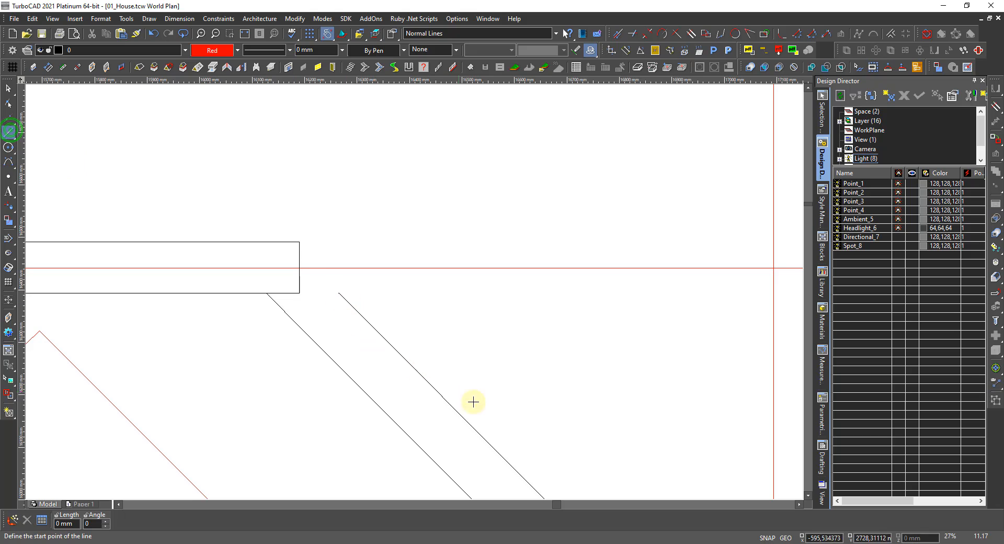
click(466, 422)
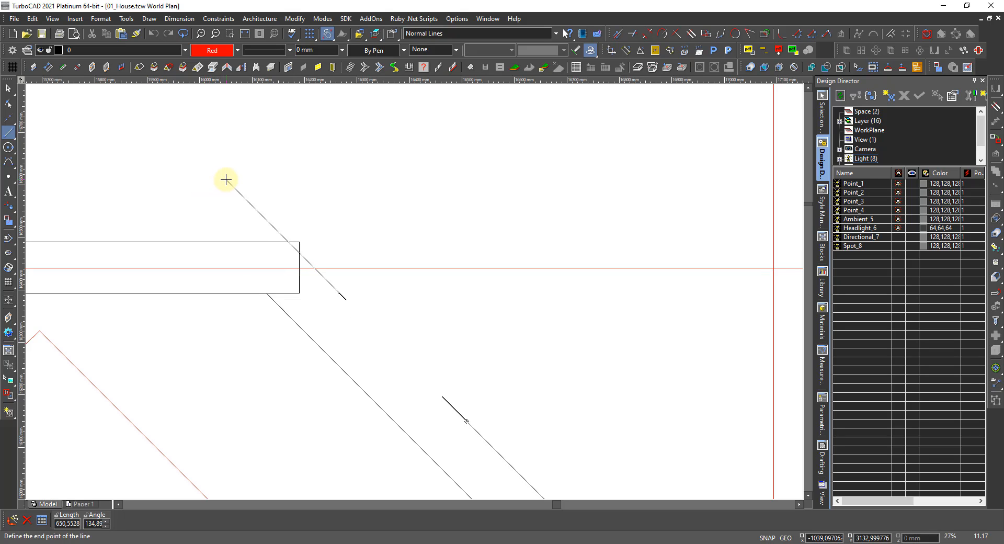
text(834)
key(Tab)
text(135)
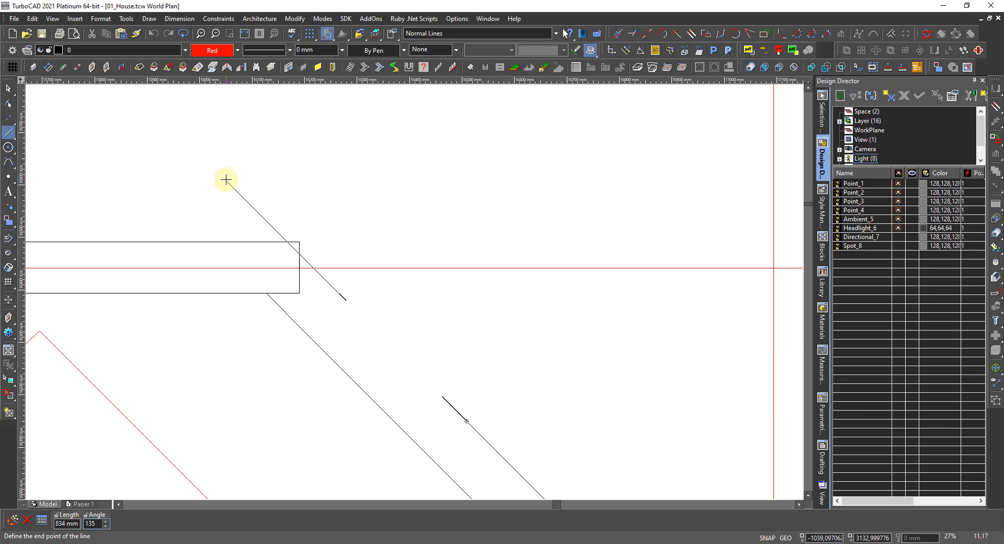
key(Return)
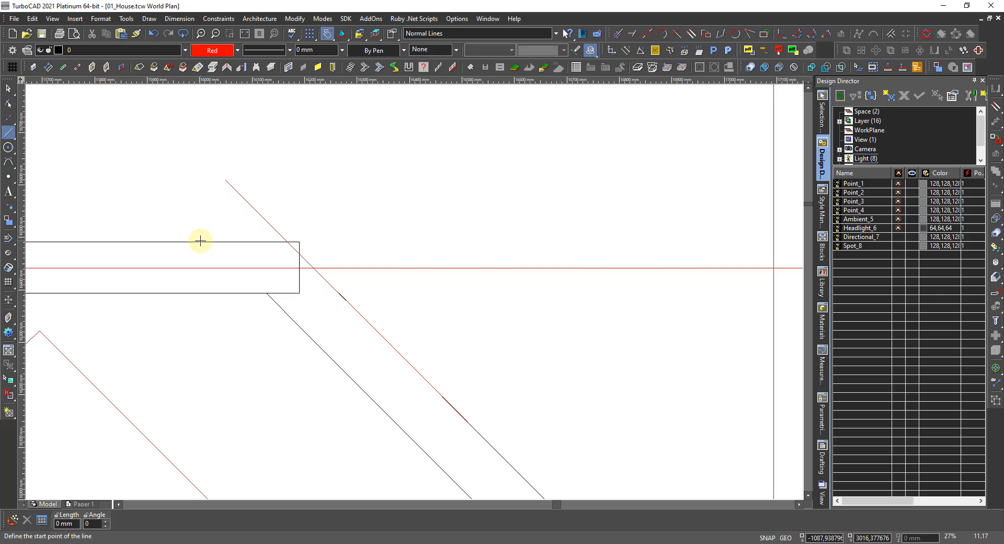
Draw a second helper line along the lengthwise wall's upper edge, extending beyond its end and crossing the diagonal helper line
click(199, 242)
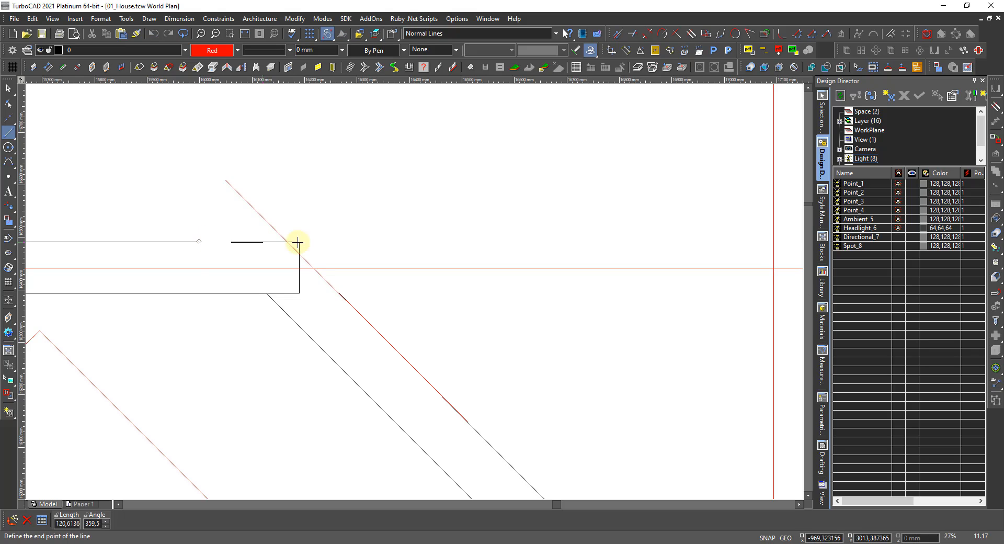
click(405, 241)
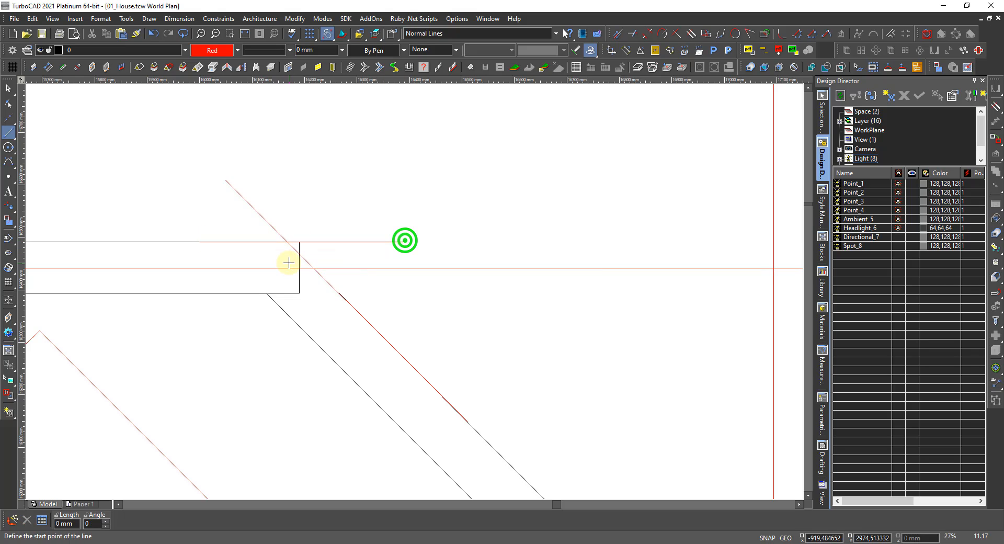
key(Escape)
scroll(292, 253, up, 2)
scroll(451, 353, down, 2)
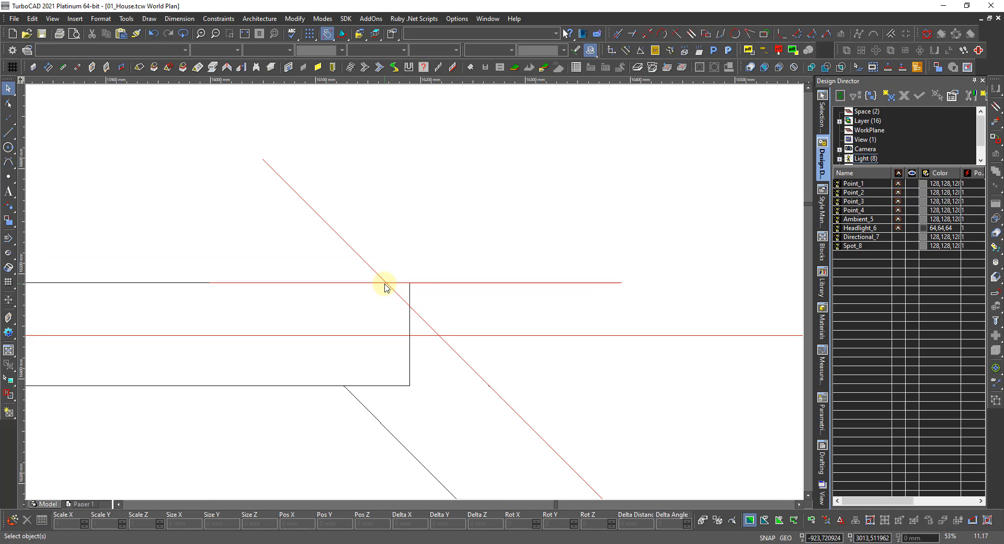
Shorten the lengthwise wall by moving its end node so the upper corner meets the crossing of the two helper lines
right_click(432, 300)
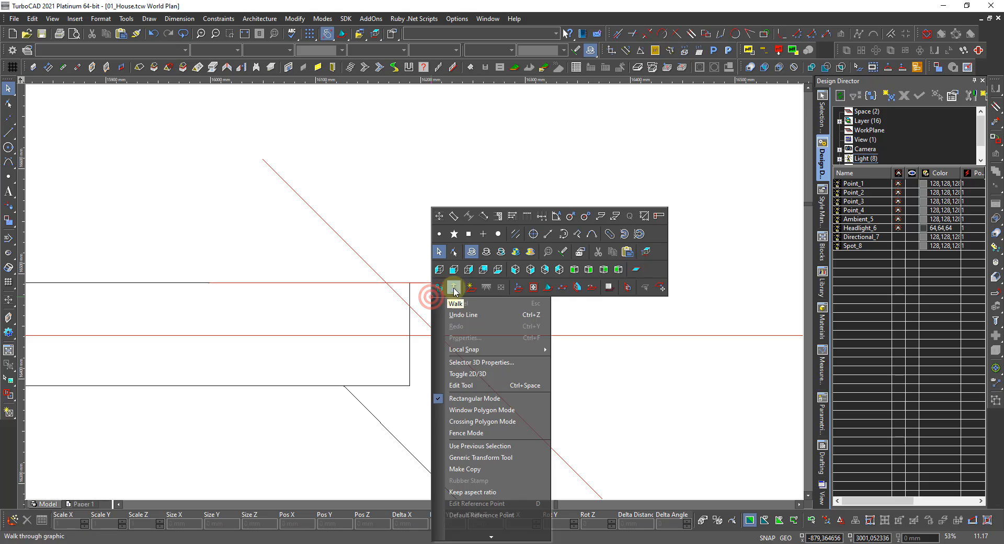
click(454, 252)
click(410, 329)
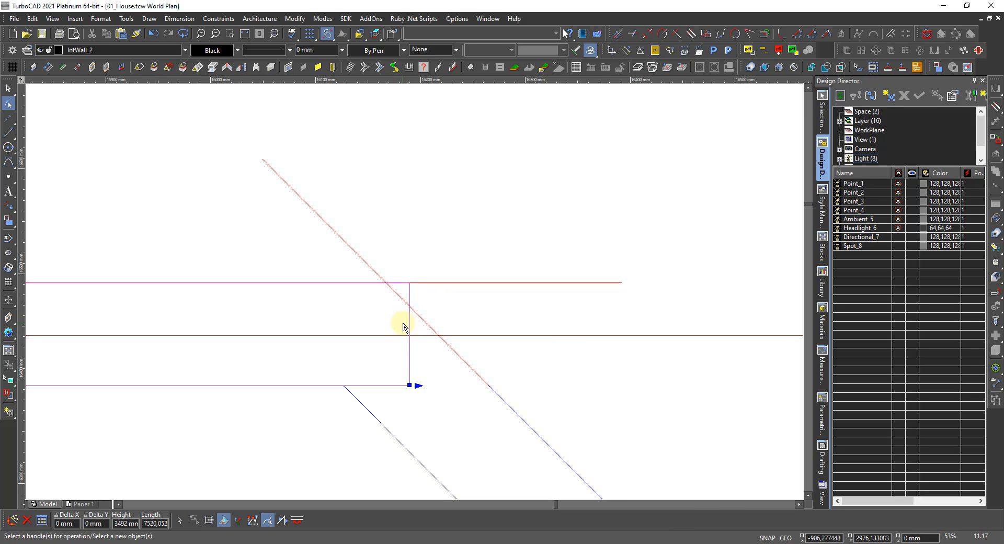
click(415, 386)
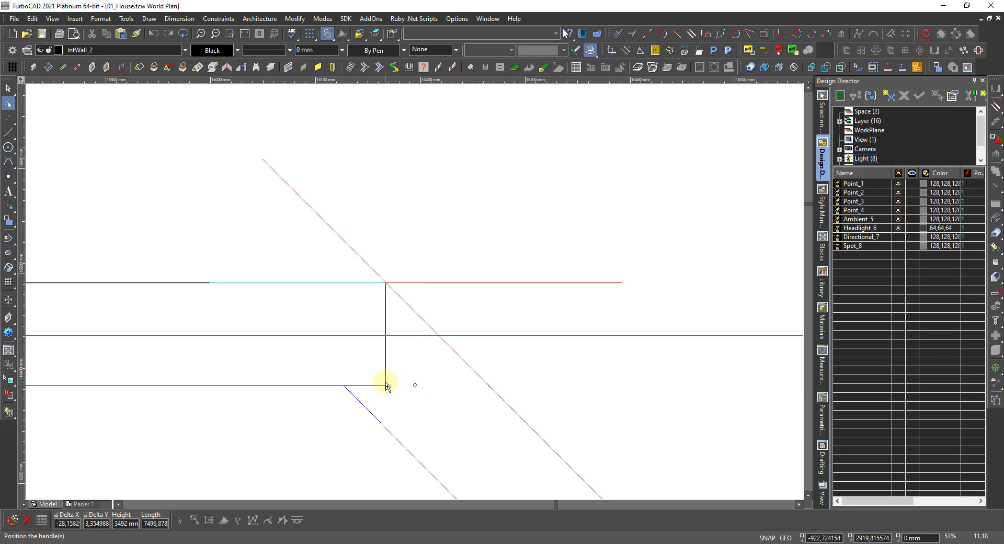
click(386, 385)
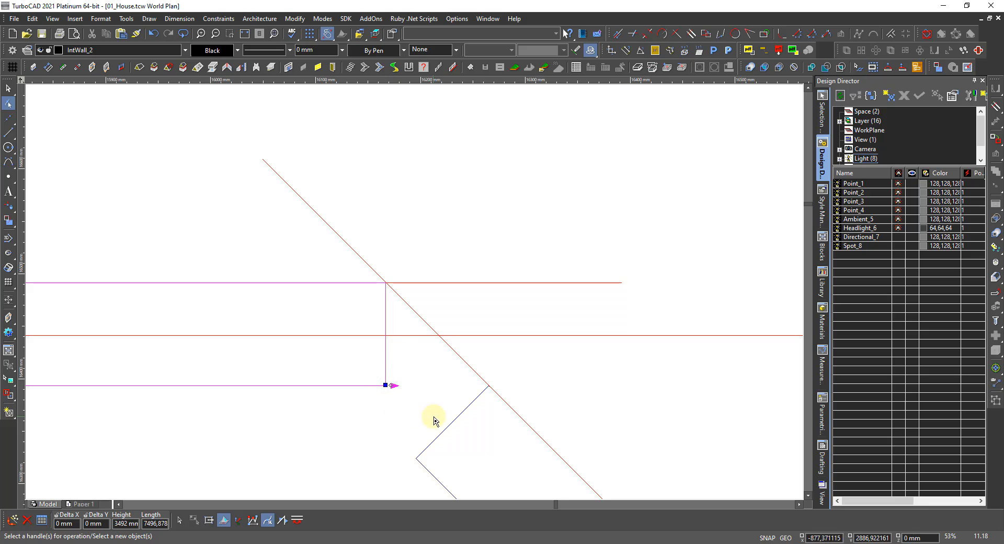
Try to extend the diagonal wall's upper end node to the crossing of the two helper lines, and deselect the wall
click(459, 417)
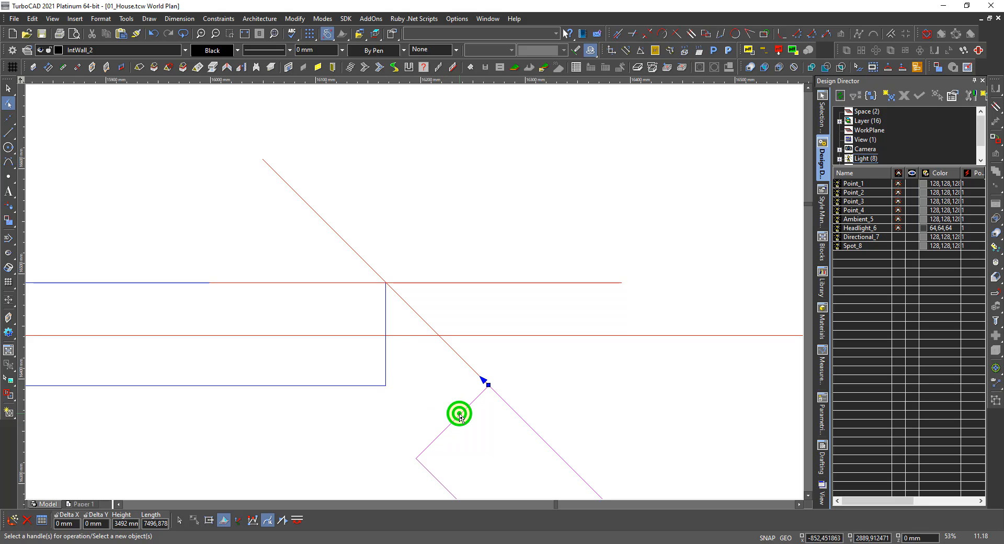
click(489, 385)
click(488, 385)
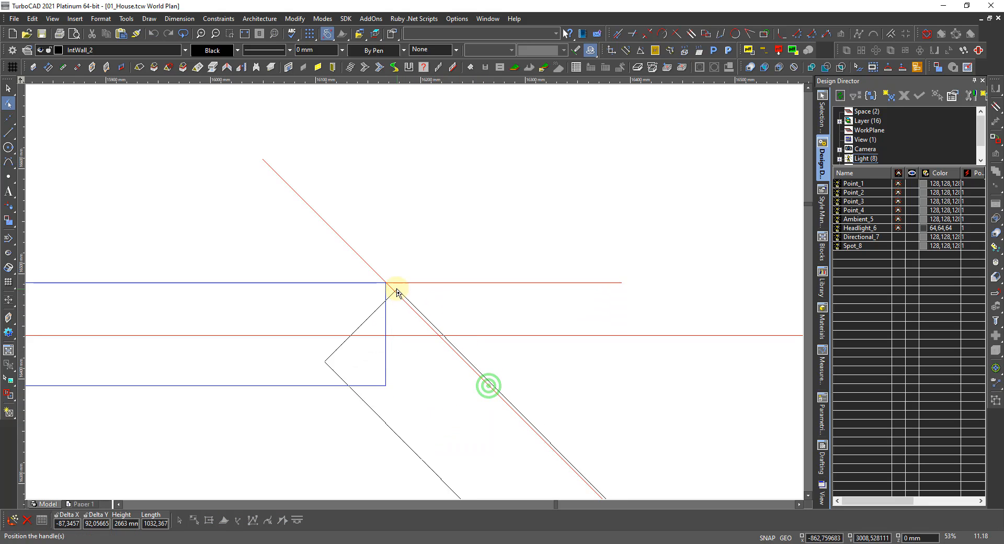
scroll(414, 293, up, 5)
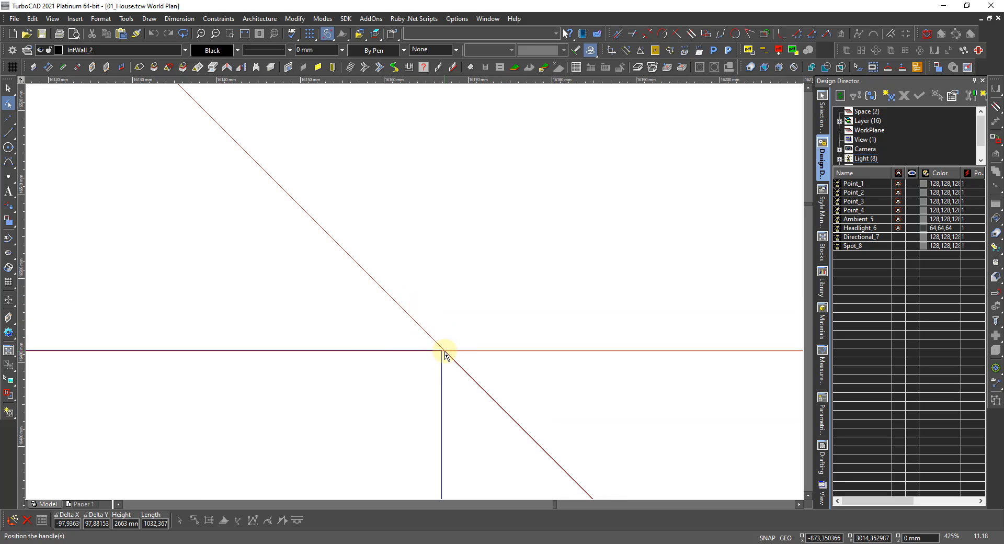
click(444, 354)
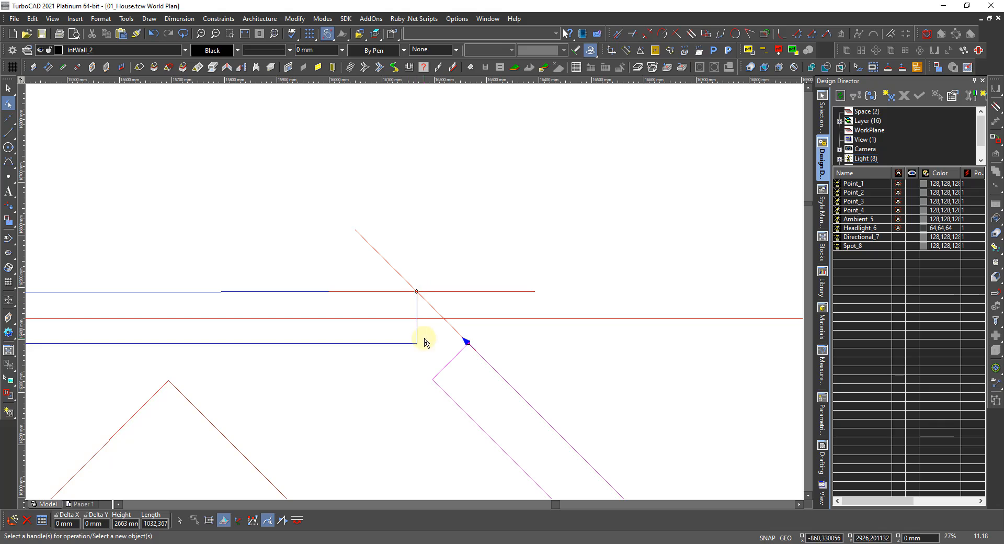
scroll(416, 312, down, 5)
scroll(418, 304, up, 4)
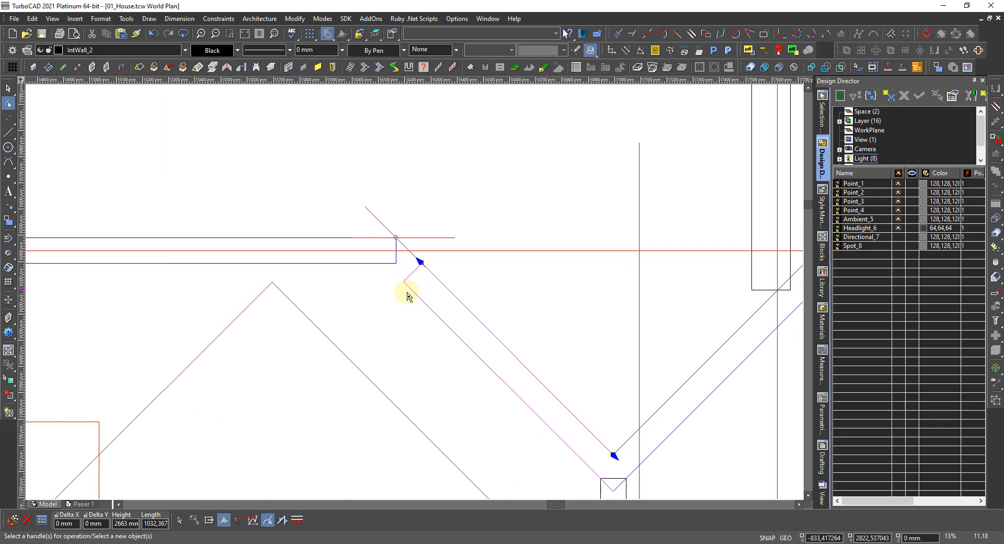
scroll(390, 302, down, 2)
click(364, 312)
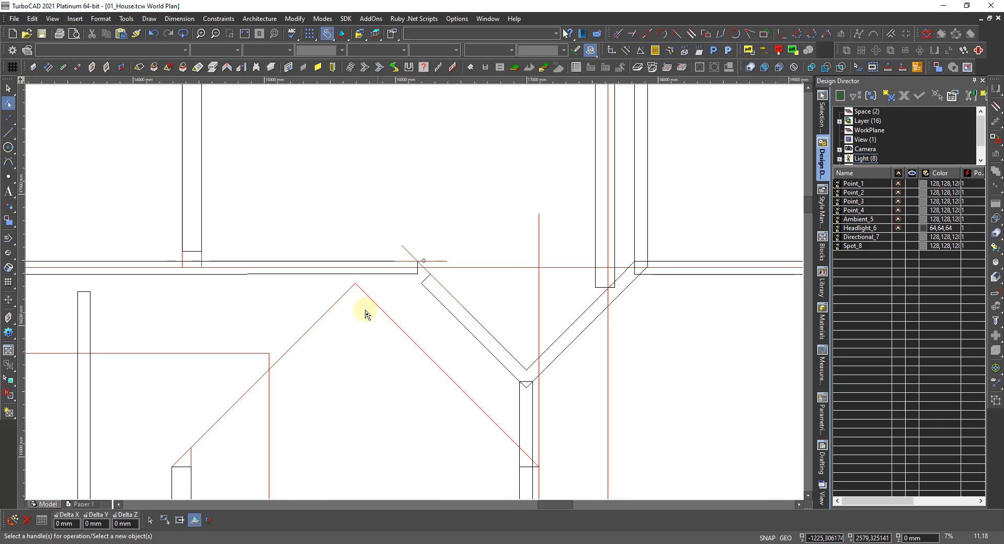
Examine the junction of the diagonal and lengthwise walls and the whole second-floor wall layout in 3D
shift+middle_drag(356, 381, 365, 348)
scroll(350, 347, down, 1)
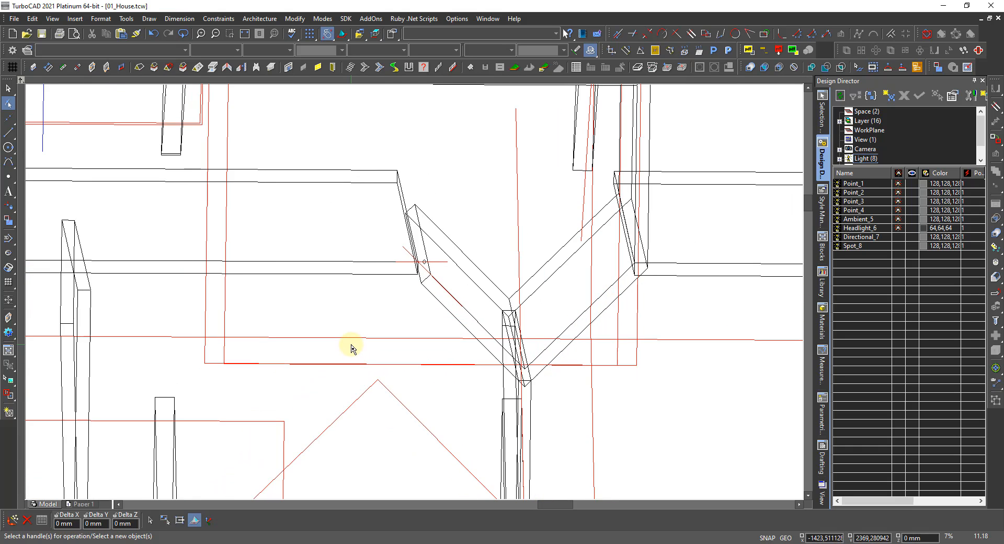
scroll(351, 285, down, 3)
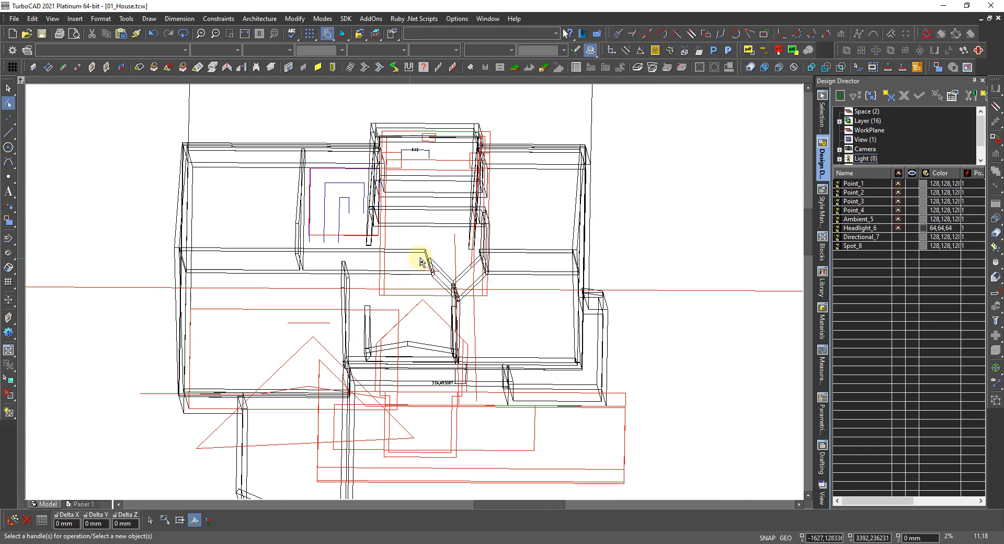
scroll(421, 262, up, 3)
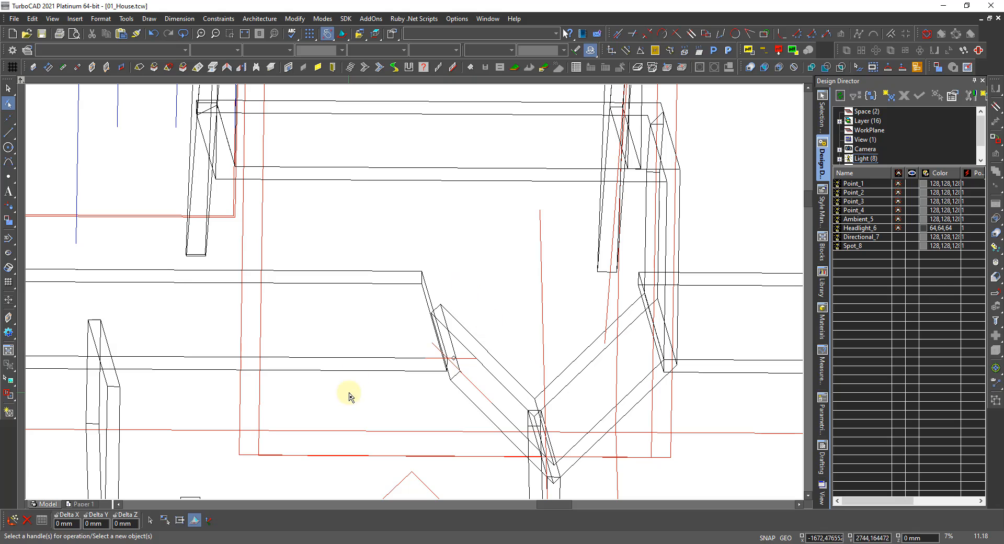
scroll(359, 375, down, 3)
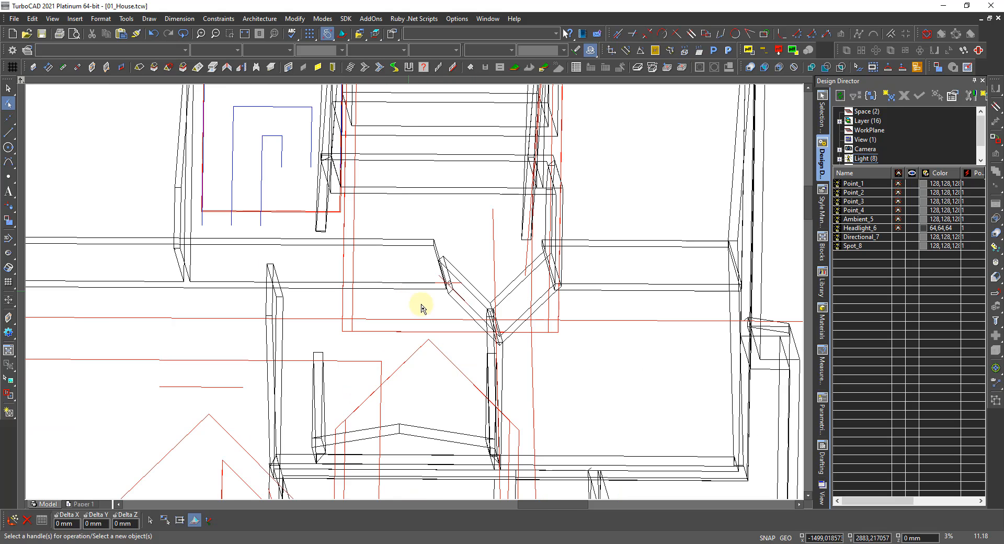
scroll(499, 316, down, 1)
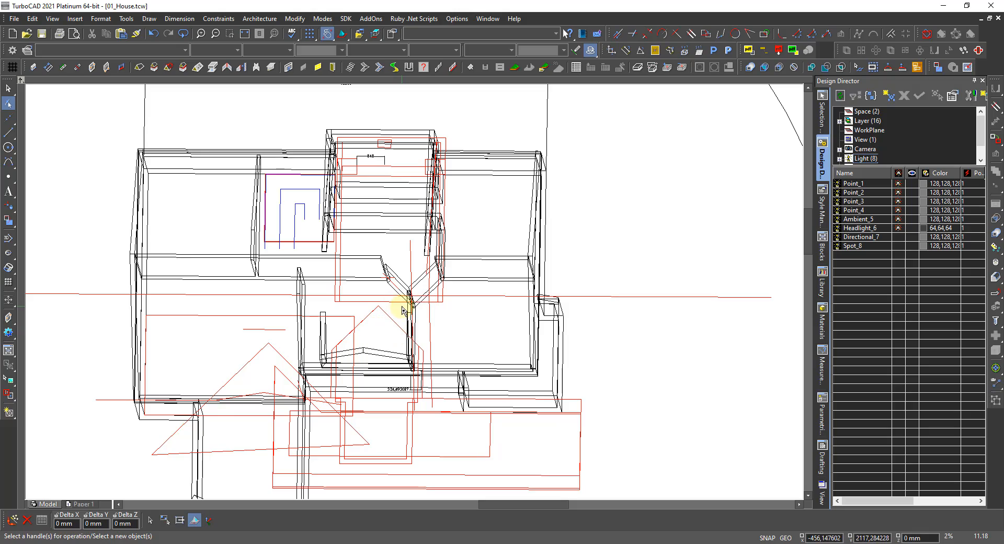
middle_drag(403, 310, 408, 276)
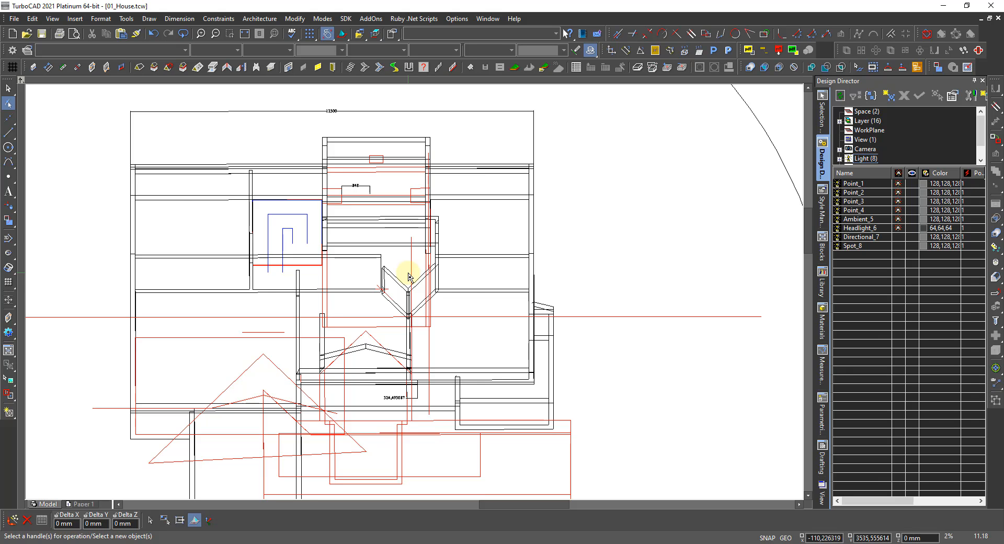
middle_drag(464, 287, 426, 287)
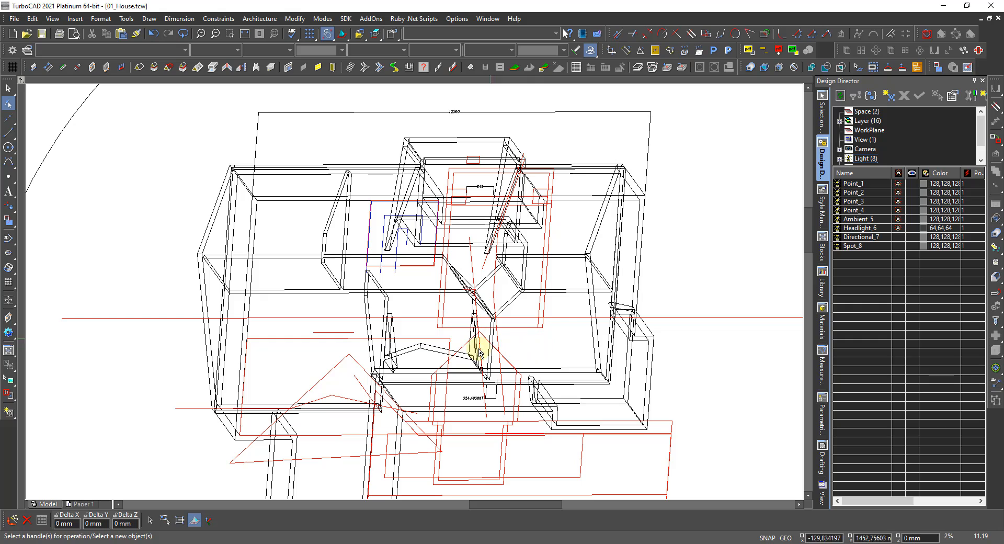
Show the house in the SE dimetric view with hidden lines suppressed, and inspect the second-floor walls from several angles
right_click(556, 345)
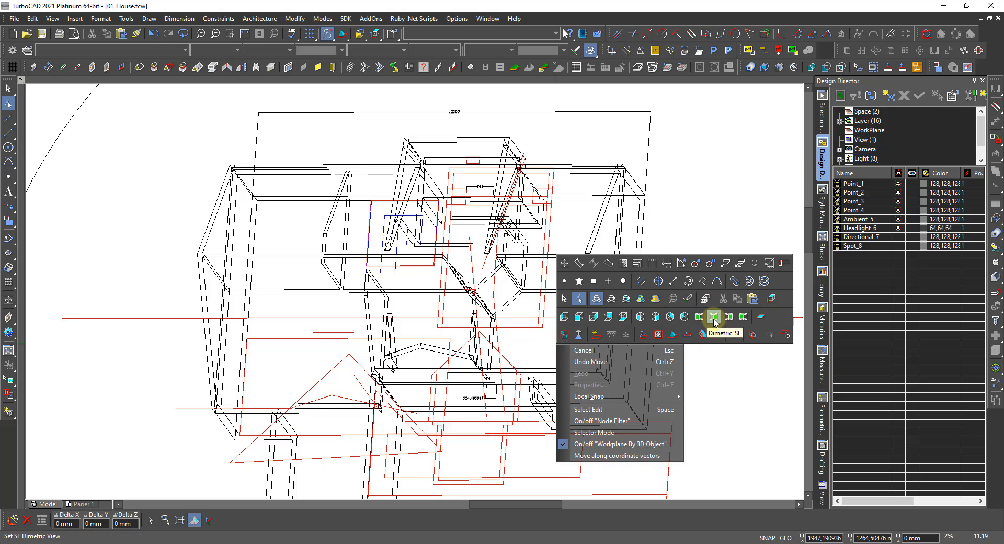
click(714, 318)
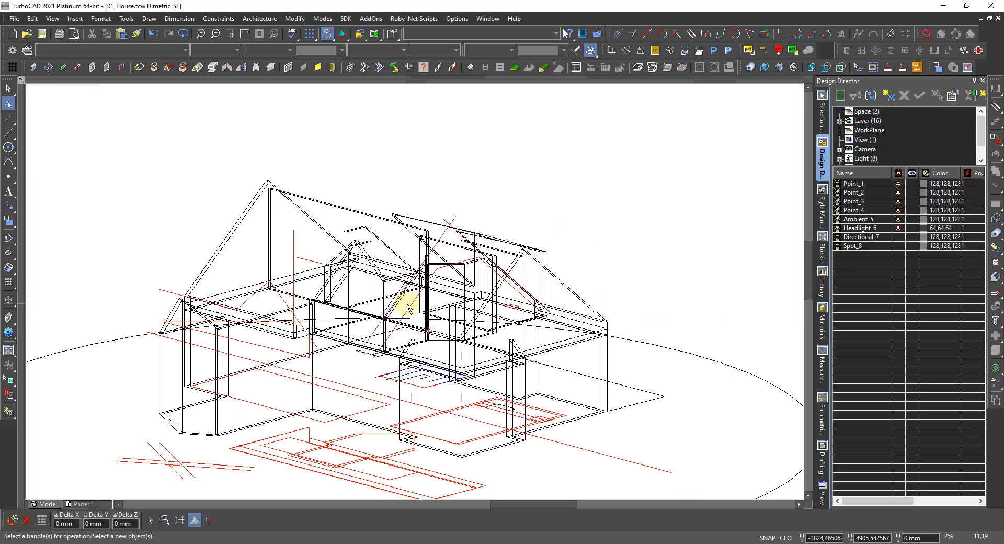
right_click(407, 309)
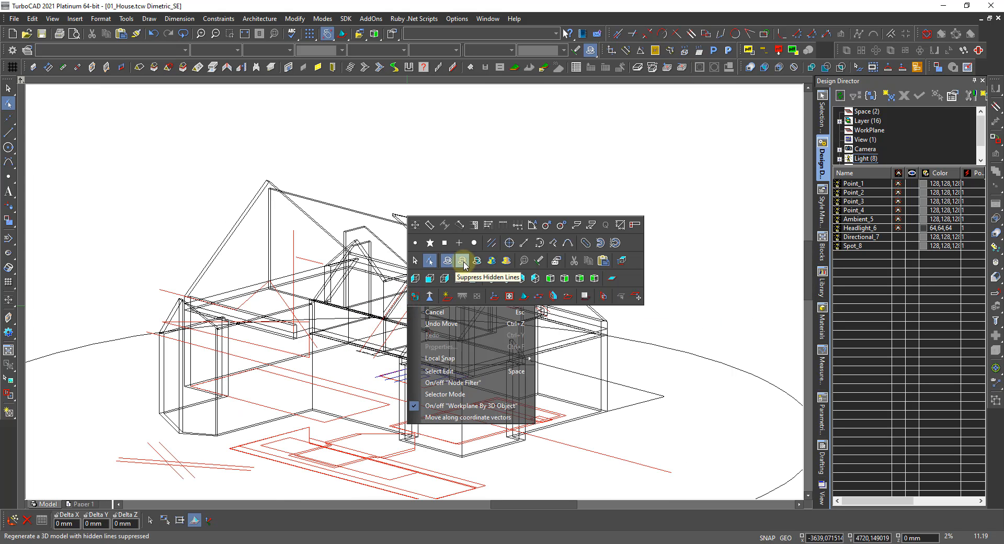
click(462, 262)
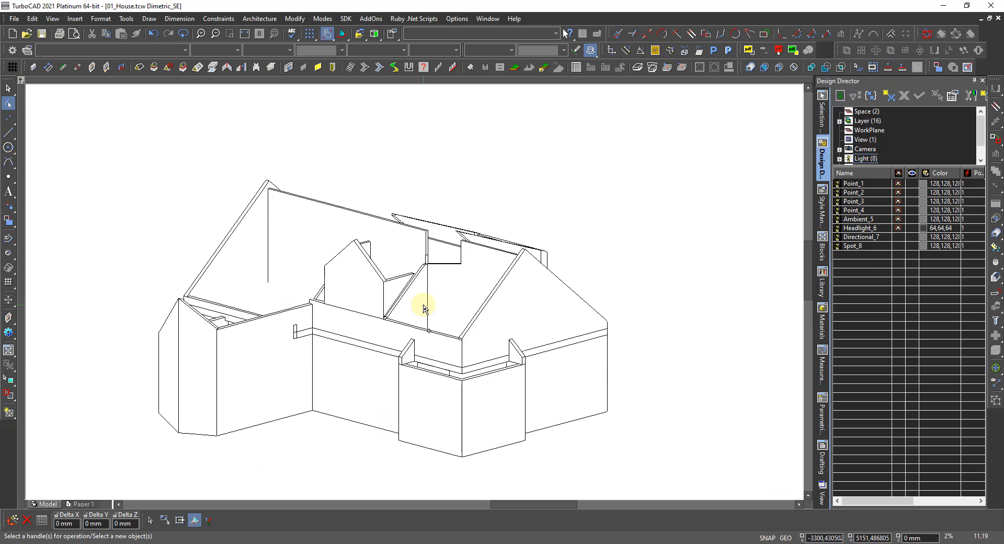
shift+middle_drag(415, 299, 423, 313)
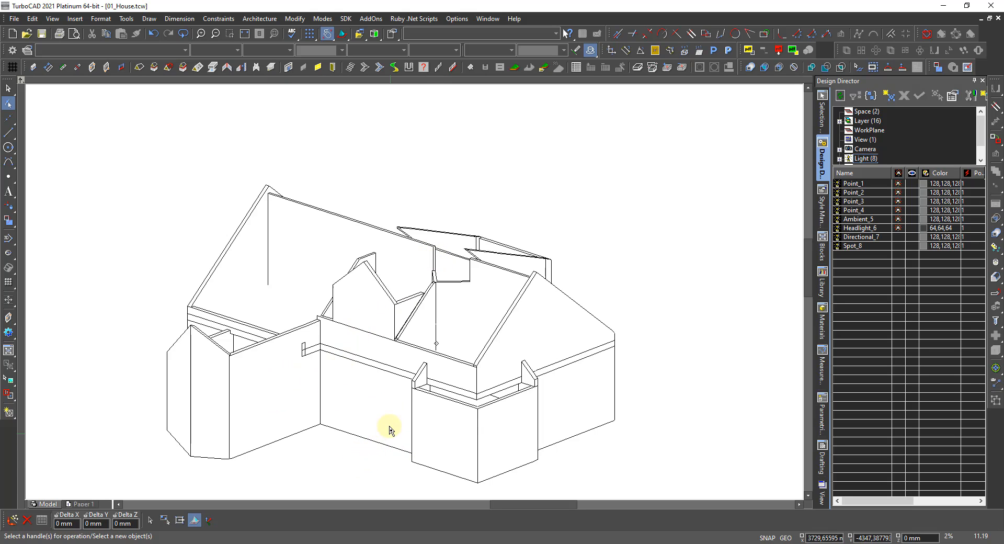
shift+middle_drag(514, 335, 414, 359)
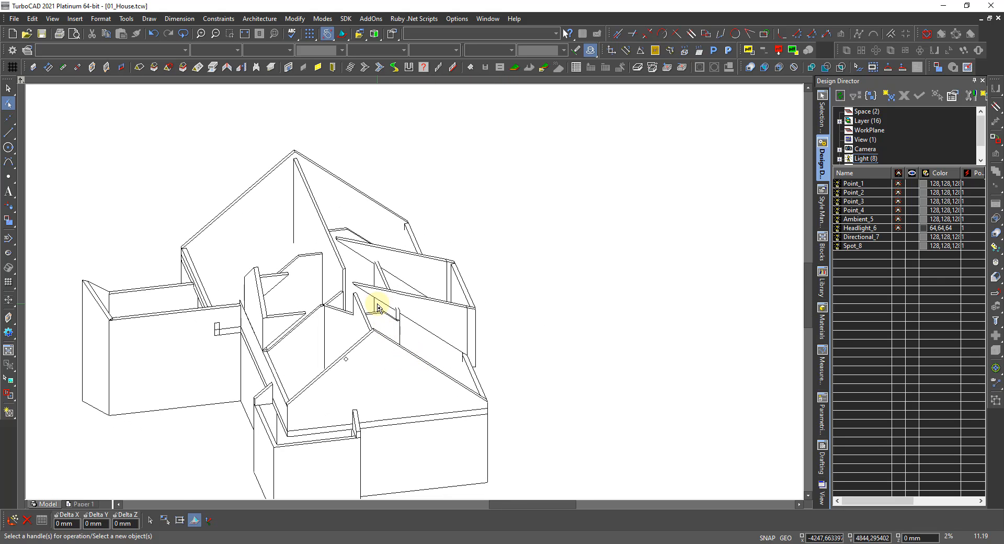
Examine how the interior walls meet the roof slope in the Right view, with hidden lines suppressed and in wireframe
scroll(397, 308, up, 2)
right_click(440, 296)
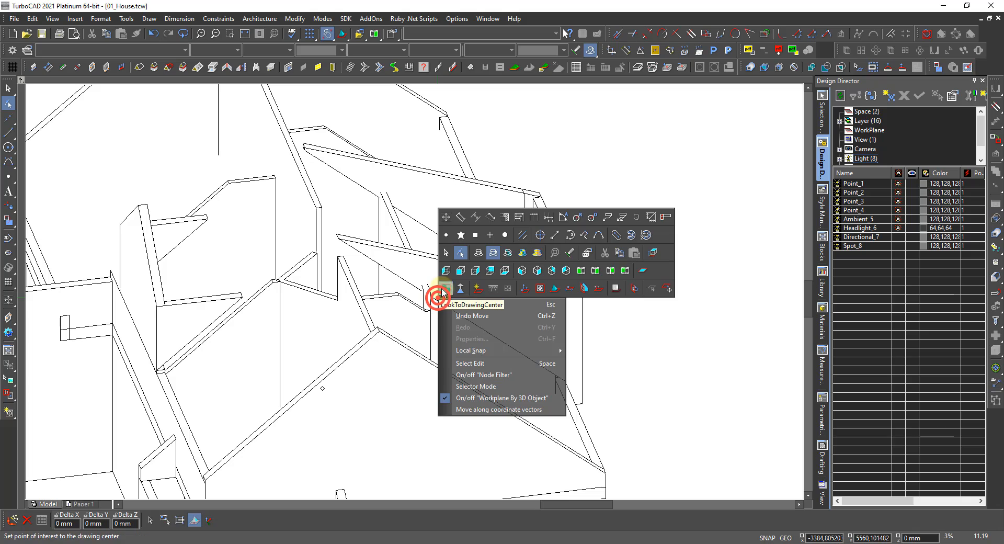
click(475, 270)
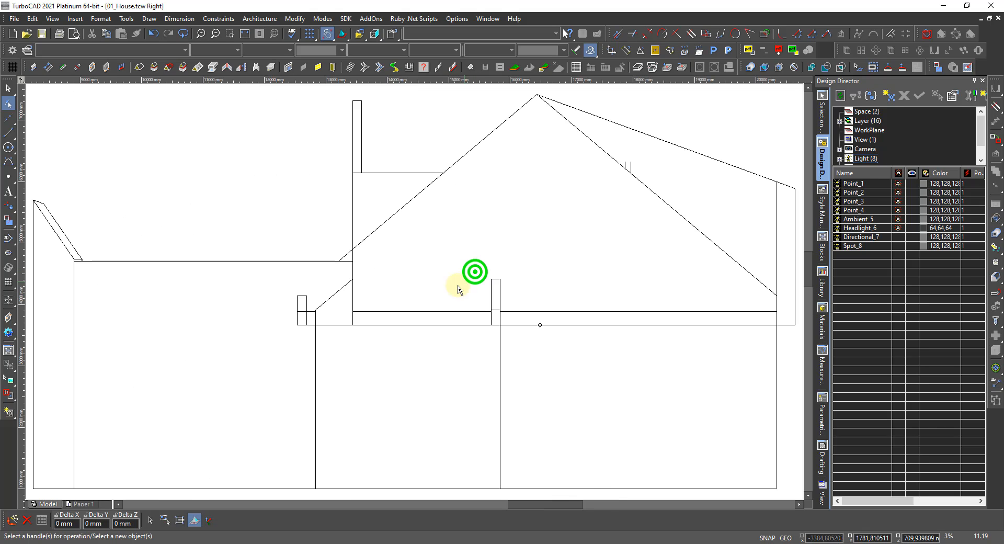
scroll(618, 170, up, 2)
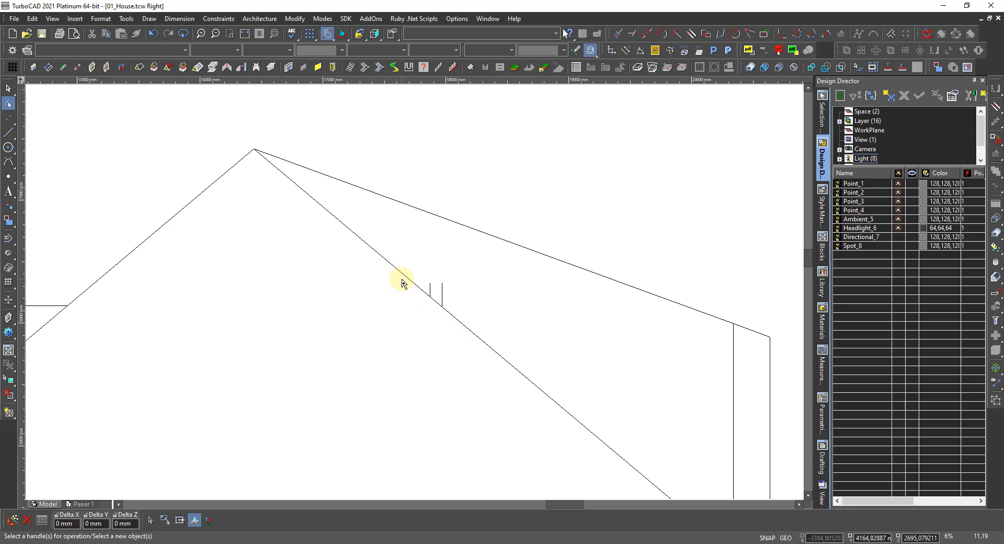
scroll(407, 283, down, 2)
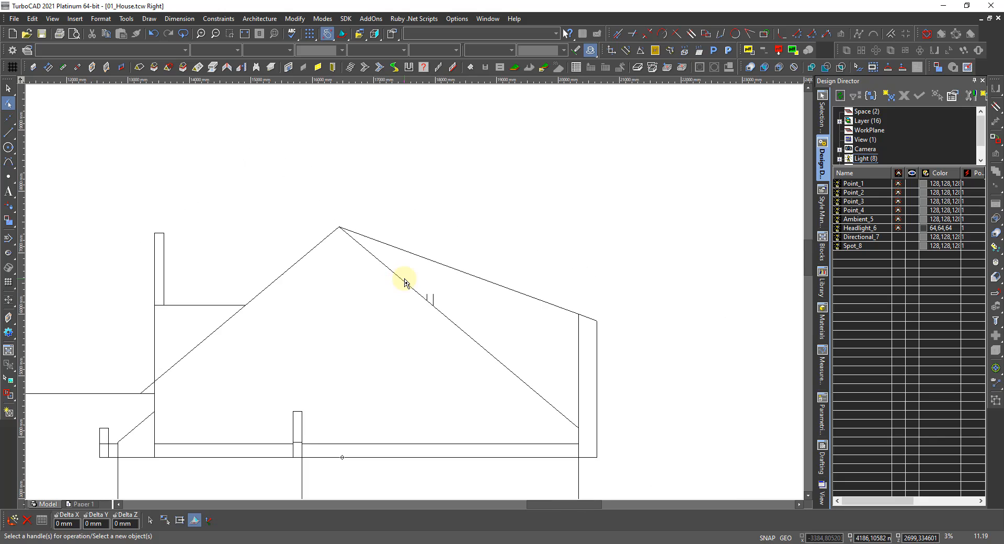
right_click(414, 285)
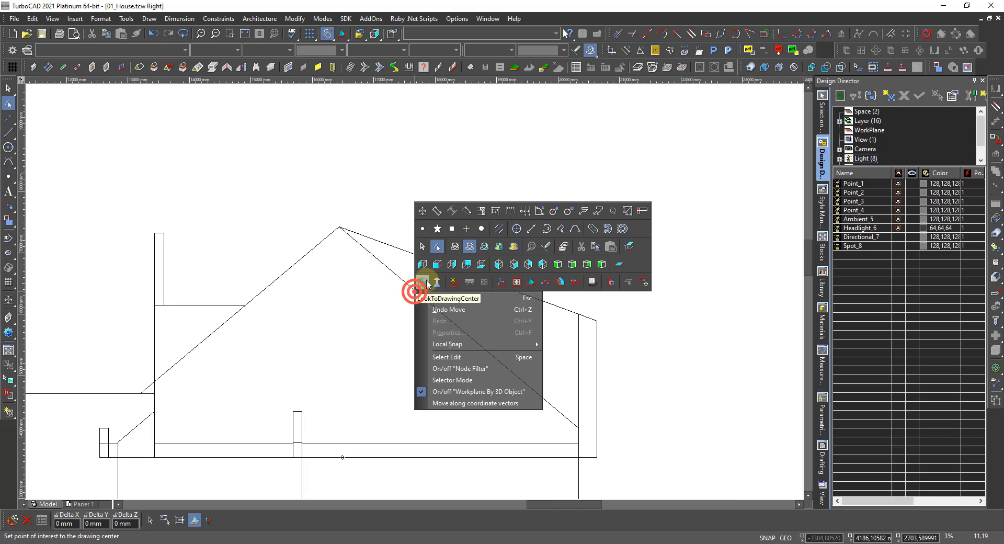
click(454, 247)
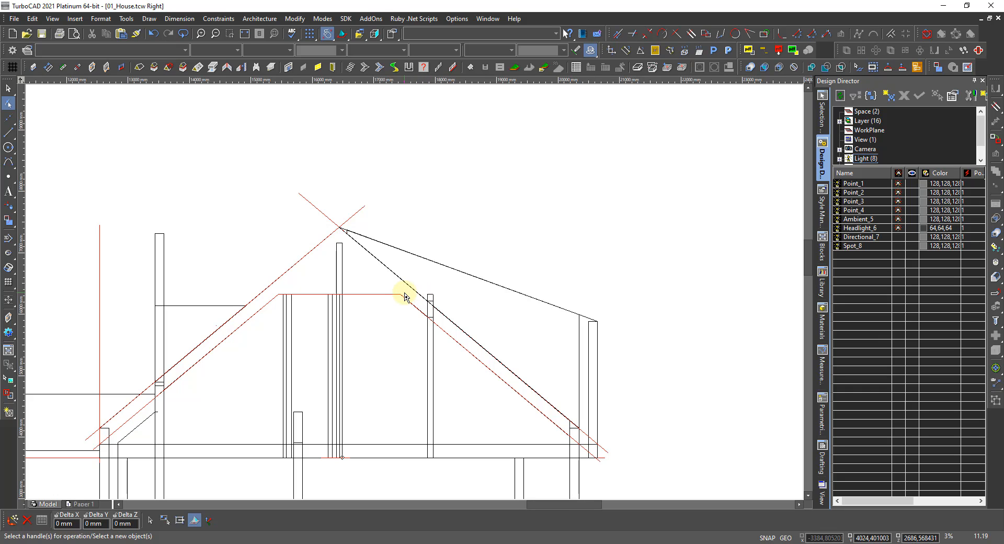
scroll(403, 296, up, 2)
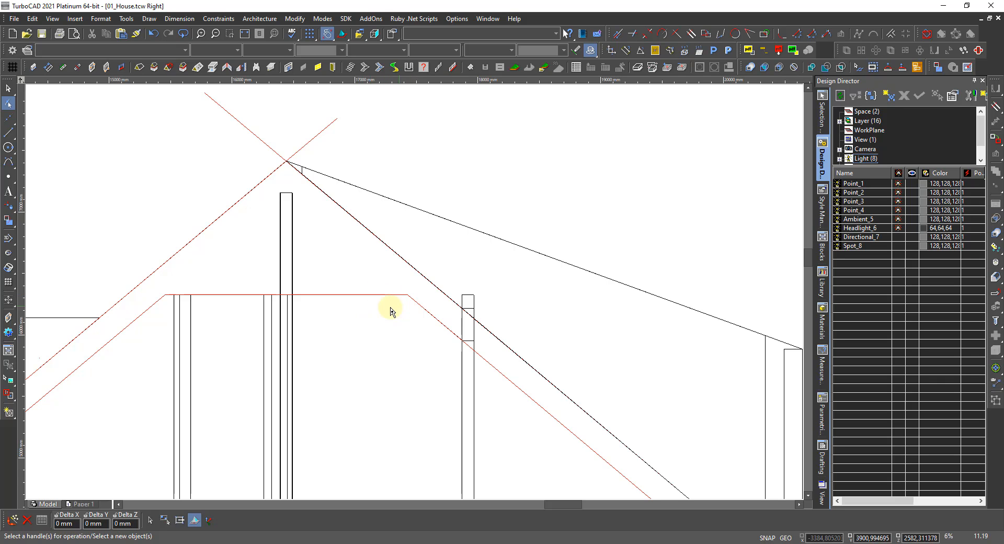
Add an orthogonal dimension from the central wall's face to the end of the horizontal red helper line, placed below that line
right_click(374, 327)
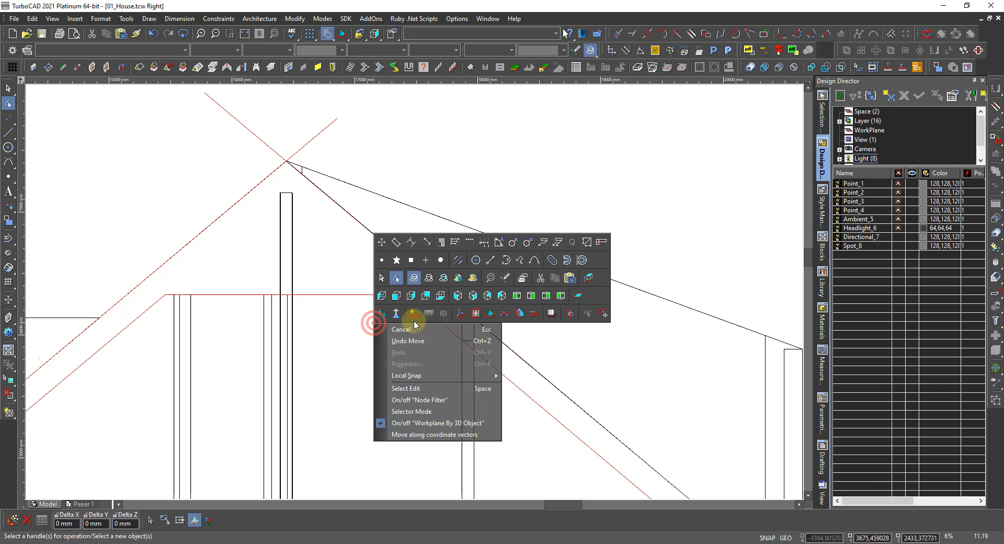
click(474, 314)
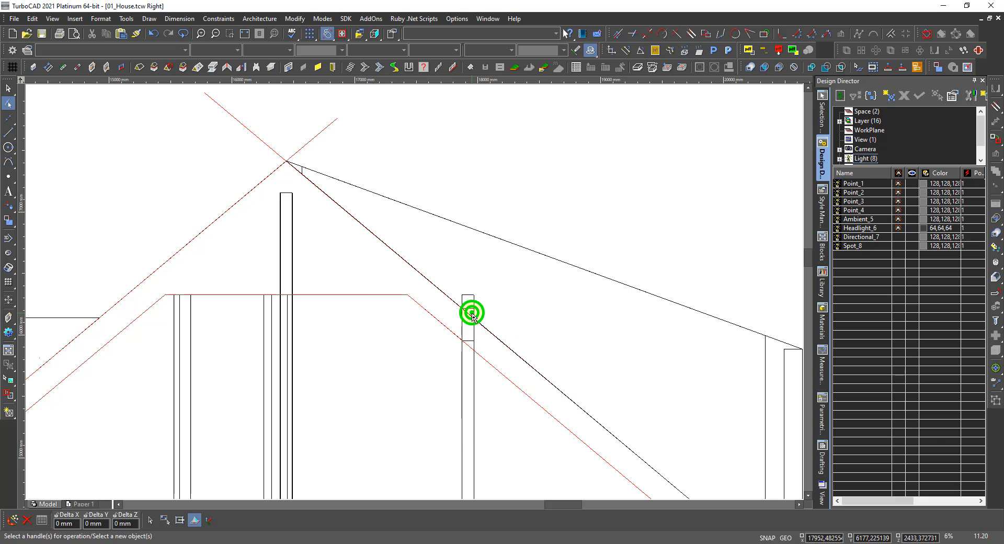
right_click(385, 328)
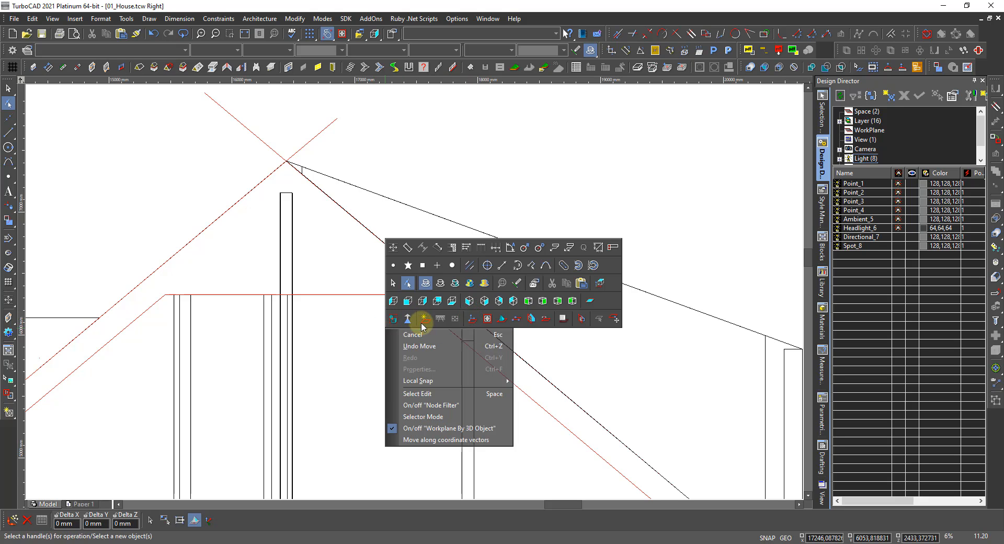
click(394, 247)
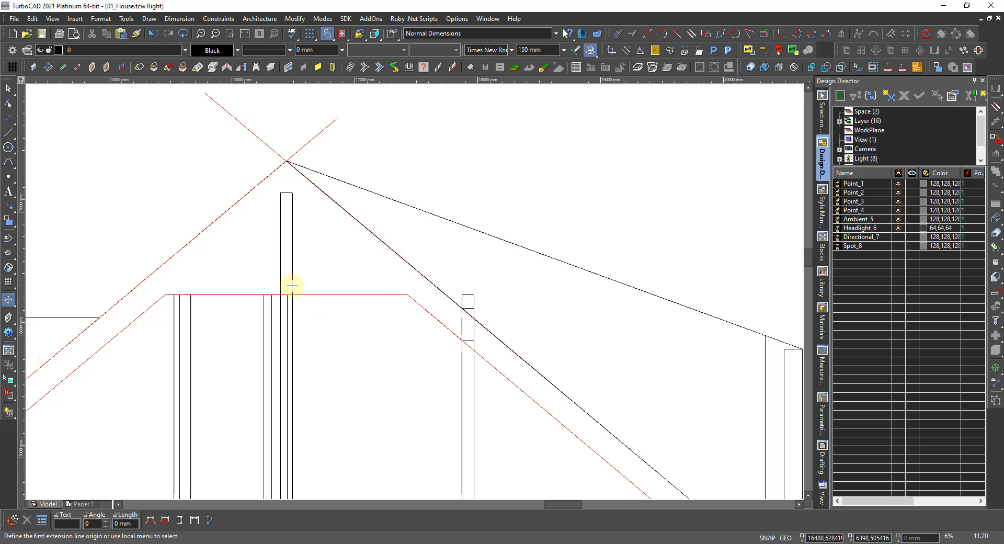
click(292, 286)
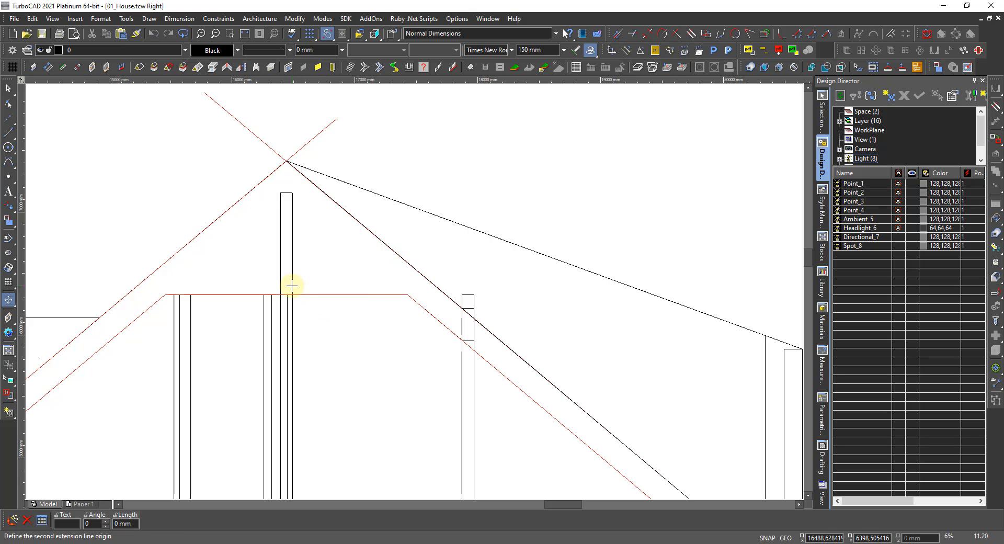
click(406, 294)
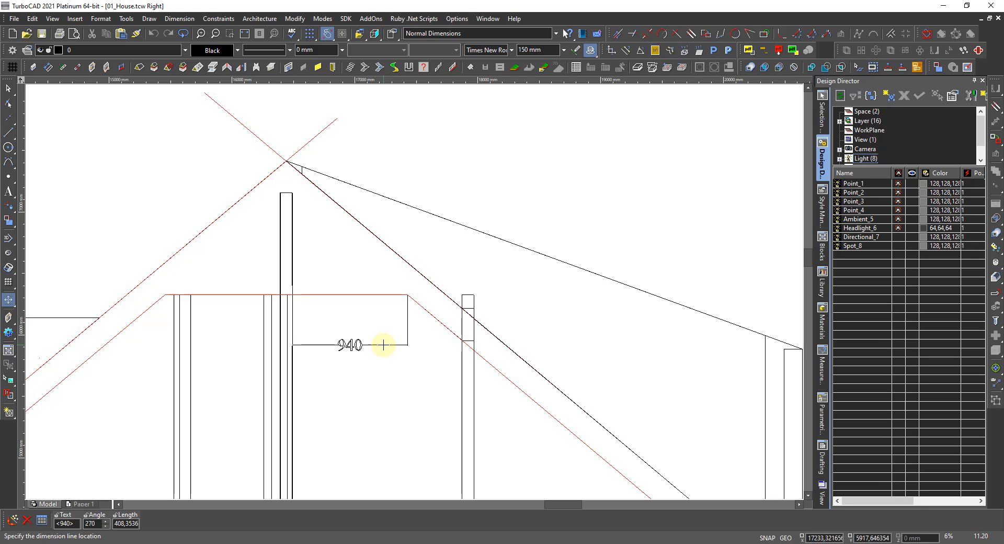
click(381, 344)
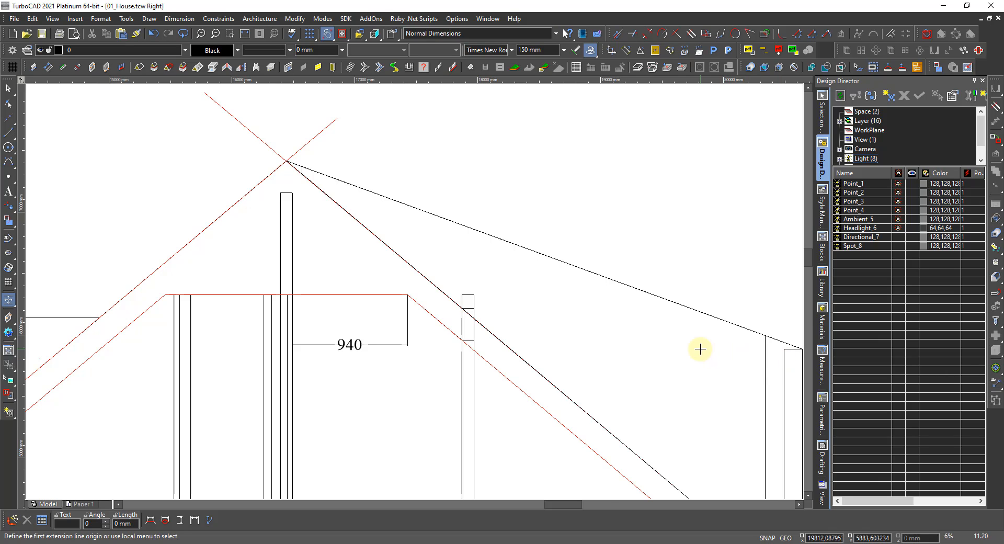
scroll(677, 352, down, 2)
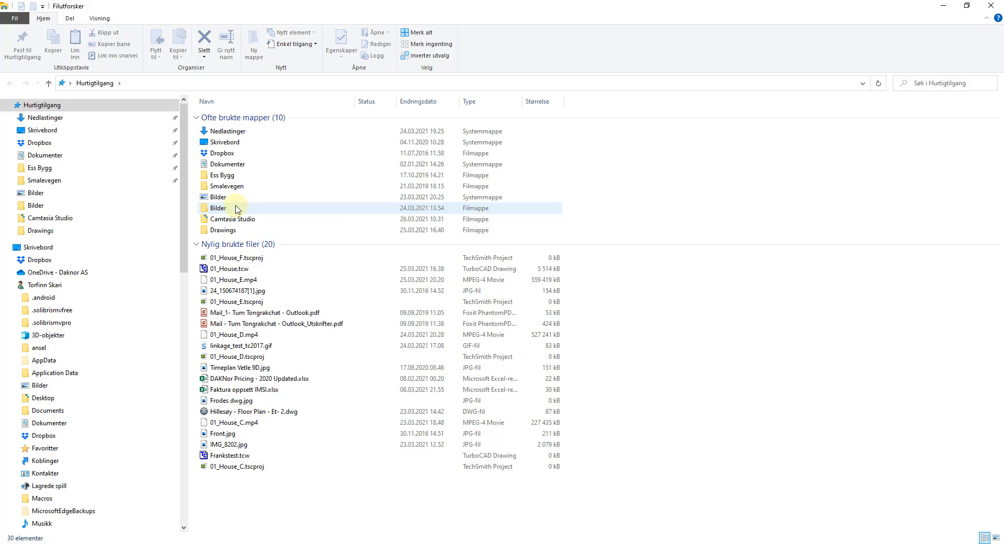
Switch to File Explorer, open 24_150674187[1].jpg from the project's Bilder folder, and browse the following house photos for reference
click(236, 209)
double_click(236, 207)
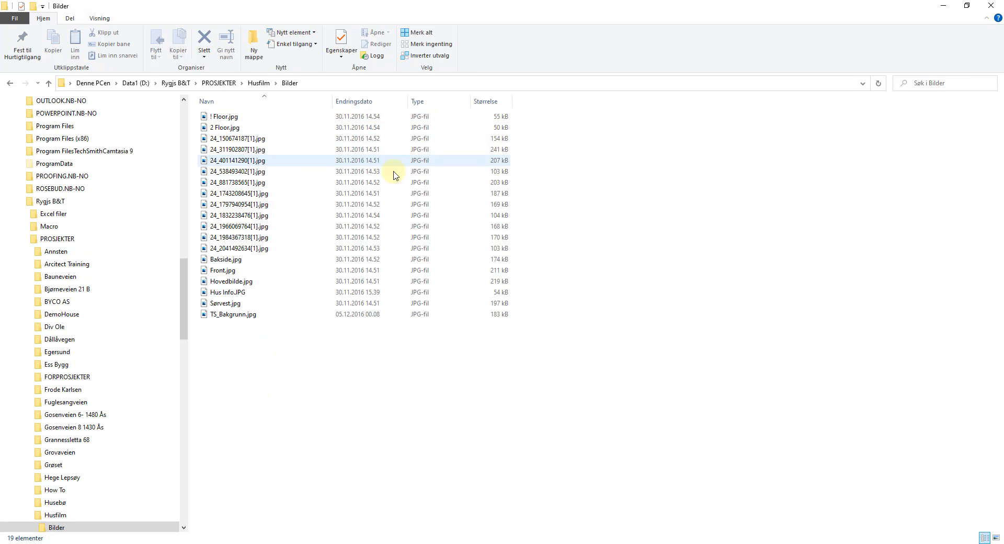
double_click(255, 138)
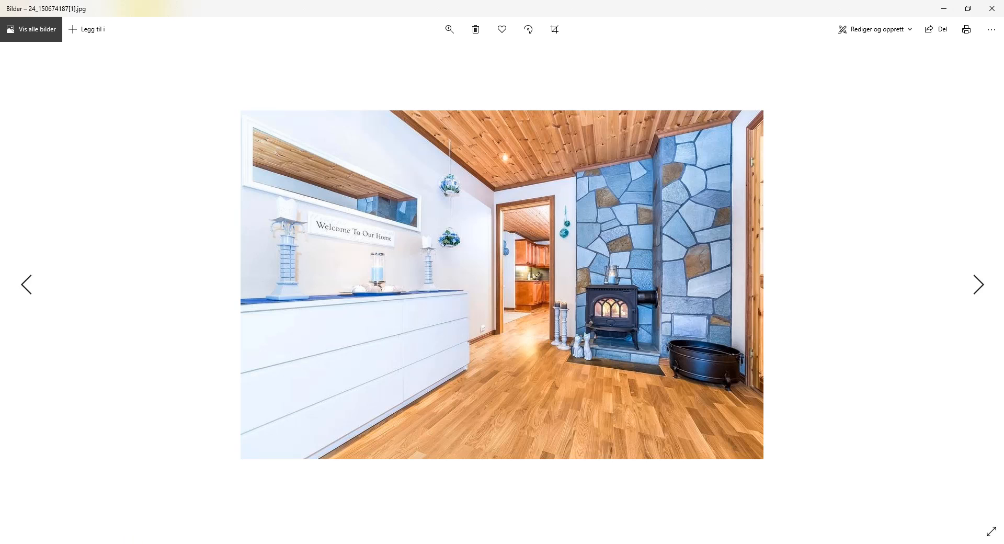
mouse_move(124, 541)
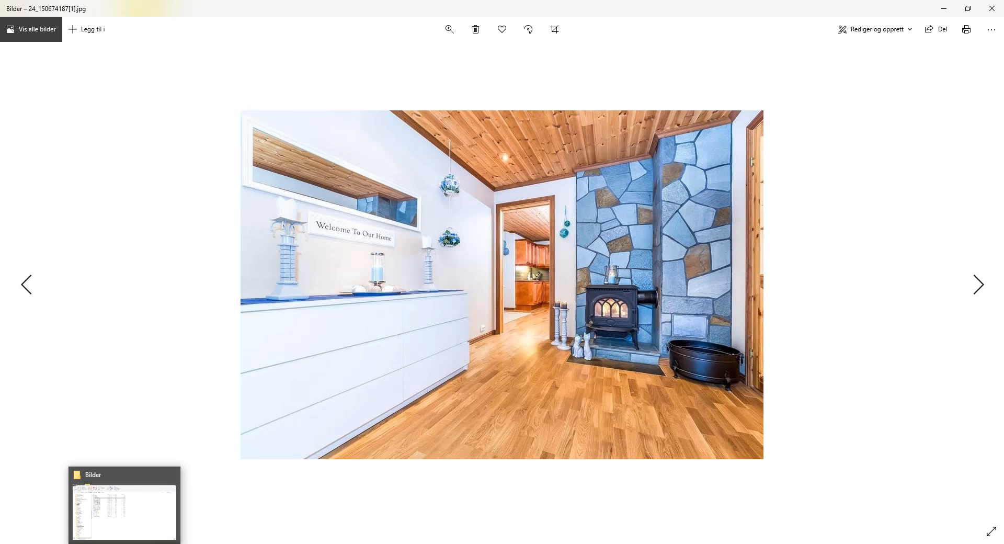
right_click(124, 541)
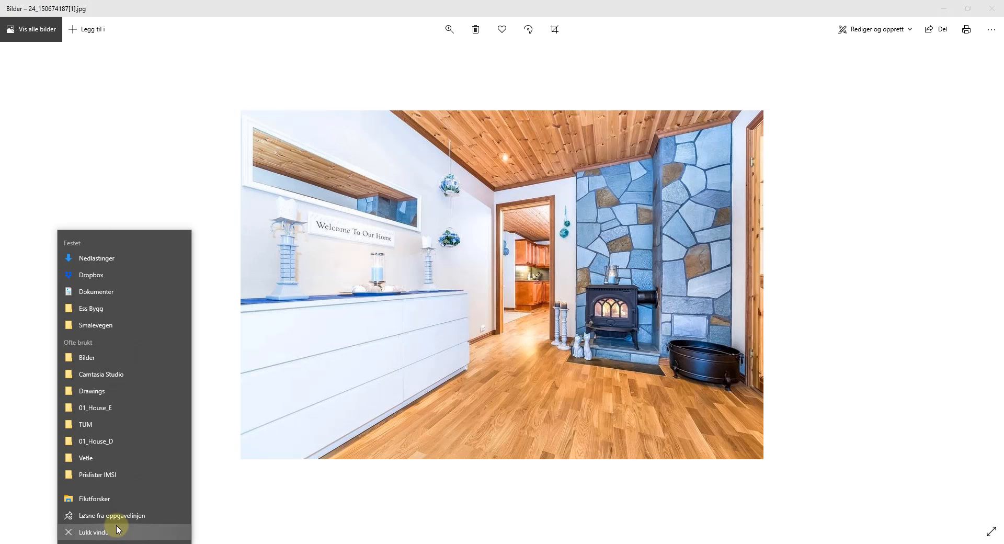
click(97, 531)
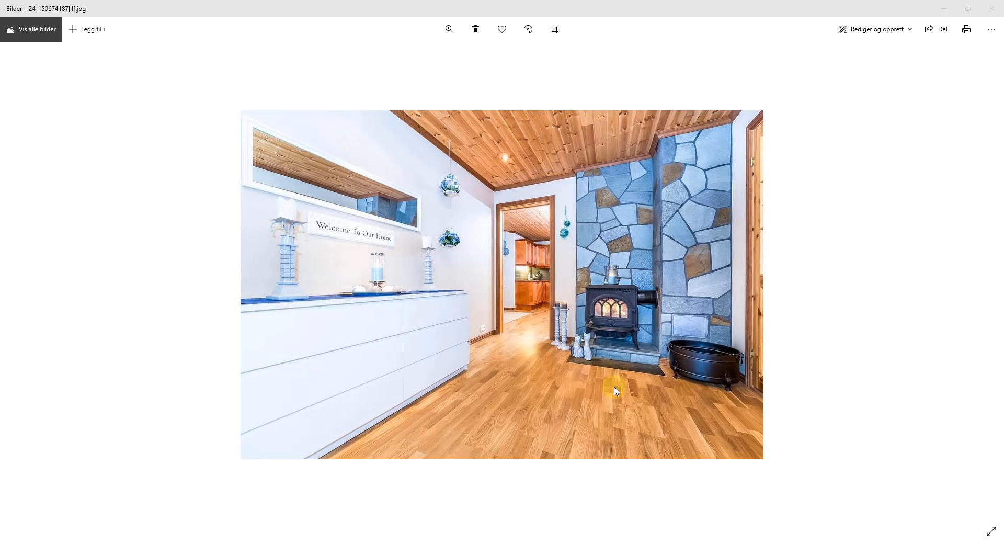
click(980, 287)
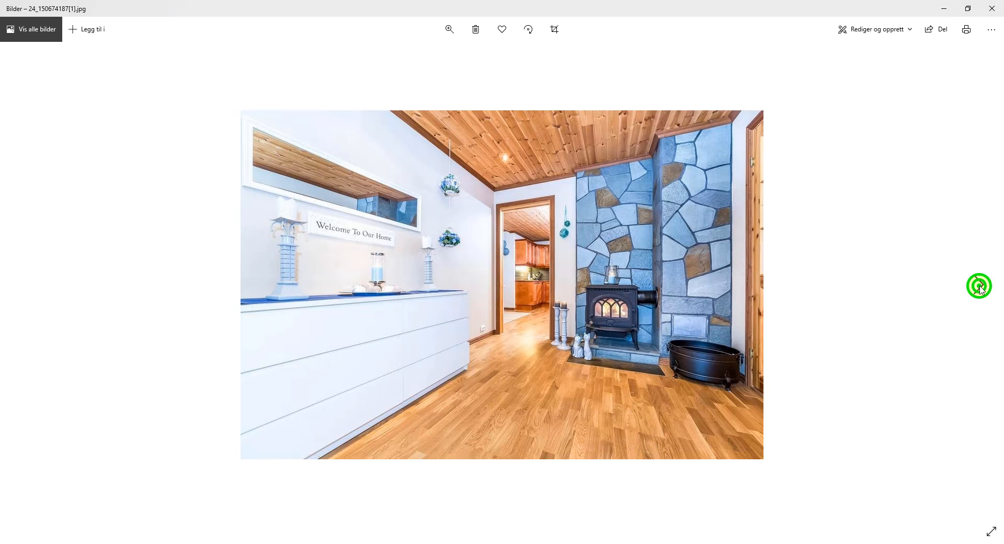
click(979, 286)
click(979, 286)
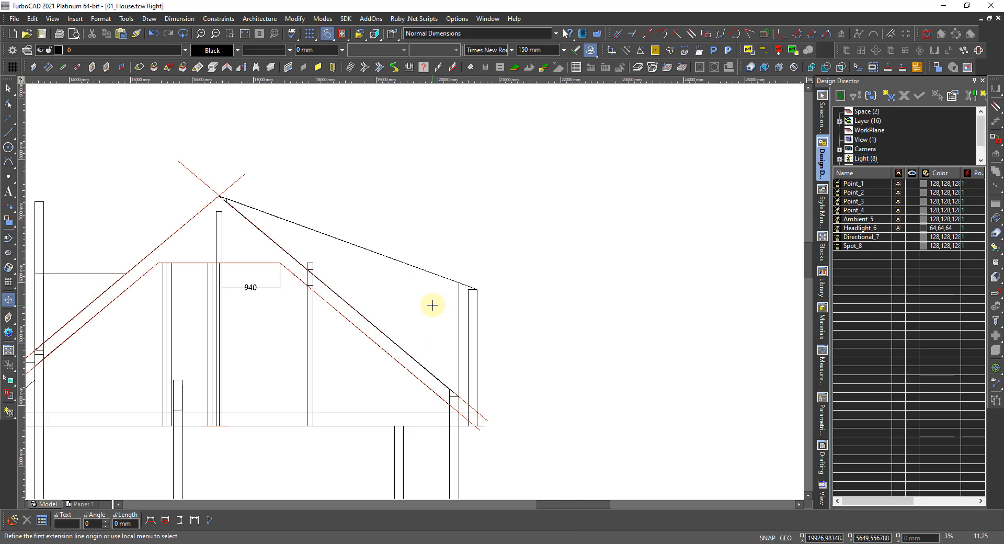
Make the Roof_Rafters layer visible in the Right view and activate the Rectangle tool
scroll(430, 324, up, 2)
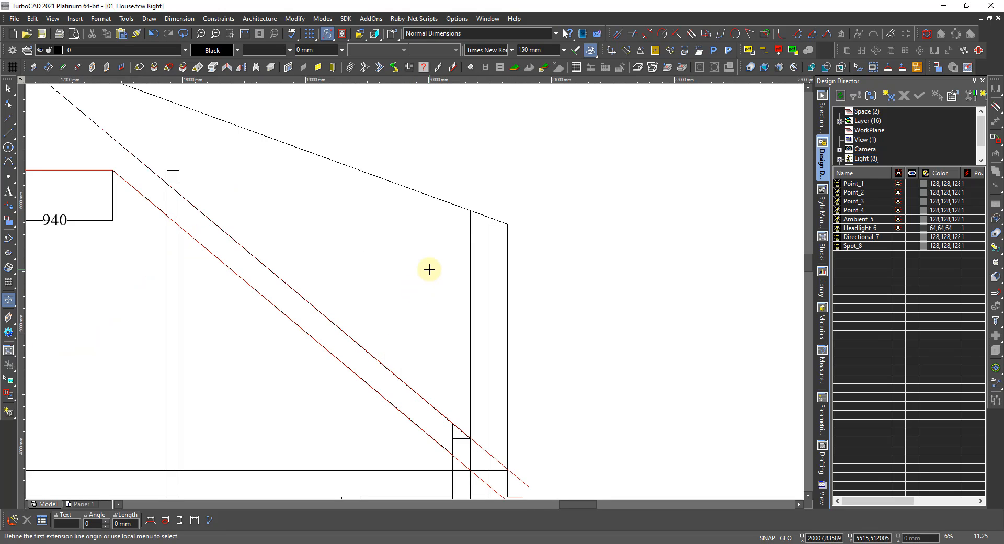
scroll(141, 213, down, 2)
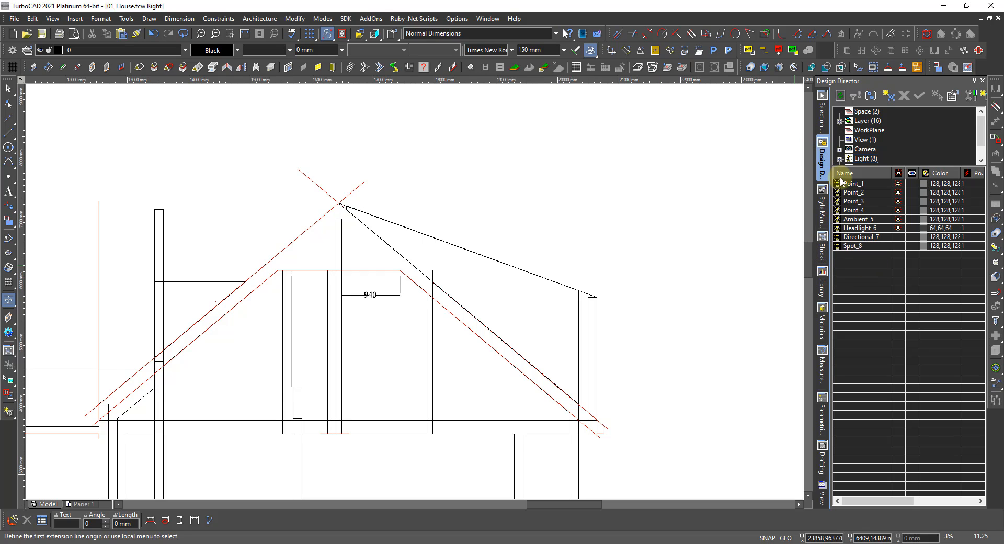
click(867, 121)
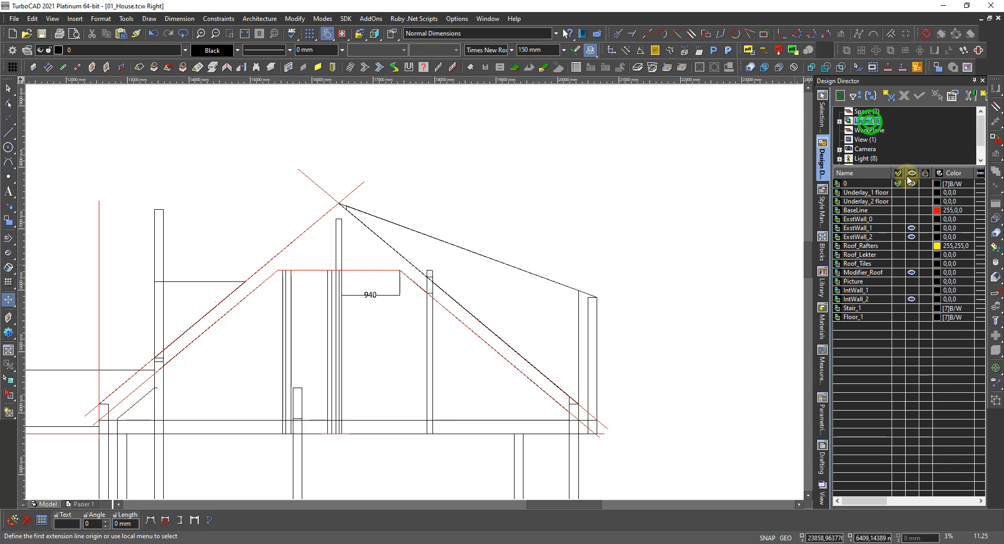
click(911, 245)
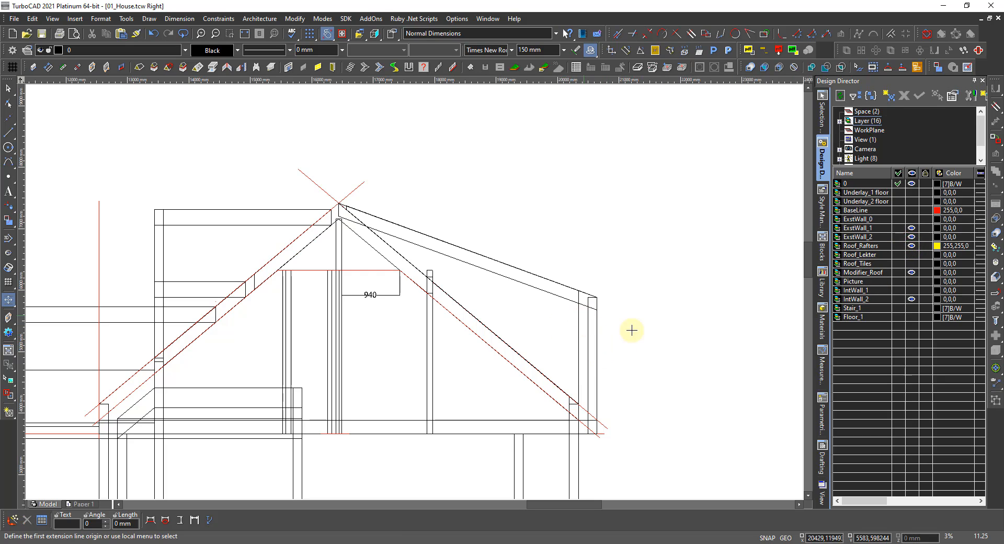
click(10, 130)
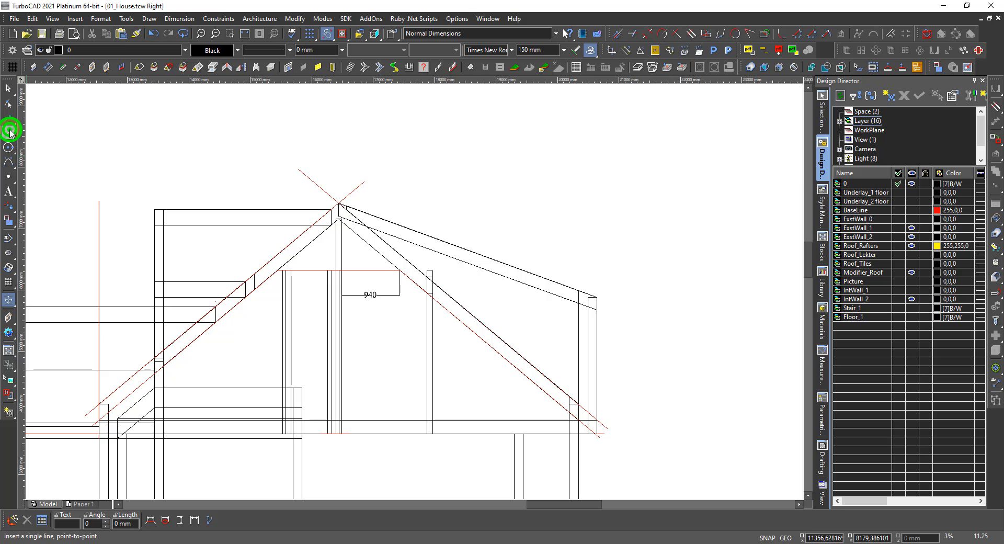
click(52, 261)
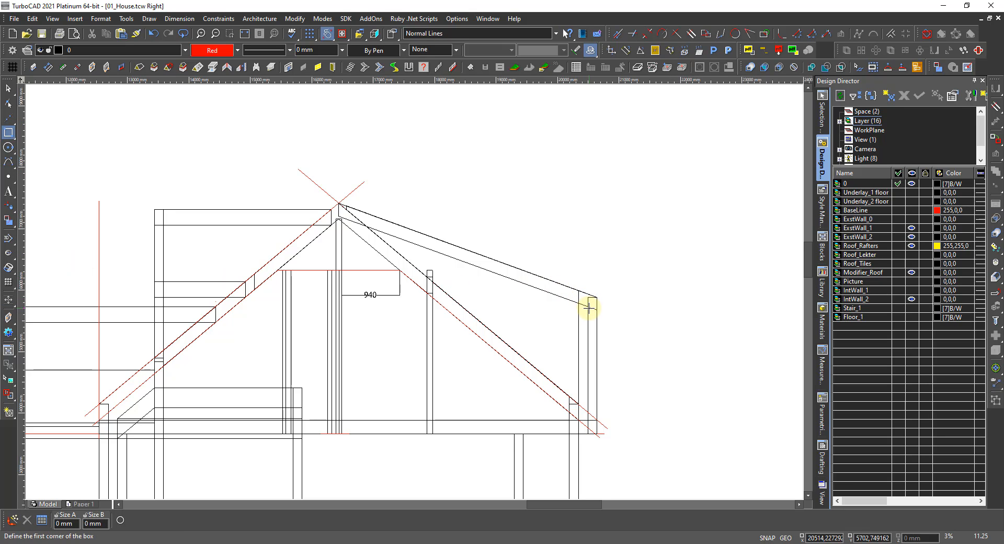
scroll(589, 309, up, 5)
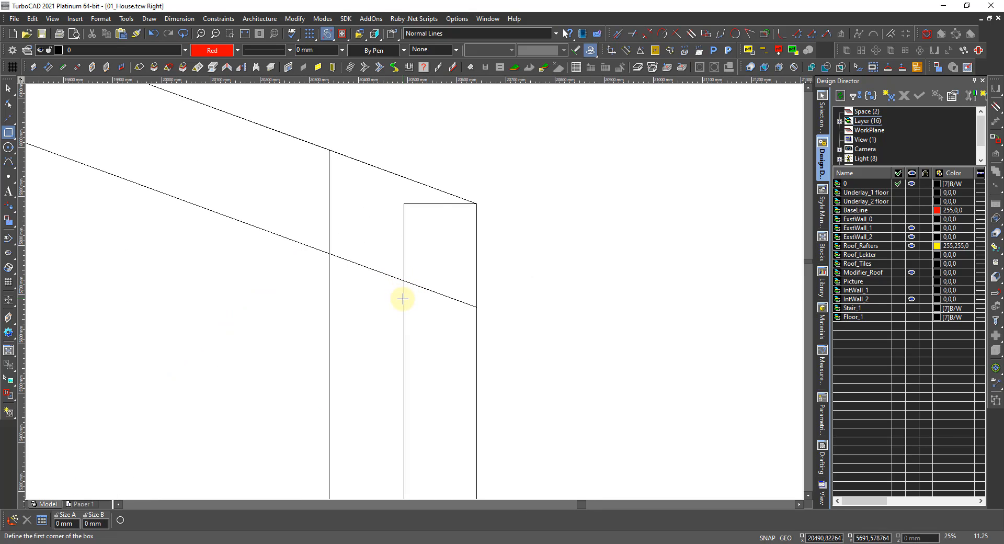
click(401, 296)
scroll(413, 293, down, 3)
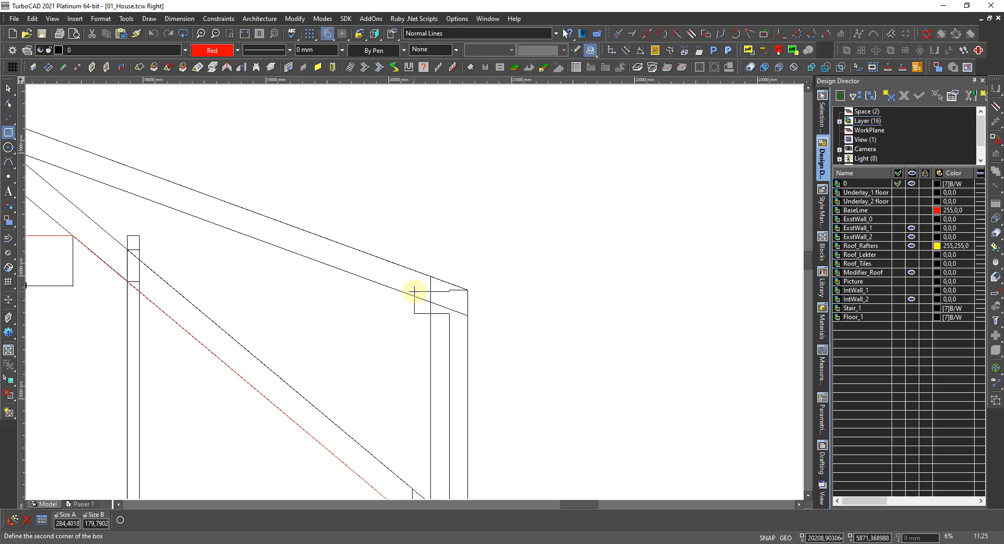
scroll(240, 198, down, 2)
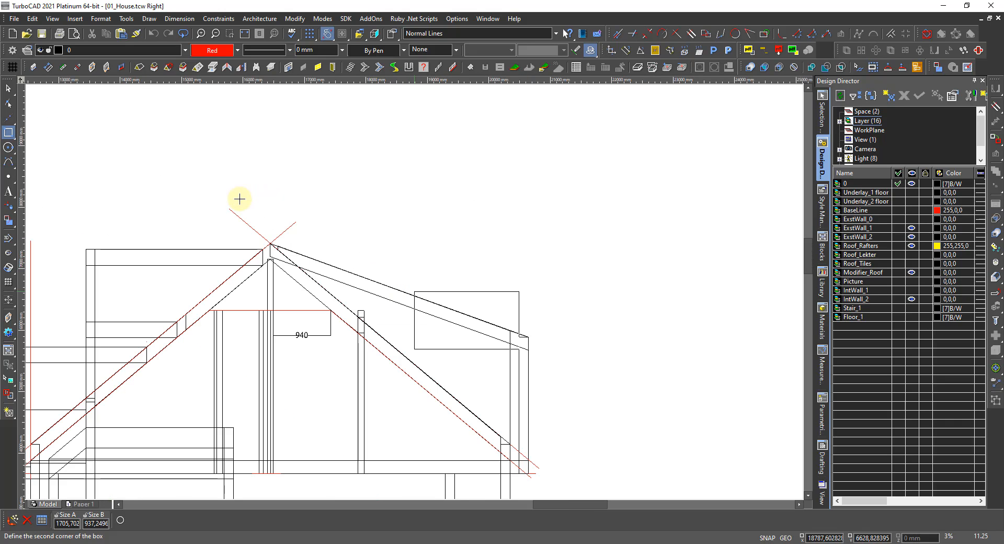
key(Escape)
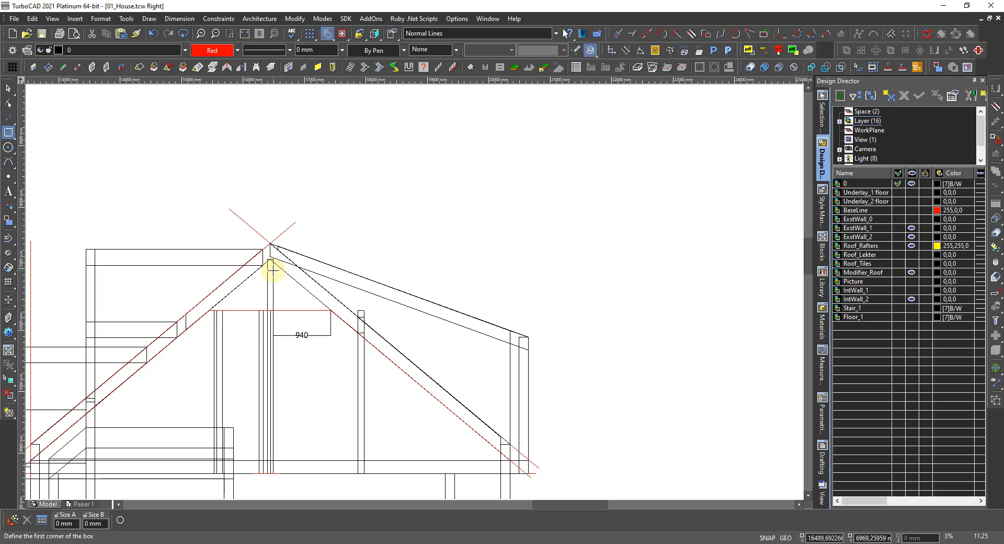
click(273, 269)
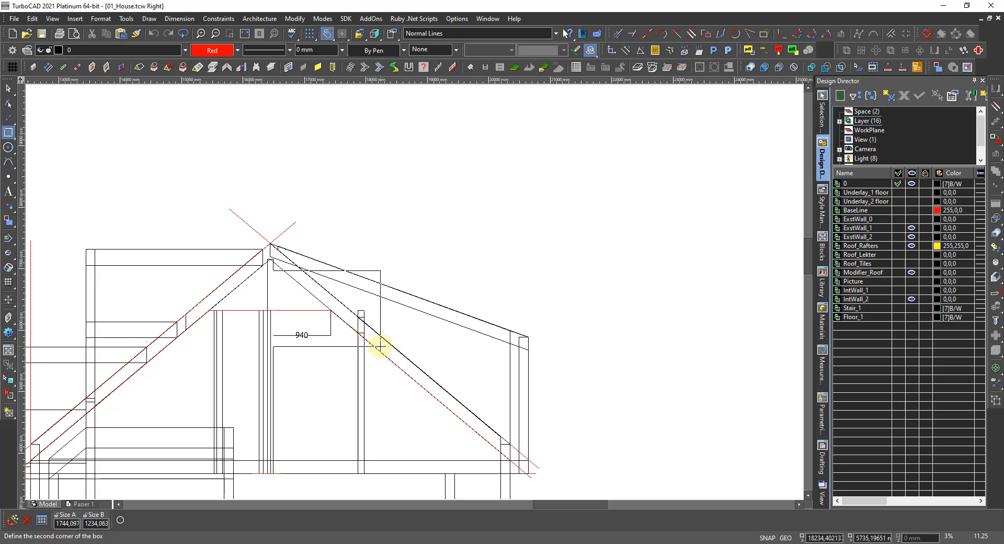
key(Escape)
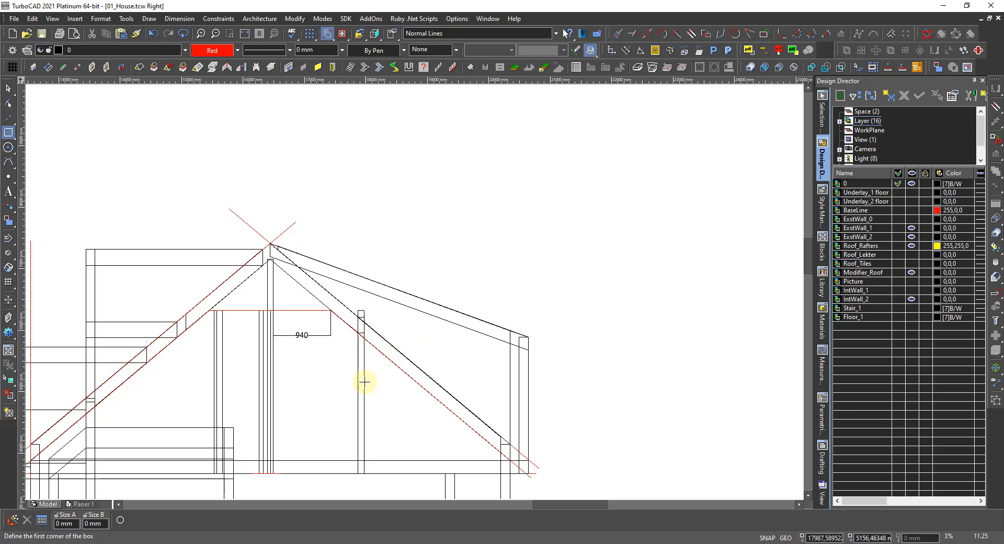
Draw a helper rectangle 1300 mm wide and about 2357 mm high, starting on the outward face of the interior wall under the rafters
click(365, 382)
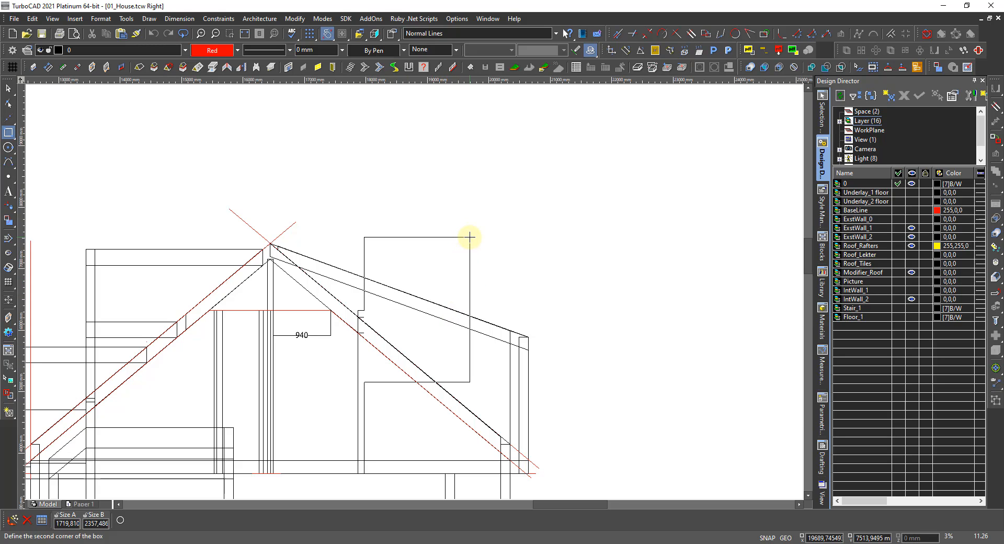
key(Tab)
text(13)
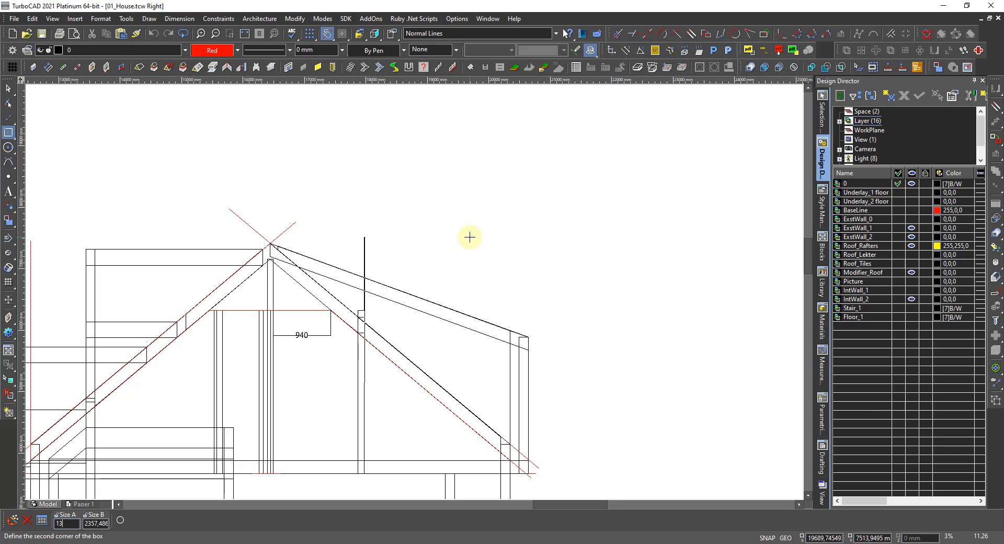
text(00)
key(Return)
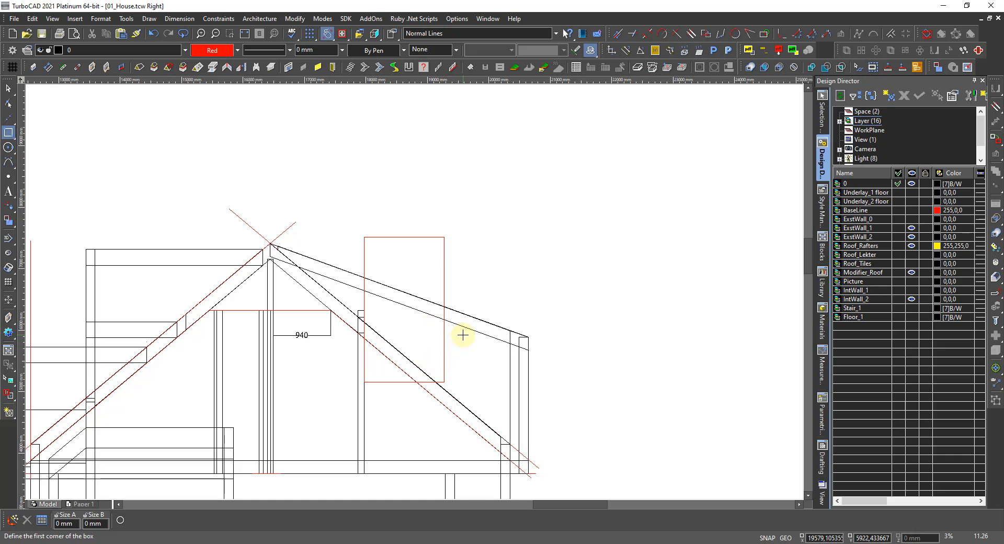
Measure with a parallel dimension along the rafter underside, from the helper rectangle's outer edge to the outer wall's inner face
scroll(462, 336, up, 2)
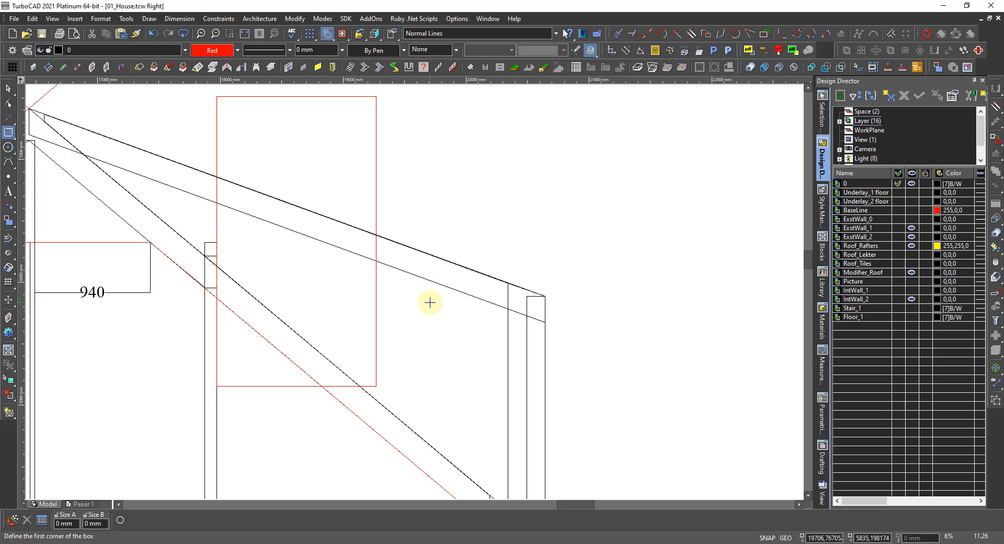
right_click(434, 306)
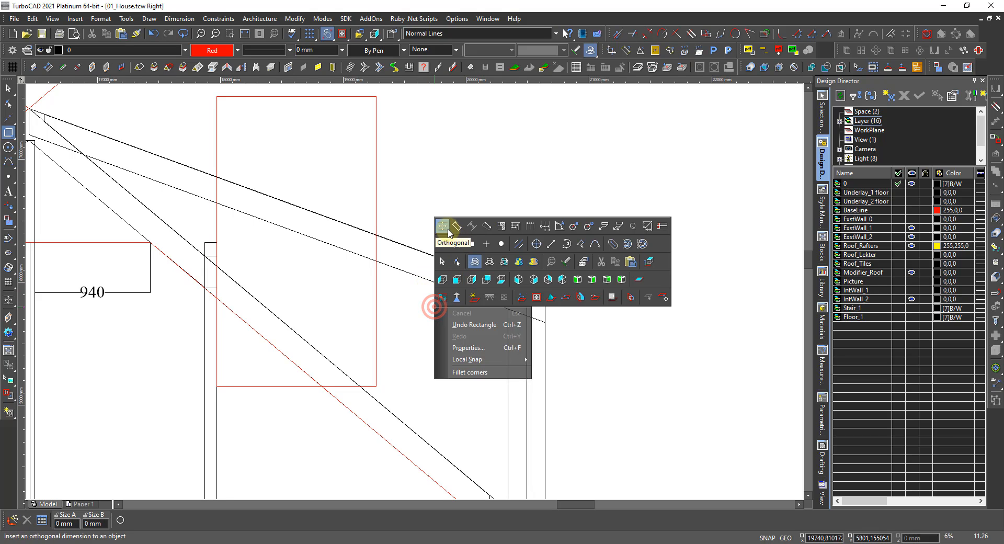
click(457, 225)
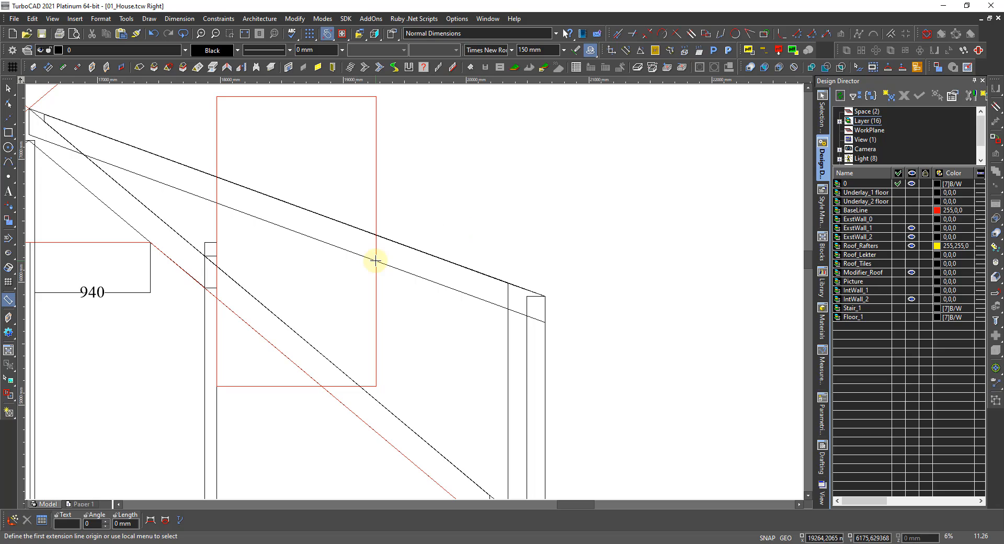
click(375, 259)
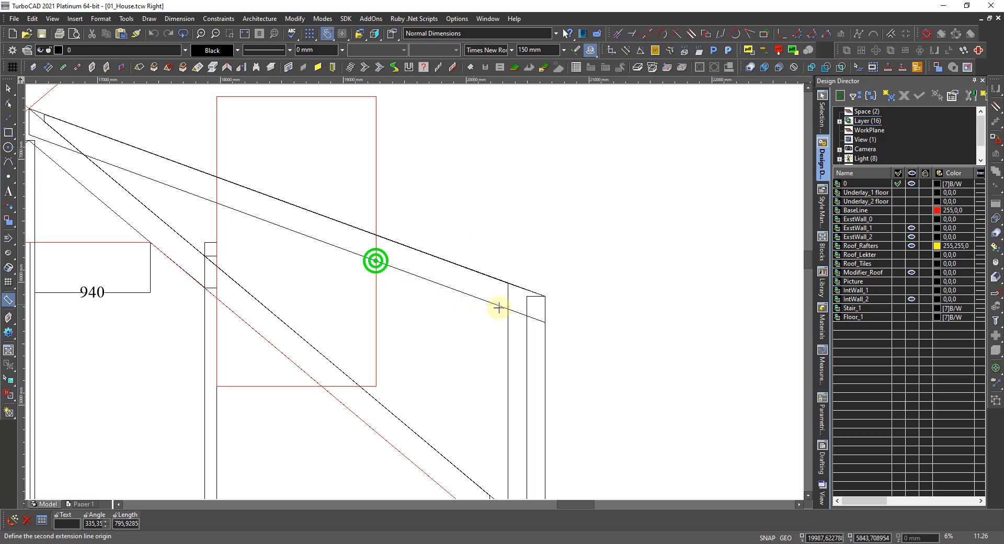
click(526, 315)
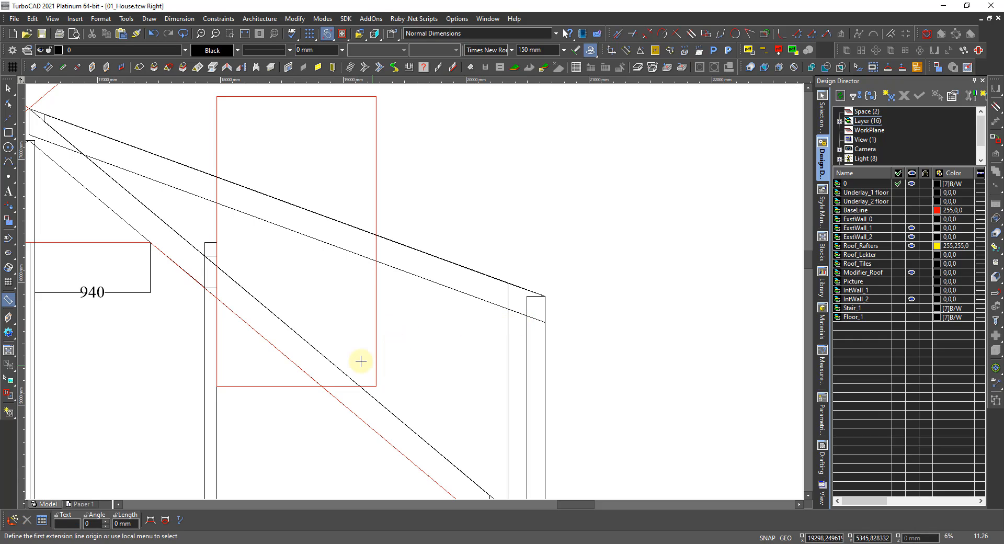
Add a horizontal orthogonal dimension from the helper rectangle's outer edge to the outer wall's inner face
right_click(377, 317)
click(381, 242)
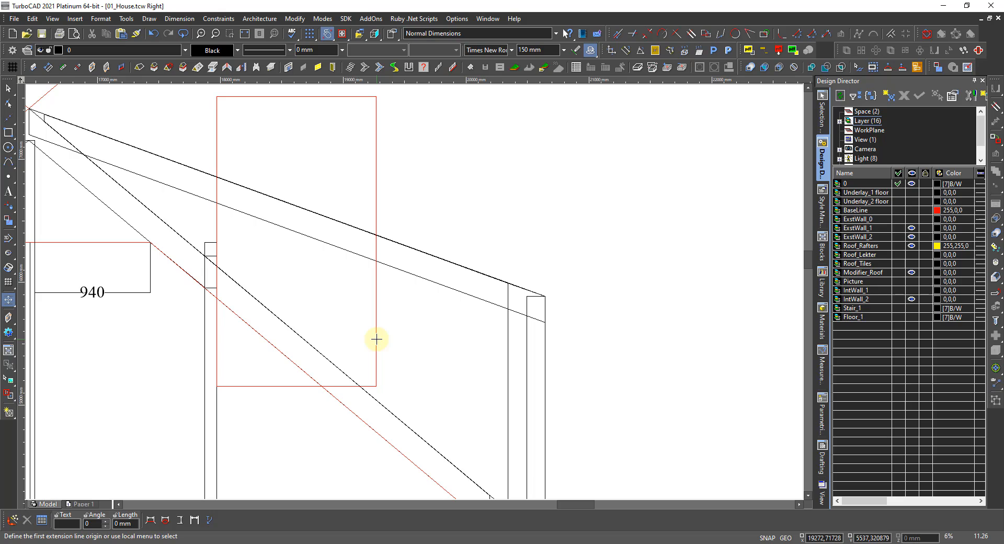
click(377, 339)
click(526, 331)
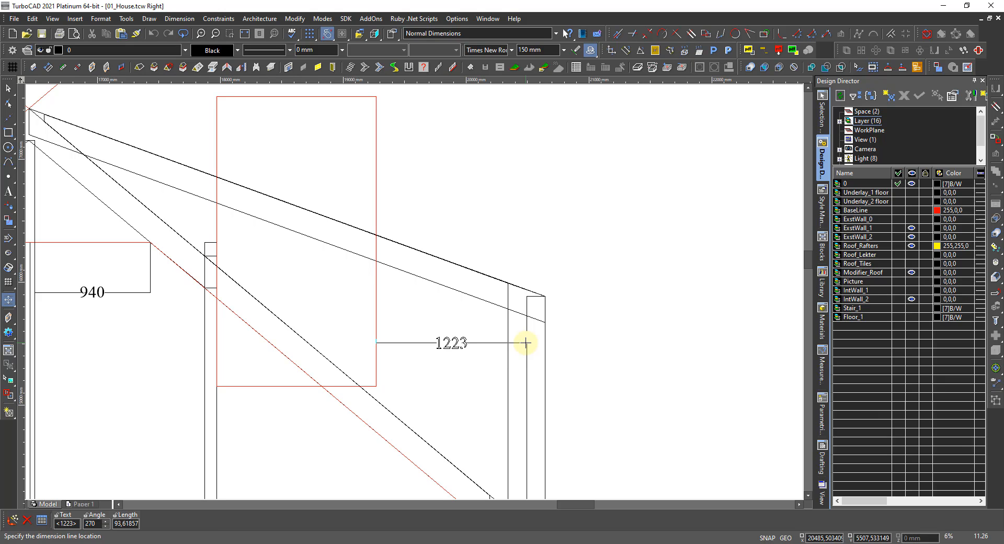
click(525, 343)
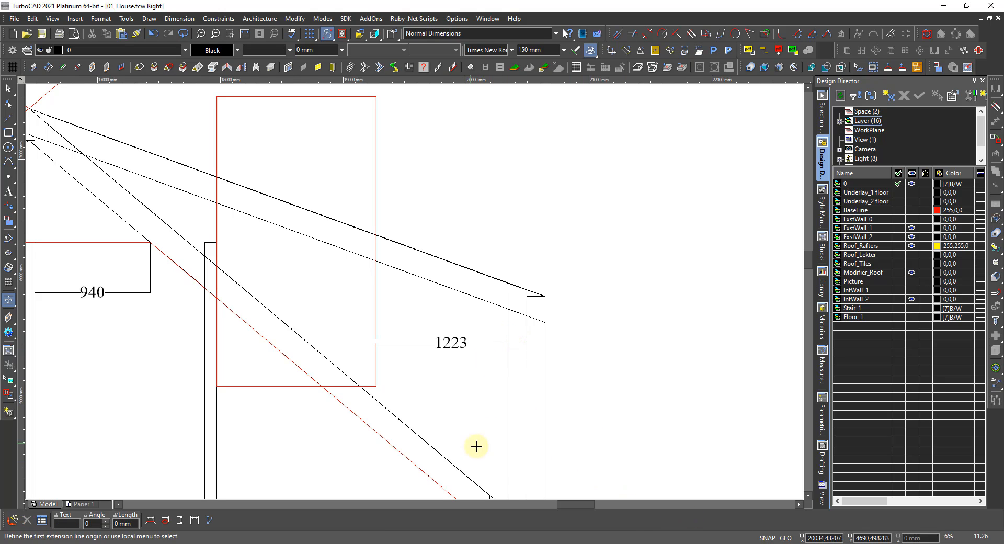
Switch to the photo 24_538493402[1].jpg to examine the bathroom's sloped ceiling, then return to the TurboCAD section for comparison
click(820, 543)
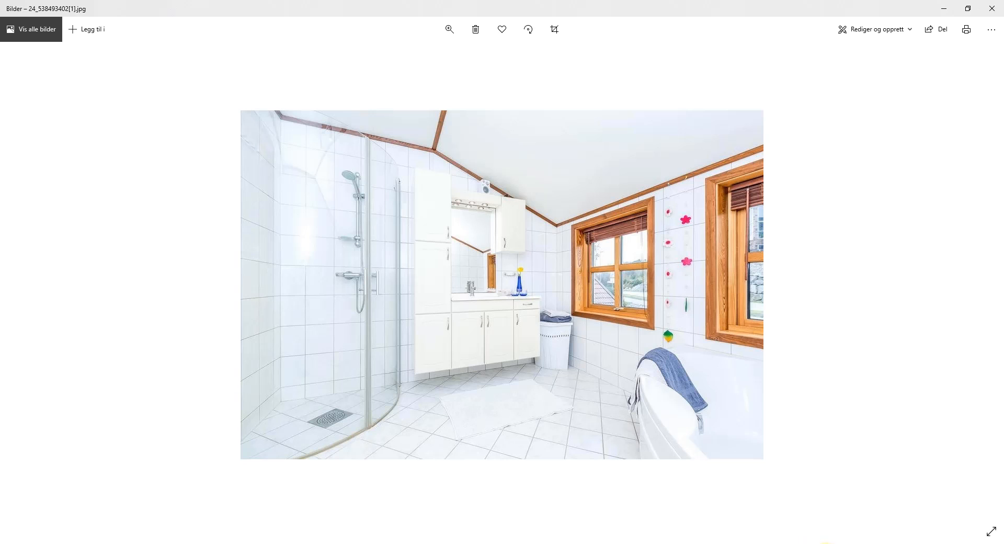
mouse_move(574, 543)
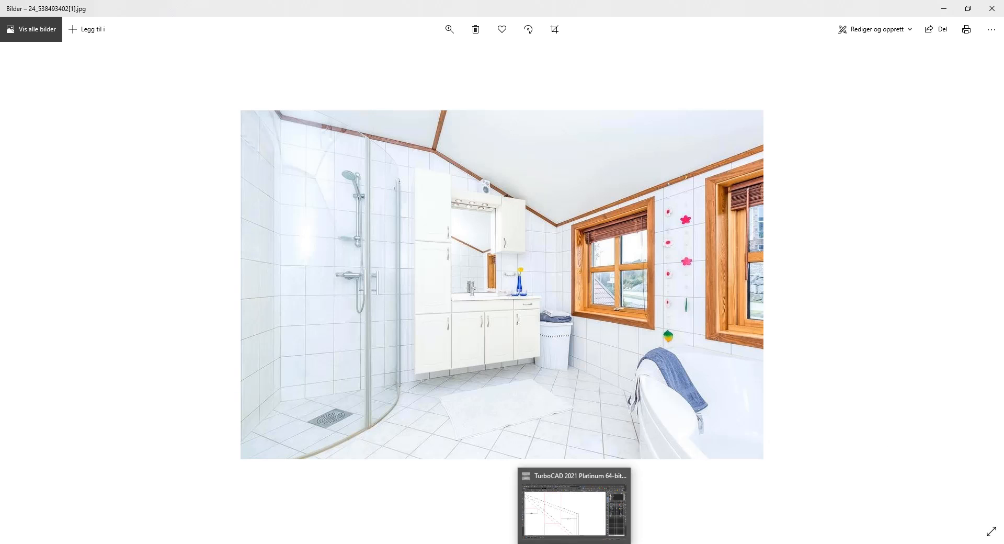
click(574, 510)
scroll(389, 434, down, 3)
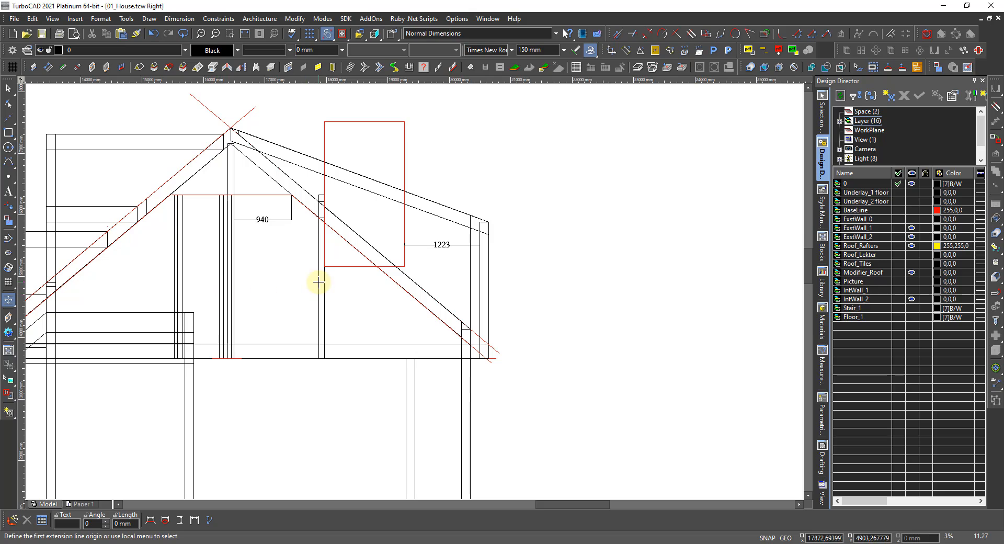
Switch to the World Plan view and make the Stair_1 layer visible
right_click(285, 274)
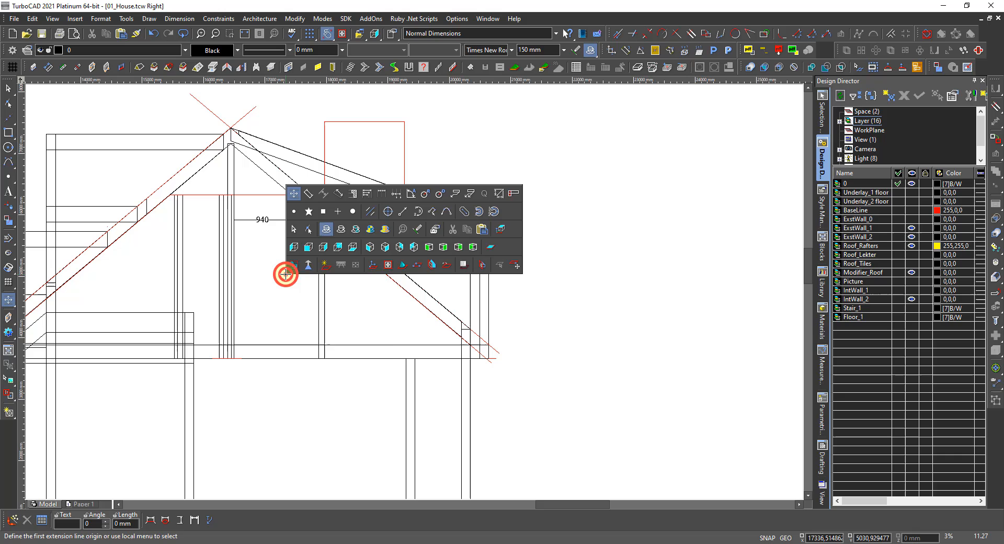
click(501, 228)
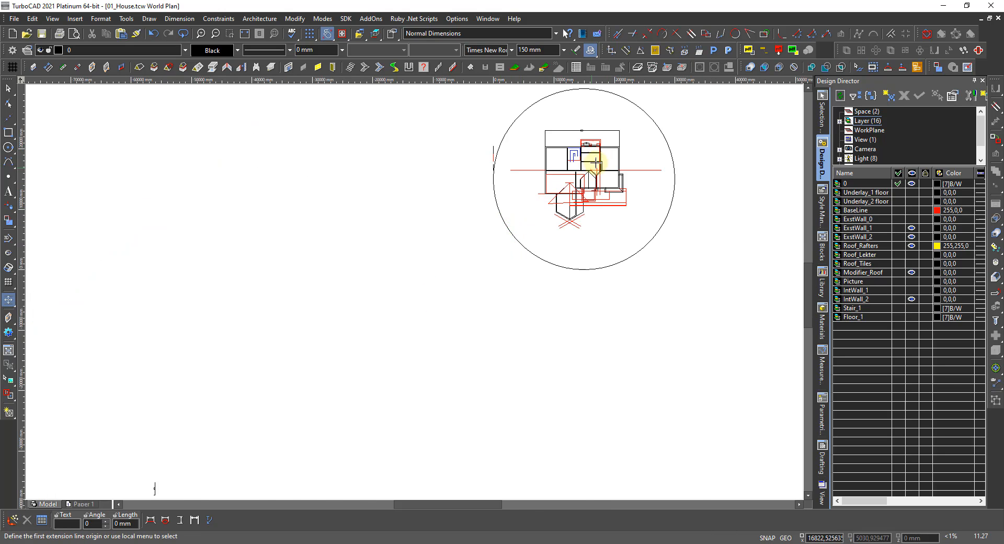
scroll(591, 157, up, 10)
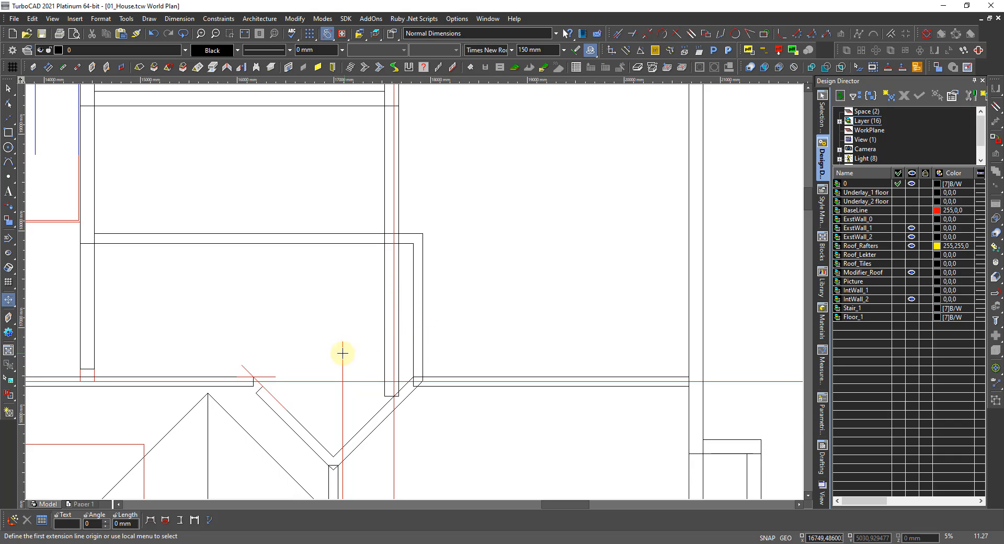
scroll(204, 348, down, 3)
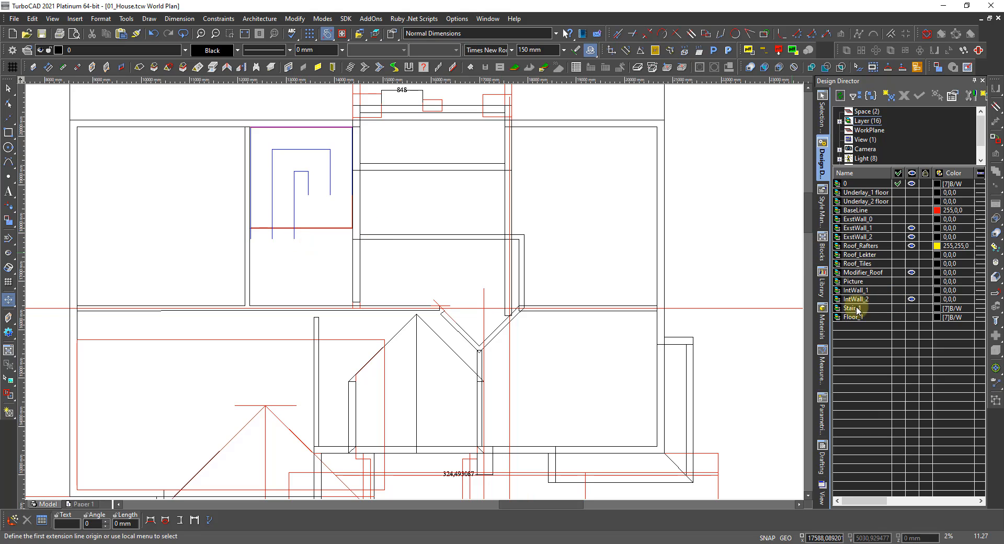
click(910, 309)
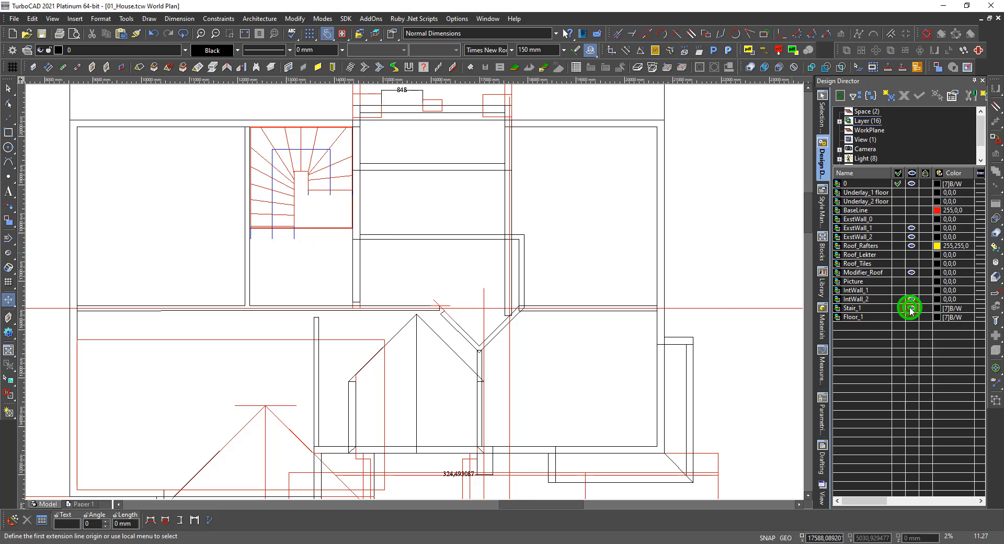
Select the staircase in the plan, examine its extent relative to the surrounding interior walls, and clear the selection
scroll(255, 209, up, 3)
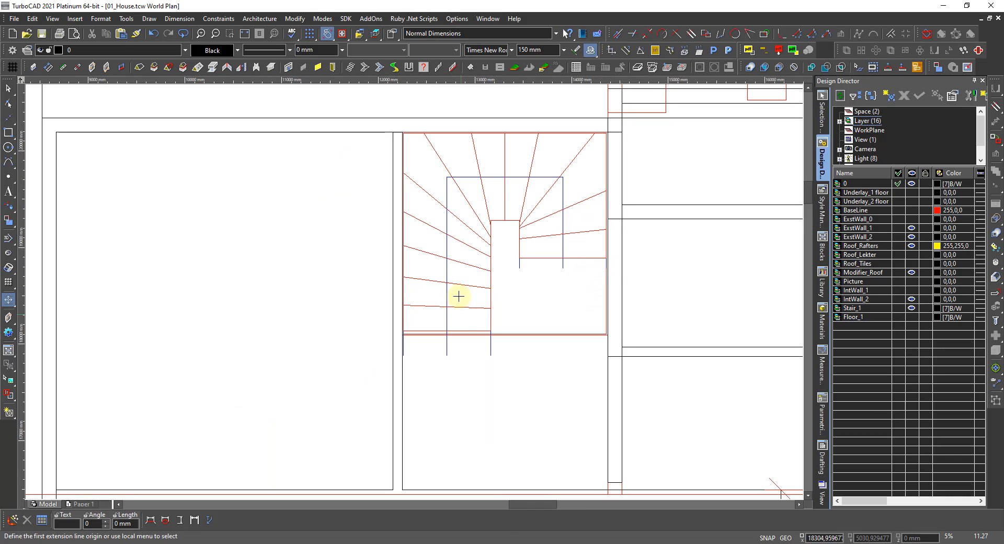
scroll(478, 333, up, 4)
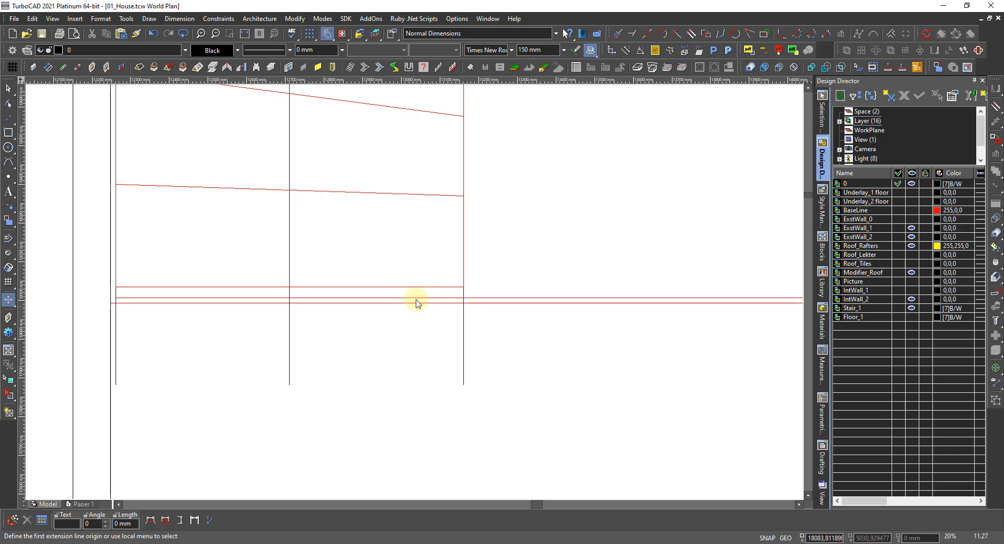
key(Escape)
click(418, 287)
scroll(440, 313, down, 3)
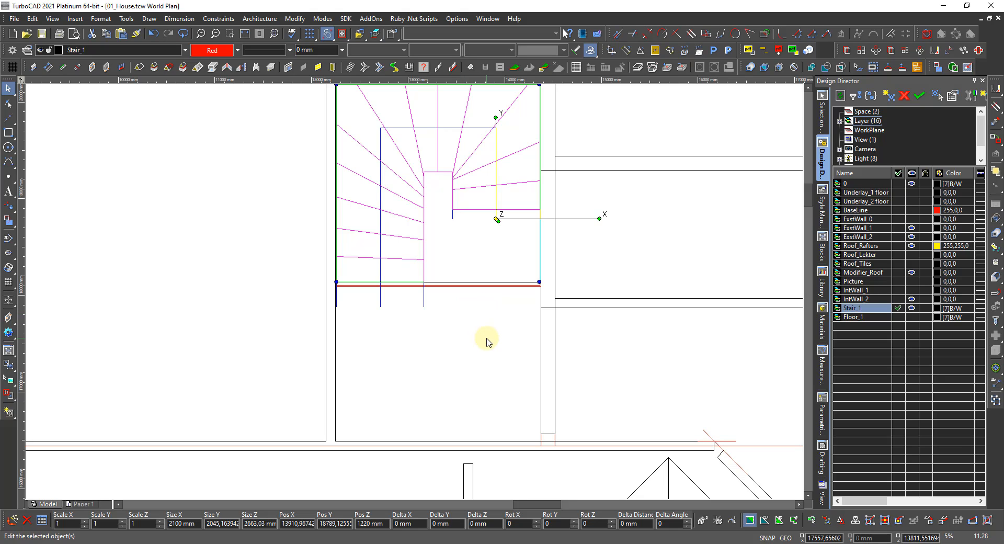
scroll(486, 341, down, 2)
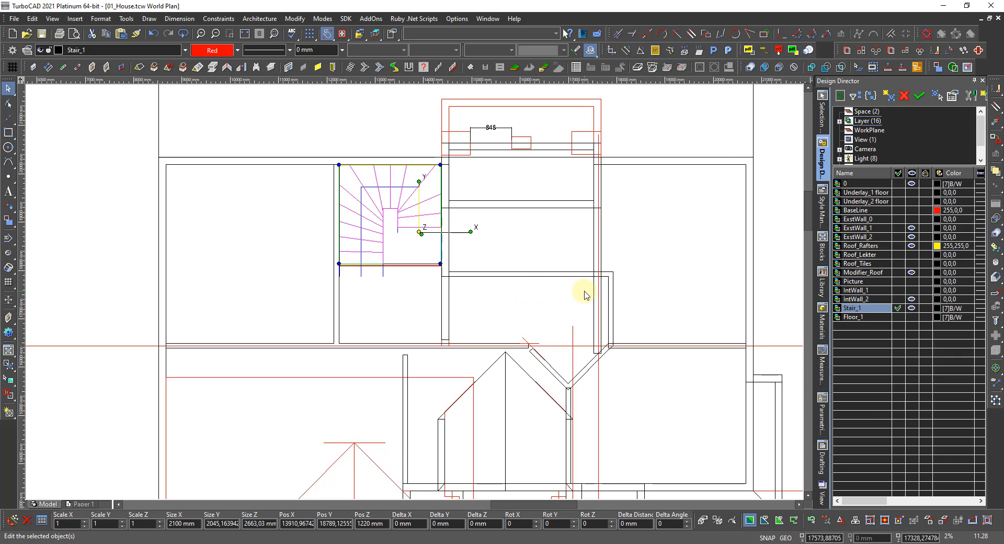
scroll(583, 291, up, 2)
right_click(396, 310)
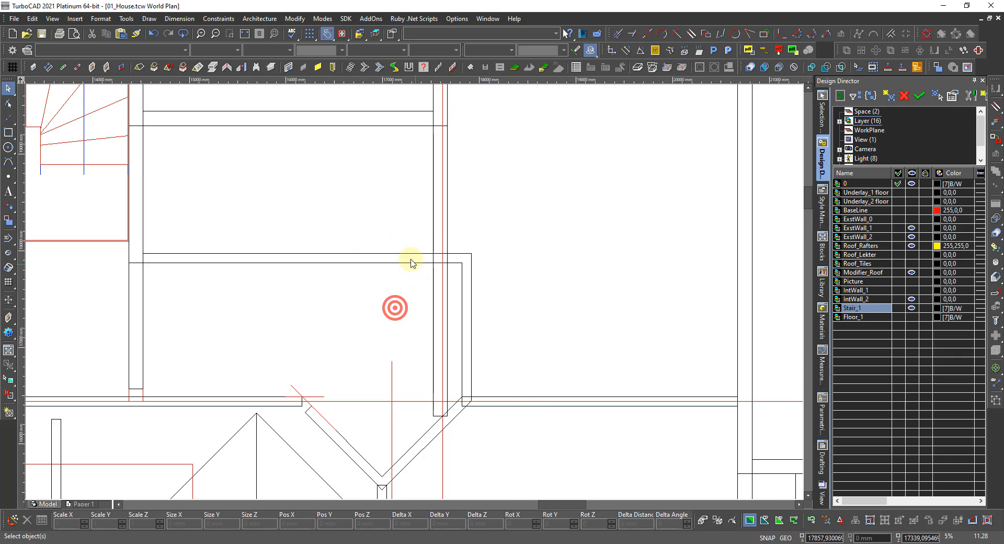
right_click(400, 289)
click(403, 207)
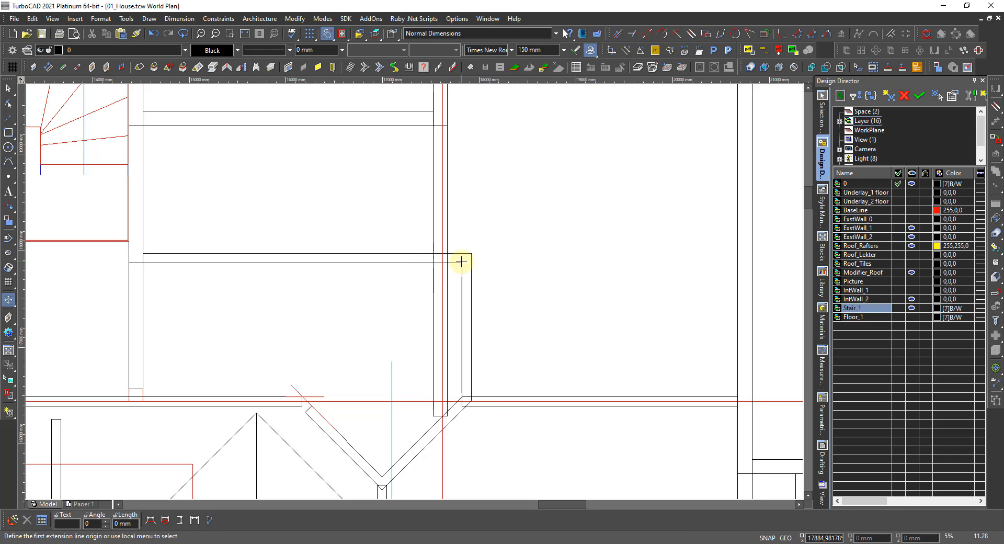
click(461, 262)
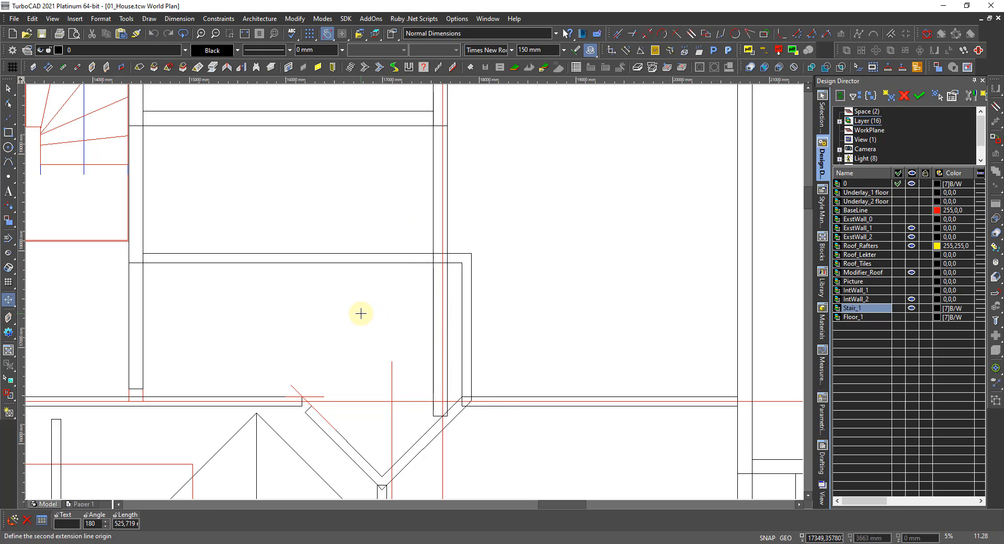
key(Escape)
right_click(379, 306)
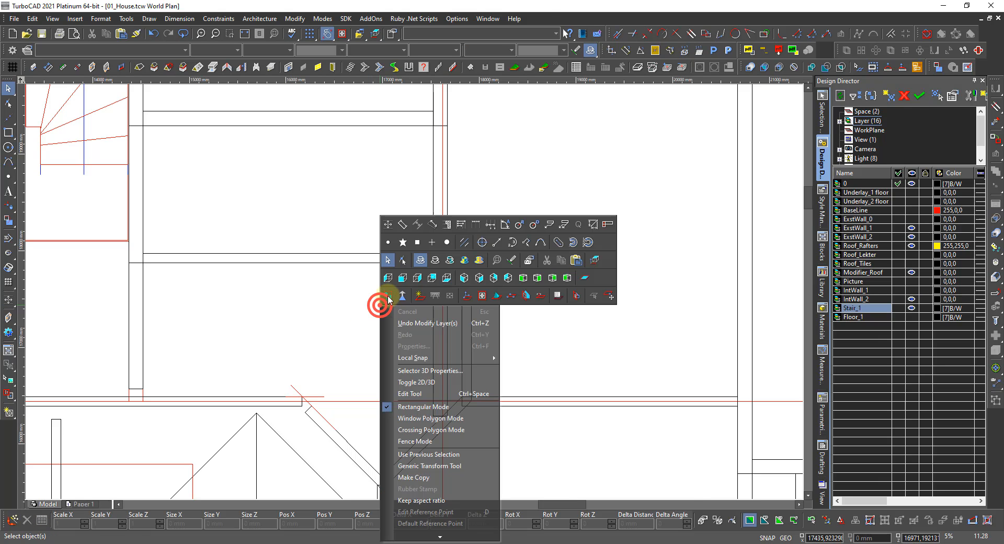
click(448, 289)
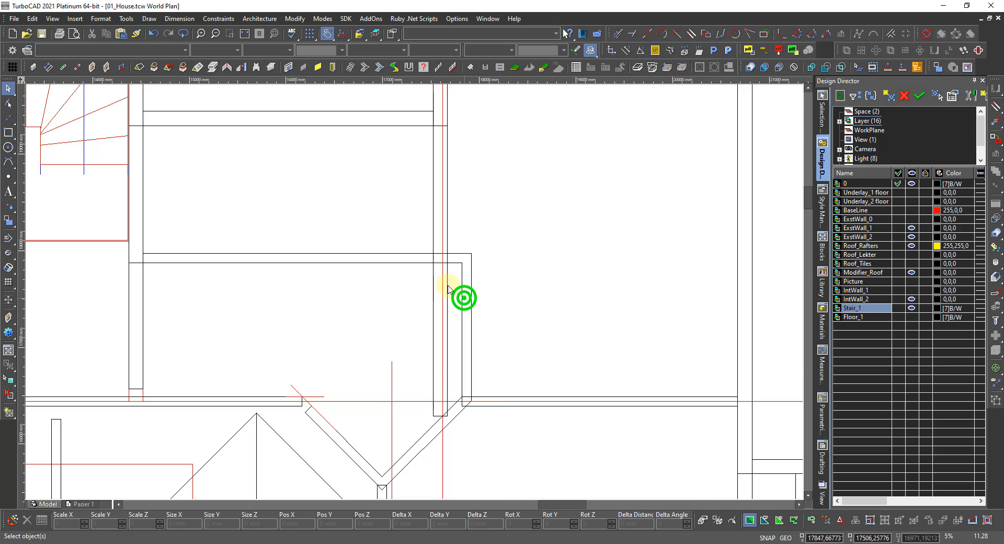
Dimension the vertical distance in plan from the inner corner of the L-shaped interior walls to the parallel wall below
right_click(457, 252)
click(467, 178)
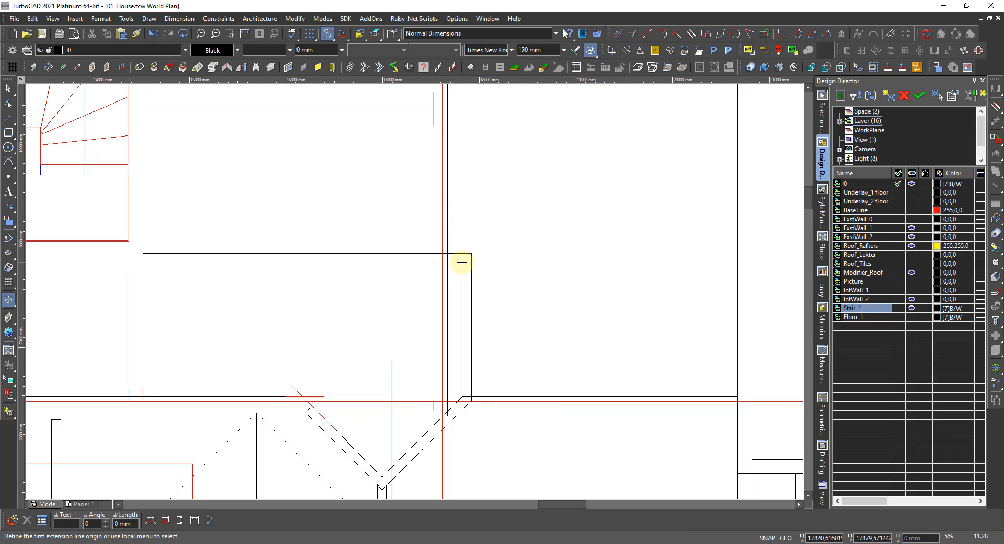
click(462, 262)
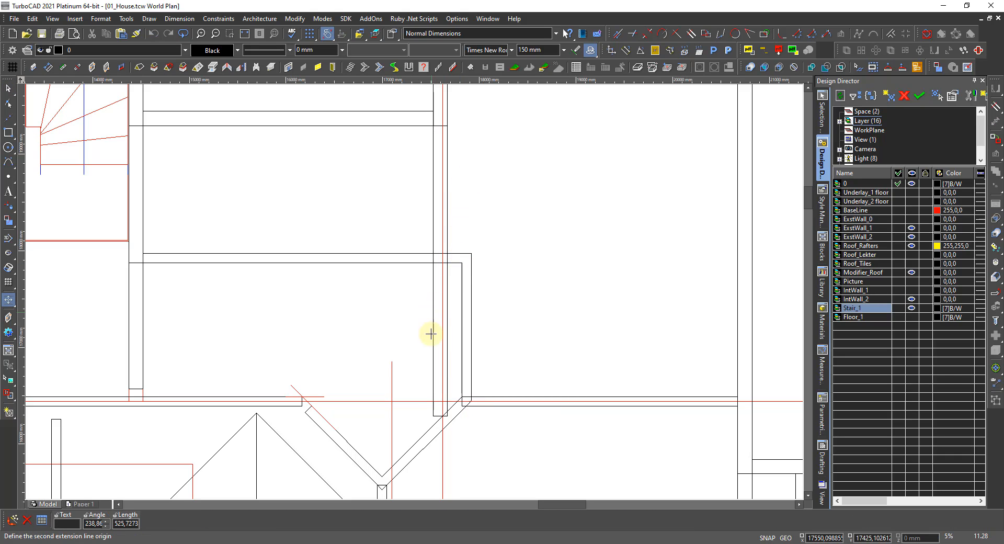
click(462, 396)
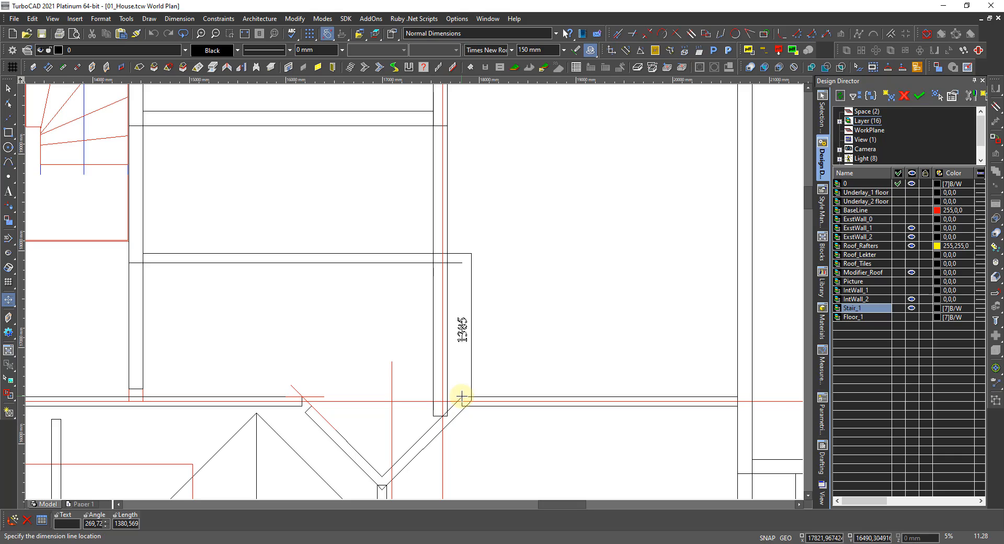
click(491, 393)
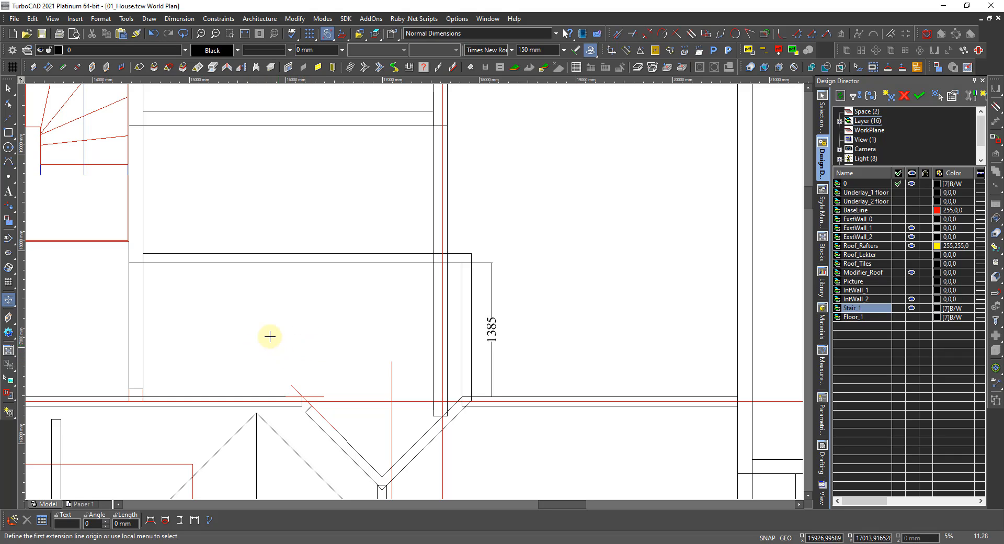
key(Escape)
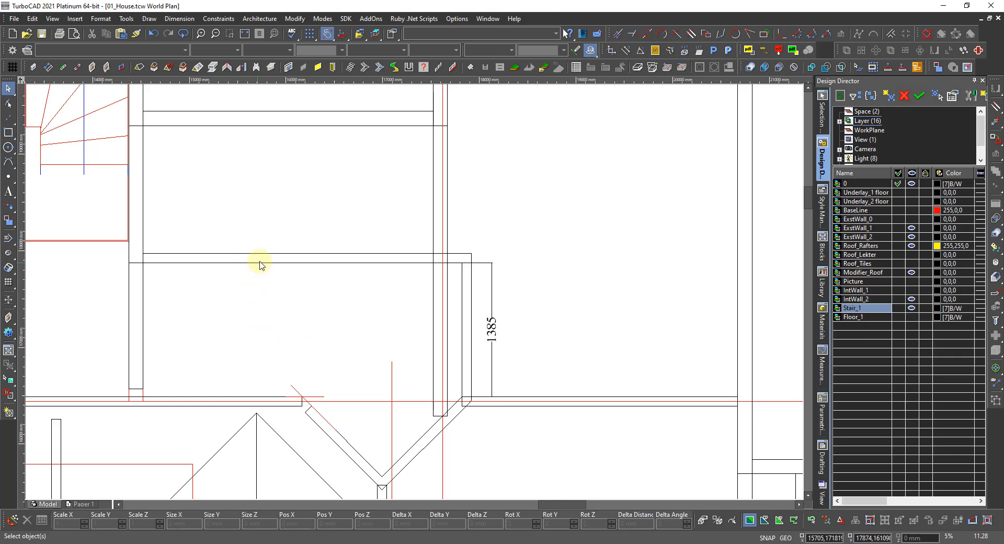
Move the horizontal IntWall_2 wall of the L-shaped corner by -200 mm in Y and clear the selection
click(260, 261)
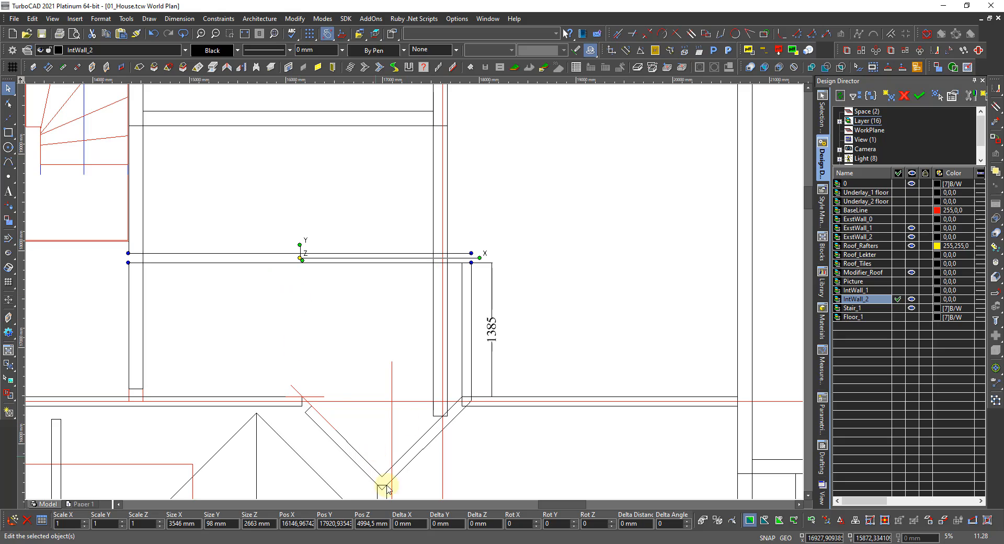
click(450, 523)
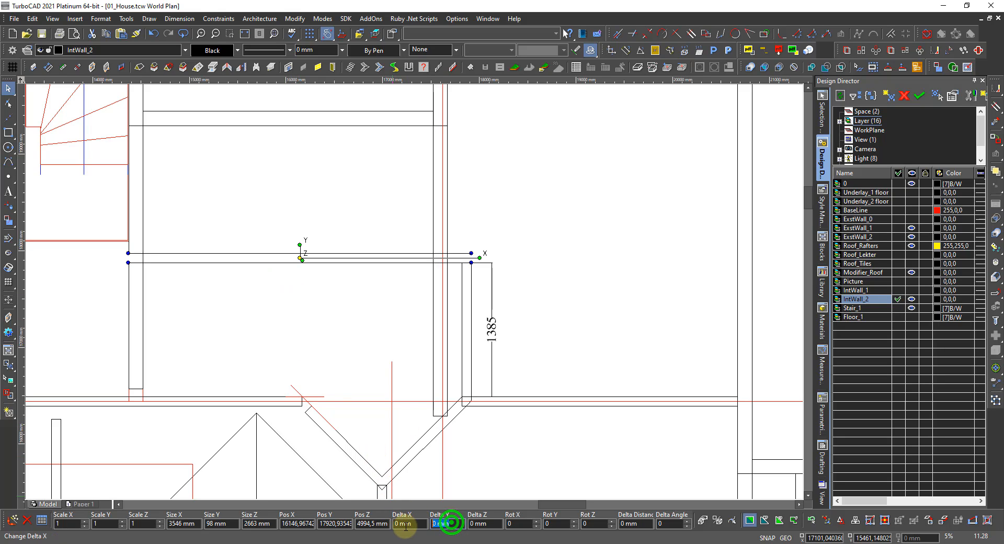
text(-200)
key(Return)
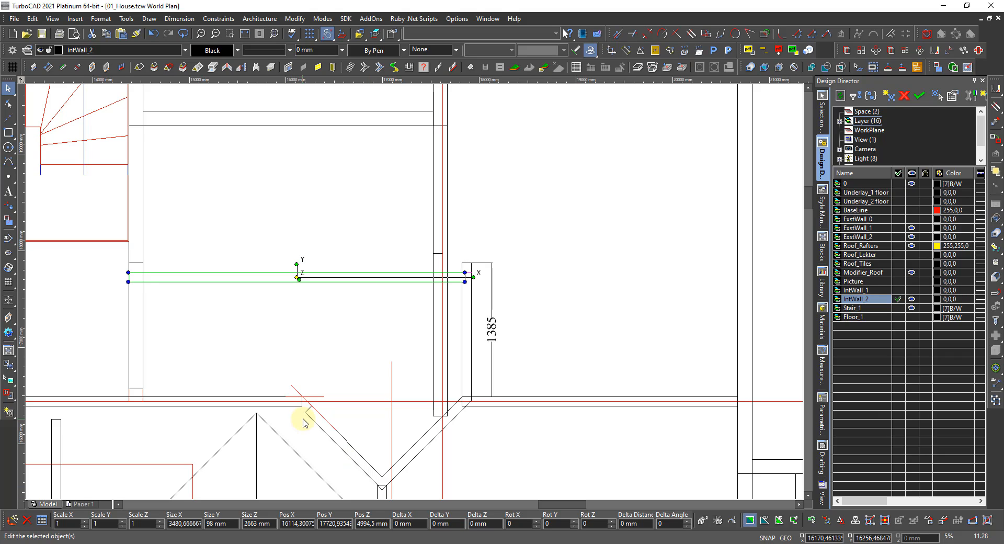
click(59, 295)
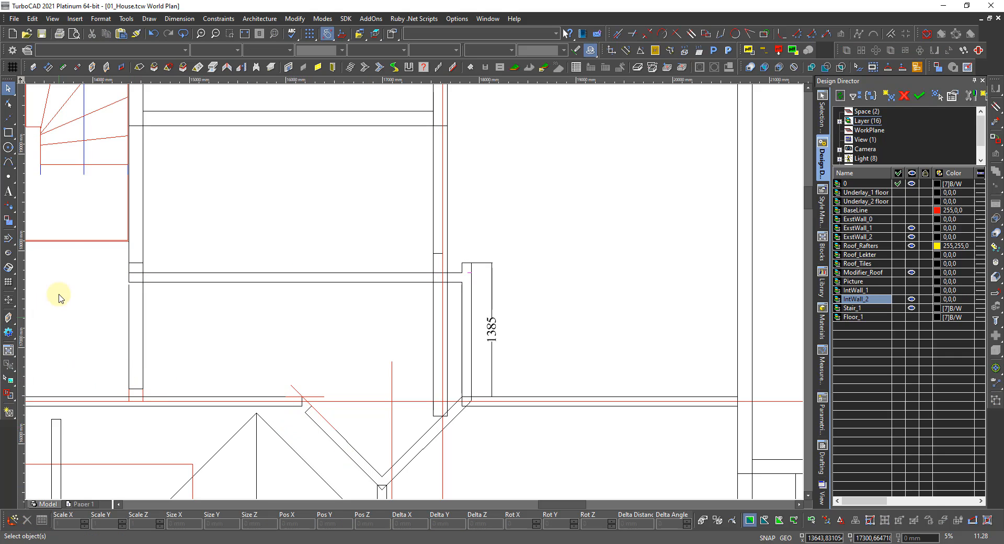
Extend the 148 mm thick interior wall beside the stair down to the lower face of the moved wall
scroll(124, 244, up, 2)
click(468, 364)
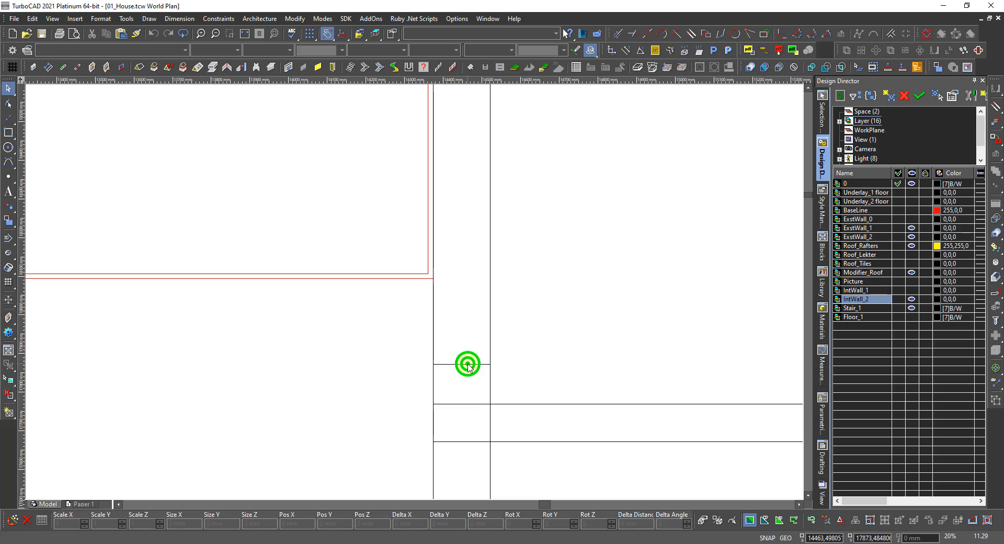
click(468, 442)
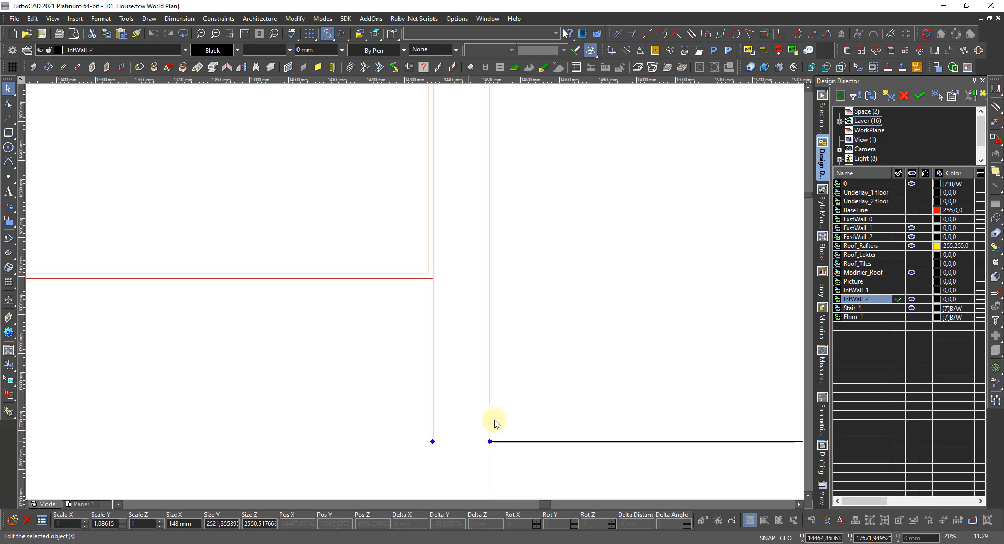
Extend the 98 mm thick vertical wall near the moved wall's far end down to the moved wall's upper face
scroll(497, 422, down, 2)
scroll(702, 272, up, 1)
scroll(416, 293, up, 2)
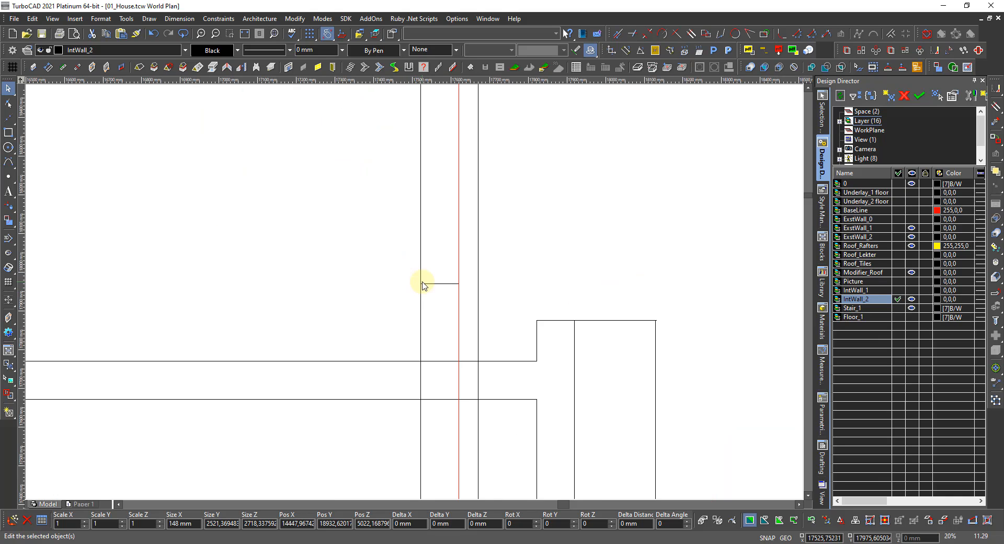
click(441, 285)
click(442, 282)
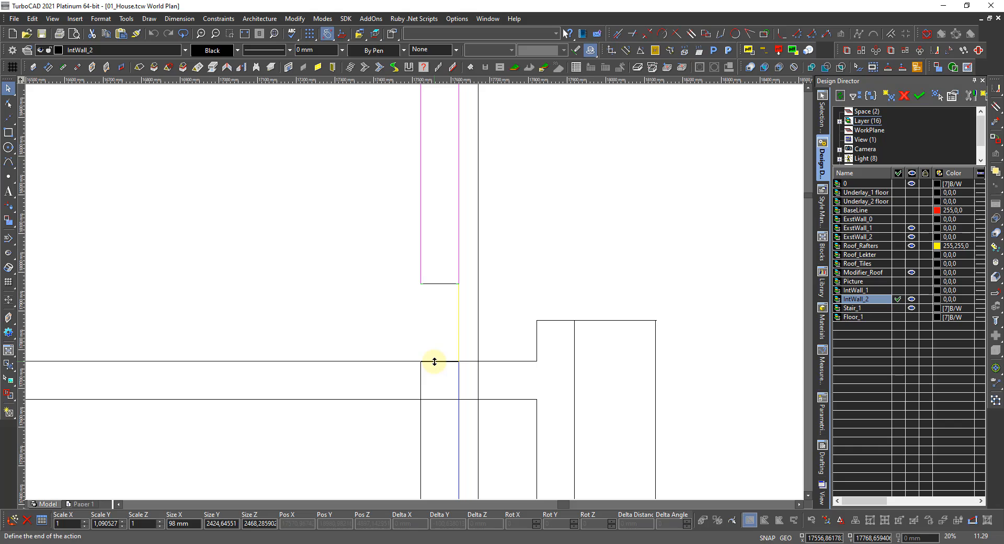
click(435, 361)
Shorten the short vertical wall of the L-shaped corner down to the upper face of the moved horizontal wall
click(555, 320)
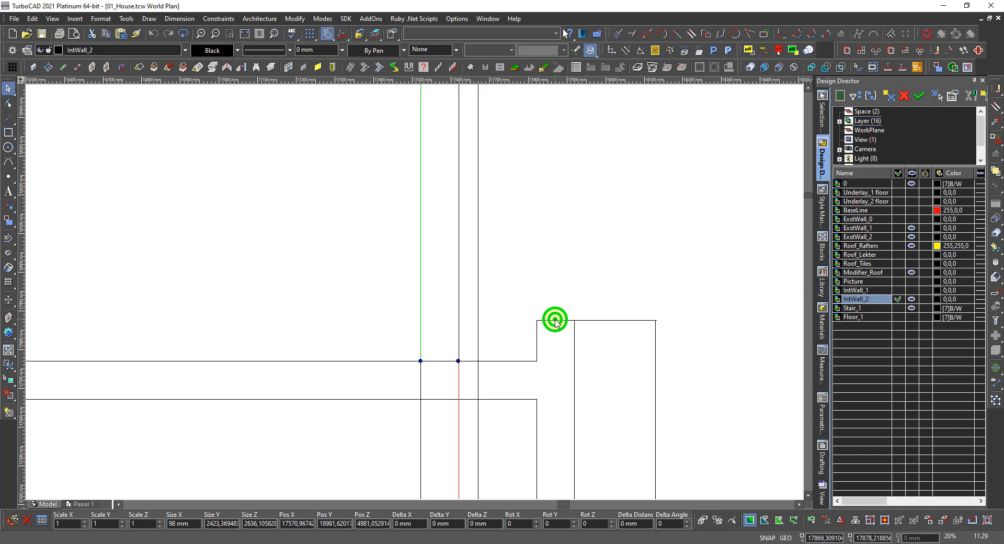
click(584, 326)
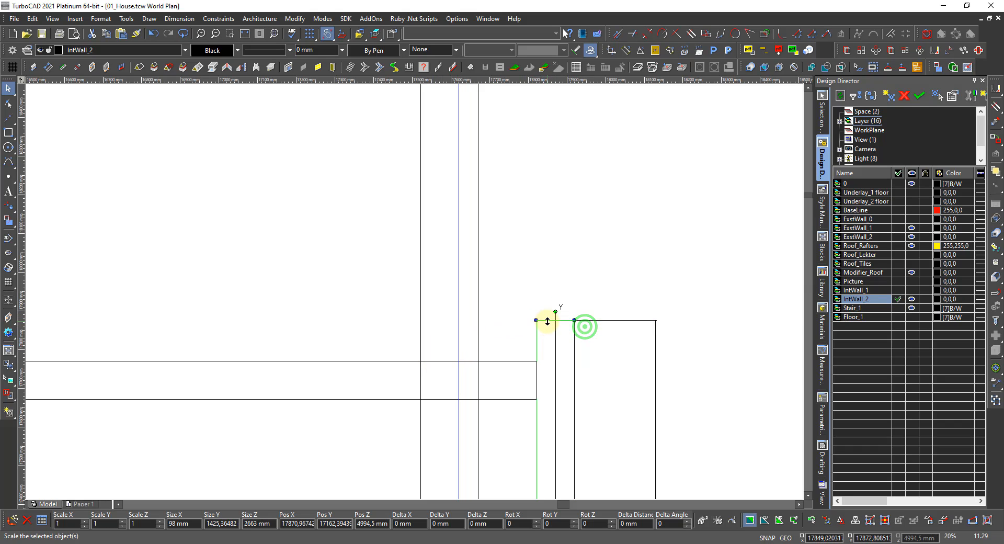
click(547, 322)
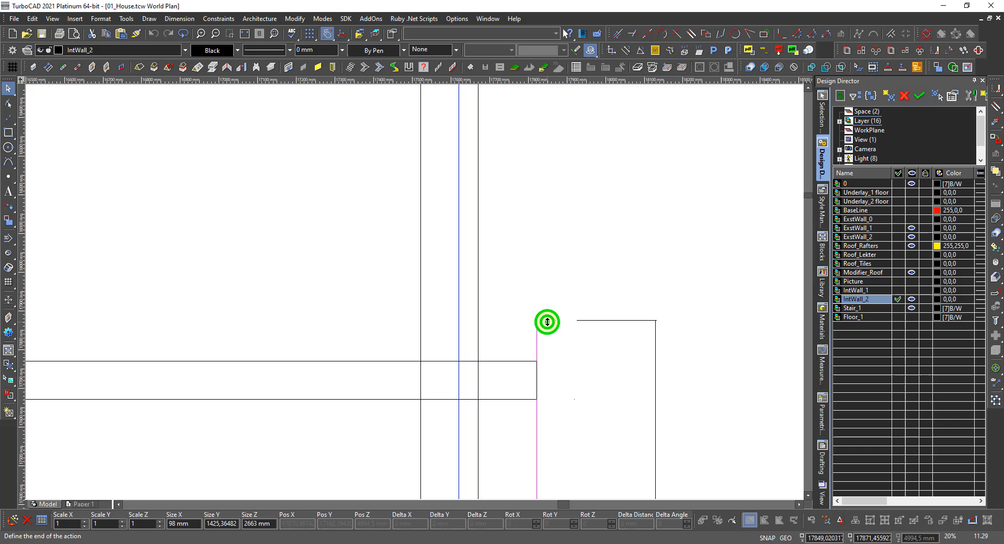
click(536, 362)
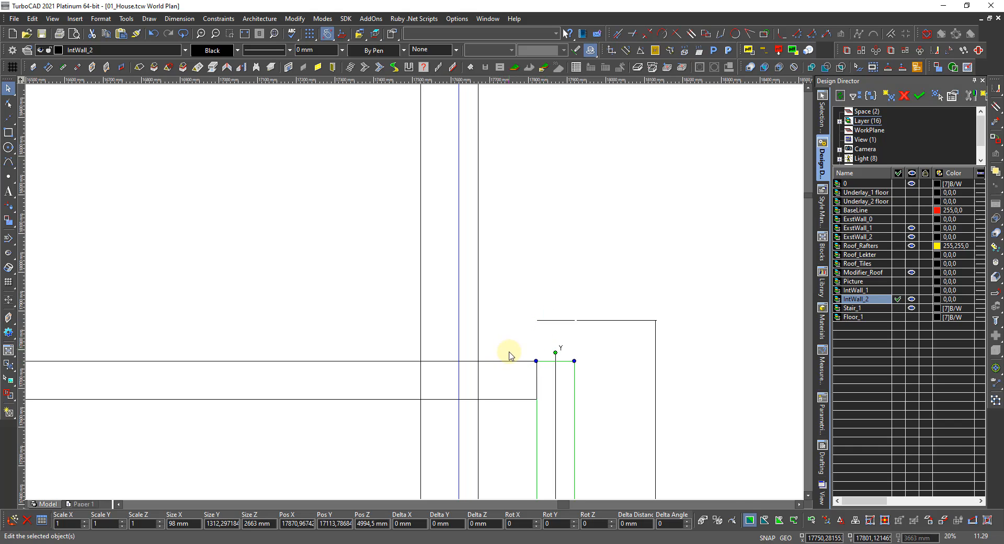
Scale the vertical dimension beside the L-shaped corner down to the horizontal wall's upper face
click(574, 335)
click(572, 319)
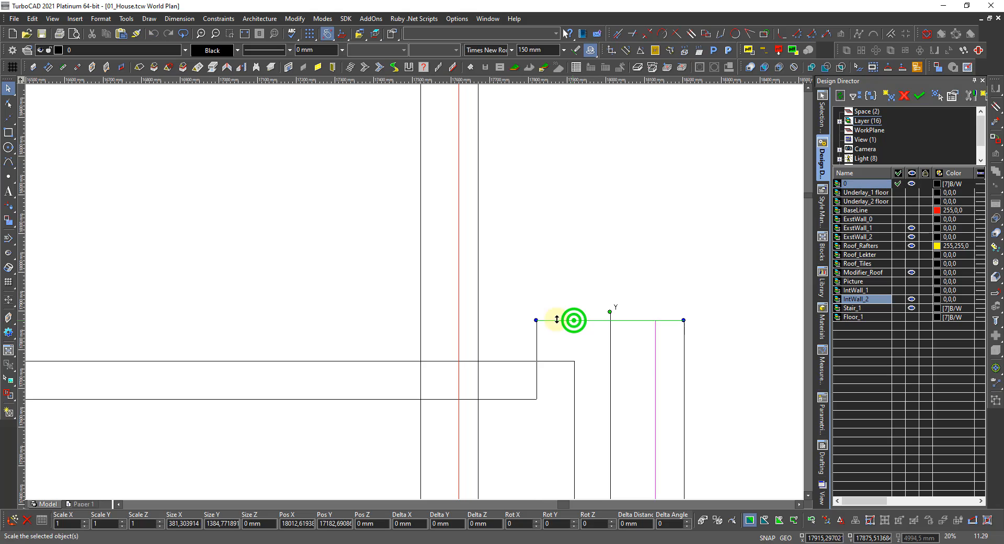
click(552, 320)
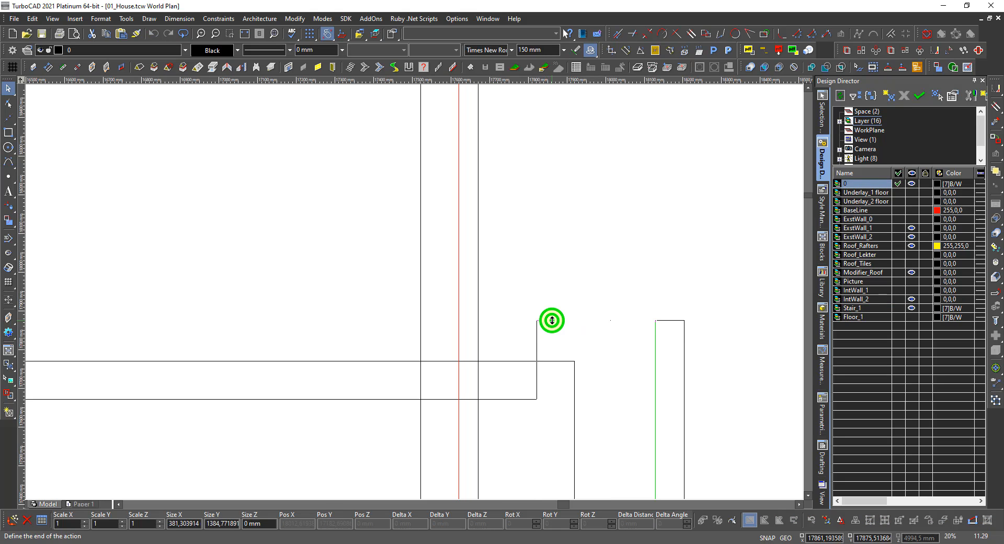
click(550, 361)
scroll(549, 360, down, 3)
scroll(421, 347, up, 2)
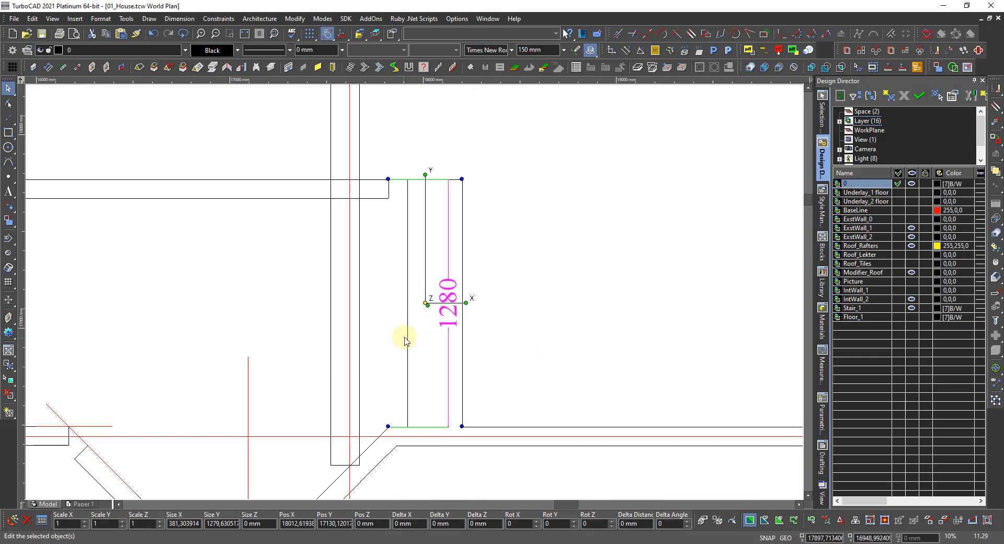
scroll(366, 290, down, 4)
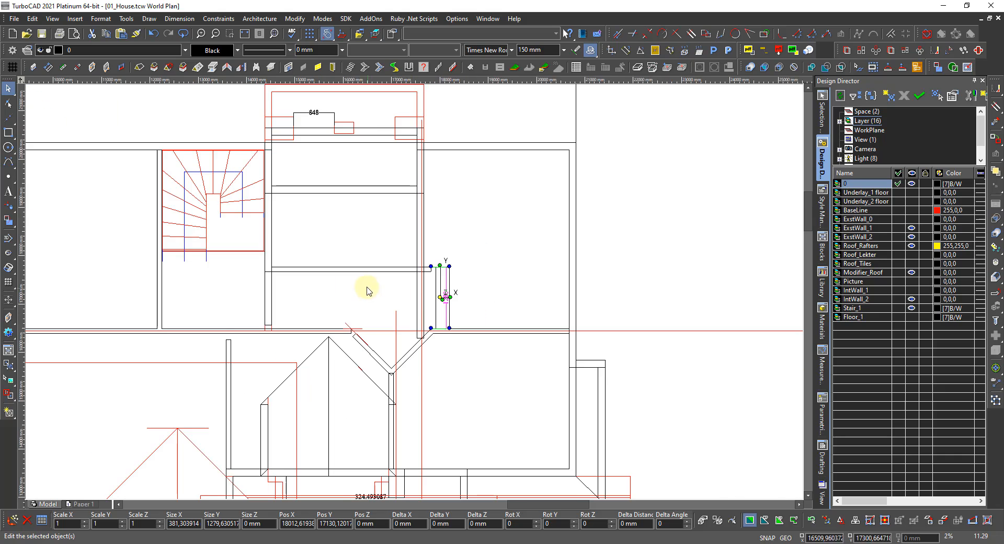
scroll(353, 293, up, 2)
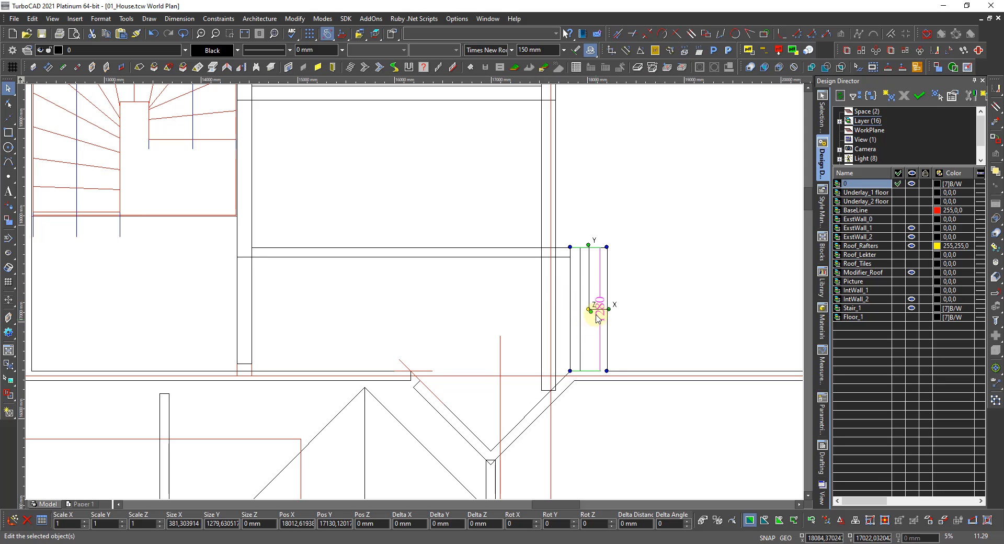
Edit the vertical dimension so its upper origin point snaps to the inner corner of the L-shaped walls
key(Escape)
right_click(586, 272)
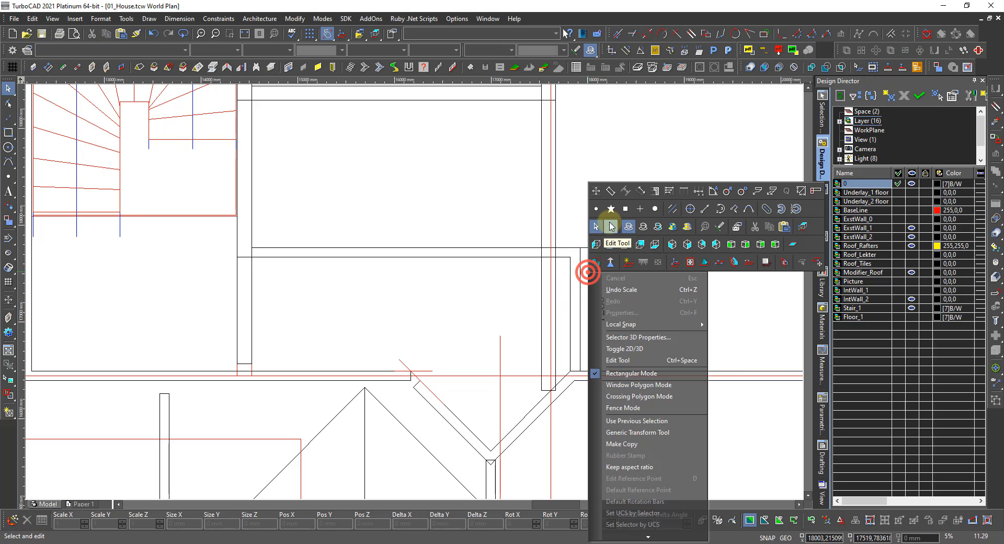
click(611, 225)
click(589, 248)
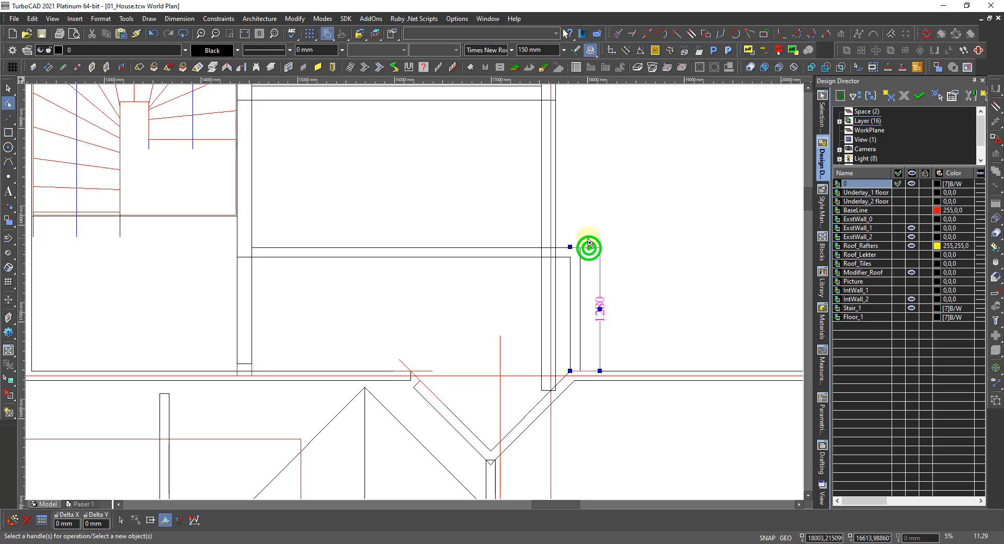
click(570, 247)
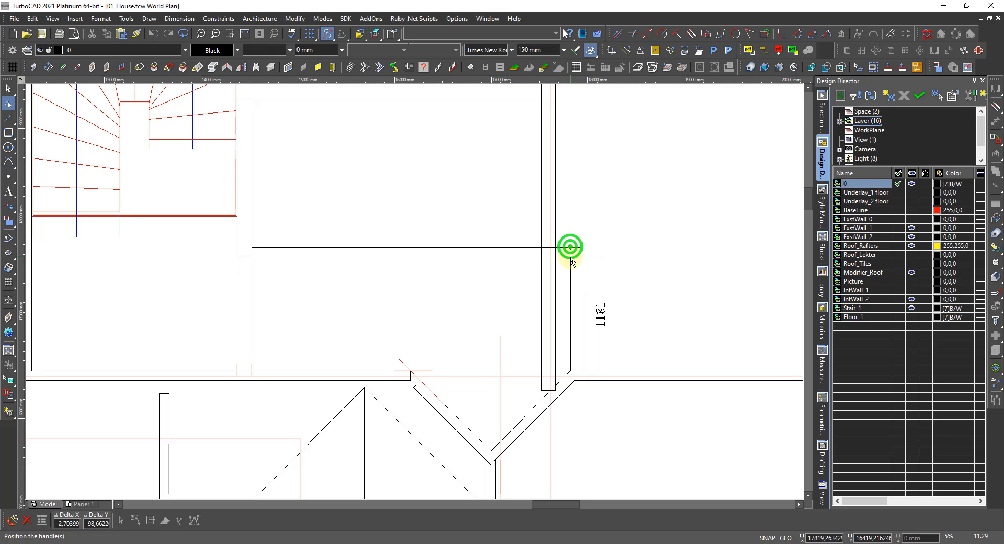
click(571, 257)
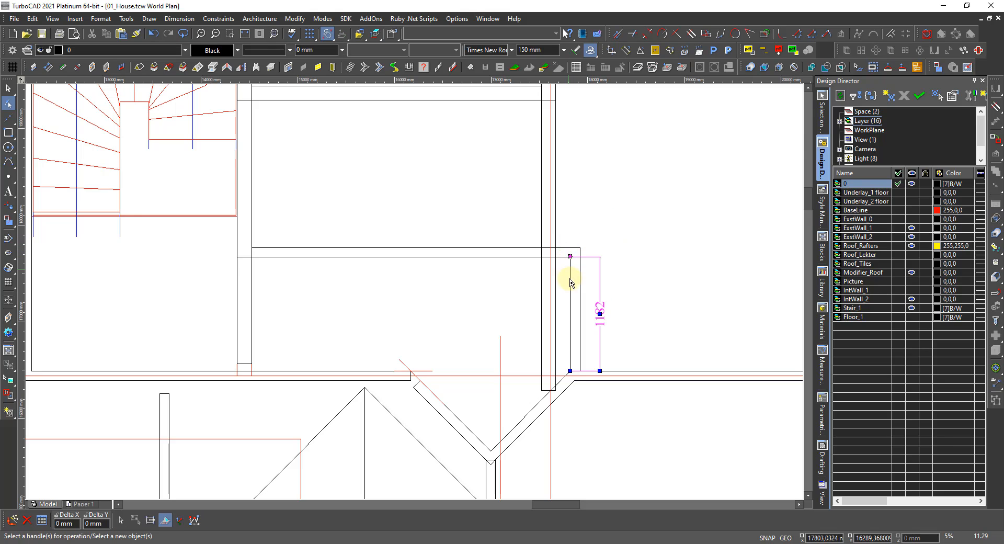
scroll(612, 327, up, 2)
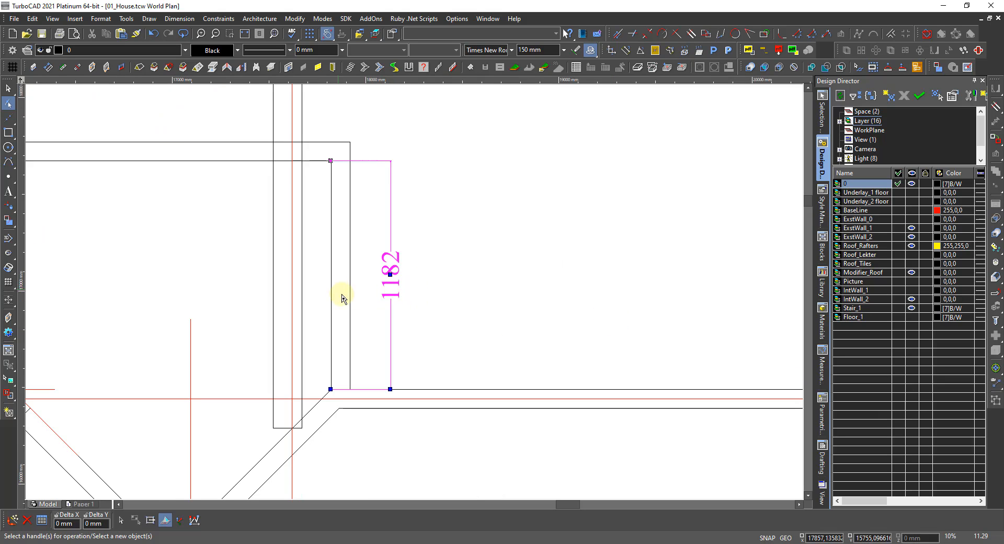
scroll(222, 291, down, 3)
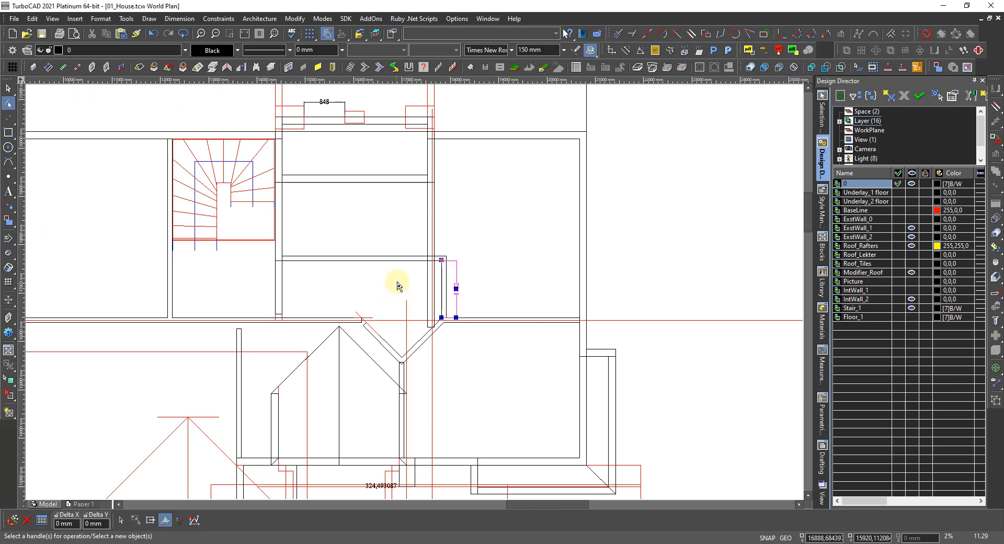
scroll(396, 285, up, 2)
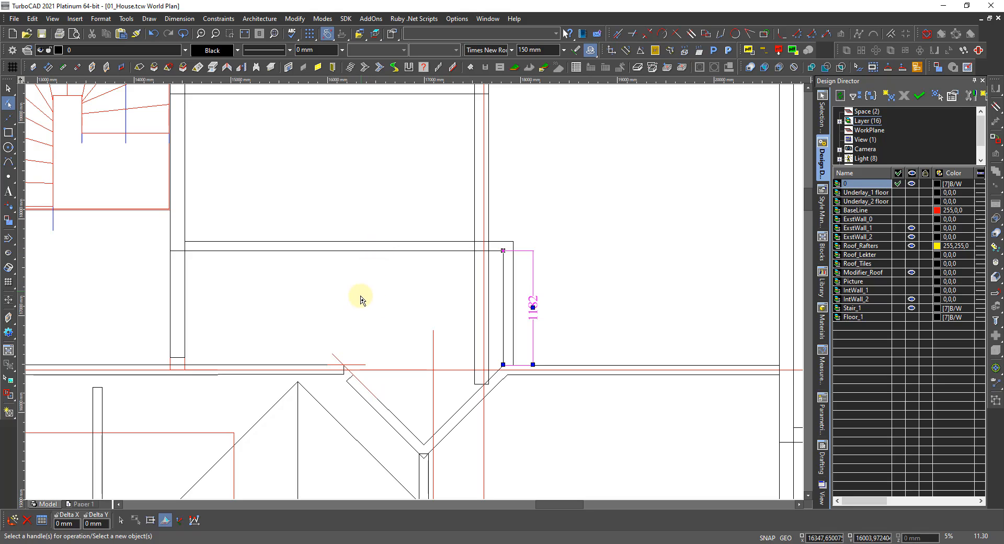
key(Escape)
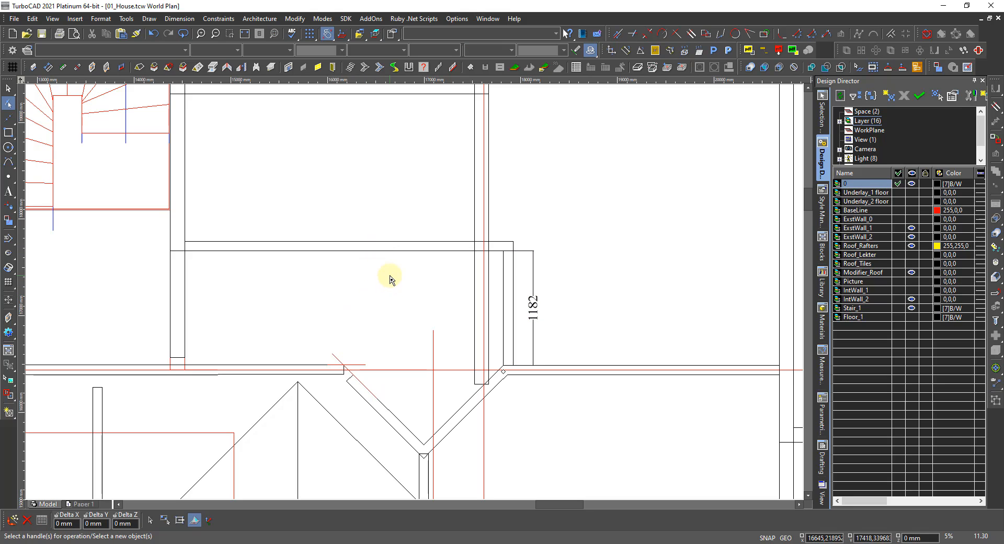
Move the horizontal IntWall_2 wall of the L-shaped corner by -82 mm in Y and clear the selection
click(379, 251)
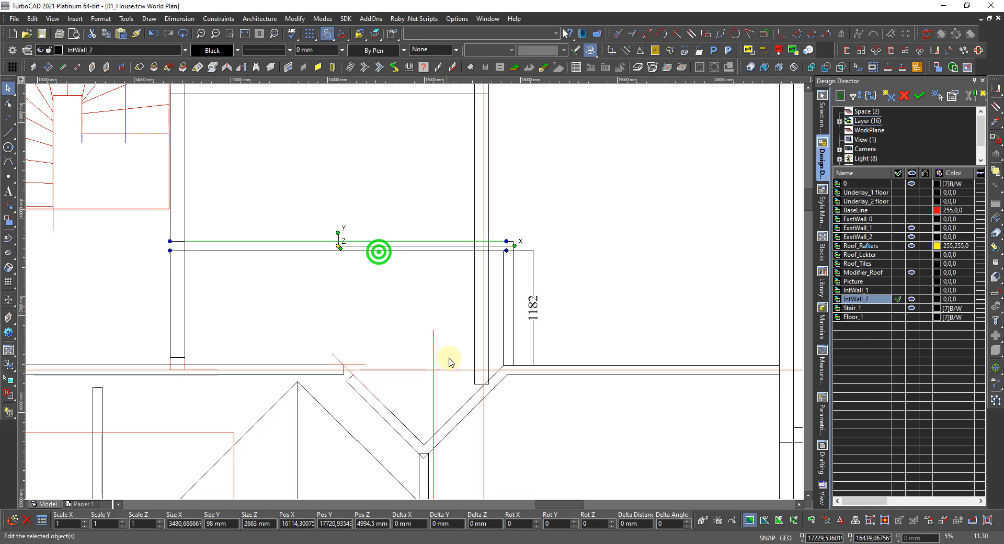
click(460, 522)
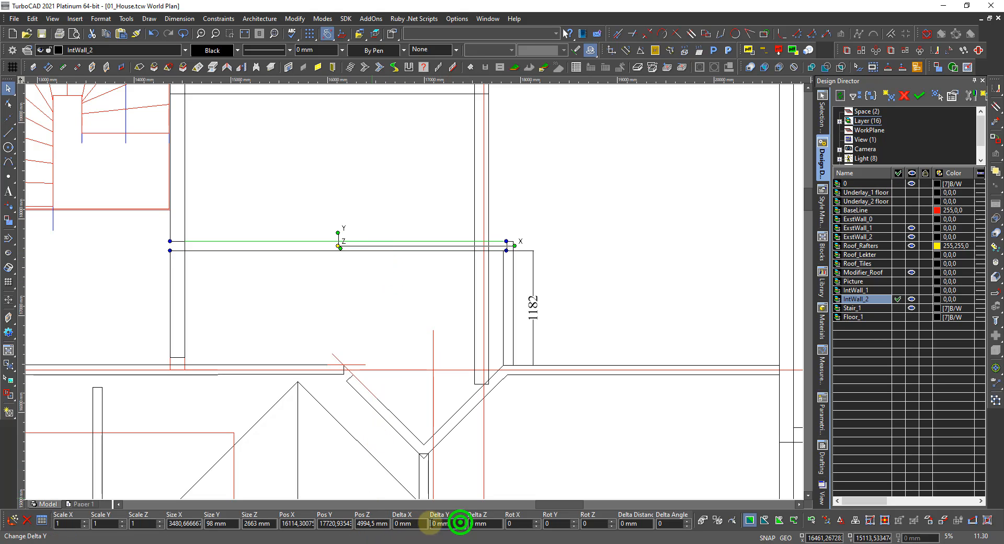
text(-)
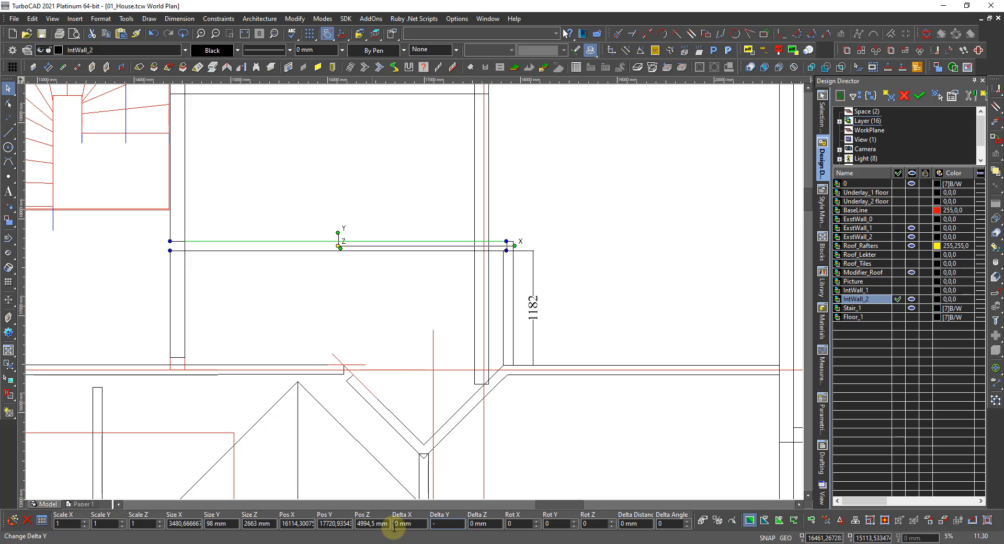
text(82)
key(Return)
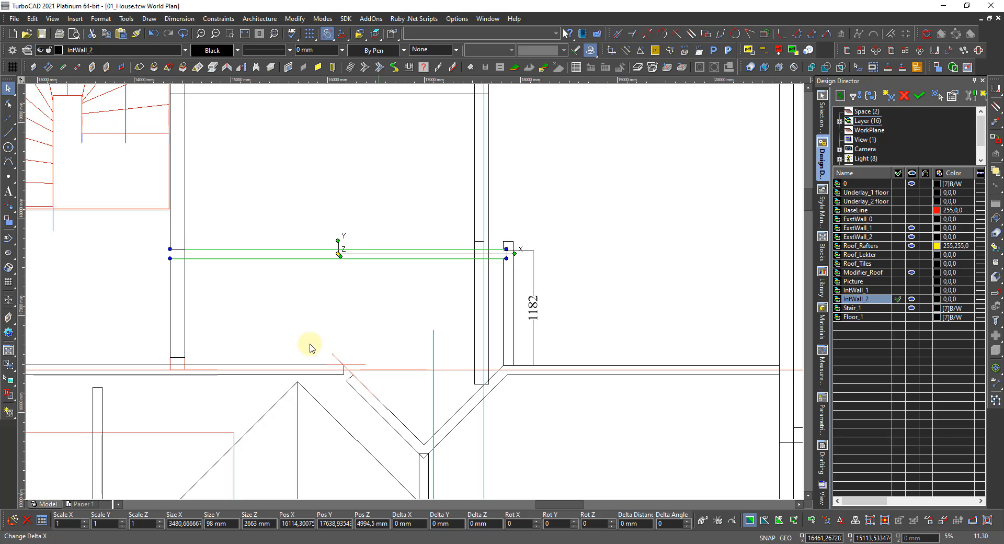
click(142, 248)
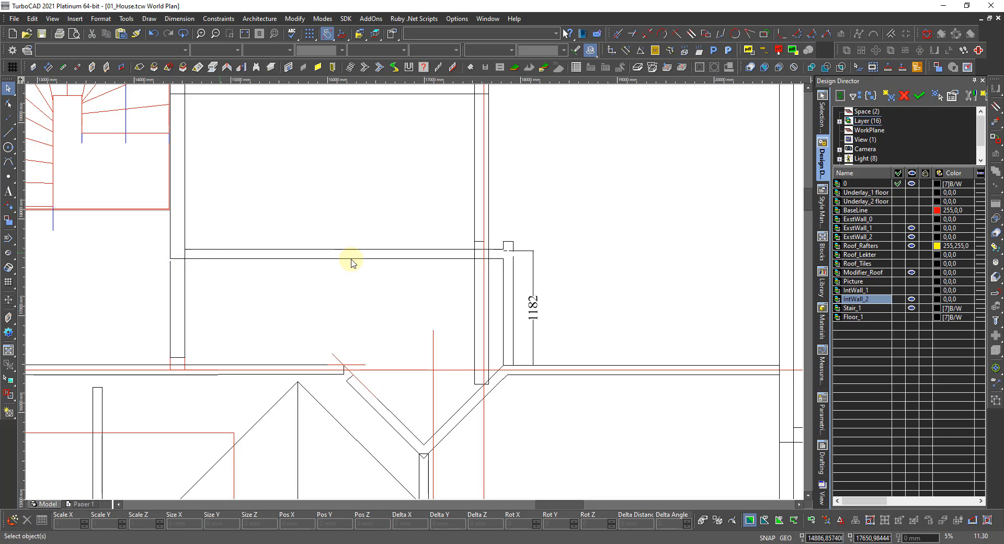
Extend the long 98 mm thick vertical wall down to the shifted horizontal wall's upper face
scroll(477, 240, up, 2)
click(413, 309)
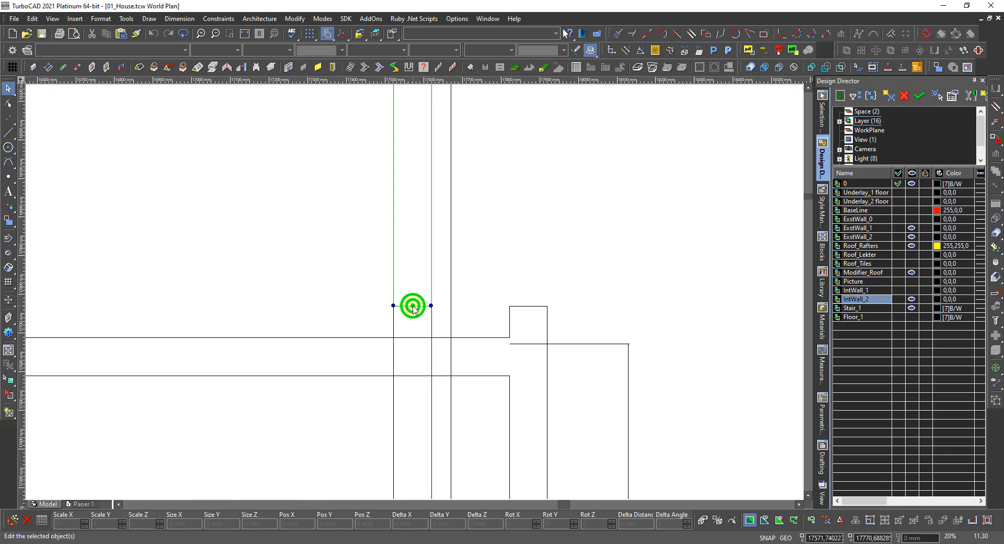
drag(414, 305, 415, 342)
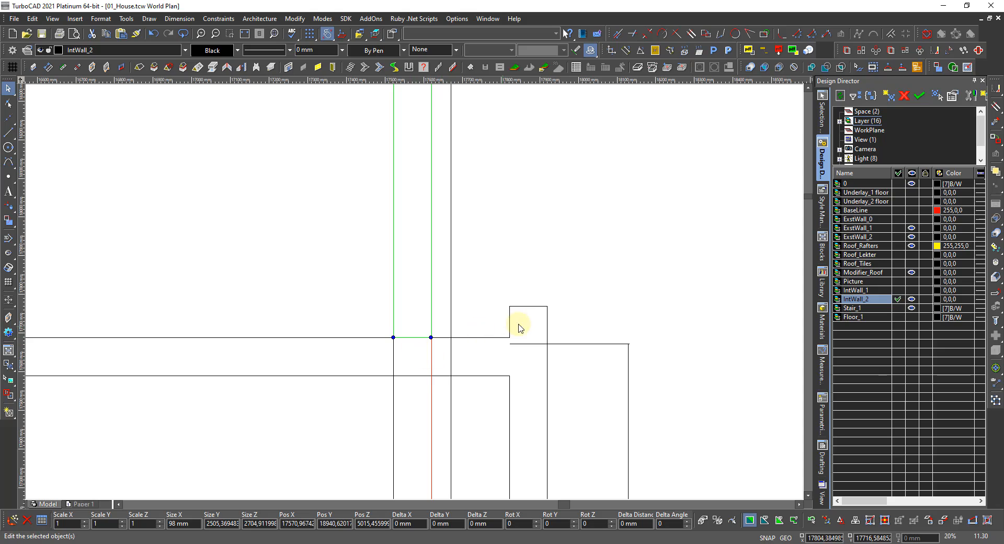
Shorten the L-shaped corner's vertical wall to the shifted horizontal wall's upper face and clear the selection
click(522, 311)
click(511, 306)
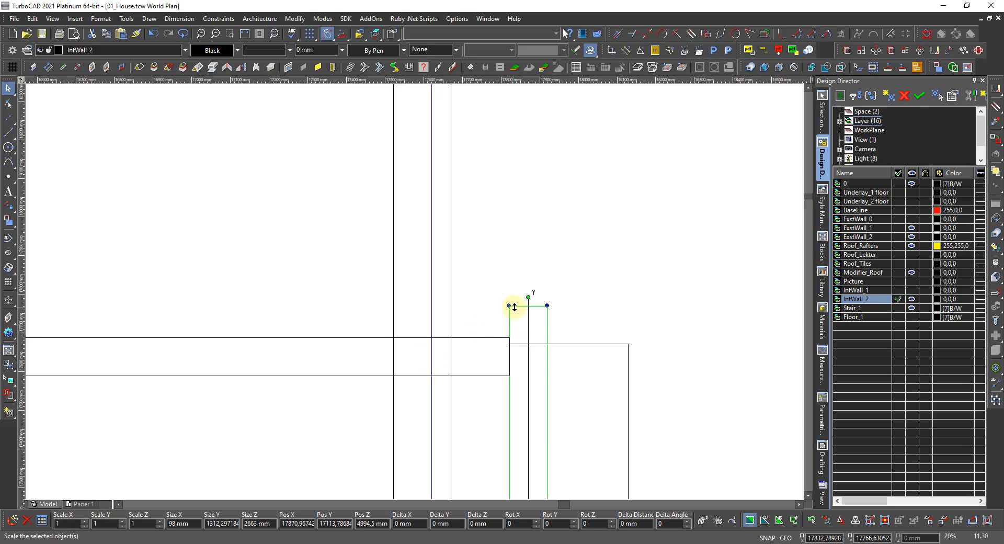
click(509, 336)
key(Escape)
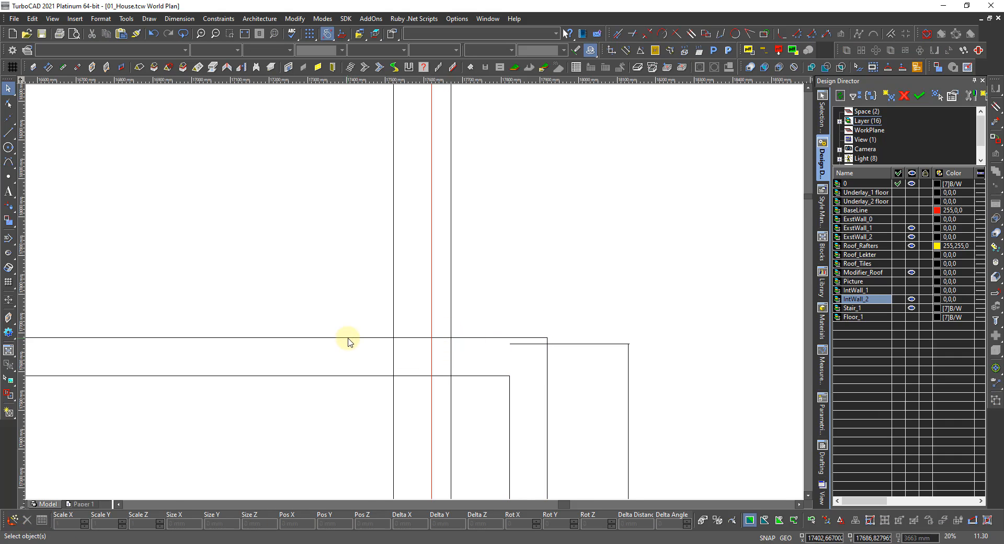
Reattach the vertical dimension's upper origin point to the new inner corner of the L-shaped walls
scroll(348, 341, down, 4)
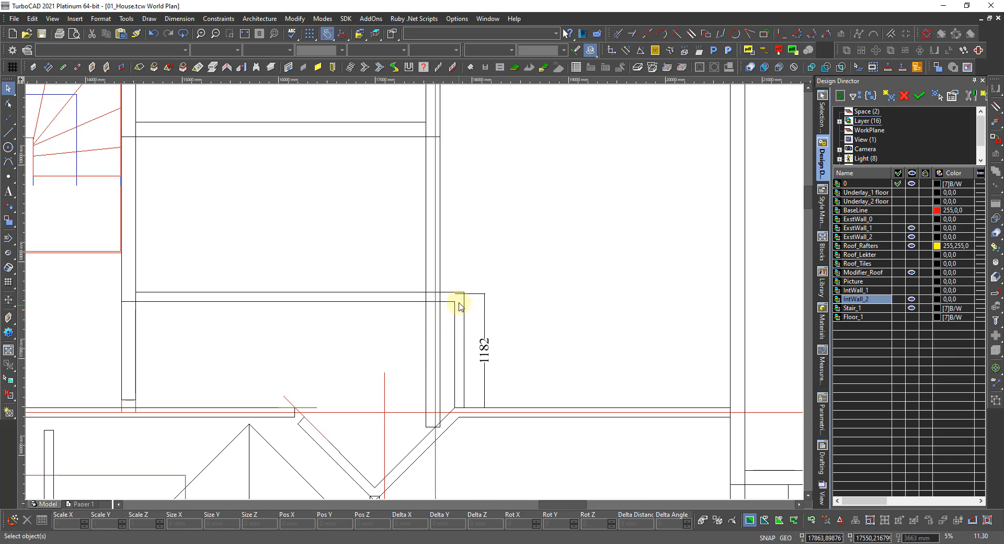
scroll(459, 297, up, 4)
right_click(435, 280)
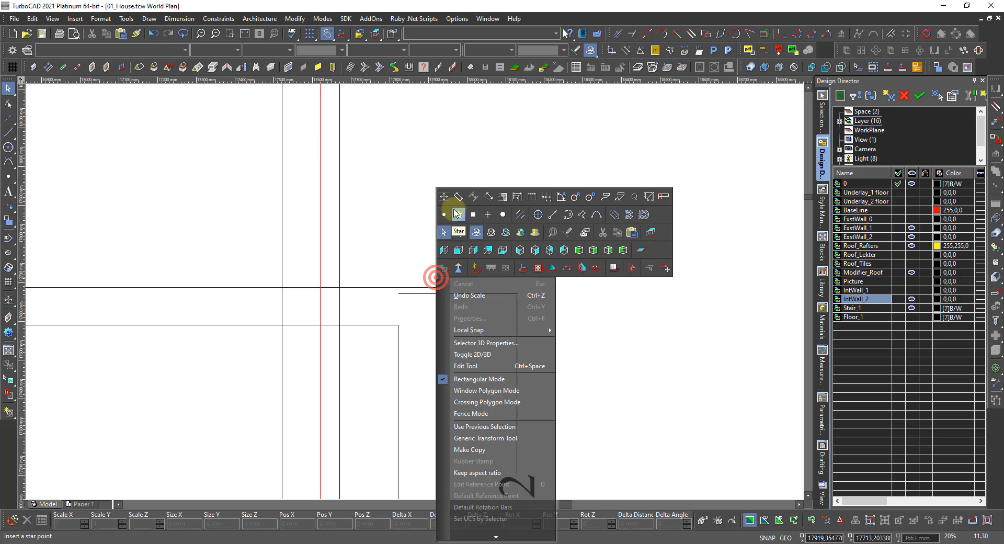
click(460, 231)
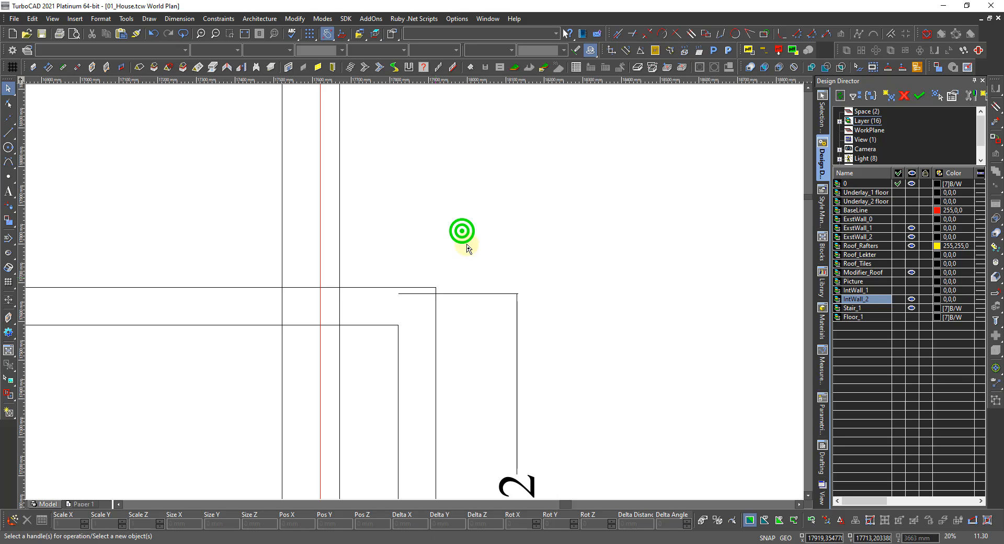
click(448, 294)
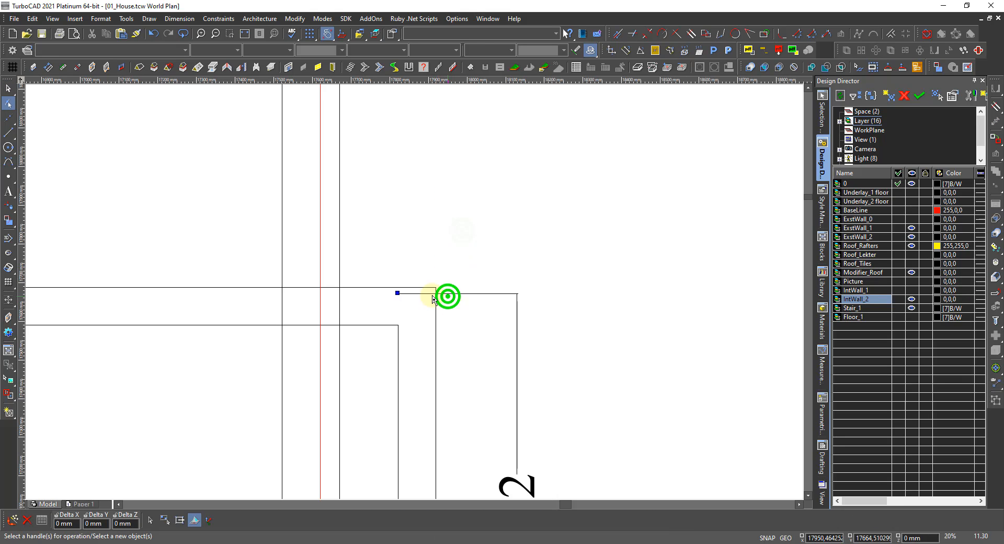
click(397, 293)
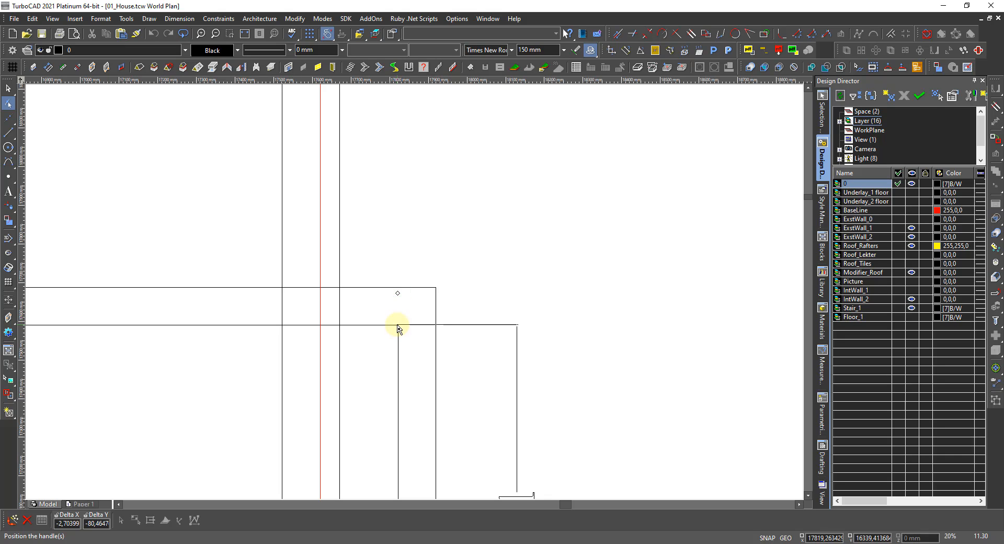
click(398, 326)
scroll(403, 308, down, 3)
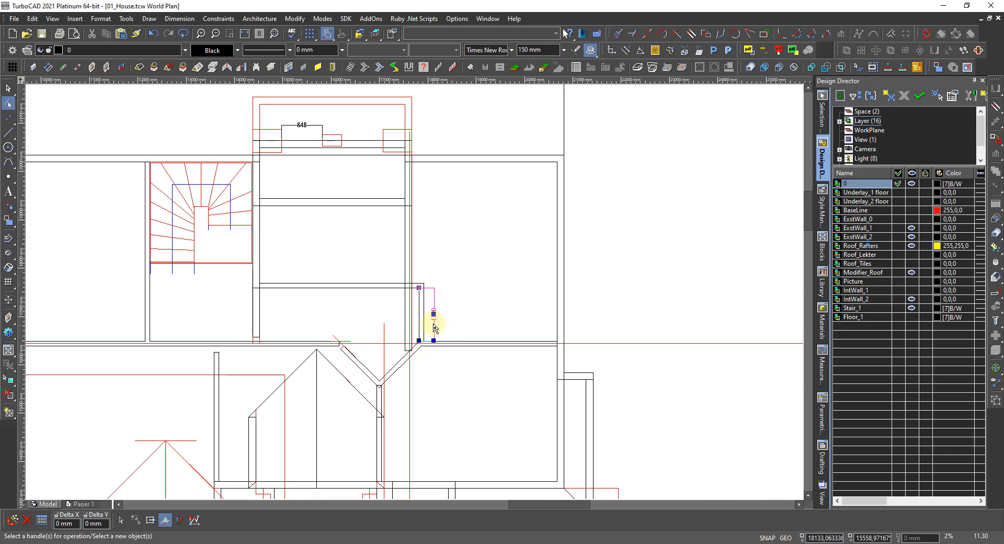
scroll(434, 327, up, 3)
scroll(399, 297, down, 3)
key(Escape)
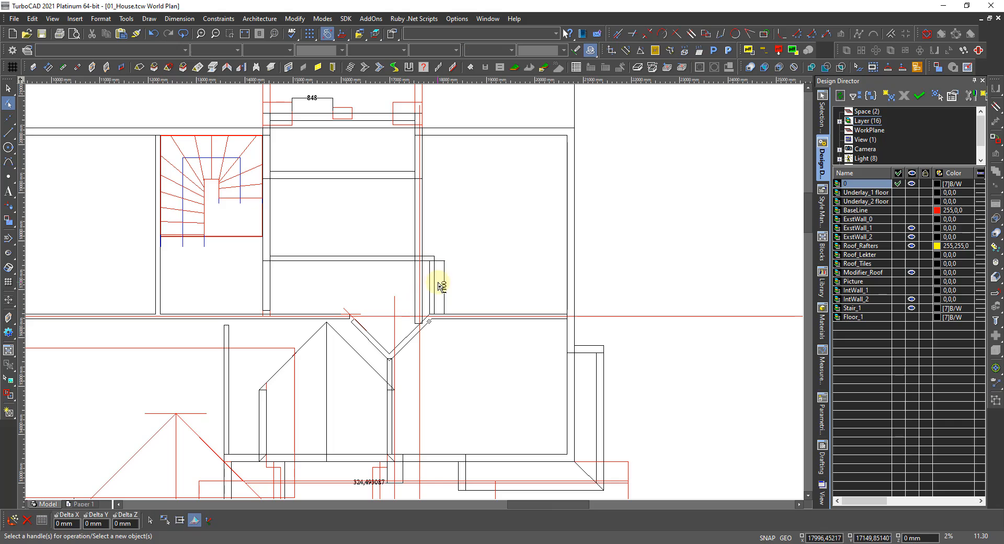
scroll(371, 287, down, 2)
scroll(371, 288, up, 4)
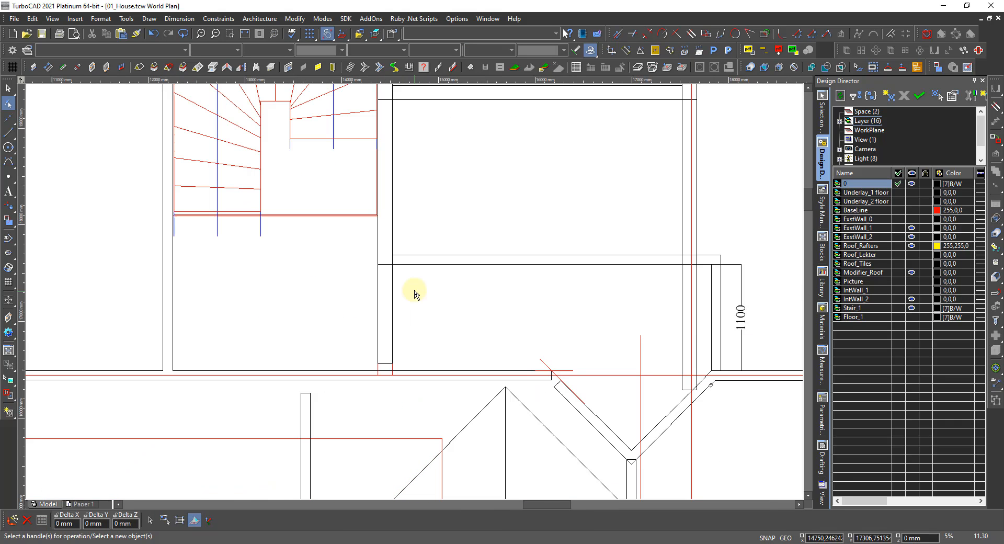
scroll(456, 296, down, 2)
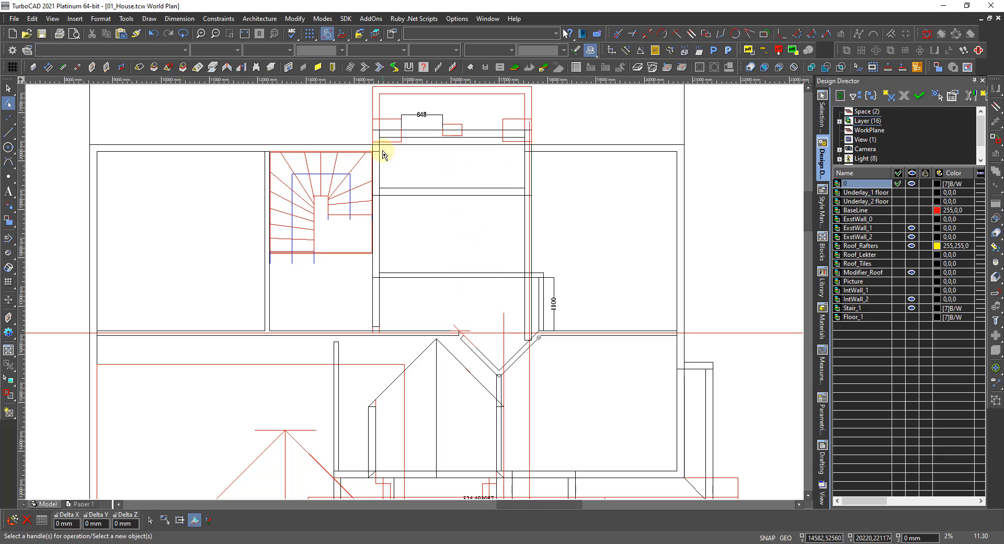
In a south-east dimetric view, delete the stray red rectangle and its two dimensions floating beside the house
scroll(382, 153, up, 5)
scroll(434, 305, down, 6)
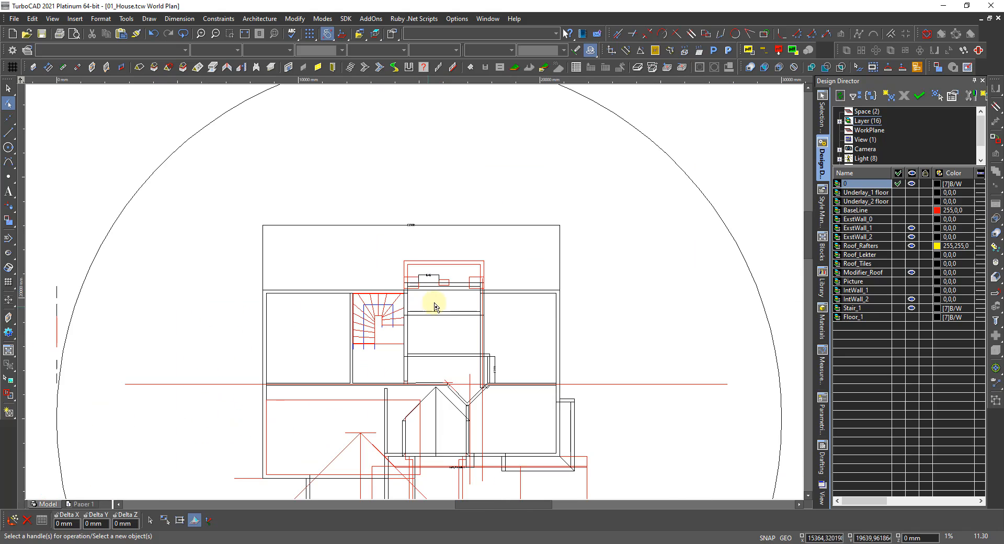
right_click(438, 318)
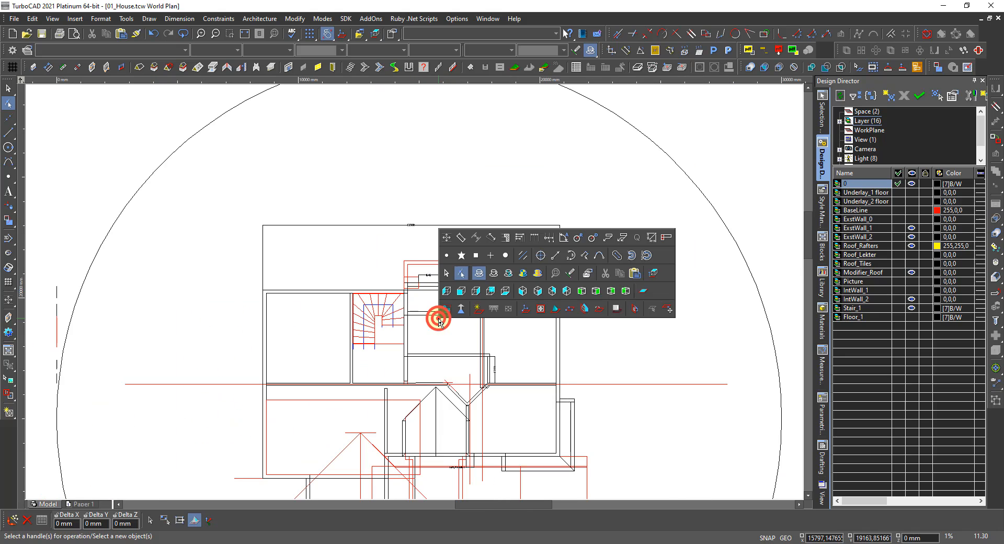
click(582, 290)
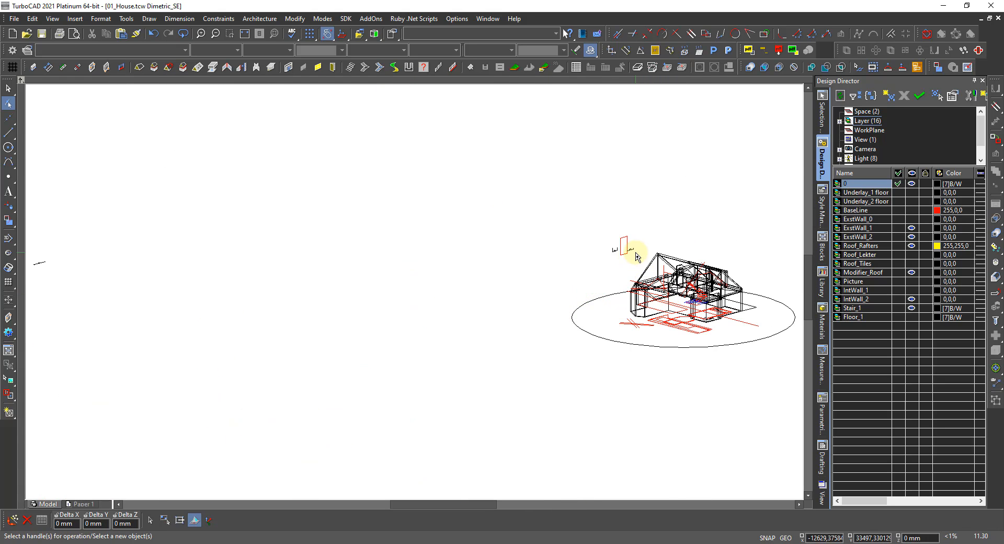
scroll(637, 257, up, 3)
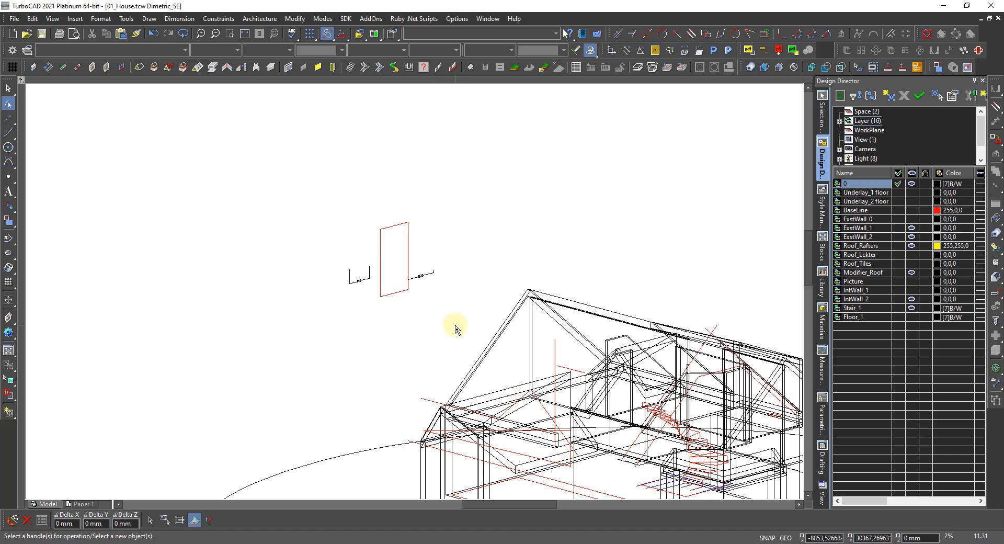
key(Escape)
key(space)
drag(463, 339, 351, 225)
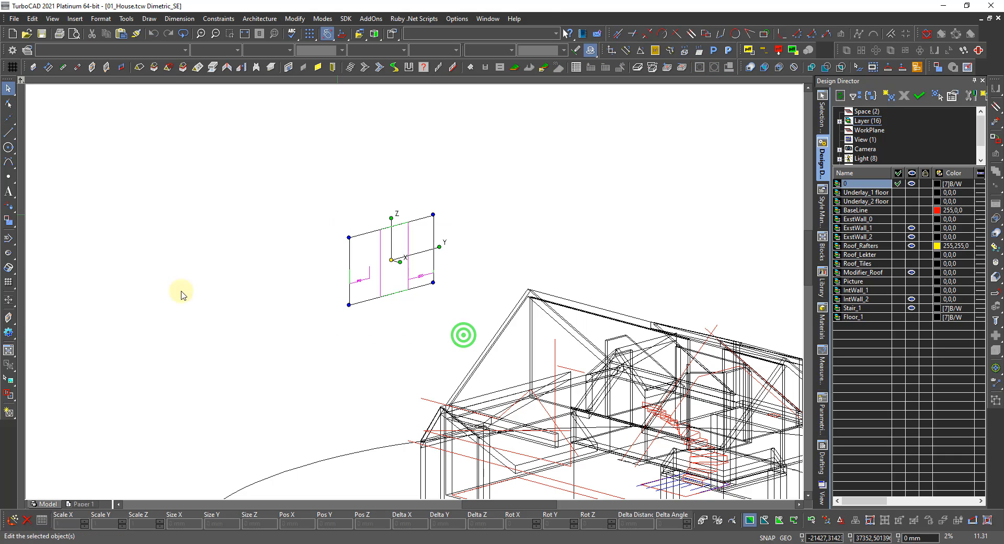
key(Delete)
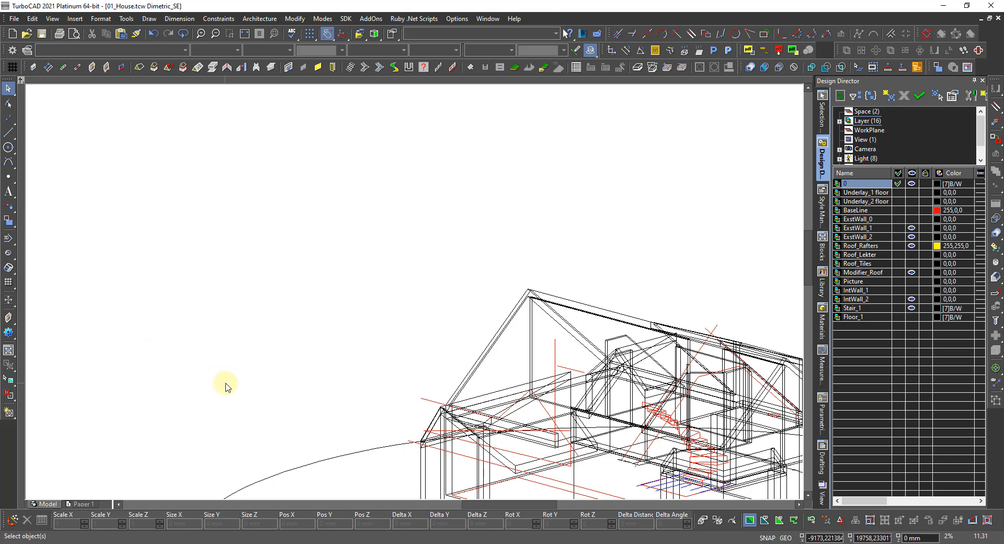
Show the house in hidden-line mode and examine where the dormer's roof and side wall meet the main roof
scroll(226, 386, down, 1)
right_click(699, 314)
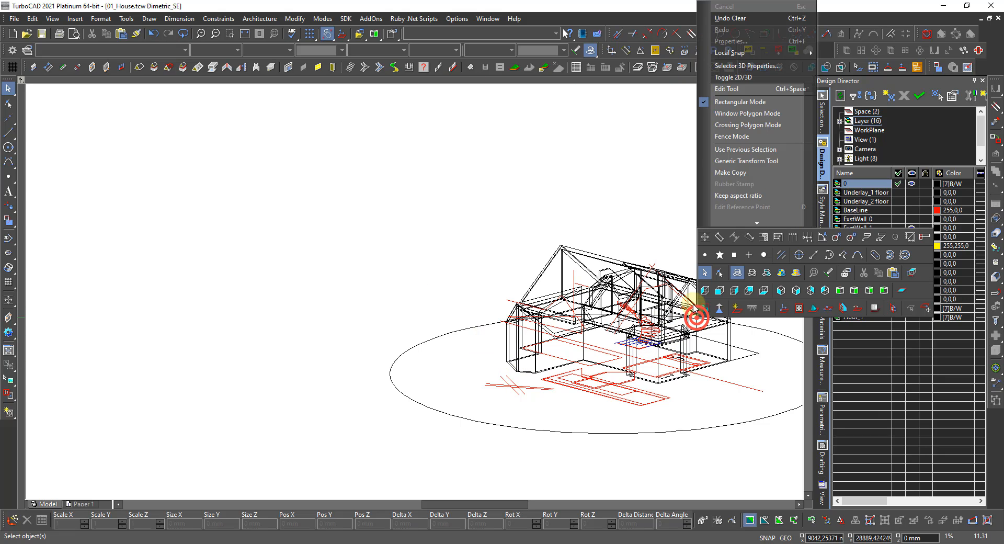
click(751, 272)
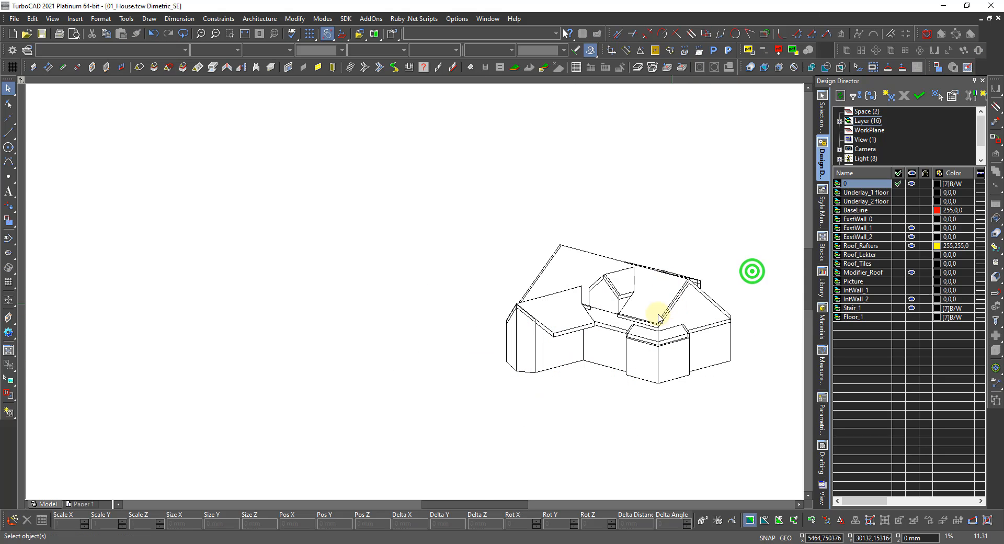
scroll(605, 293, up, 1)
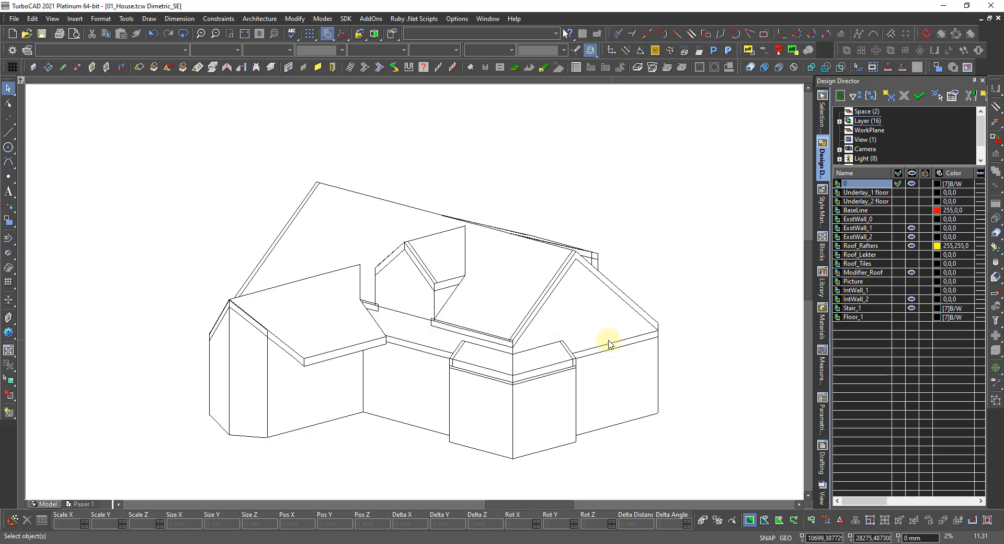
middle_drag(607, 340, 326, 353)
middle_drag(504, 342, 247, 339)
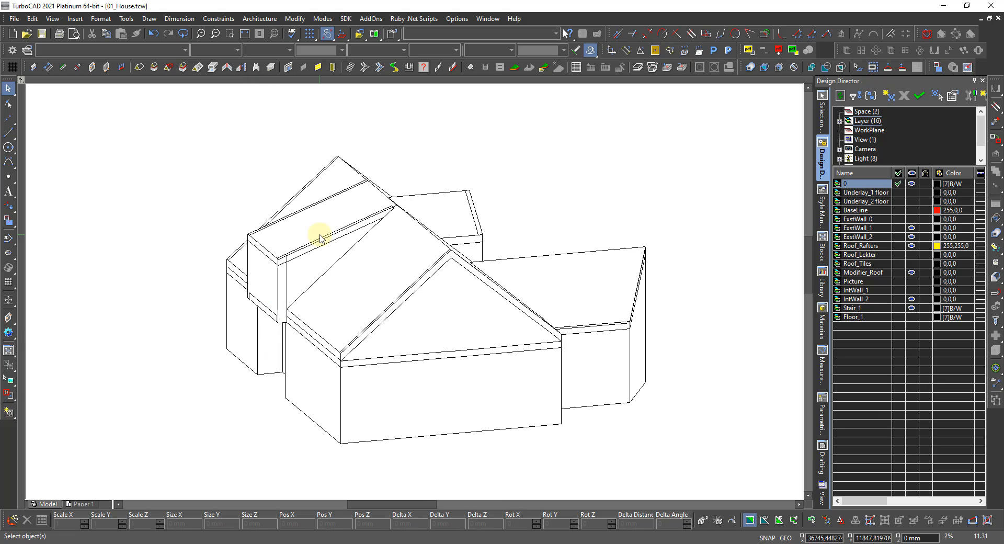
scroll(384, 213, up, 5)
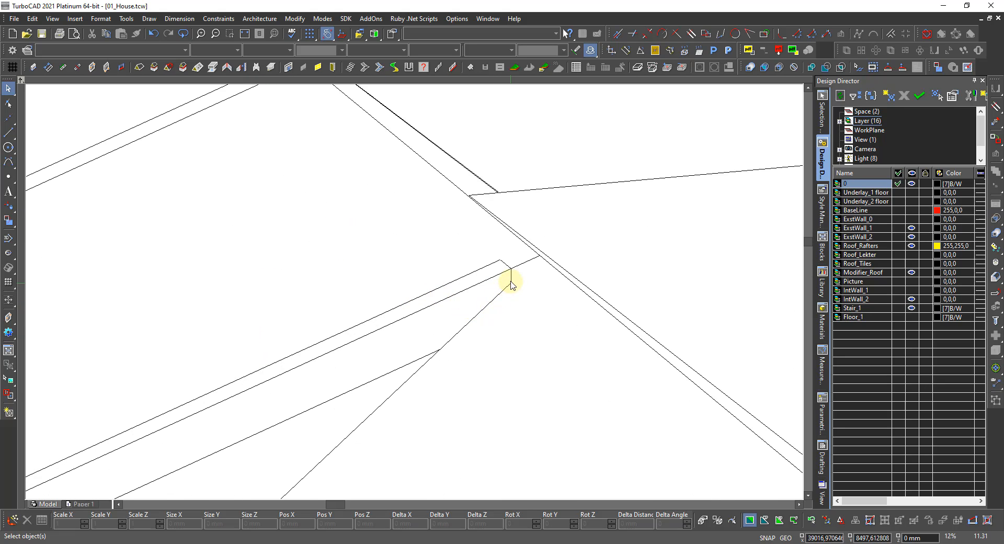
middle_drag(517, 256, 481, 237)
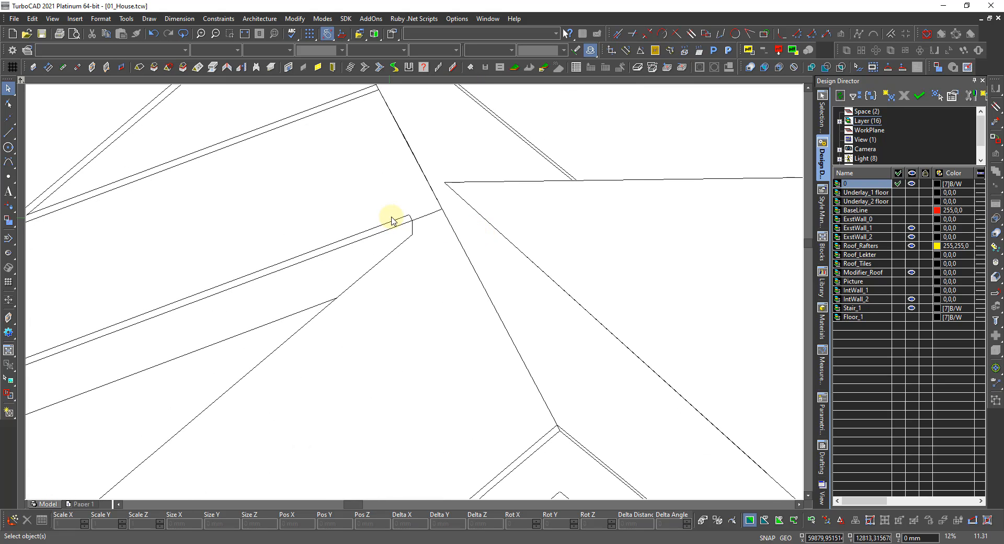
scroll(439, 214, down, 2)
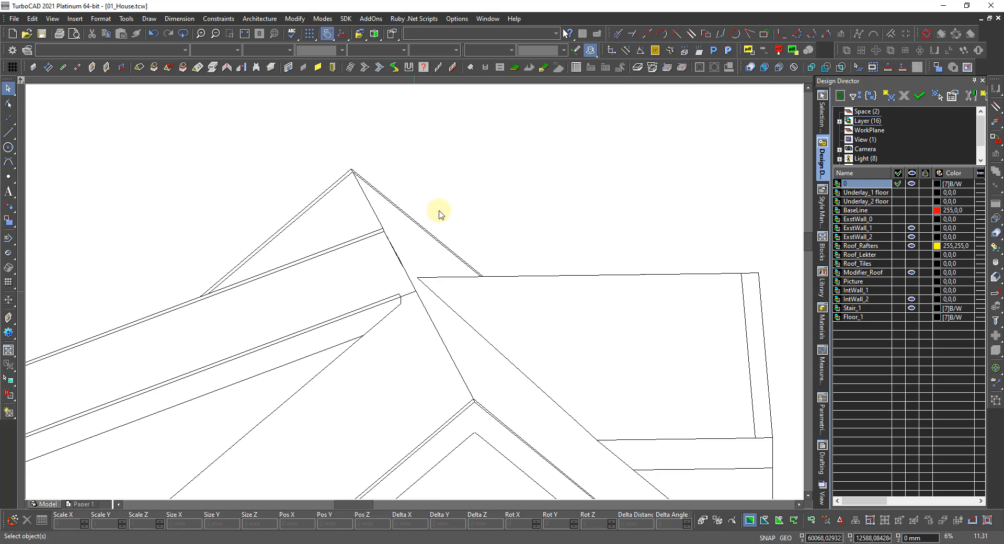
scroll(384, 232, up, 2)
scroll(414, 292, down, 3)
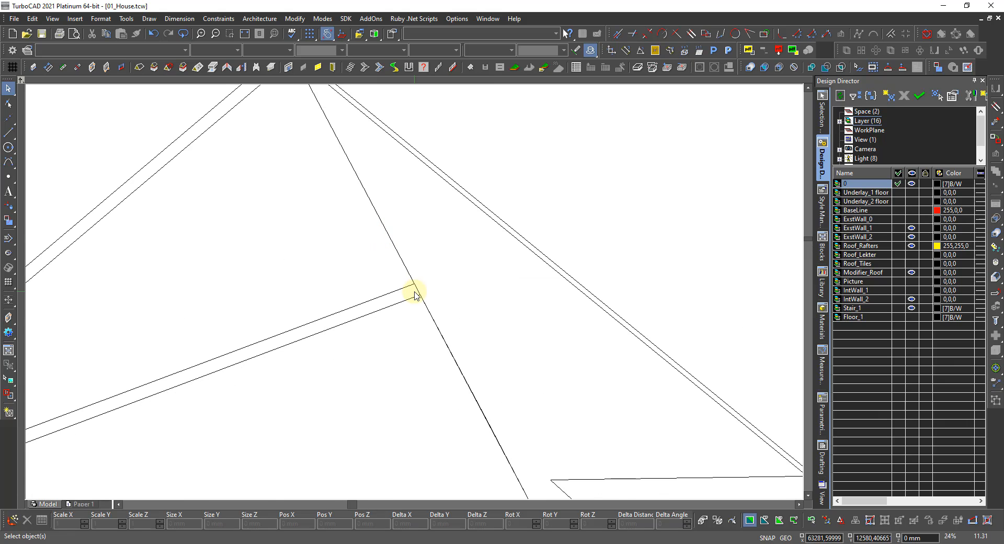
scroll(406, 333, up, 2)
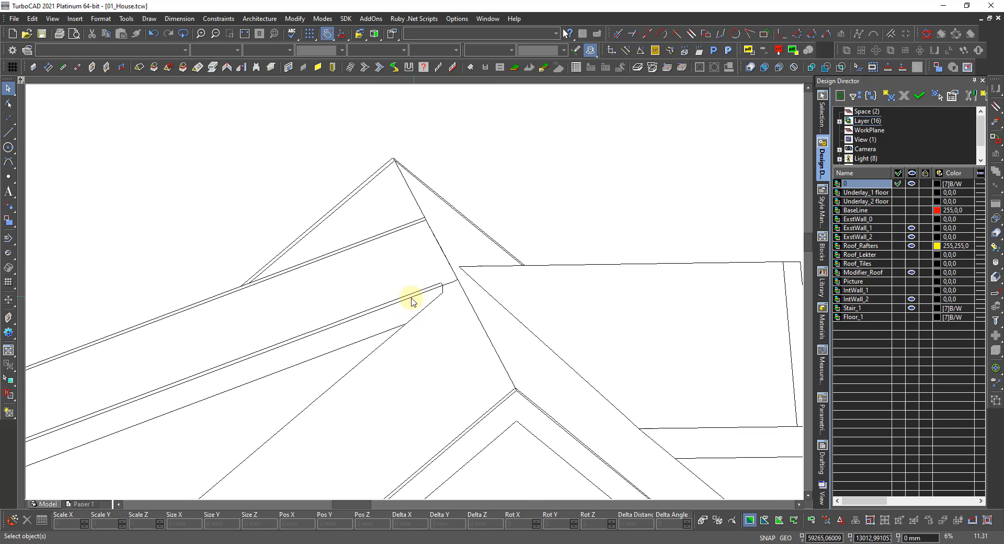
scroll(412, 302, down, 2)
In plan view, stretch the dormer's stair-side ExstWall_2 wall to the main roof's ridge line and clear the selection
click(374, 319)
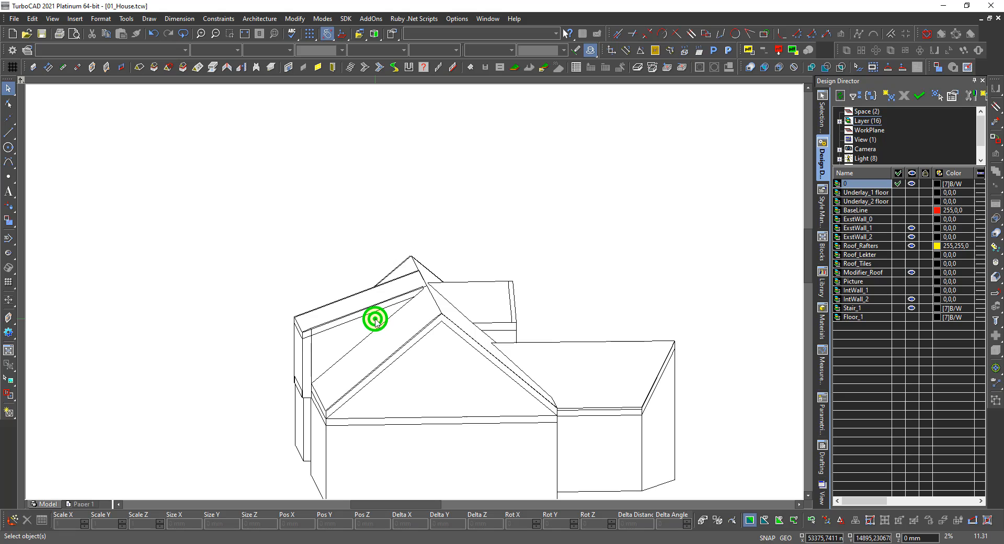
click(393, 326)
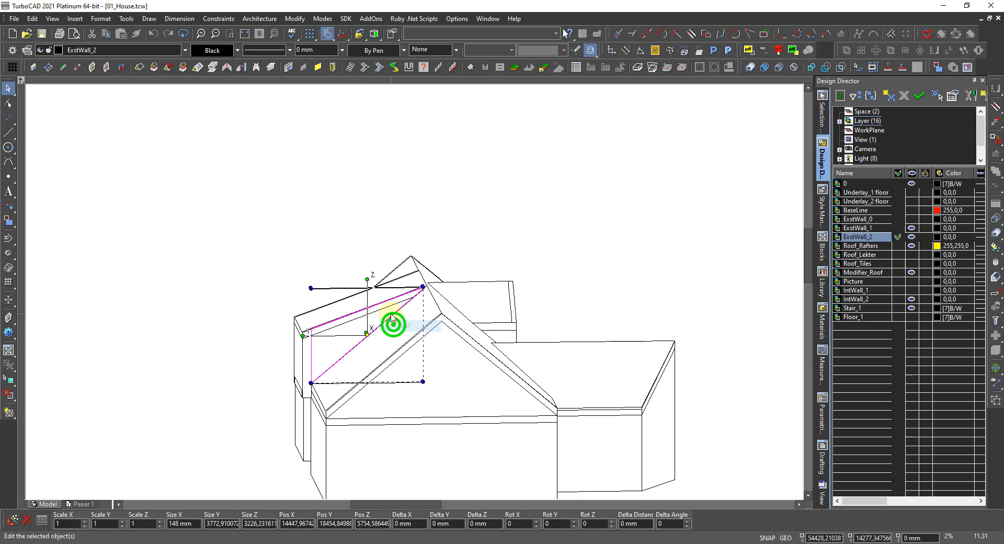
right_click(427, 312)
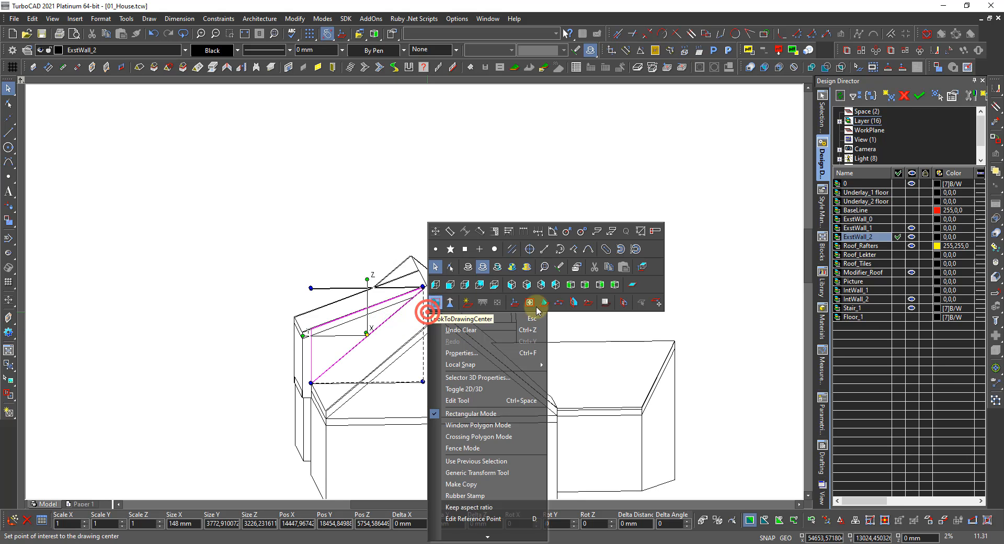
click(642, 266)
scroll(411, 236, up, 5)
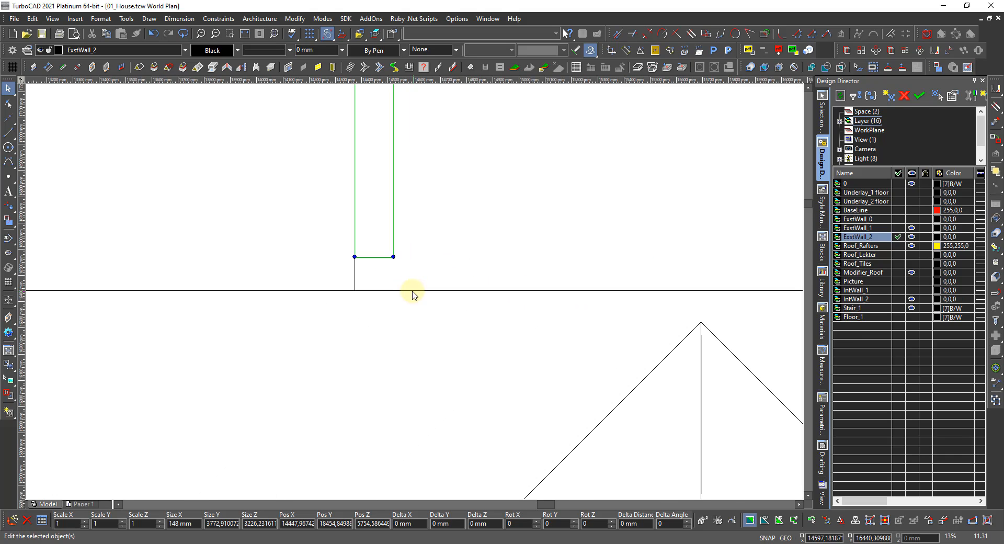
drag(374, 257, 368, 289)
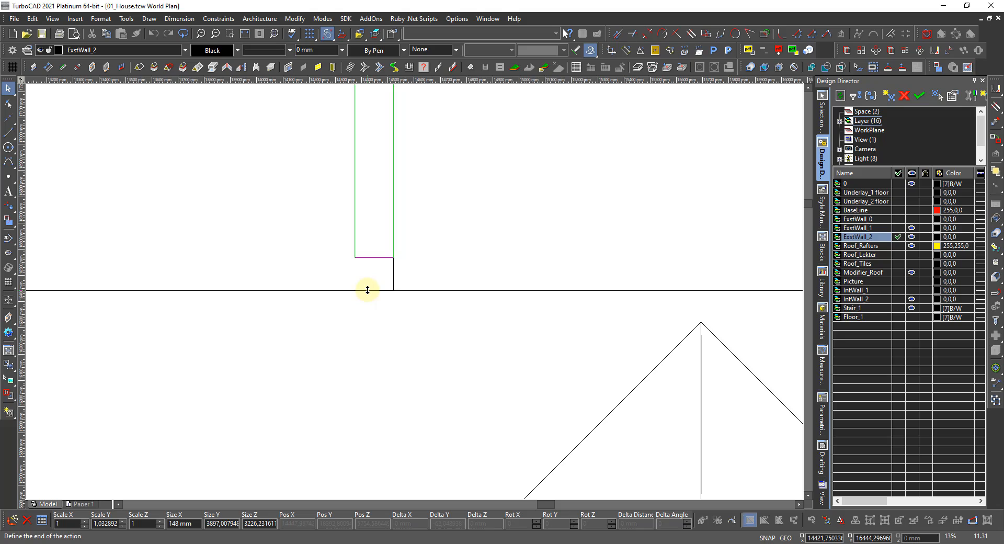
click(368, 290)
click(378, 312)
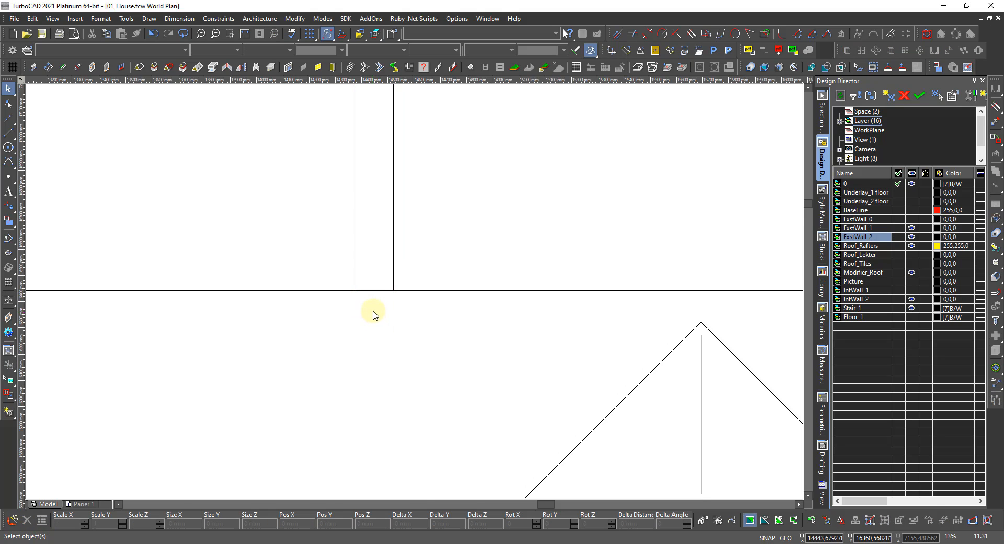
Examine the dormer's walls and lower edge in 3D from the north-west and front, and return to the wireframe world plan
scroll(416, 291, down, 5)
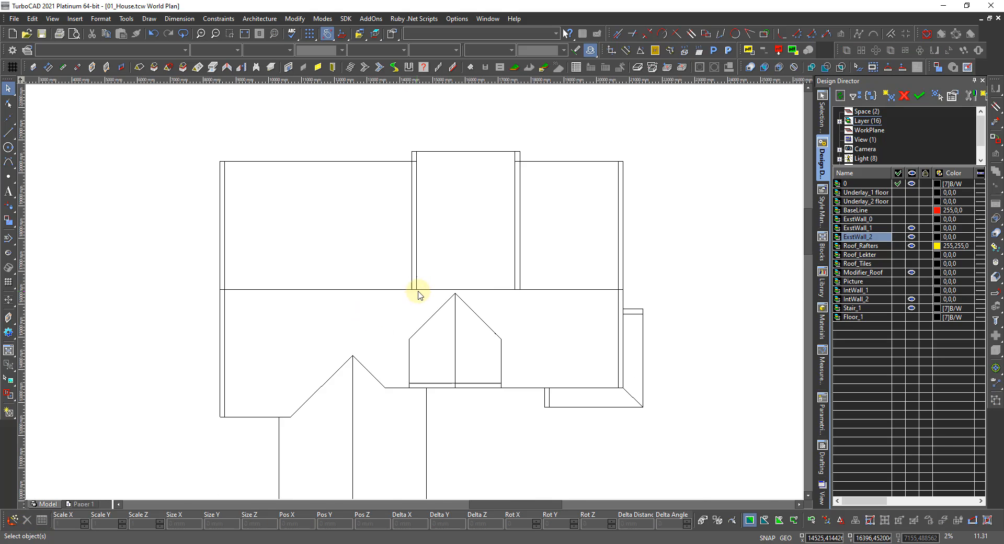
right_click(462, 238)
click(648, 211)
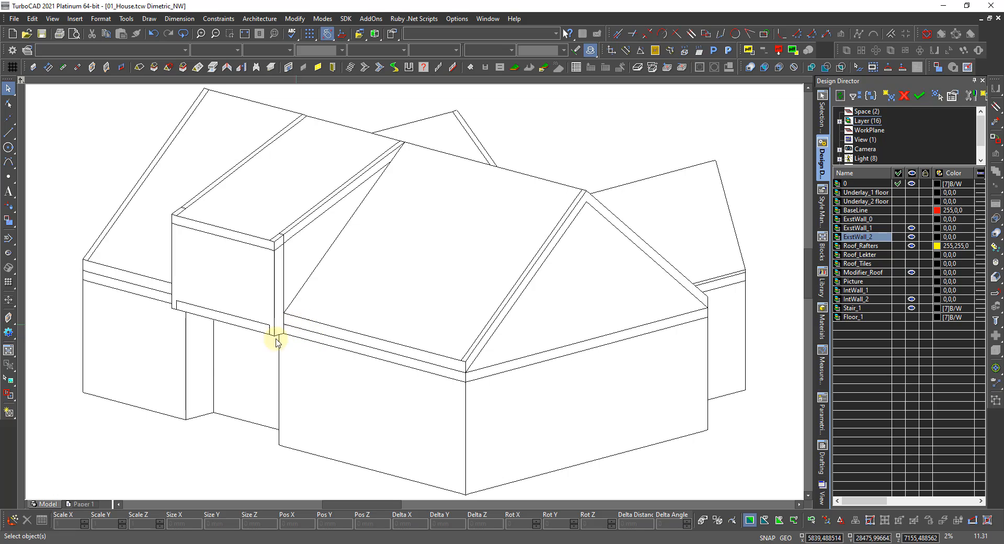
middle_drag(175, 333, 296, 335)
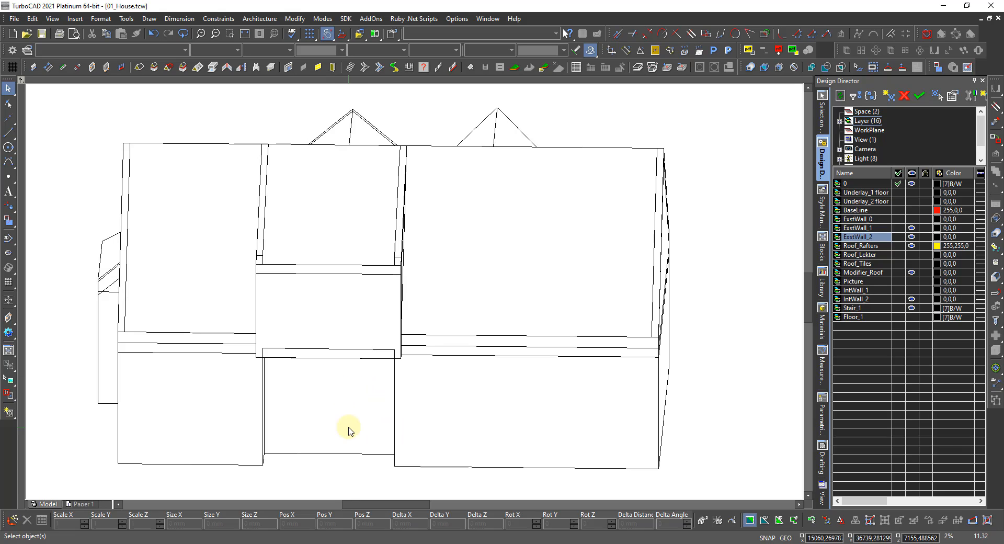
right_click(331, 443)
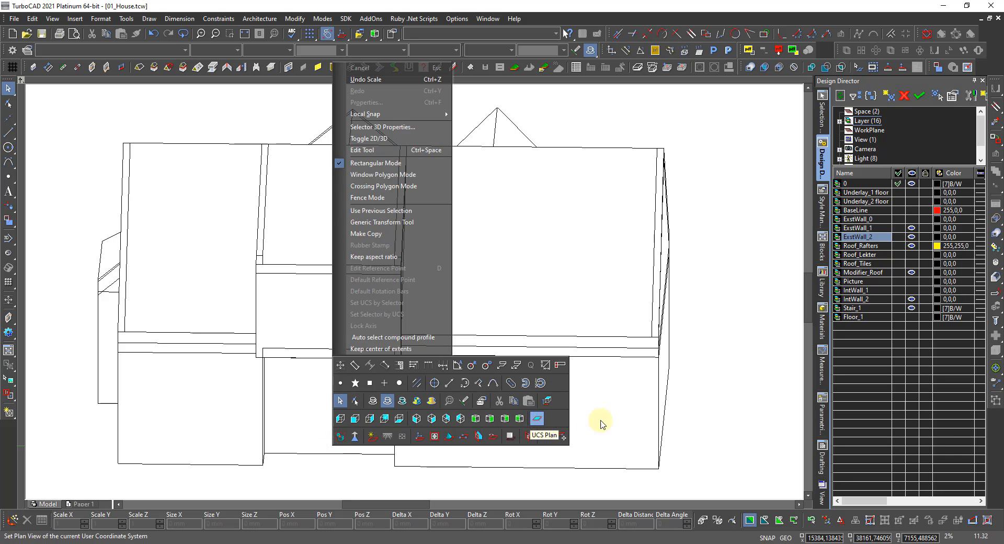
click(546, 400)
right_click(408, 362)
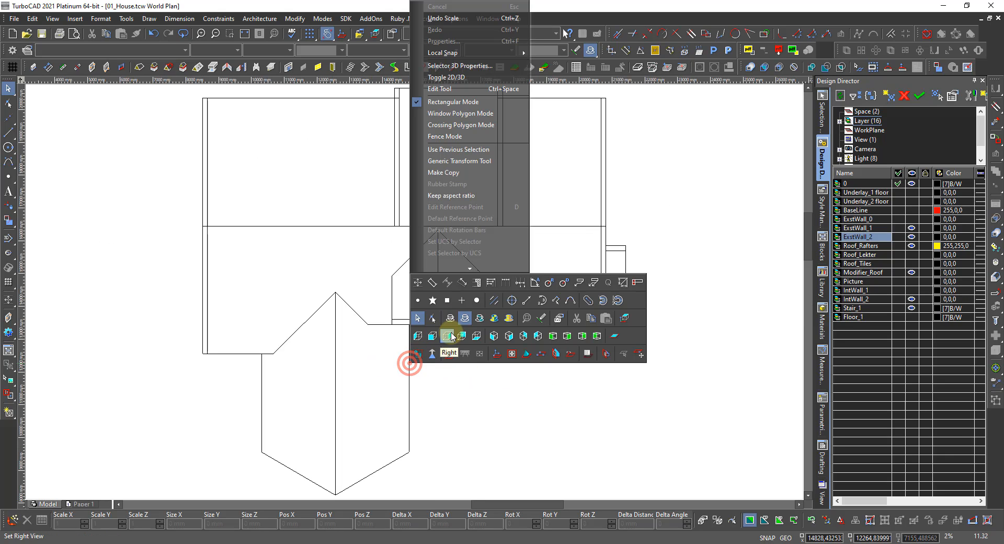
click(449, 317)
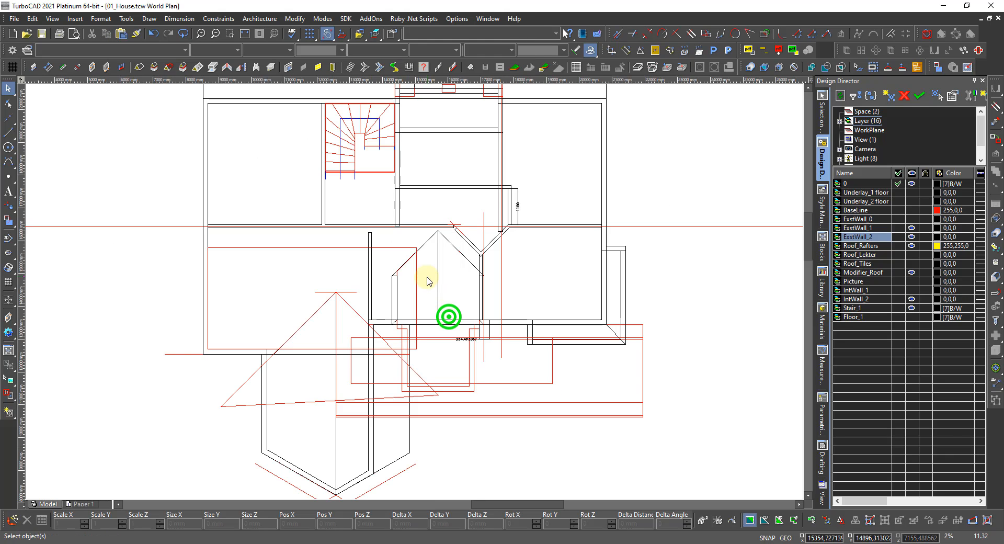
Open the dormer's roof slab for editing in plan and examine how its side edges line up with the dormer's walls
scroll(414, 295, up, 2)
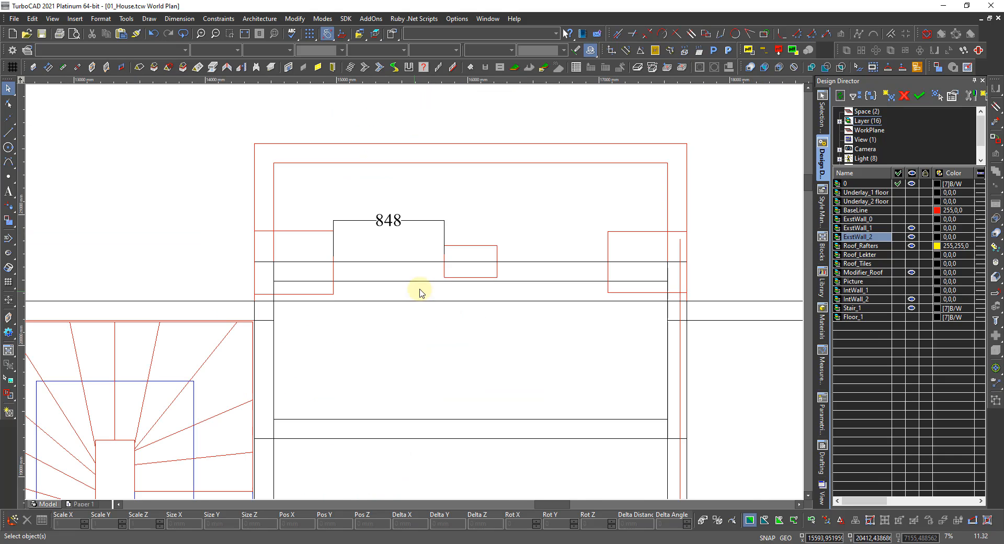
right_click(488, 316)
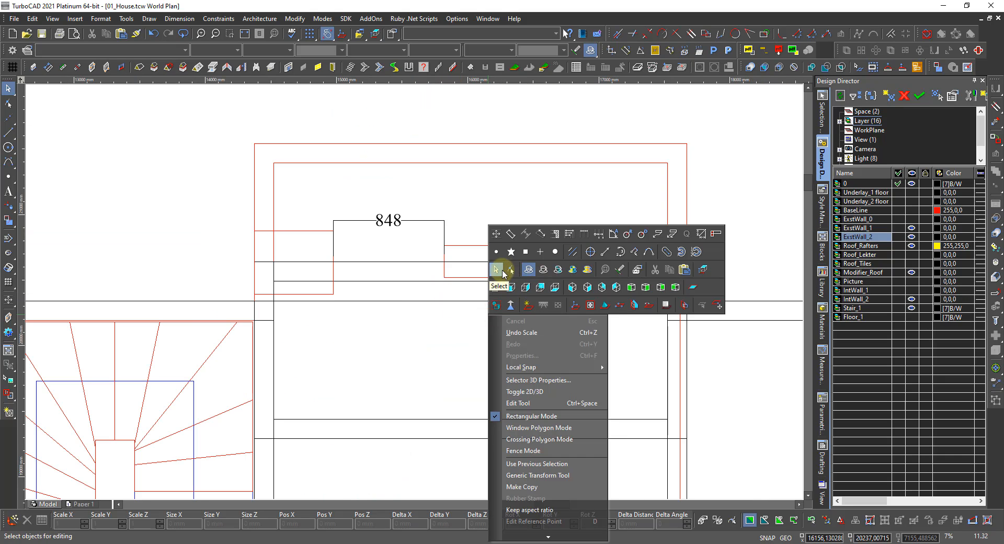
click(510, 271)
click(515, 261)
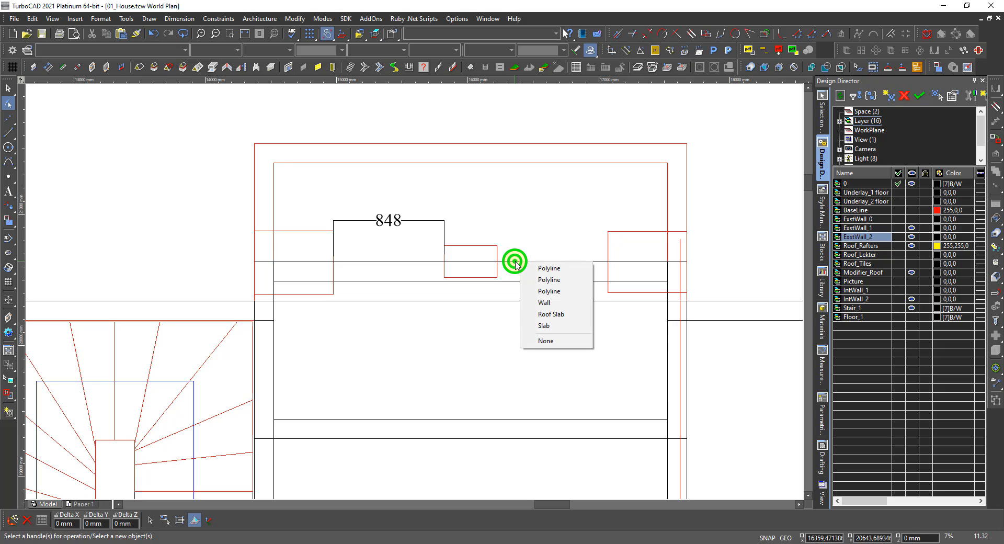
click(551, 314)
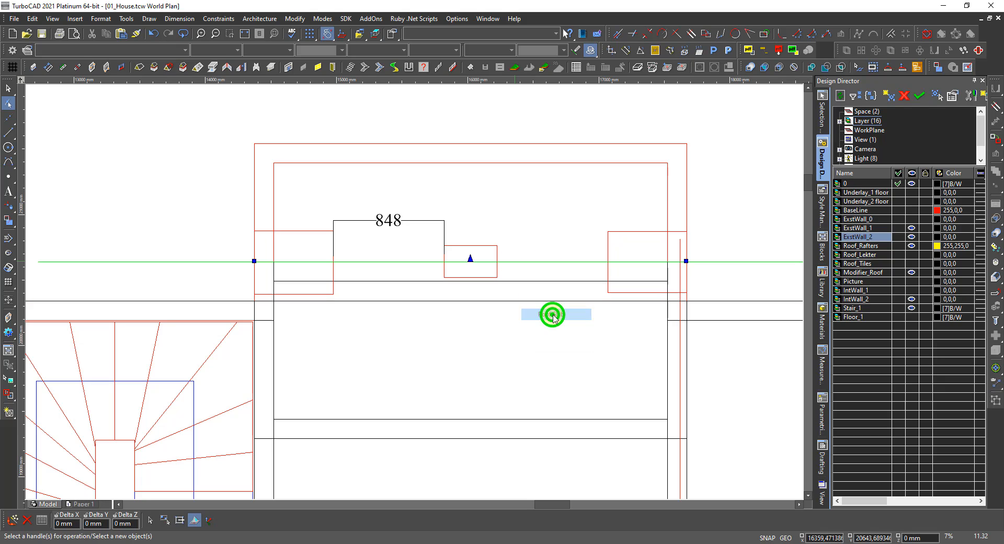
scroll(533, 325, down, 3)
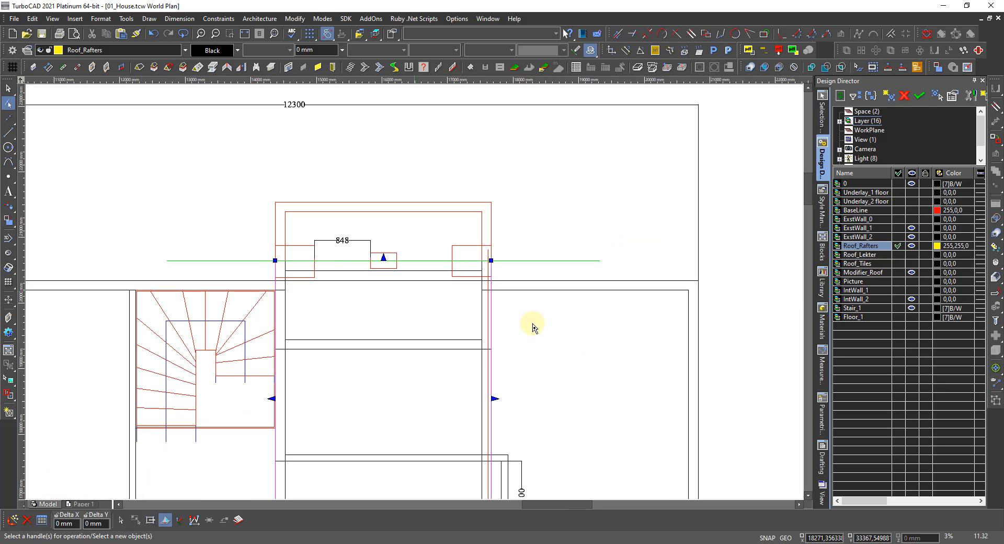
scroll(445, 296, up, 4)
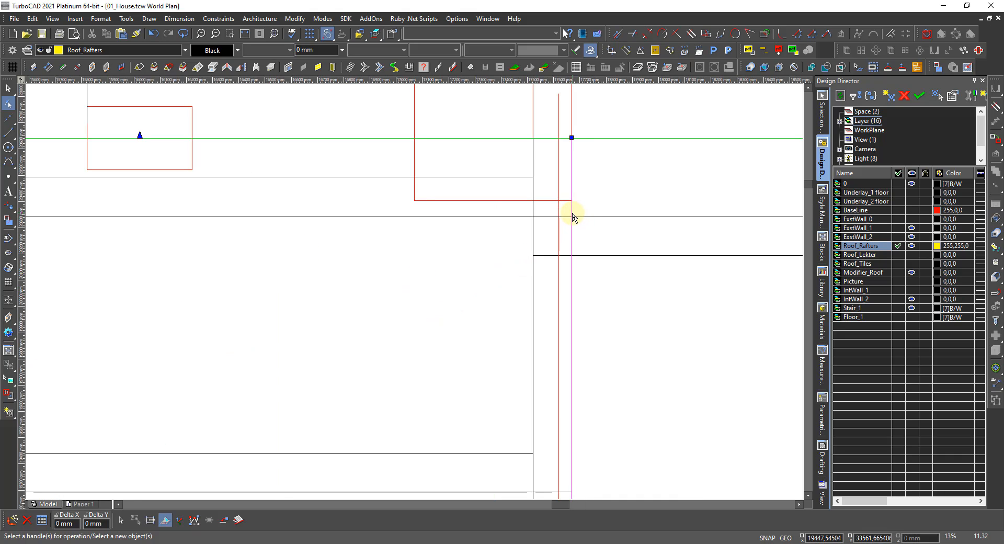
scroll(410, 284, down, 4)
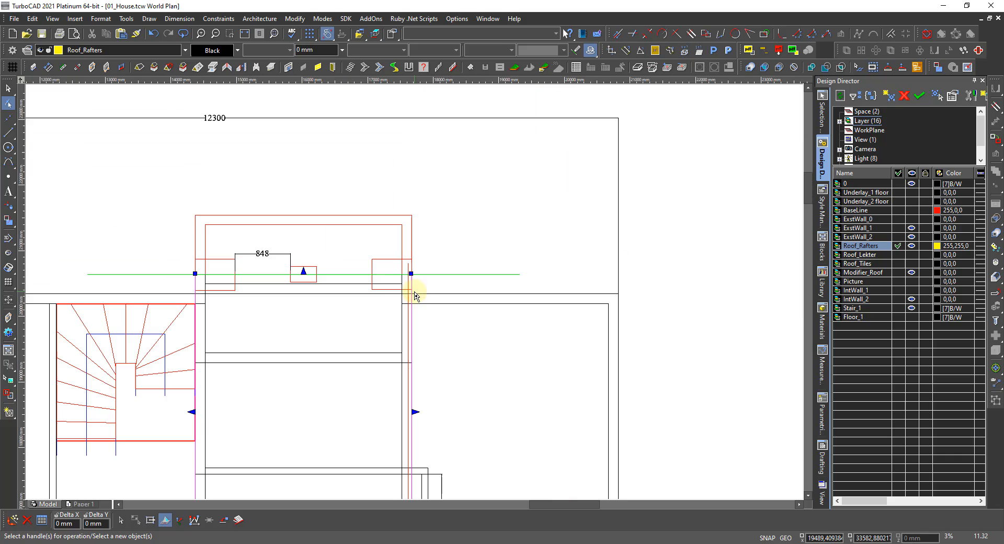
scroll(389, 289, up, 2)
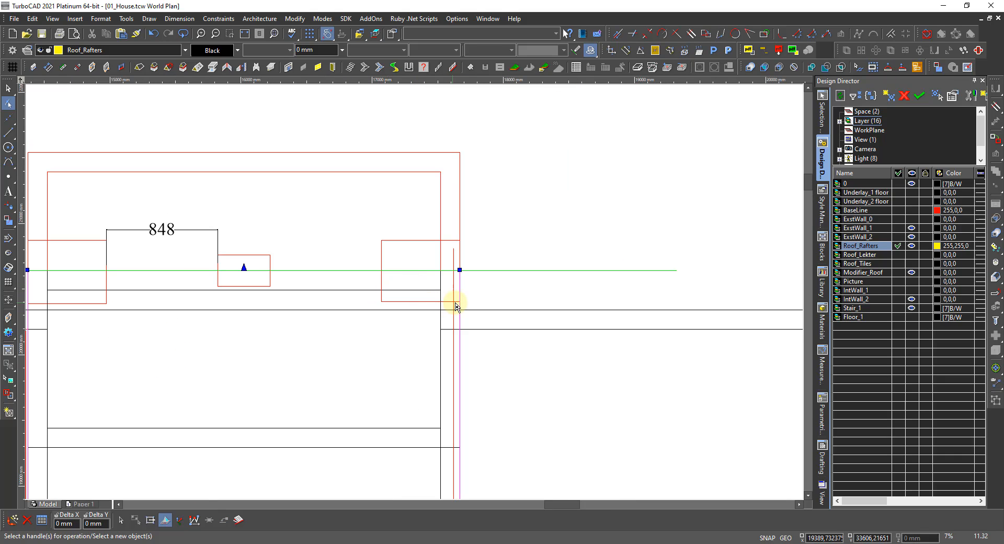
scroll(463, 306, down, 2)
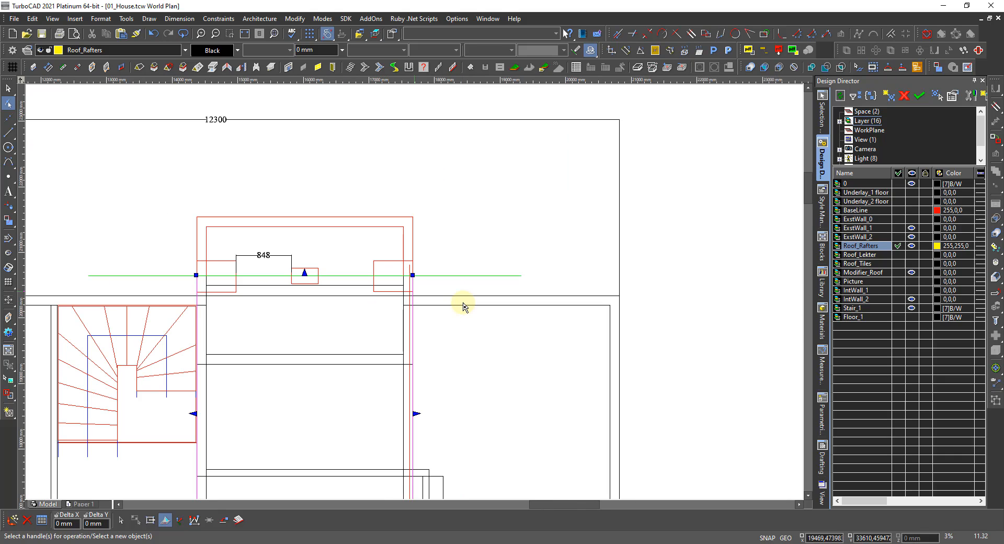
scroll(174, 287, up, 2)
scroll(438, 305, down, 2)
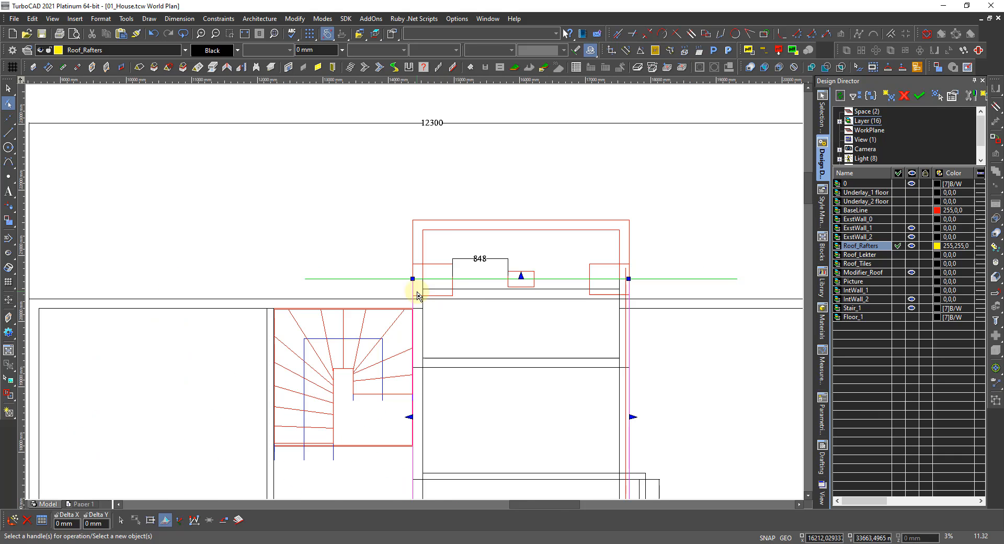
Show the IntWall_1 layer, deselect the dormer's roof slab and hide the Roof_Rafters layer
click(911, 290)
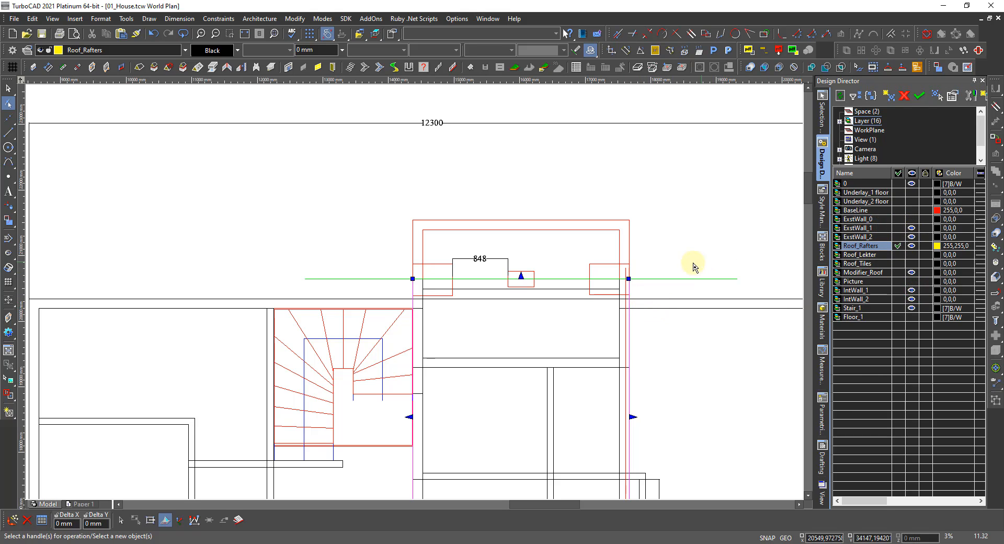
scroll(601, 282, up, 2)
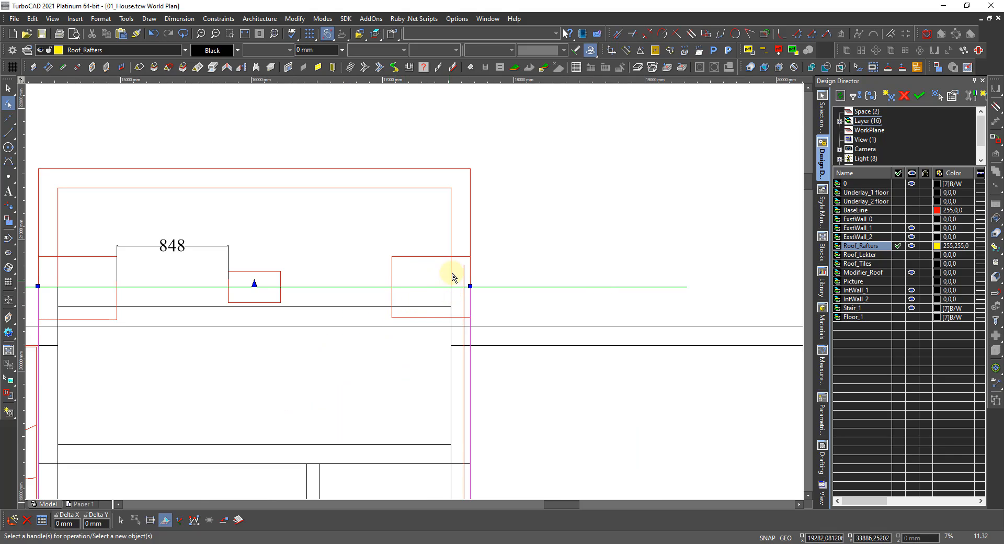
scroll(454, 274, down, 3)
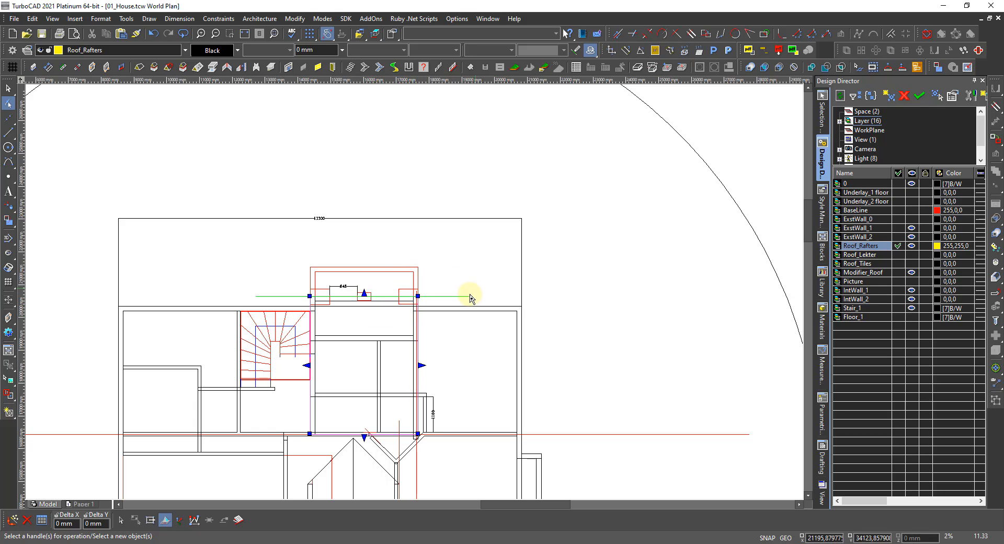
click(705, 236)
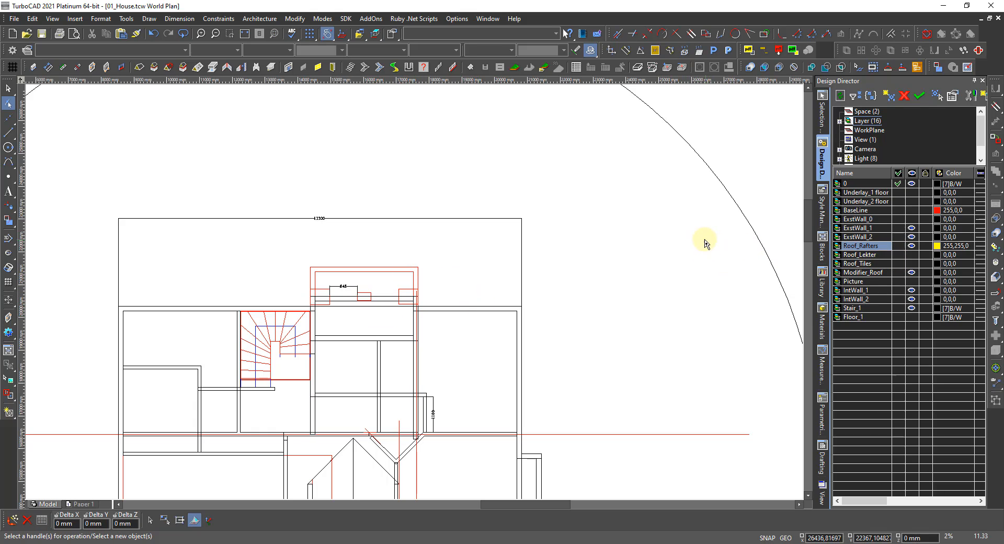
click(911, 246)
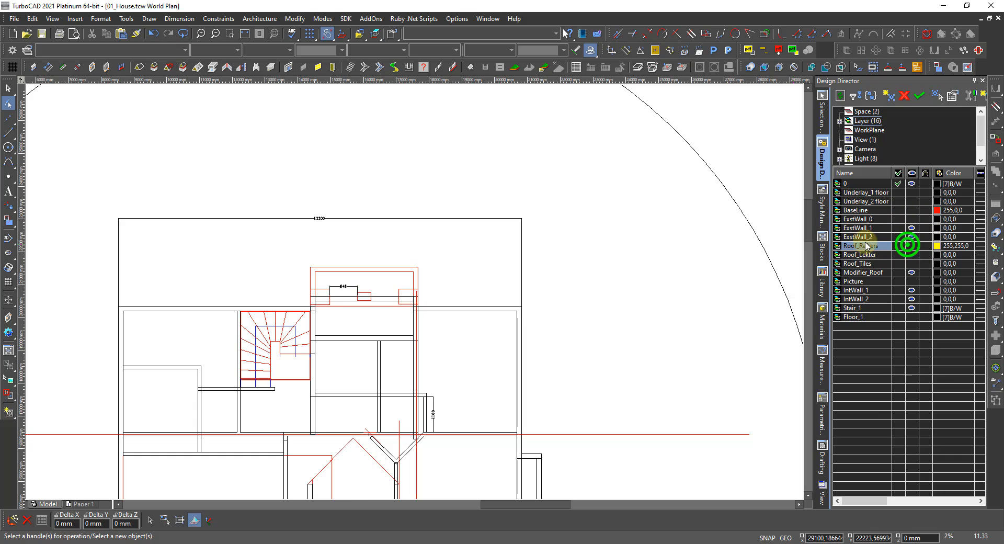
Open the house's floor slab for editing at the dormer and switch it from node to segment editing
click(387, 301)
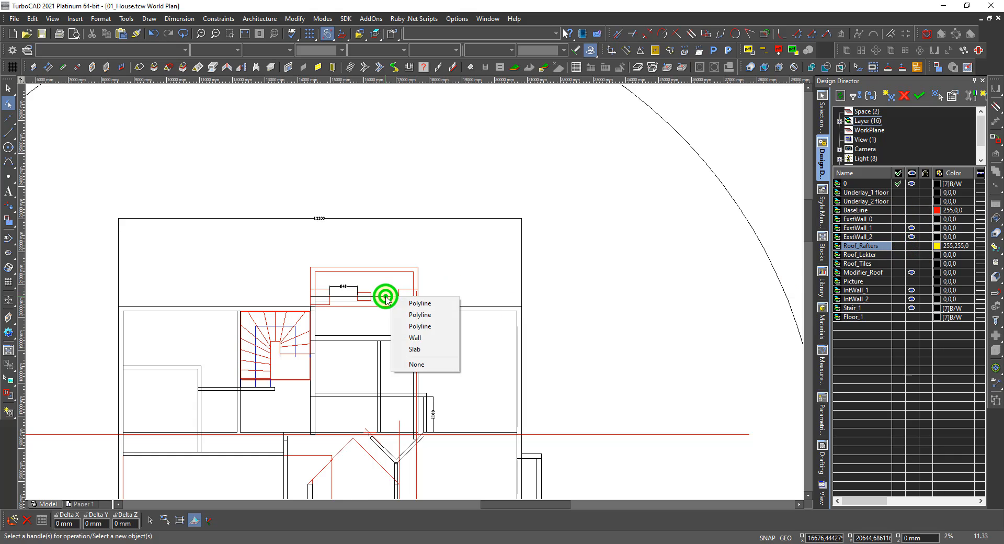
click(418, 349)
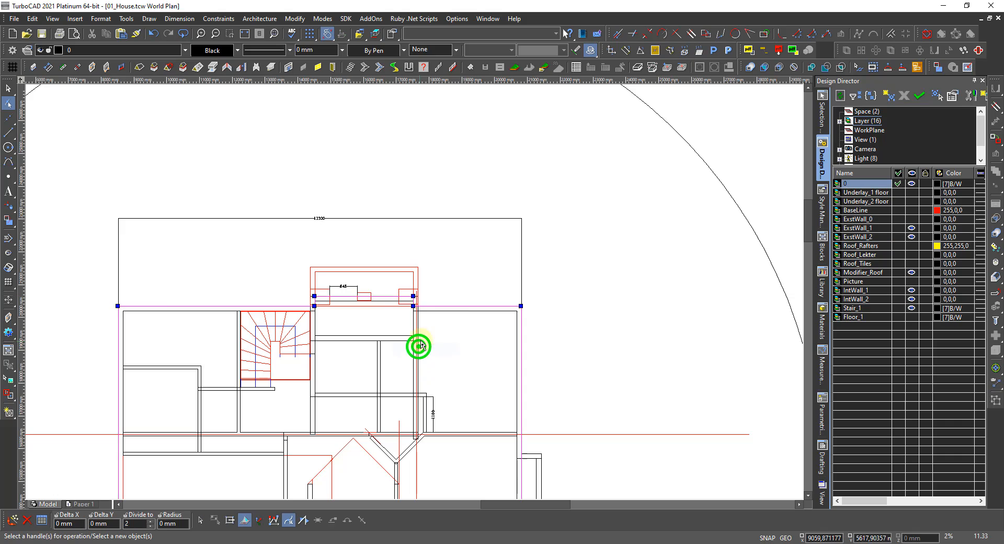
scroll(415, 295, up, 3)
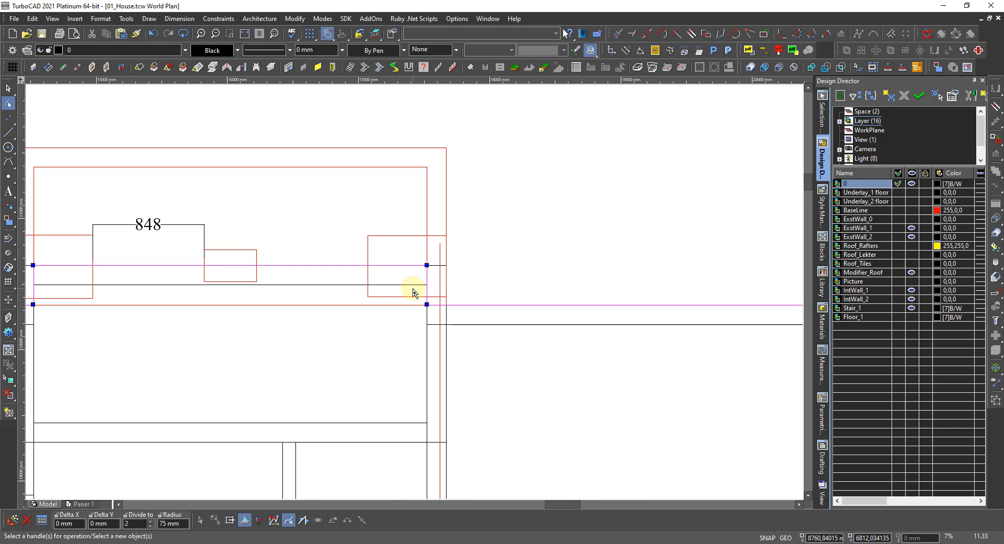
right_click(413, 287)
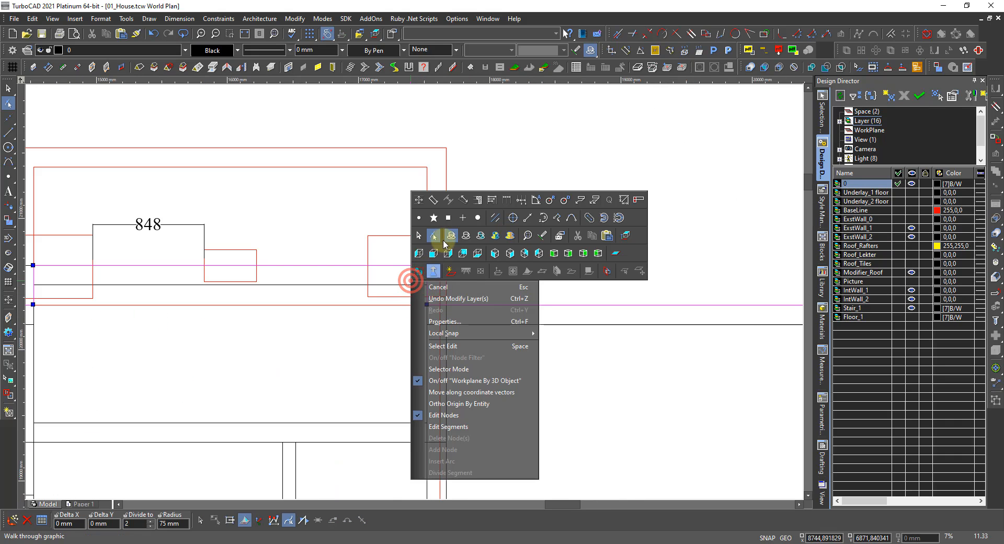
click(442, 426)
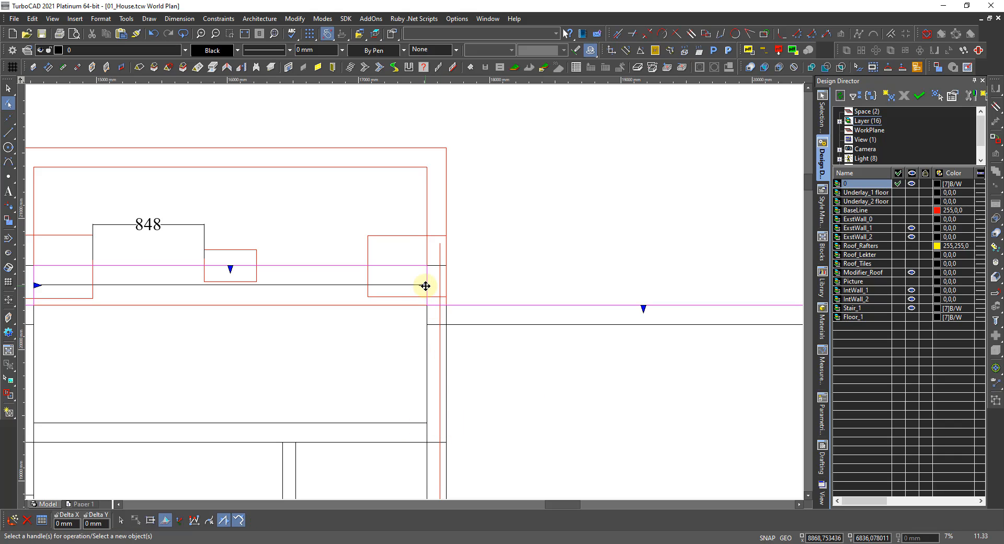
click(426, 286)
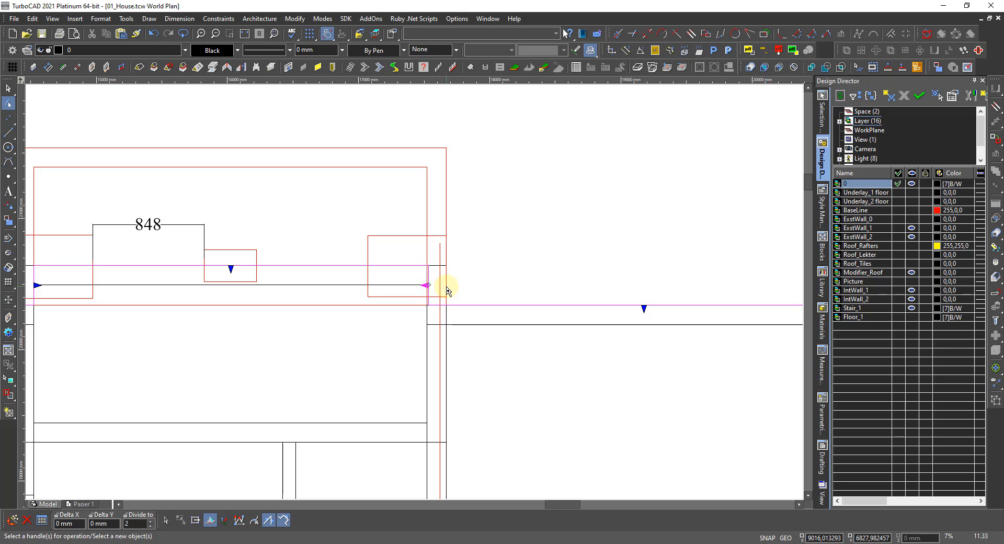
right_click(448, 291)
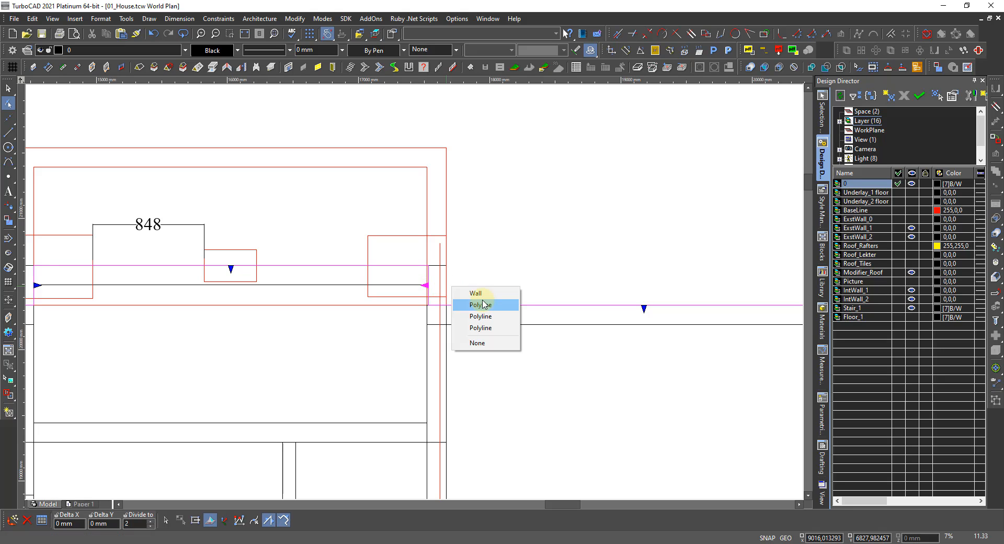
click(463, 291)
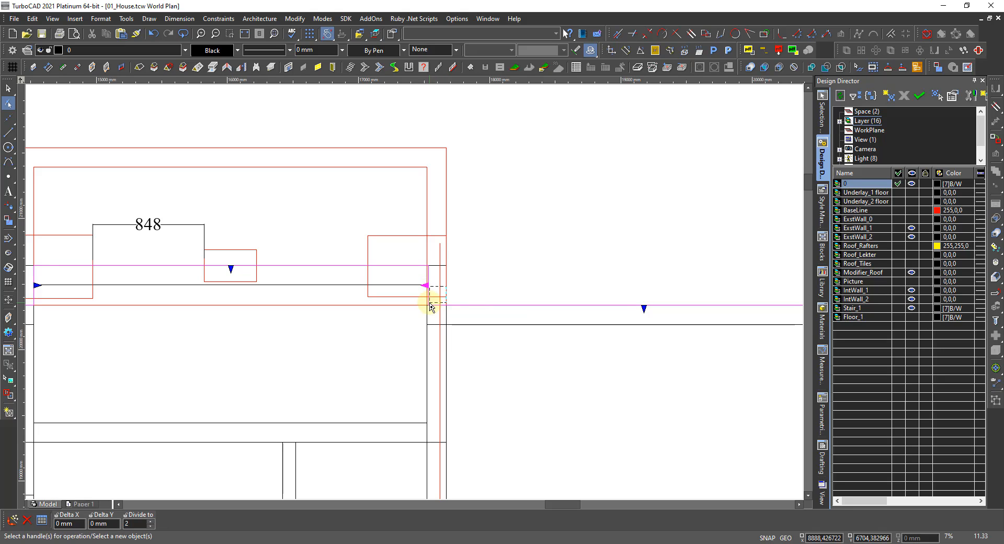
click(427, 288)
Move the floor slab's dormer projection edge on the side away from the stair out to the dormer wall's outer face
right_click(421, 267)
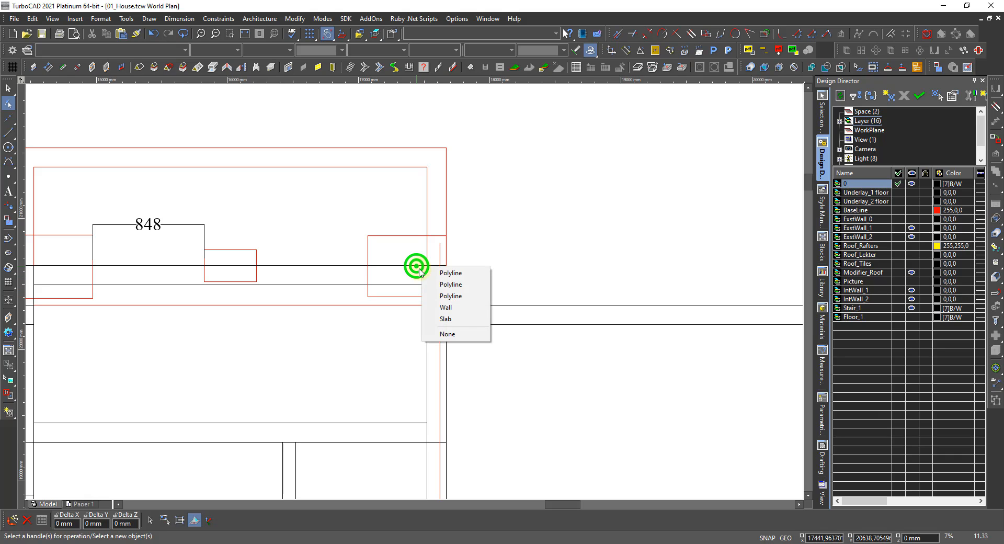
click(448, 318)
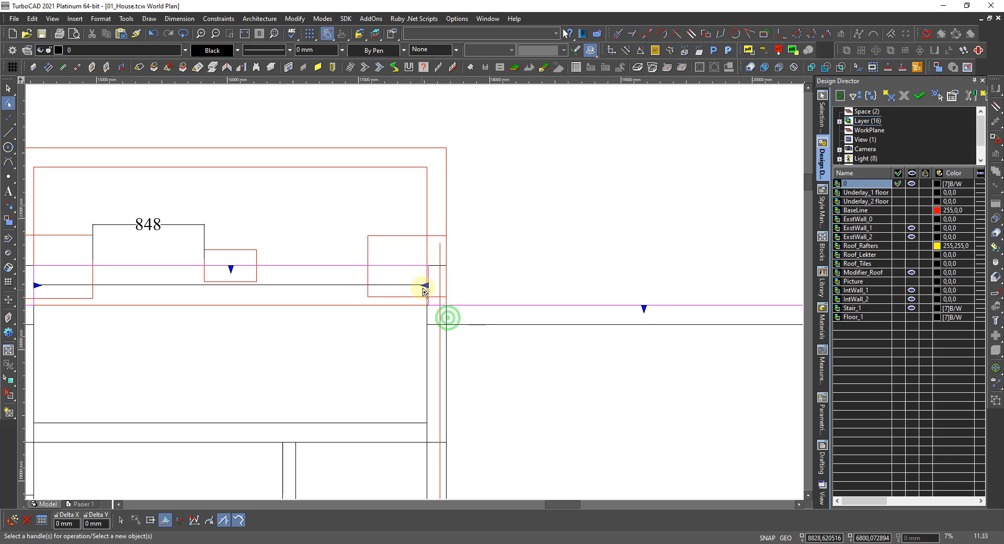
click(426, 285)
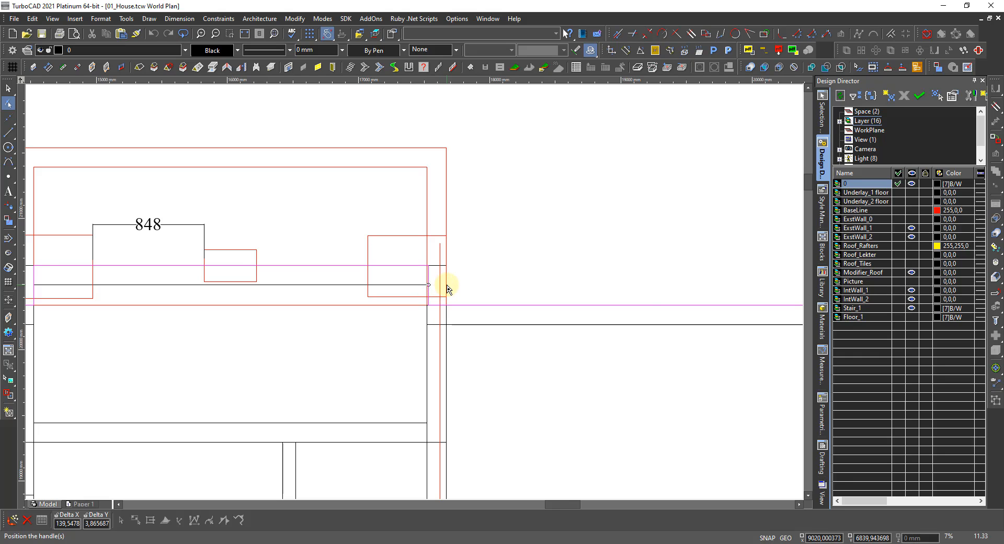
click(447, 286)
Move the slab projection's stair-side edge out to the outer face of the dormer's side wall and finish editing the slab
scroll(365, 298, down, 3)
scroll(414, 294, up, 2)
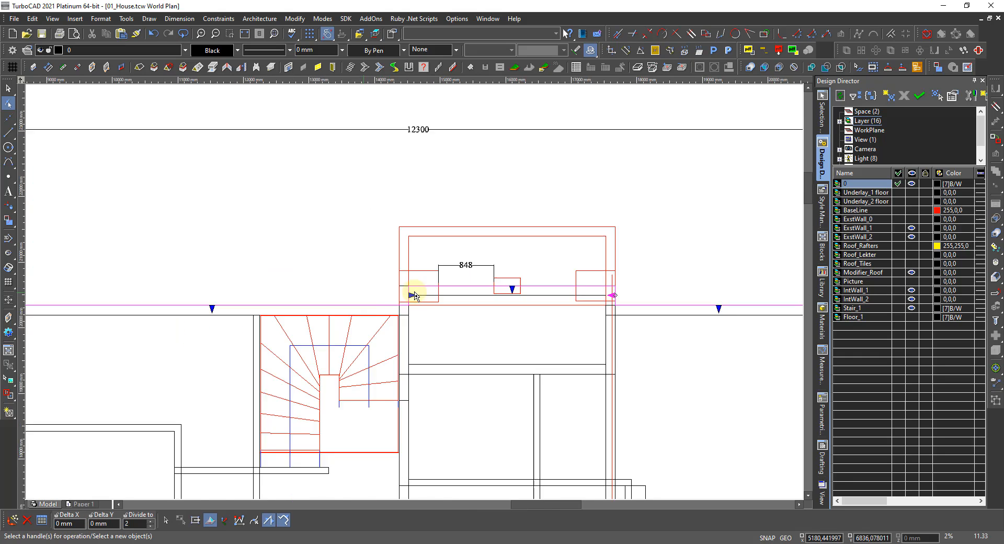
scroll(414, 295, up, 2)
click(407, 302)
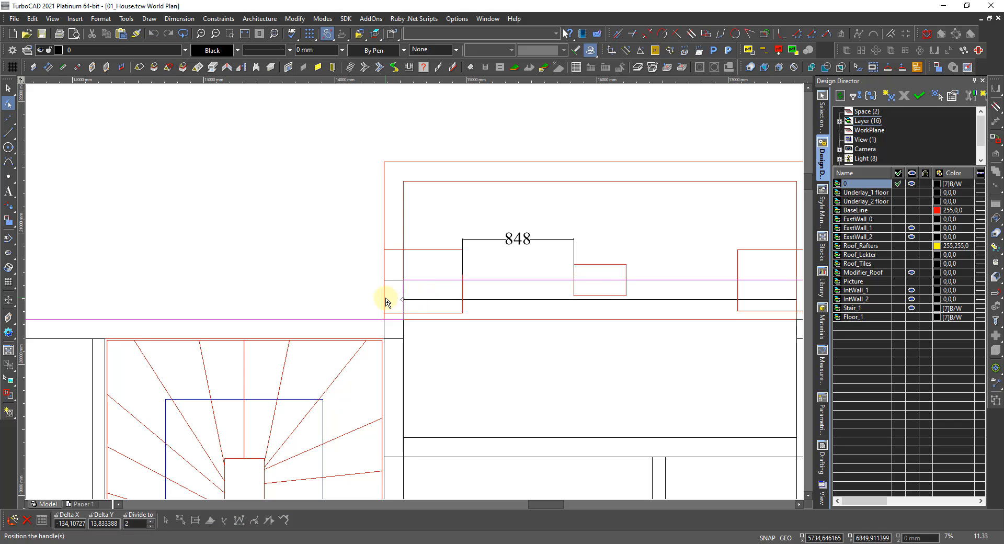
click(385, 297)
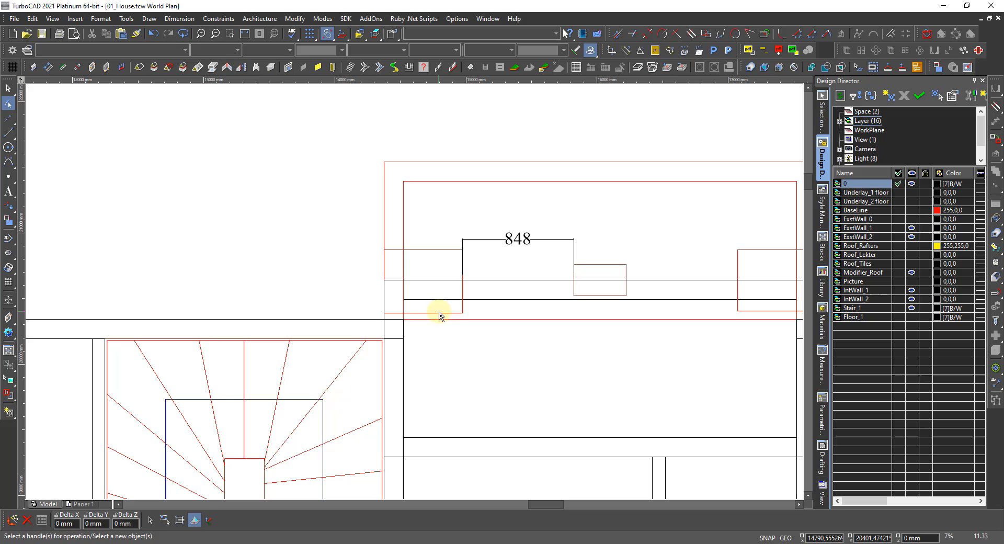
Show the house in a north-west dimetric hidden-line view and examine the slab edge beneath the dormer and the surrounding walls
right_click(471, 337)
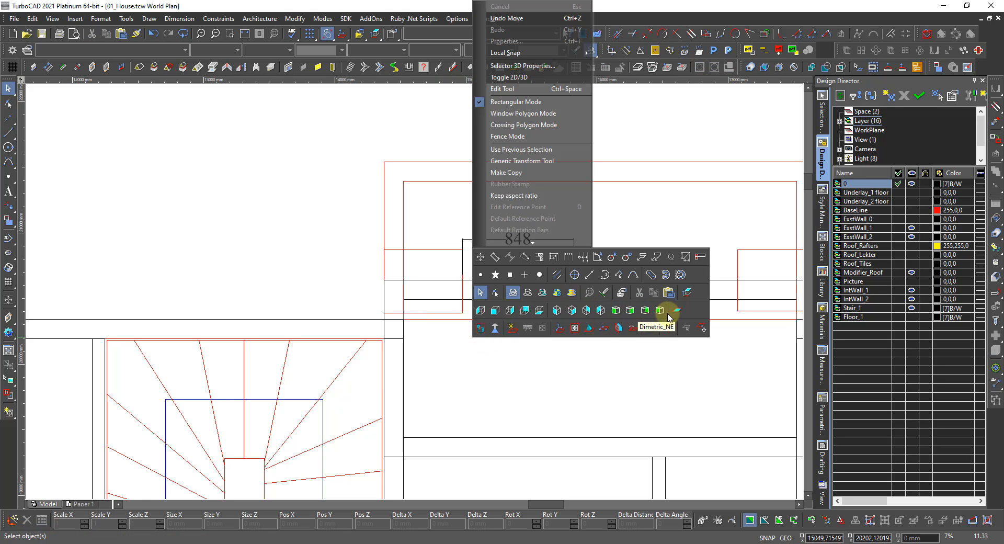
click(661, 309)
right_click(429, 260)
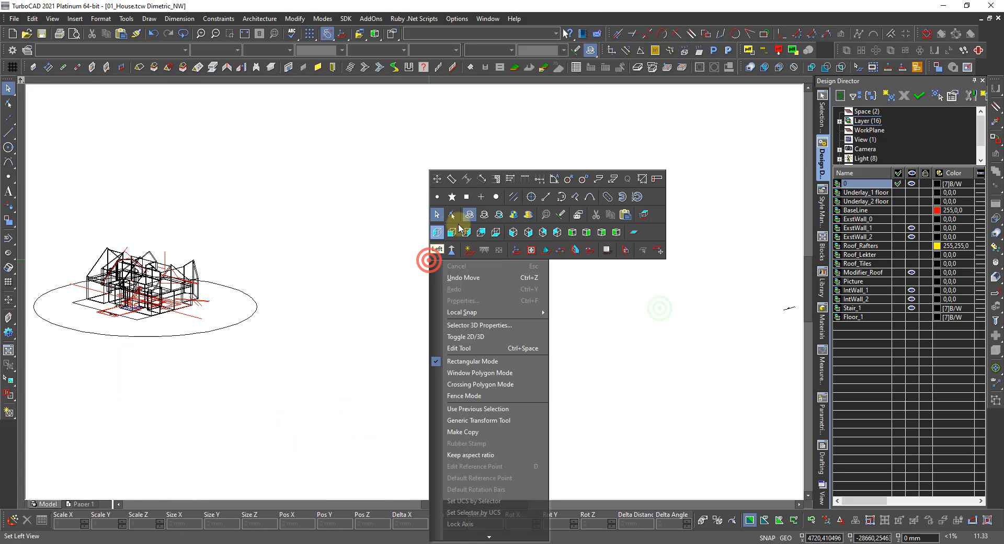
click(481, 231)
scroll(409, 291, up, 6)
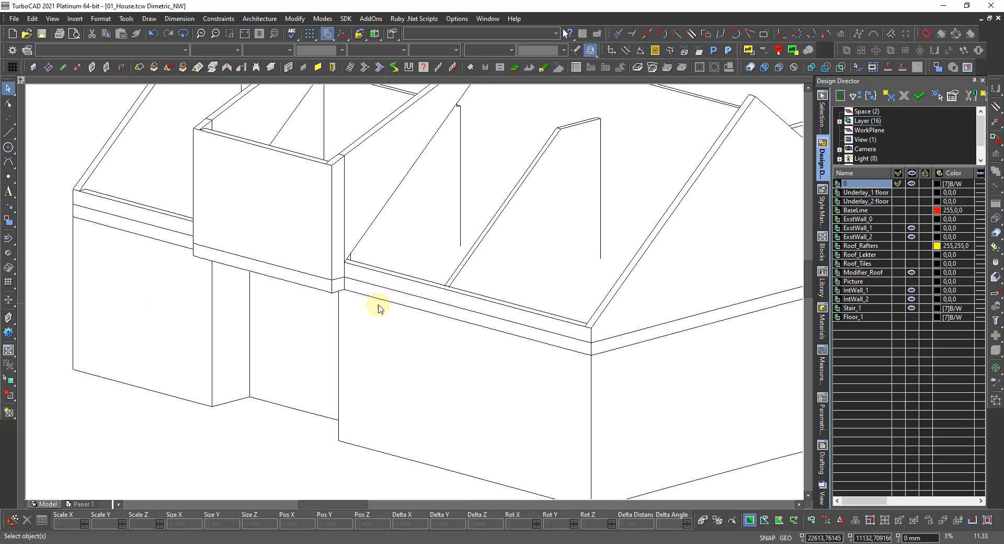
scroll(385, 298, up, 1)
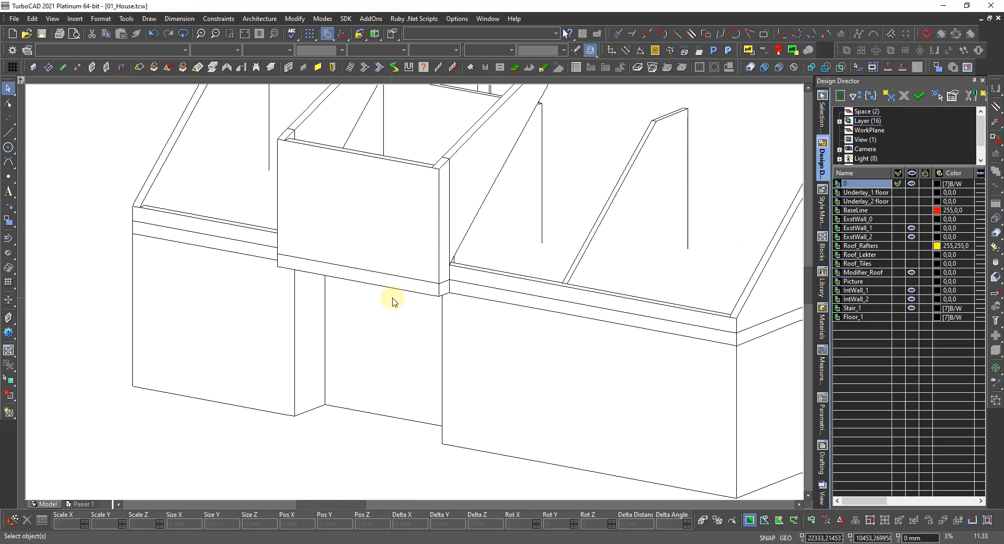
scroll(413, 297, down, 3)
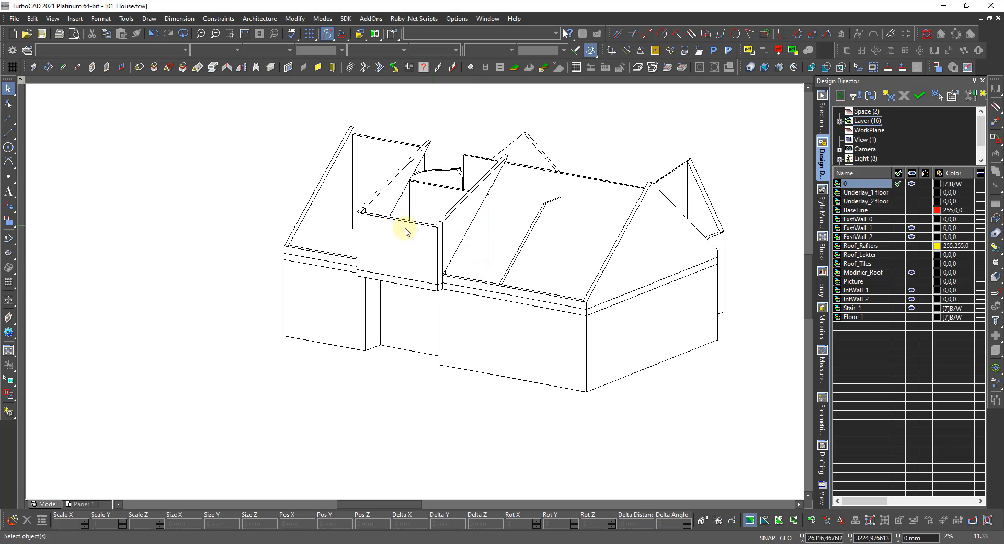
middle_drag(406, 226, 613, 229)
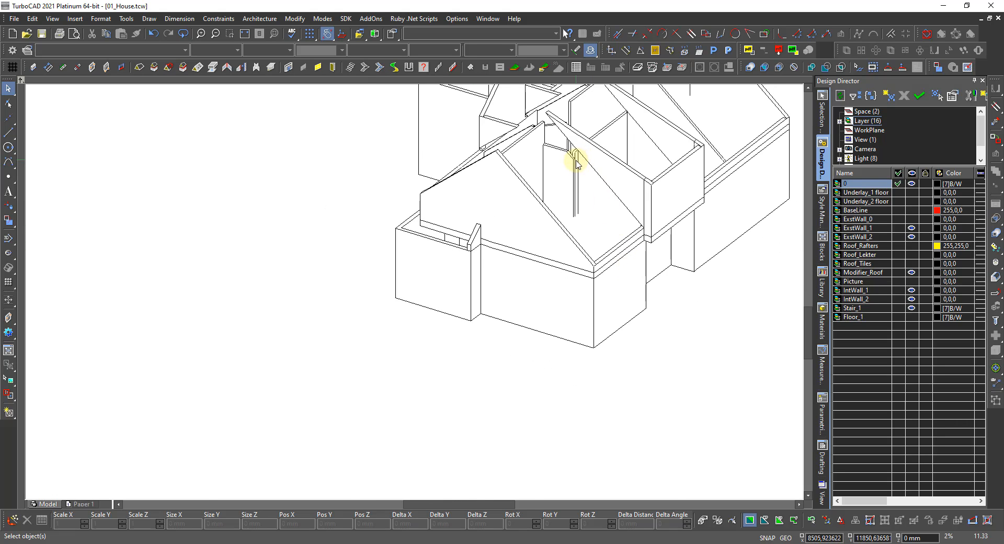
Examine the second-floor walls beside the front gable close up, where their ends and sloped tops meet the roof line
scroll(577, 163, up, 5)
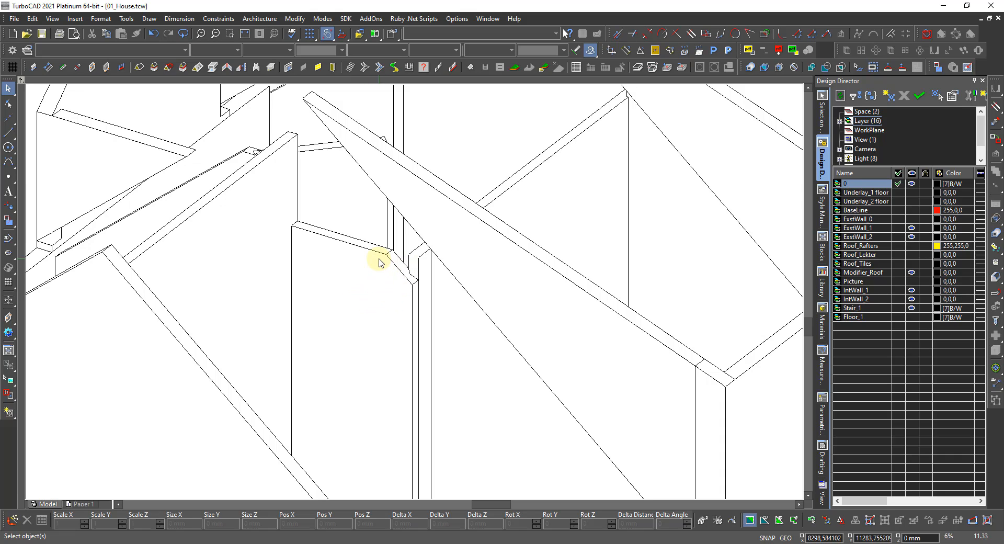
middle_drag(385, 270, 433, 208)
key(Left)
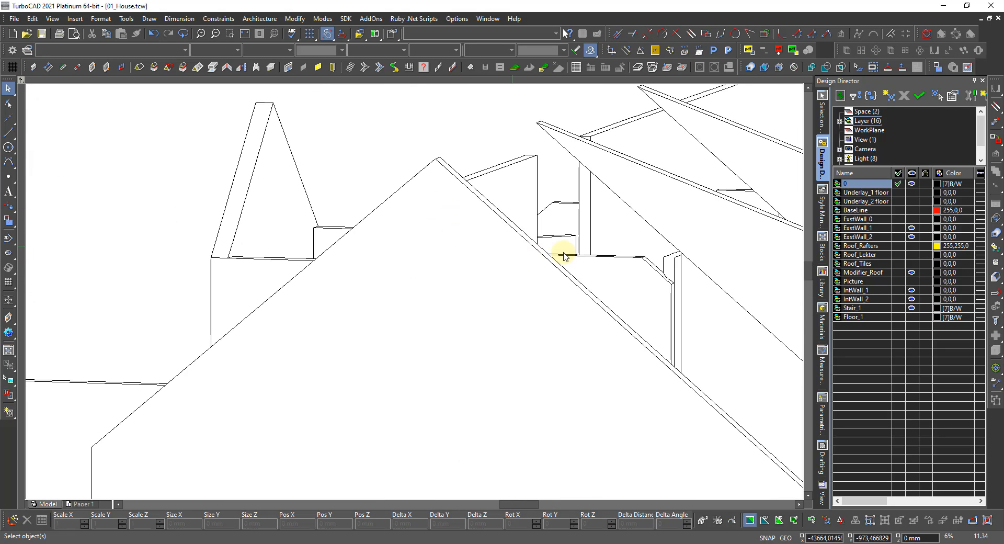
scroll(688, 255, up, 1)
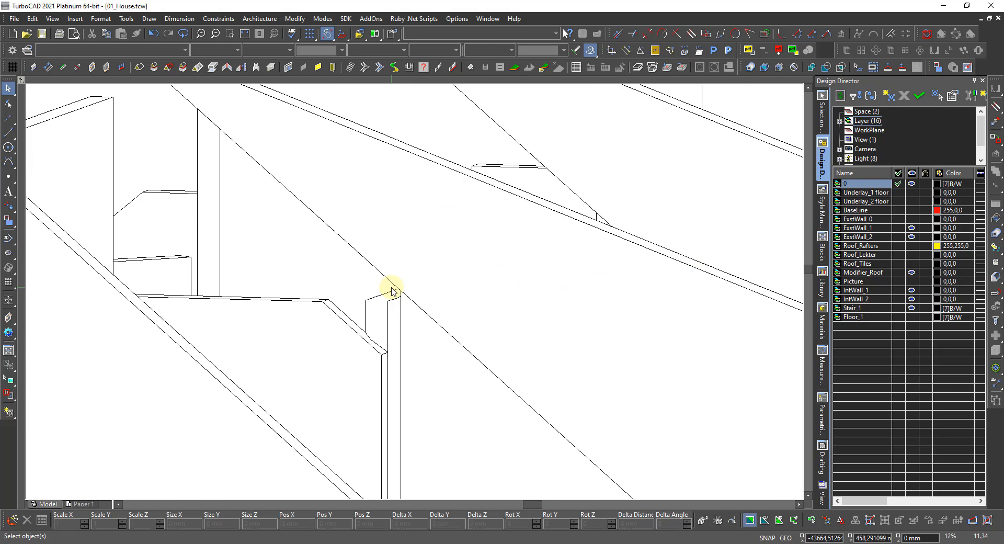
middle_drag(409, 312, 412, 347)
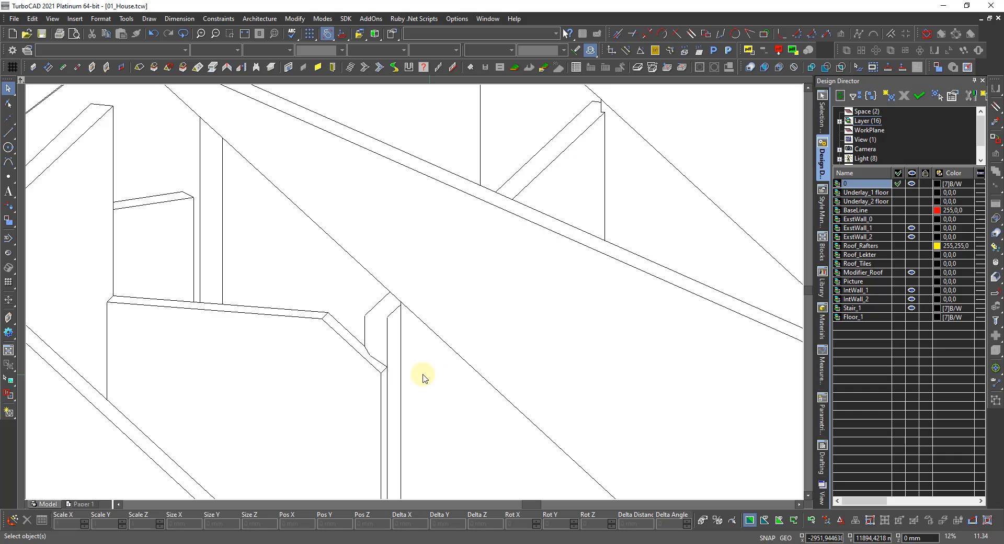
scroll(432, 387, down, 1)
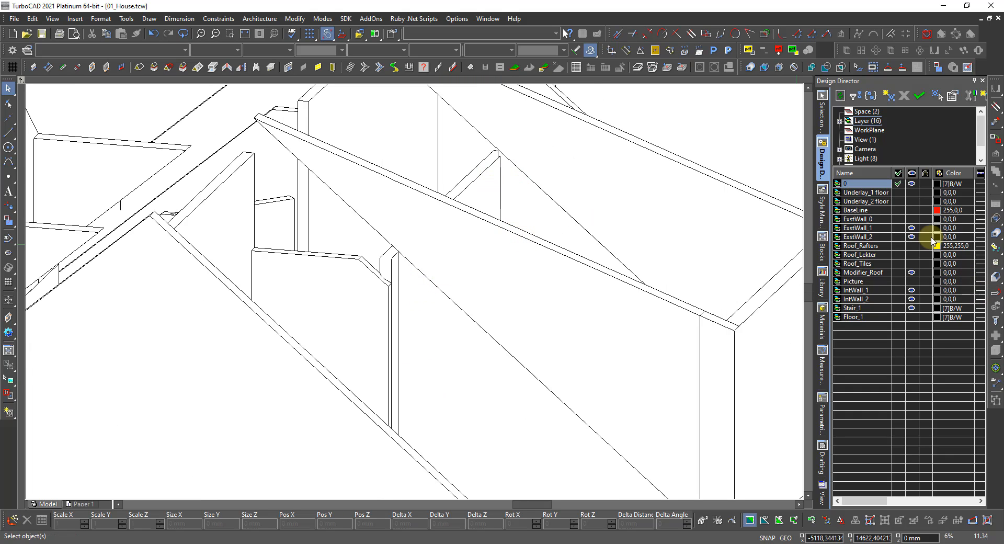
Make the Roof_Rafters layer visible and inspect how the roof fits over the gable, dormer and surrounding walls
click(911, 245)
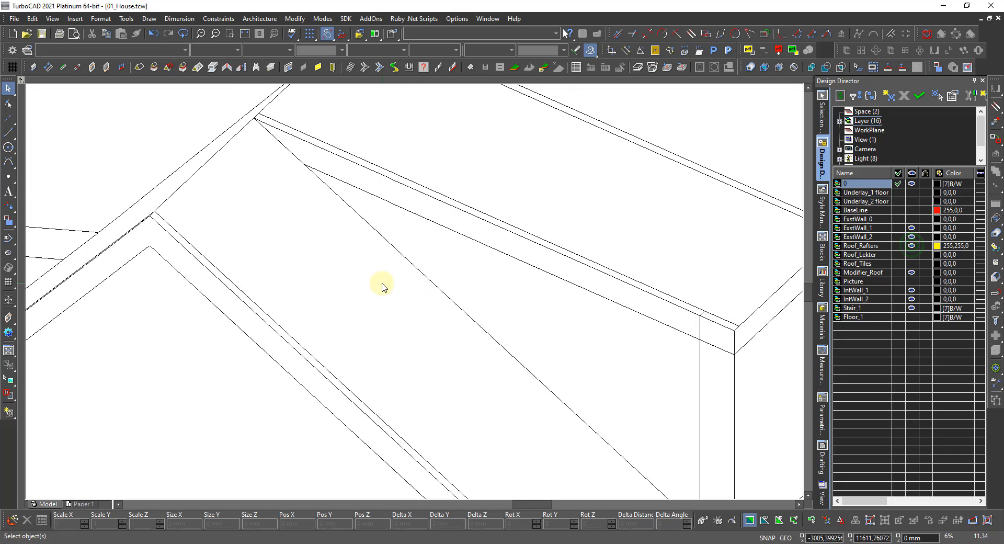
scroll(423, 298, down, 1)
middle_drag(673, 299, 691, 328)
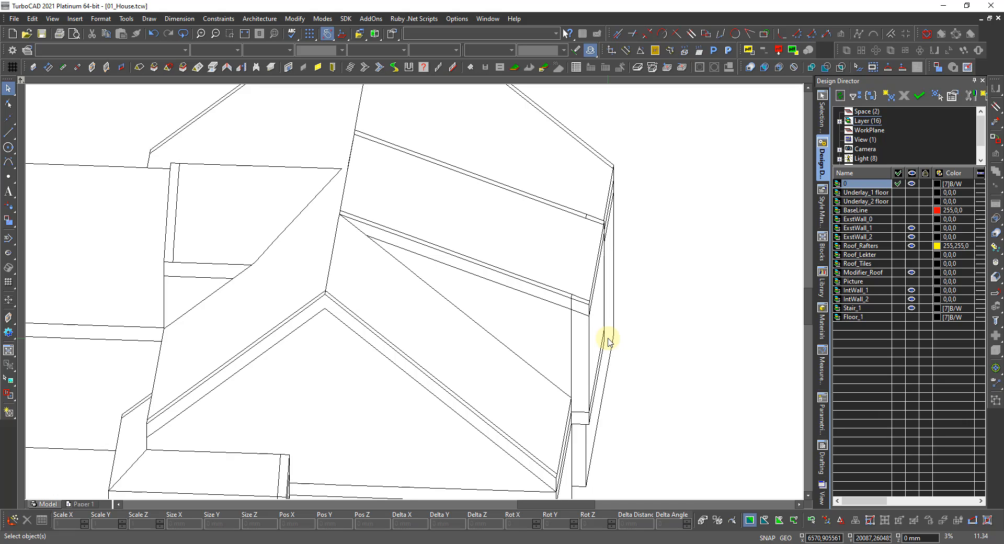
scroll(578, 347, down, 3)
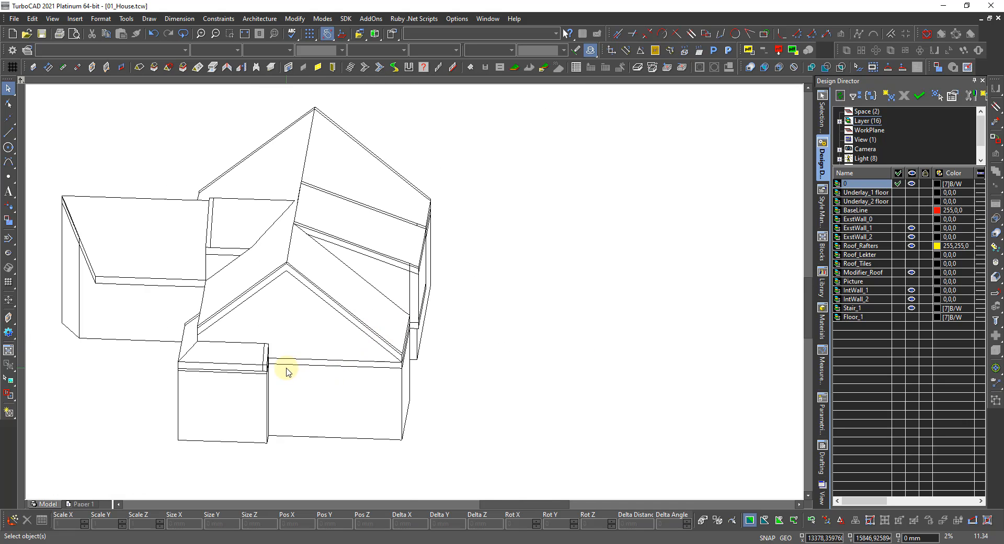
middle_drag(330, 353, 285, 369)
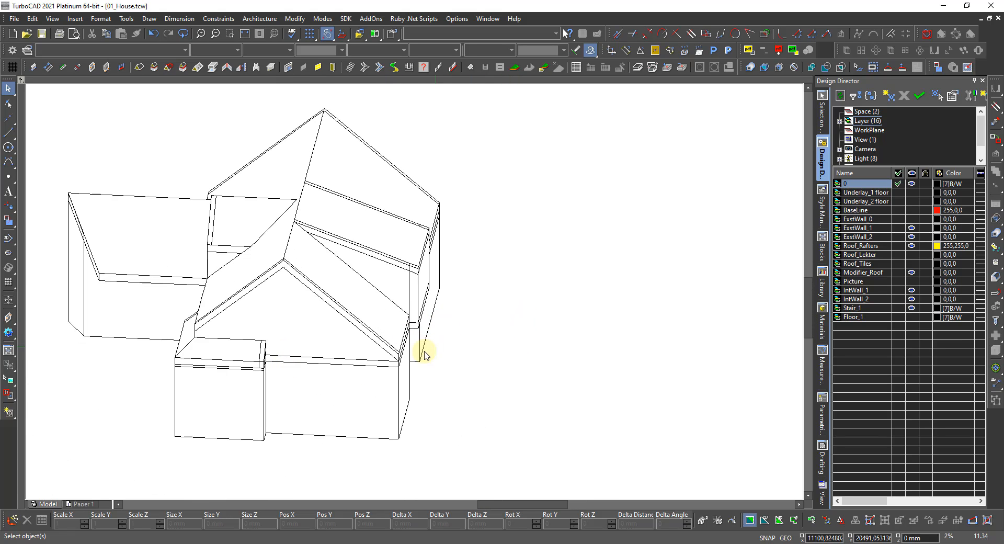